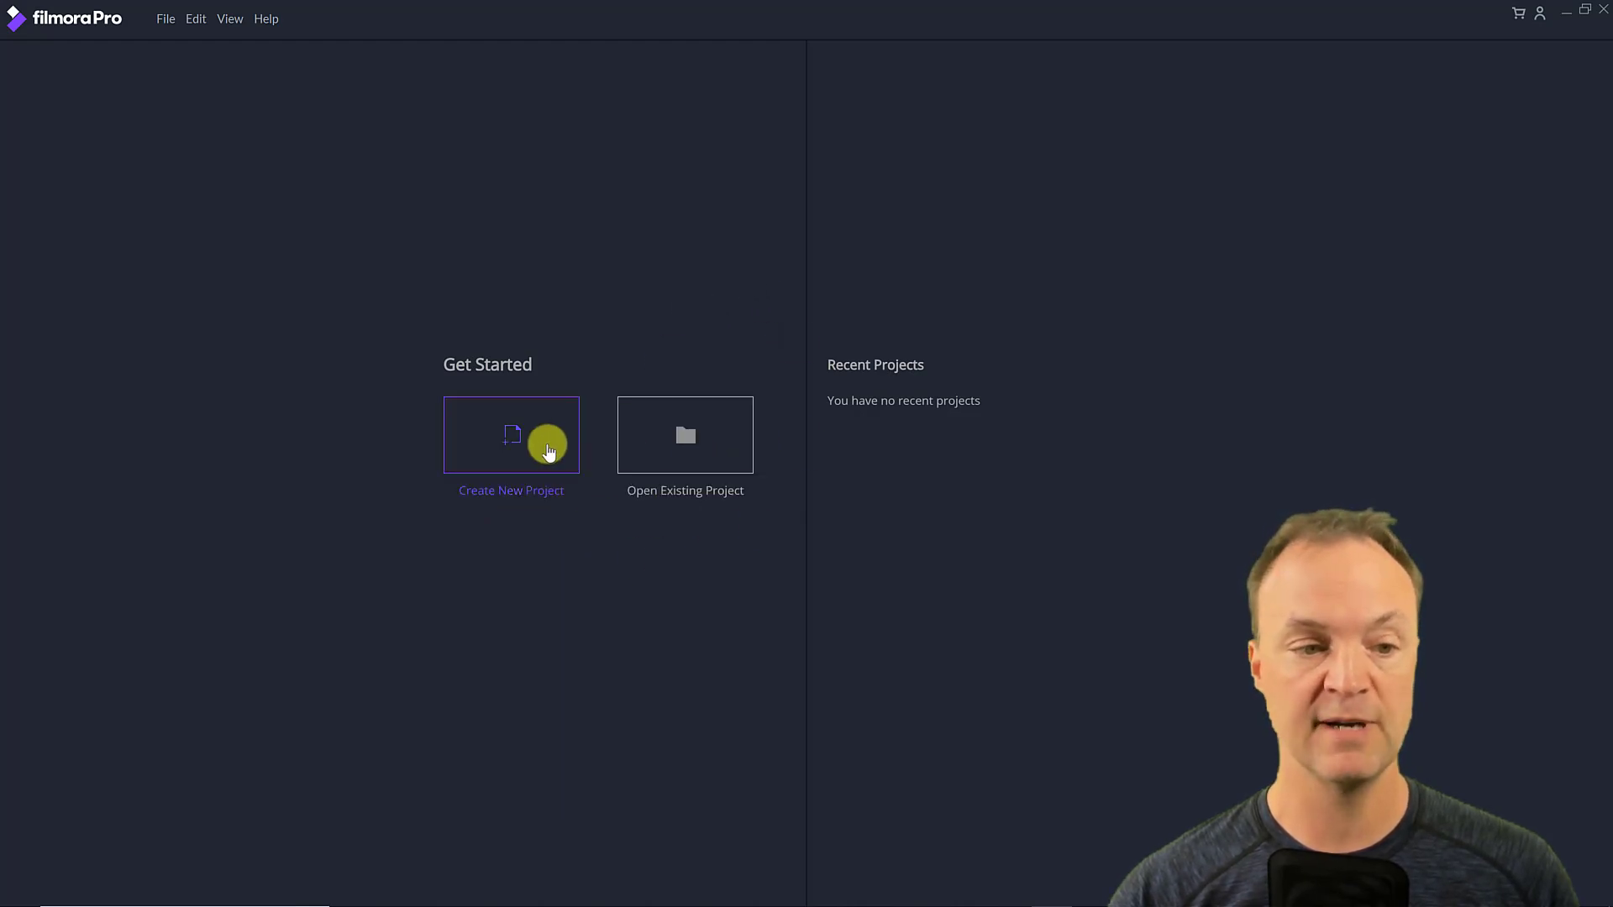
- Create a new project
click(477, 449)
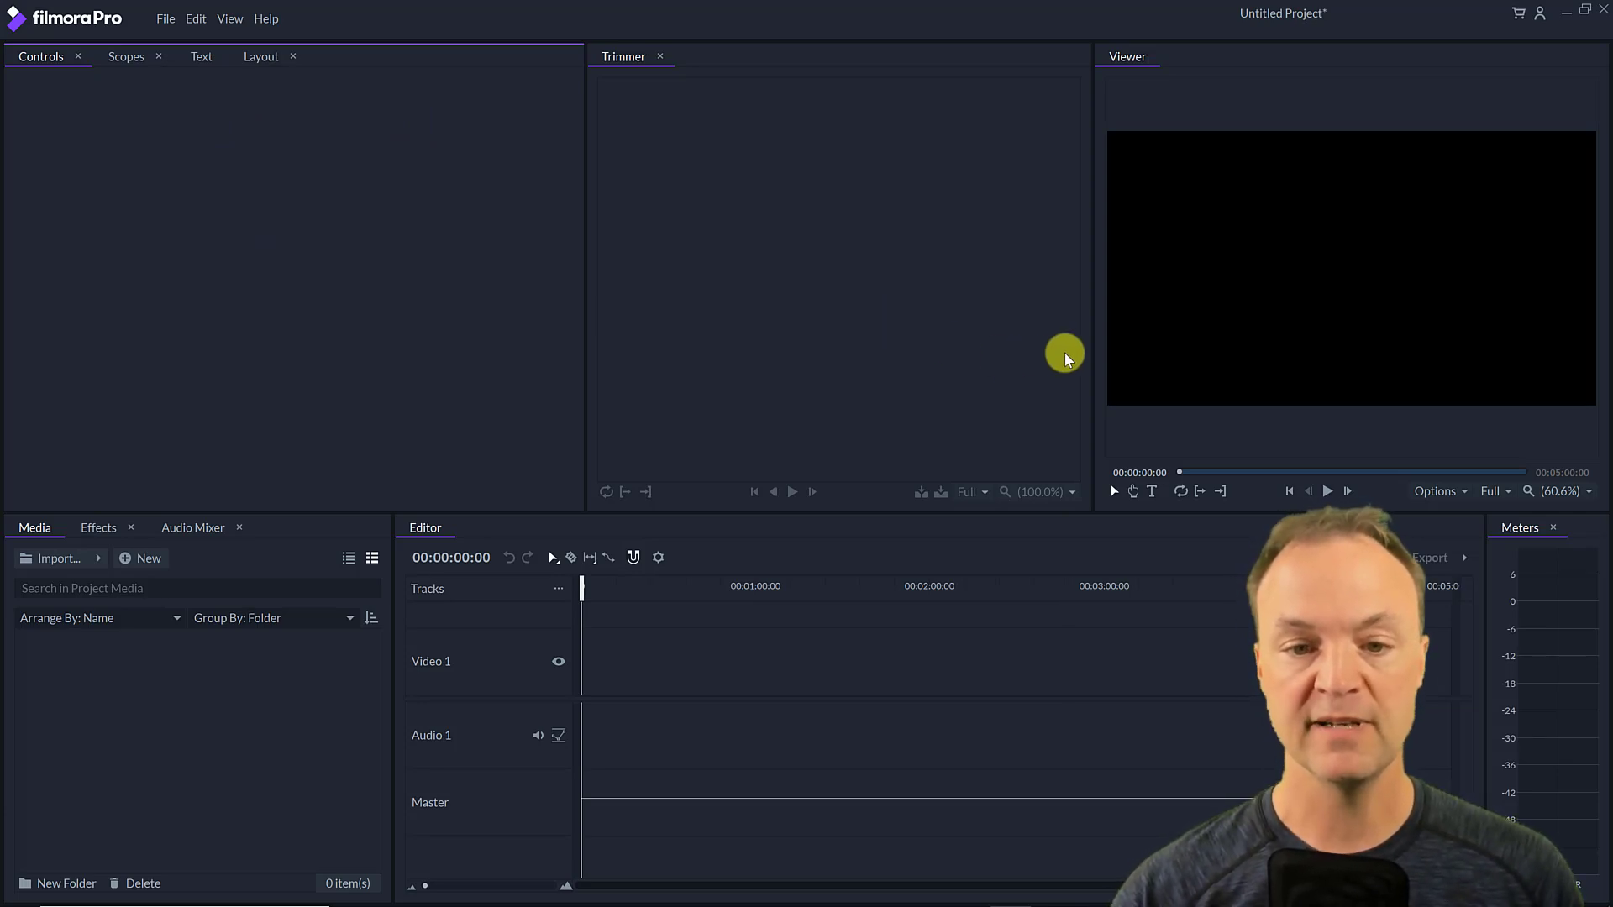
- Enlarge the Viewer panel in both directions and dock the Audio Mixer panel alongside the Trimmer
drag(1092, 360, 994, 403)
mouse_move(1014, 514)
mouse_down()
mouse_move(1011, 638)
mouse_move(1020, 483)
mouse_up()
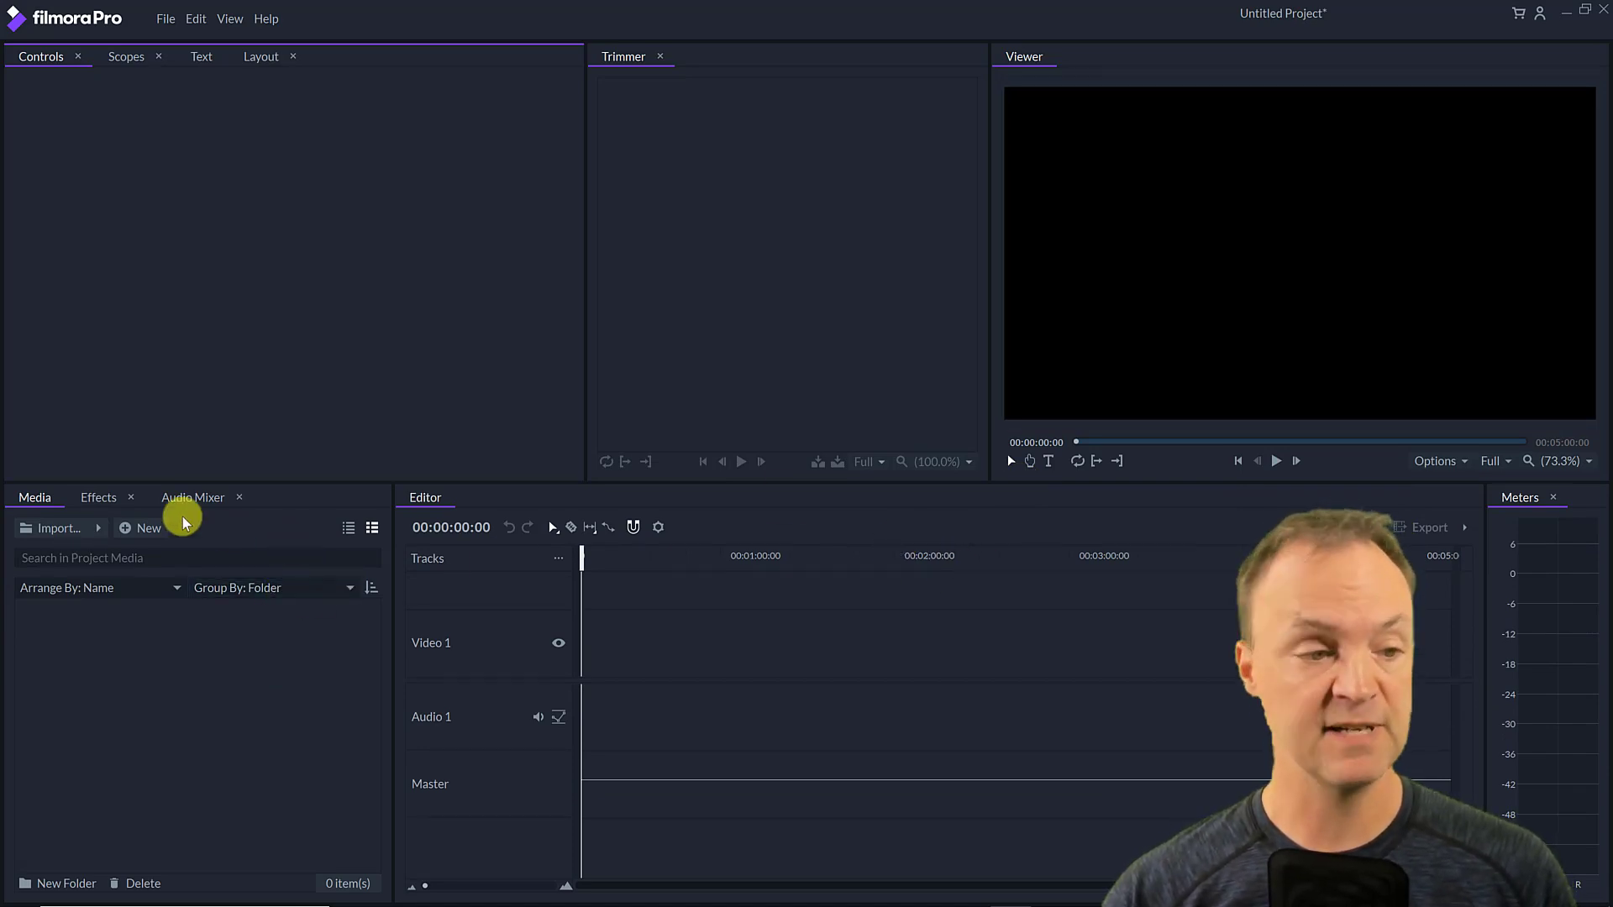
drag(173, 497, 719, 74)
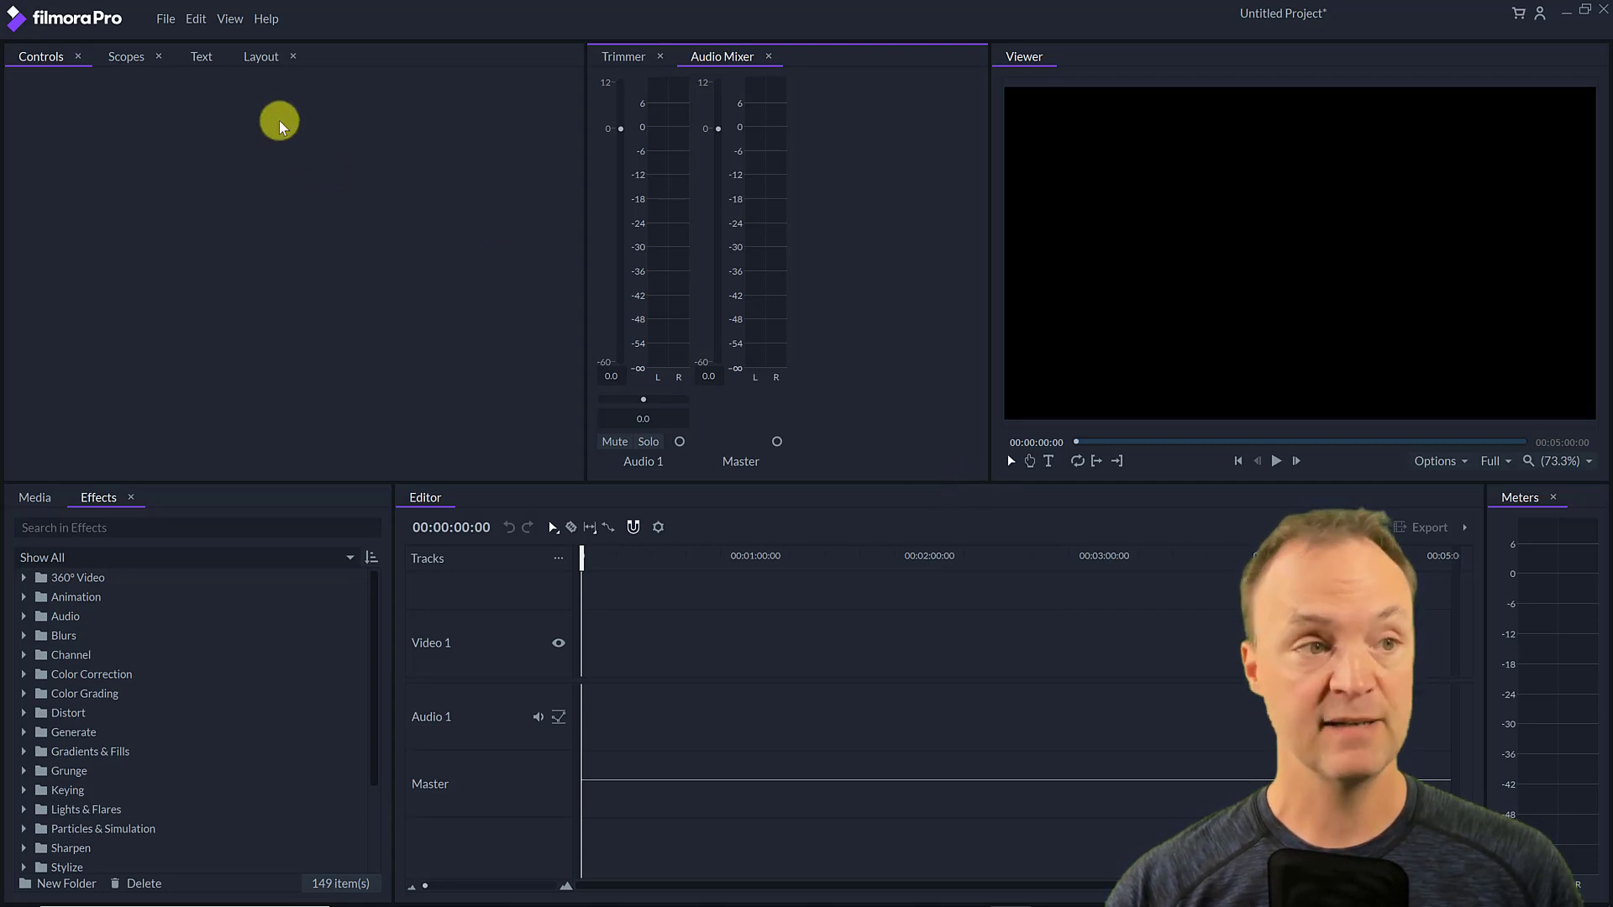
- Reset the workspace to its default panel layout
click(230, 19)
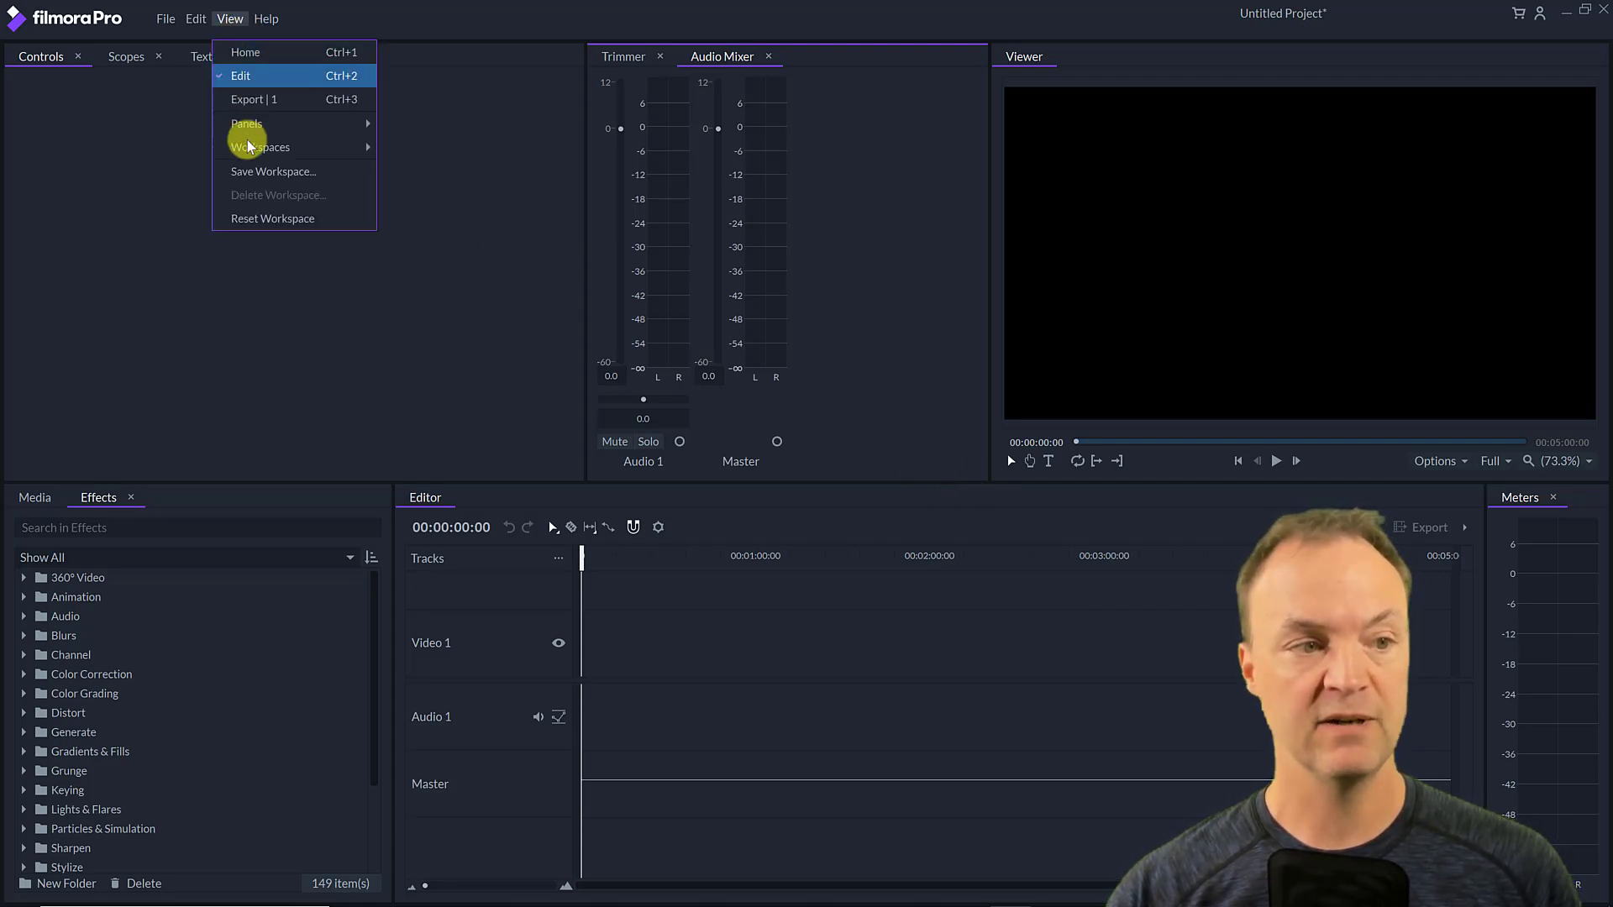
click(308, 226)
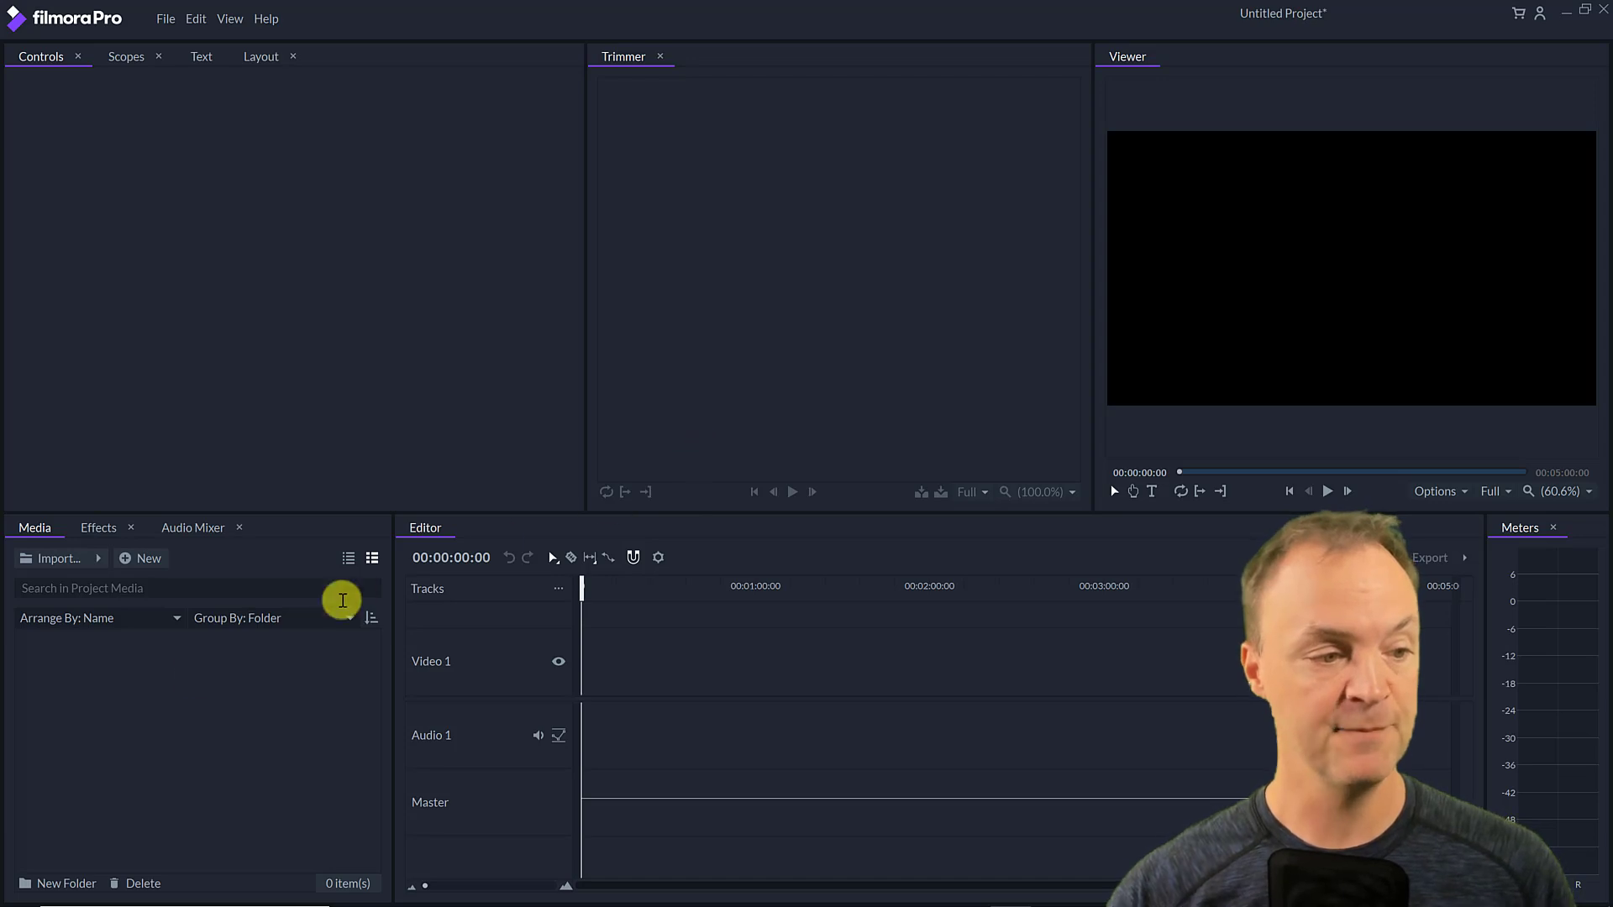
- Import the video 678598007 from the FilmoraPro folder on the Desktop into the project media
click(102, 565)
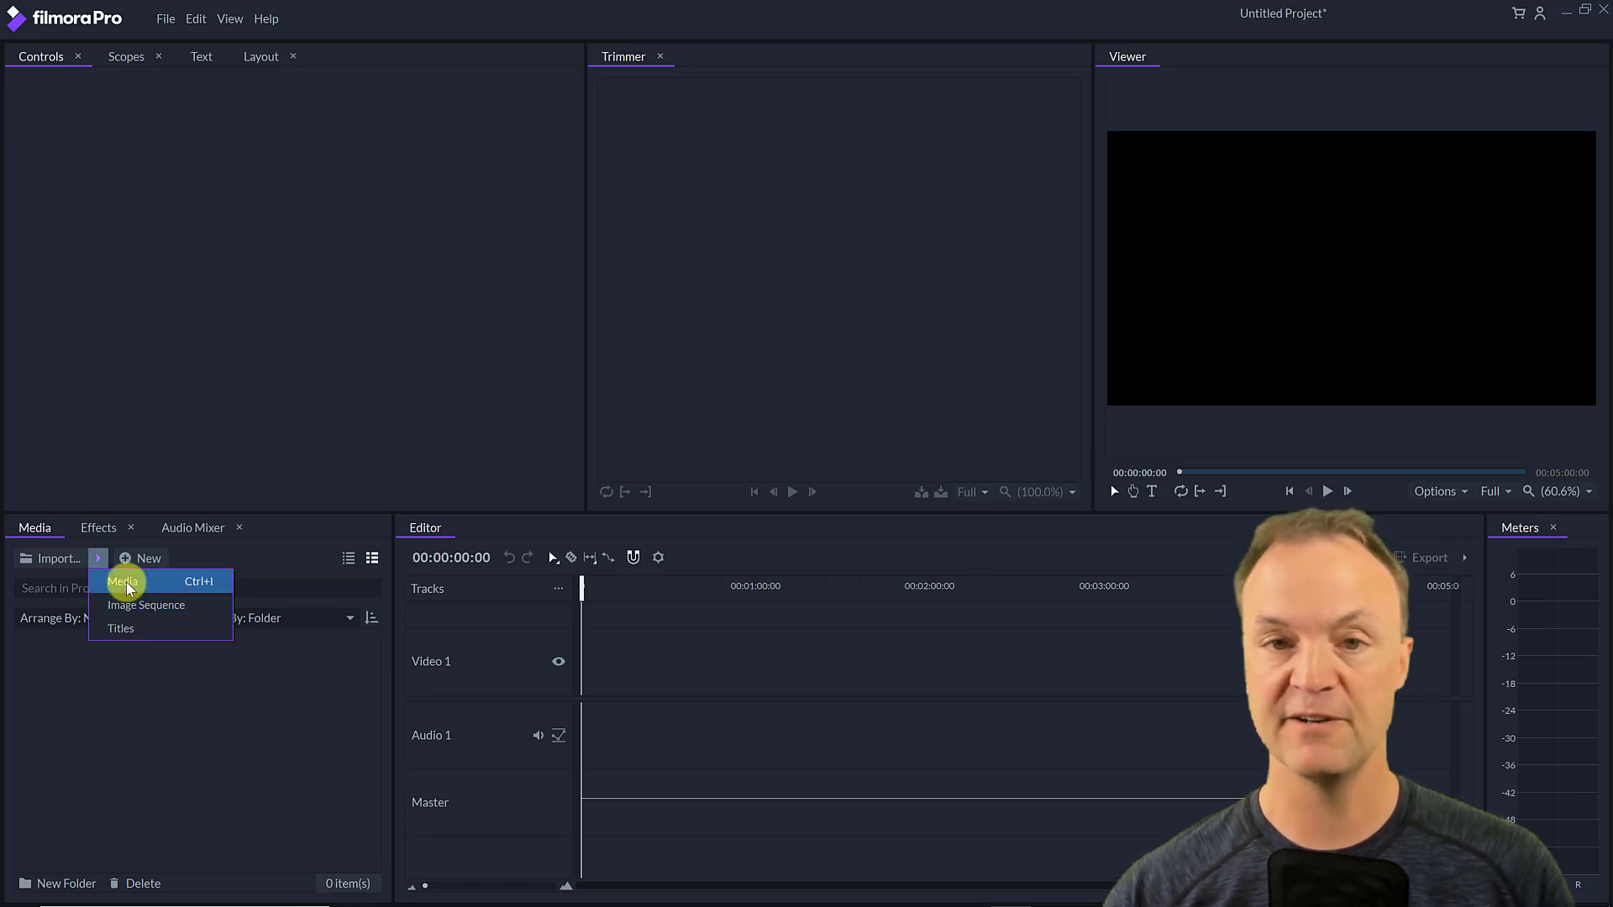
click(126, 580)
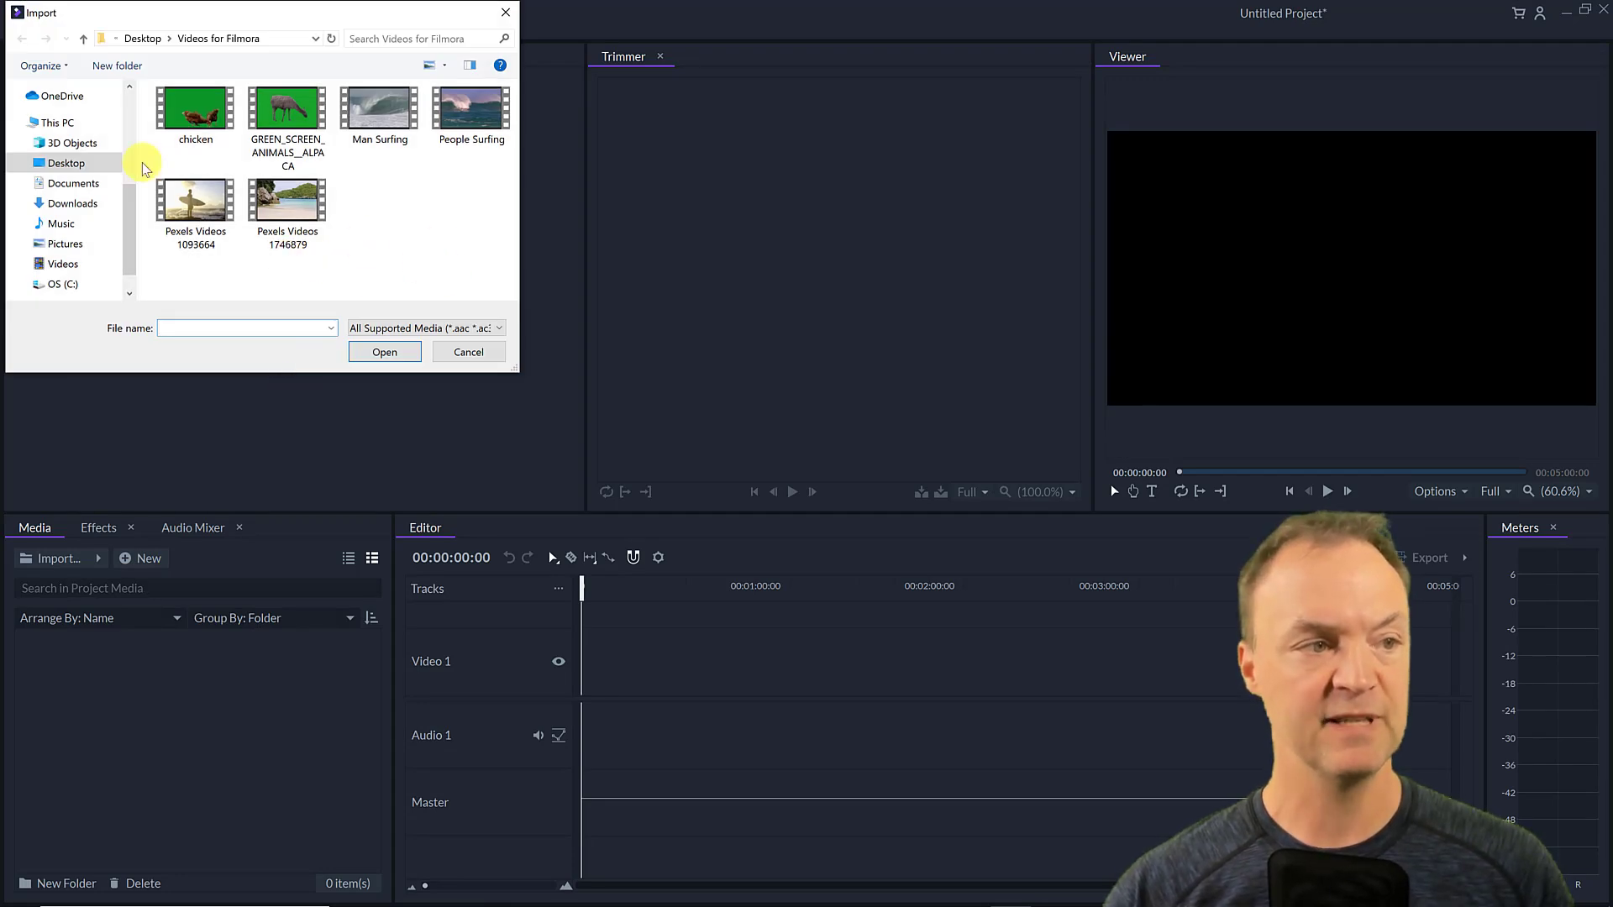
scroll(84, 151, up, 4)
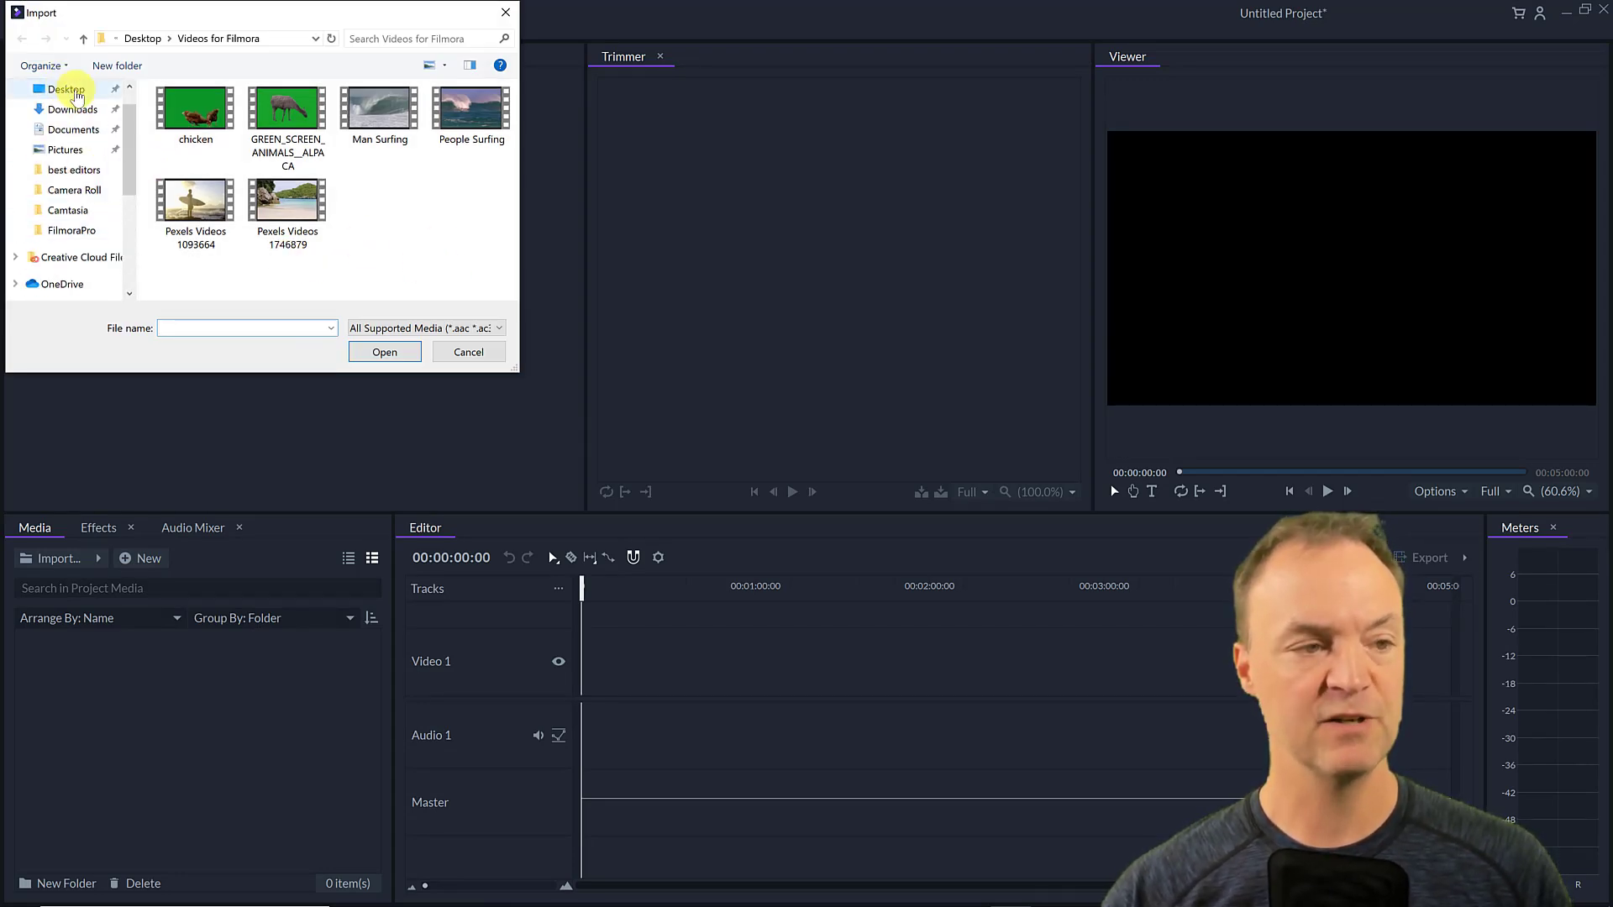
click(66, 89)
scroll(262, 188, down, 3)
scroll(263, 189, up, 1)
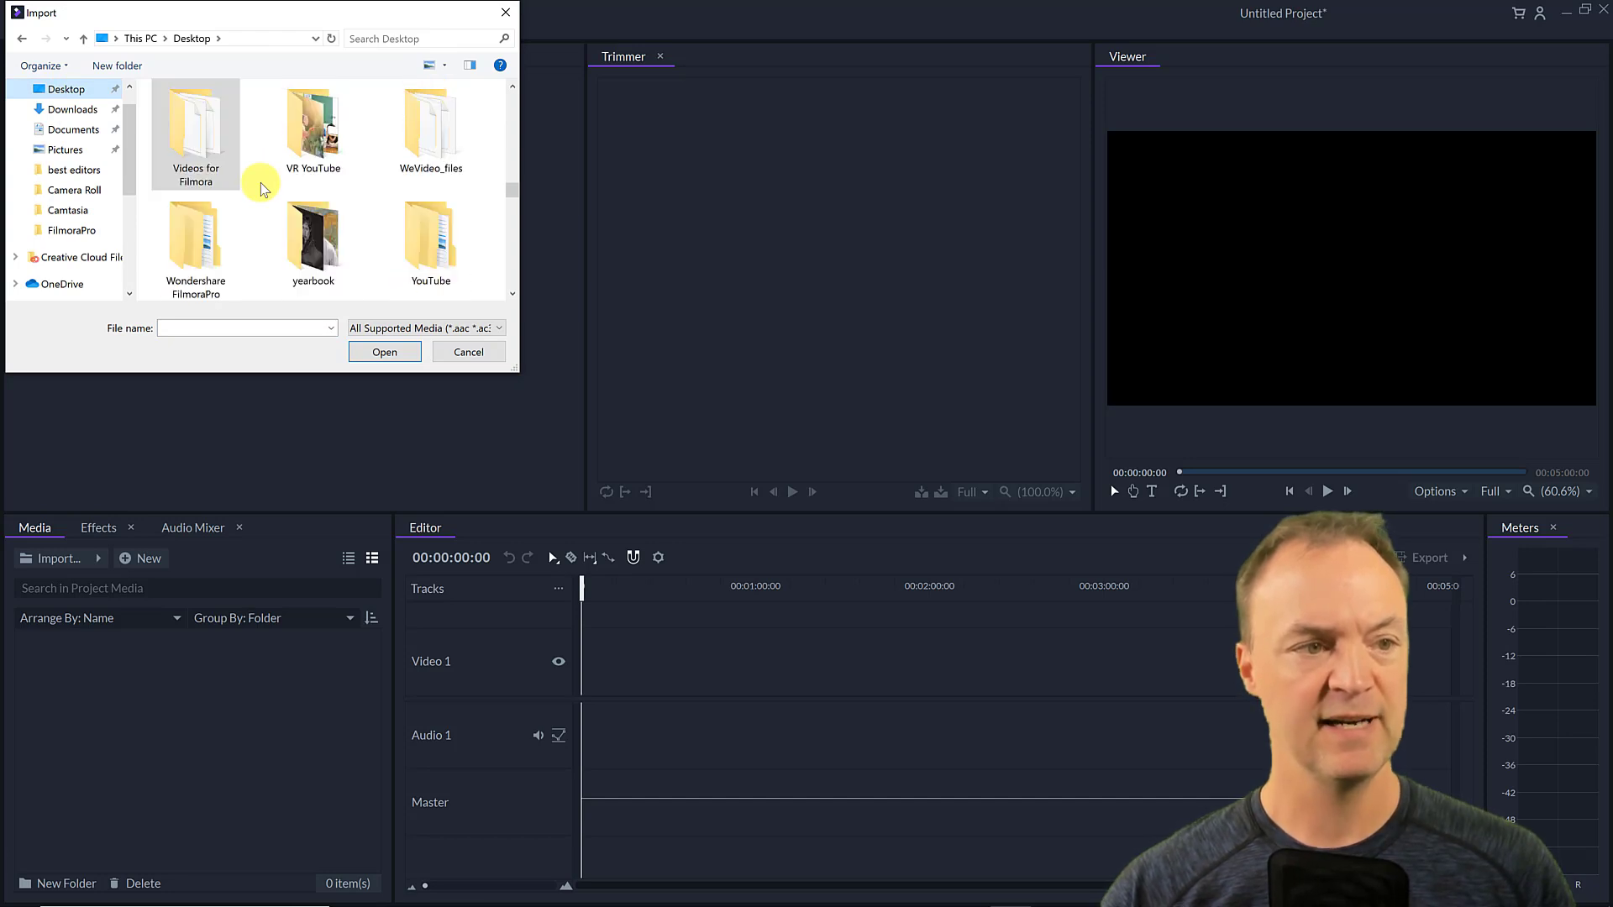
click(207, 326)
text(filmor)
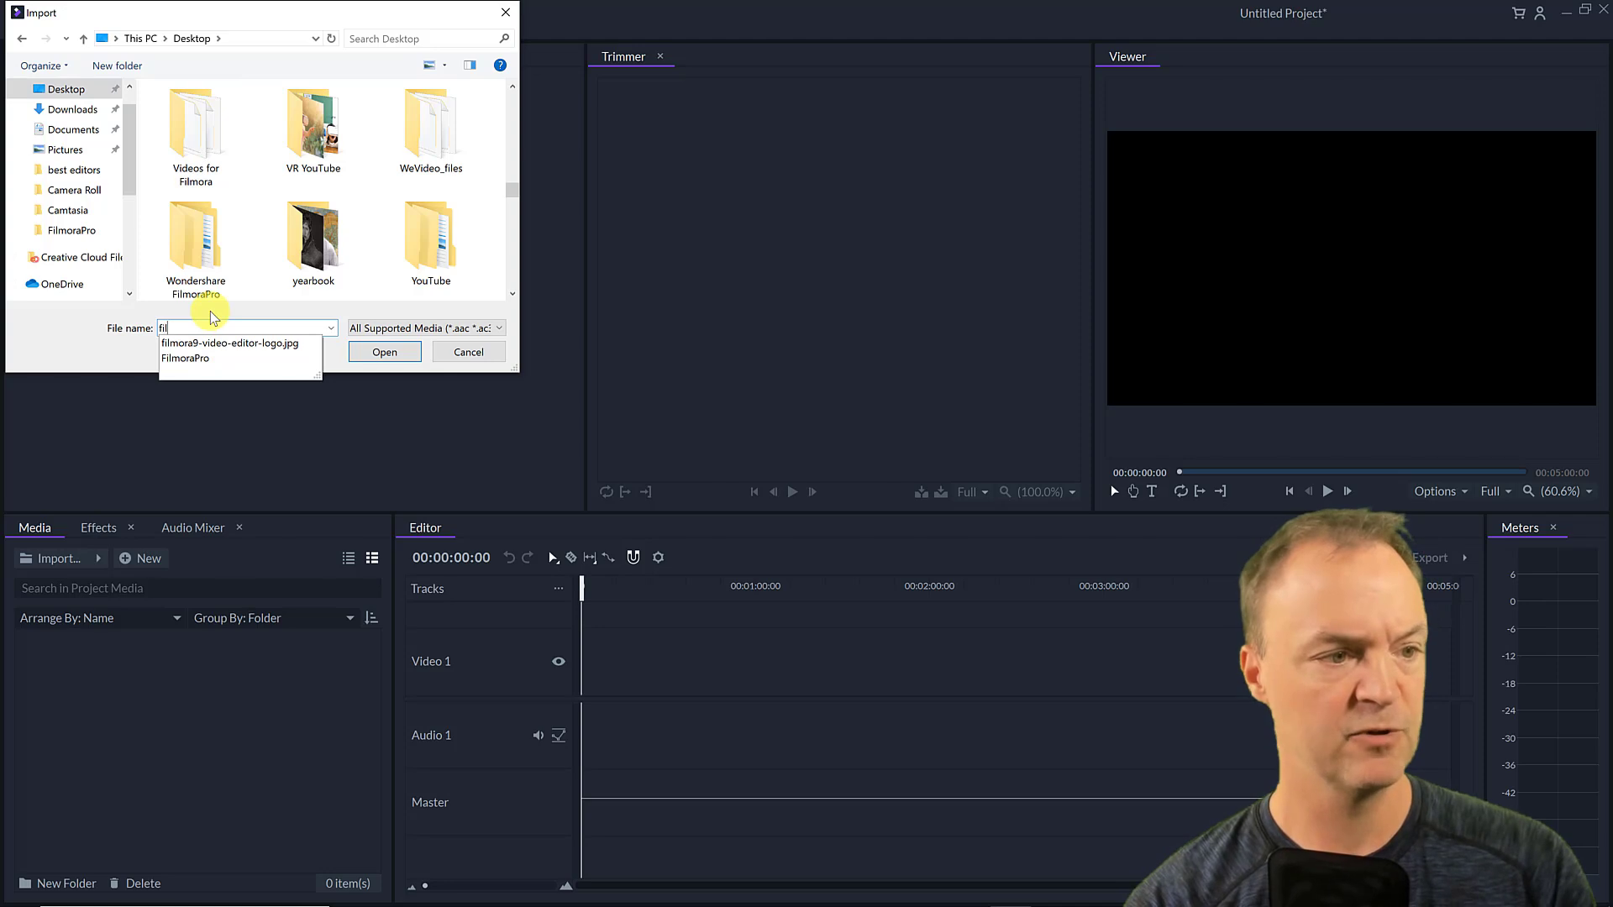
click(217, 366)
click(393, 356)
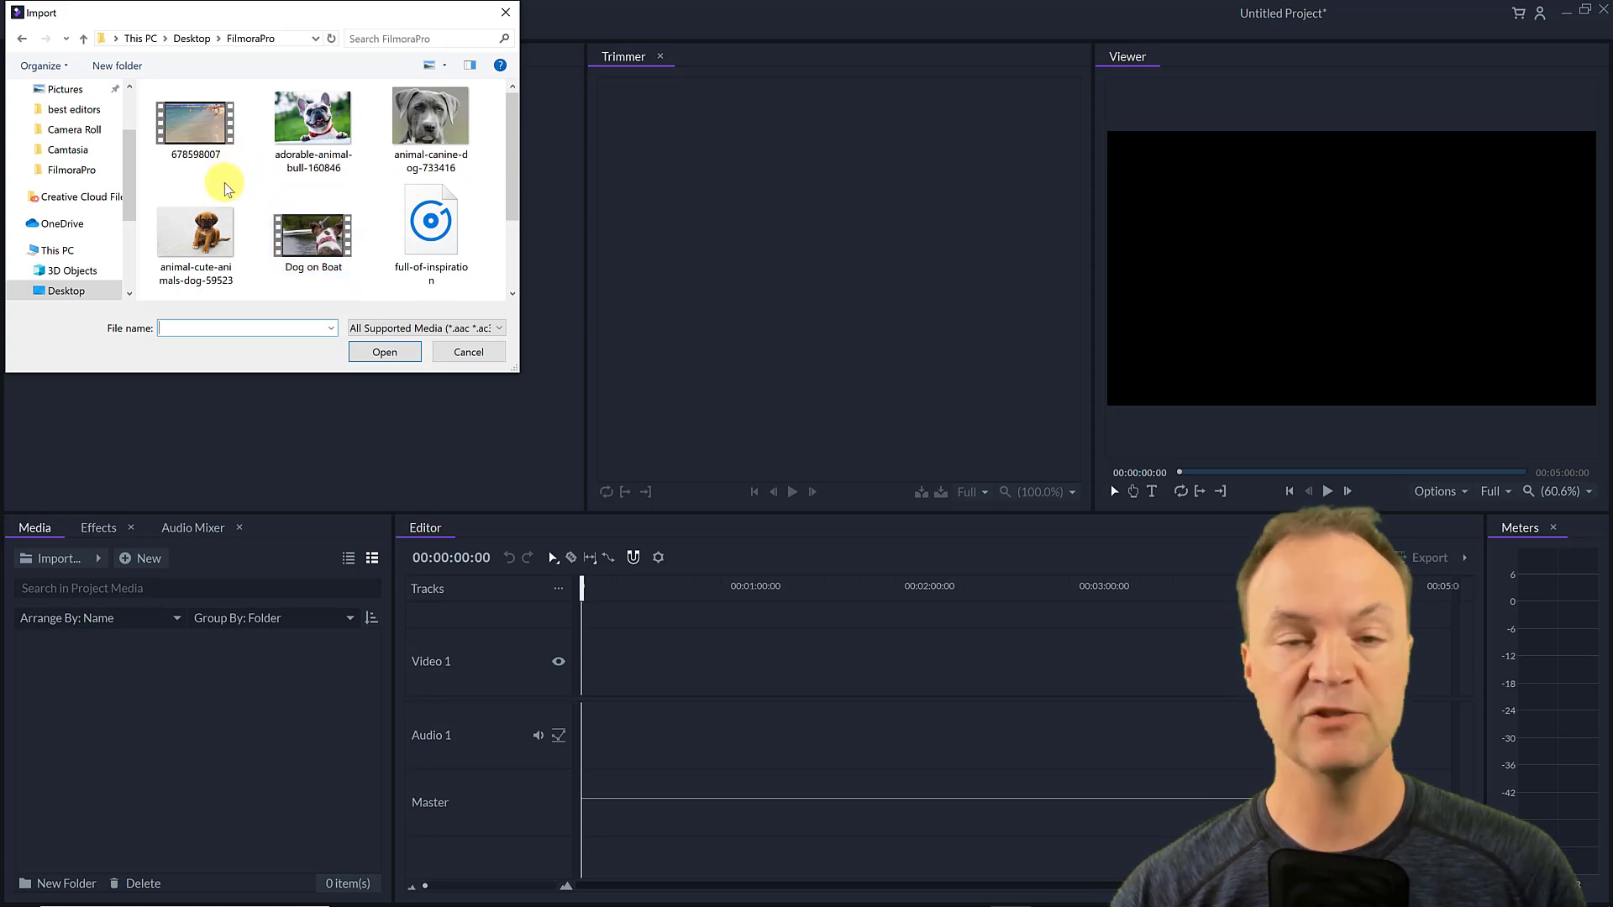
click(202, 149)
click(388, 352)
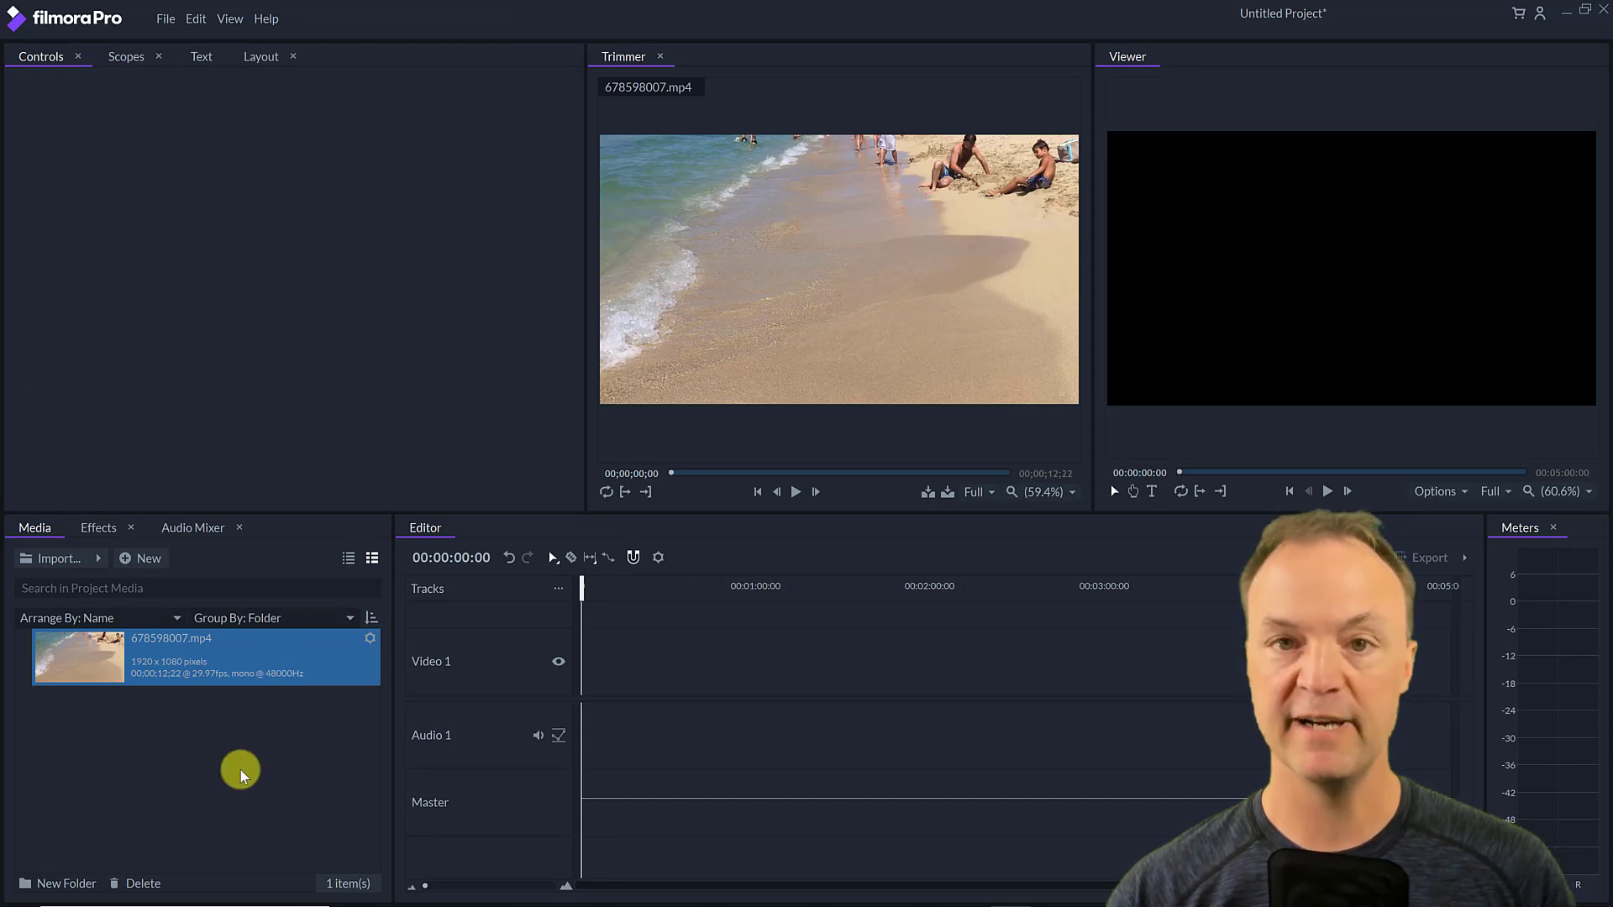
- Import animal-cute-animals-dog-59523, Dog on Boat, full-of-inspiration, INTRO (1), Pexels Videos 2693 and Pexels Videos 2716 from the FilmoraPro folder
click(98, 558)
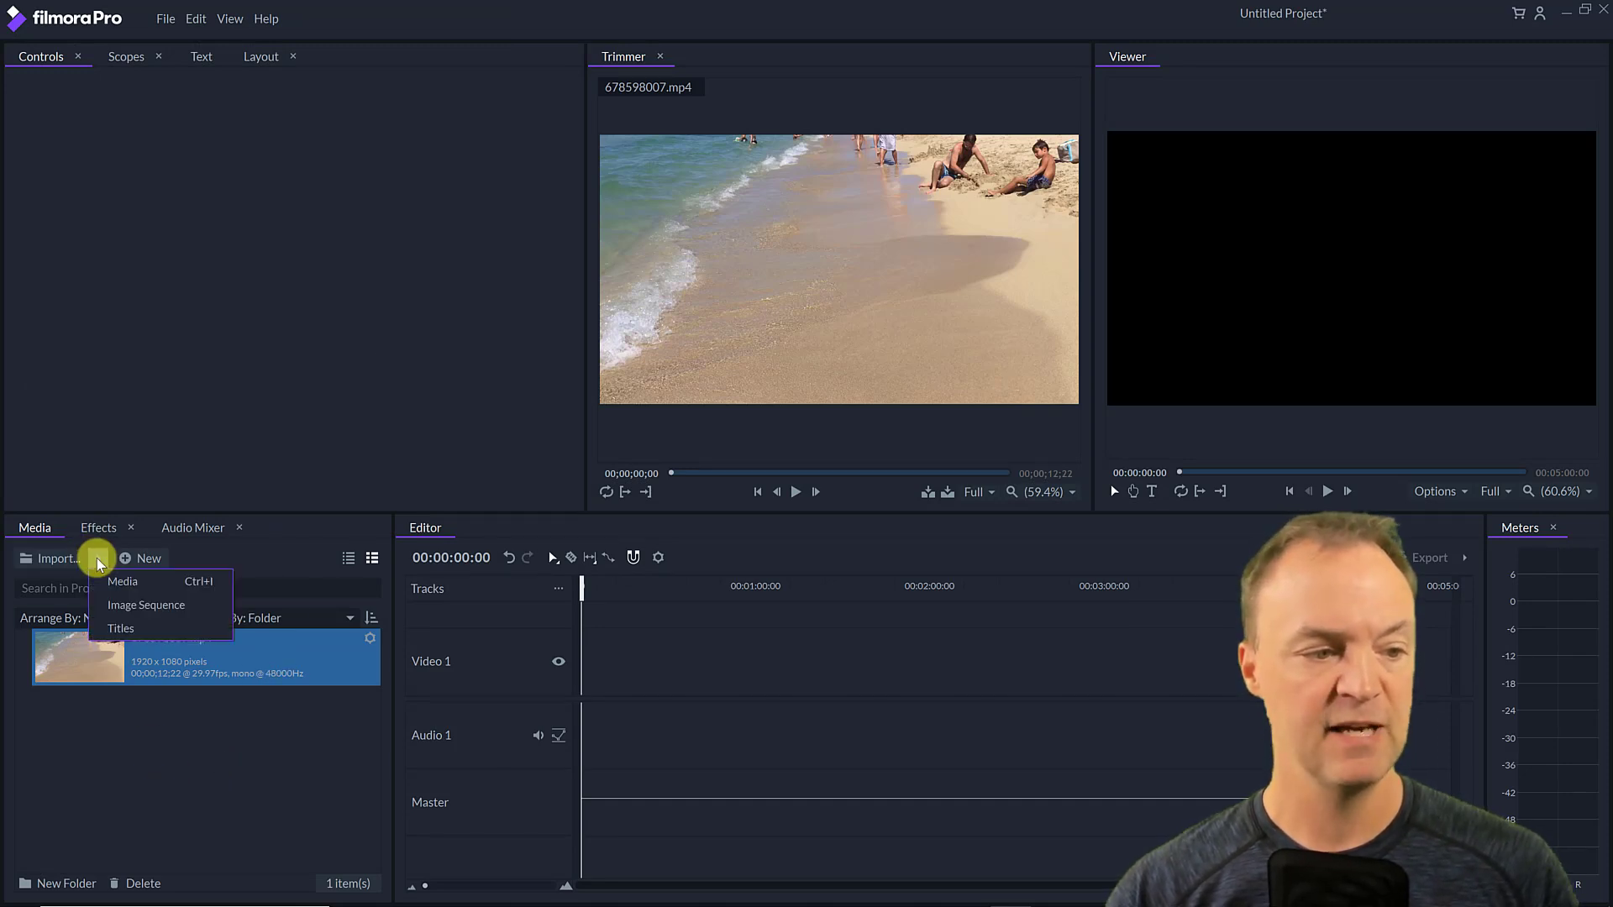
click(162, 579)
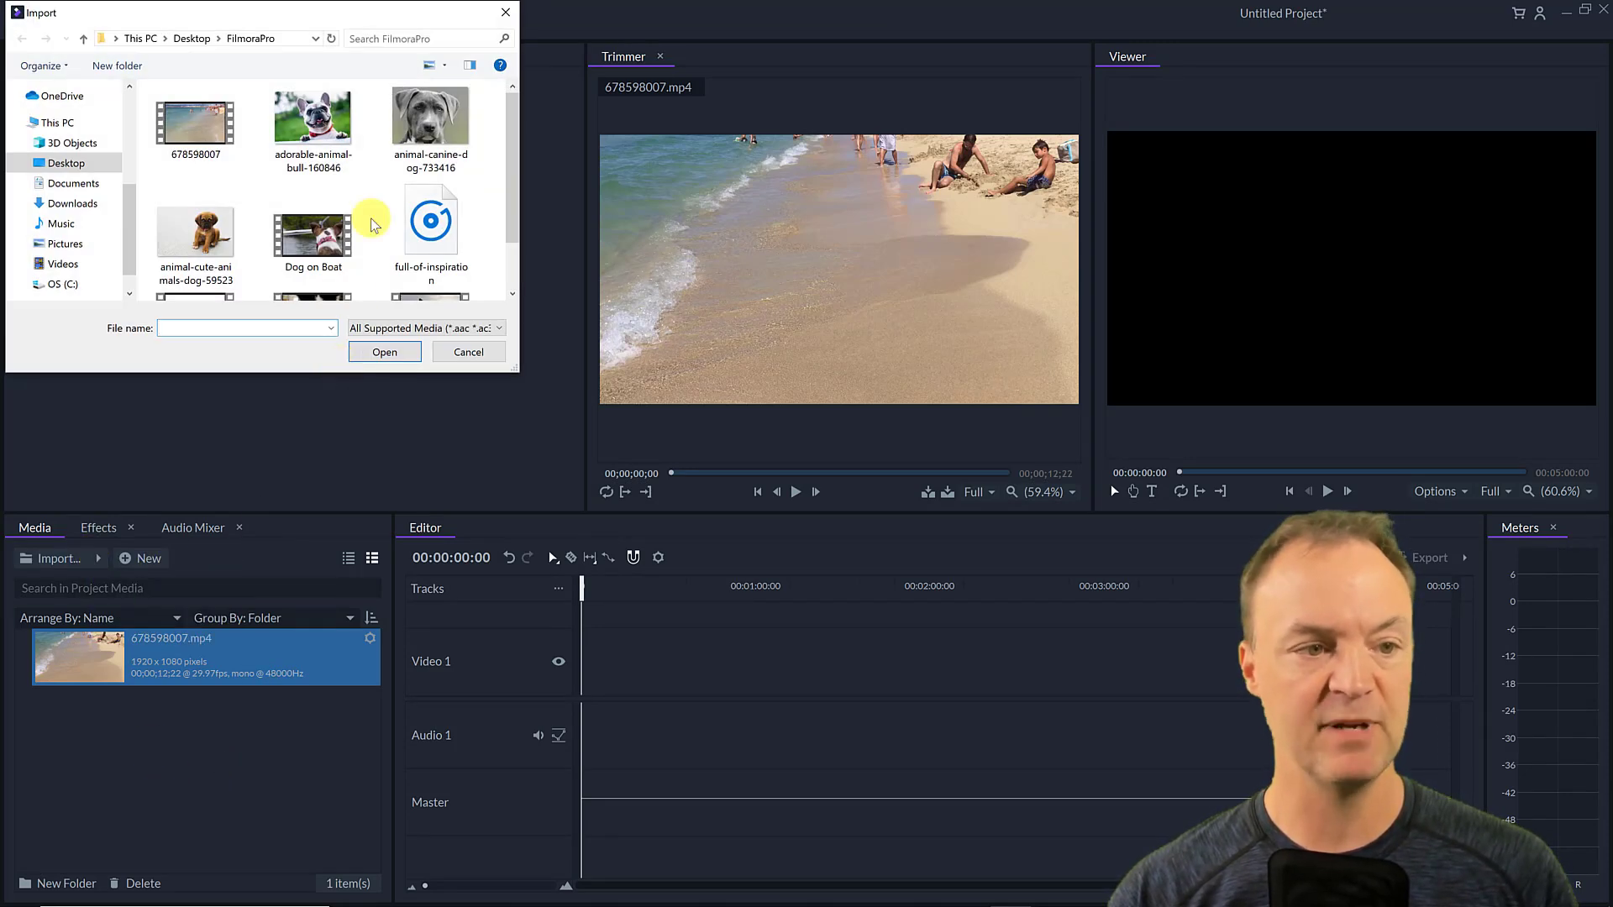
scroll(373, 221, down, 1)
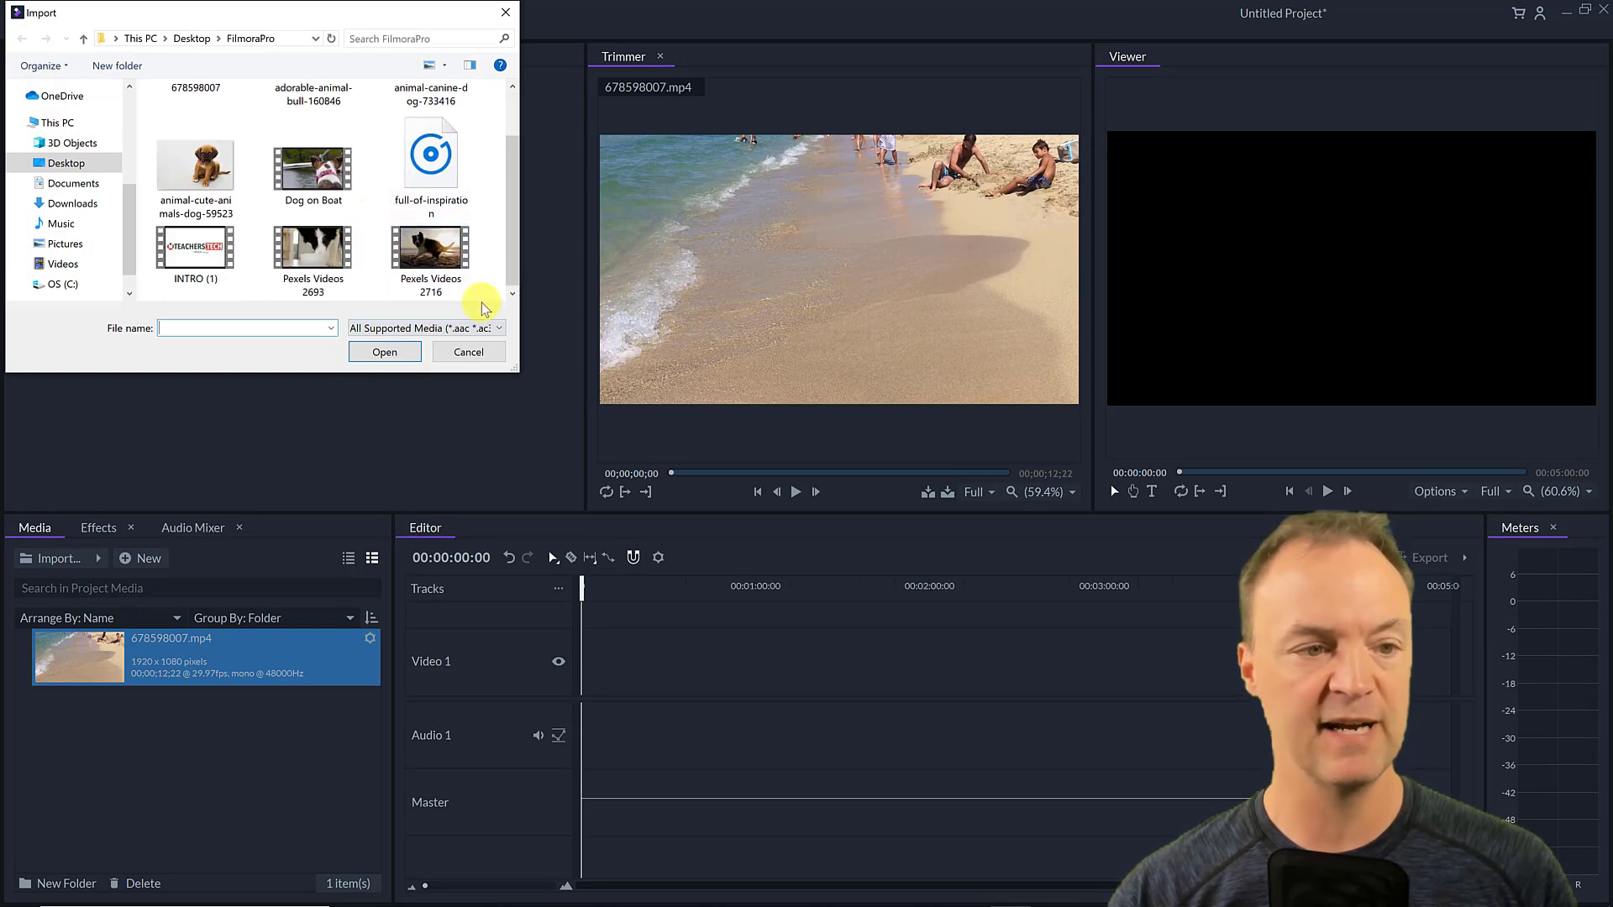
drag(483, 294, 214, 215)
click(385, 352)
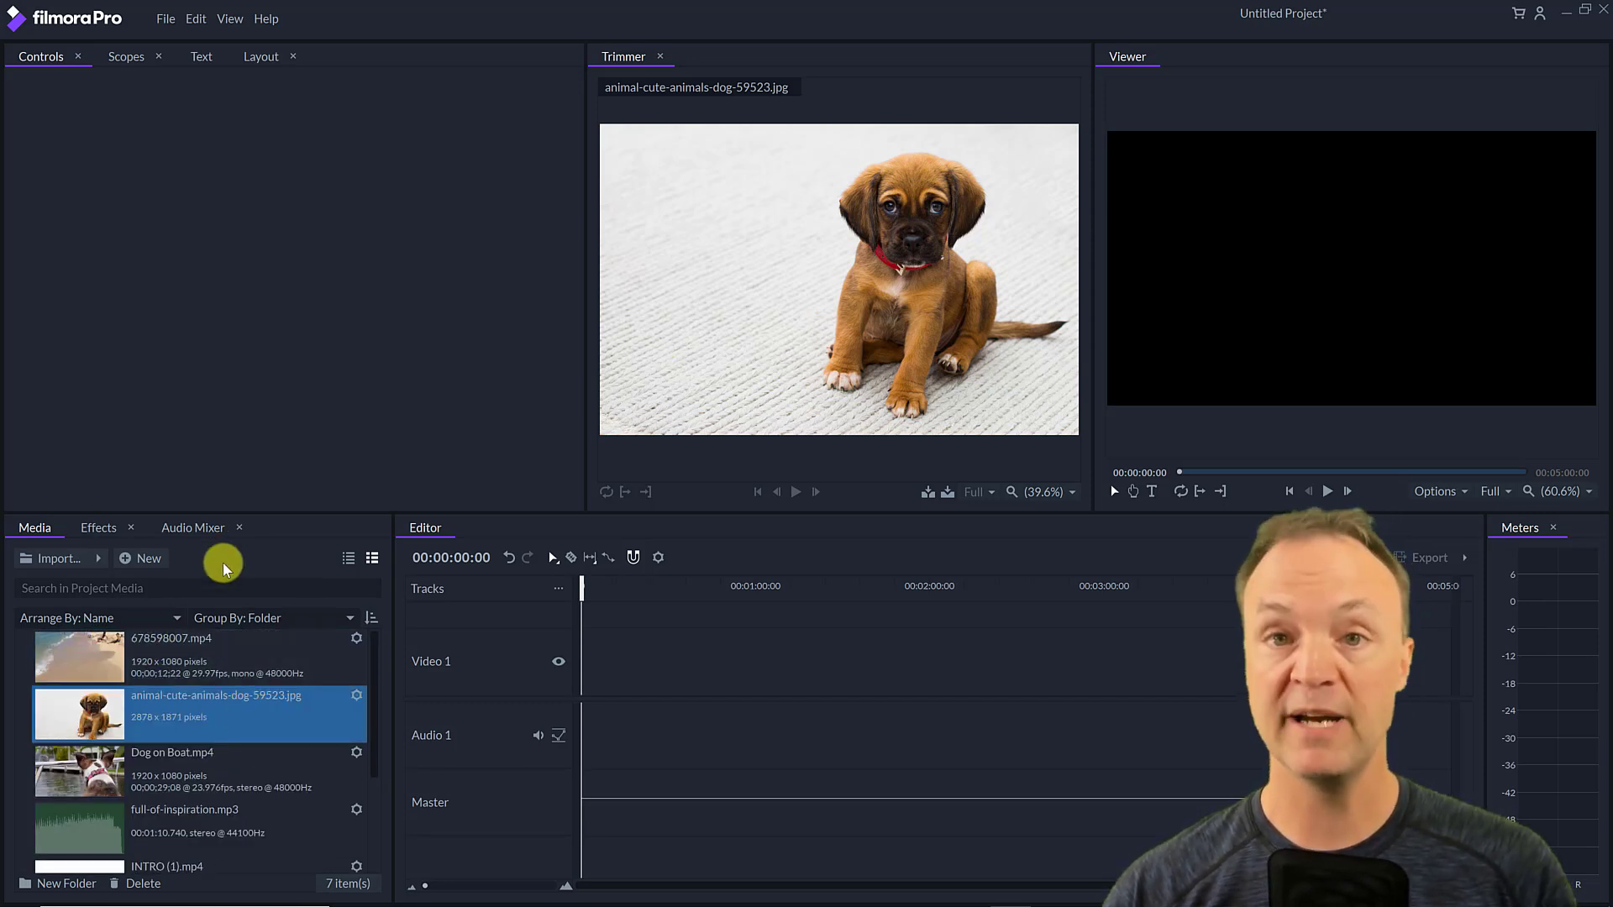
- Dock the Media panel in the same group as Controls, Scopes, Text and Layout
drag(194, 546, 337, 53)
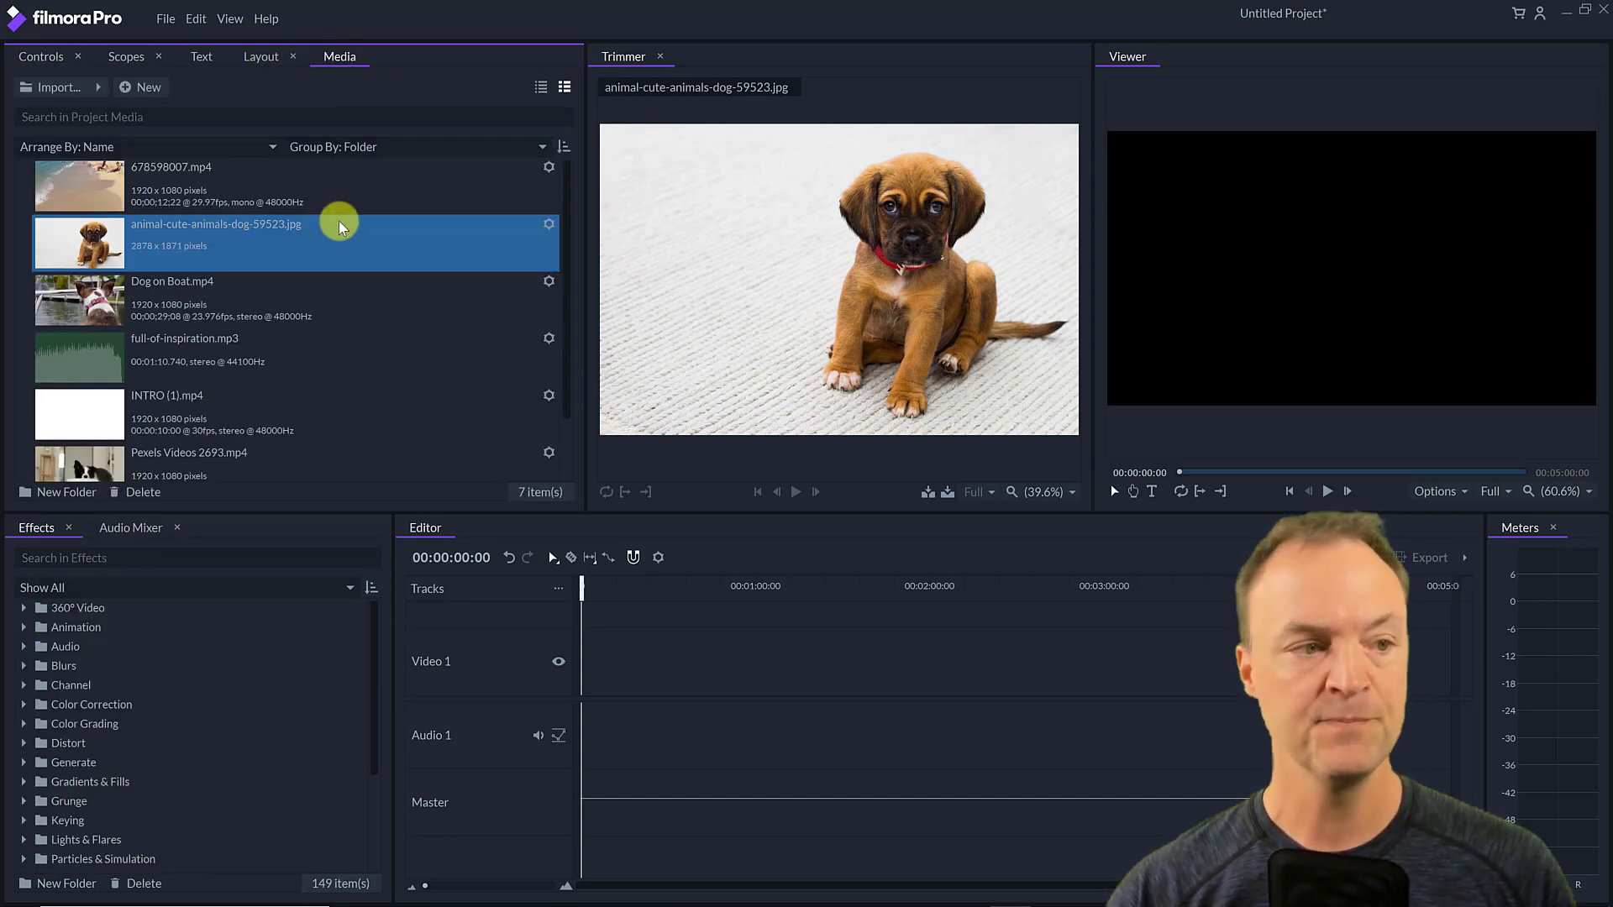
- Preview Dog on Boat.mp4 and Pexels Videos 2693.mp4 in the Trimmer
click(73, 304)
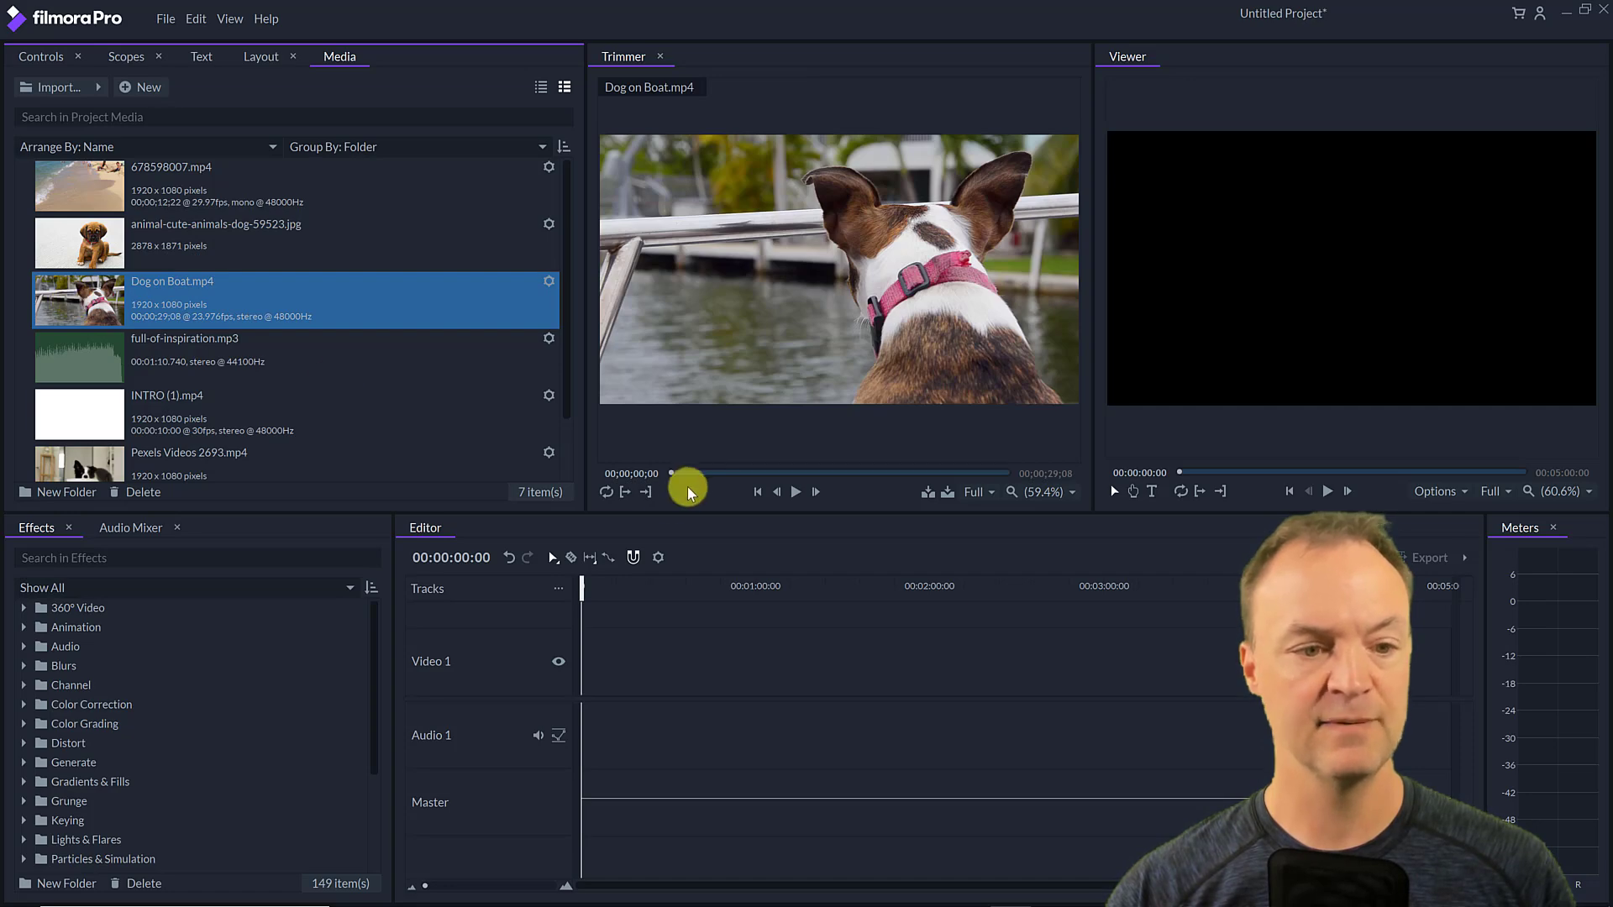
click(795, 493)
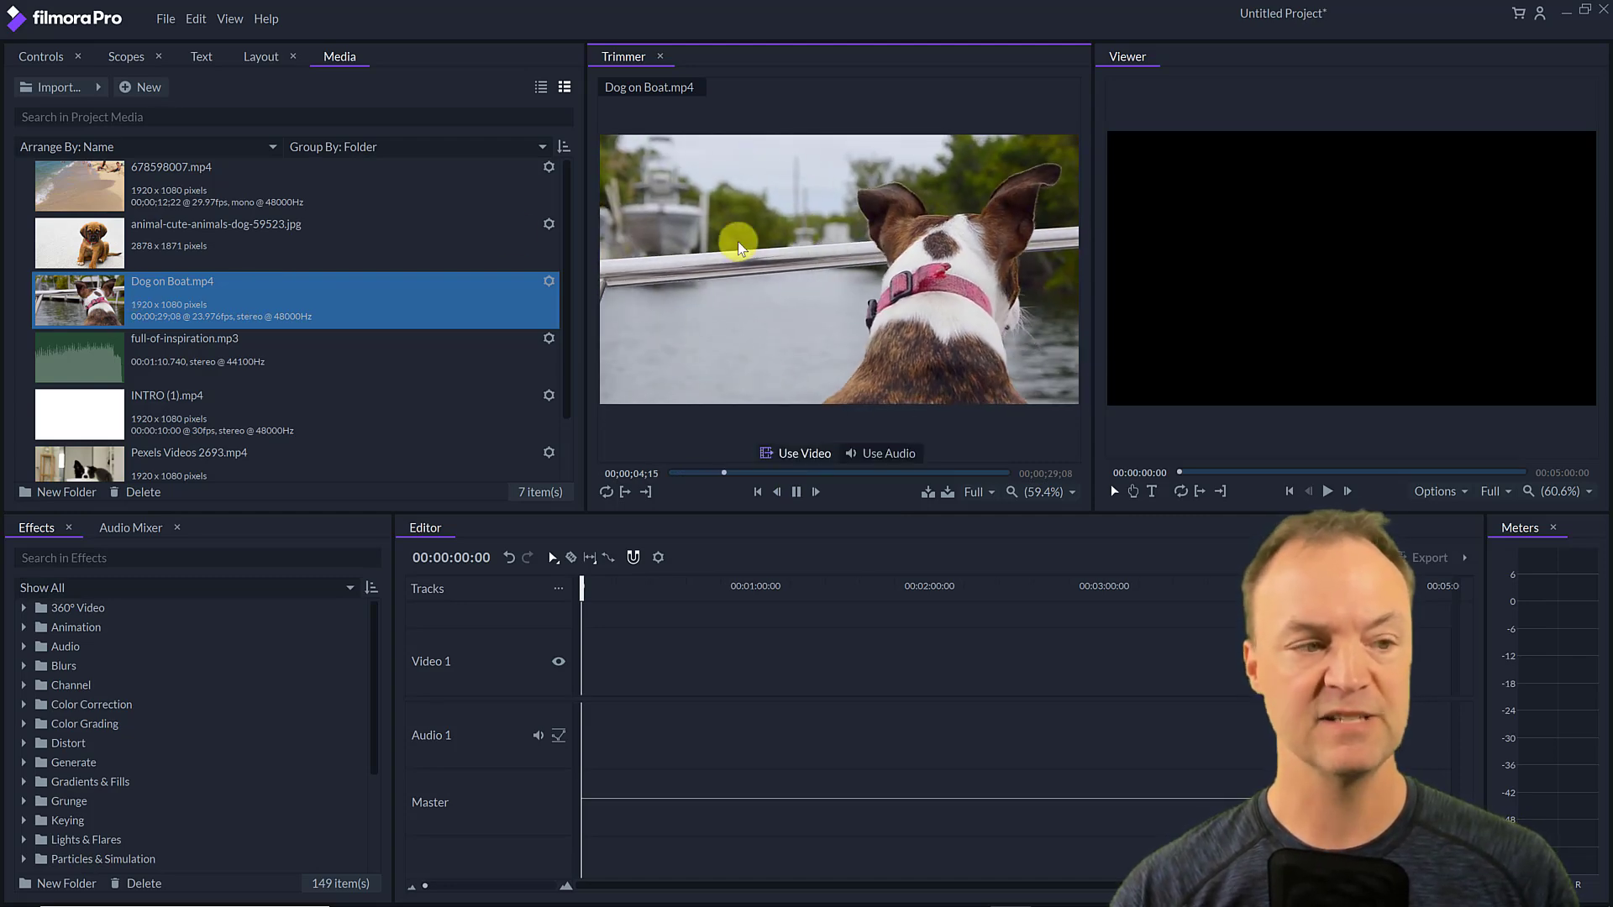
scroll(90, 423, down, 1)
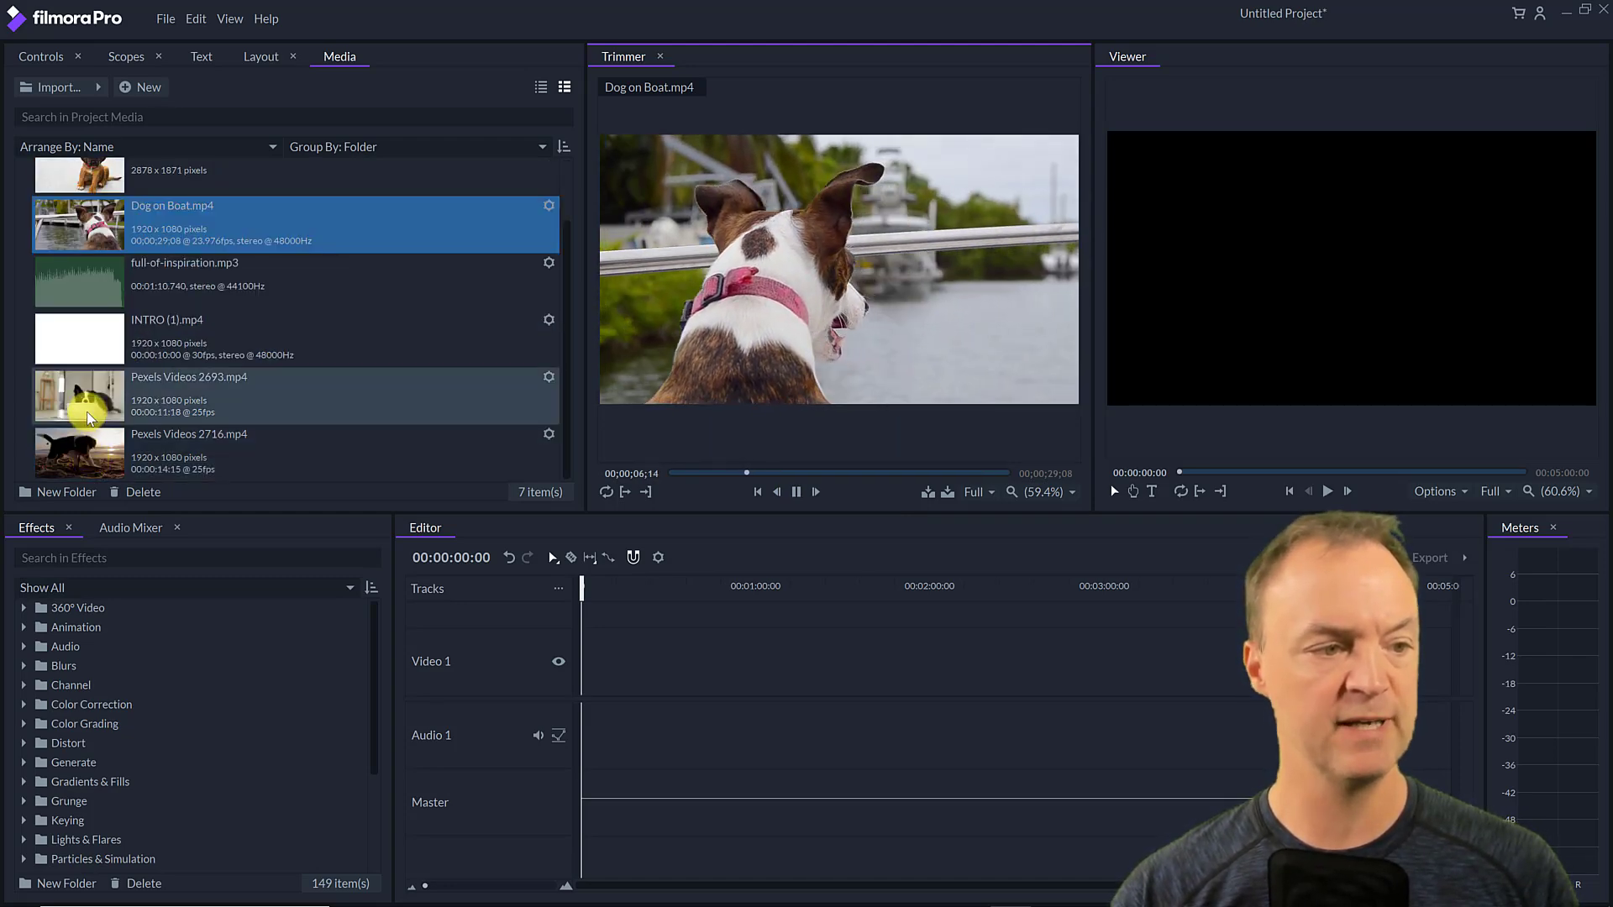
click(89, 412)
click(795, 493)
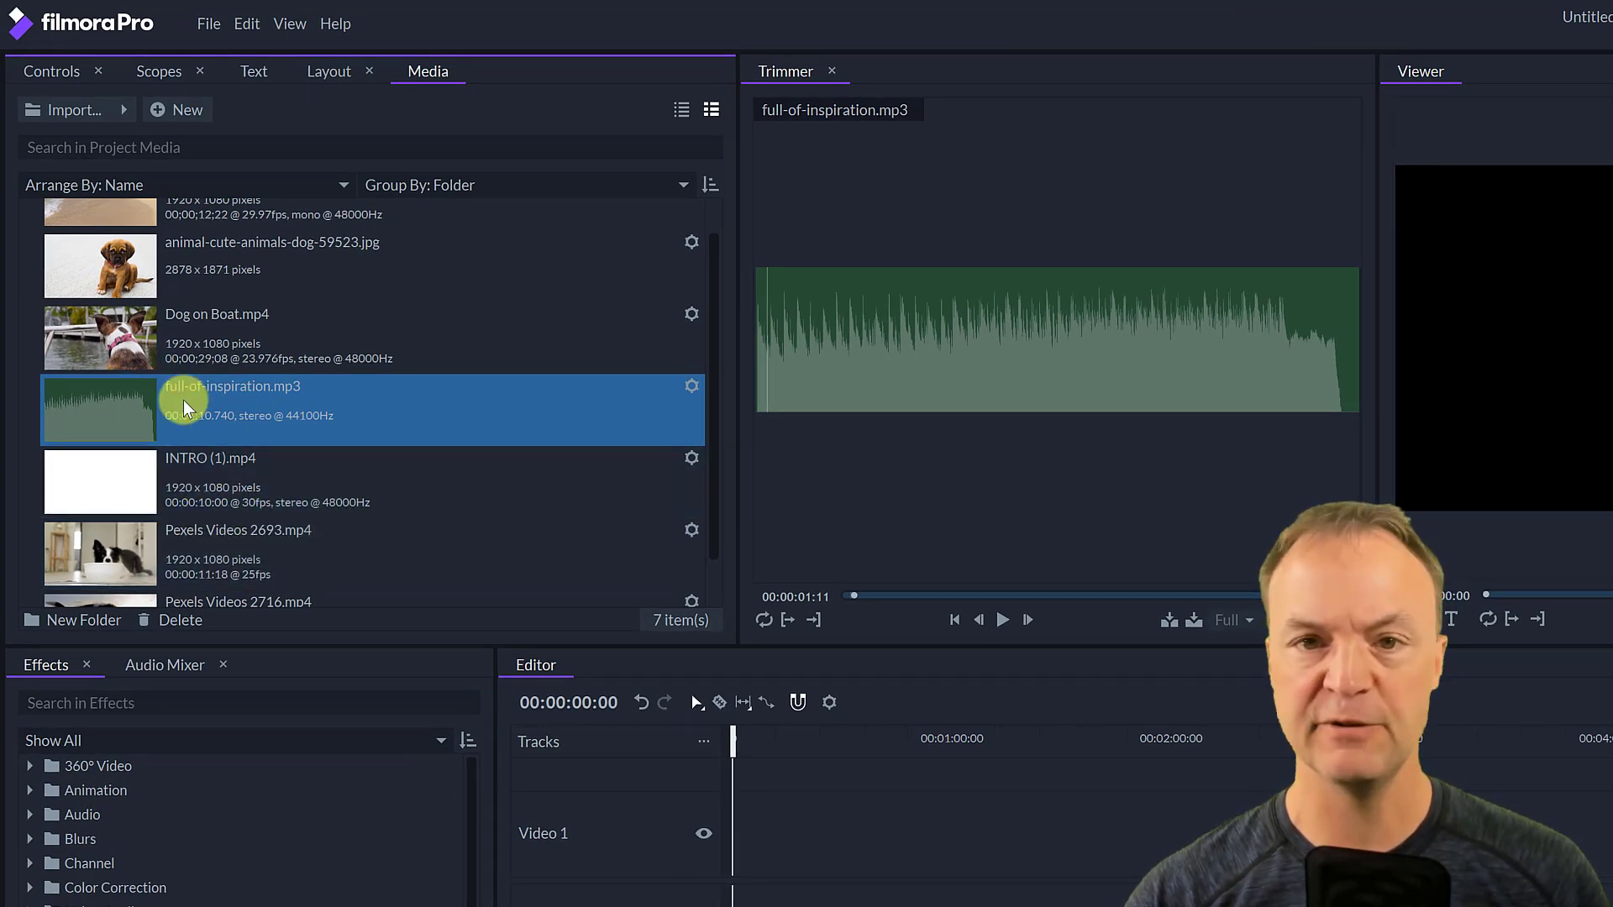
- Create a media folder named Audio, preview full-of-inspiration.mp3 briefly, and move it into that folder
click(78, 622)
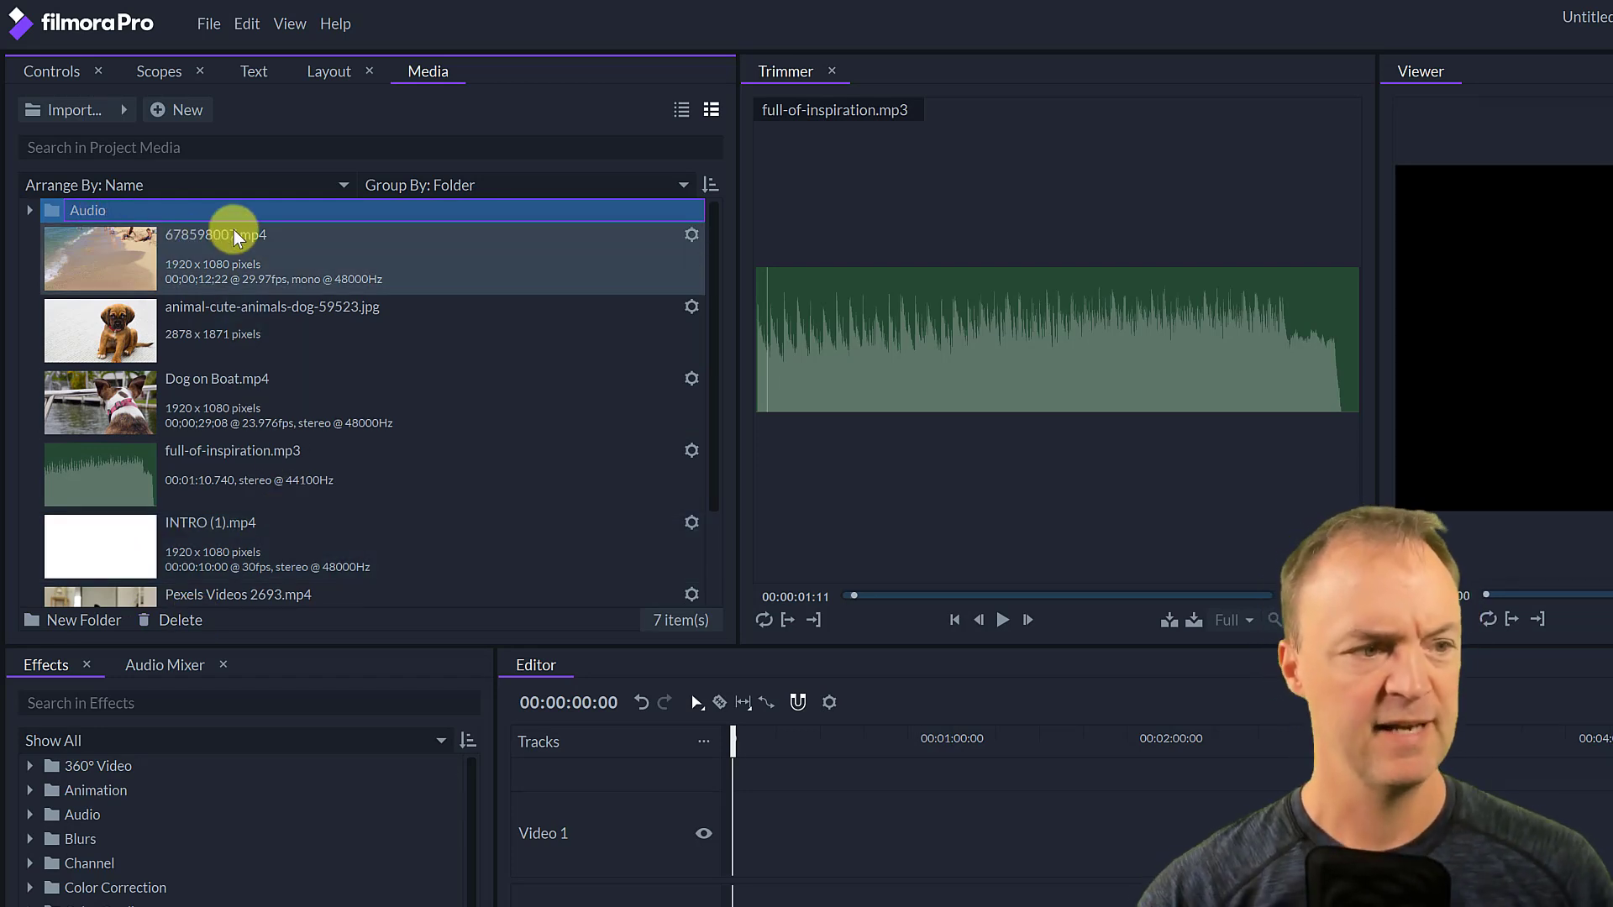
click(131, 479)
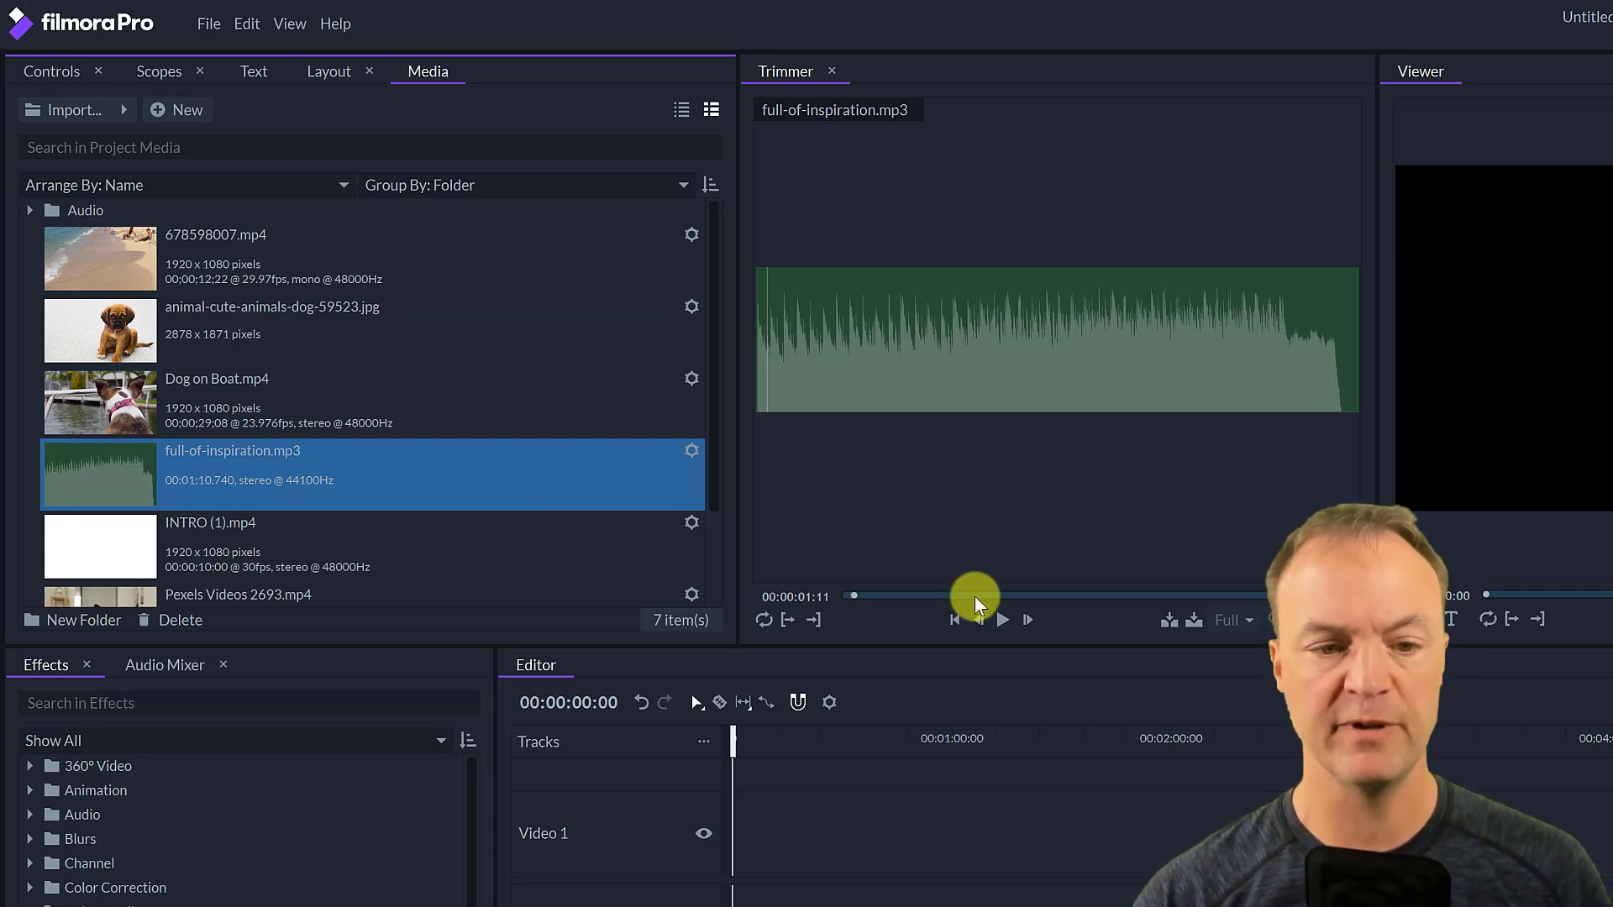
click(1002, 620)
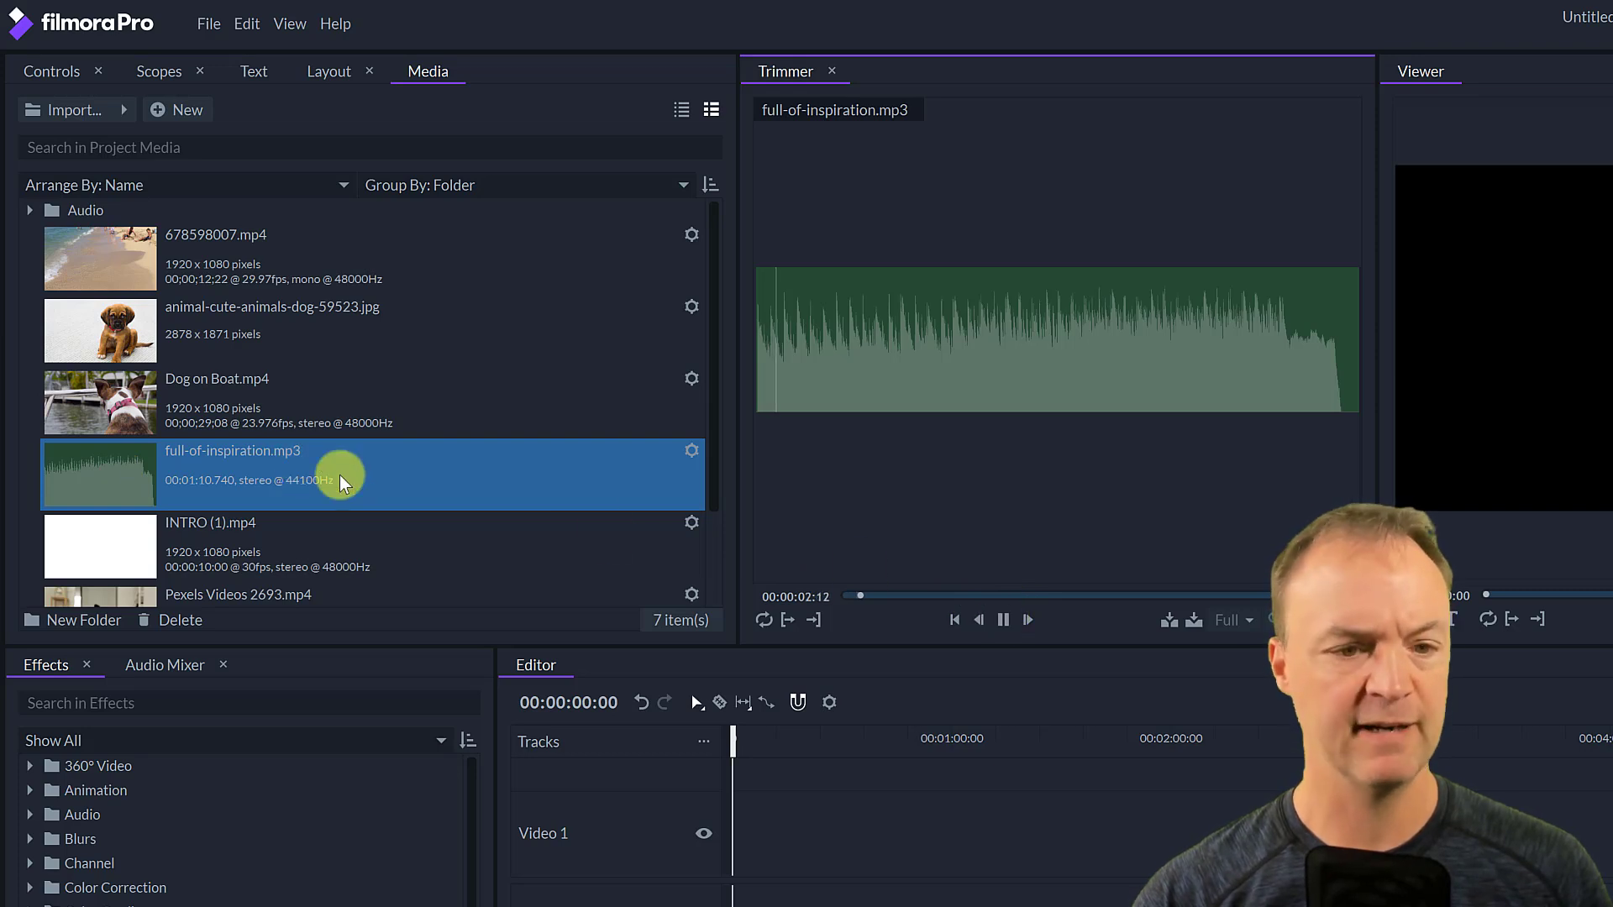
click(1004, 620)
drag(79, 468, 73, 216)
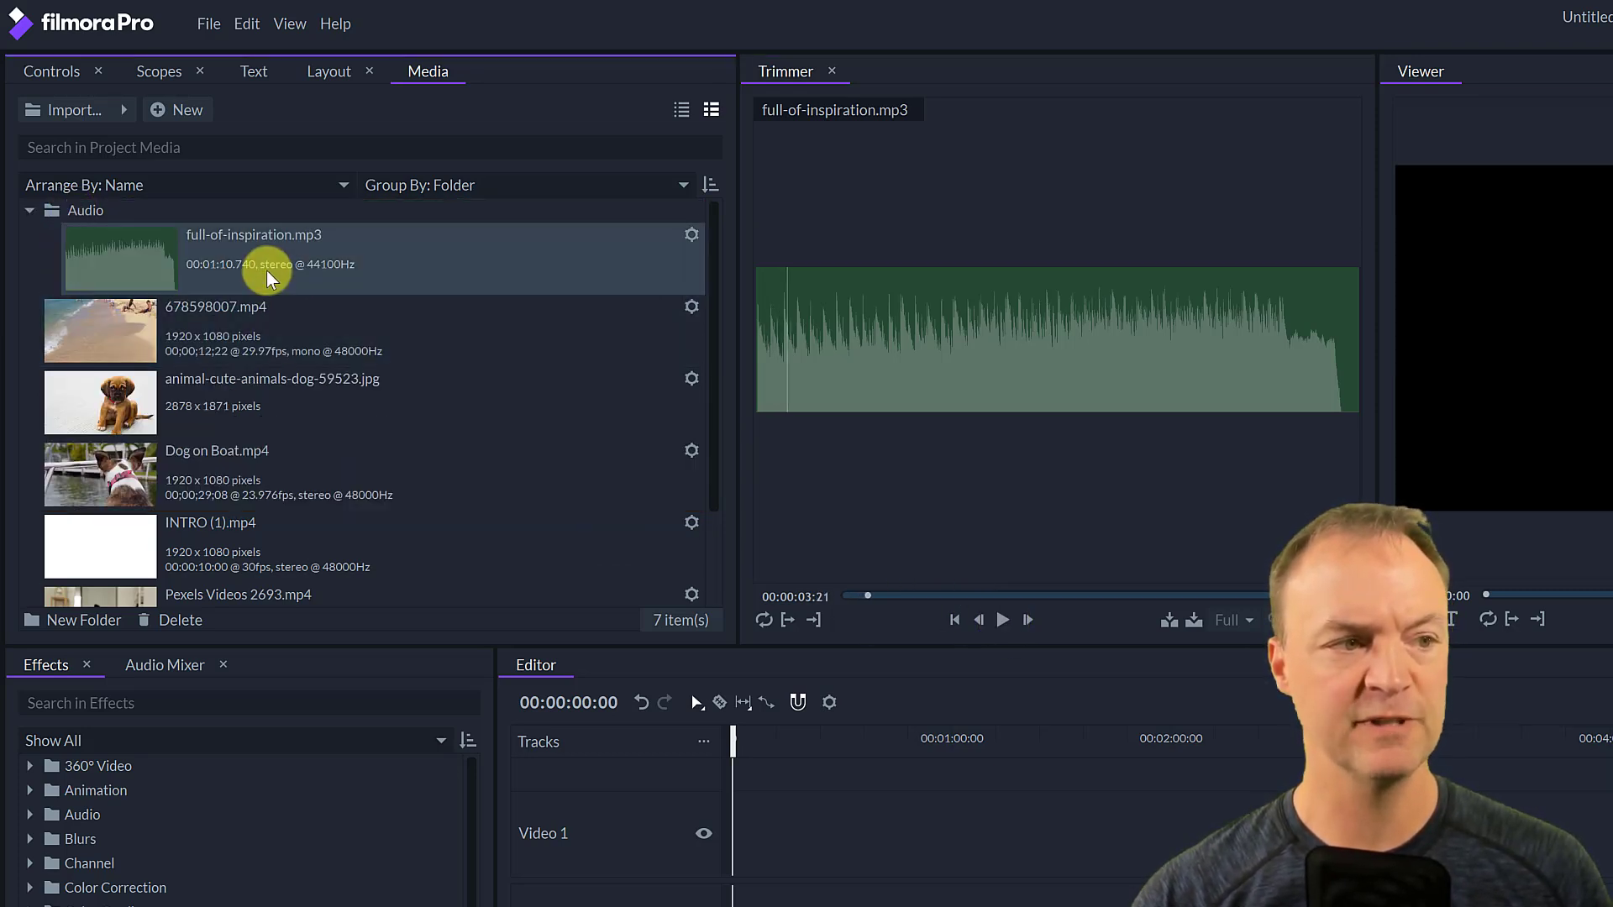
click(121, 257)
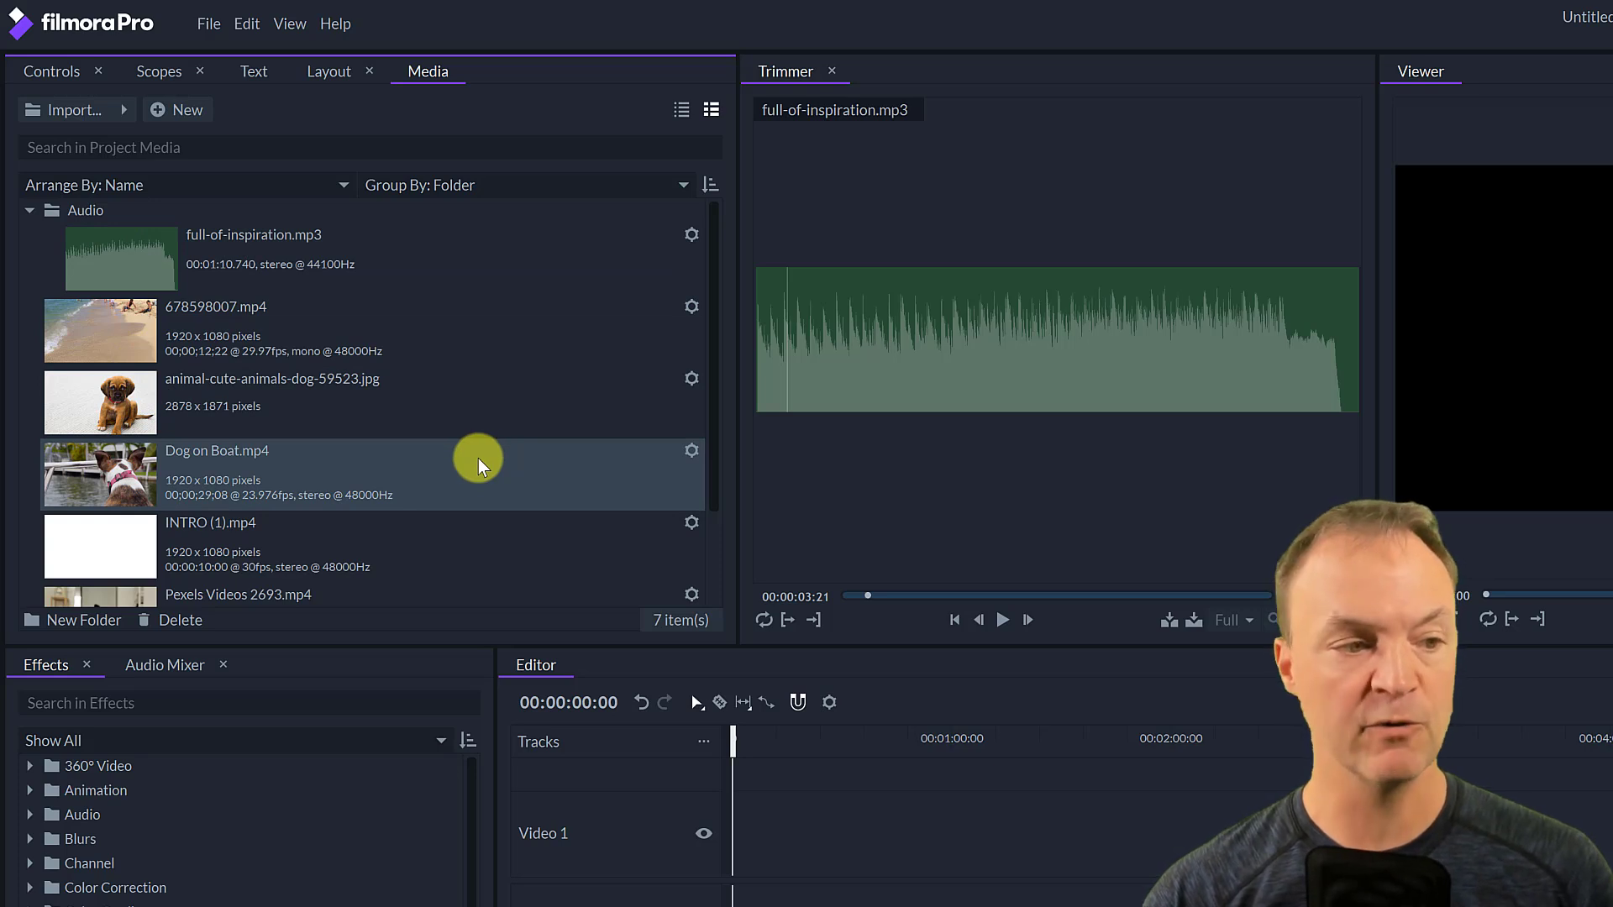
- Place Pexels Videos 2693.mp4 at the start of the Video 1 track and Pexels Videos 2716.mp4 directly after it
scroll(470, 458, down, 2)
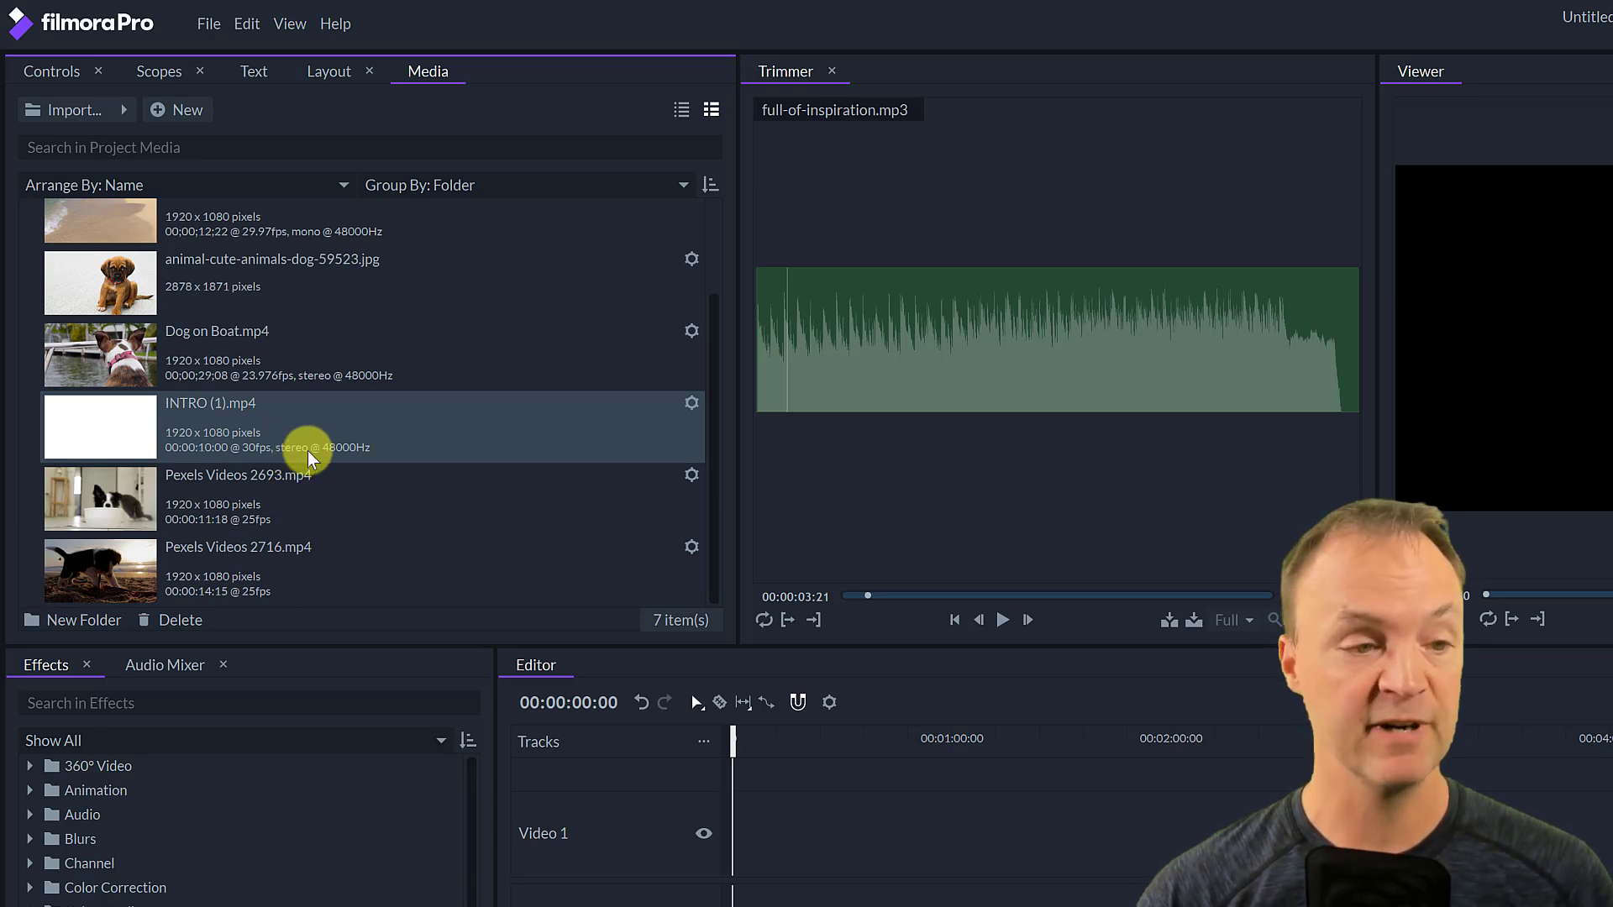
scroll(313, 469, up, 2)
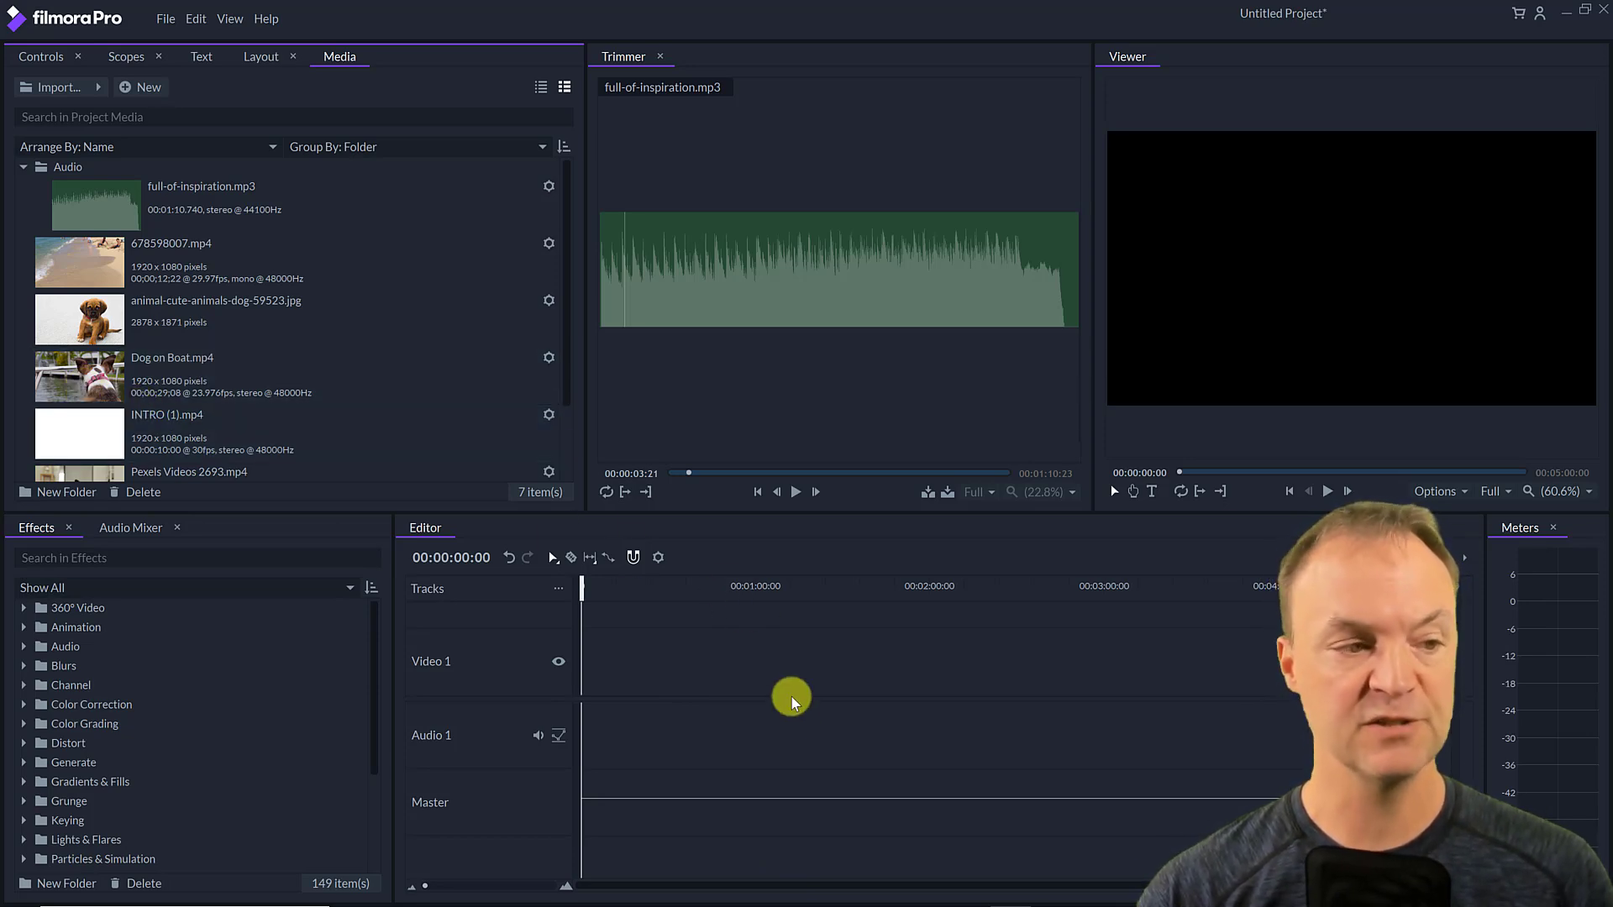
scroll(167, 347, down, 2)
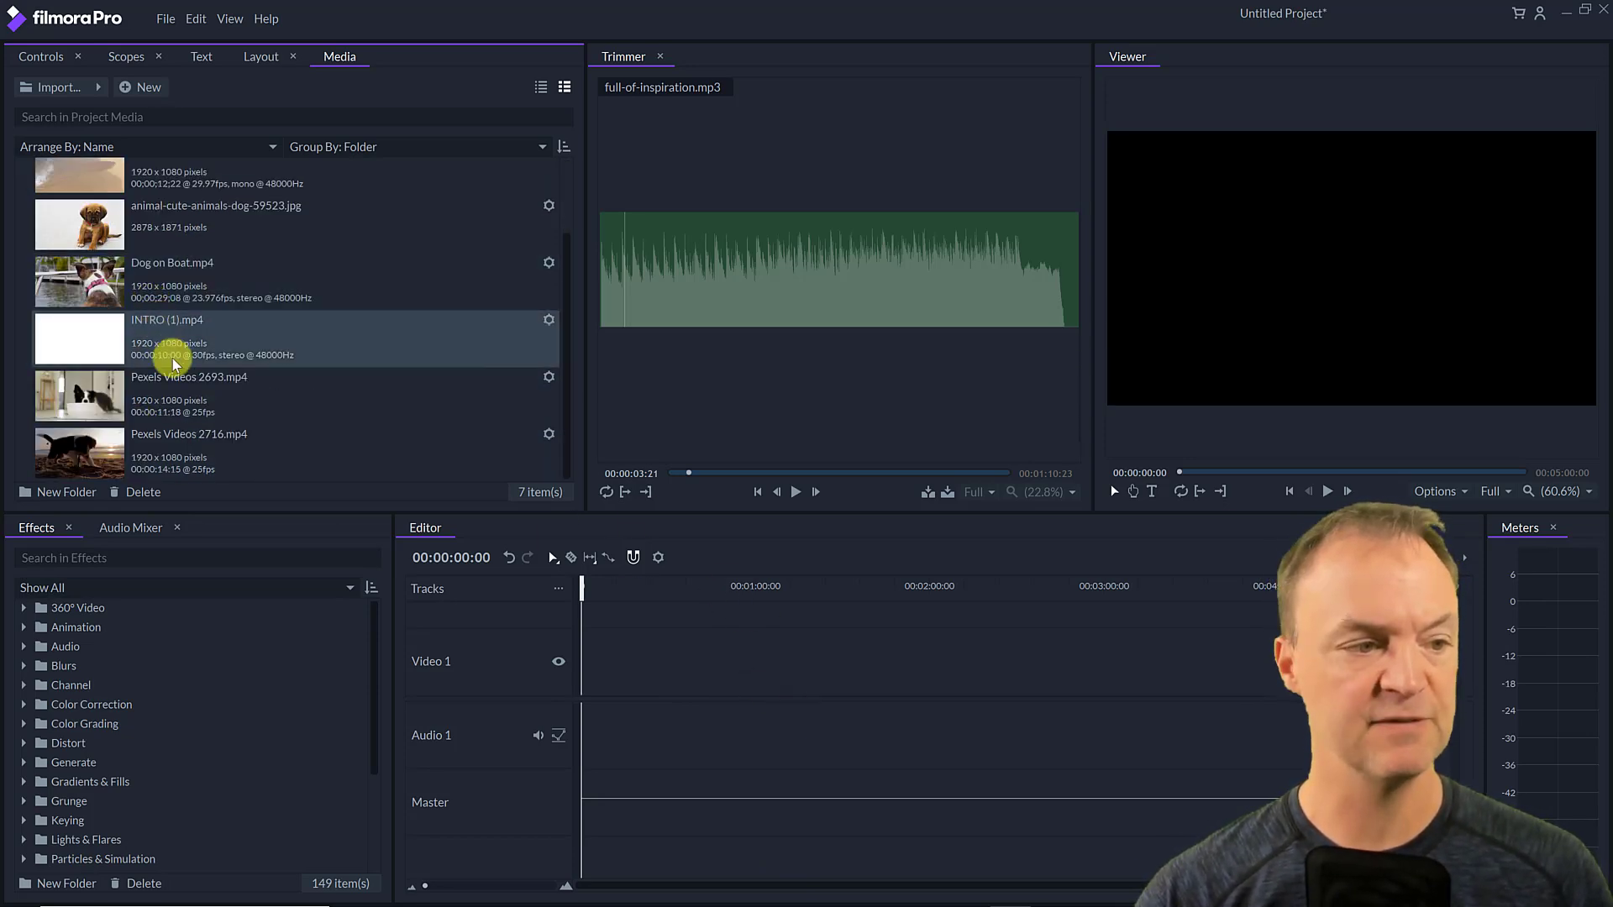
click(81, 409)
drag(82, 409, 578, 694)
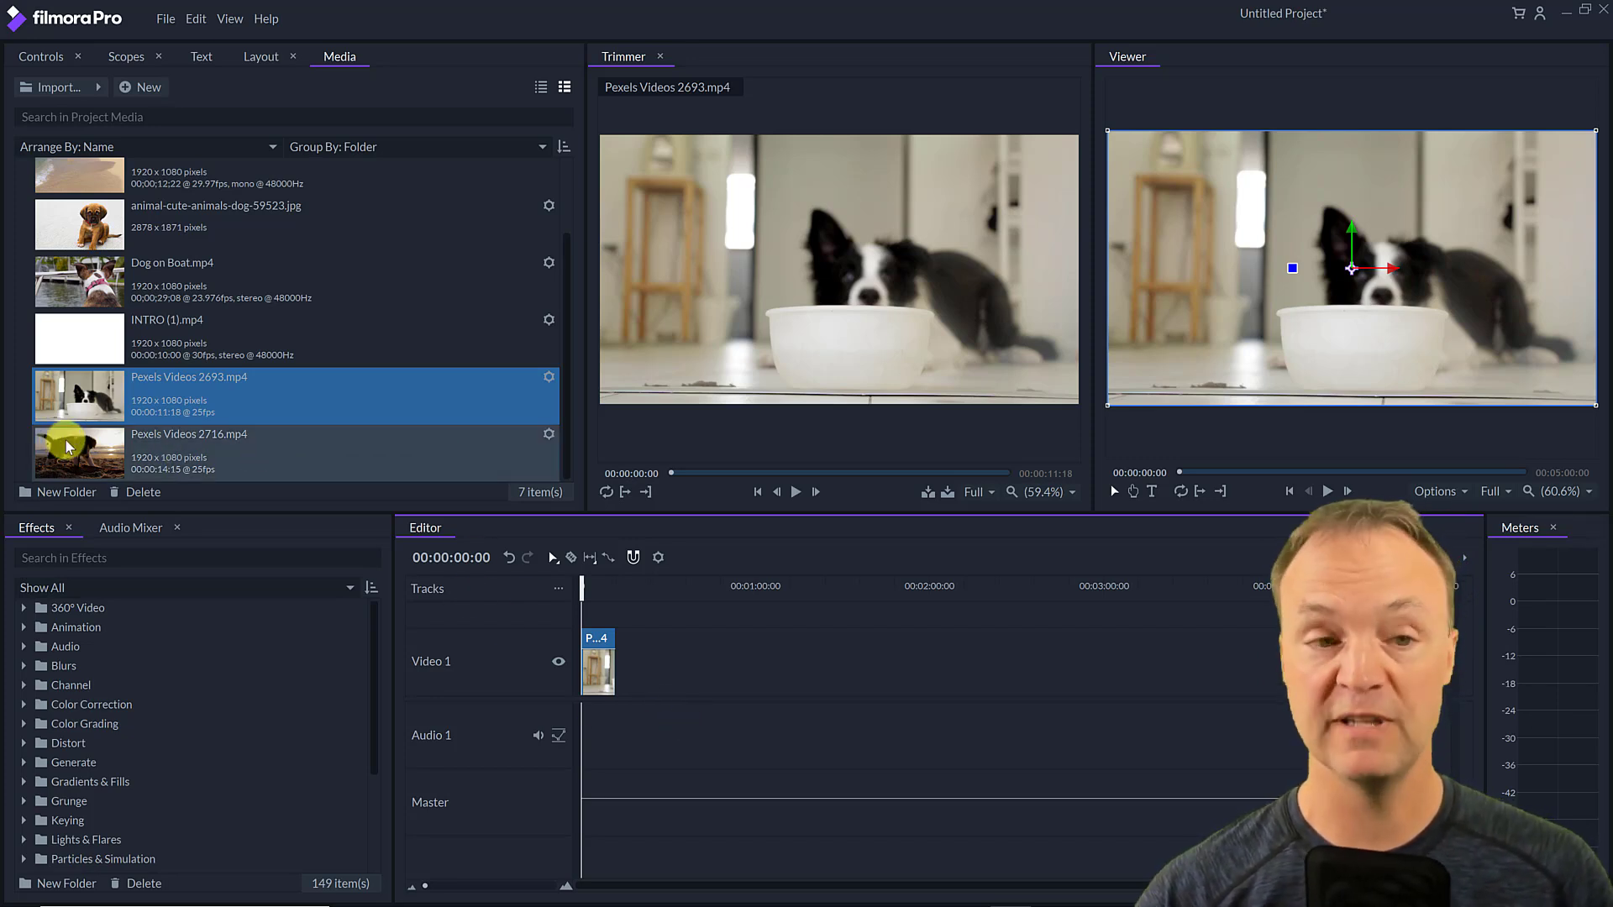
drag(75, 453, 620, 668)
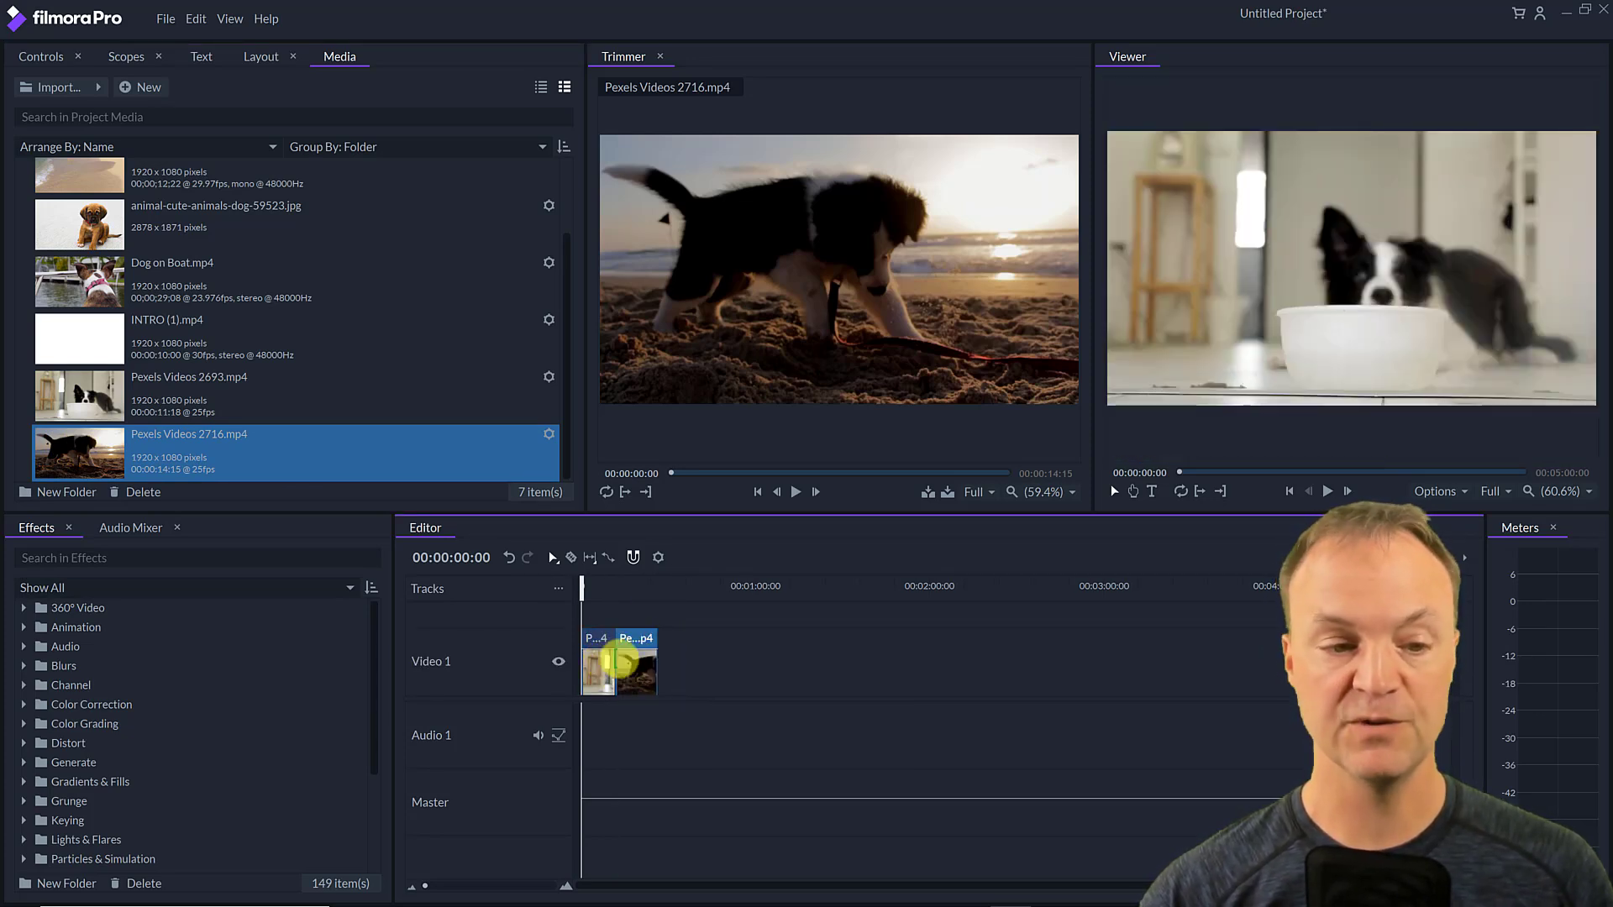
- Widen the Viewer panel at the Trimmer's expense and play the timeline from about 00:00:06:10
mouse_move(583, 588)
mouse_down()
mouse_move(639, 596)
mouse_move(608, 597)
mouse_up()
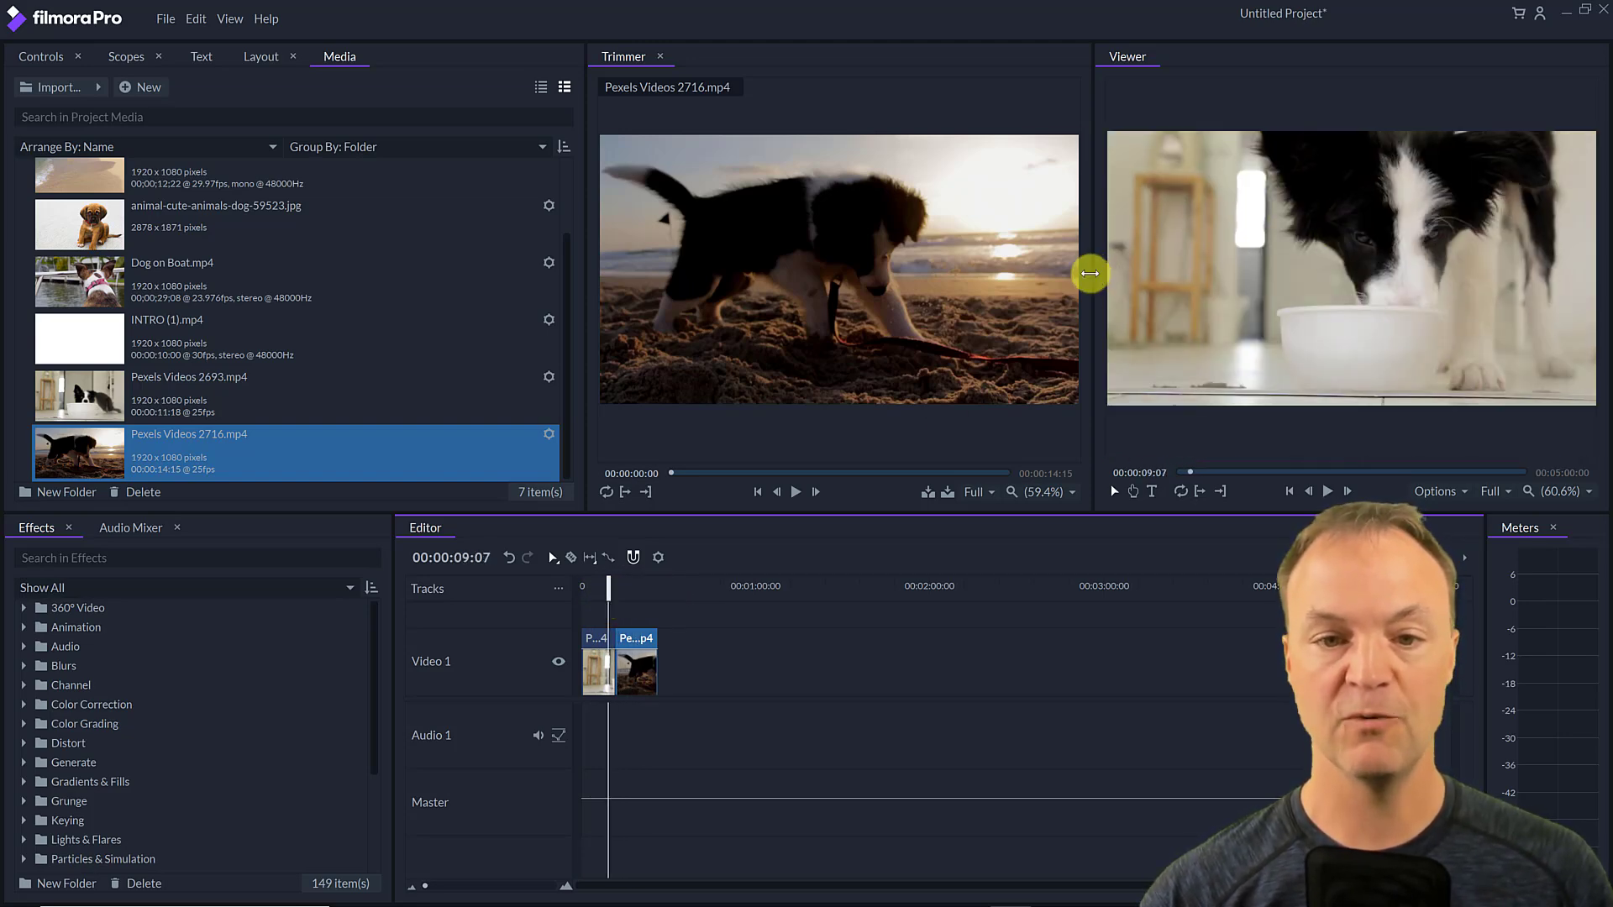
drag(1090, 274, 938, 282)
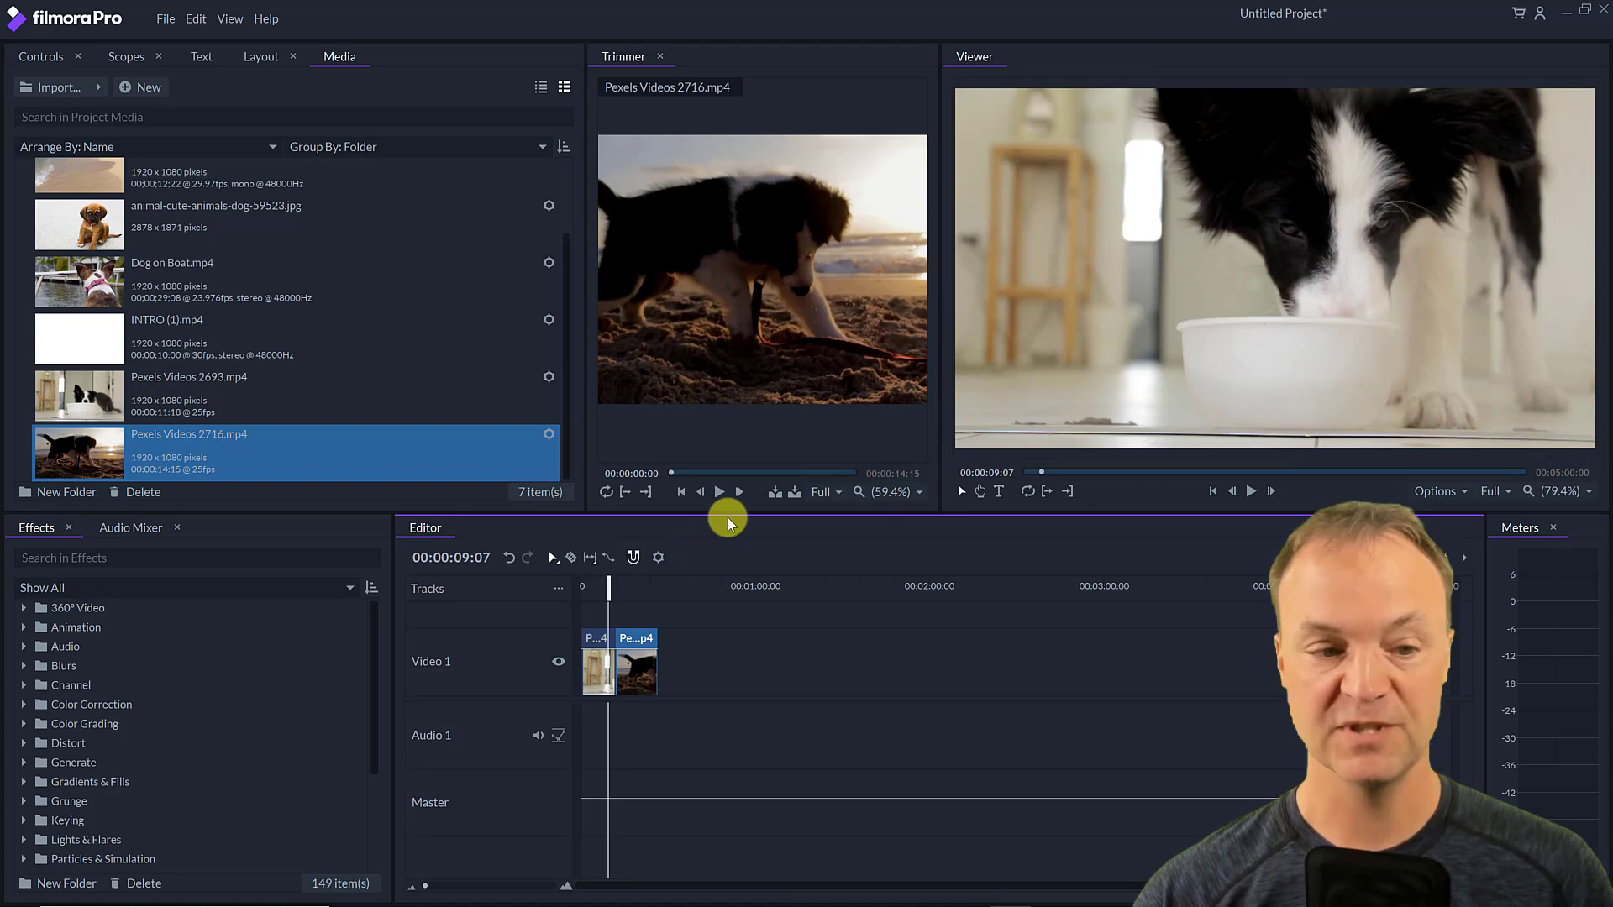
drag(618, 580, 598, 593)
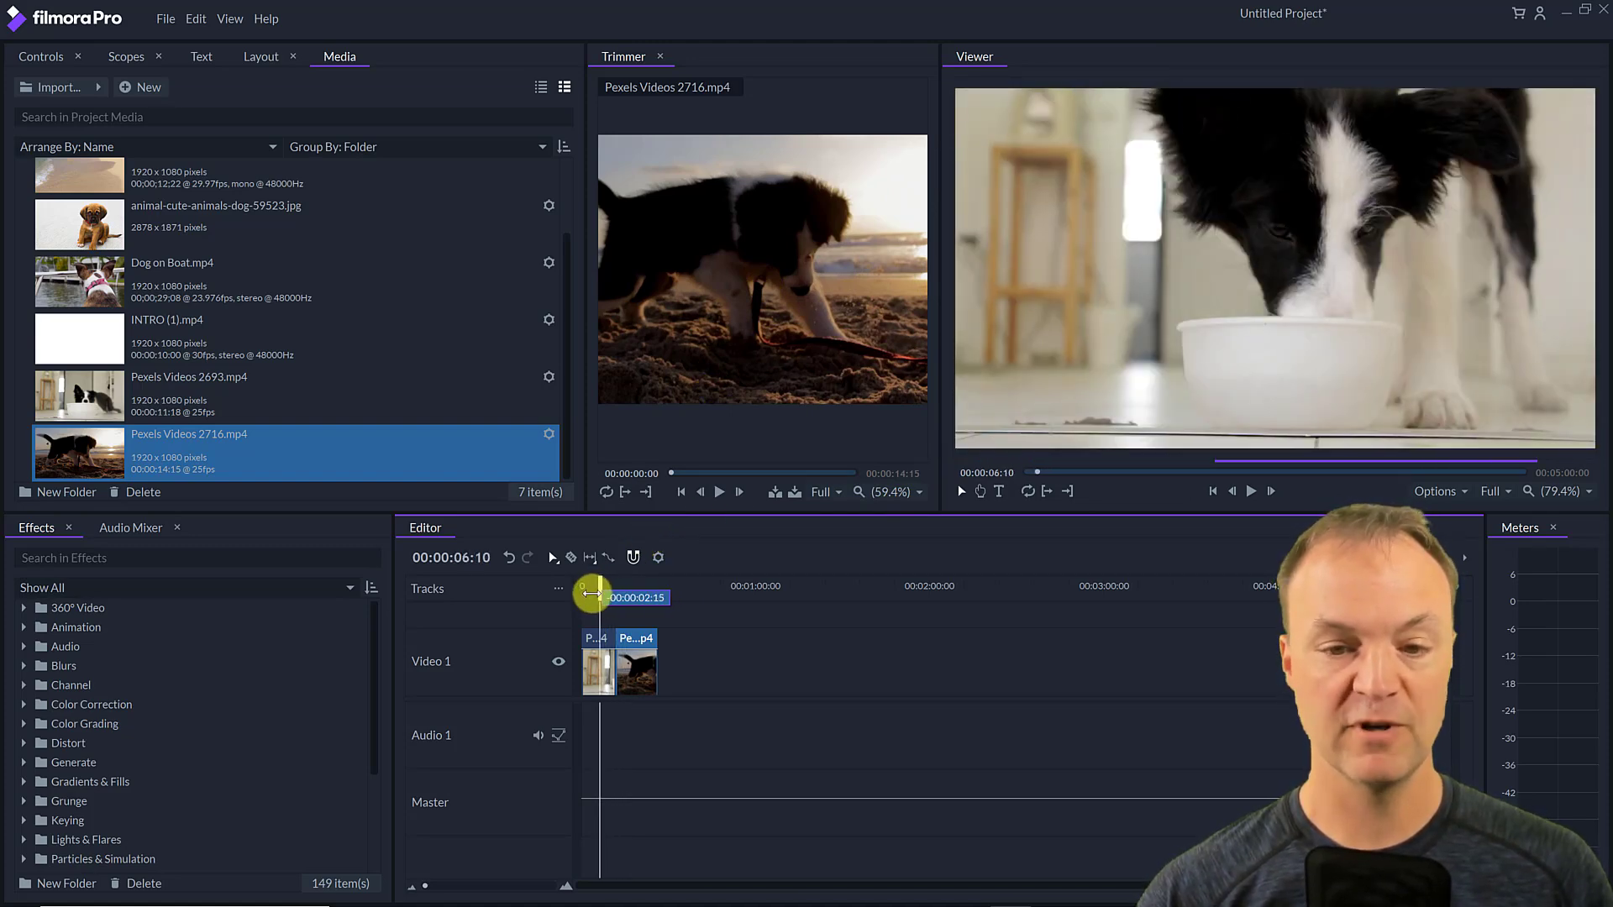
click(1251, 492)
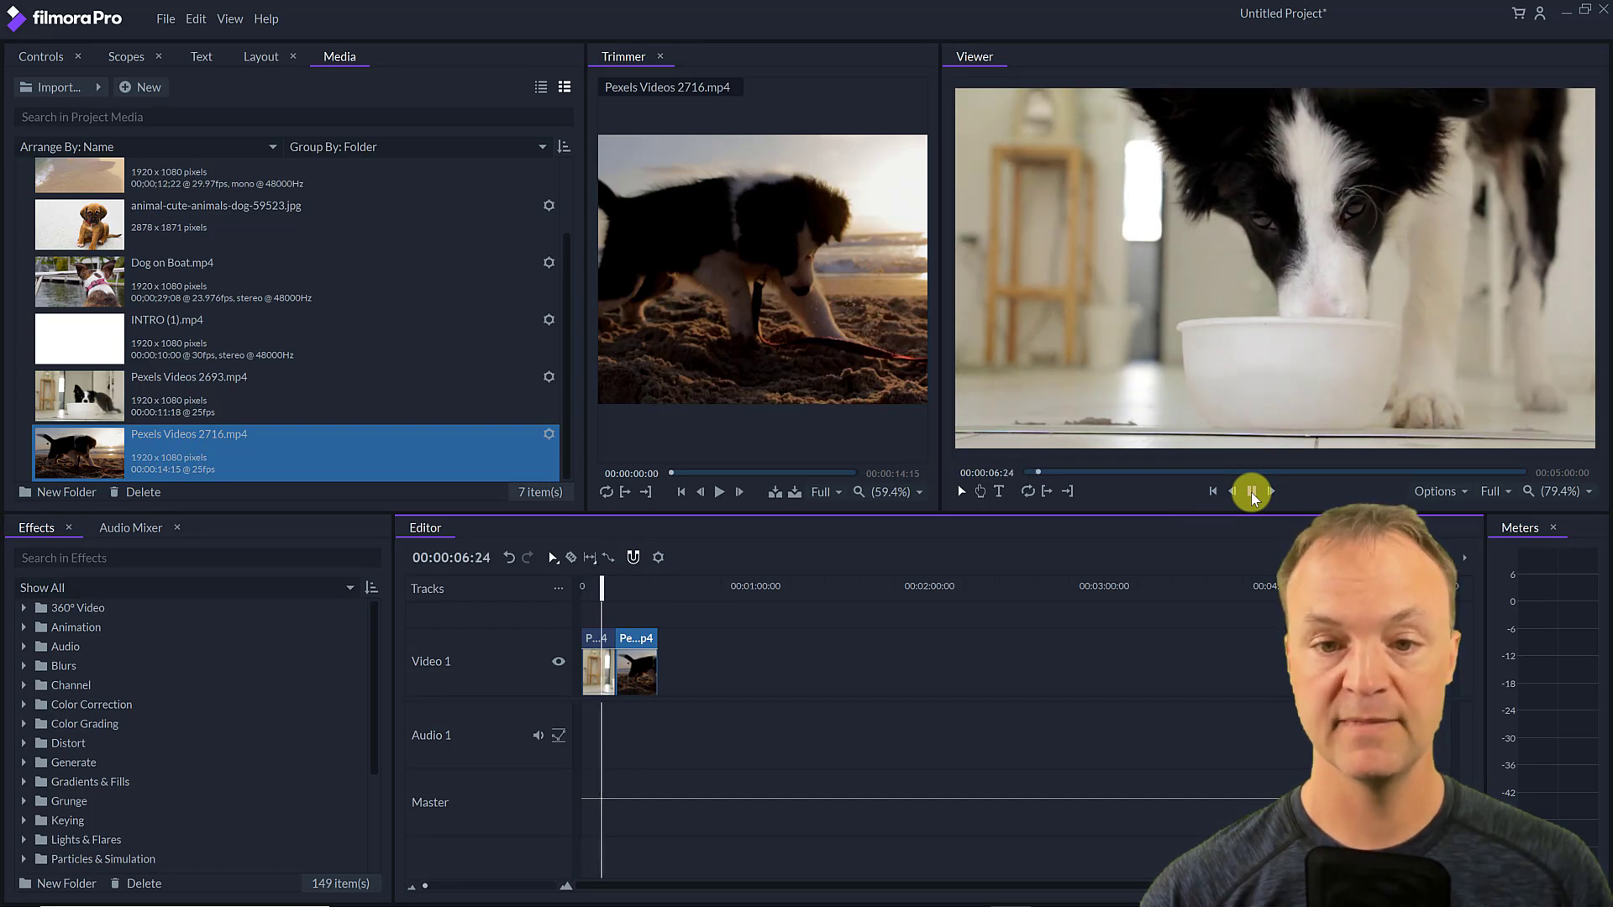
- Place full-of-inspiration.mp3 at the start of Audio 1 and animal-cute-animals-dog-59523.jpg directly after the second clip on Video 1
click(1251, 492)
scroll(155, 328, up, 2)
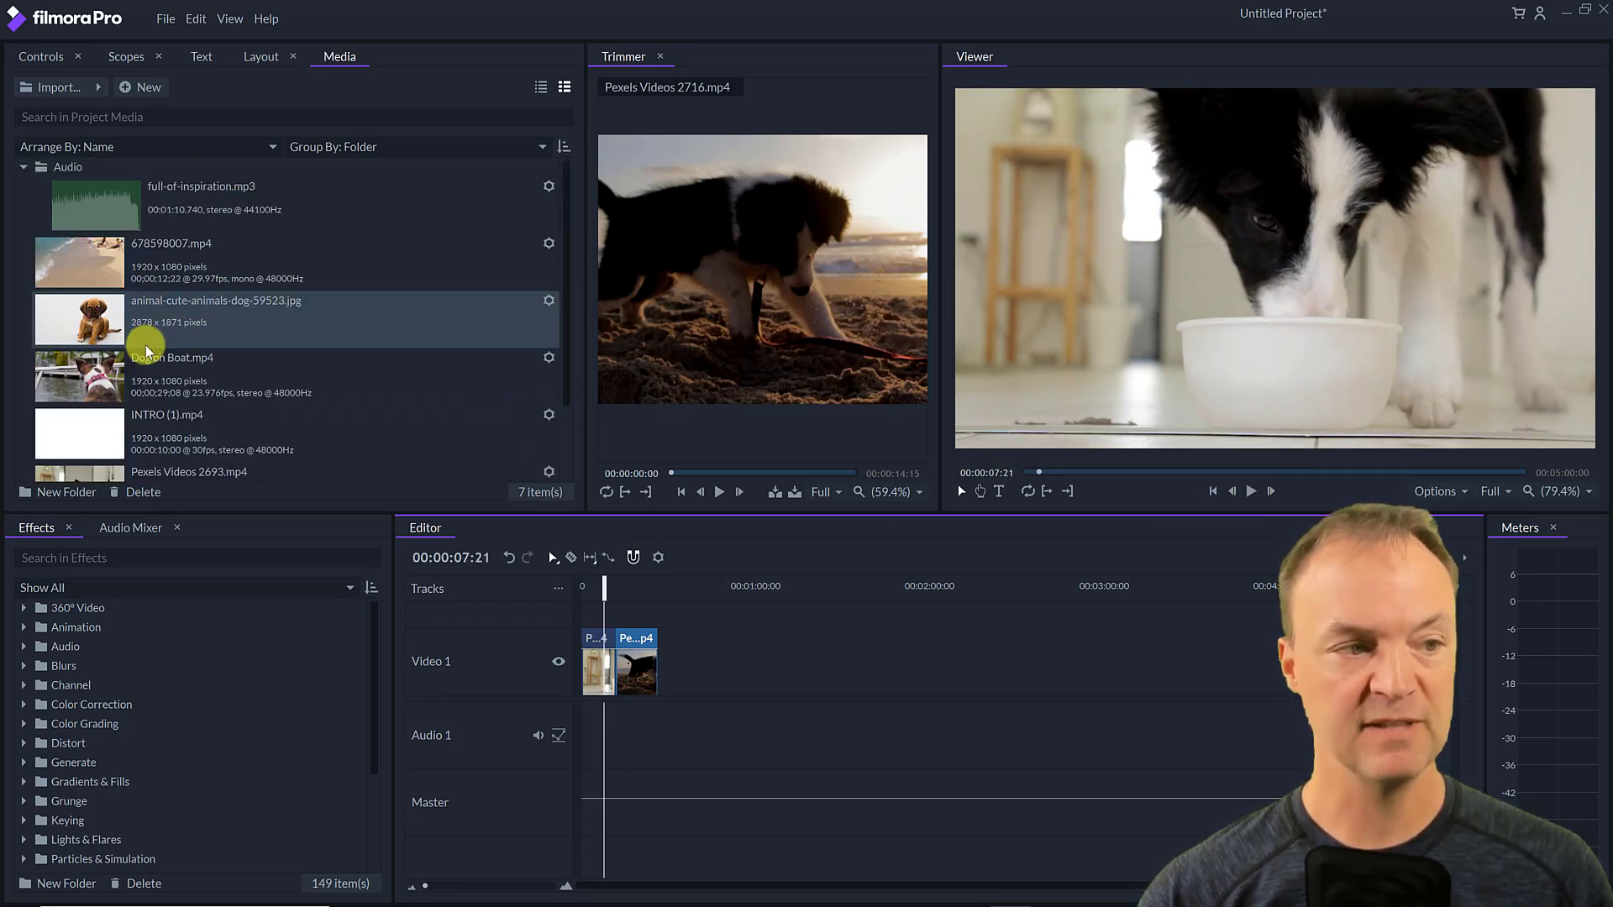
drag(111, 236, 655, 760)
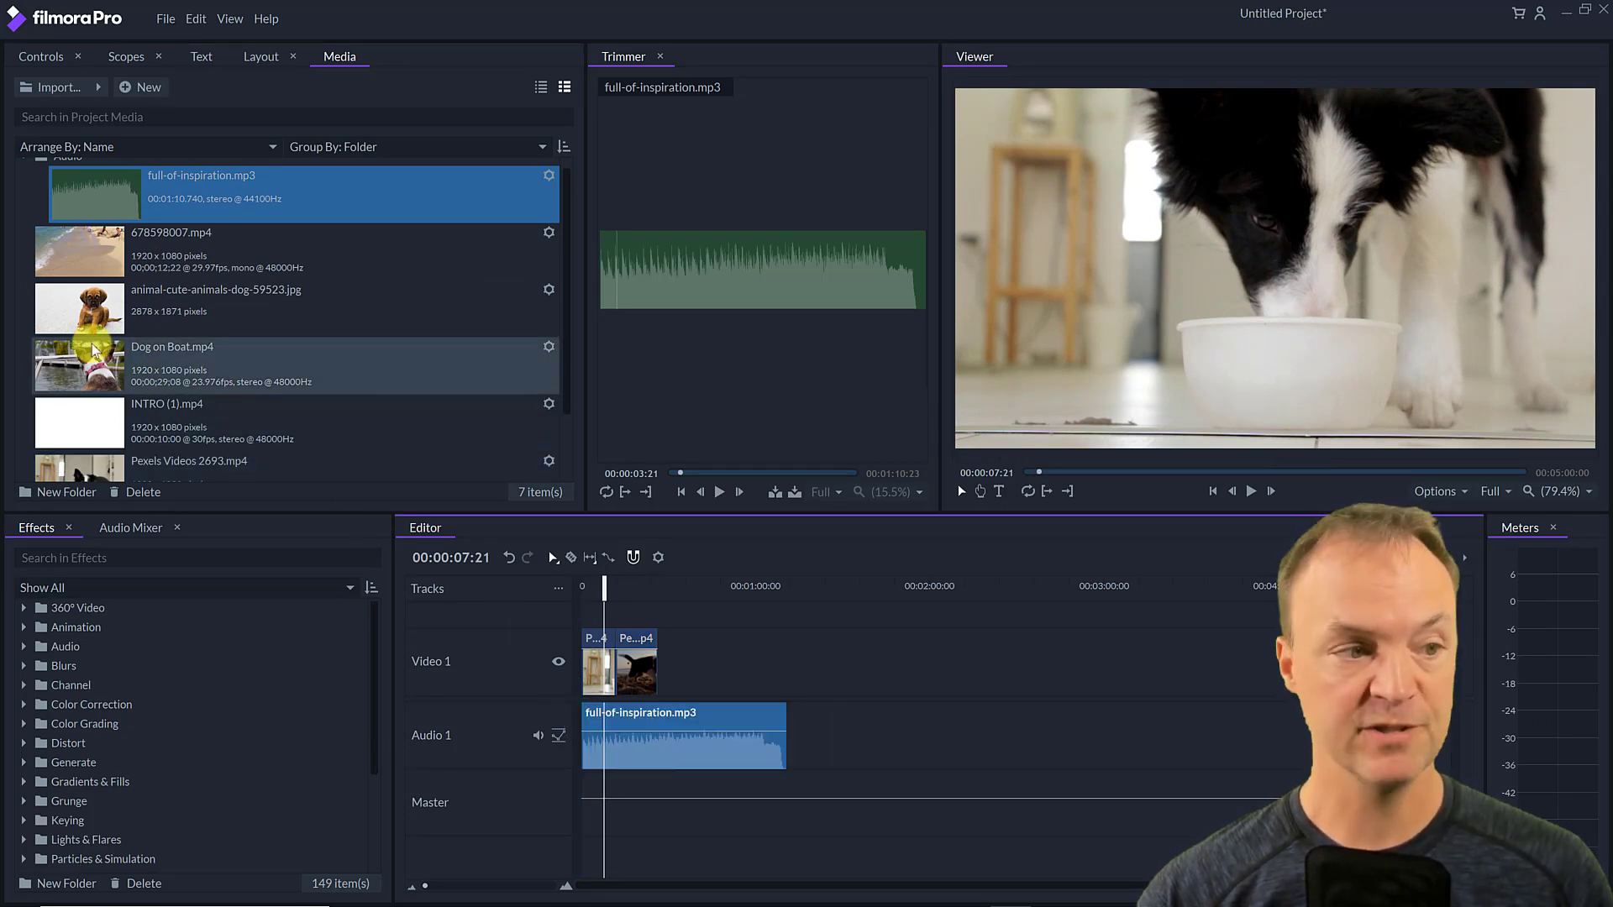
click(82, 321)
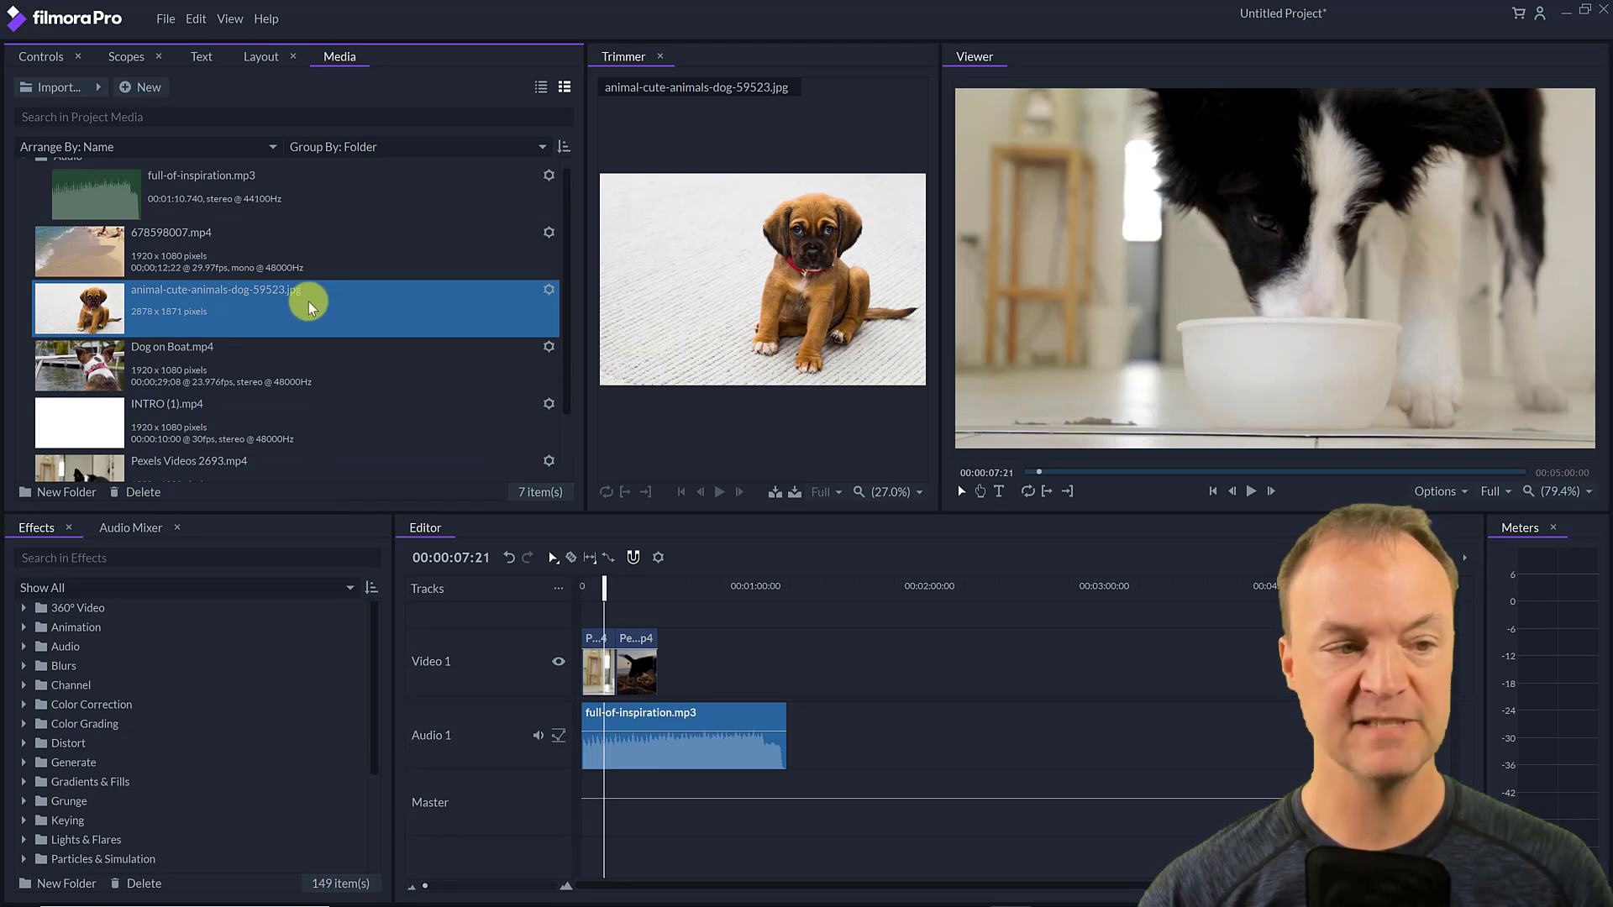
drag(97, 322, 660, 684)
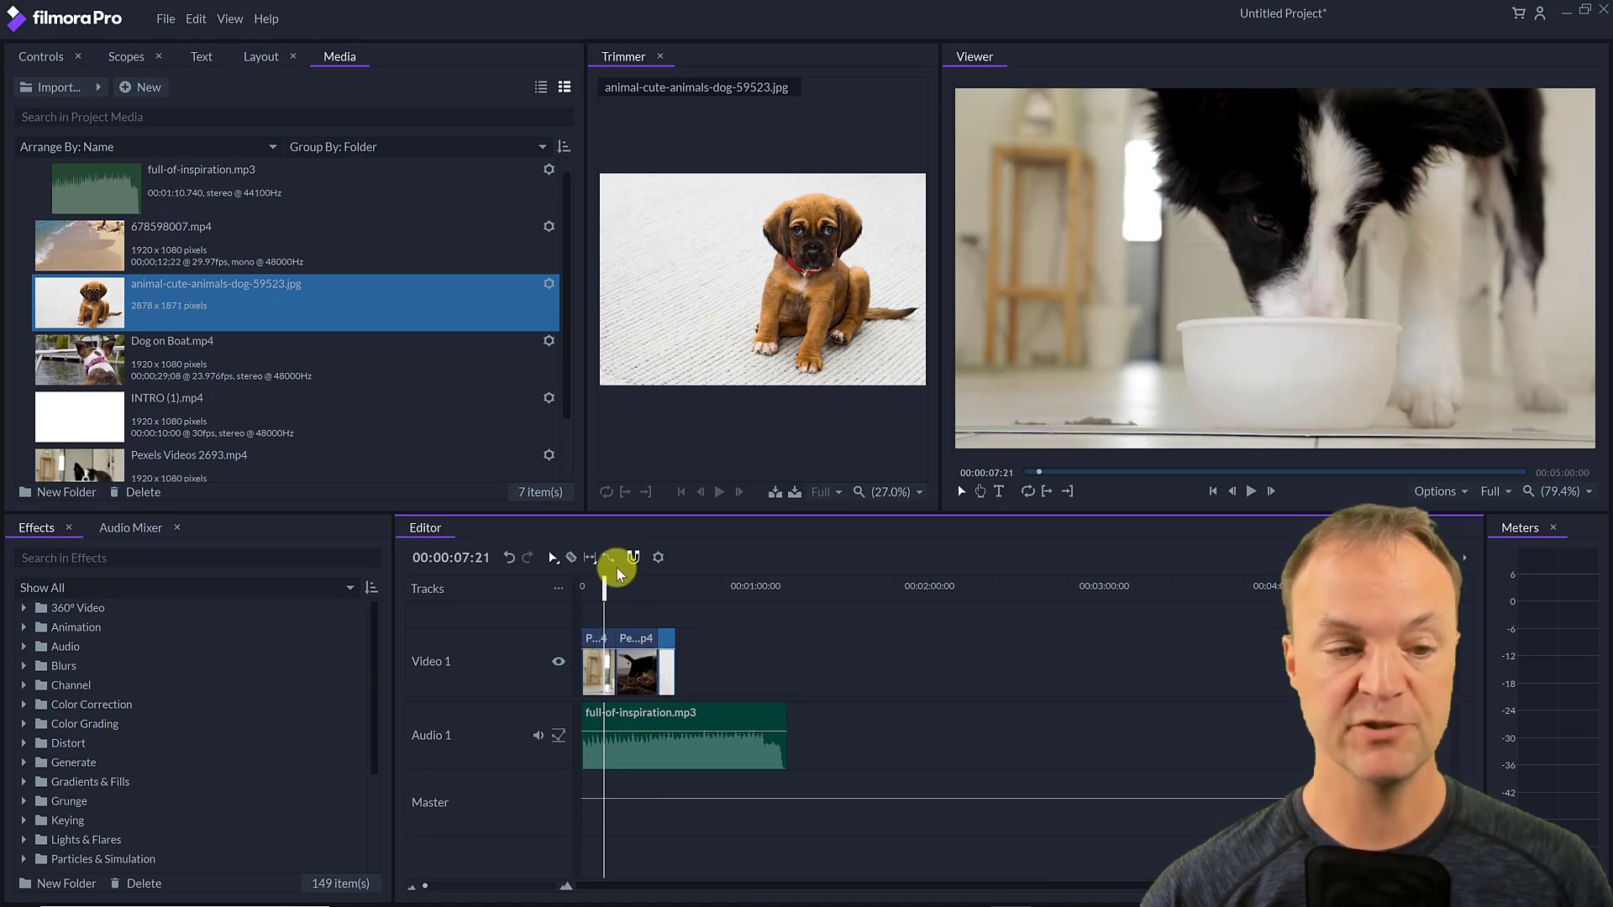
- Play the timeline across the cut between the two dog videos, stopping at about 00:00:12:02
mouse_move(605, 587)
mouse_down()
mouse_move(641, 595)
mouse_move(600, 593)
mouse_up()
click(1250, 492)
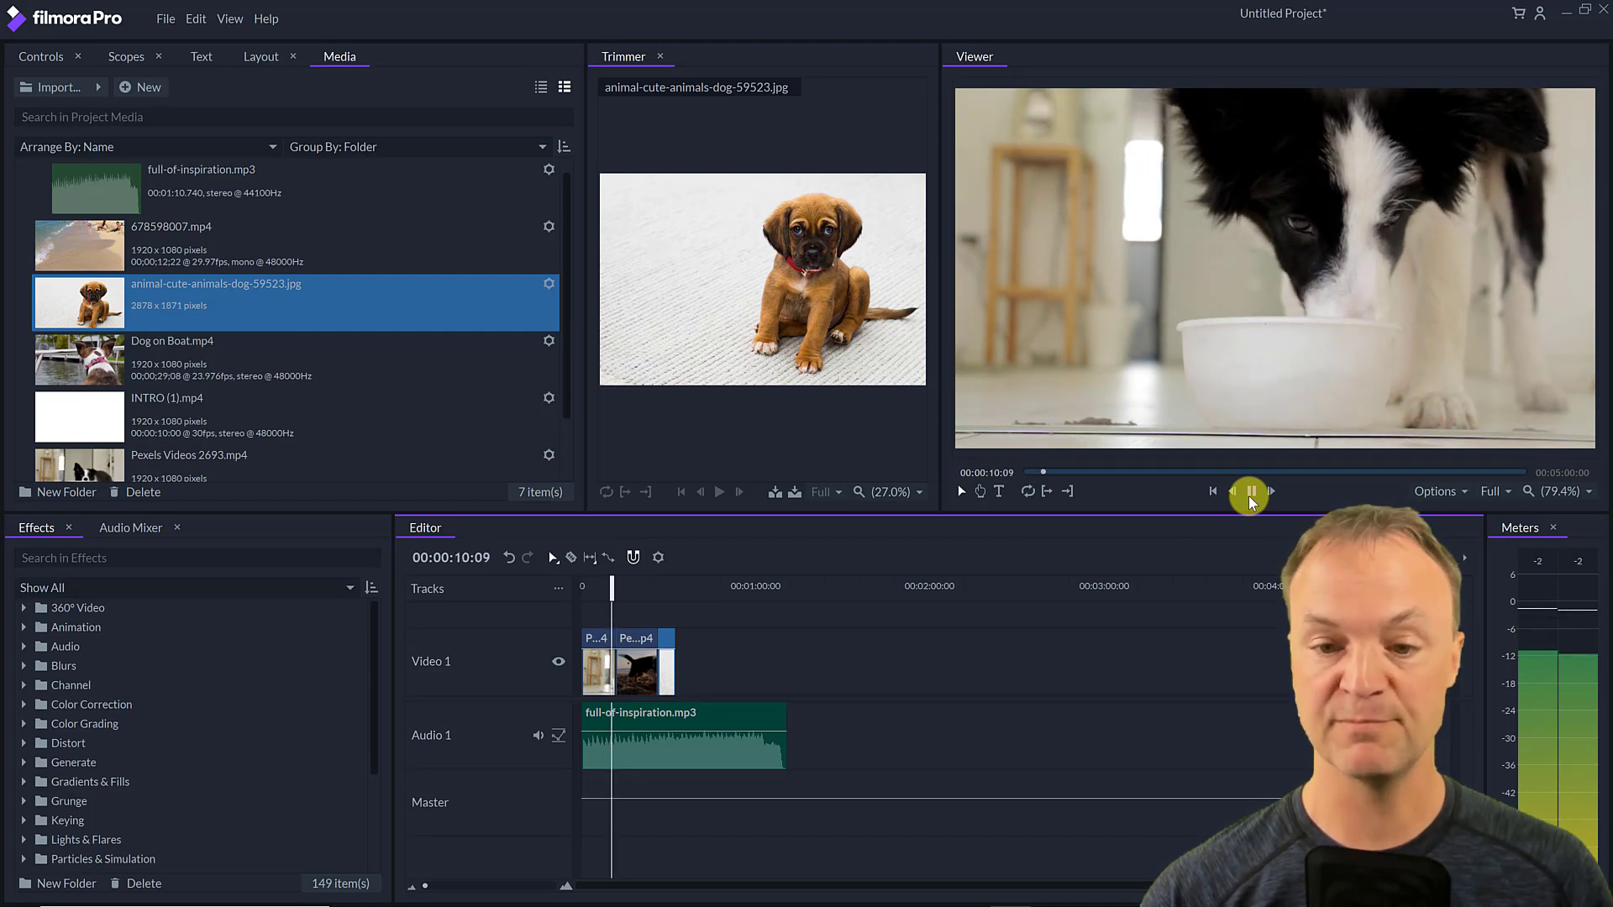
click(1250, 494)
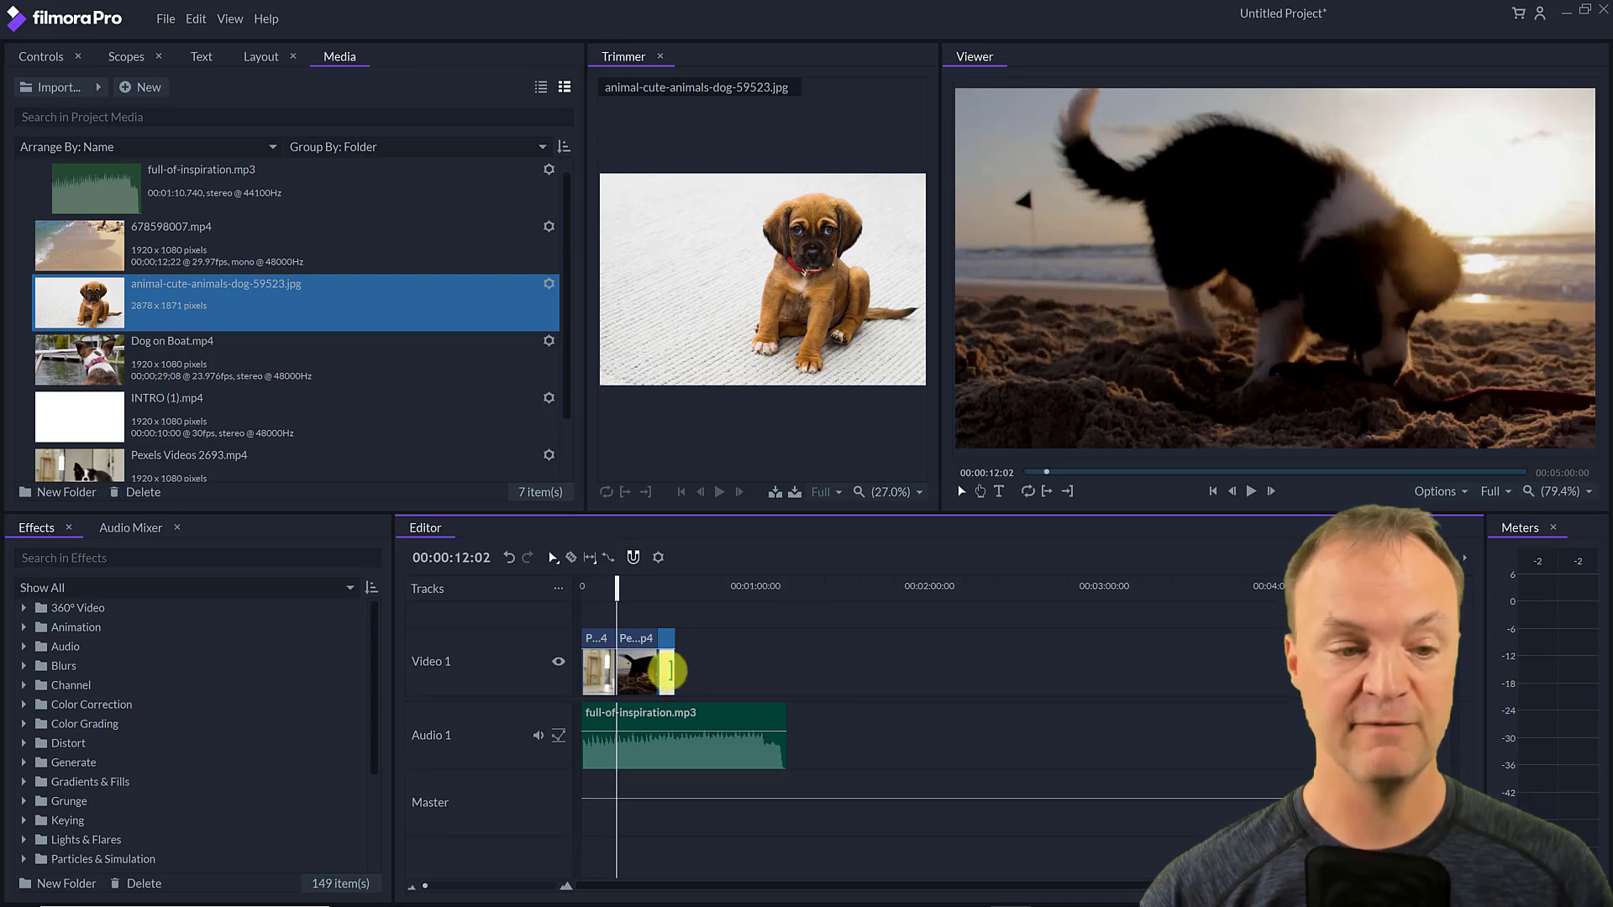
- Move the puppy photo between the two video clips on the Video 1 track and leave all clips deselected
drag(645, 672, 554, 640)
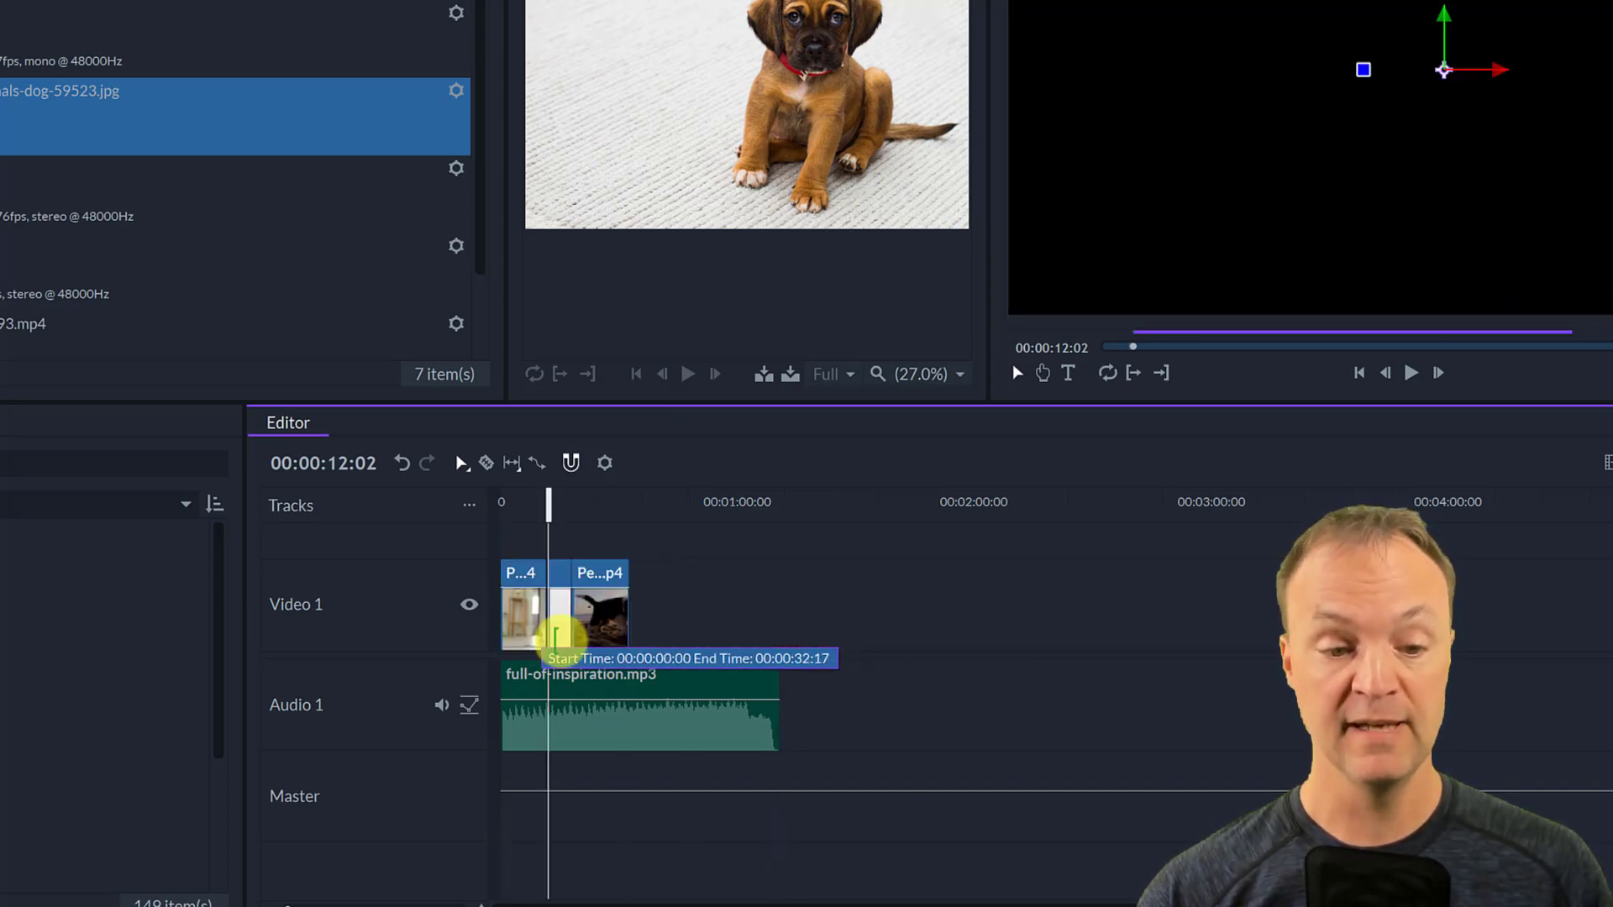
drag(822, 721, 525, 623)
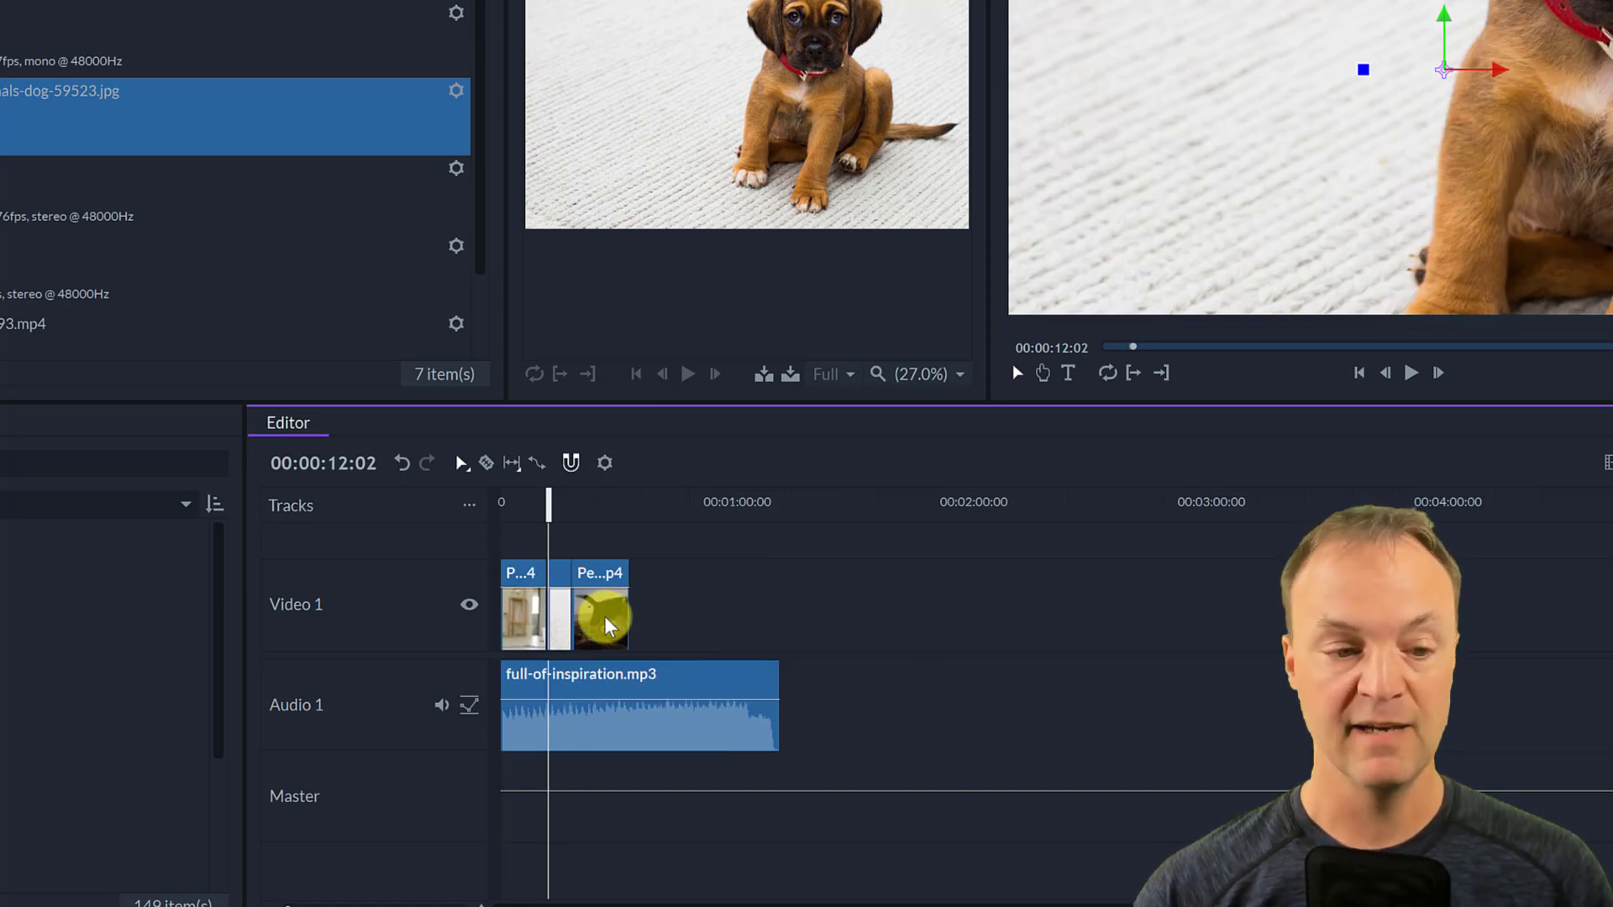
click(672, 622)
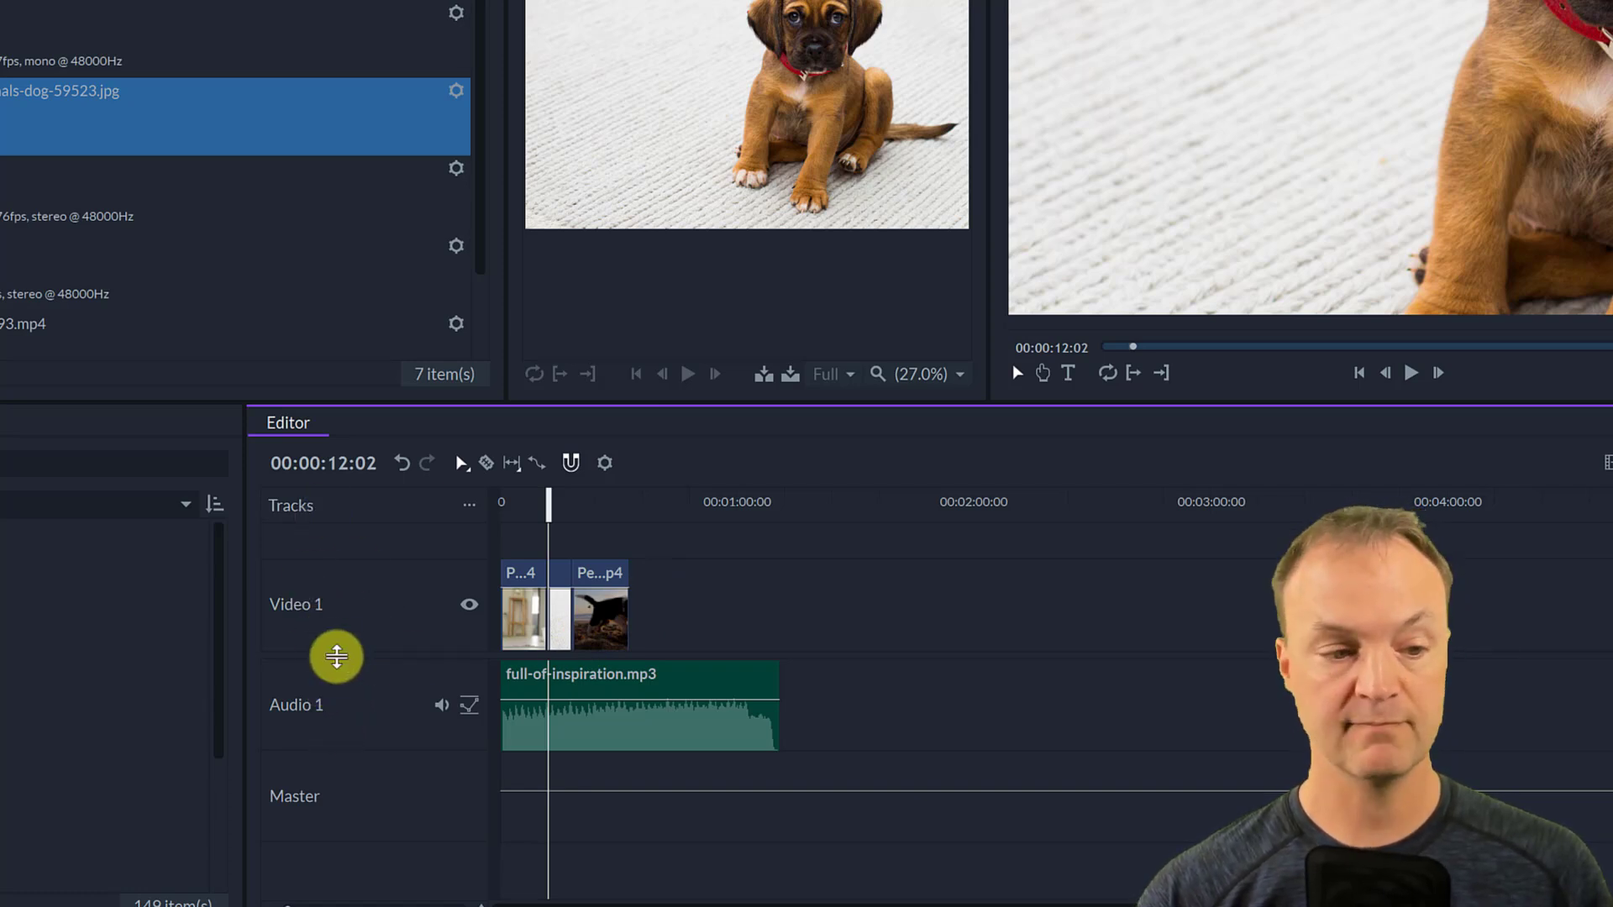
- Insert a second video track above Video 1 and move Pexels Videos 2716.mp4 up onto it
right_click(361, 612)
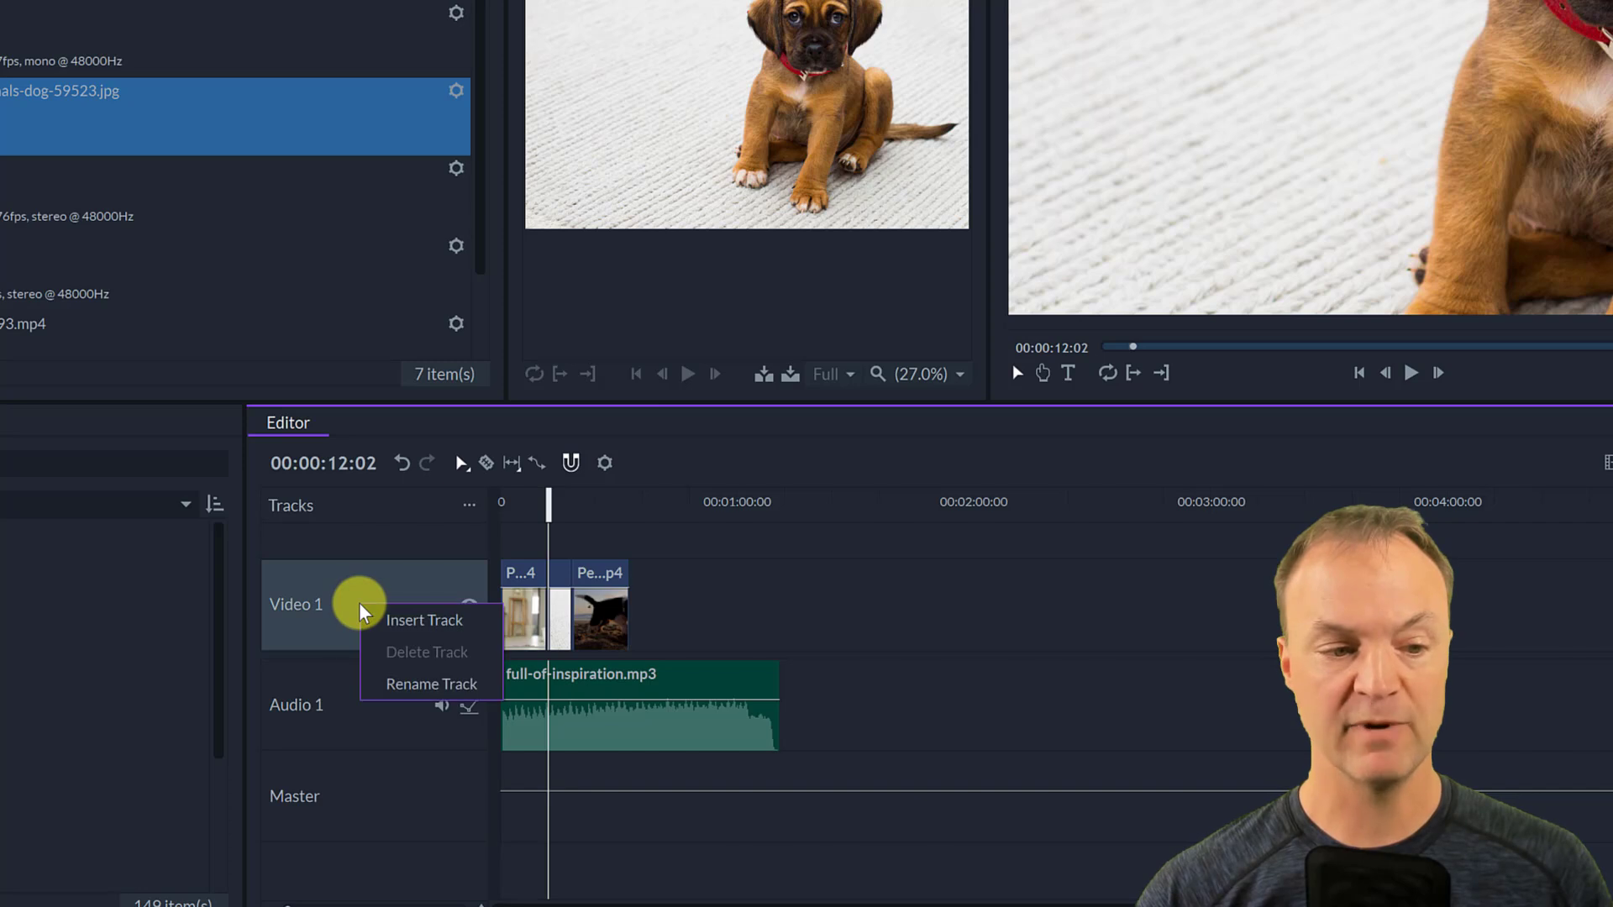
click(389, 620)
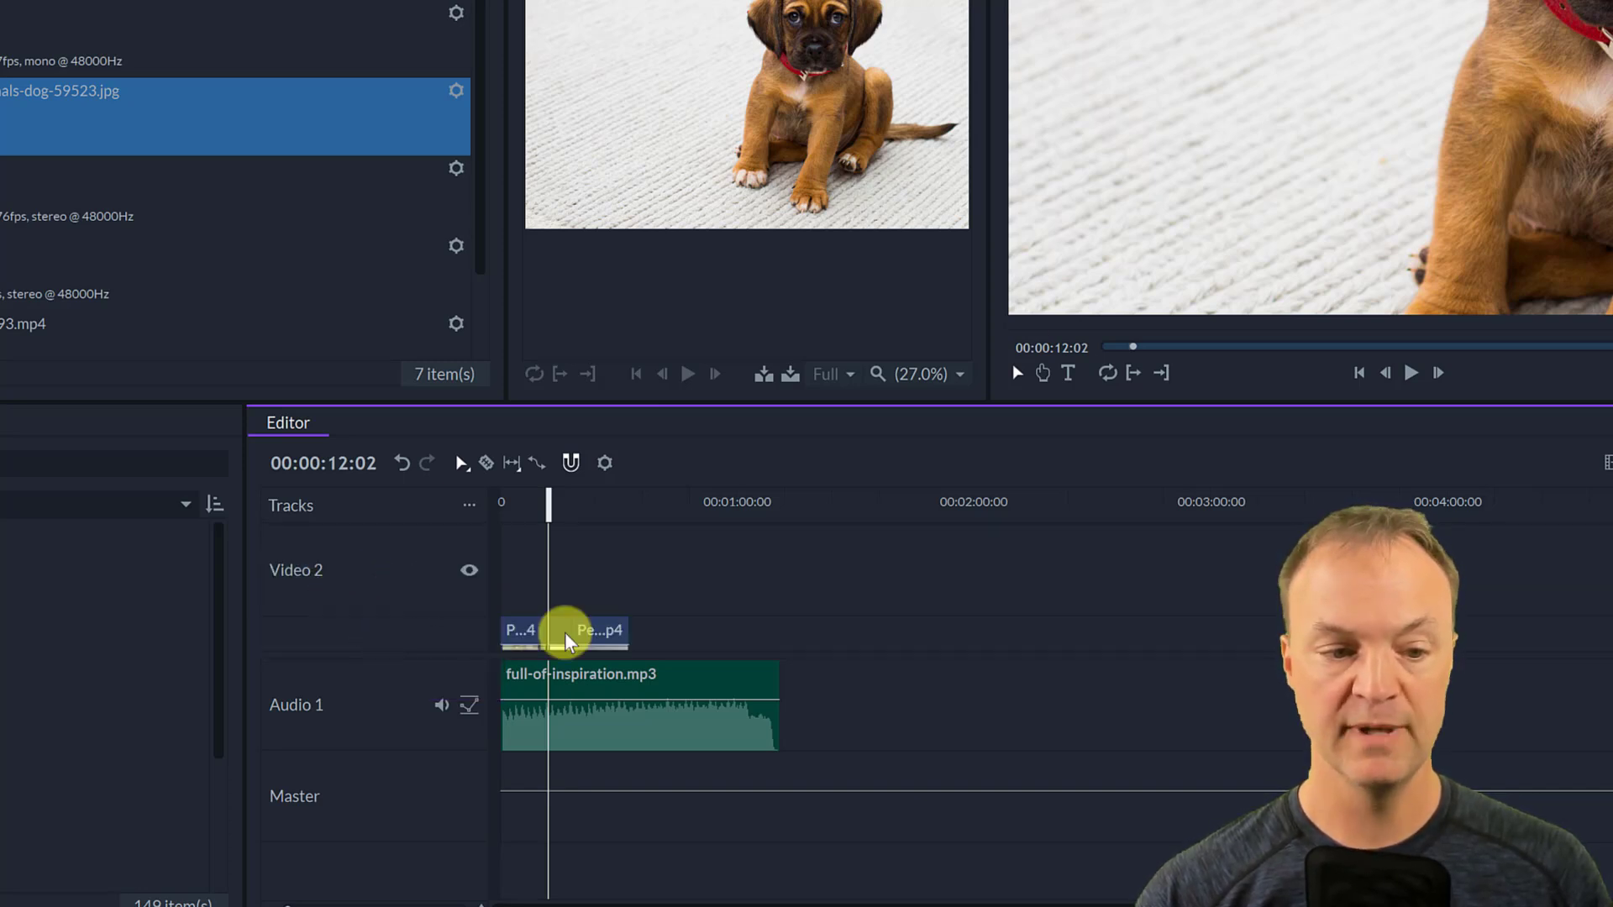
drag(582, 640, 632, 578)
- Play the timeline from within the first clip, stopping at about 00:00:09:10
drag(550, 512, 522, 512)
click(1412, 375)
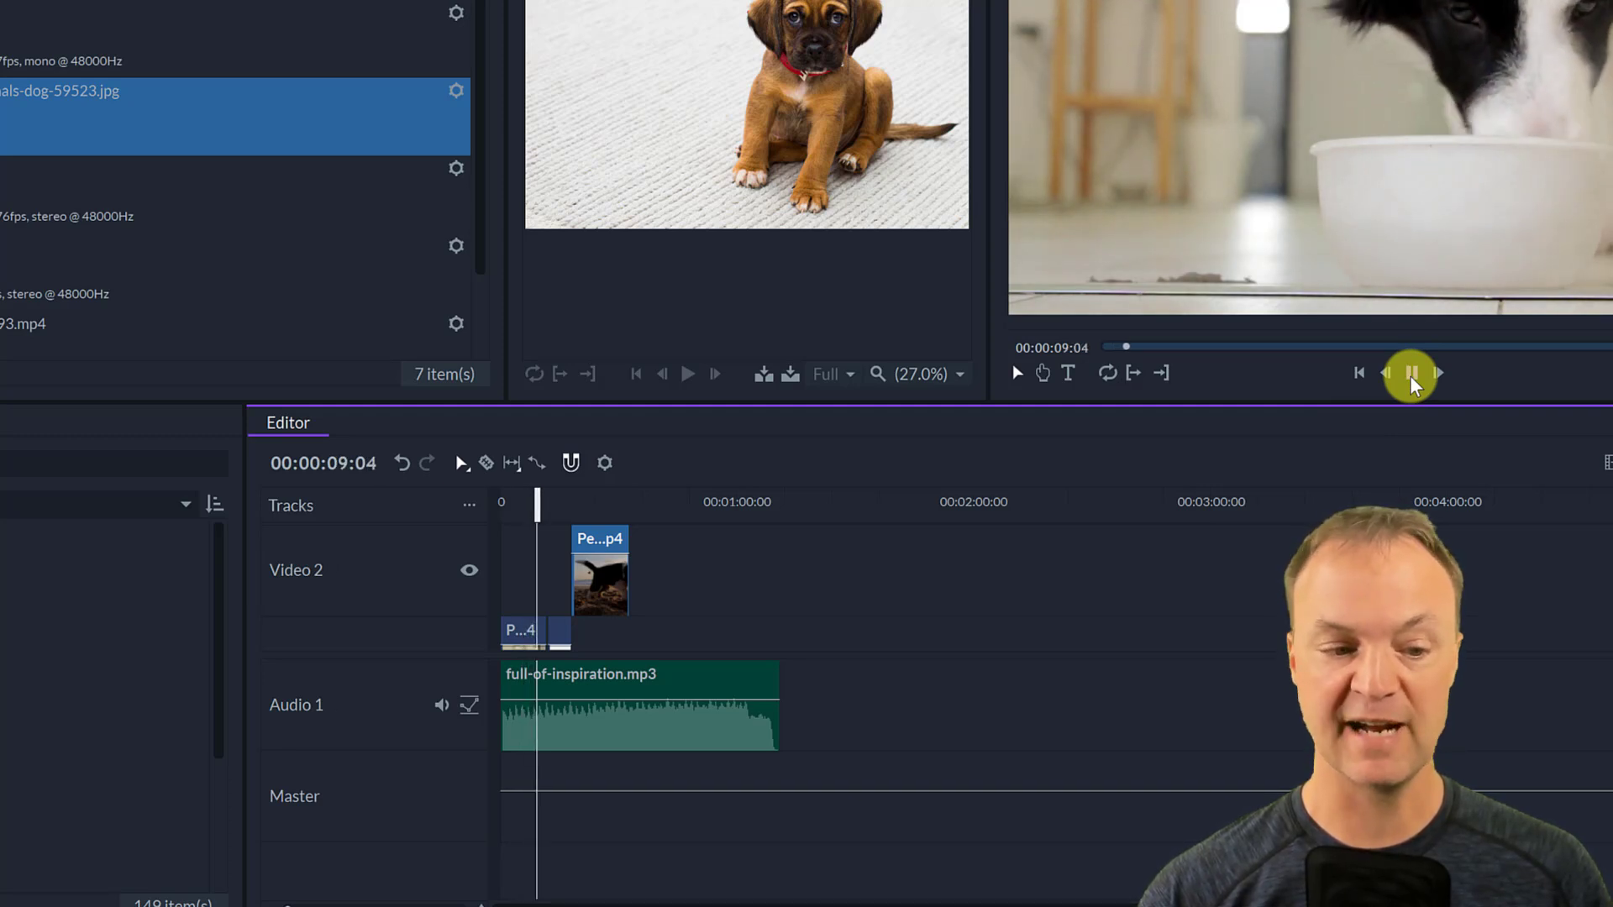
click(1412, 375)
- Try adding a second audio track, and undo it together with the clip move and the added video track
right_click(320, 714)
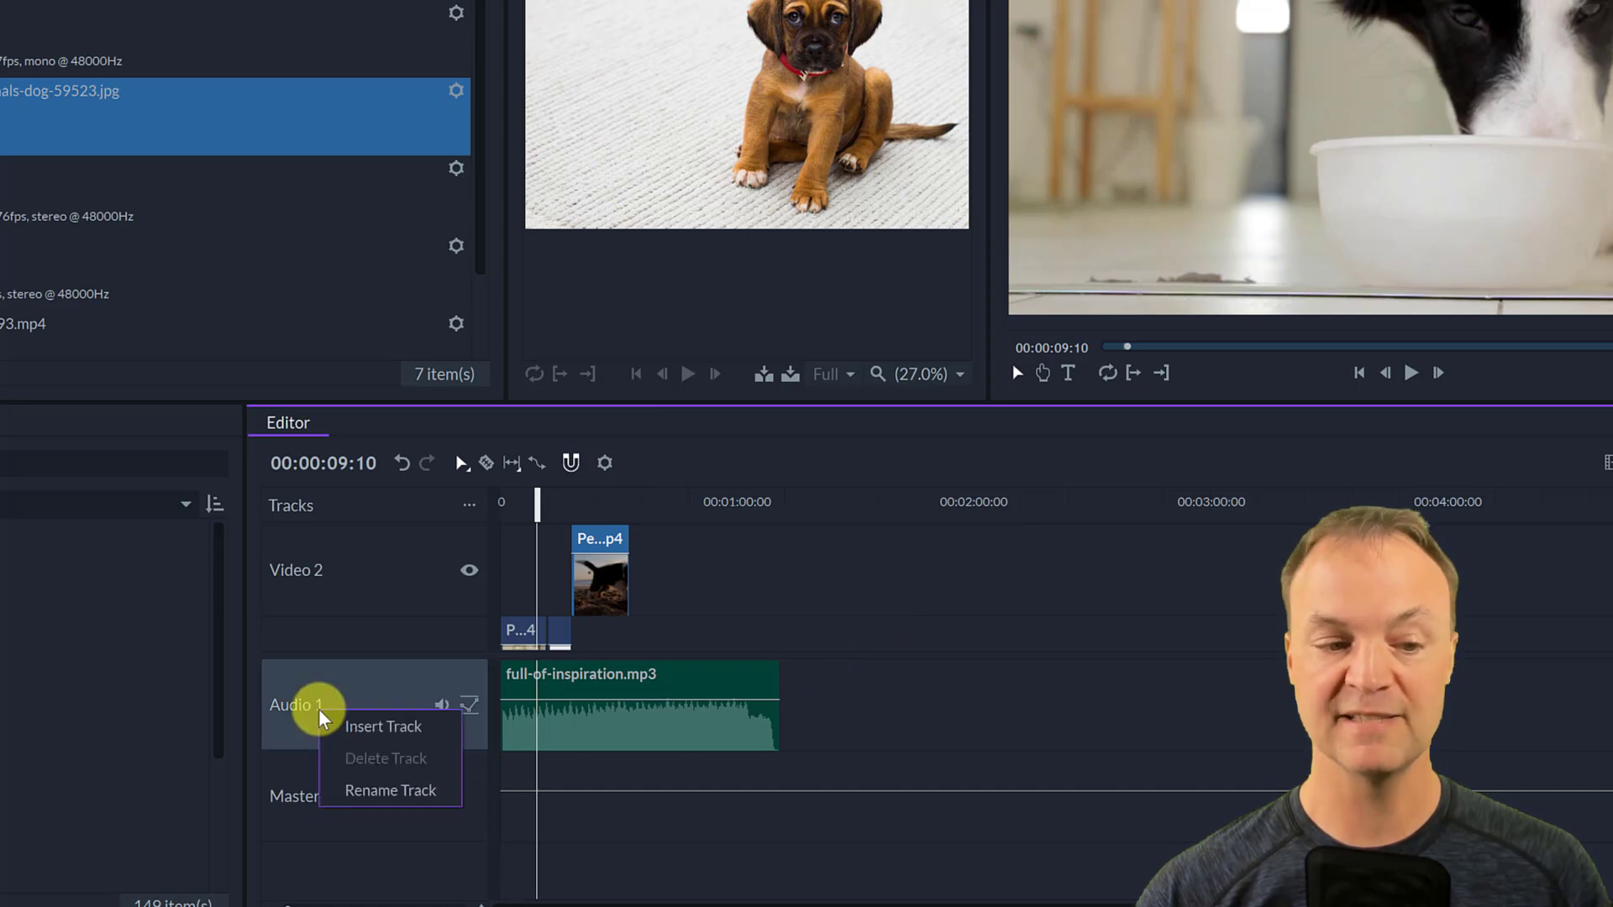
click(357, 727)
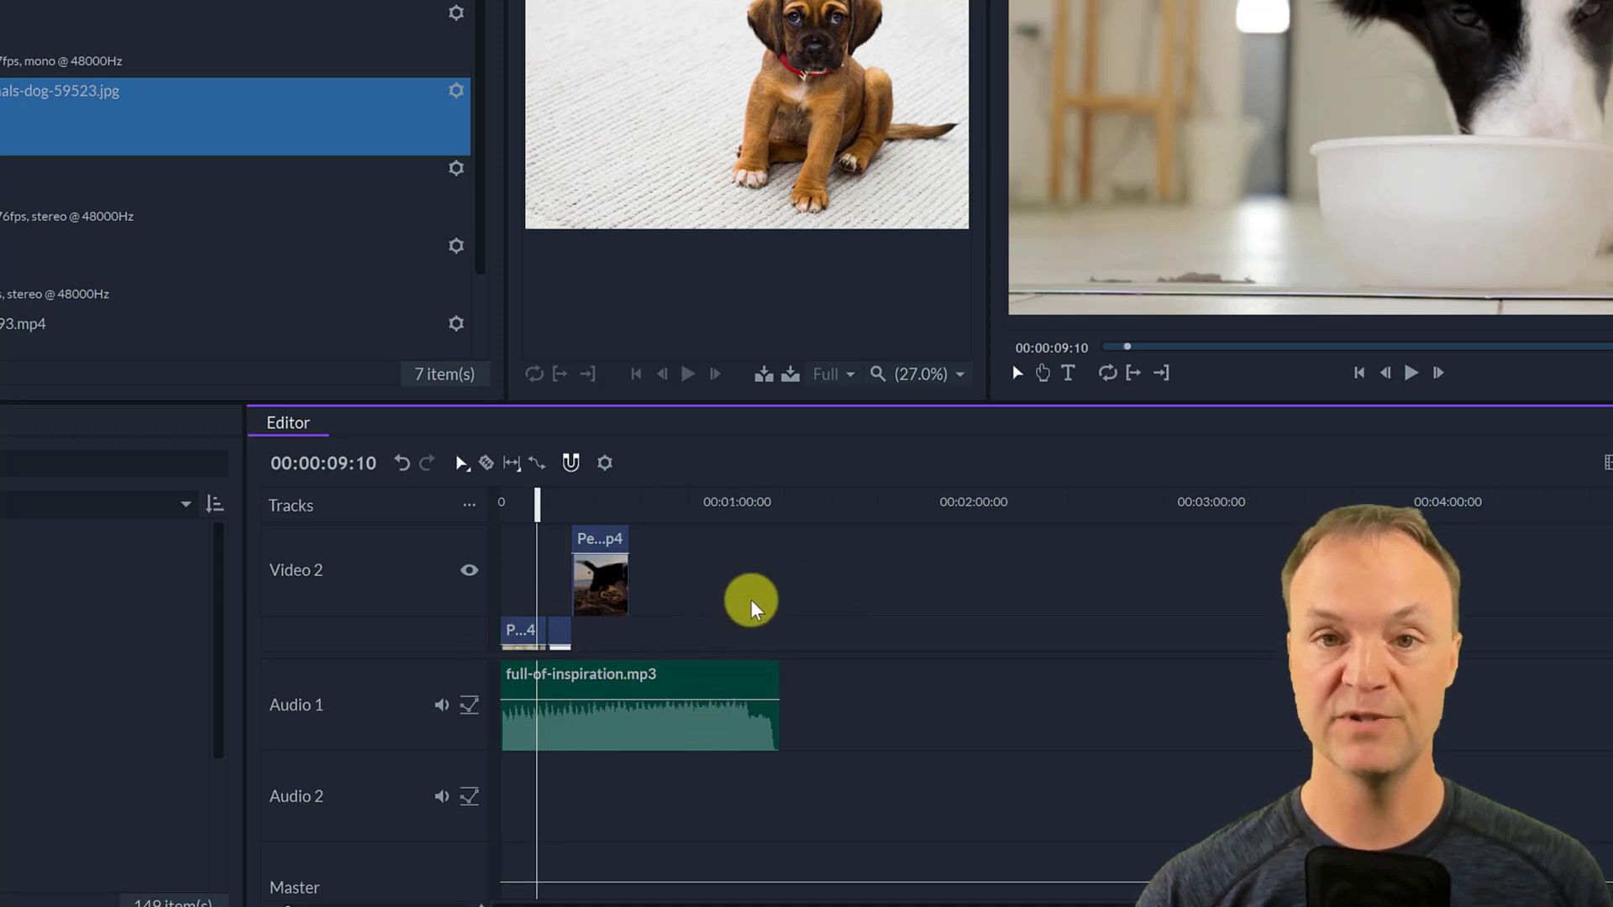
key(ctrl+z)
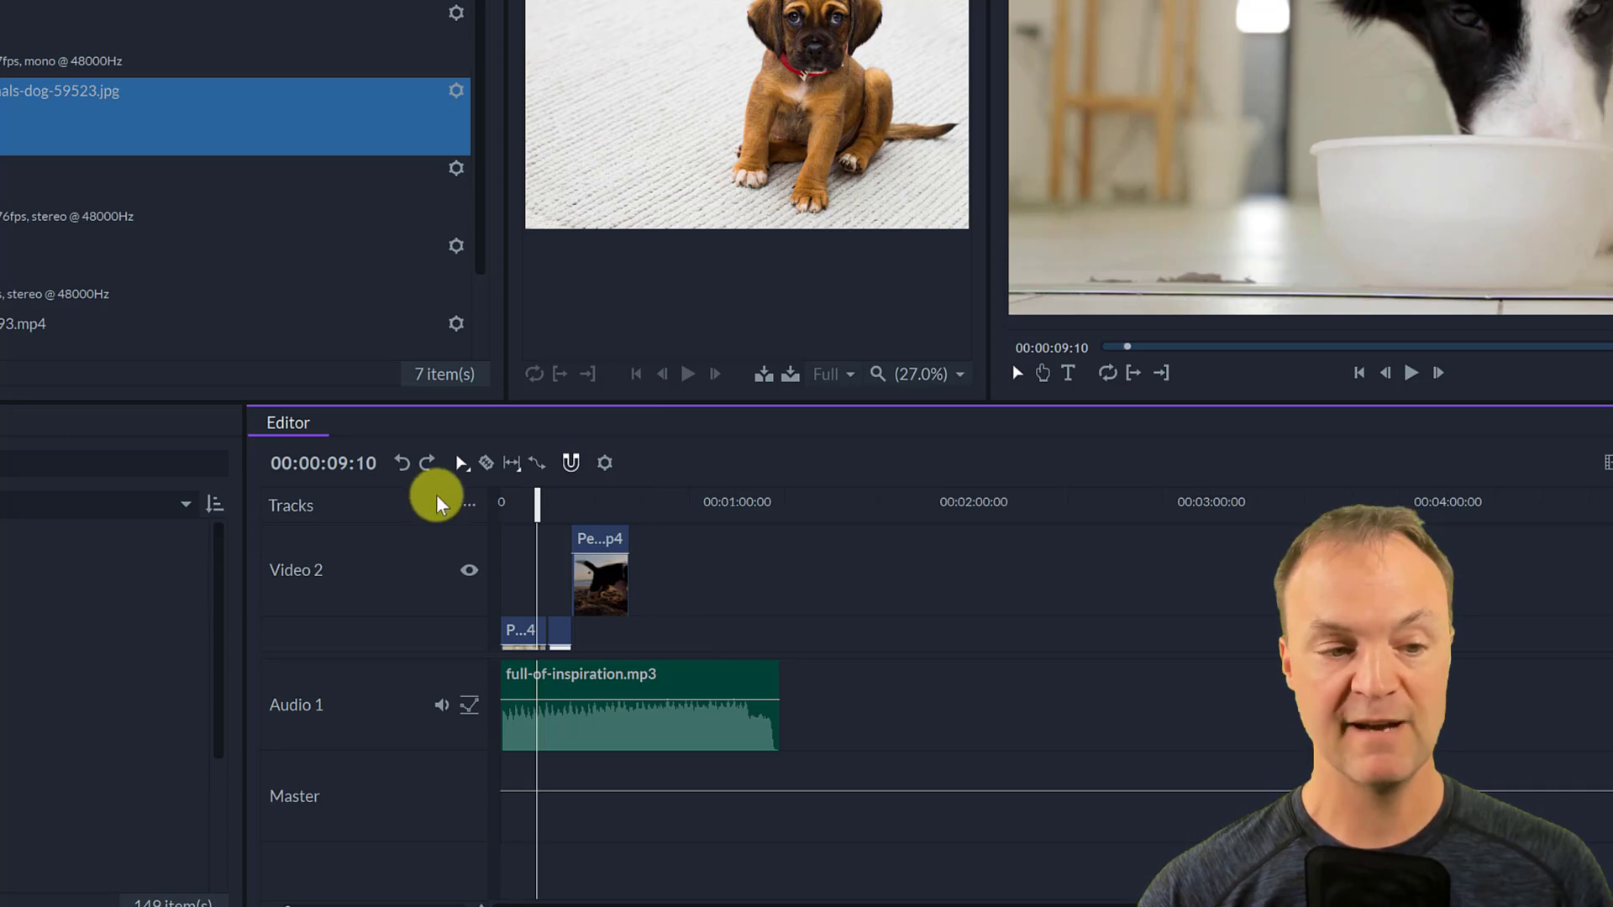
click(403, 464)
click(403, 468)
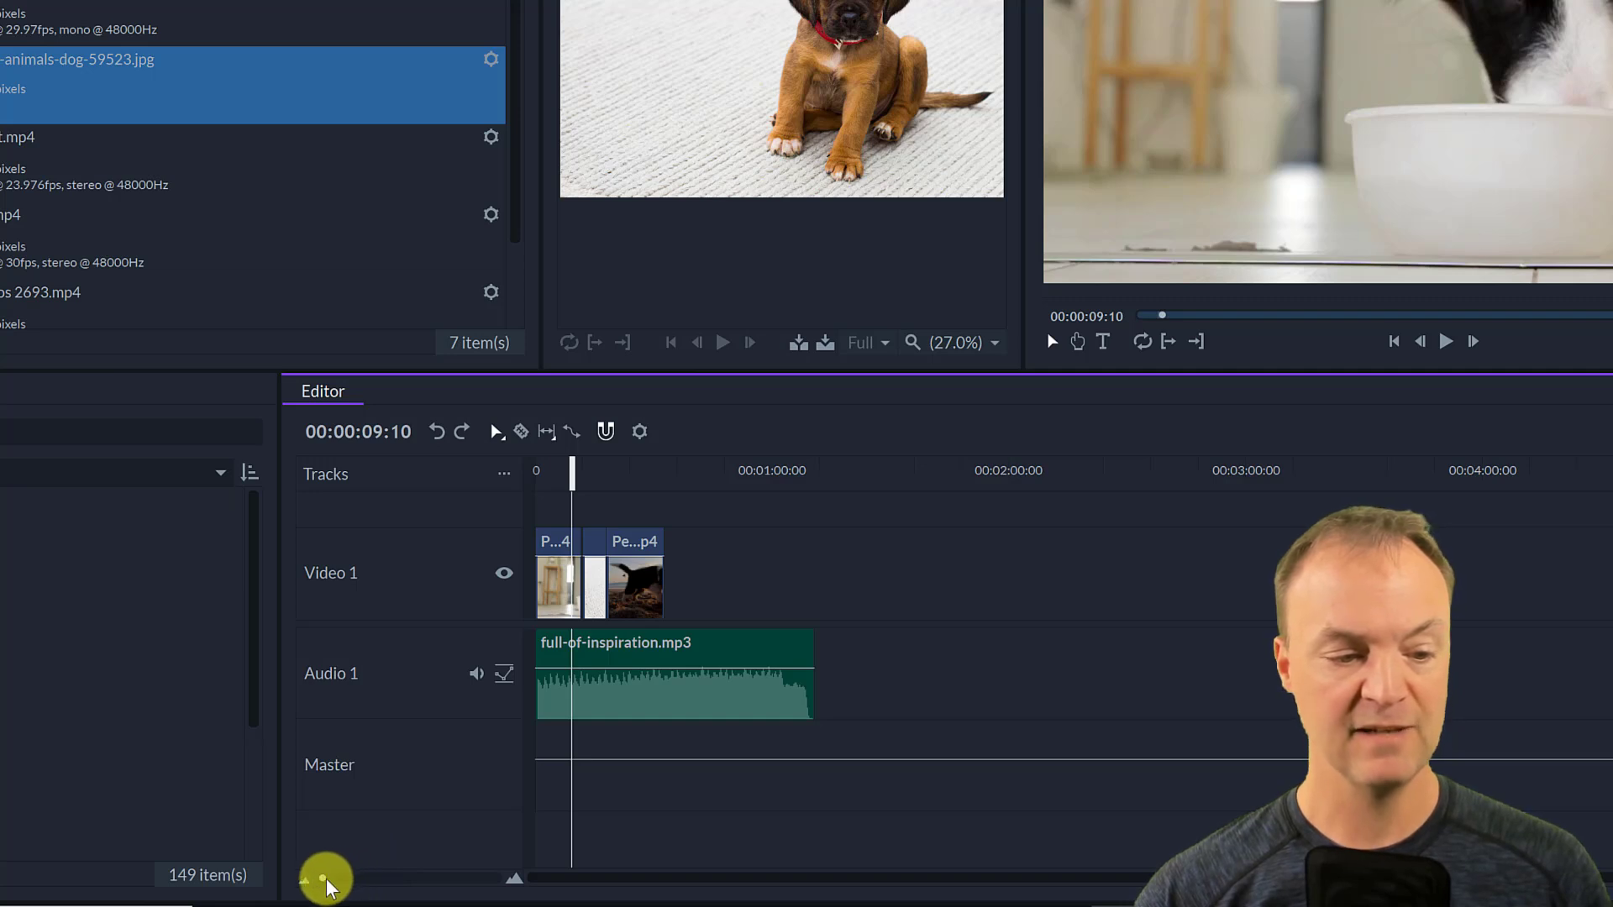
- Place Dog on Boat.mp4 at the start of Video 1 with matching sequence settings and stack Pexels Videos 2693.mp4 above it on a new video track
drag(324, 881, 345, 882)
drag(1127, 472, 1019, 487)
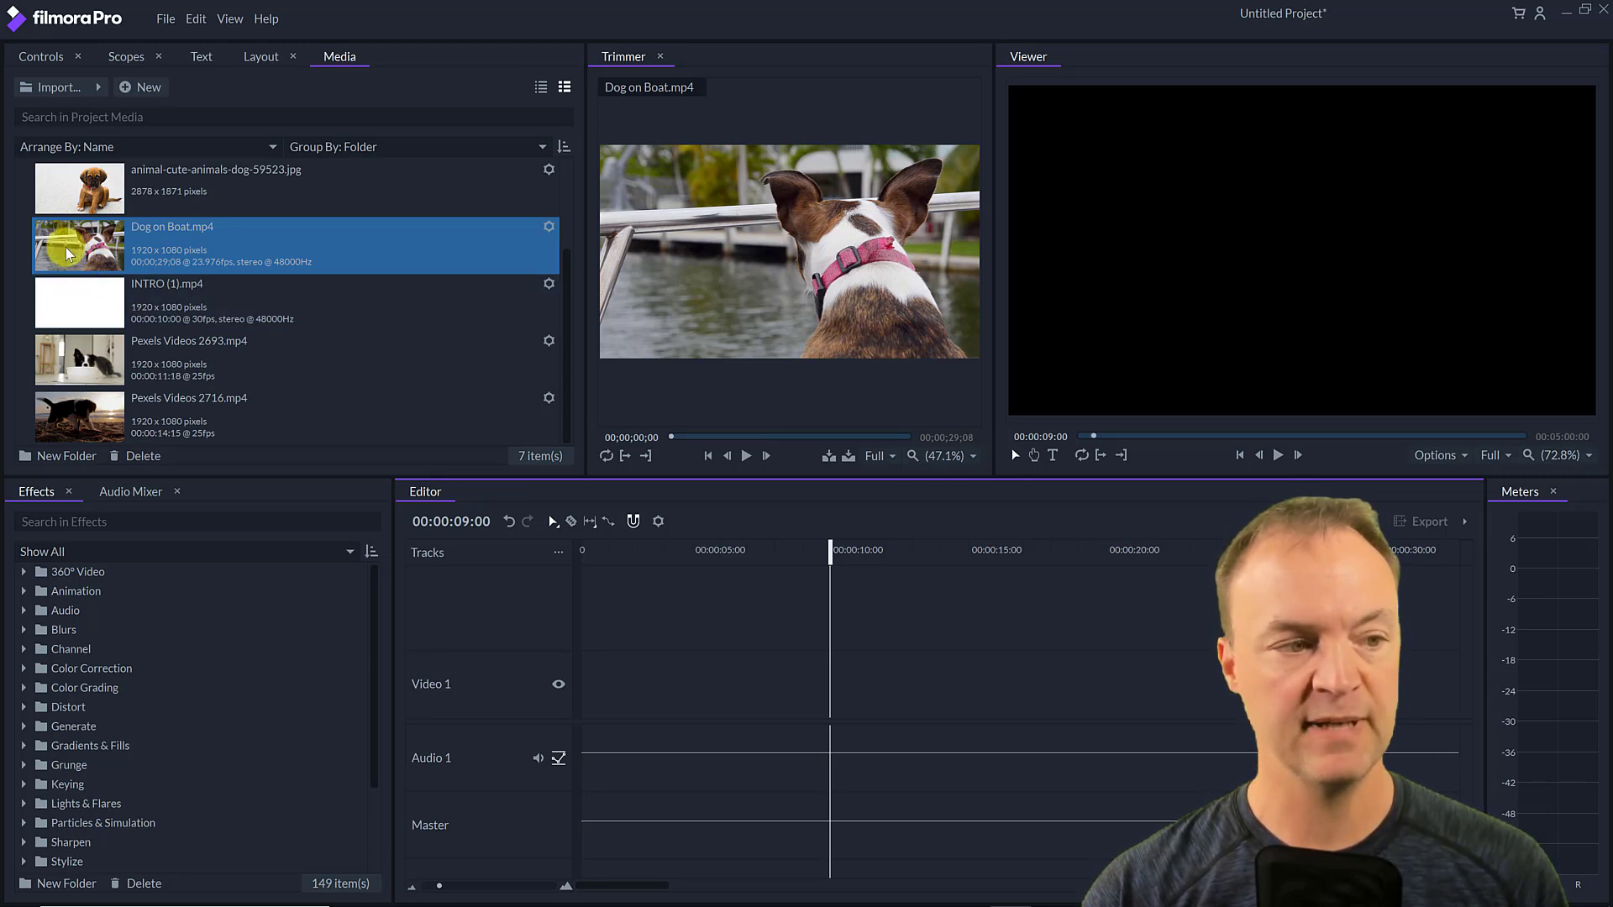
drag(67, 249, 614, 741)
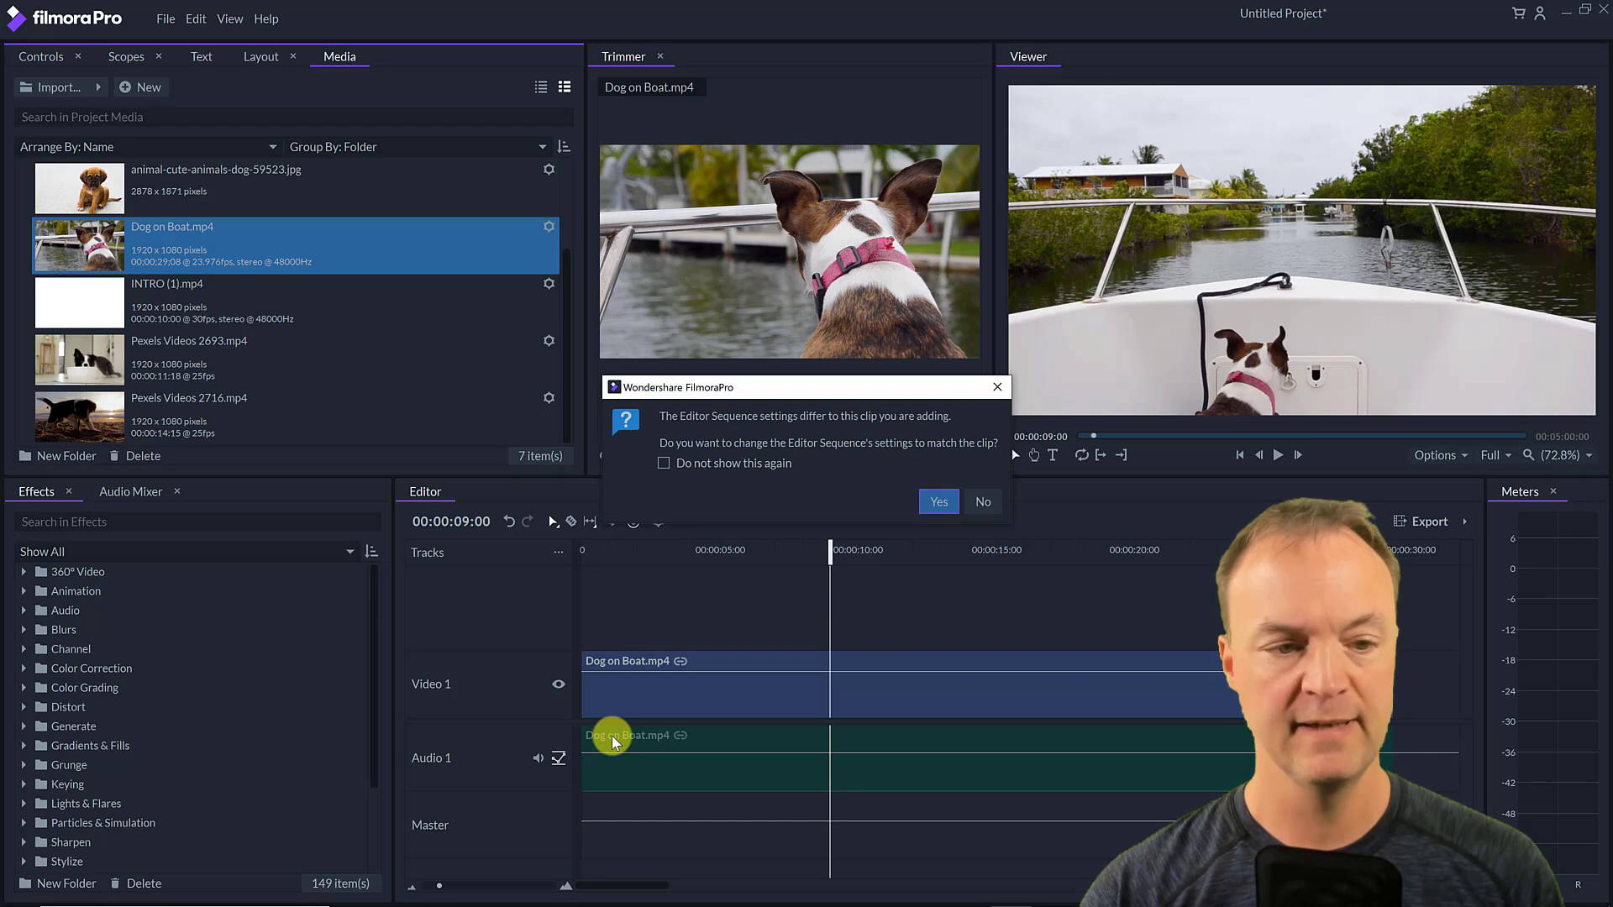
click(939, 502)
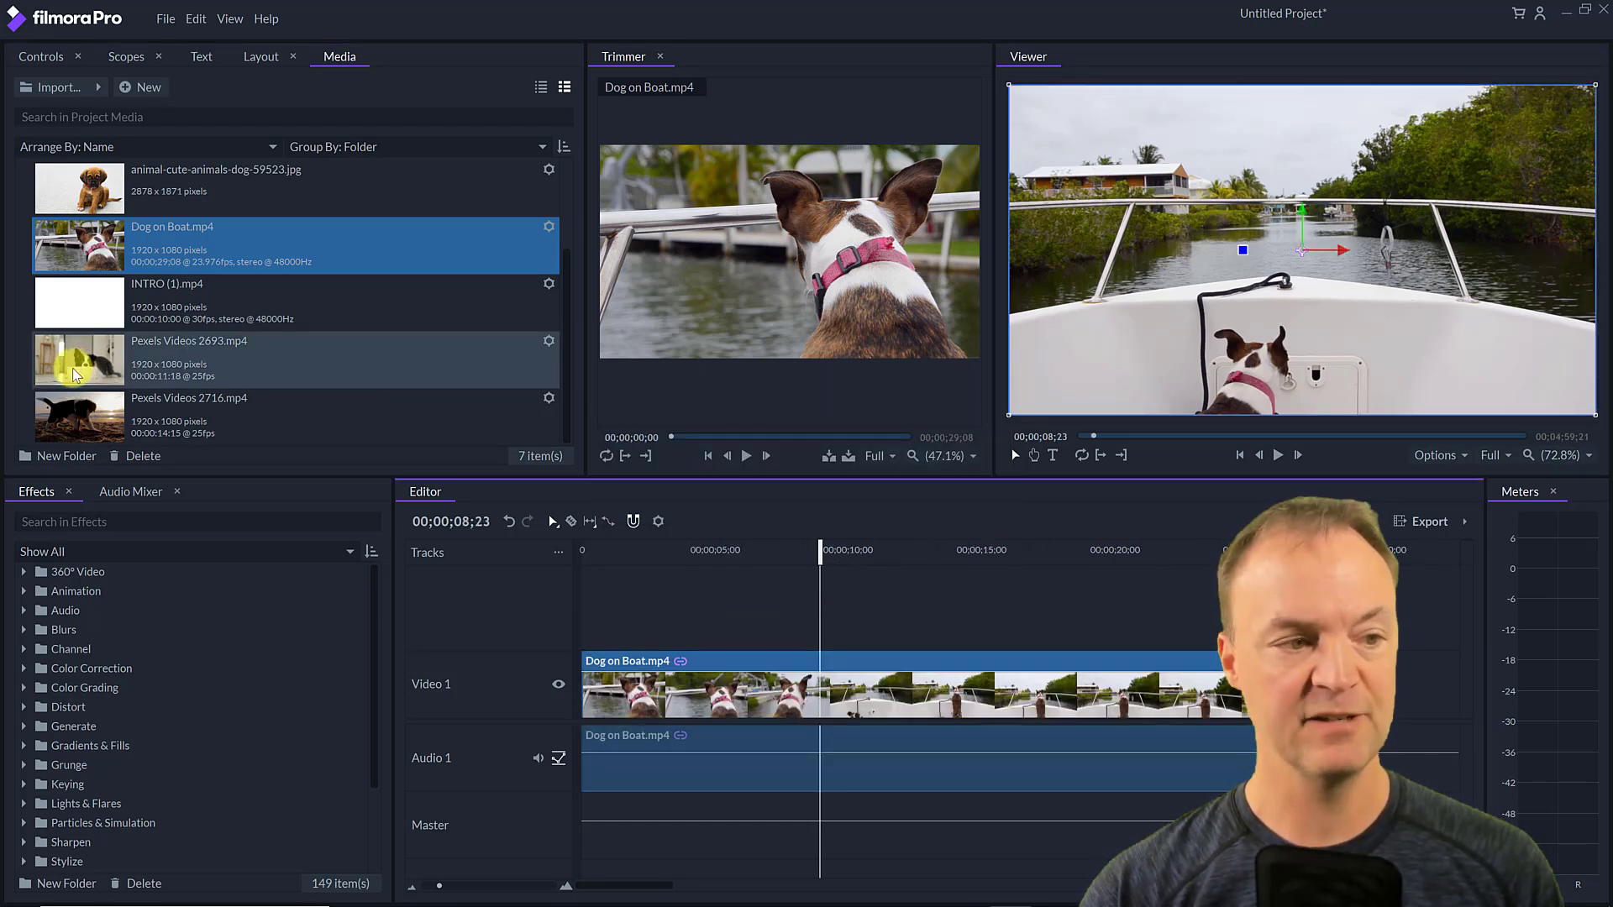
drag(74, 372, 431, 561)
drag(514, 589, 588, 610)
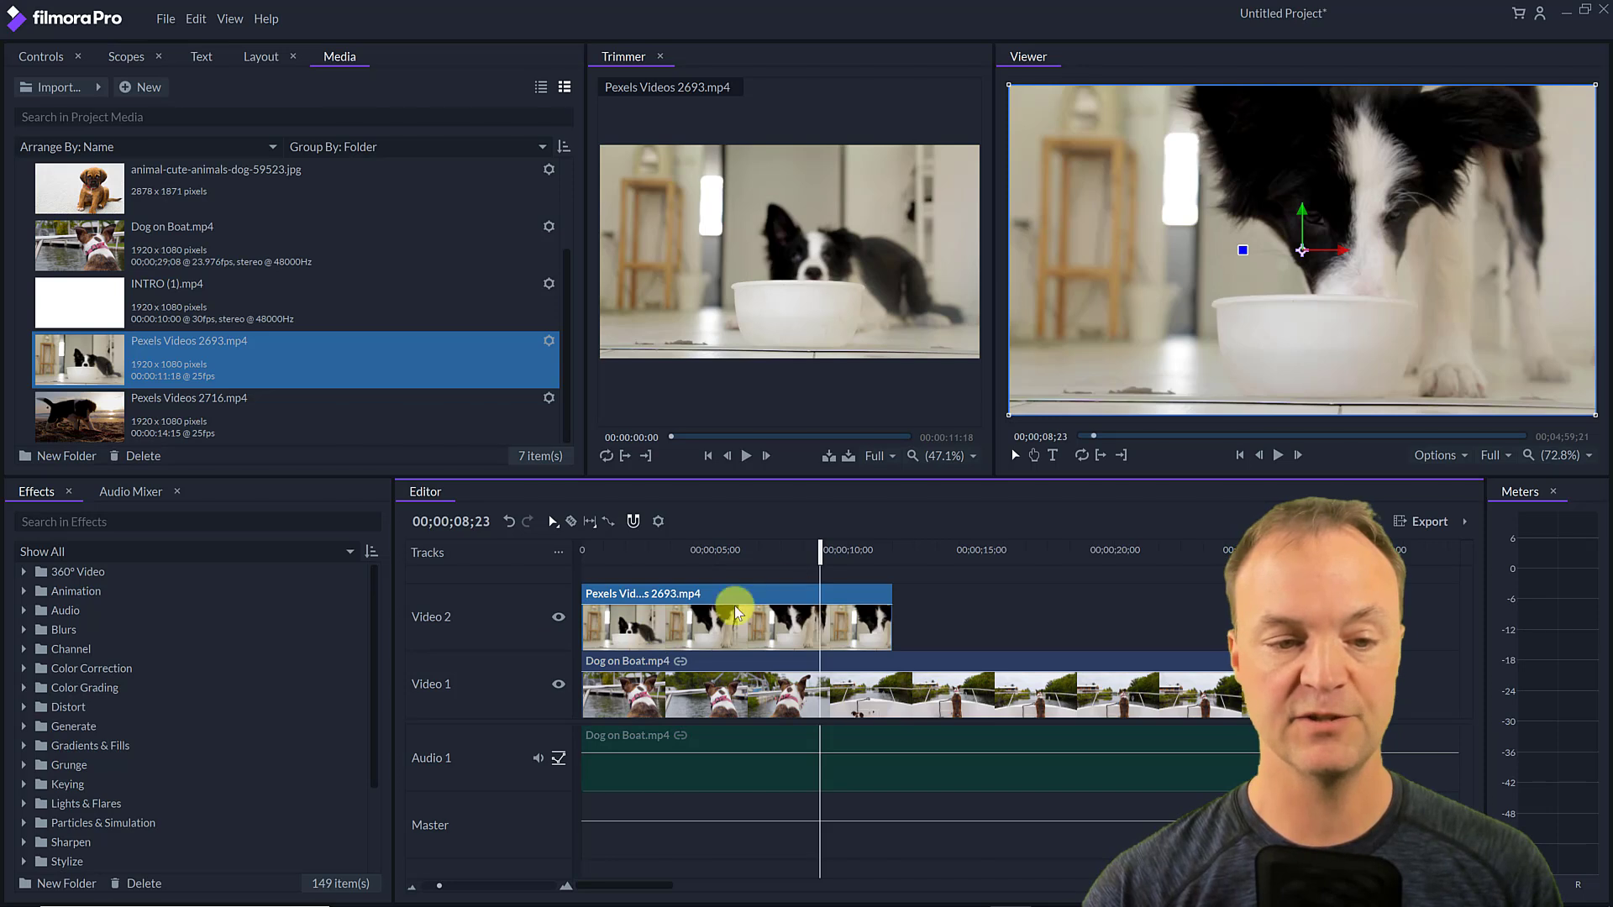
- Scrub and play the timeline under and past the Video 2 clip to examine how the stacked clips display
drag(821, 551, 641, 558)
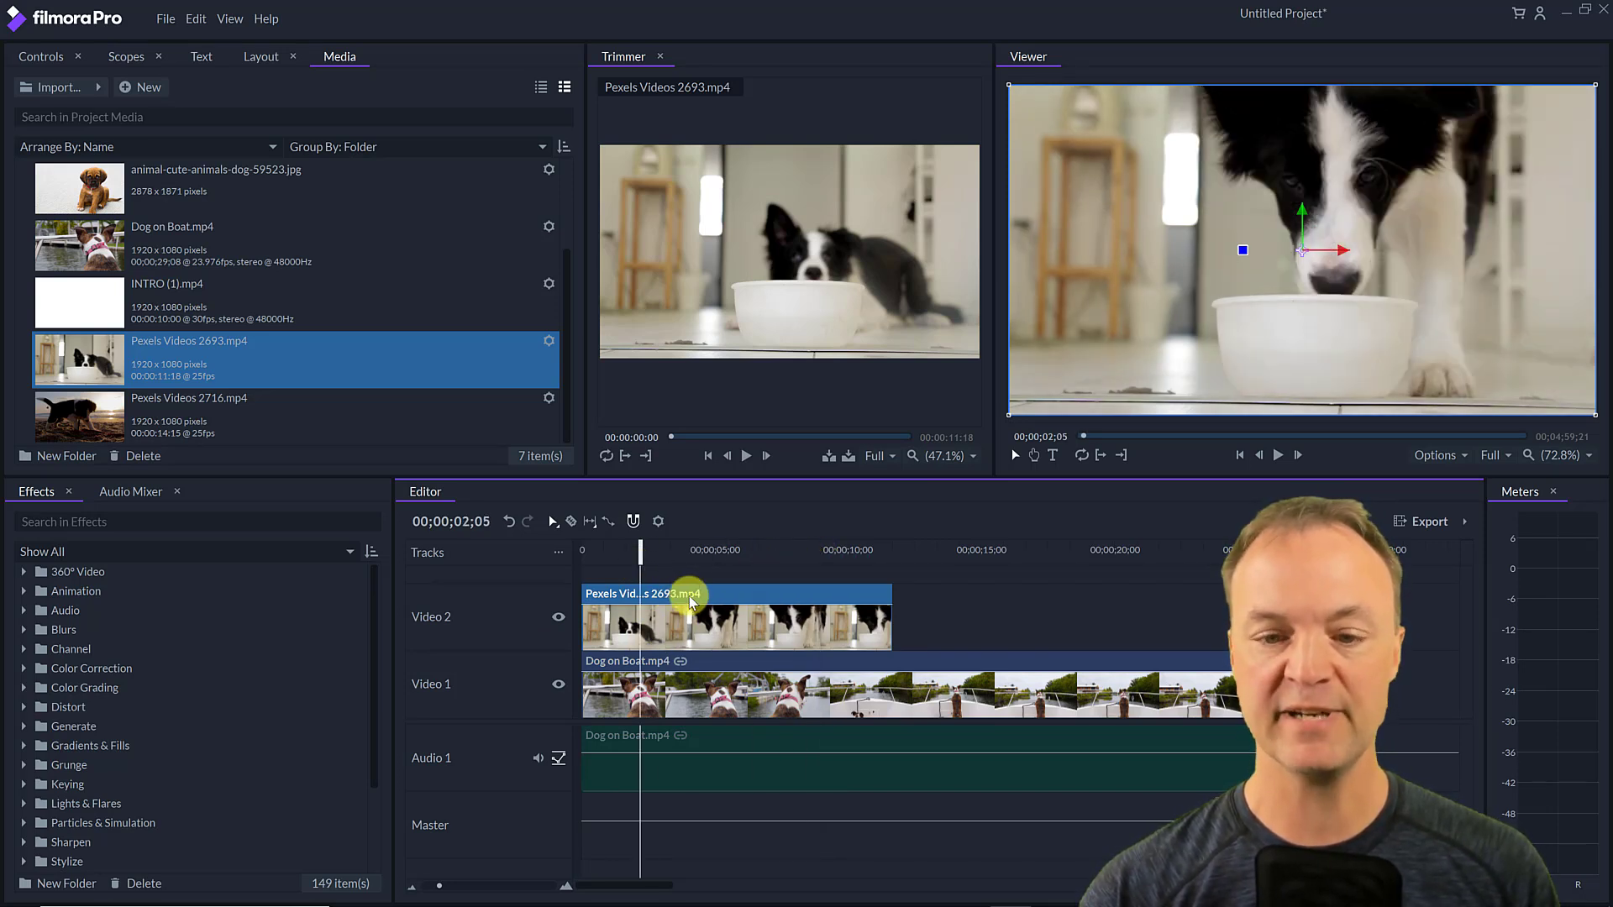
click(1274, 461)
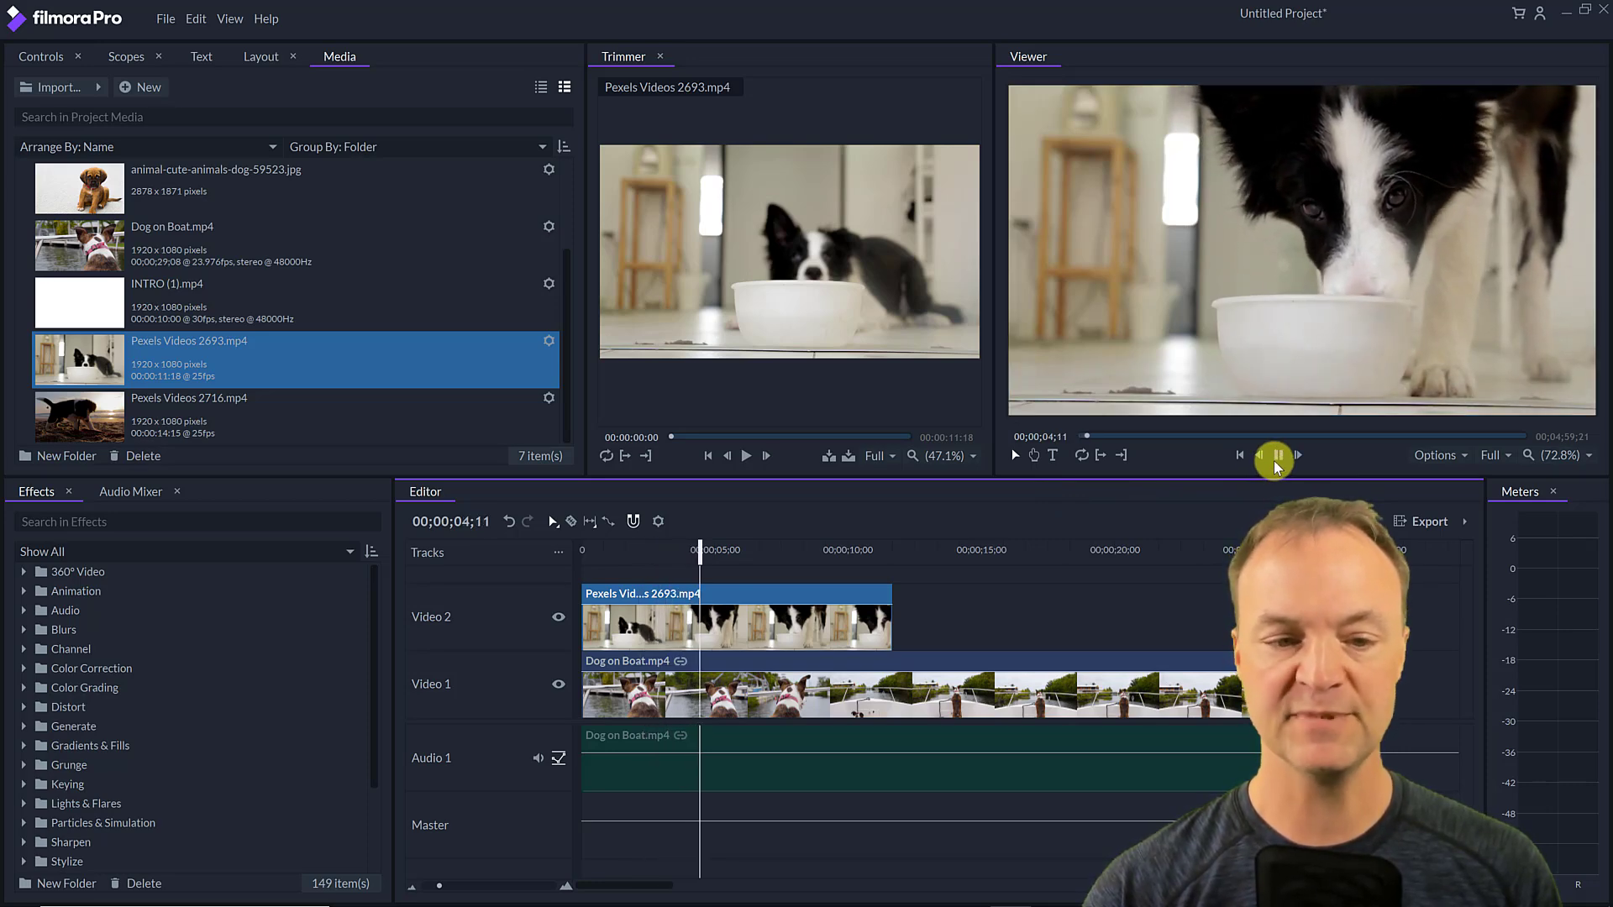
click(1274, 460)
drag(706, 561, 893, 553)
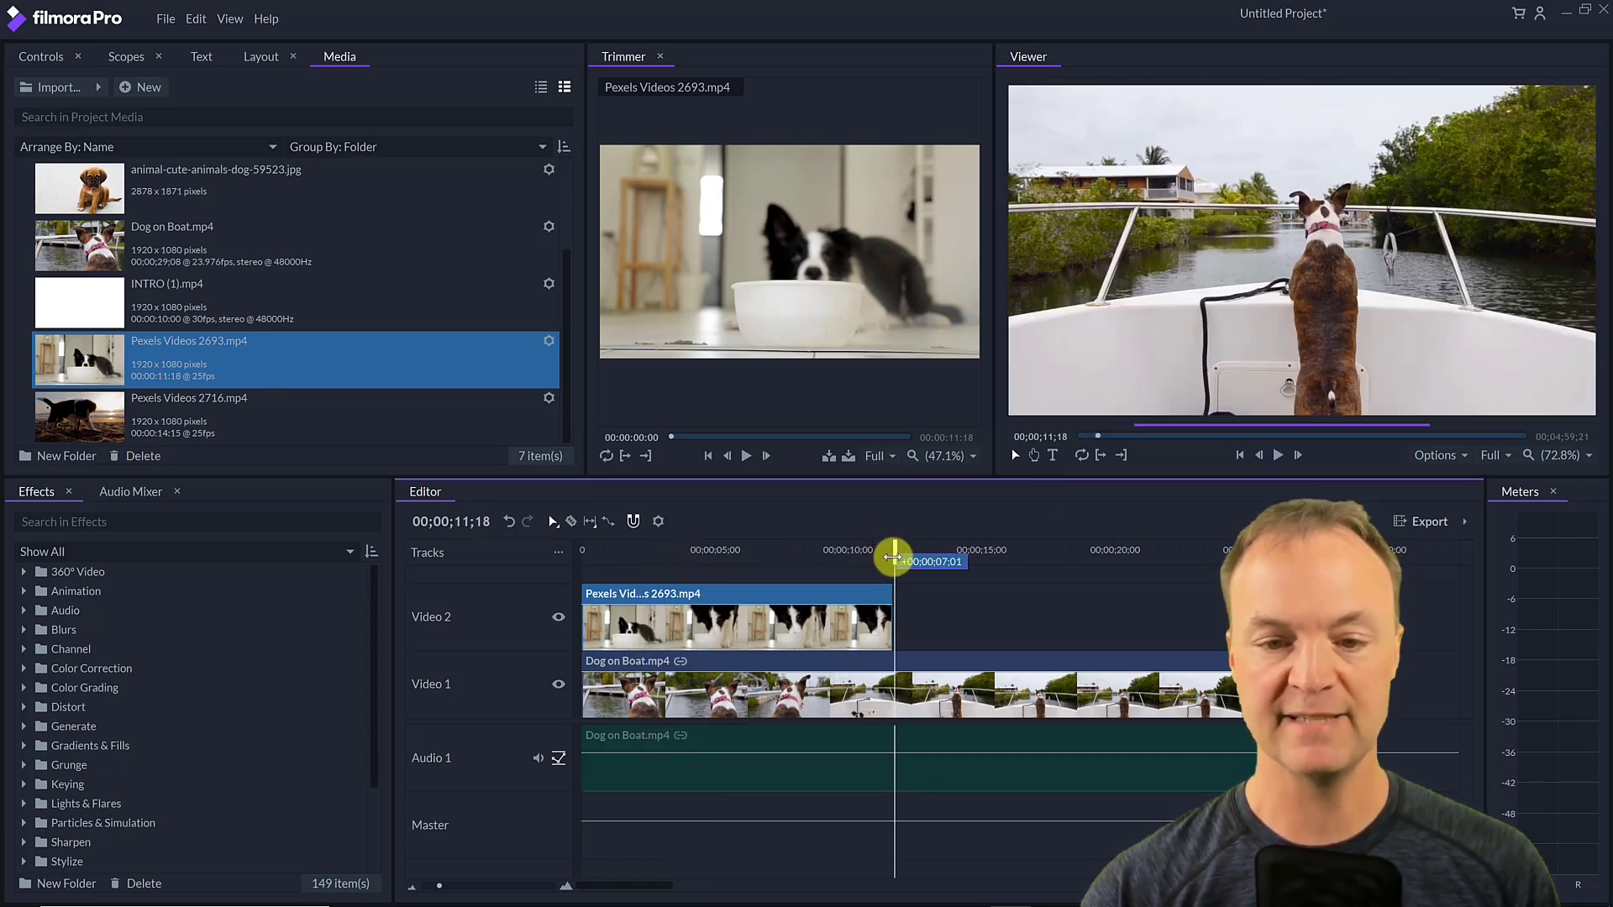
click(1280, 455)
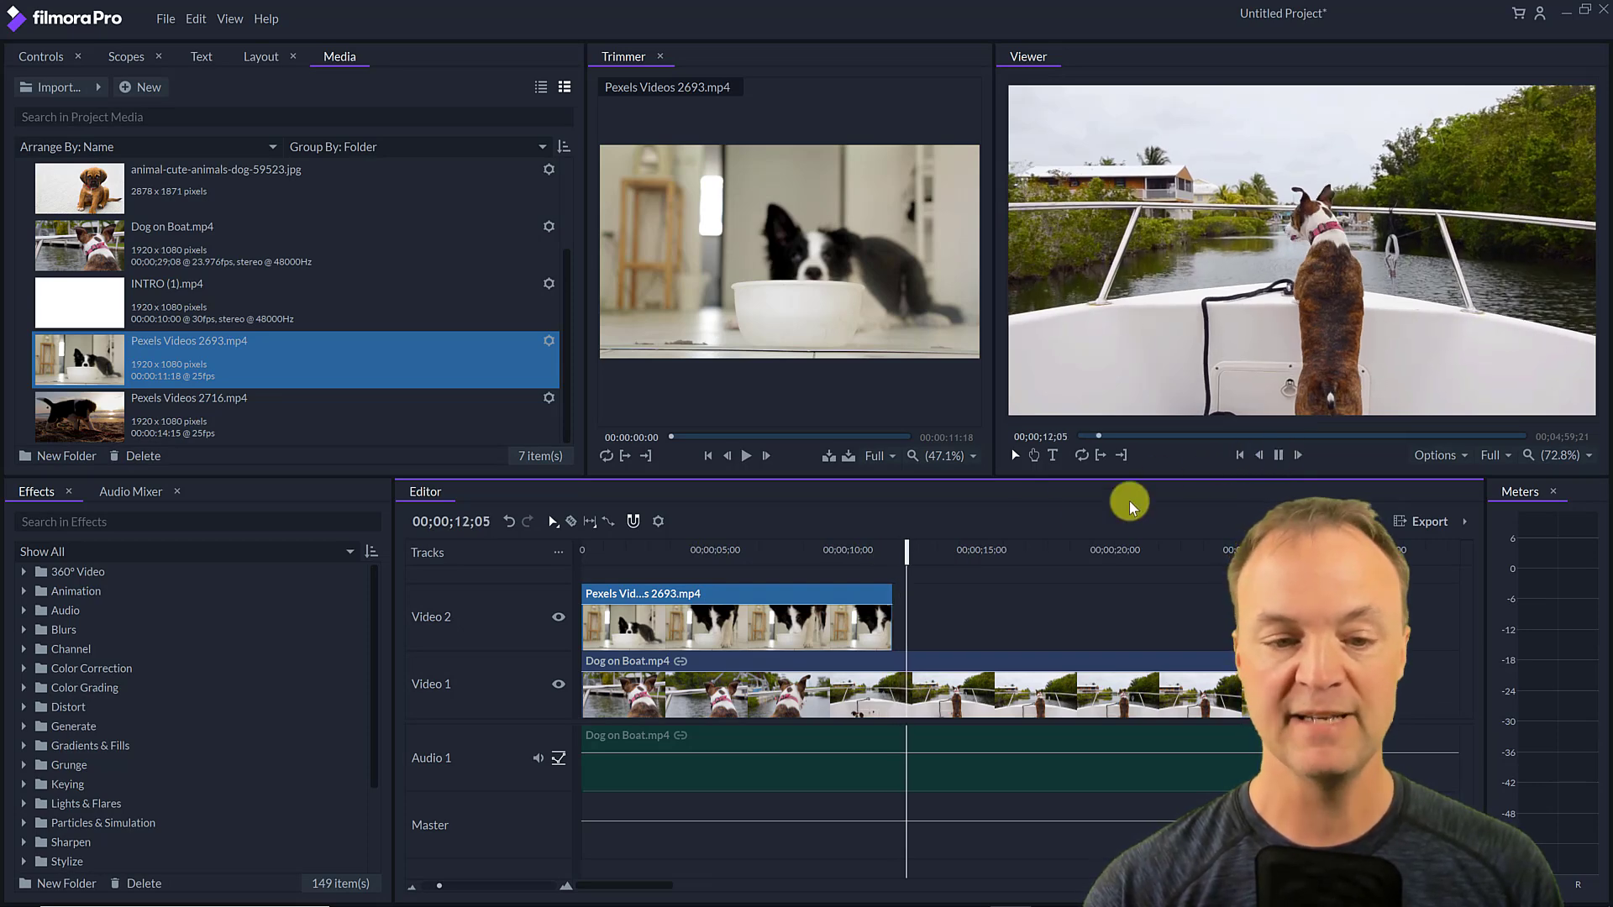
drag(931, 556, 810, 556)
click(1278, 454)
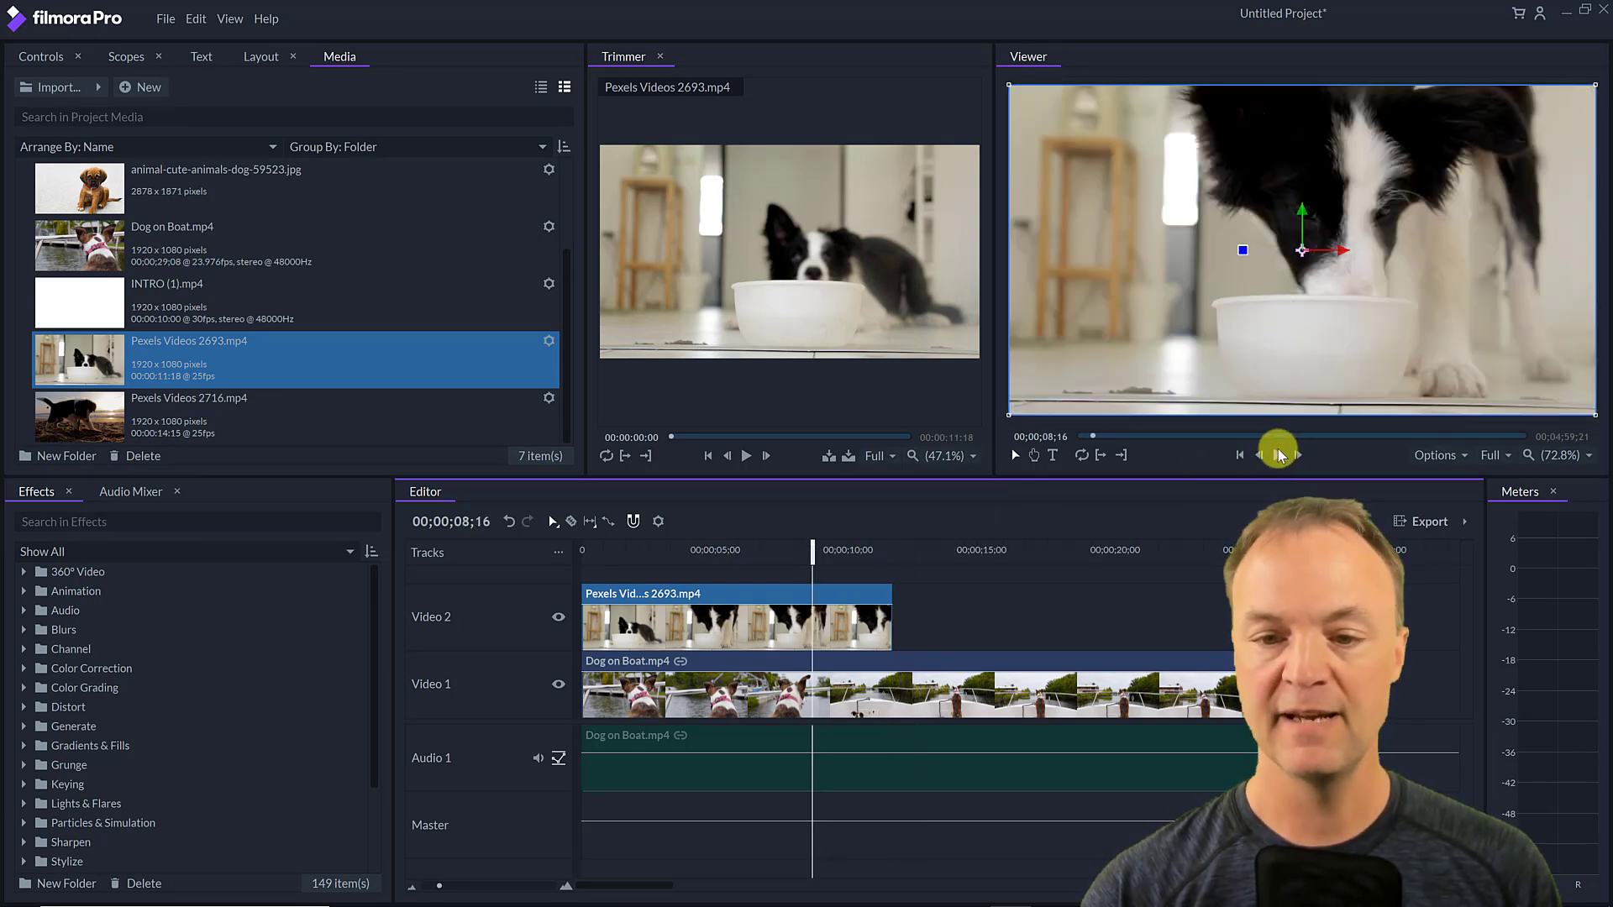
click(1278, 455)
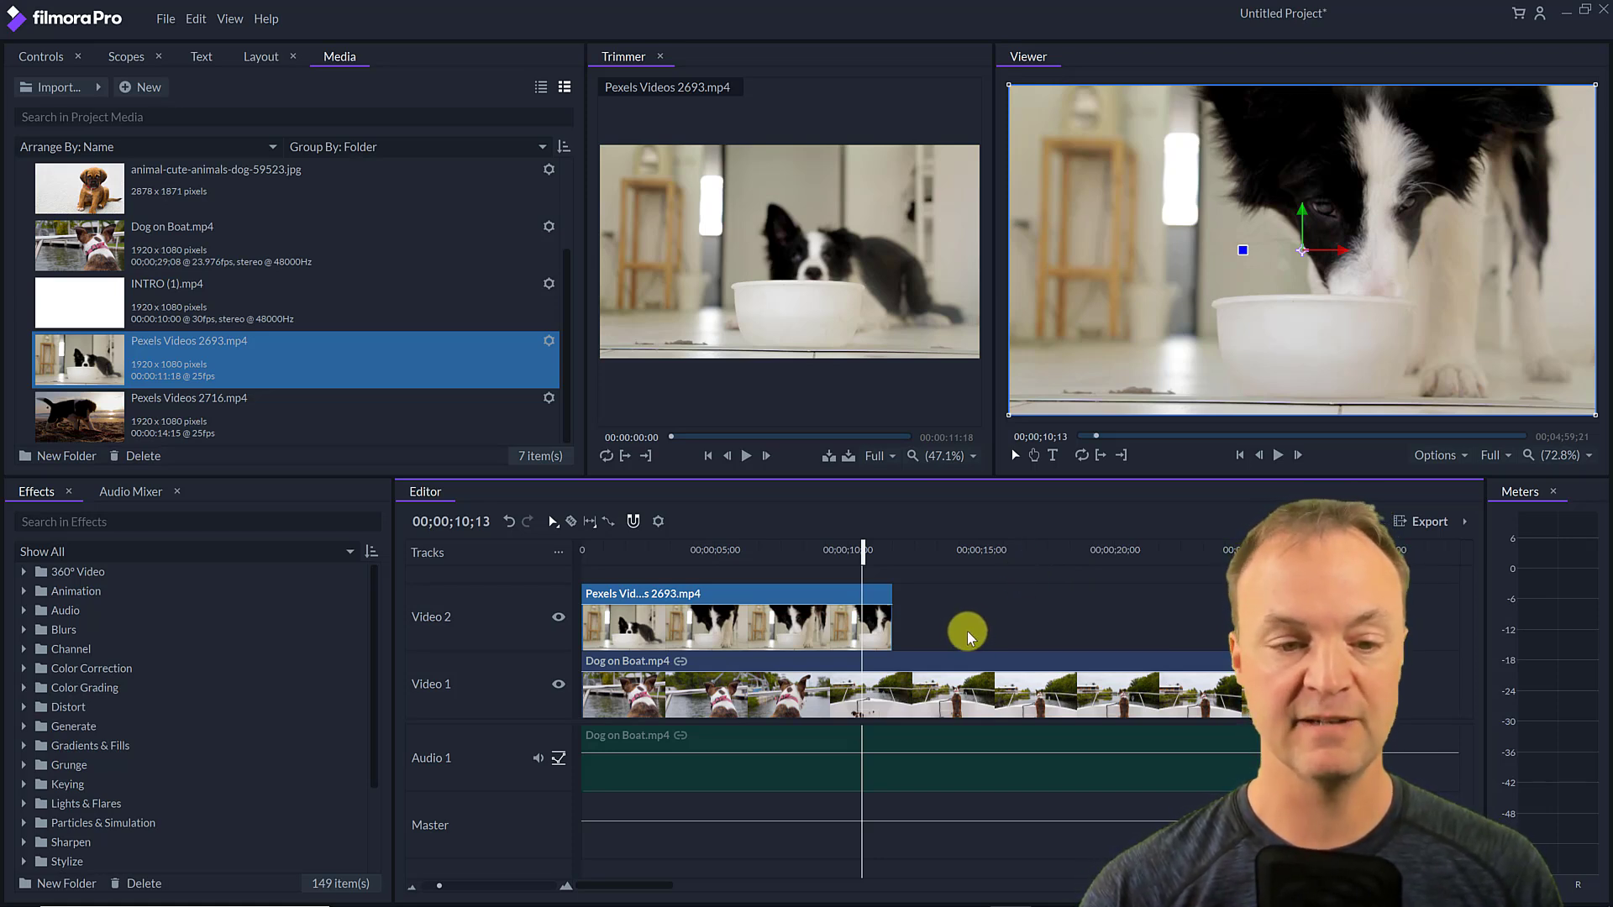
- Hide the Video 2 track and scrub back to about 00;00;04;13 to view the clip beneath
drag(862, 550, 824, 553)
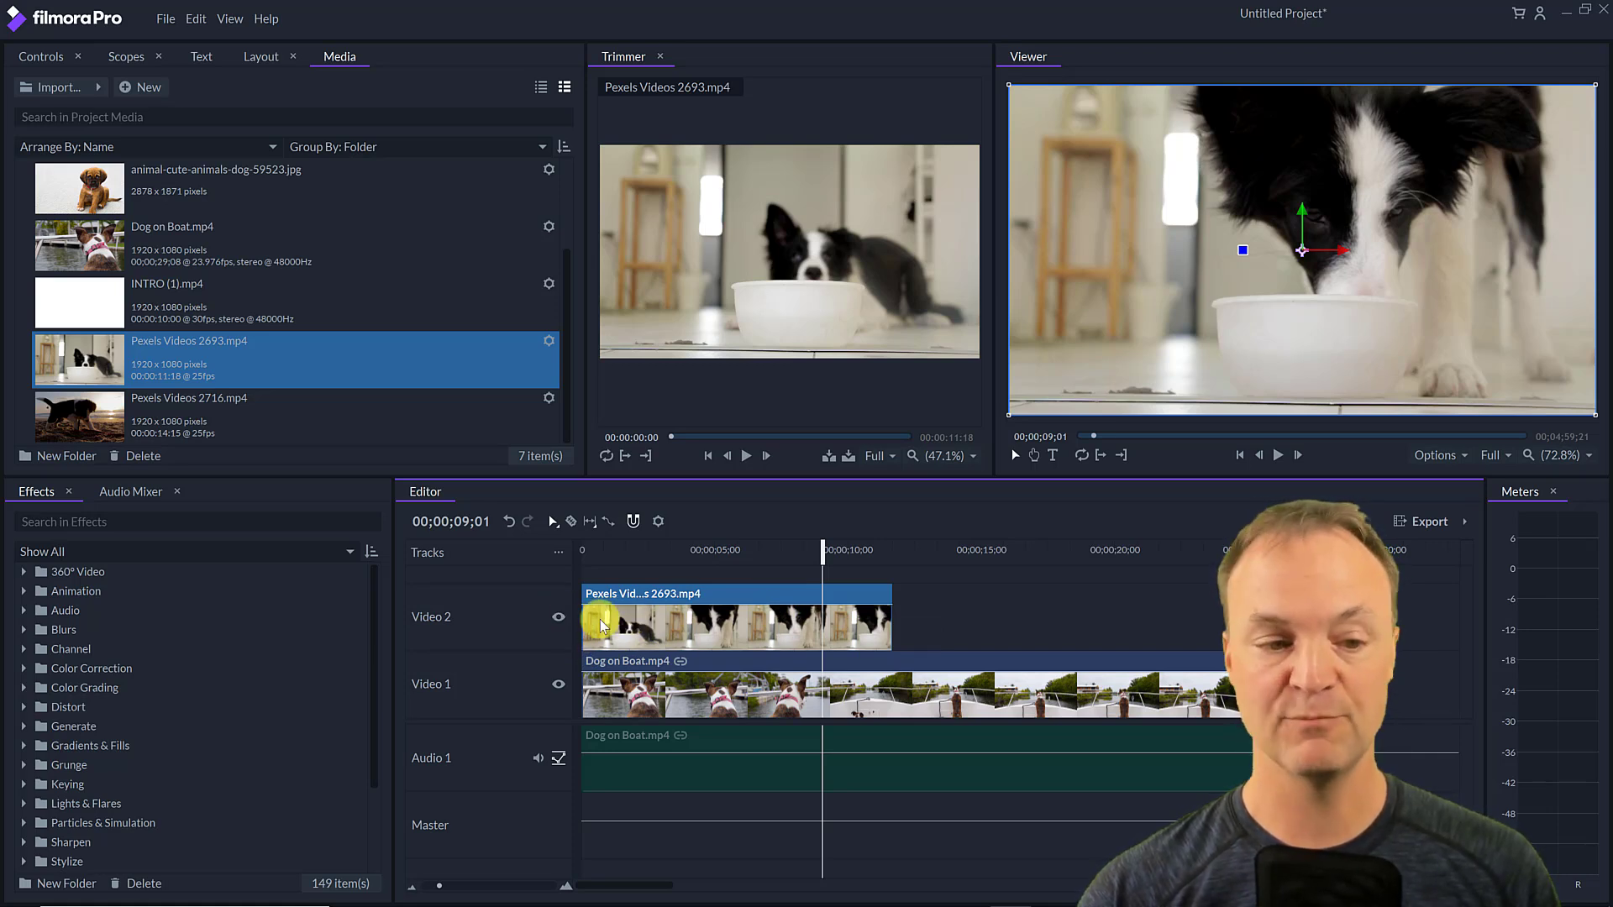
click(559, 619)
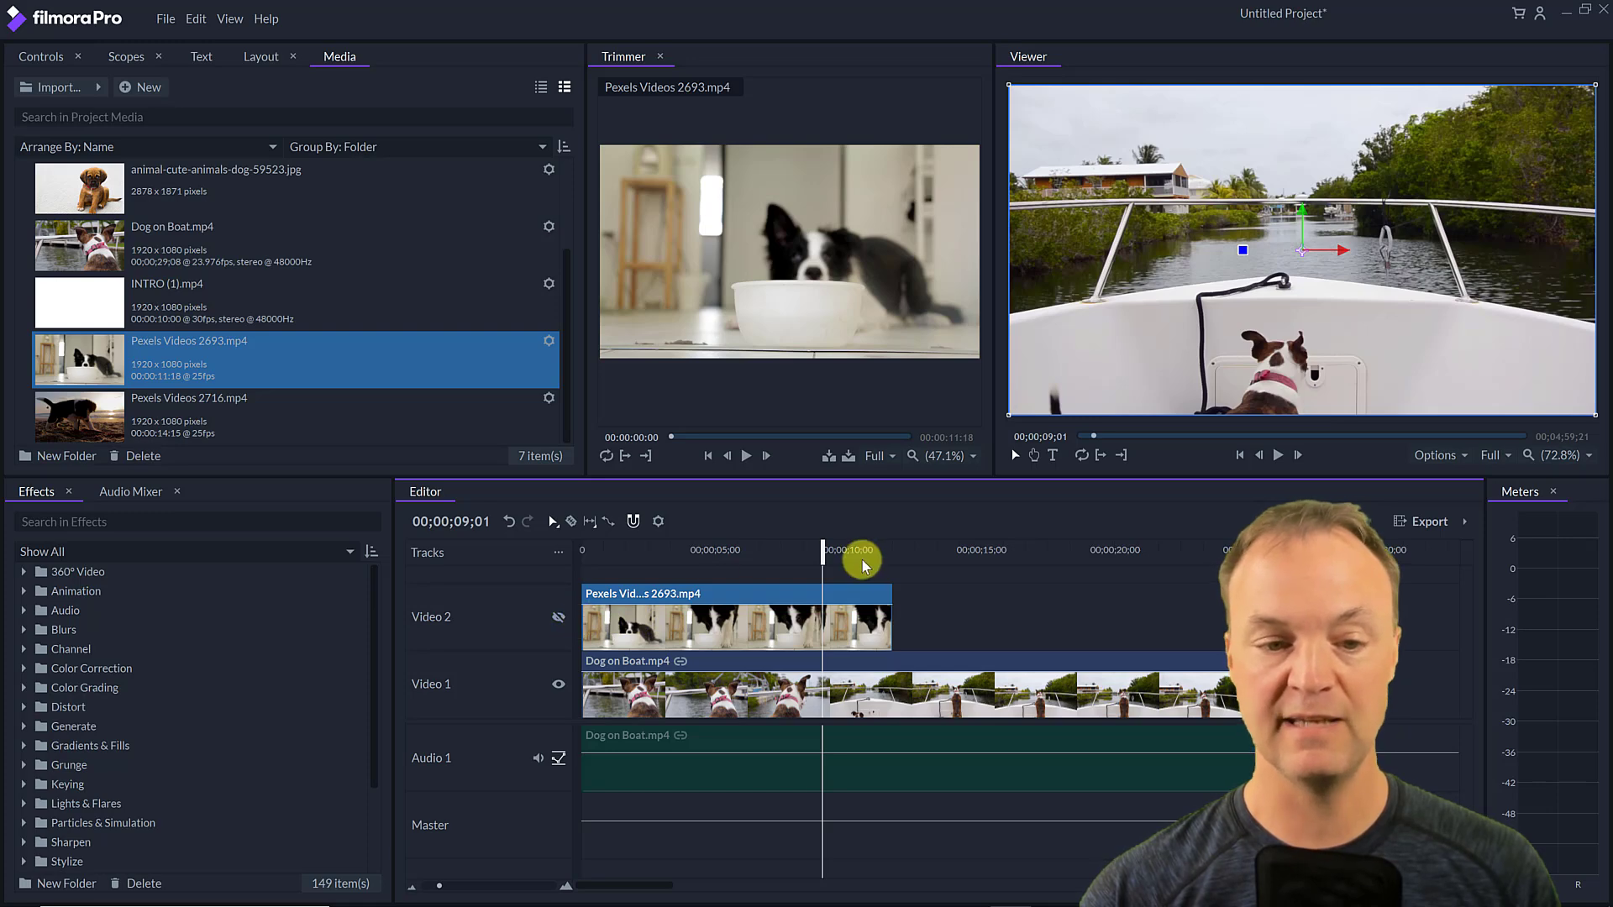
drag(824, 551, 702, 561)
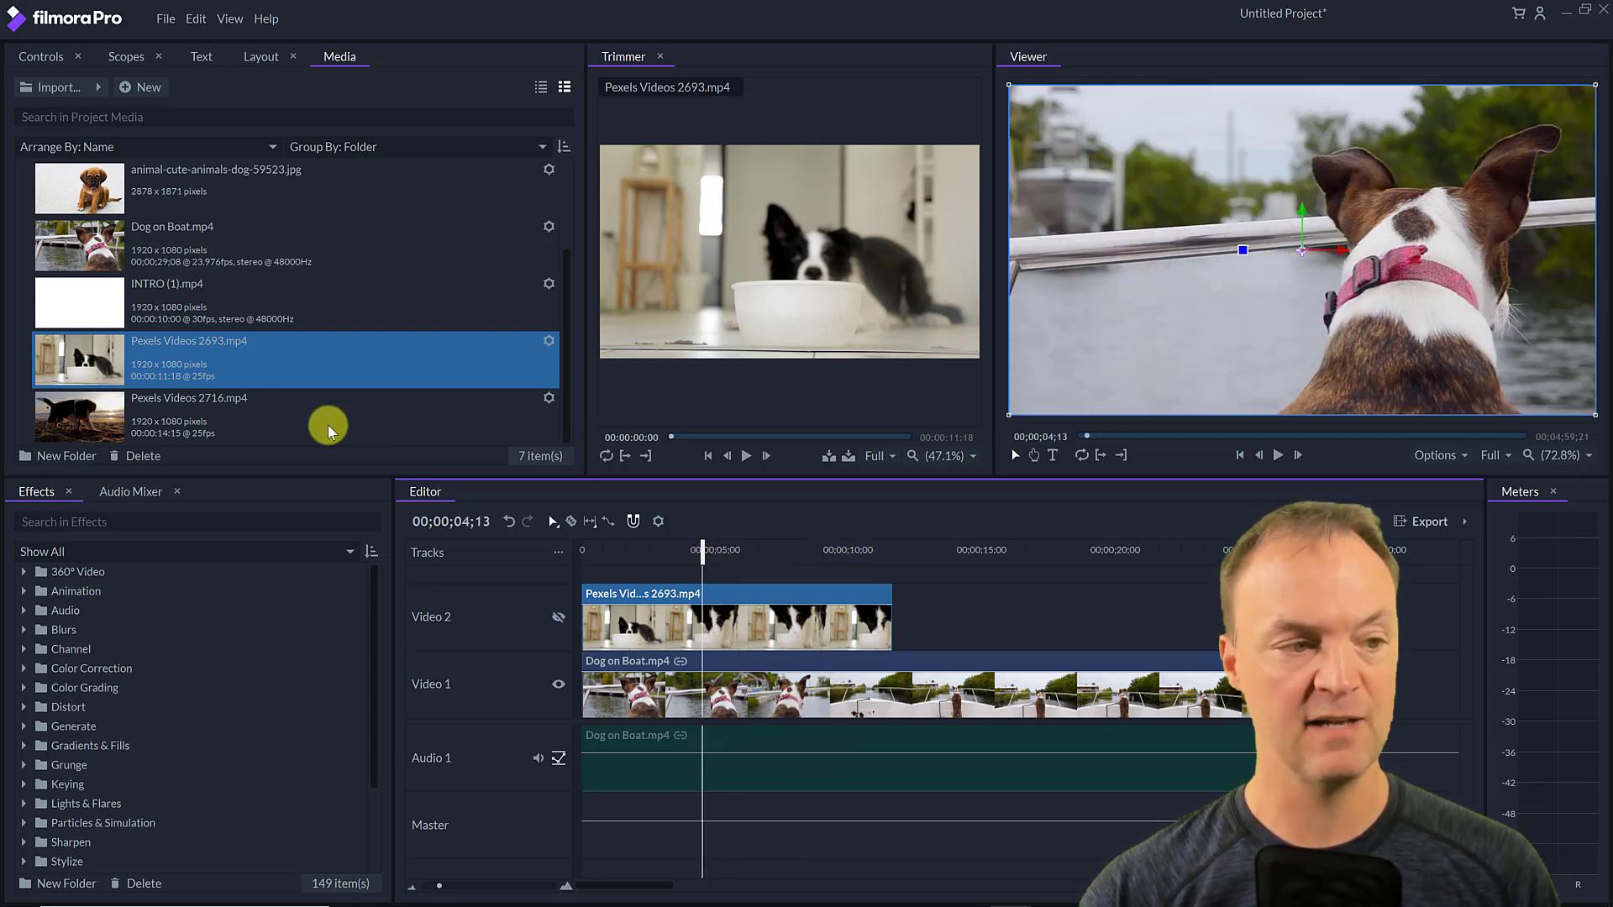
- Place full-of-inspiration.mp3 at the start of Audio 1, over the boat clip's audio, and mute the track
scroll(119, 235, up, 2)
drag(118, 209, 584, 750)
drag(708, 580, 630, 571)
click(537, 758)
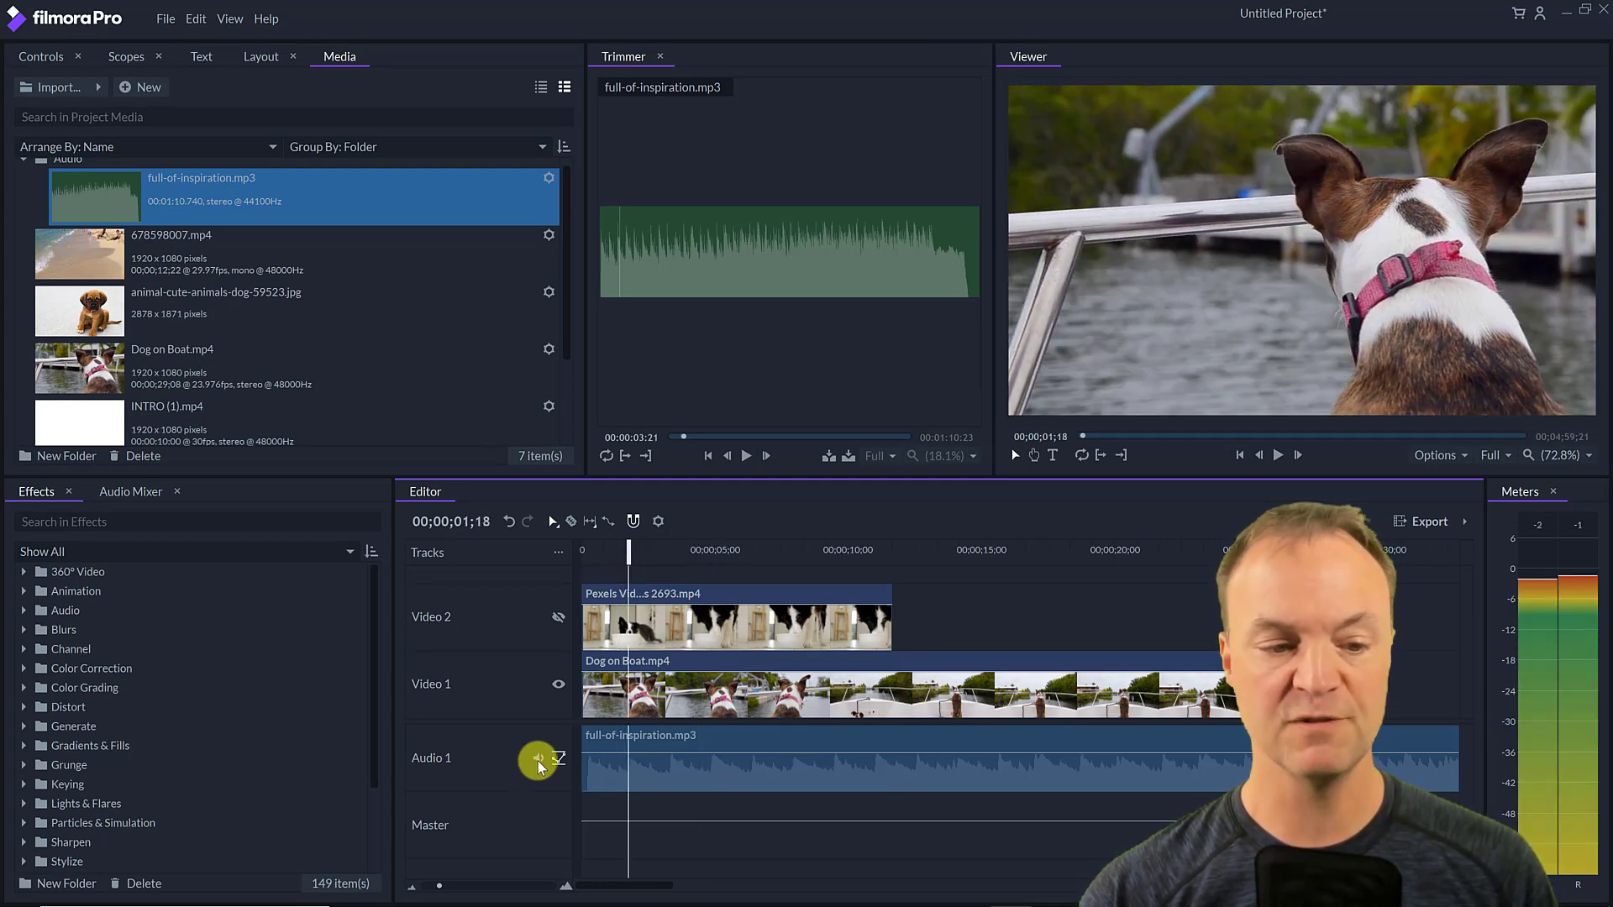
- Play the timeline to about 00;00;02;18 and make the Video 2 track visible again
click(1277, 455)
click(1277, 455)
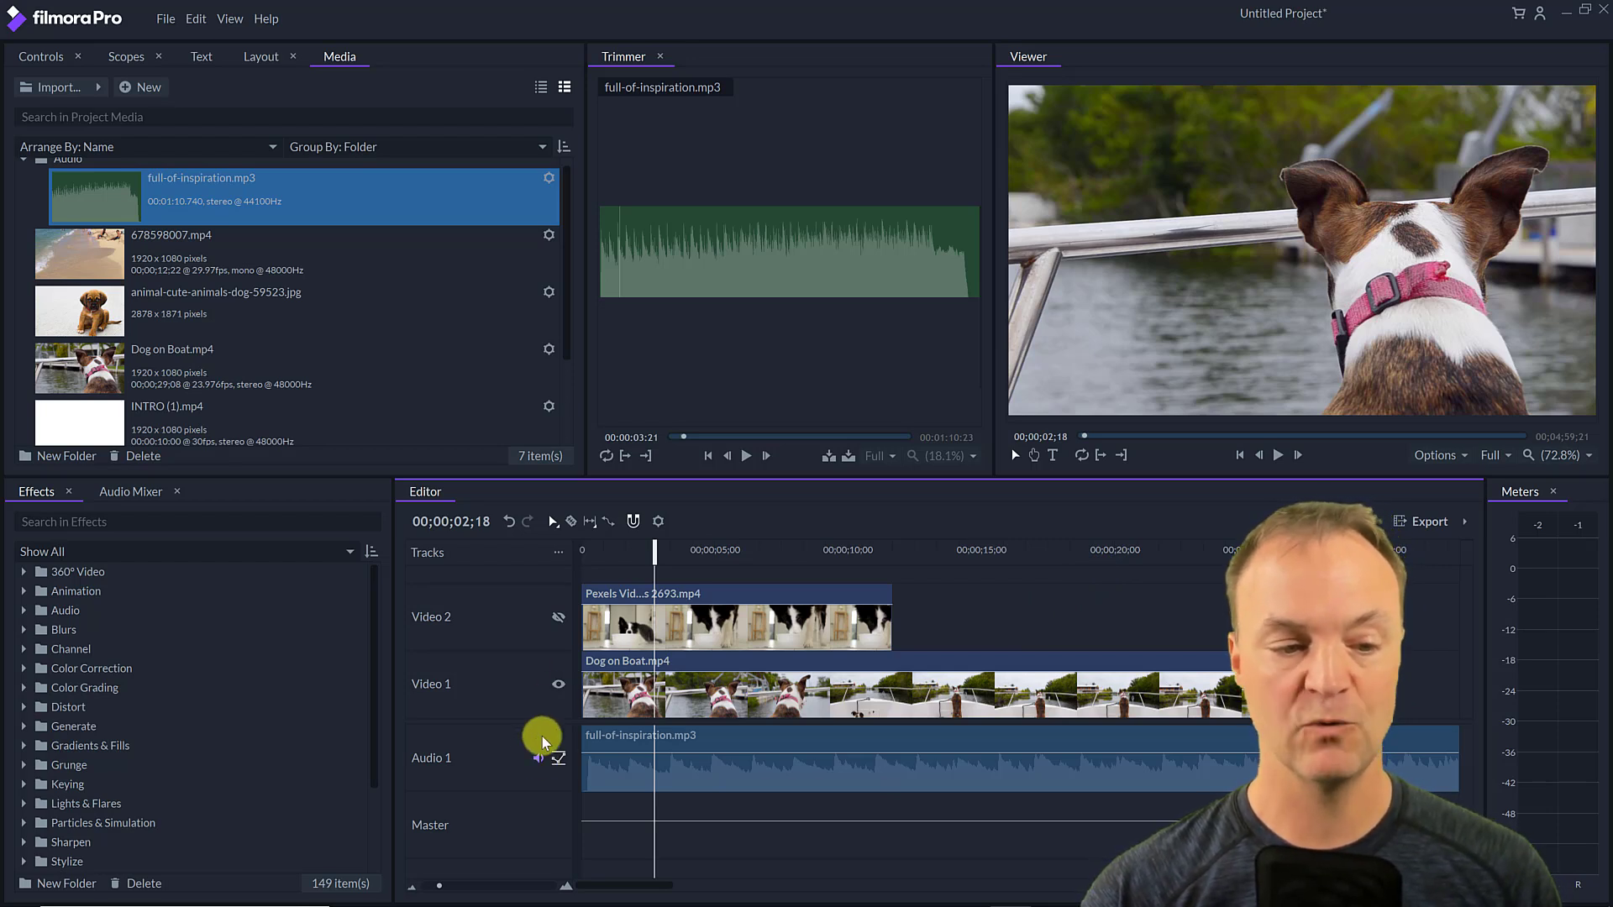
click(557, 618)
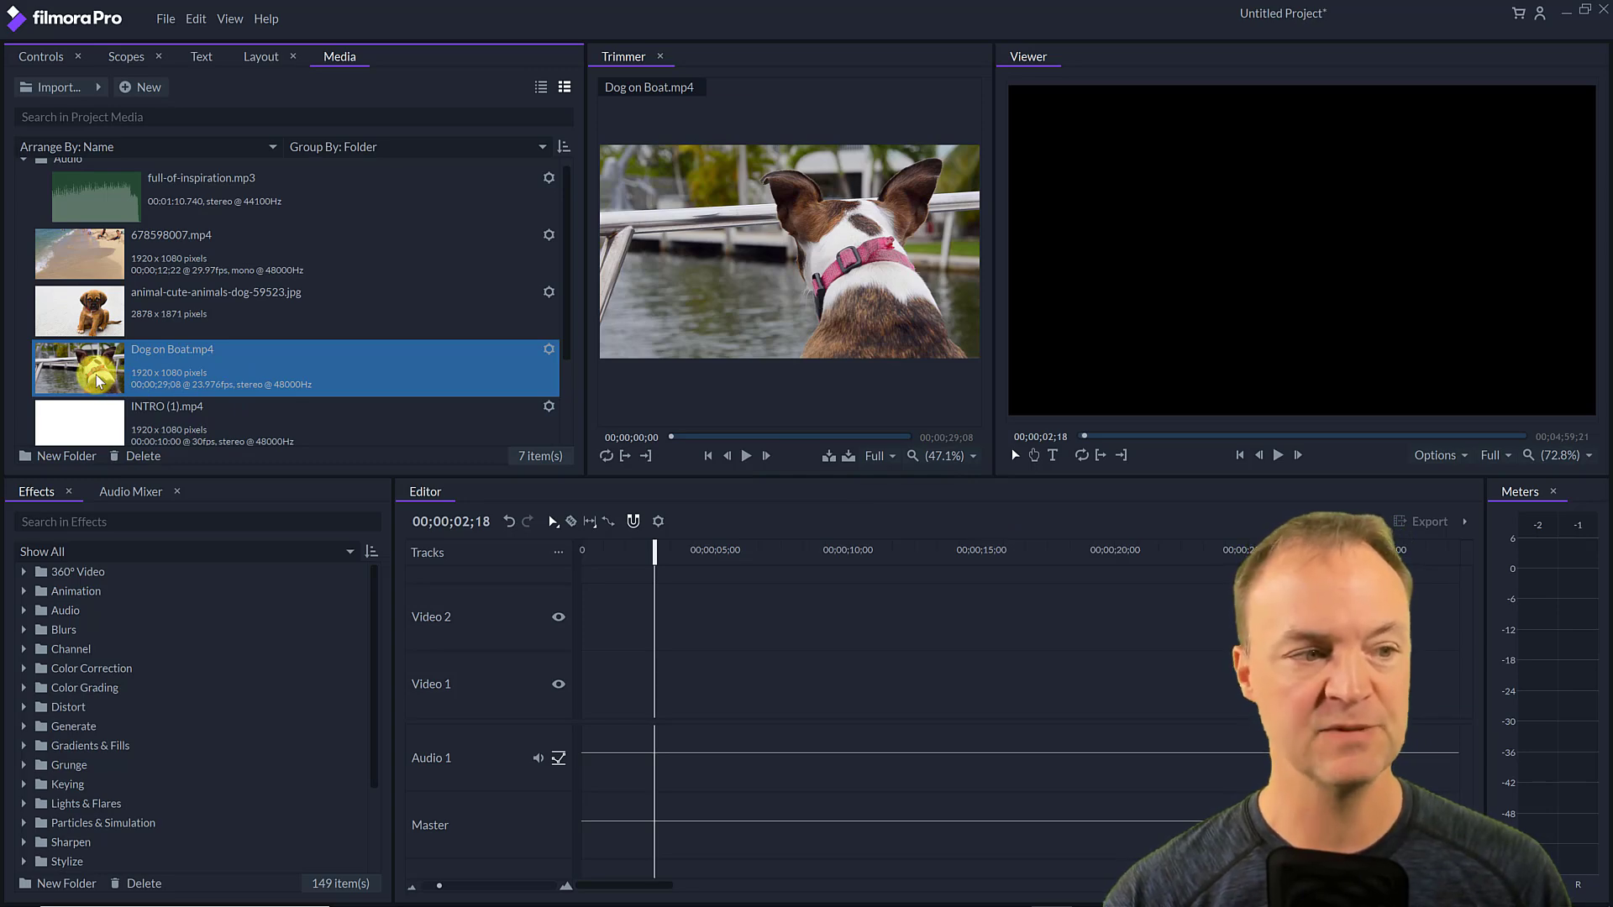
- Mark Dog on Boat.mp4 in the Trimmer with an in point at 00;00;08;05 and an out point at 00;00;20;17
mouse_move(630, 374)
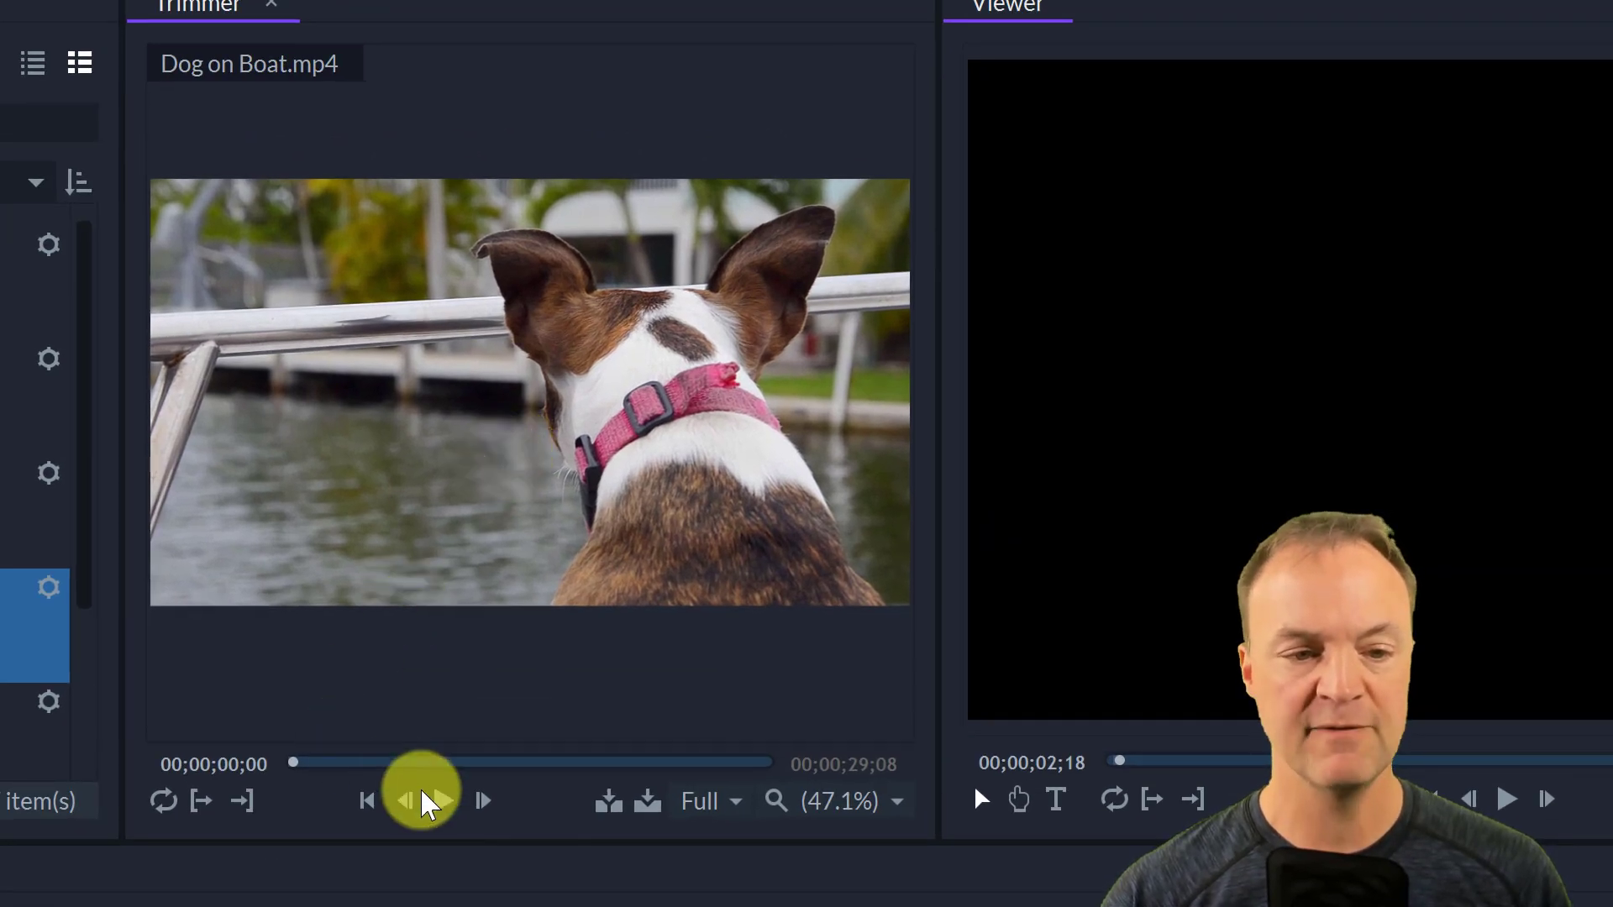
drag(293, 763, 426, 767)
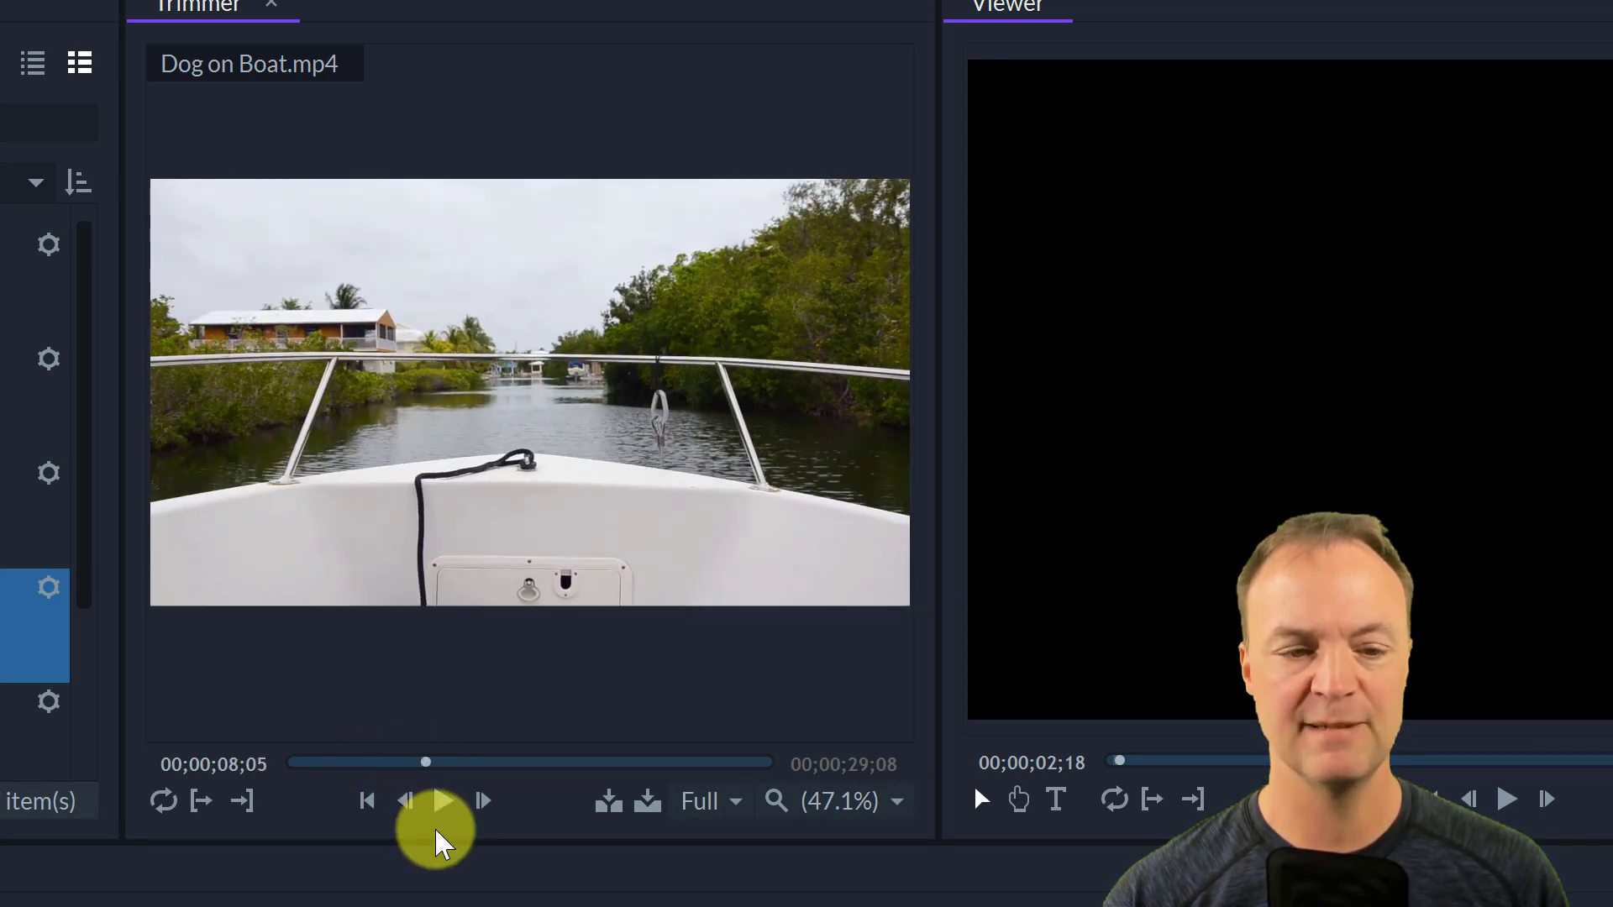
click(201, 803)
drag(427, 762, 627, 777)
click(245, 808)
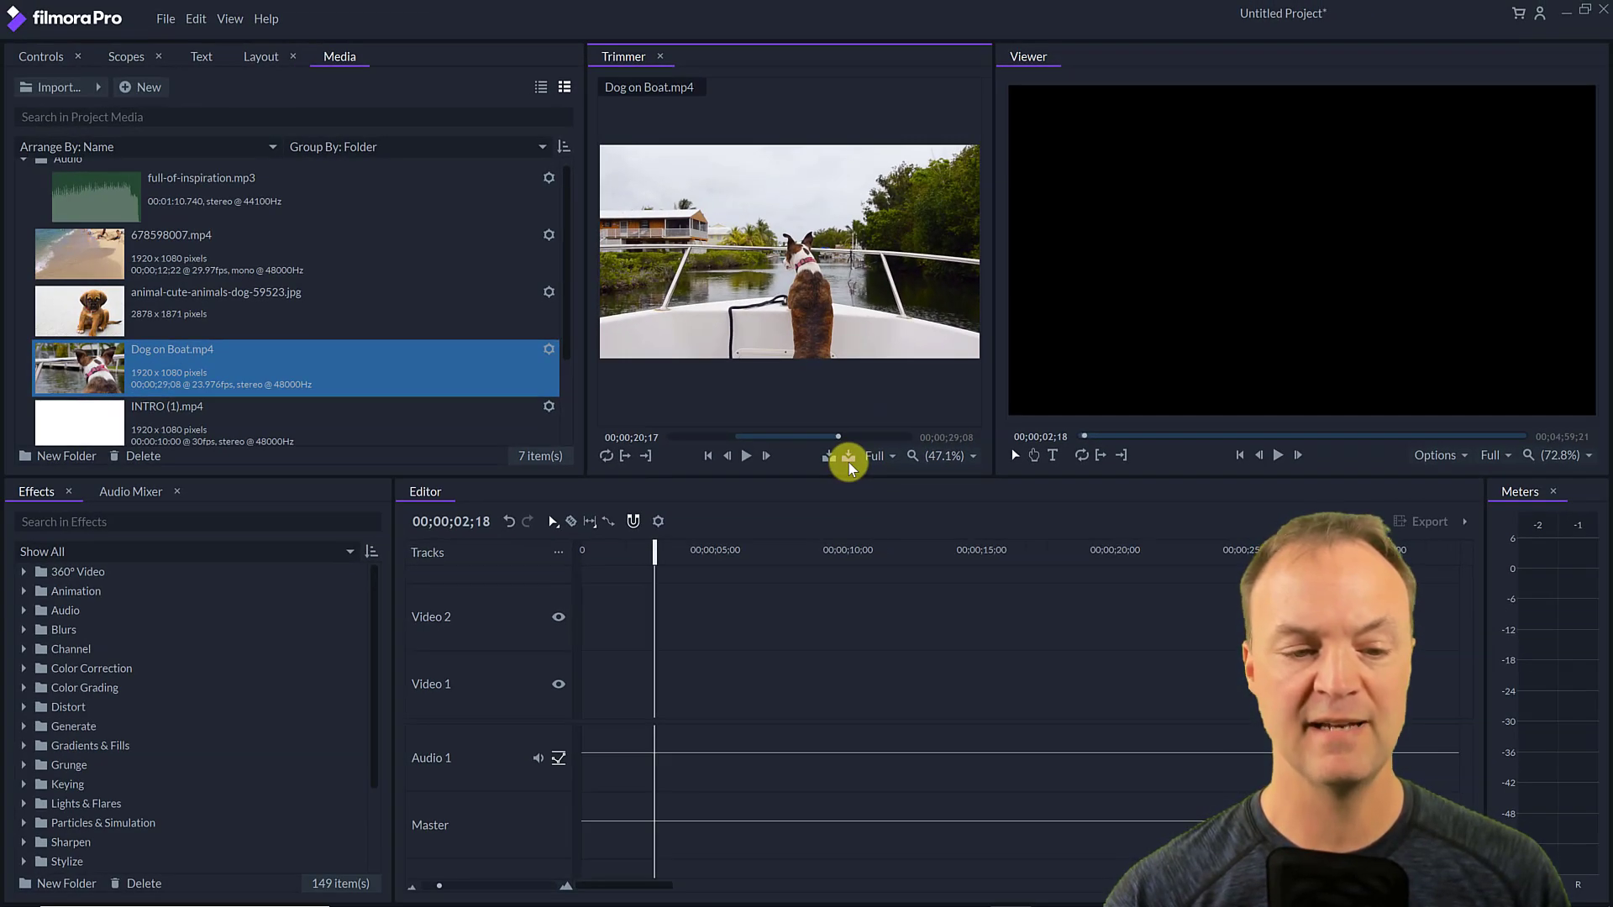
- Add the trimmed Dog on Boat clip to Video 1 at 00;00;02;18 and play it from its start to about 00;00;06;04
click(849, 459)
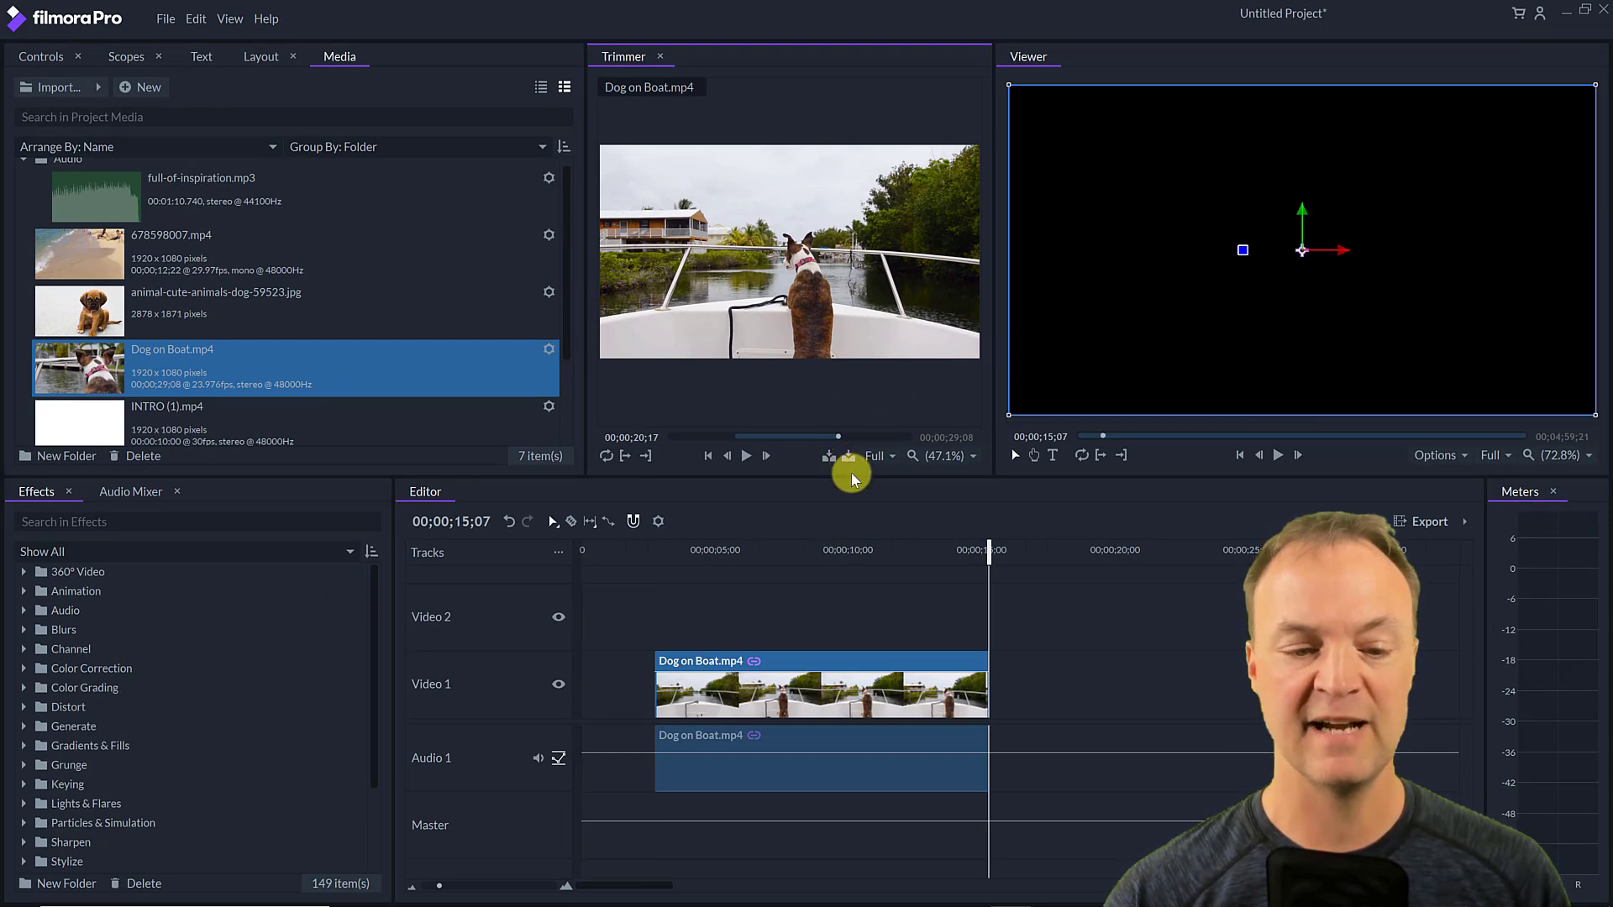
drag(986, 558, 656, 566)
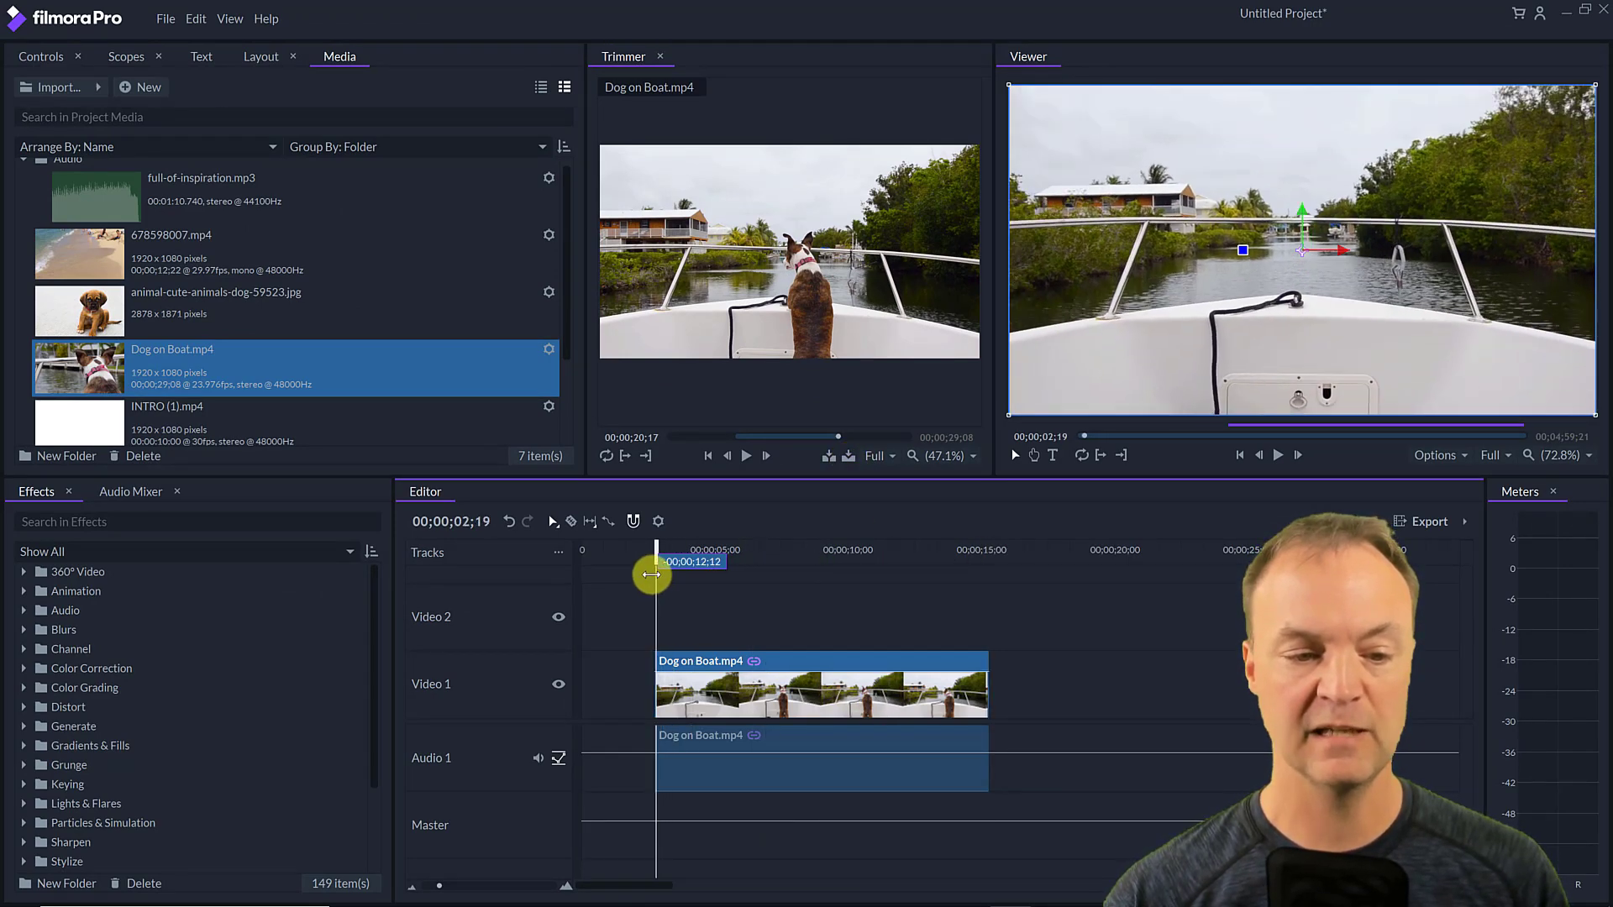
click(1277, 455)
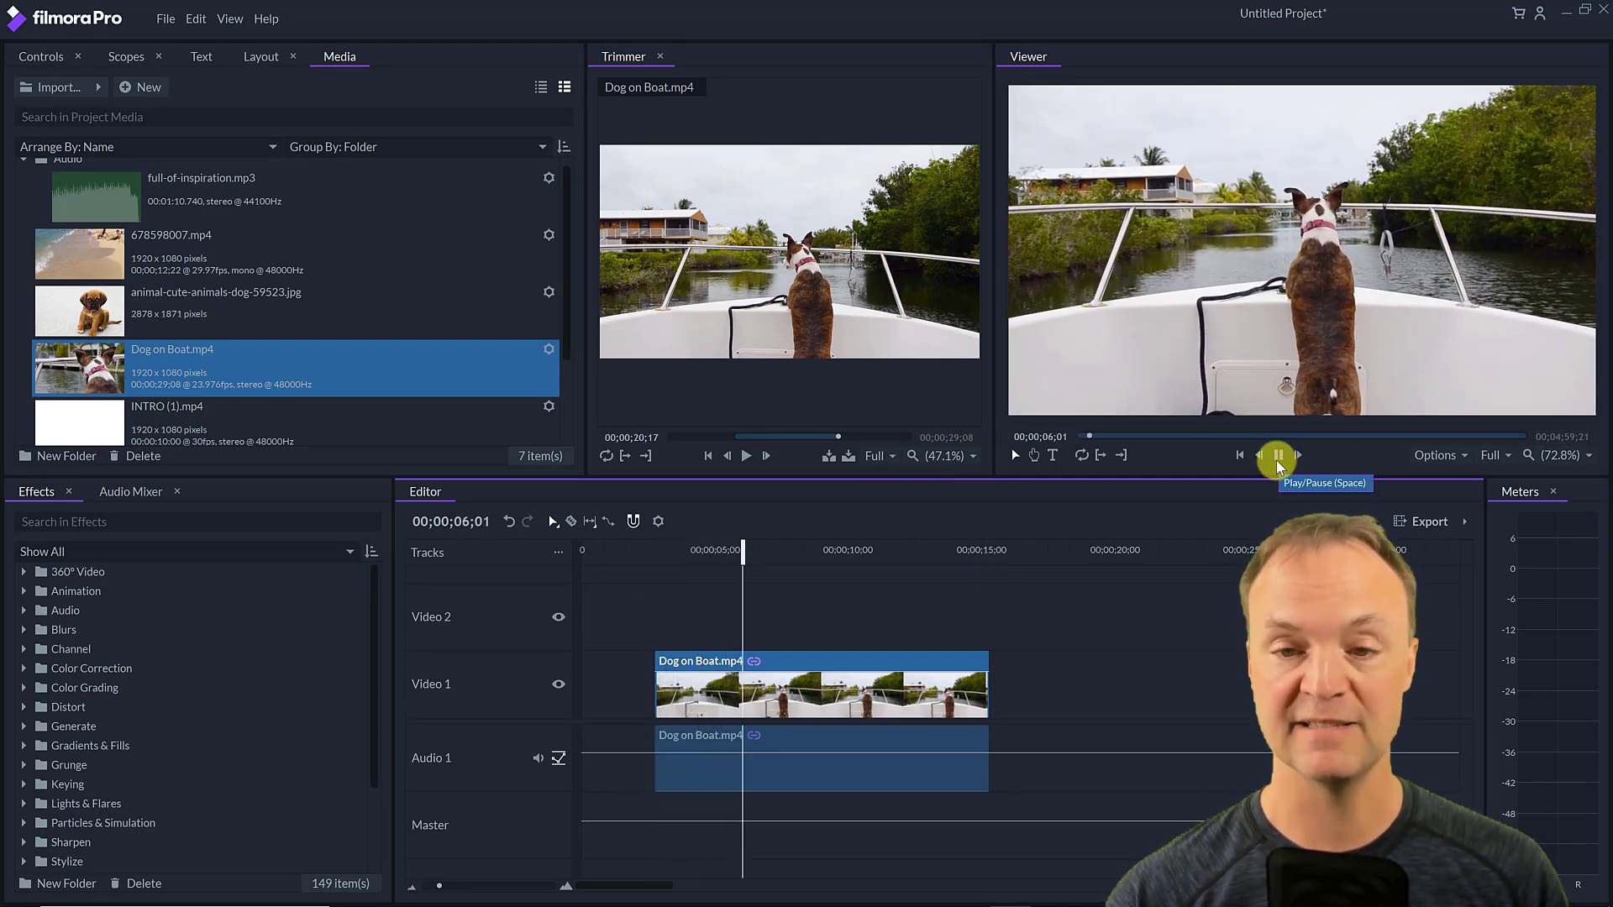
click(1277, 456)
- Move Dog on Boat.mp4 to the start of the timeline and add Pexels Videos 2693.mp4 after it on Video 1 at about 00;00;15
drag(896, 664, 818, 663)
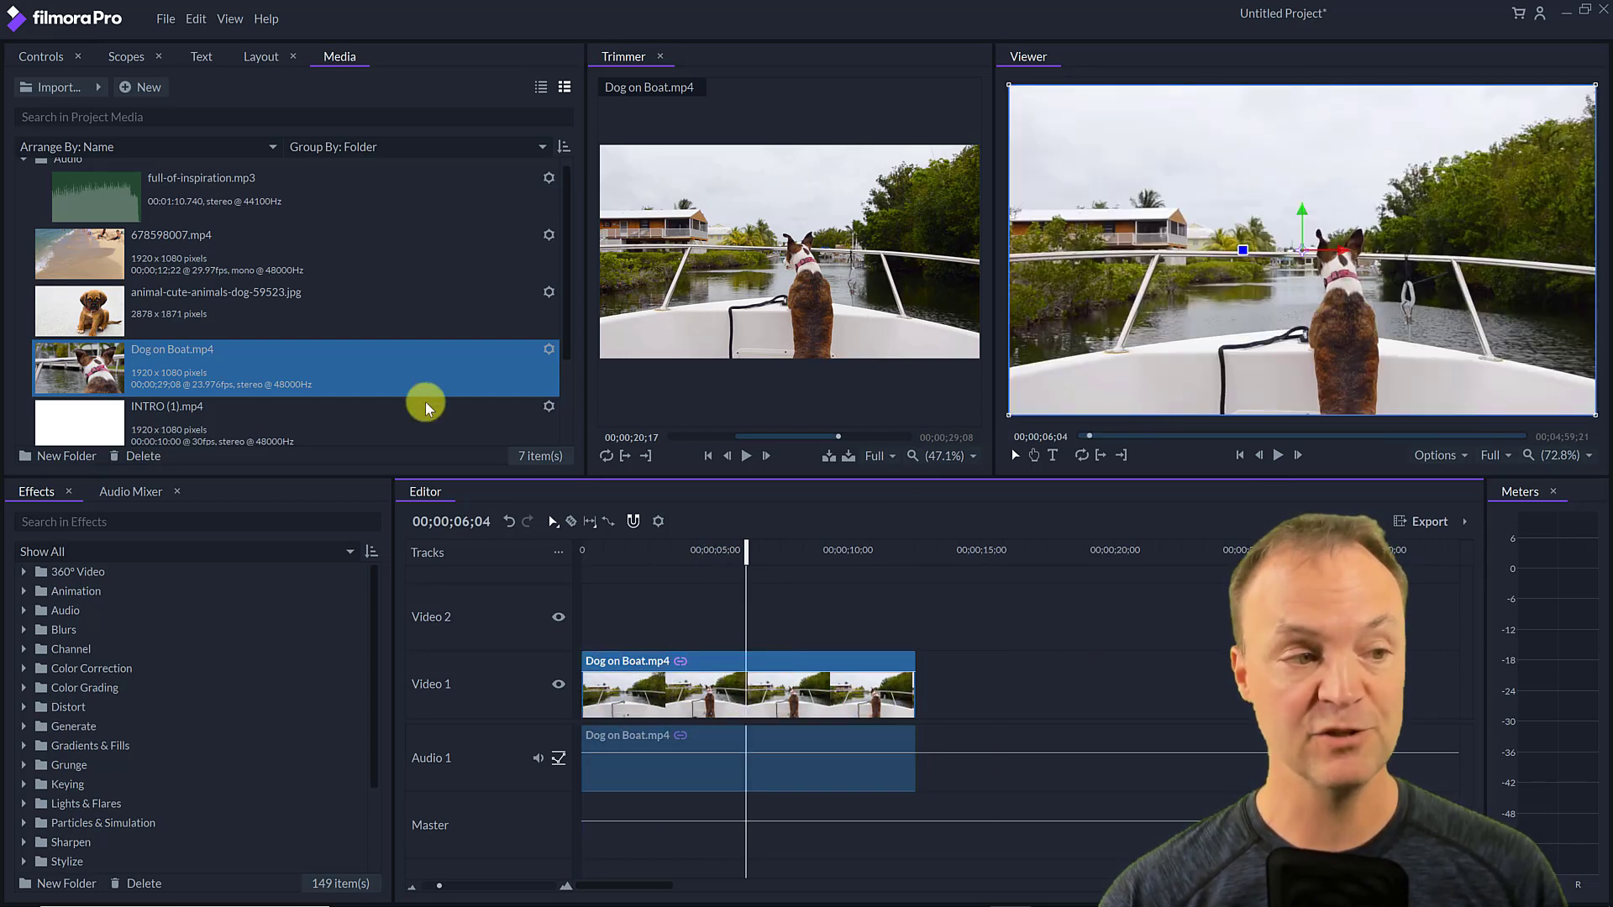
scroll(154, 364, down, 3)
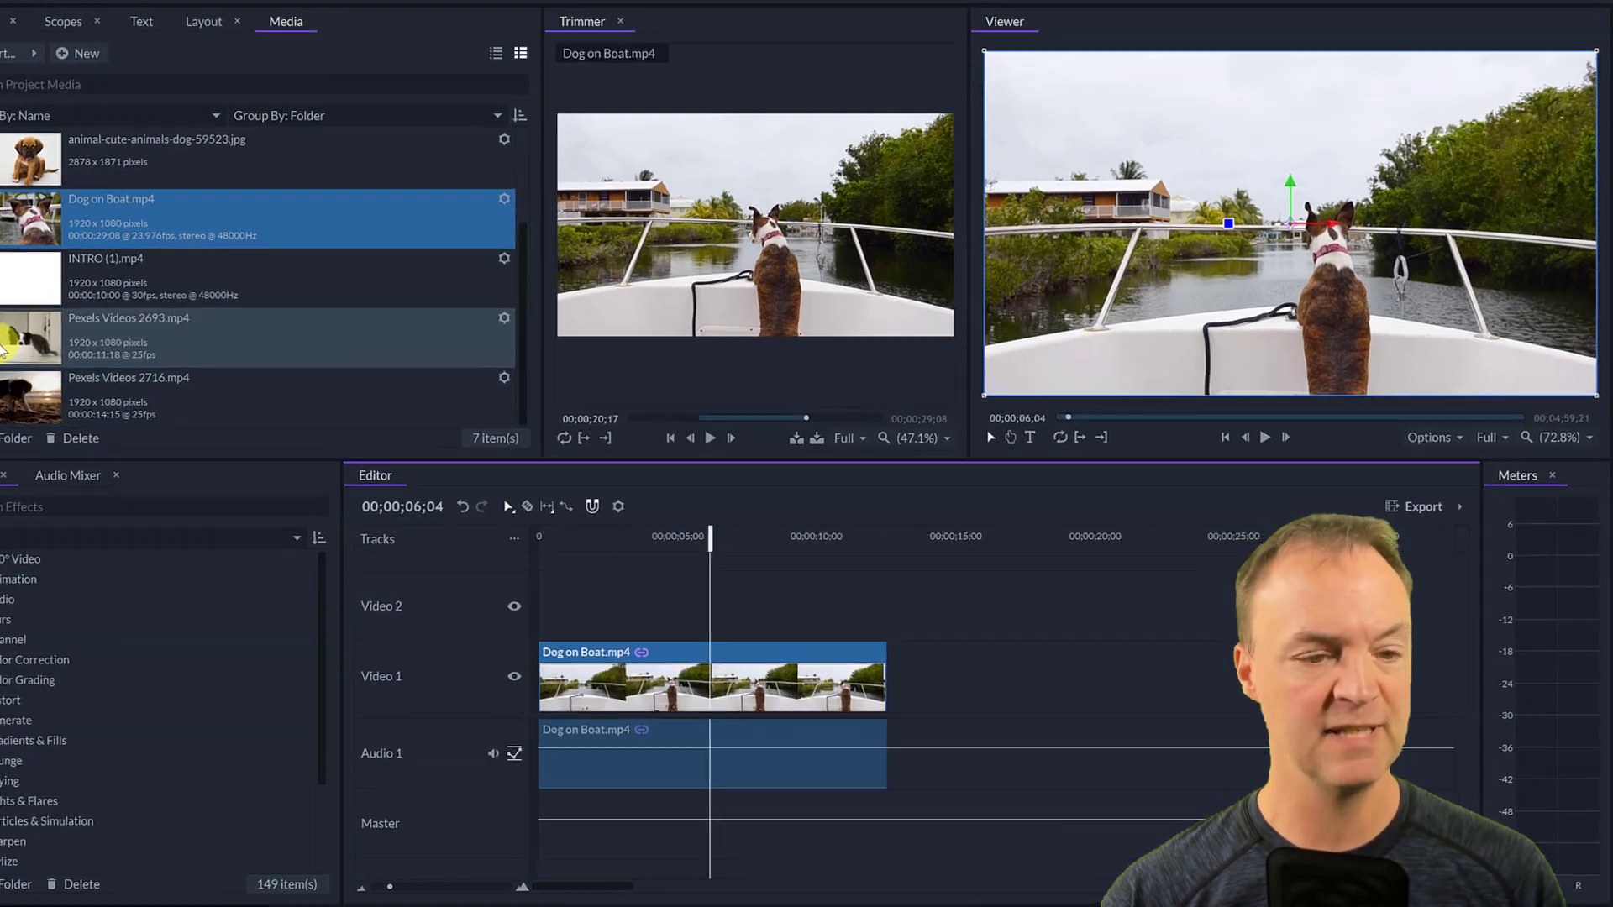
drag(84, 361, 894, 565)
drag(664, 464, 789, 629)
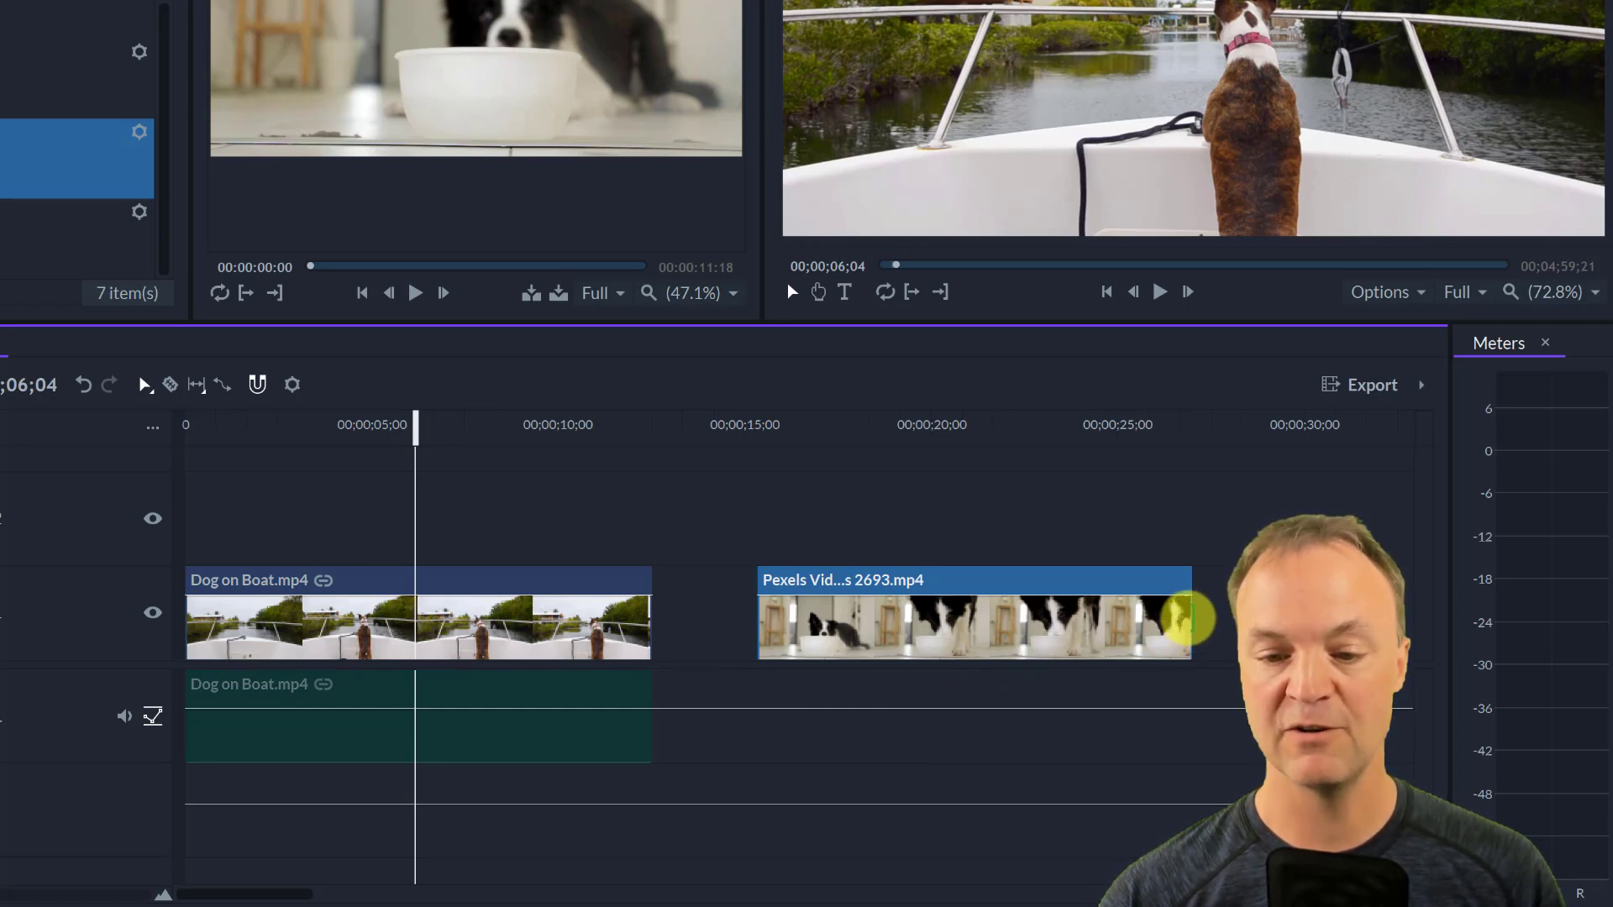
- Trim both ends of Pexels Videos 2693.mp4, shorten Dog on Boat.mp4 to about 00;00;08, and move the Pexels clip closer to it
drag(1180, 617, 968, 613)
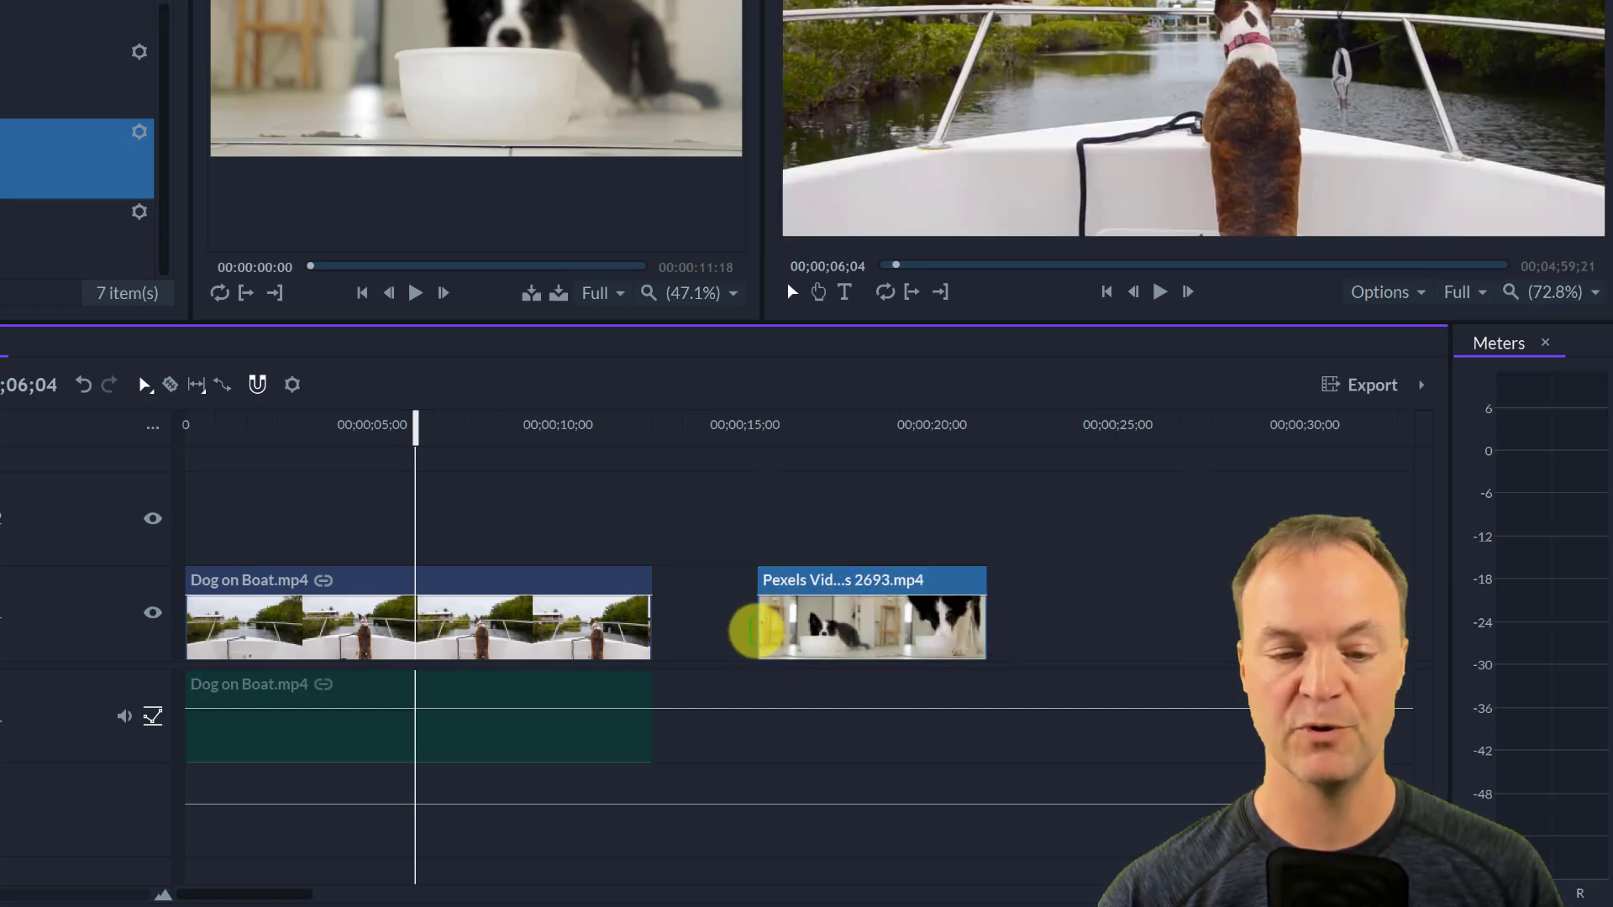
drag(758, 629, 884, 632)
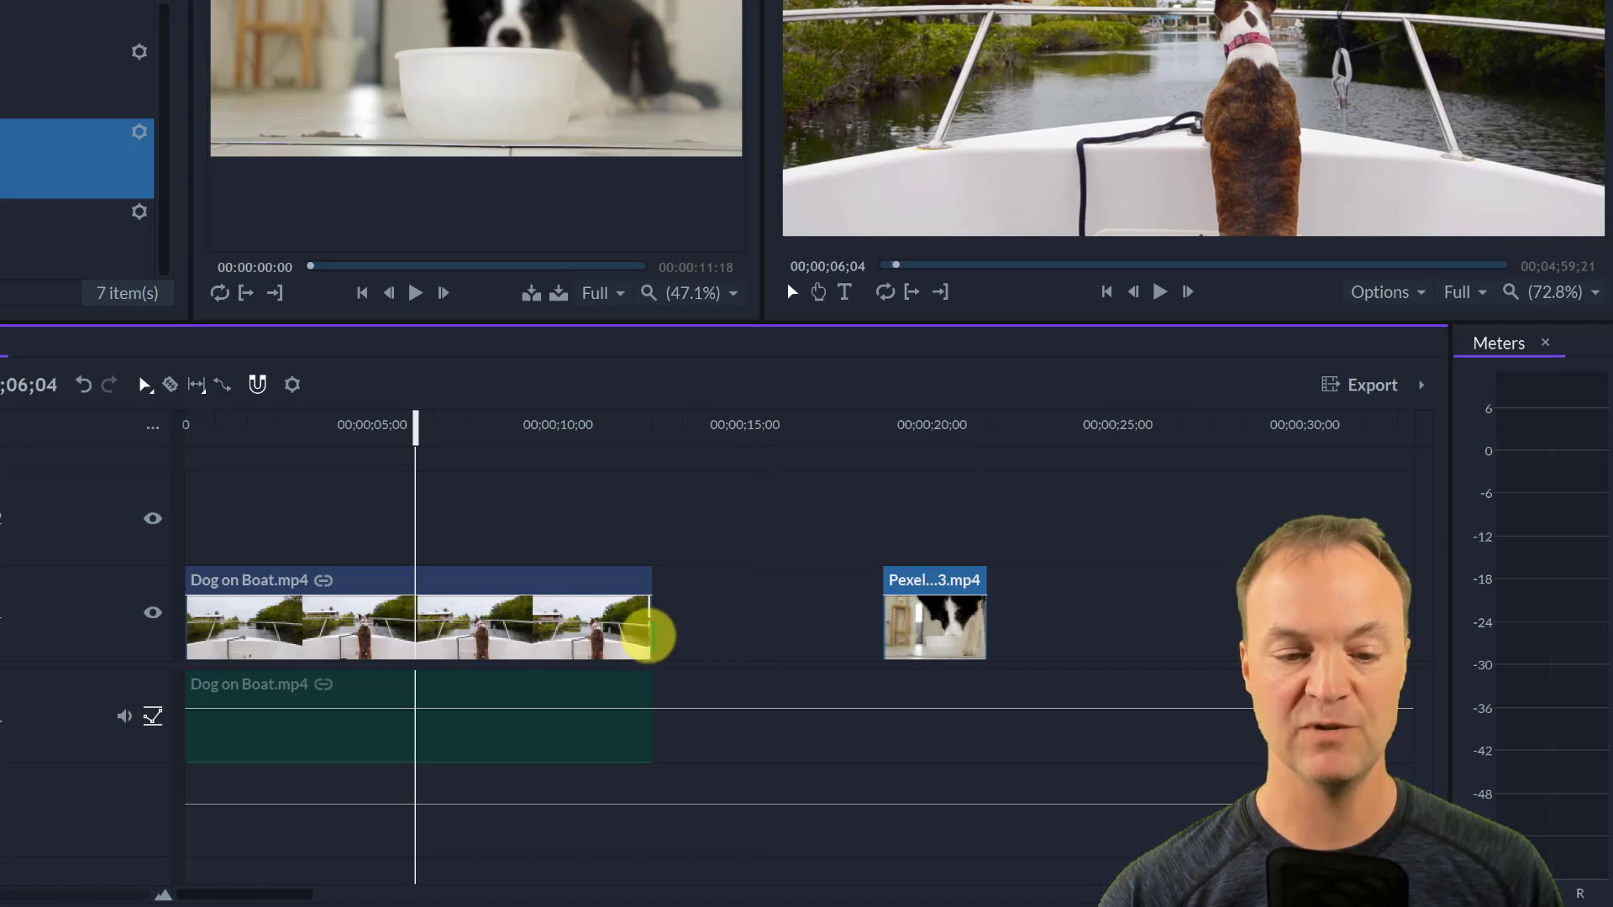
drag(654, 636, 478, 631)
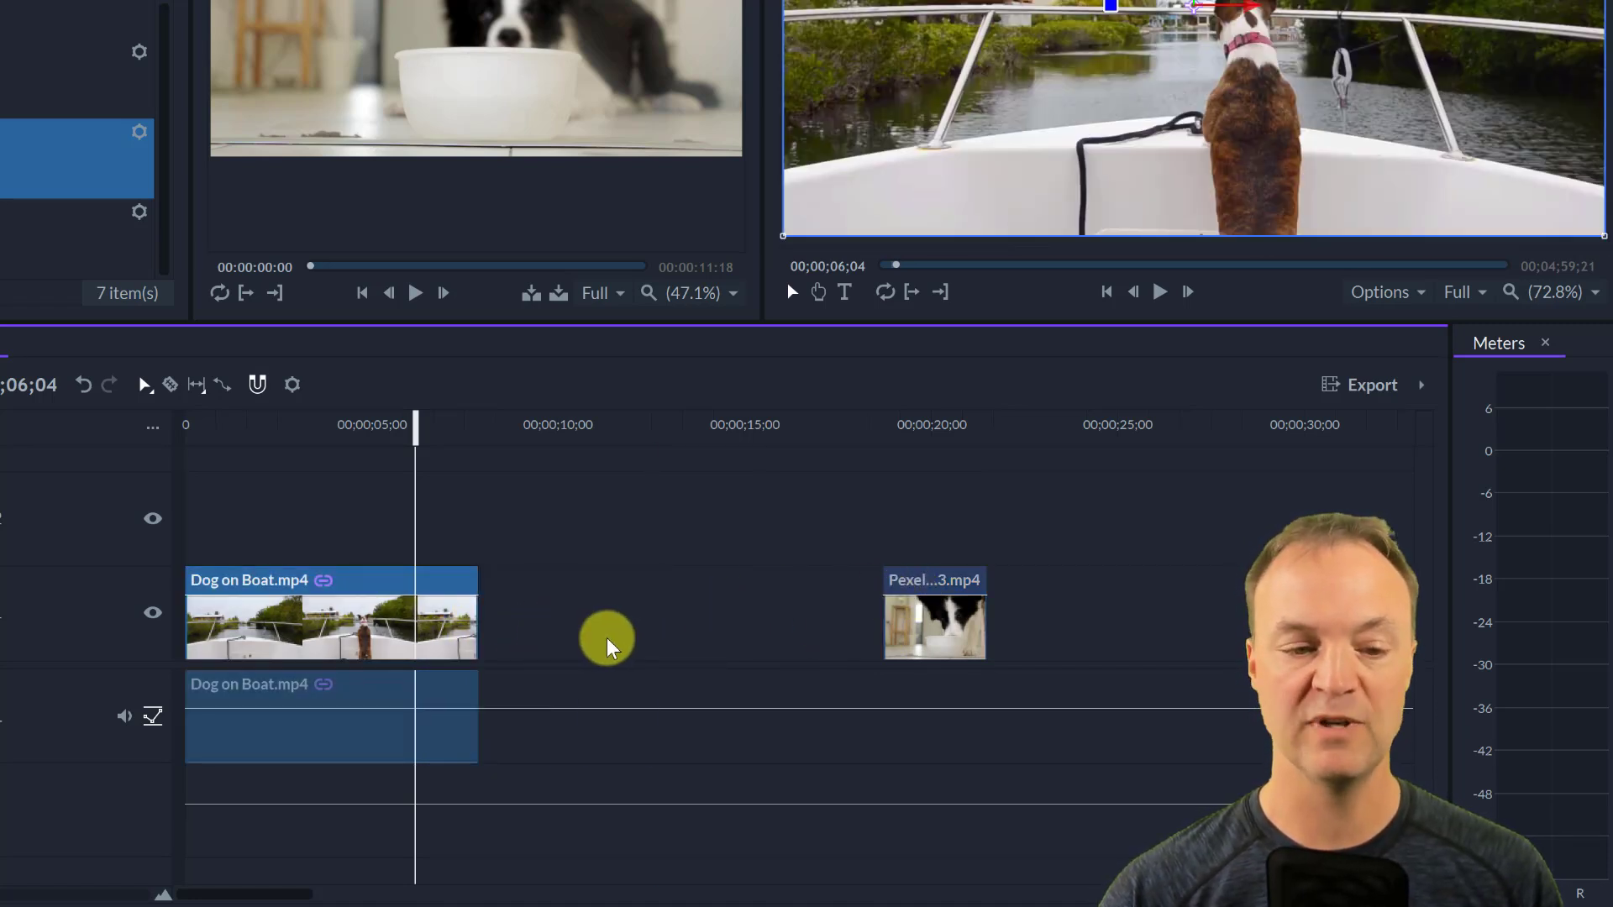
drag(948, 586, 600, 579)
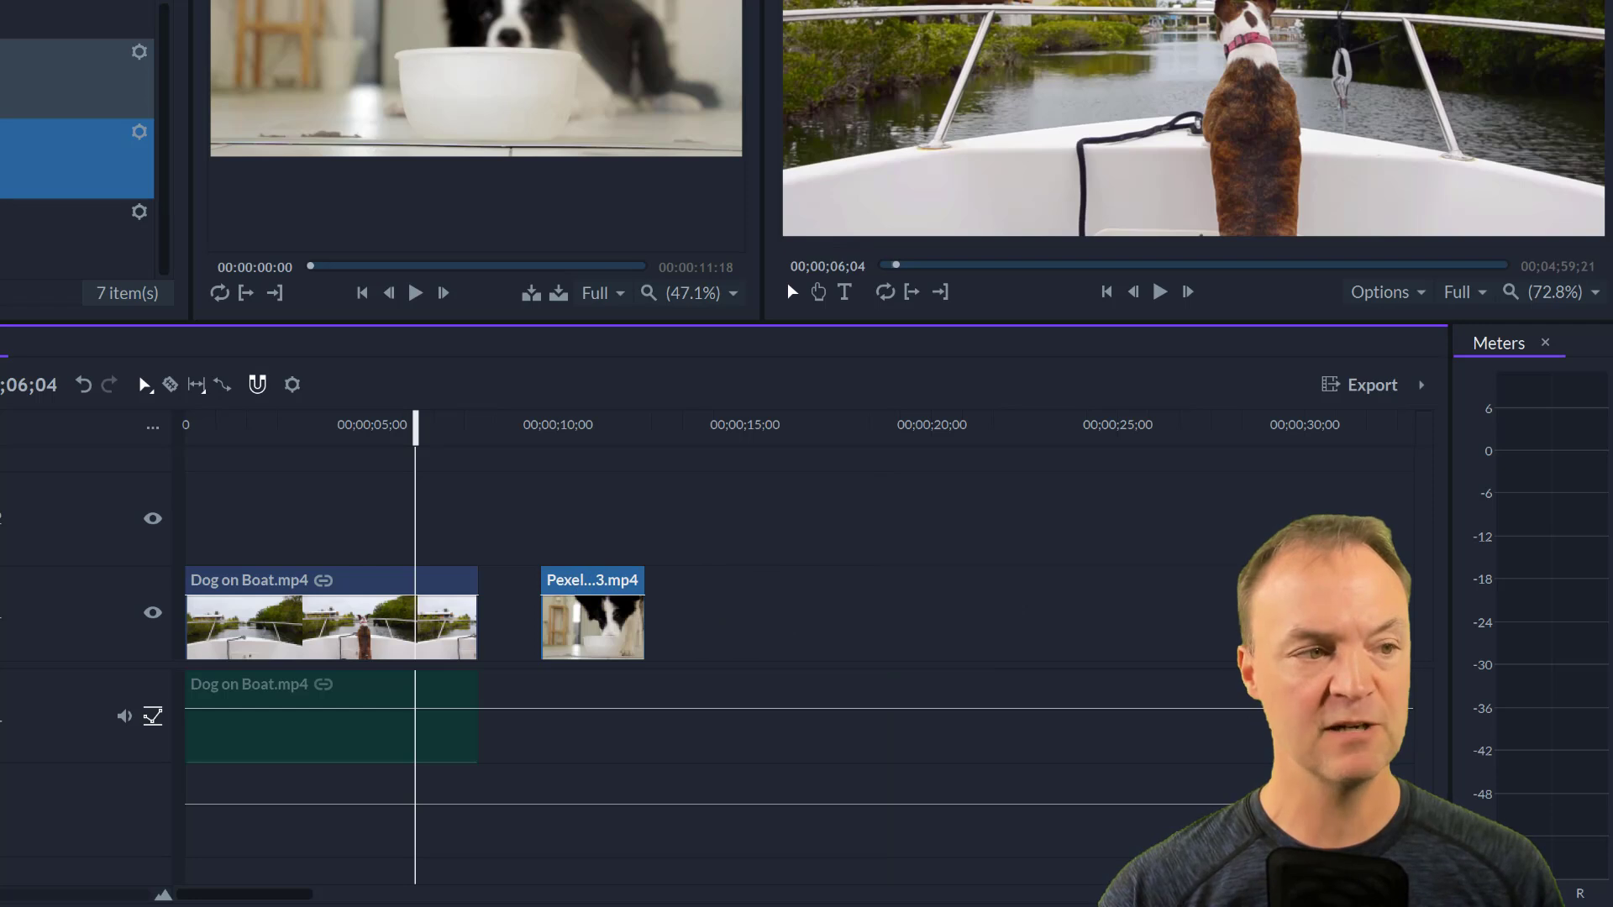
- Add the animal-cute-animals-dog-59523.jpg photo to Video 1 at 00;00;14;10 and extend its end to 00;00;35;11
drag(51, 7, 739, 583)
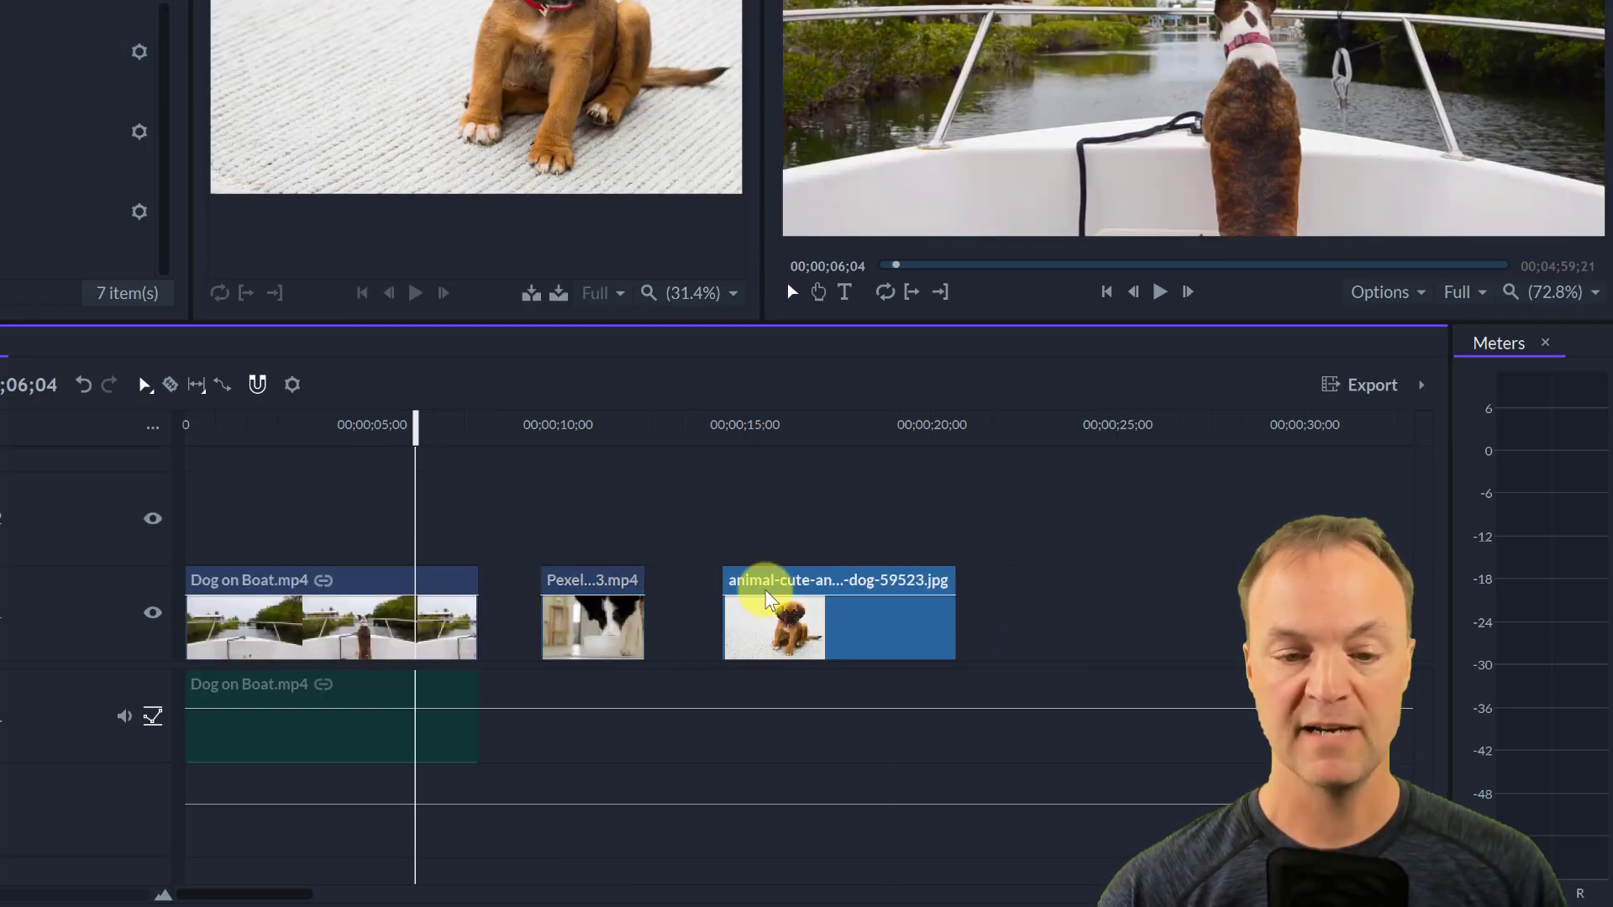
click(794, 425)
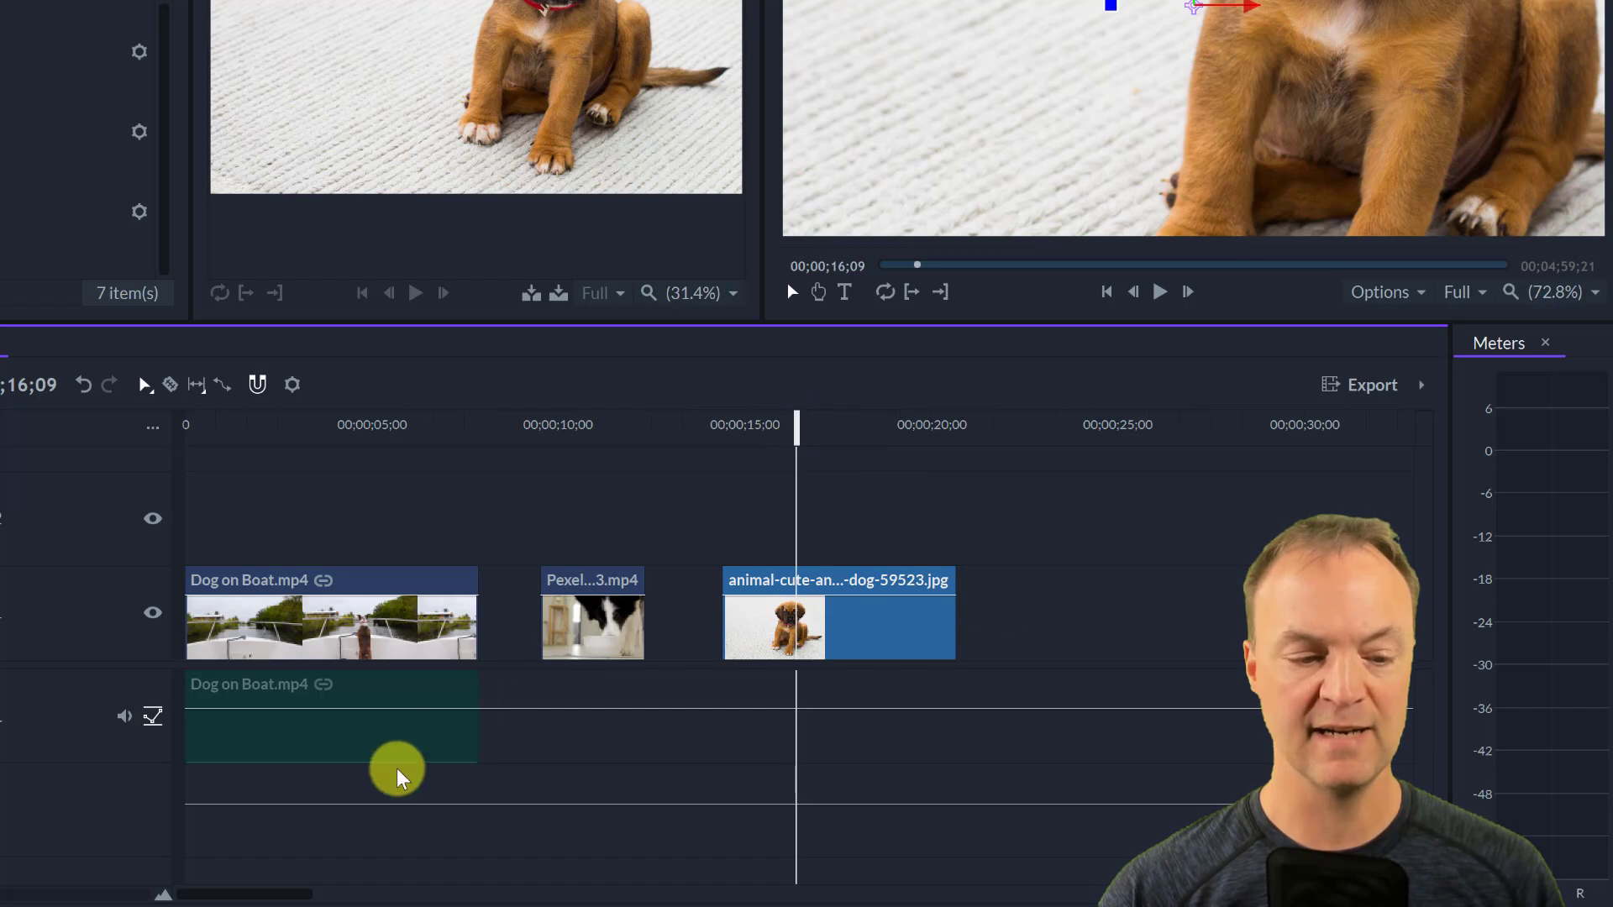
drag(0, 898, 0, 897)
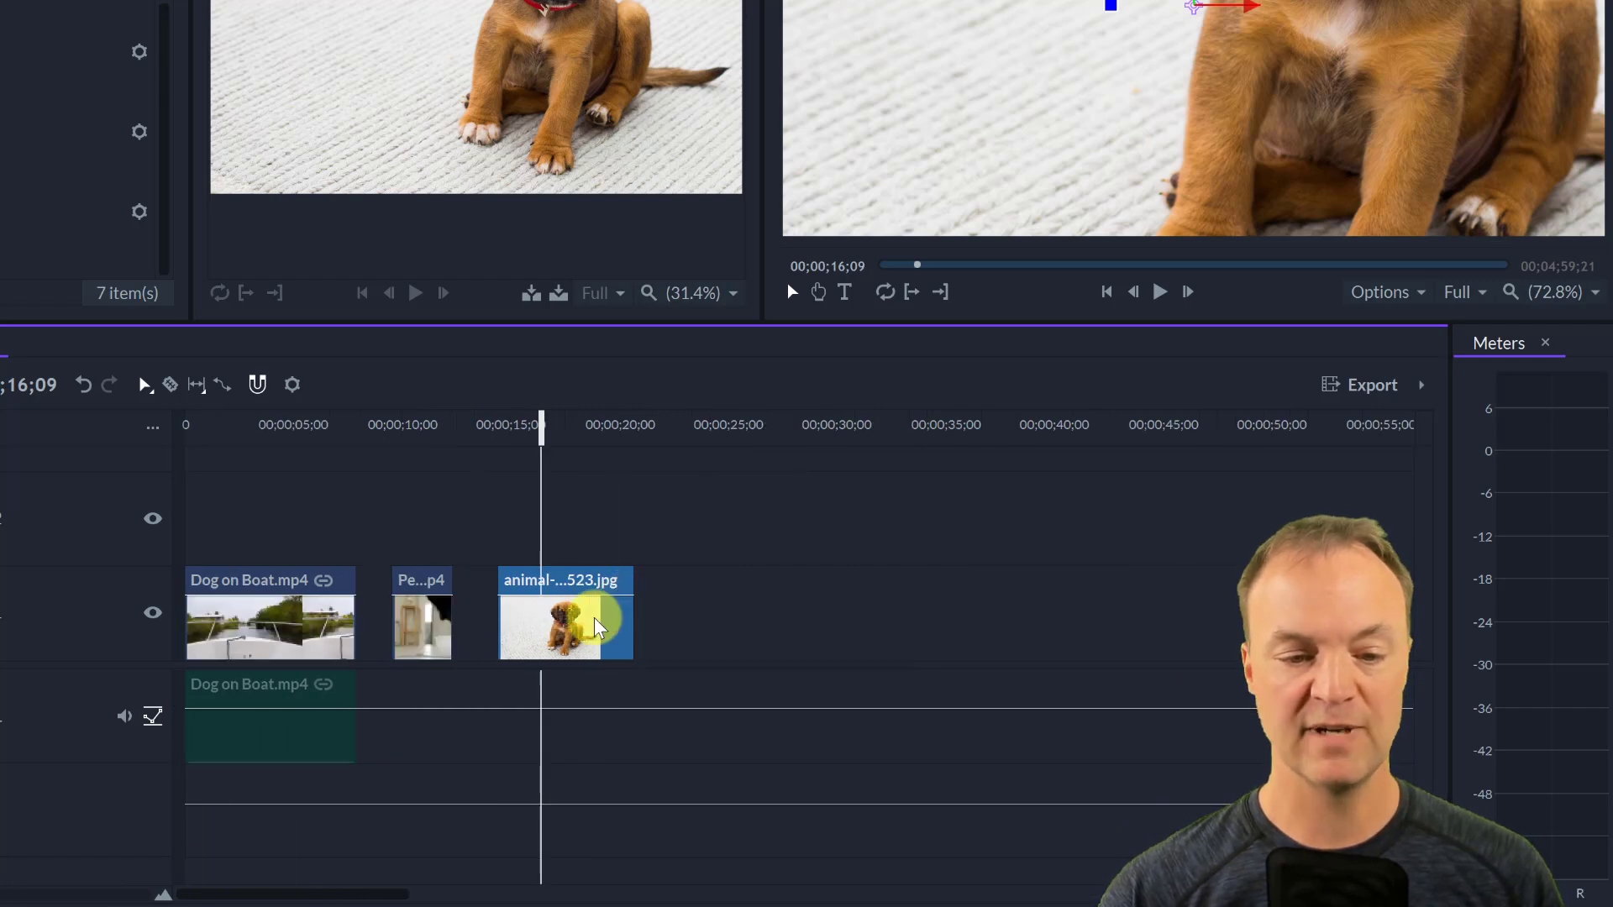
drag(635, 629, 956, 641)
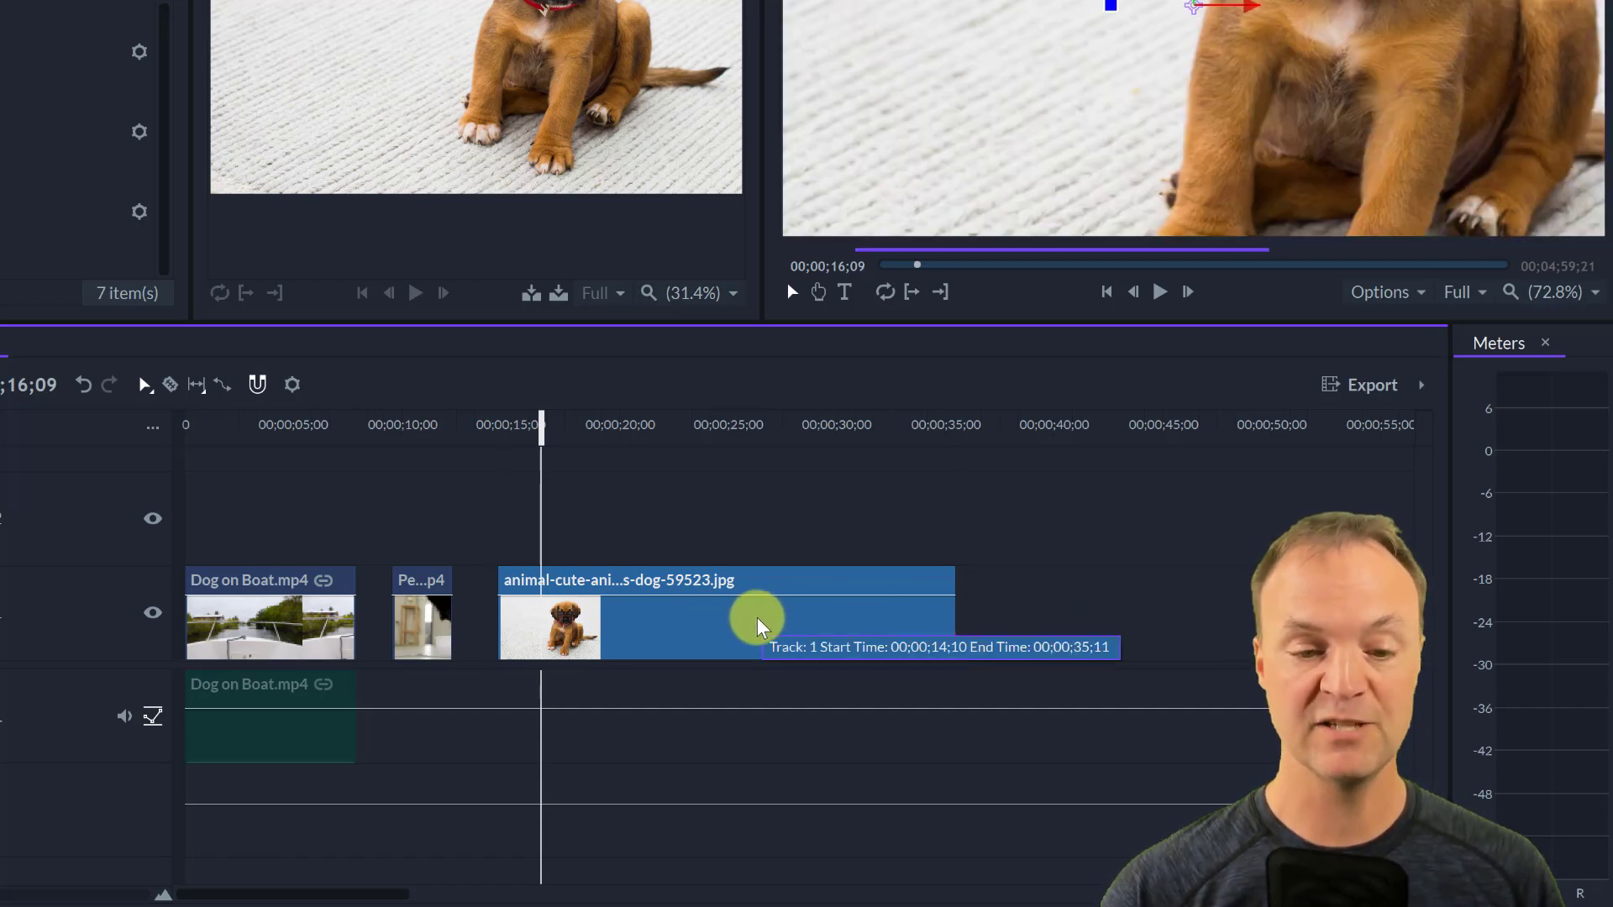
click(317, 645)
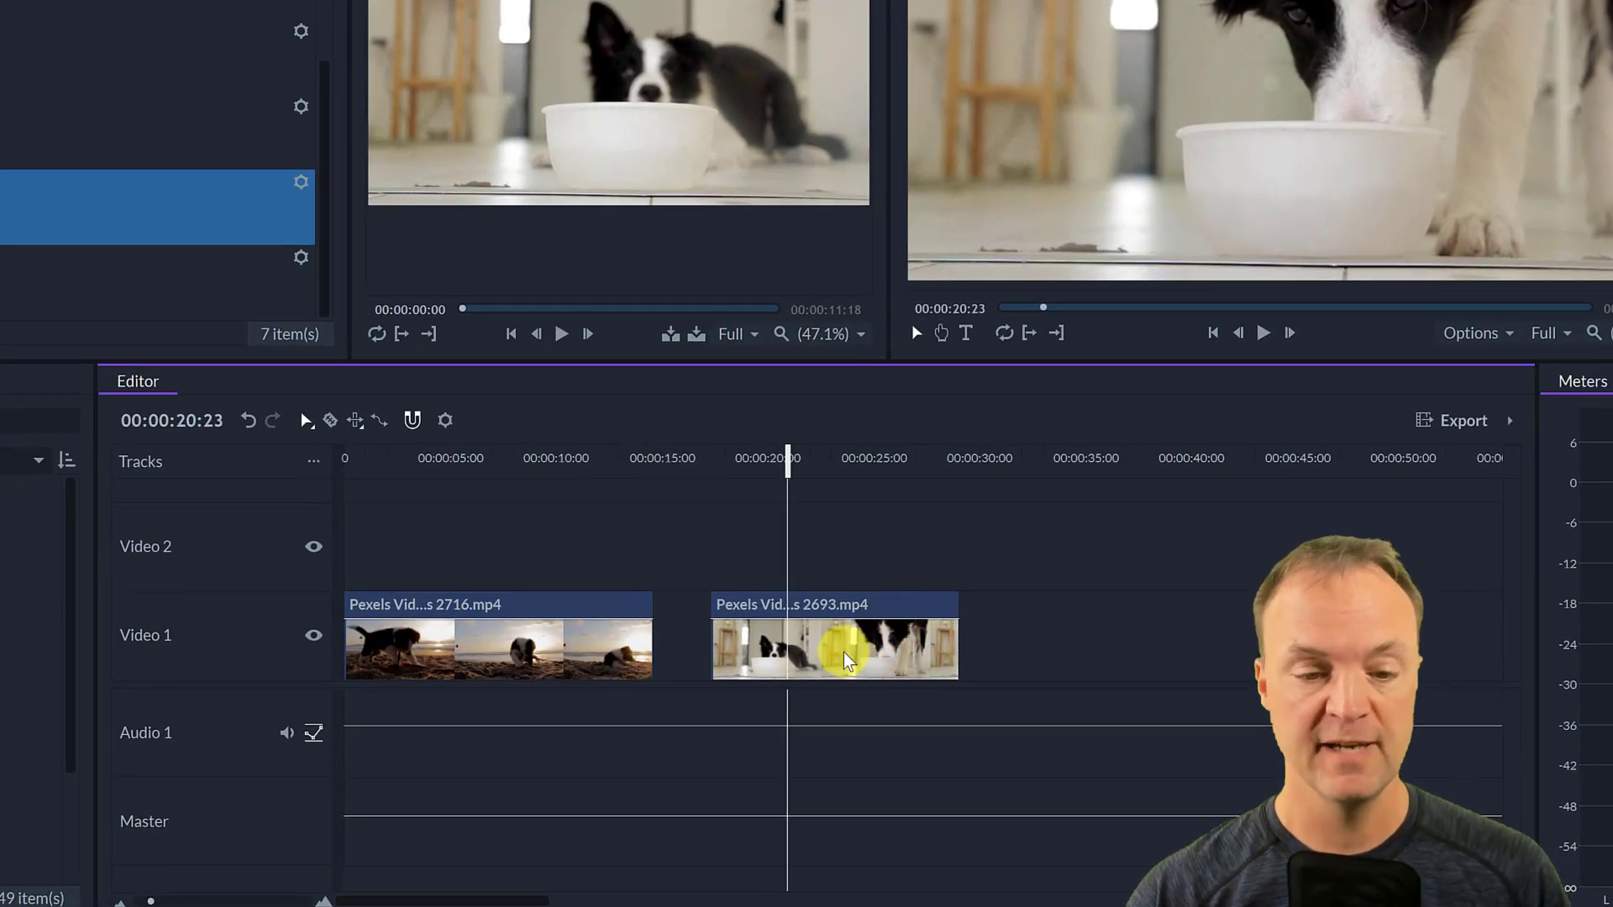
- Try overlapping Pexels Videos 2693.mp4 onto the end of Pexels Videos 2716.mp4, and undo the clip moves
drag(846, 662, 773, 667)
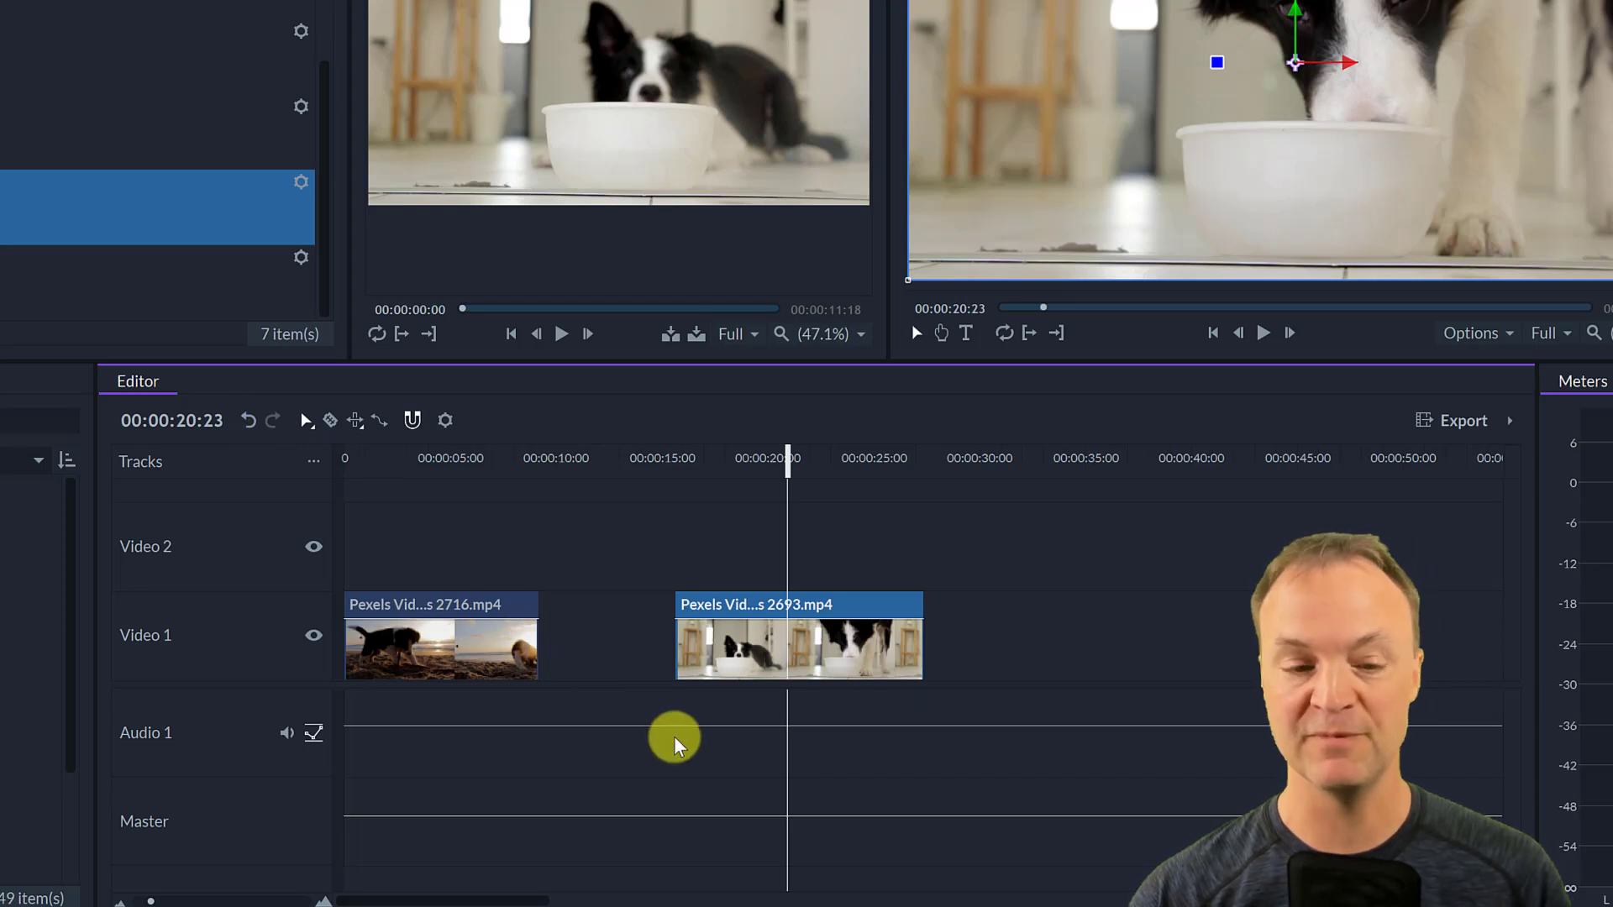
key(ctrl+z)
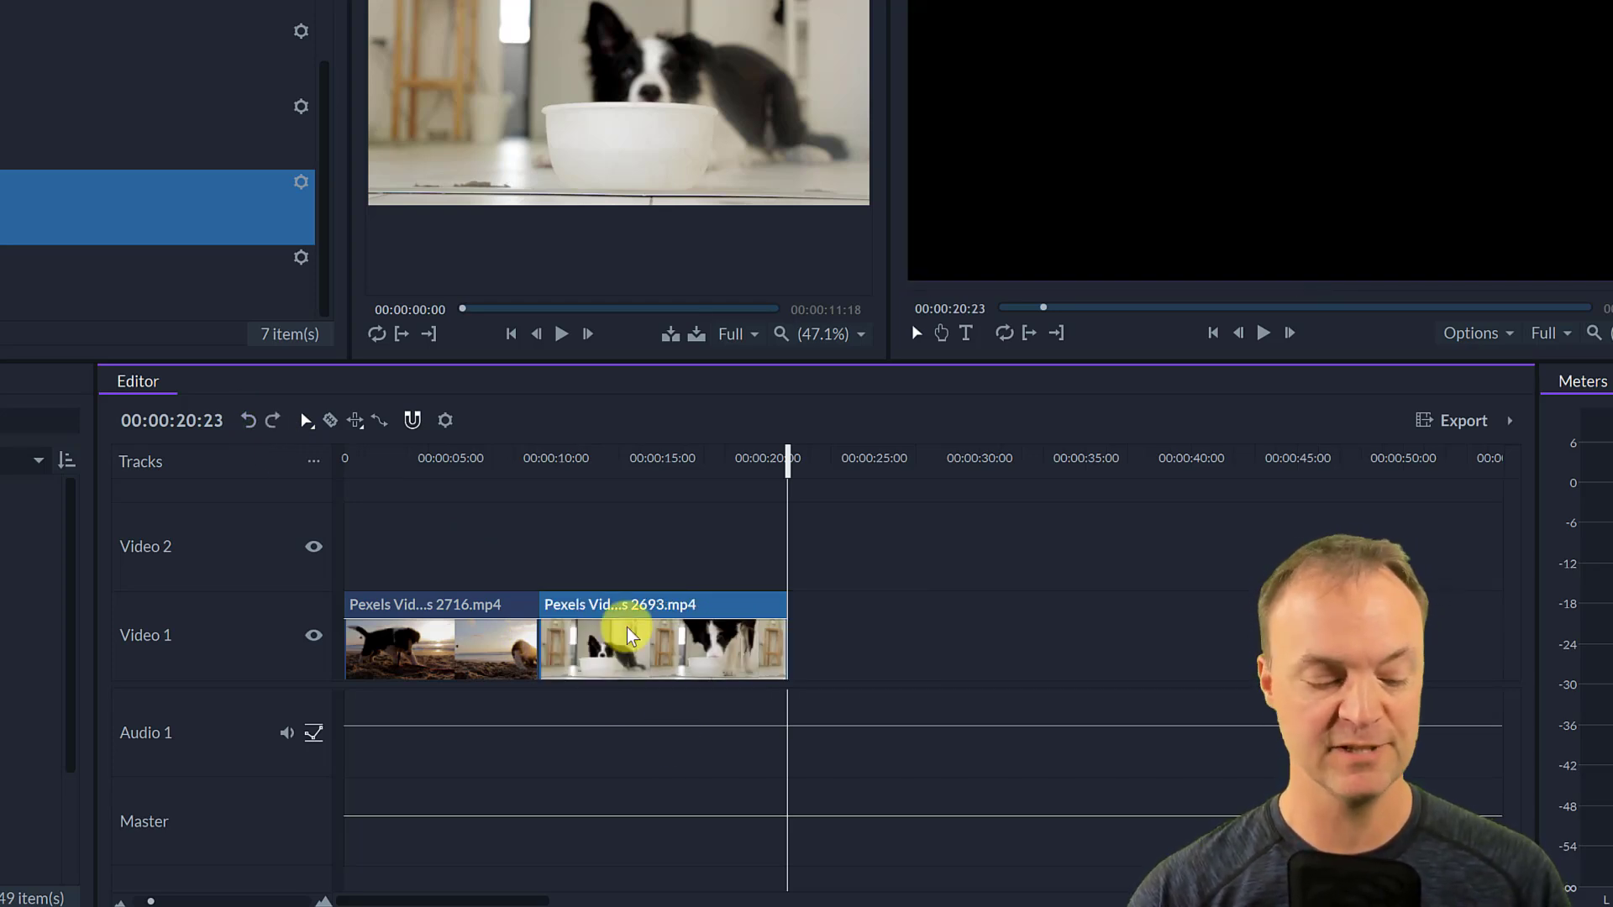
key(ctrl+y)
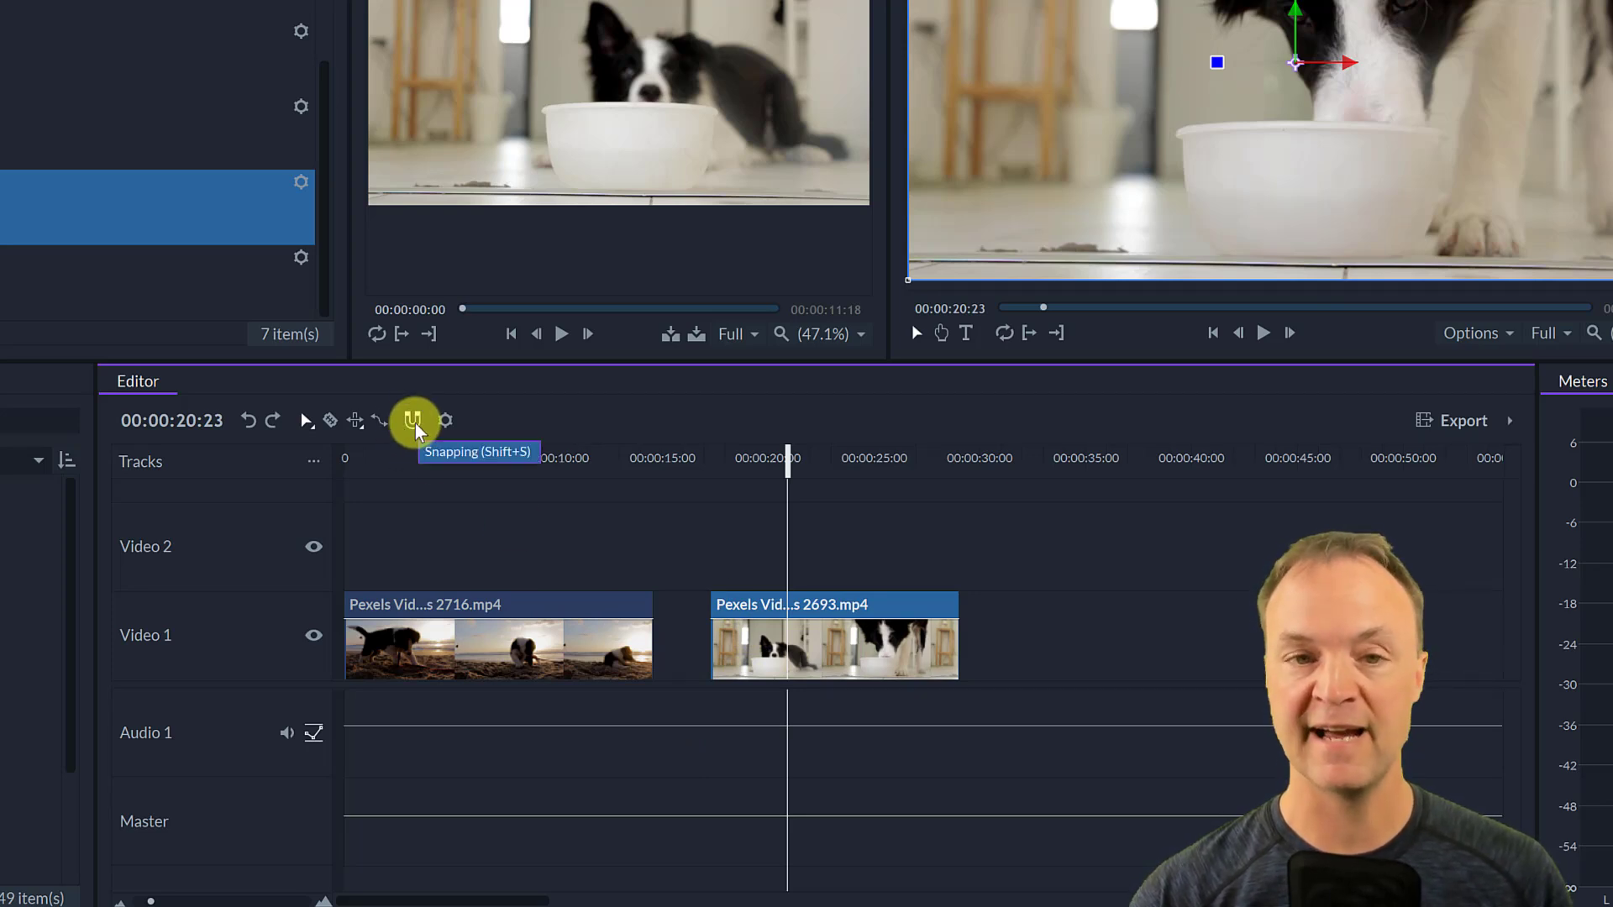
- Move Pexels Videos 2693.mp4 with snapping off, butt it against Pexels Videos 2716.mp4 with snapping on, and pull it back slightly
drag(821, 641, 762, 637)
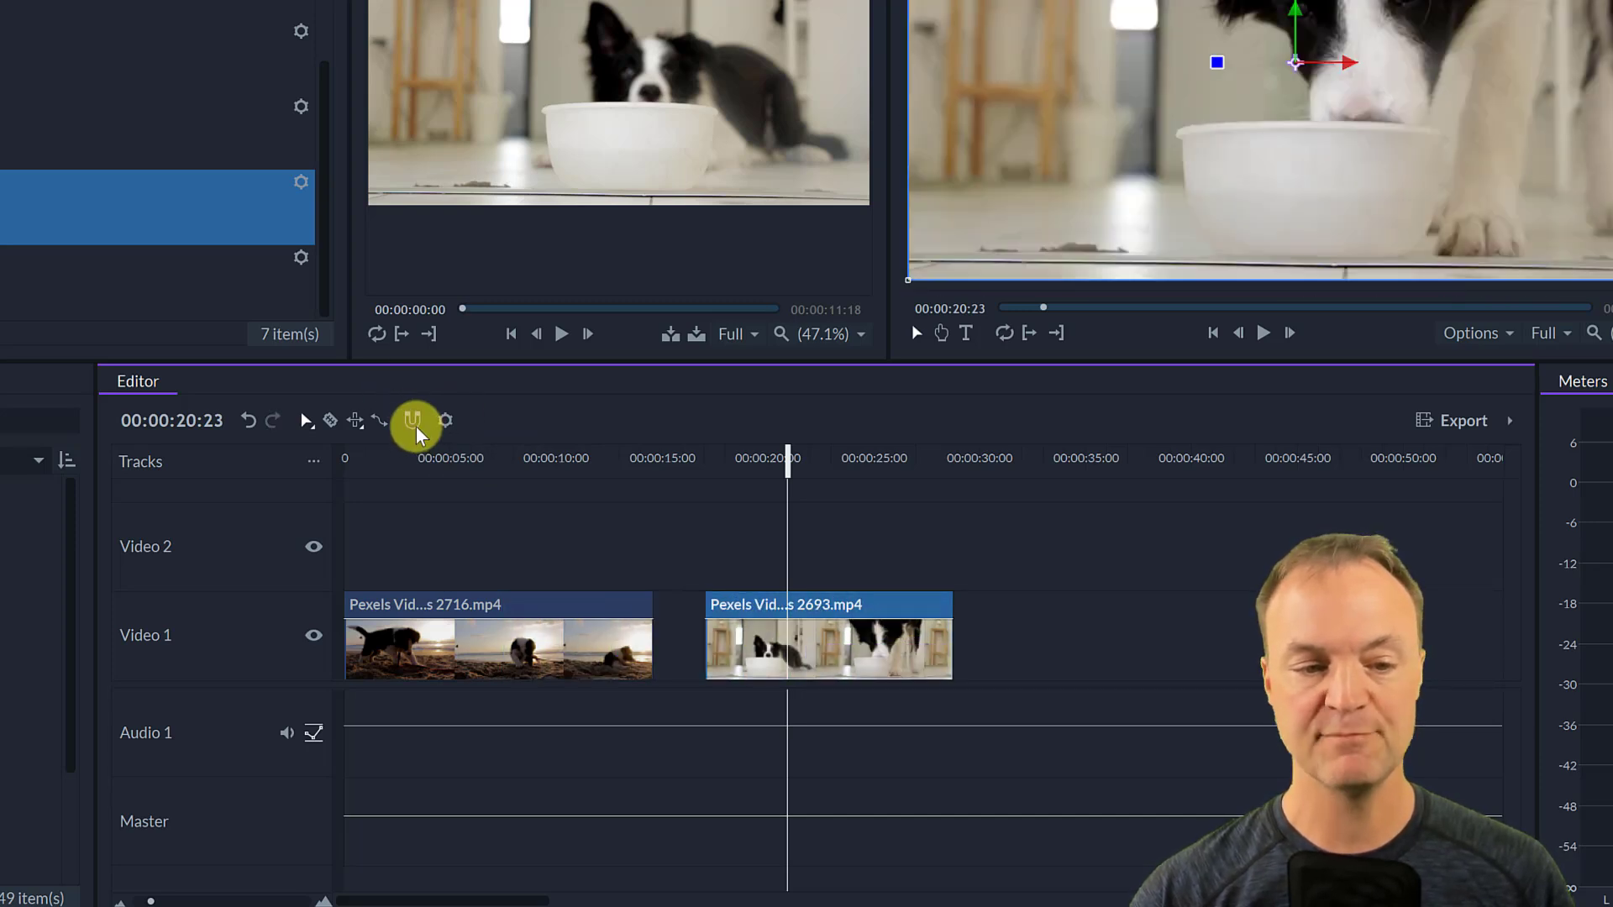
drag(824, 644, 787, 652)
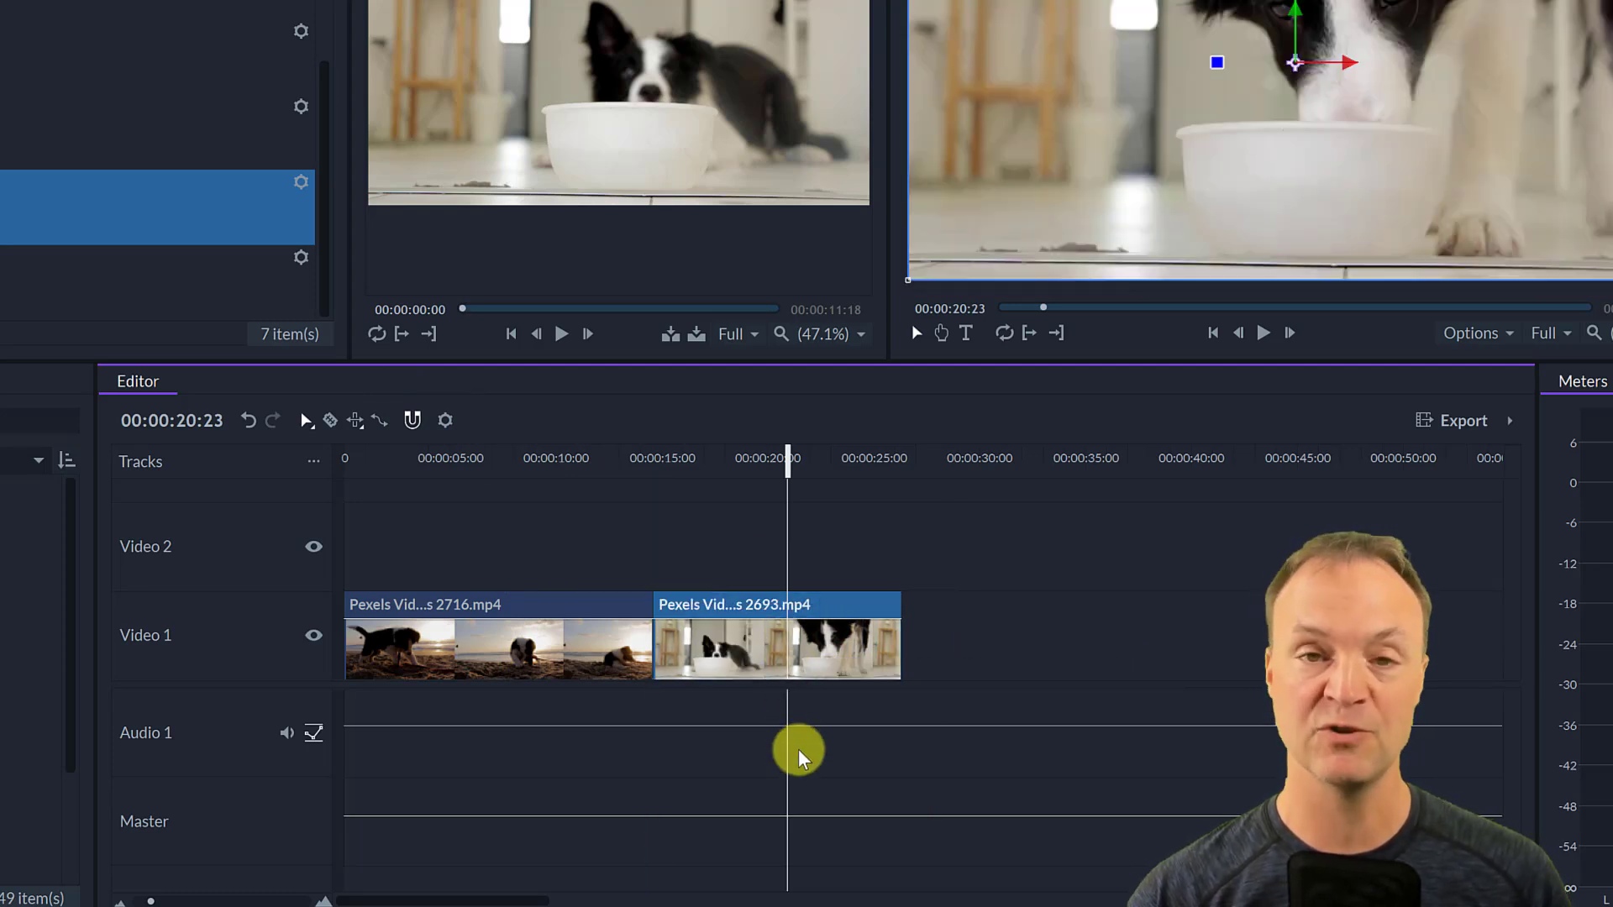
drag(707, 640, 732, 642)
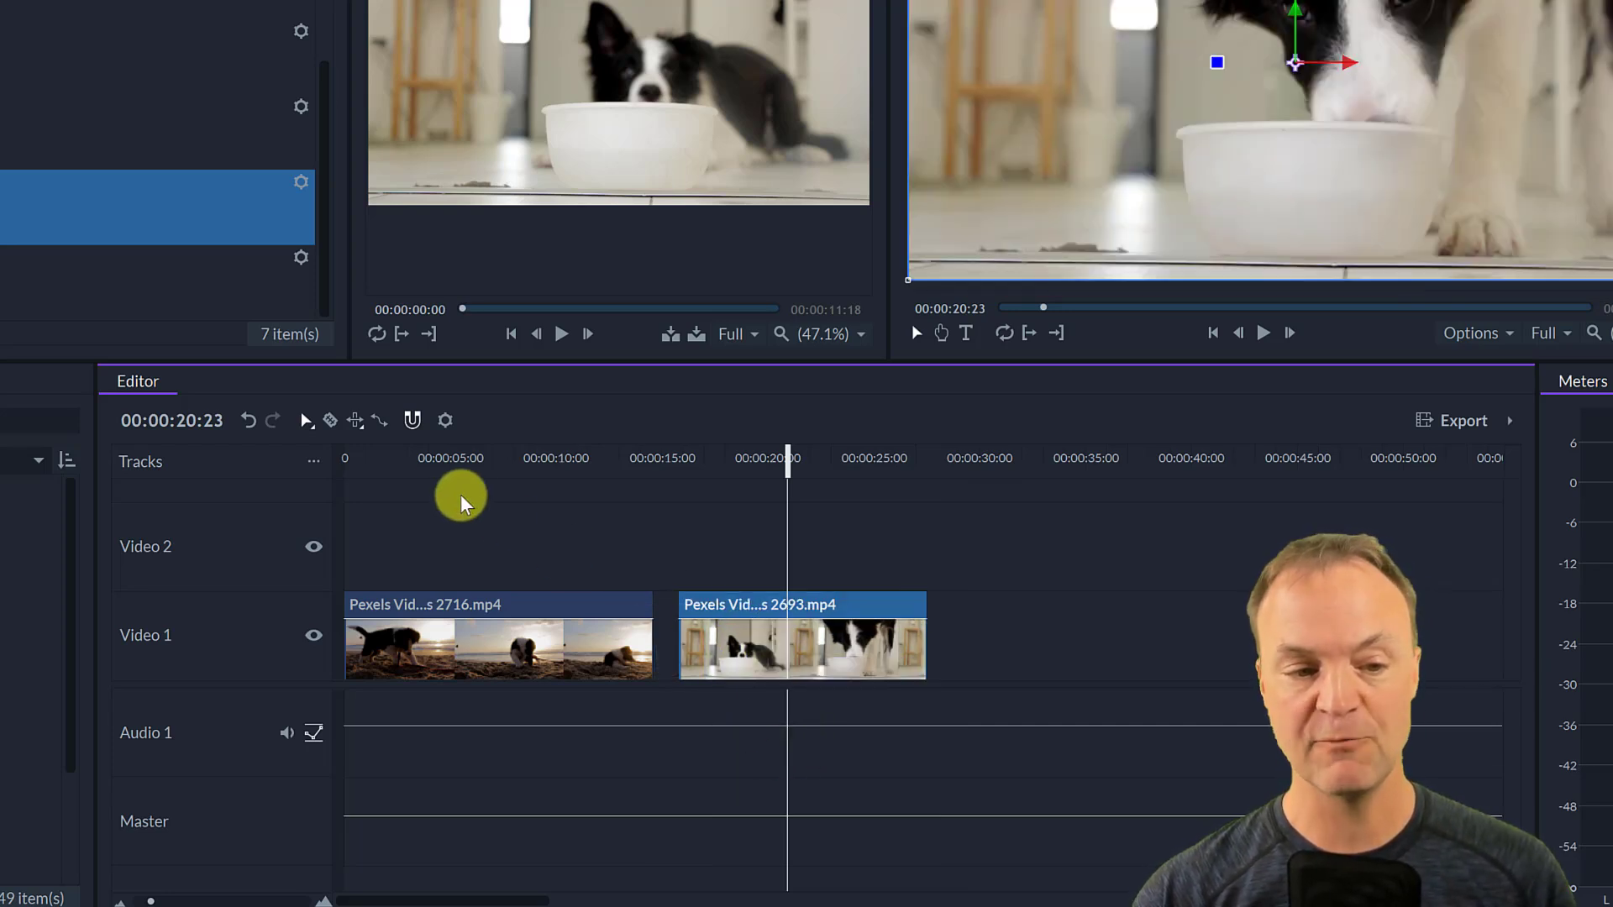
- With the Slide Tool, slide Pexels Videos 2693.mp4 over Pexels Videos 2716.mp4 to about 00:00:09, and back to the clip's full end
click(356, 431)
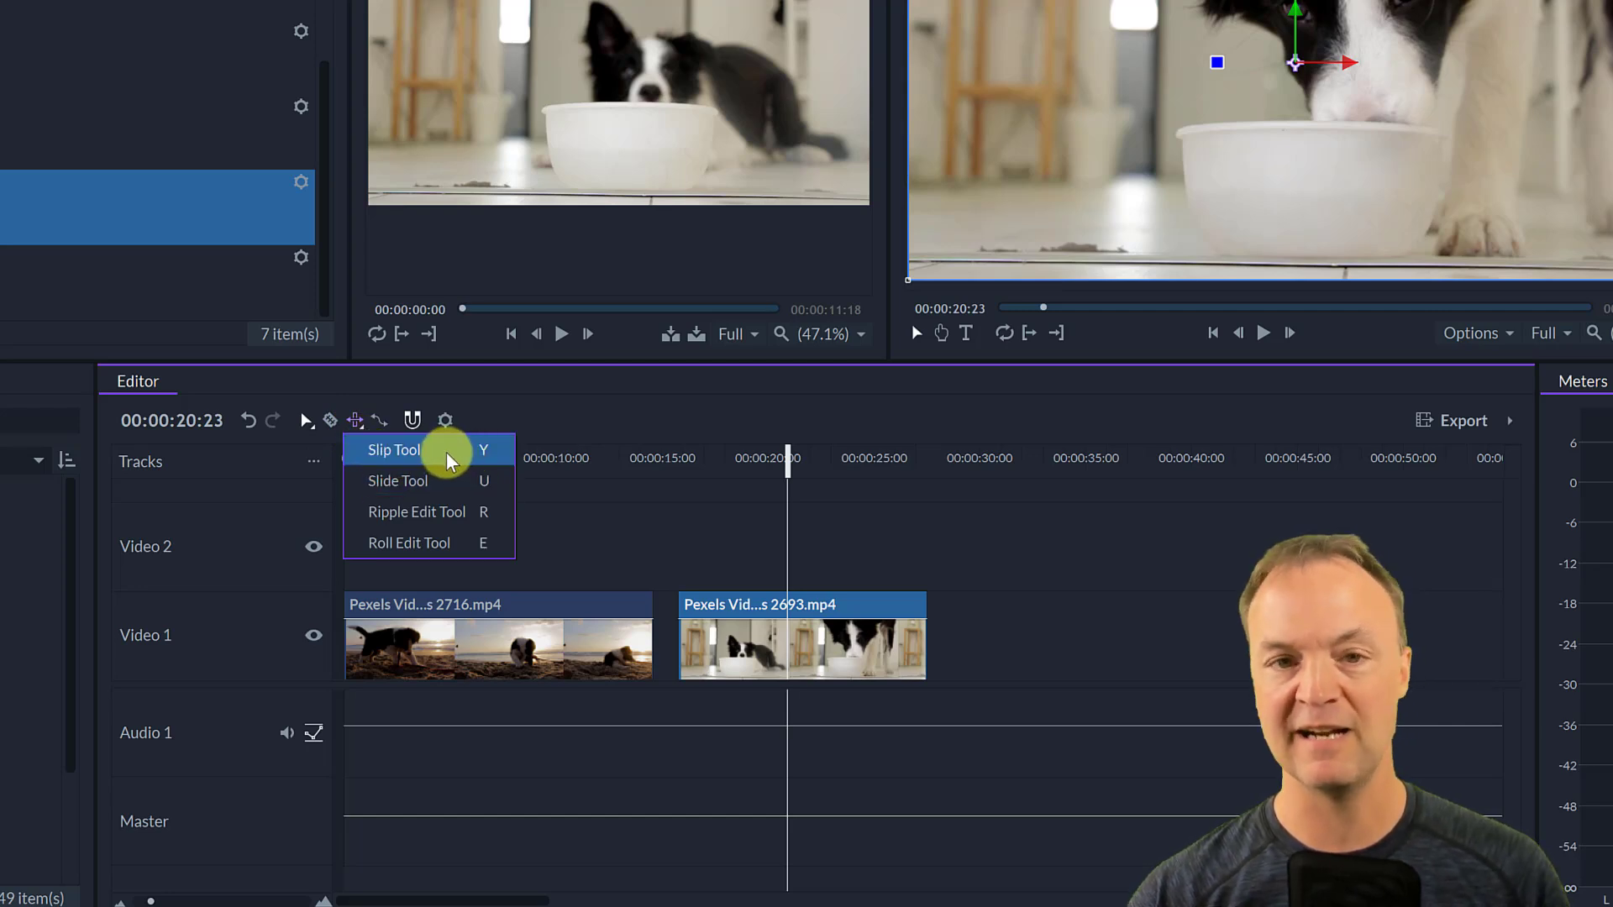
click(398, 481)
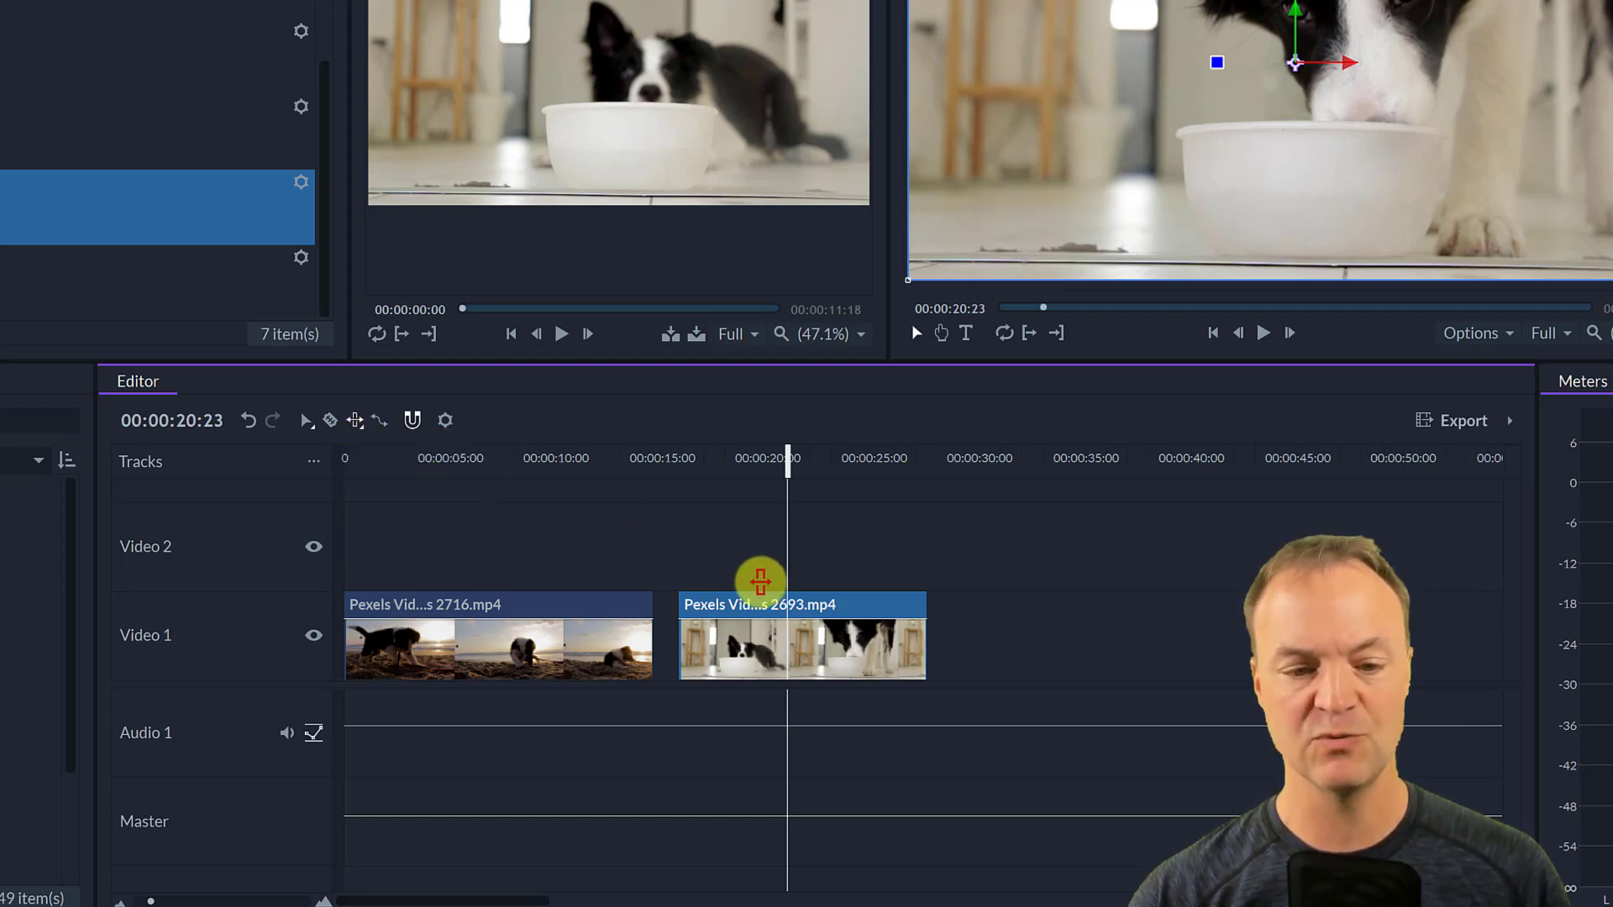
drag(735, 647, 677, 766)
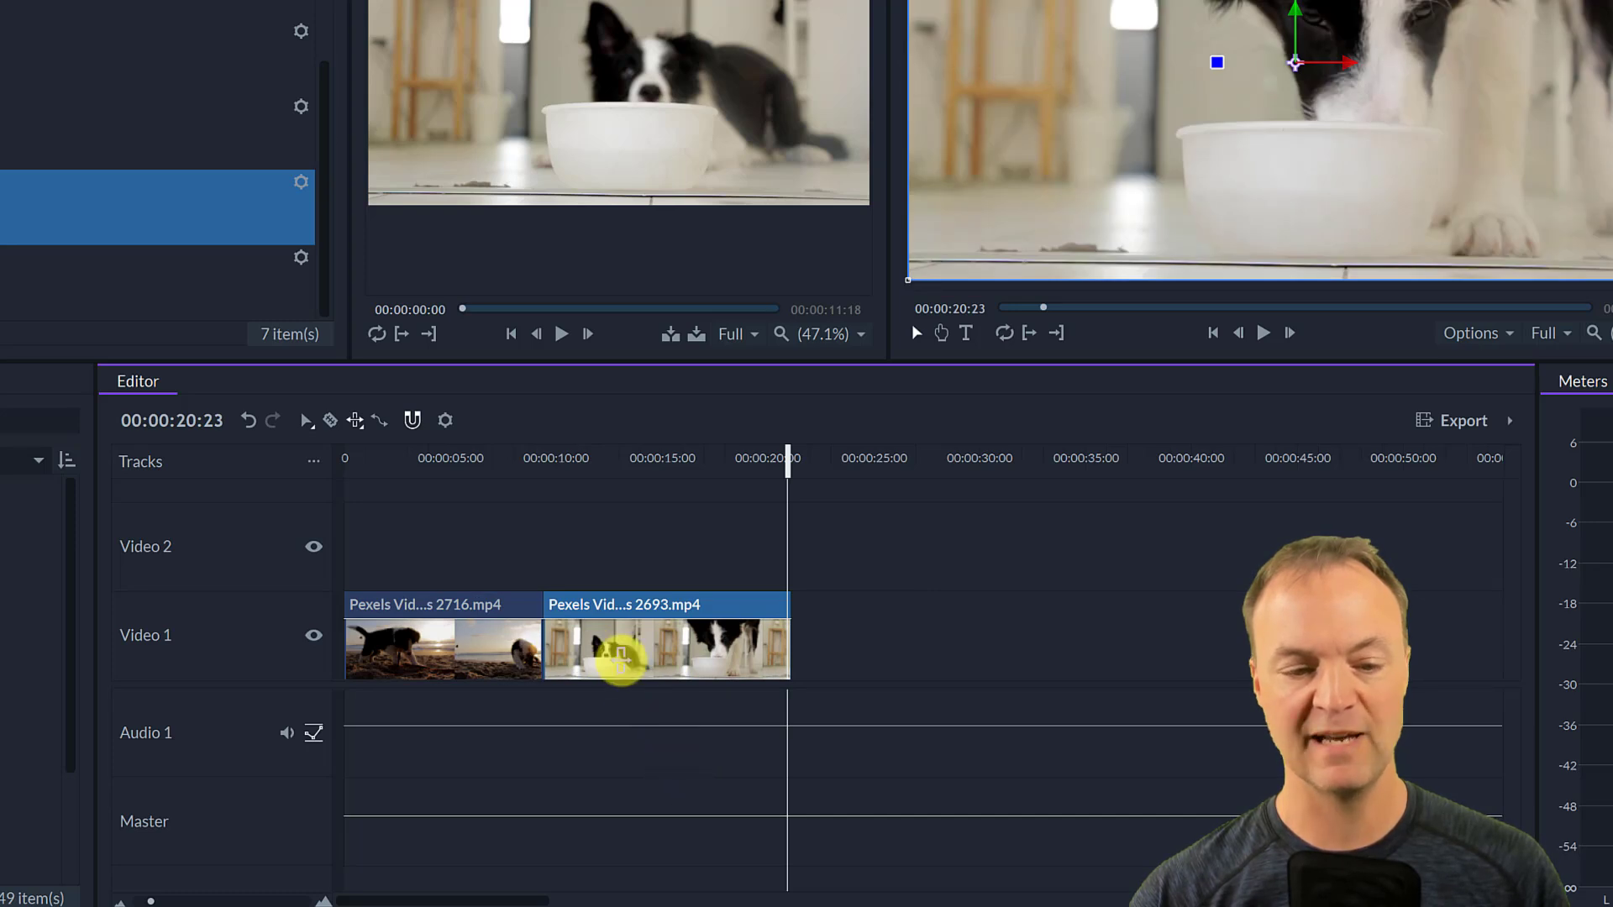
drag(612, 648, 867, 669)
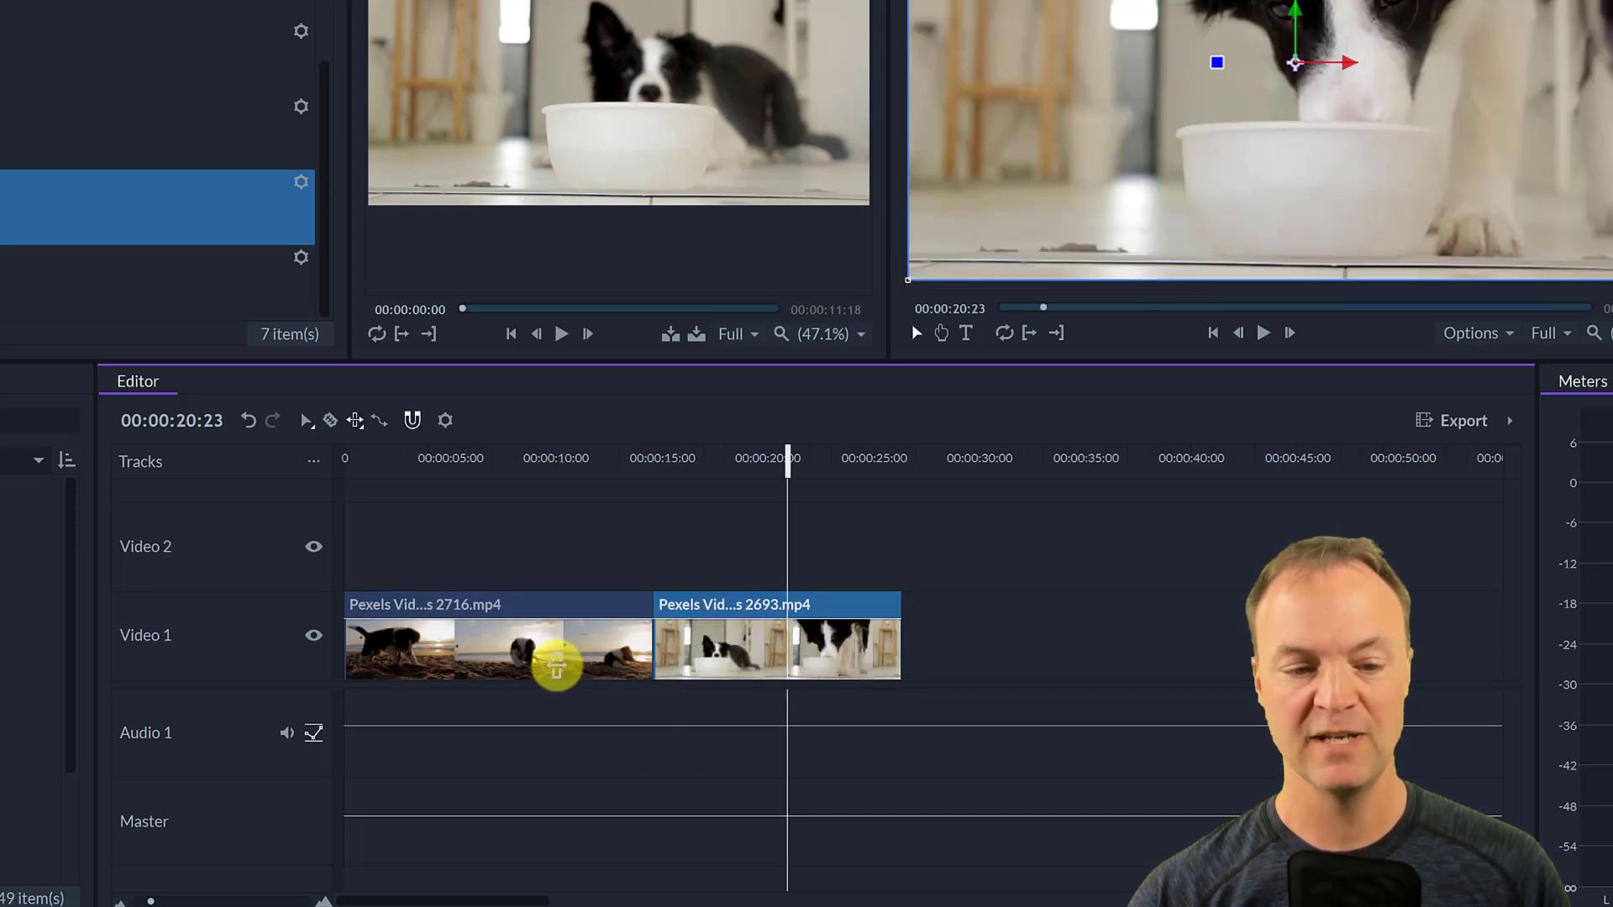
- Split Pexels Videos 2716.mp4 at 00:00:05:04 and 00:00:08:02, and move the playhead to 00:00:10:11
click(330, 422)
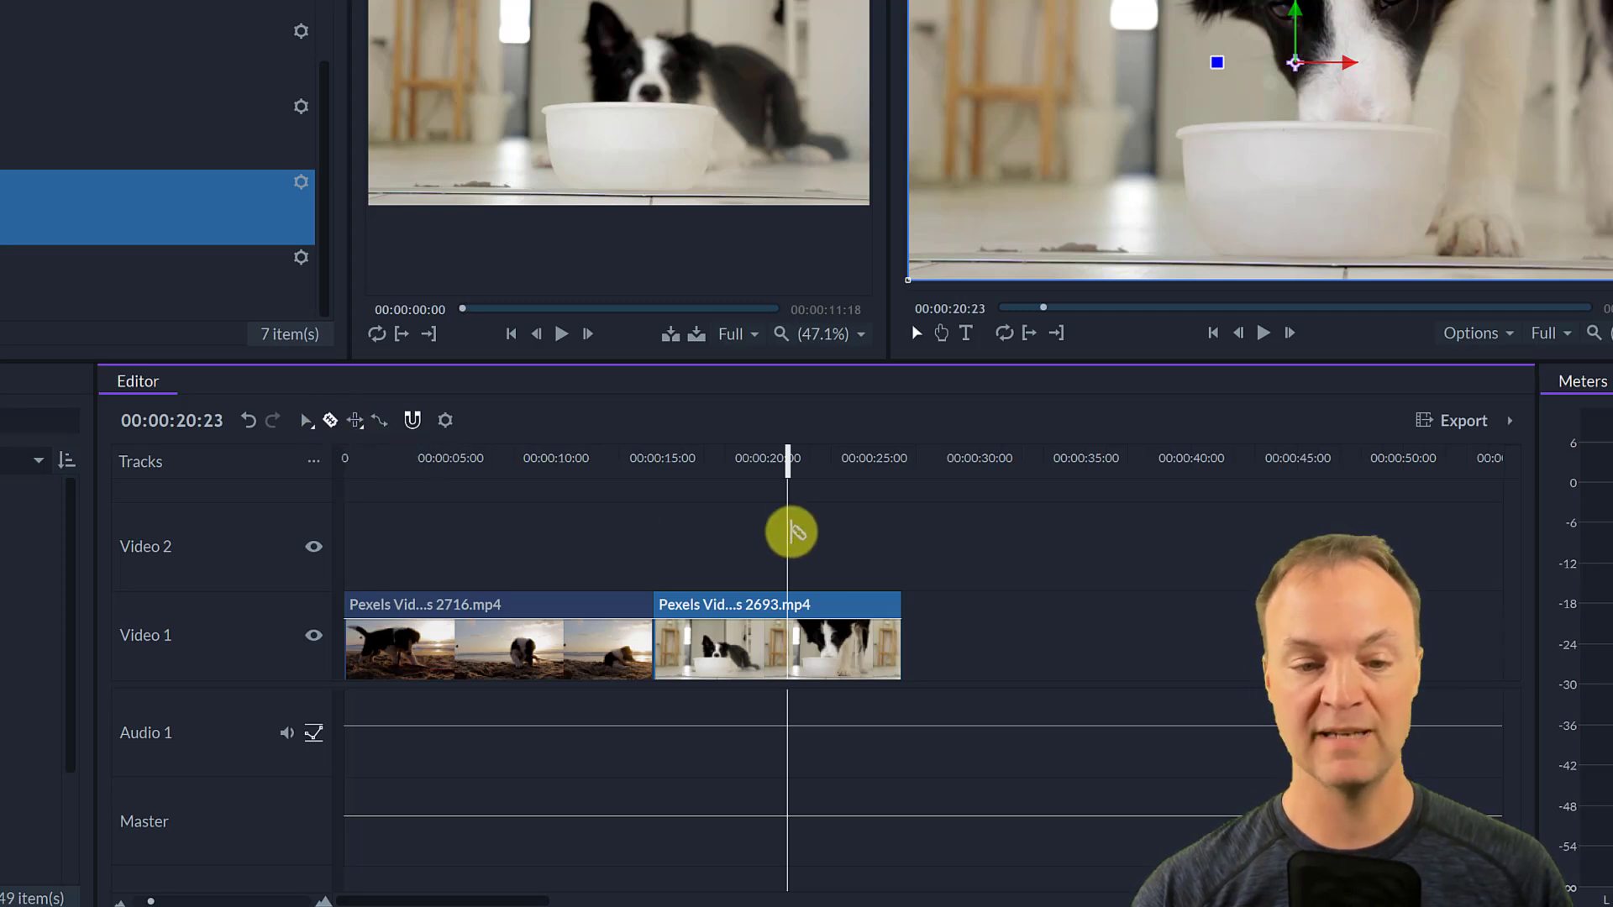
drag(773, 468, 454, 469)
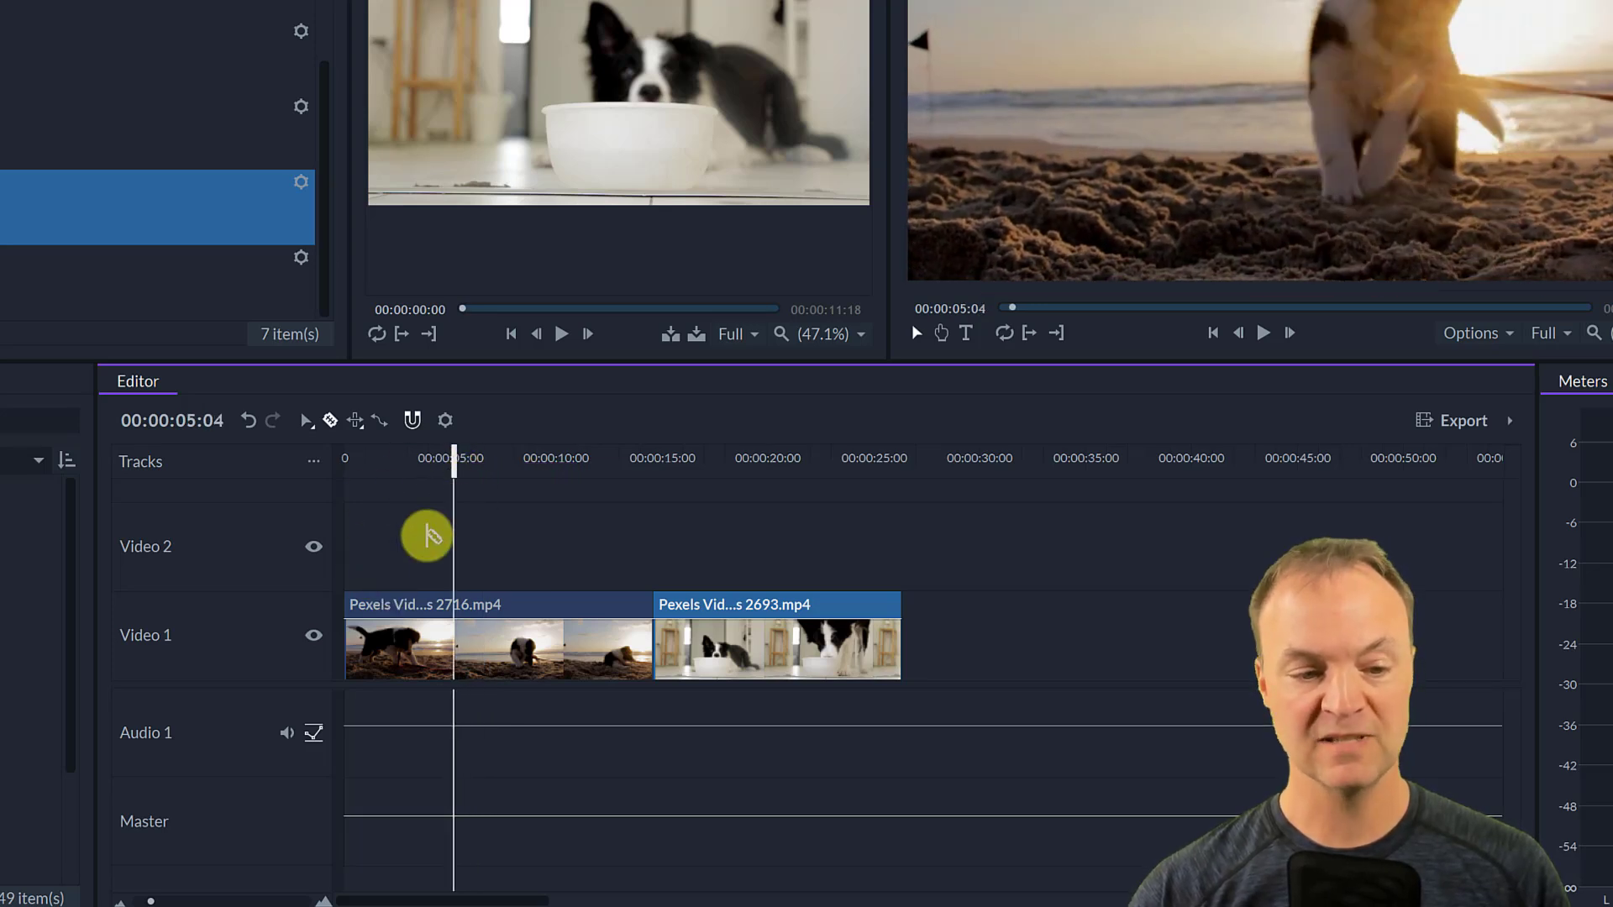
click(458, 646)
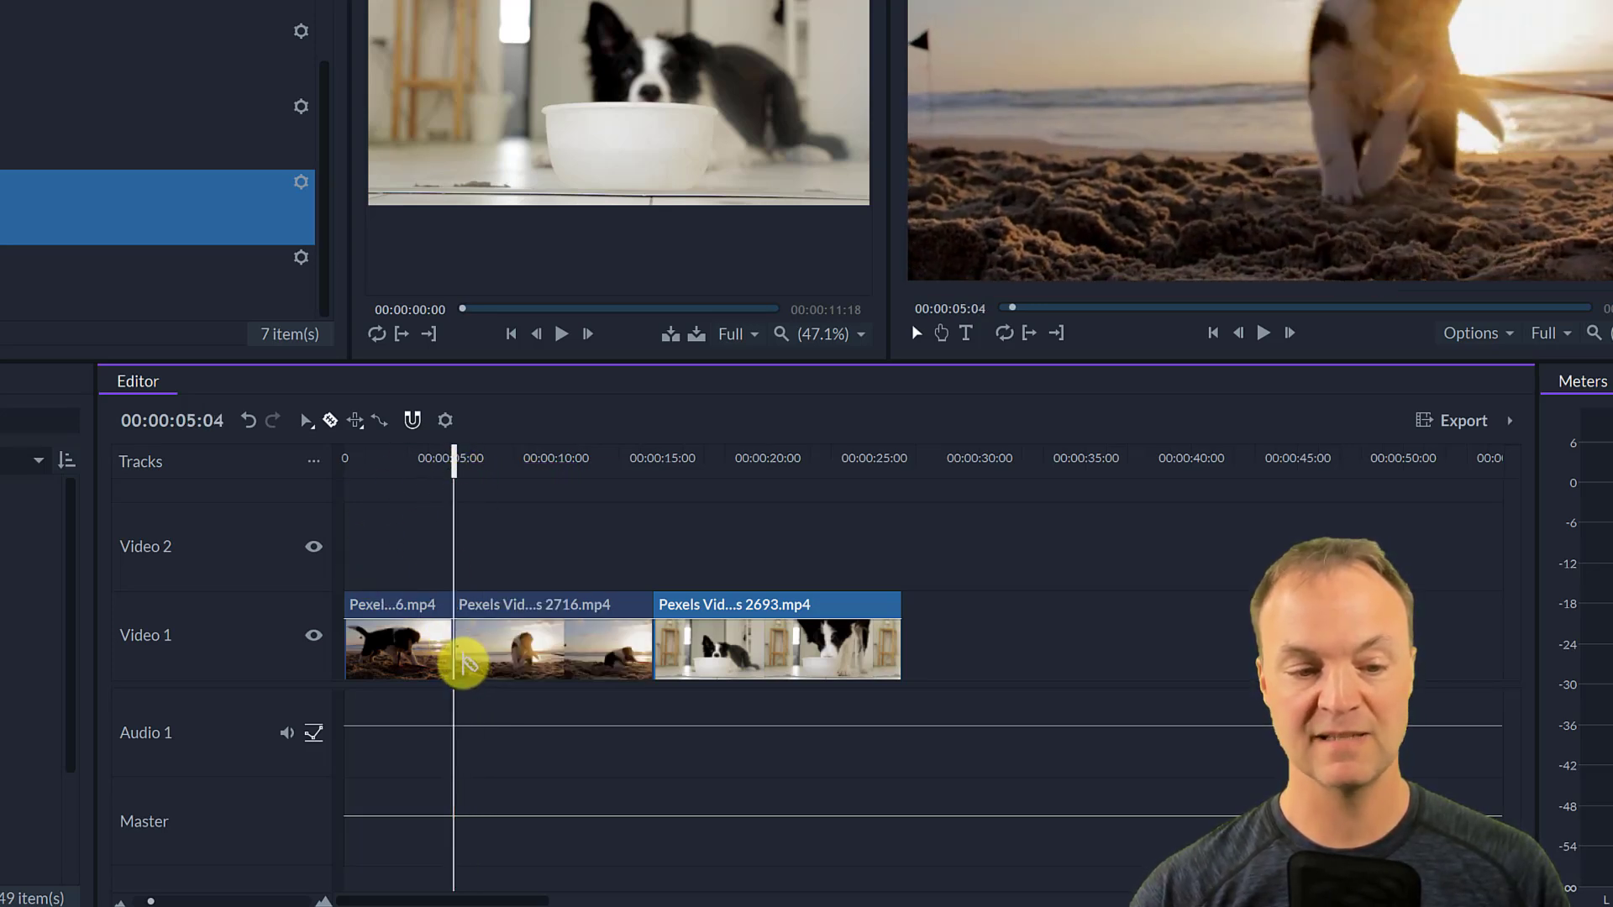
drag(462, 459, 515, 462)
click(521, 658)
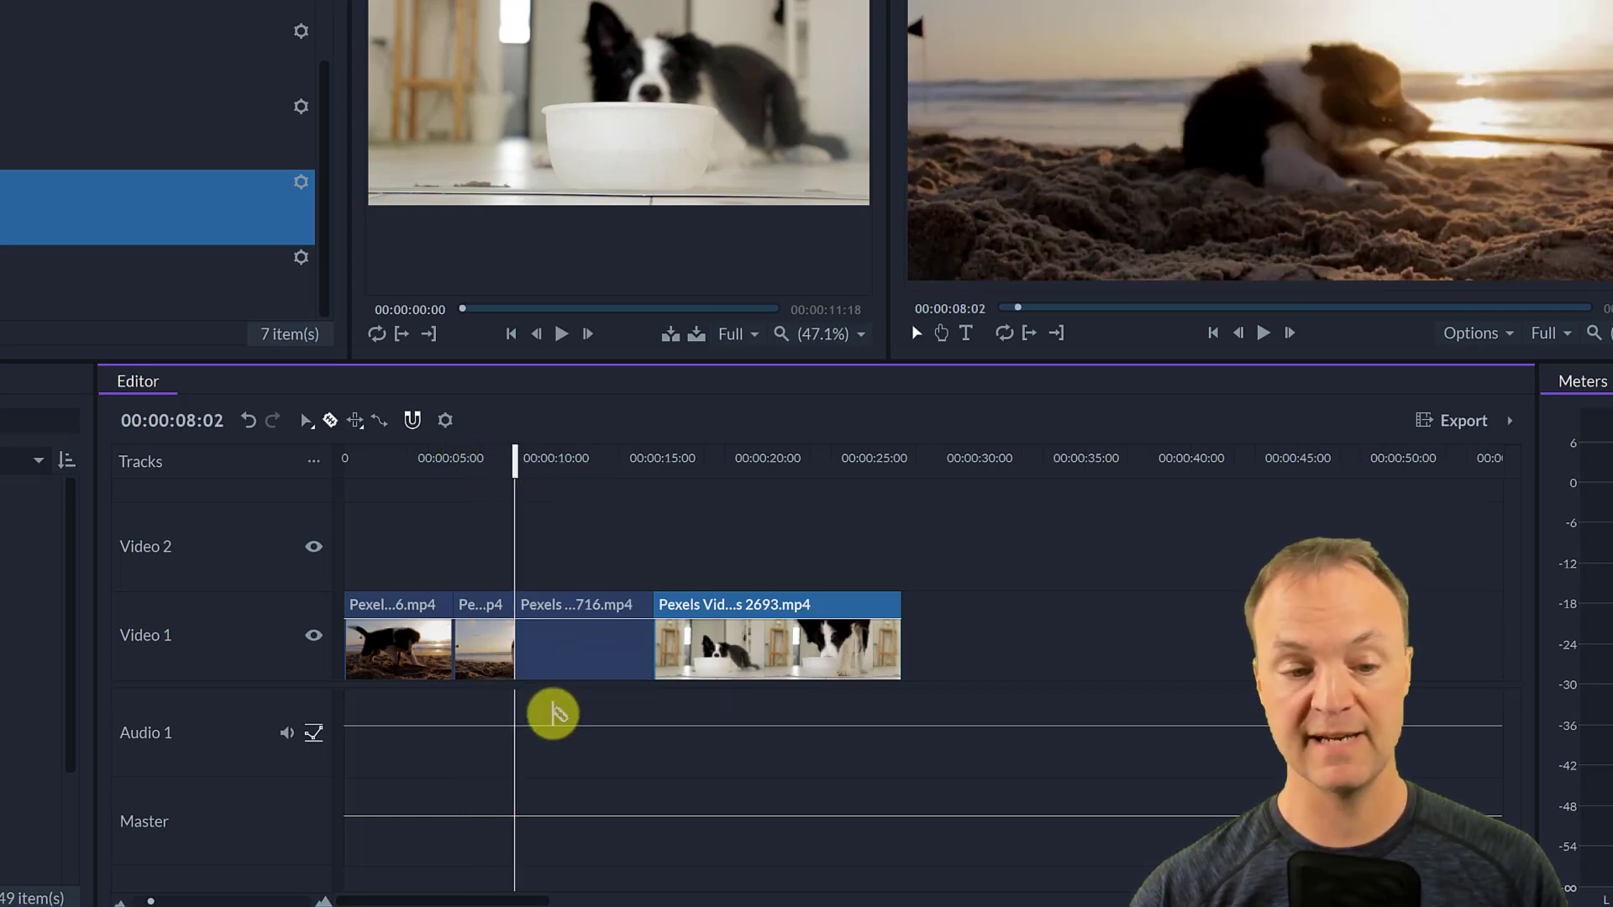
drag(515, 468, 565, 472)
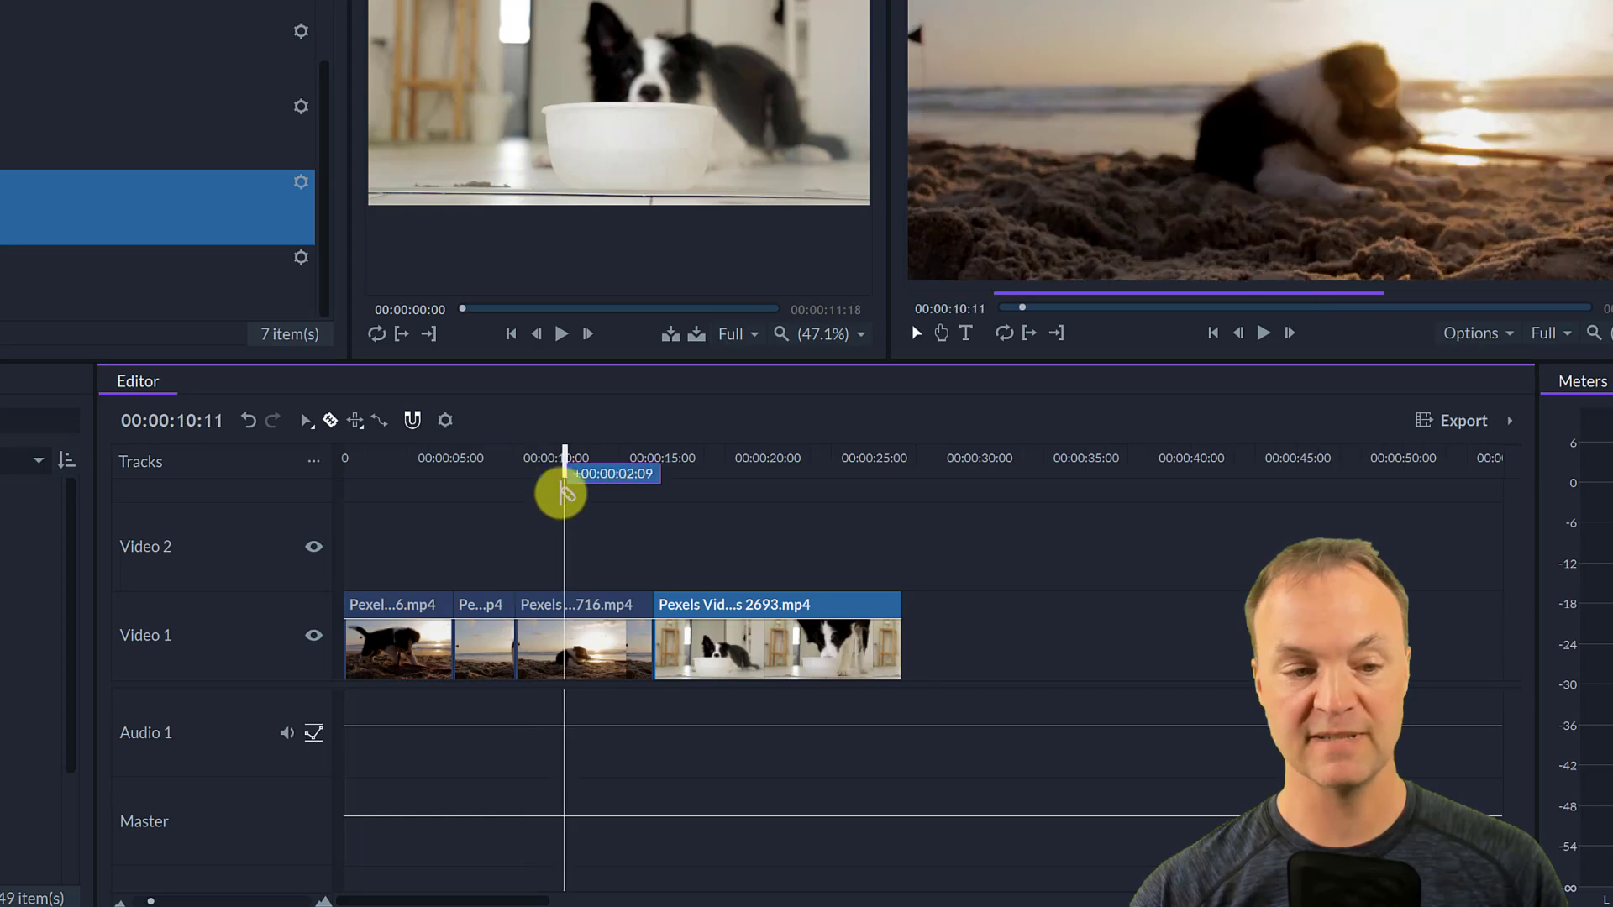
- Using the Selection Tool, lift the middle Pexels Videos 2716 segment to Video 2 and return it to its gap on Video 1
click(313, 421)
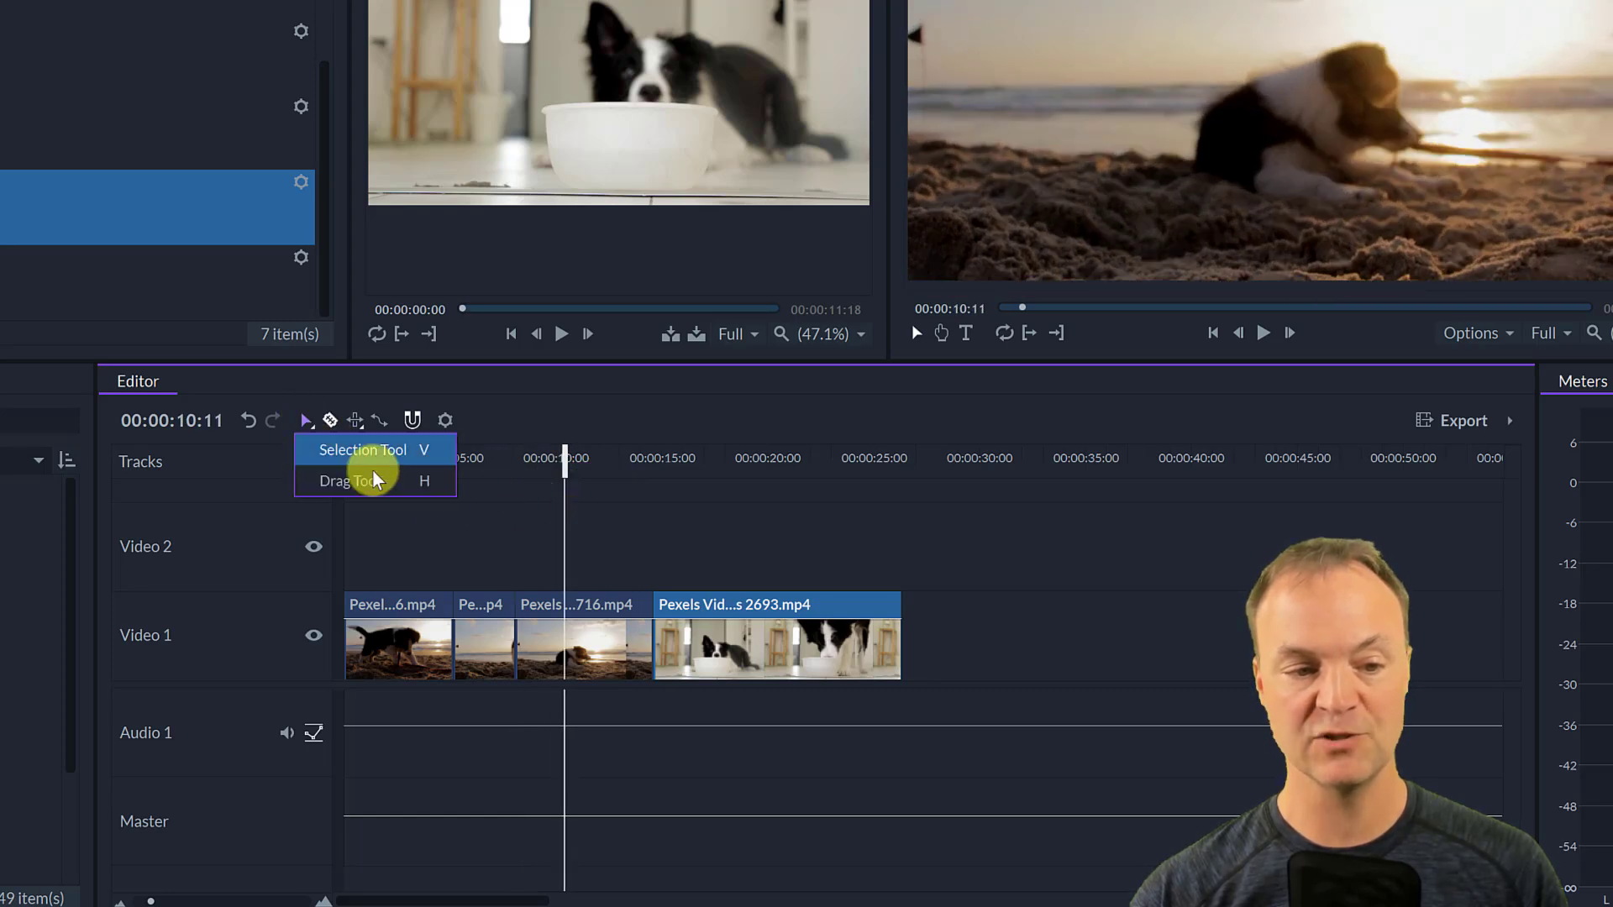
click(369, 464)
drag(487, 648, 660, 565)
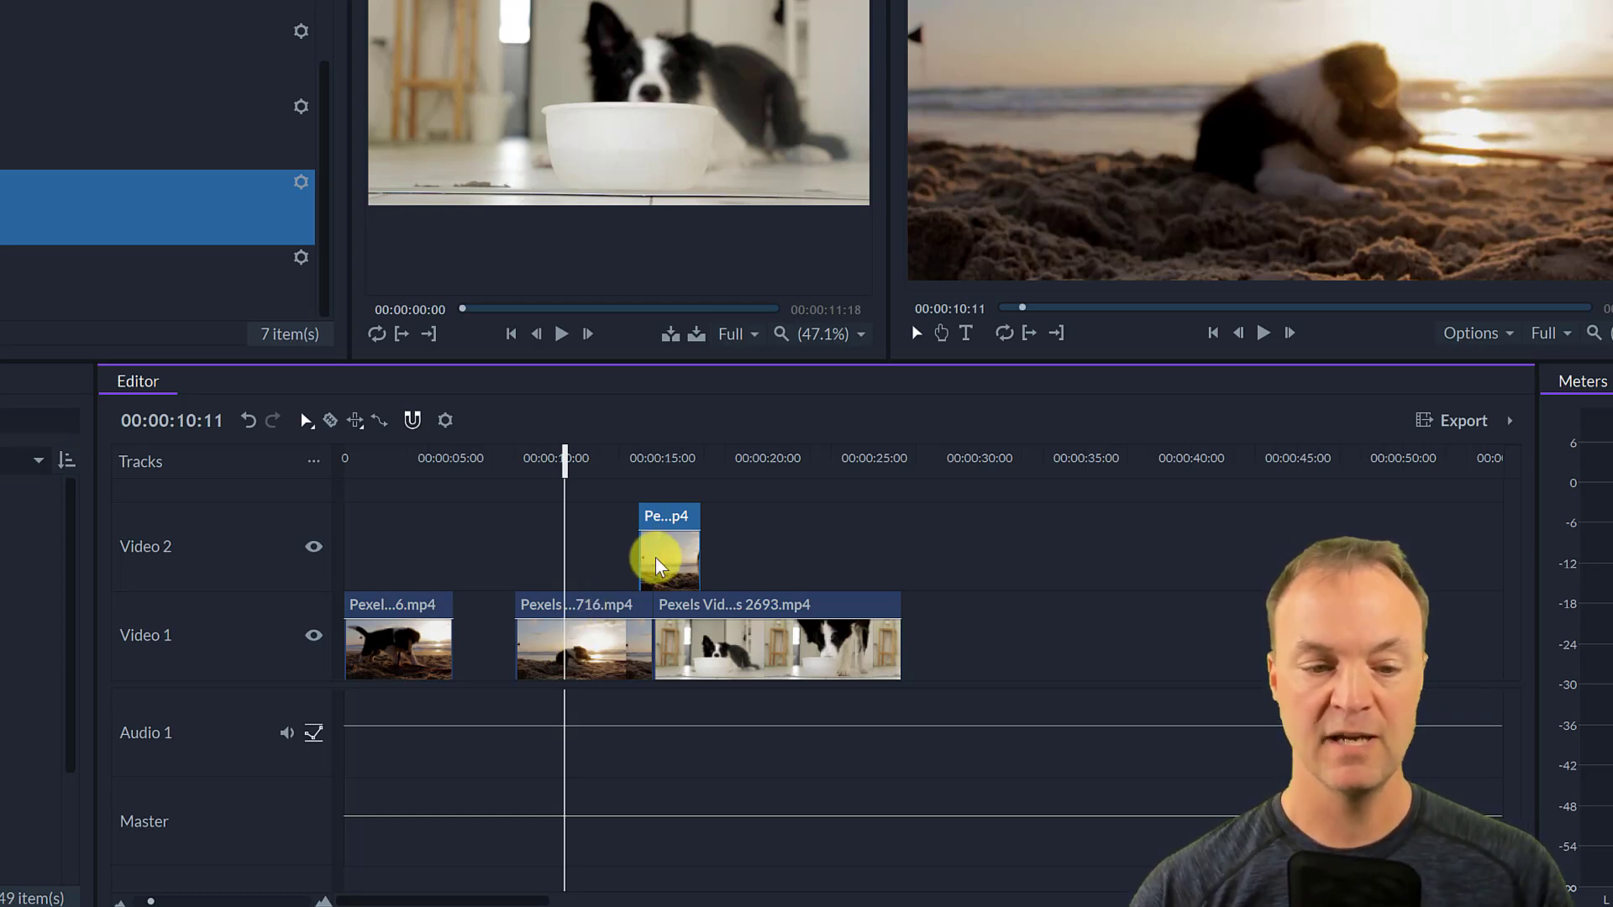
drag(657, 565, 484, 643)
- Remove the middle Pexels Videos 2716 segment and move the following clips on Video 1 to close the gaps
drag(558, 462, 439, 487)
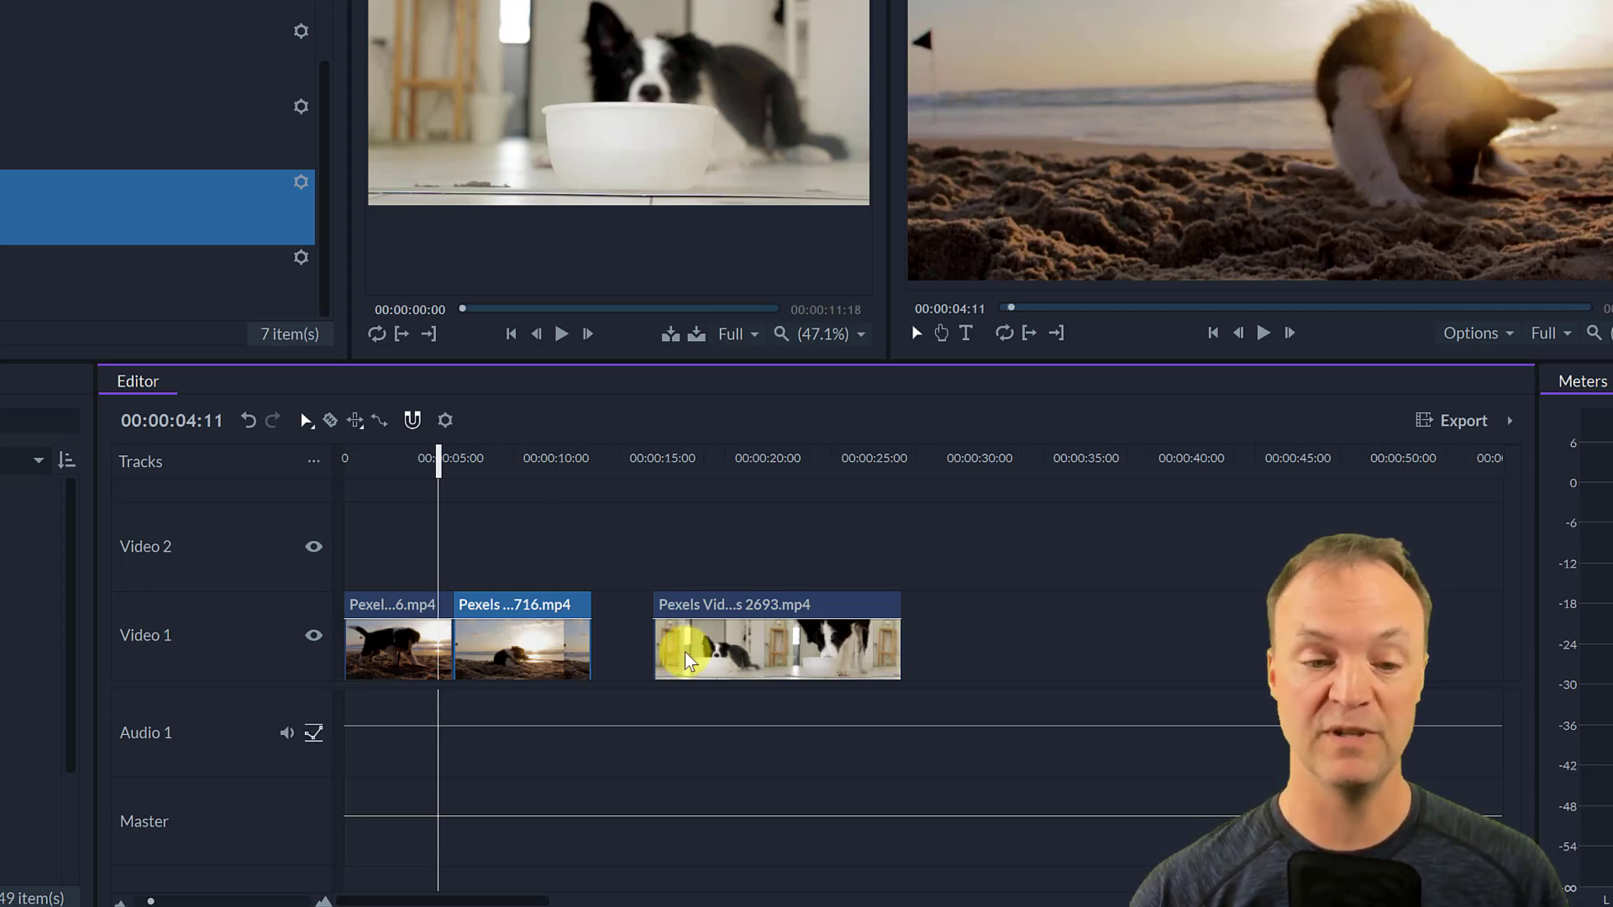
drag(695, 658, 650, 681)
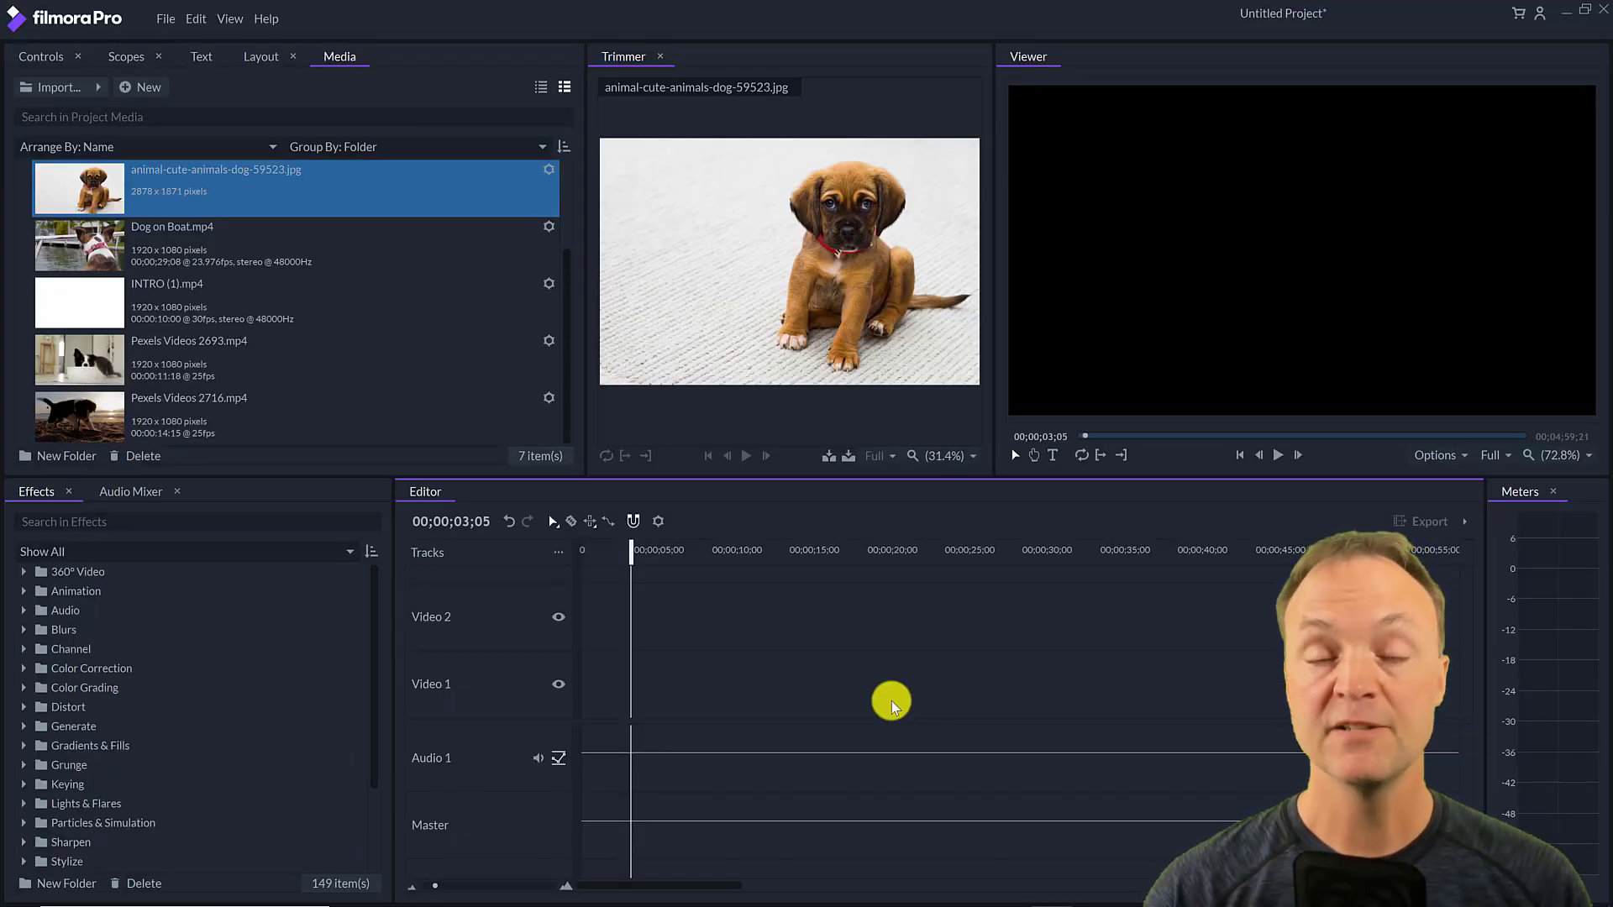
- Add 678598007.mp4 at the start of Video 1 and match the sequence settings to the clip
scroll(178, 315, up, 2)
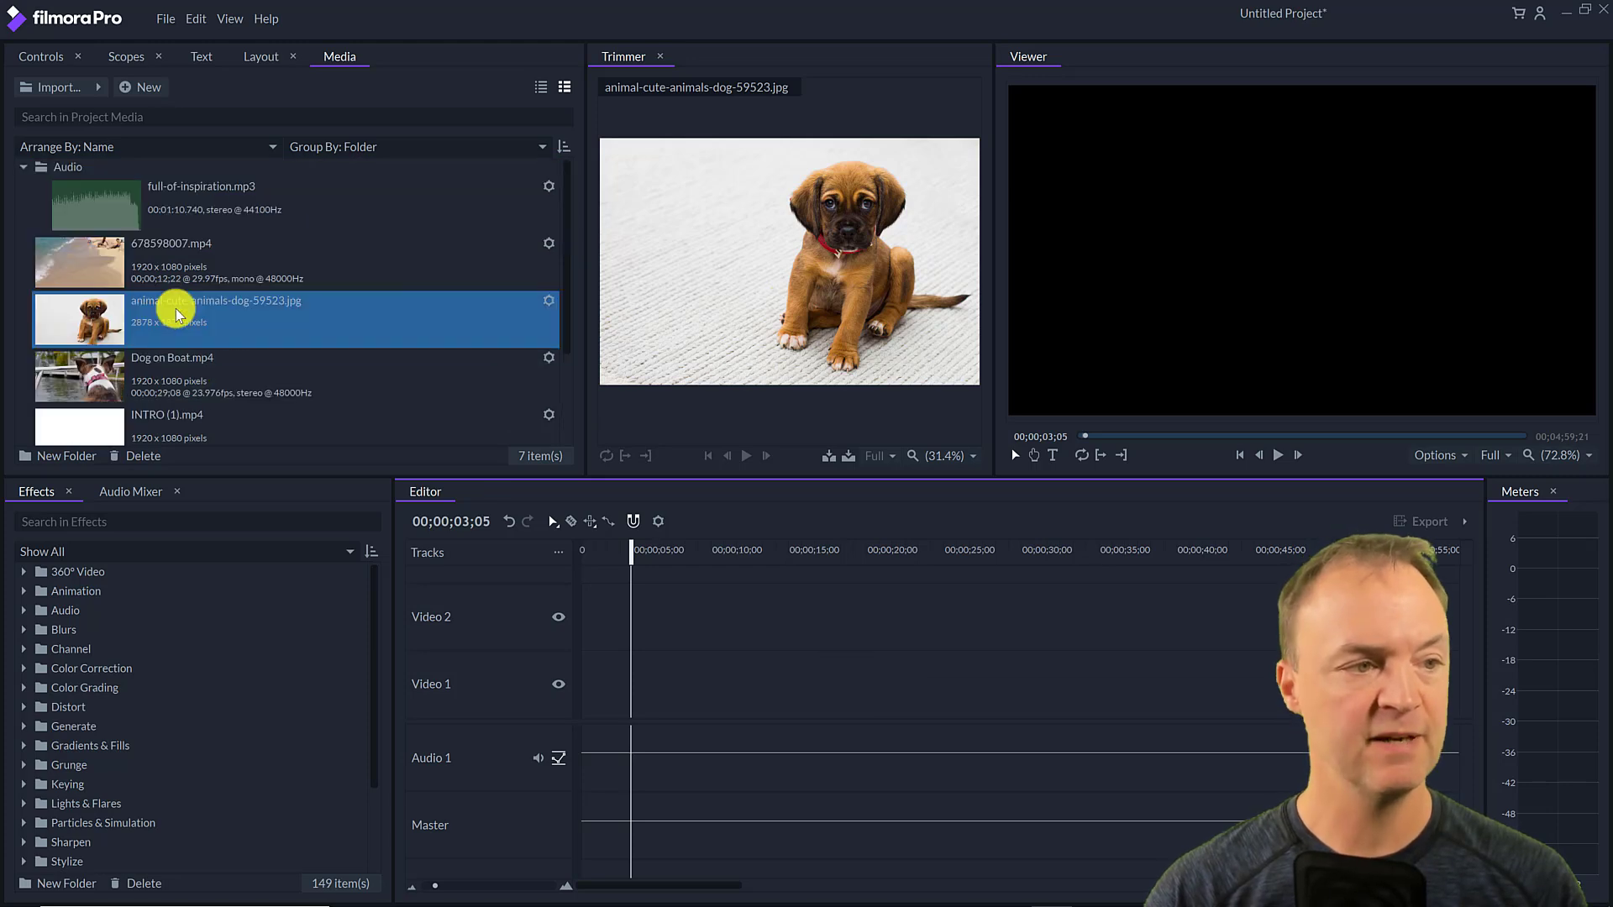
scroll(178, 314, down, 1)
scroll(169, 313, up, 1)
drag(161, 258, 571, 639)
drag(596, 685, 576, 682)
click(938, 502)
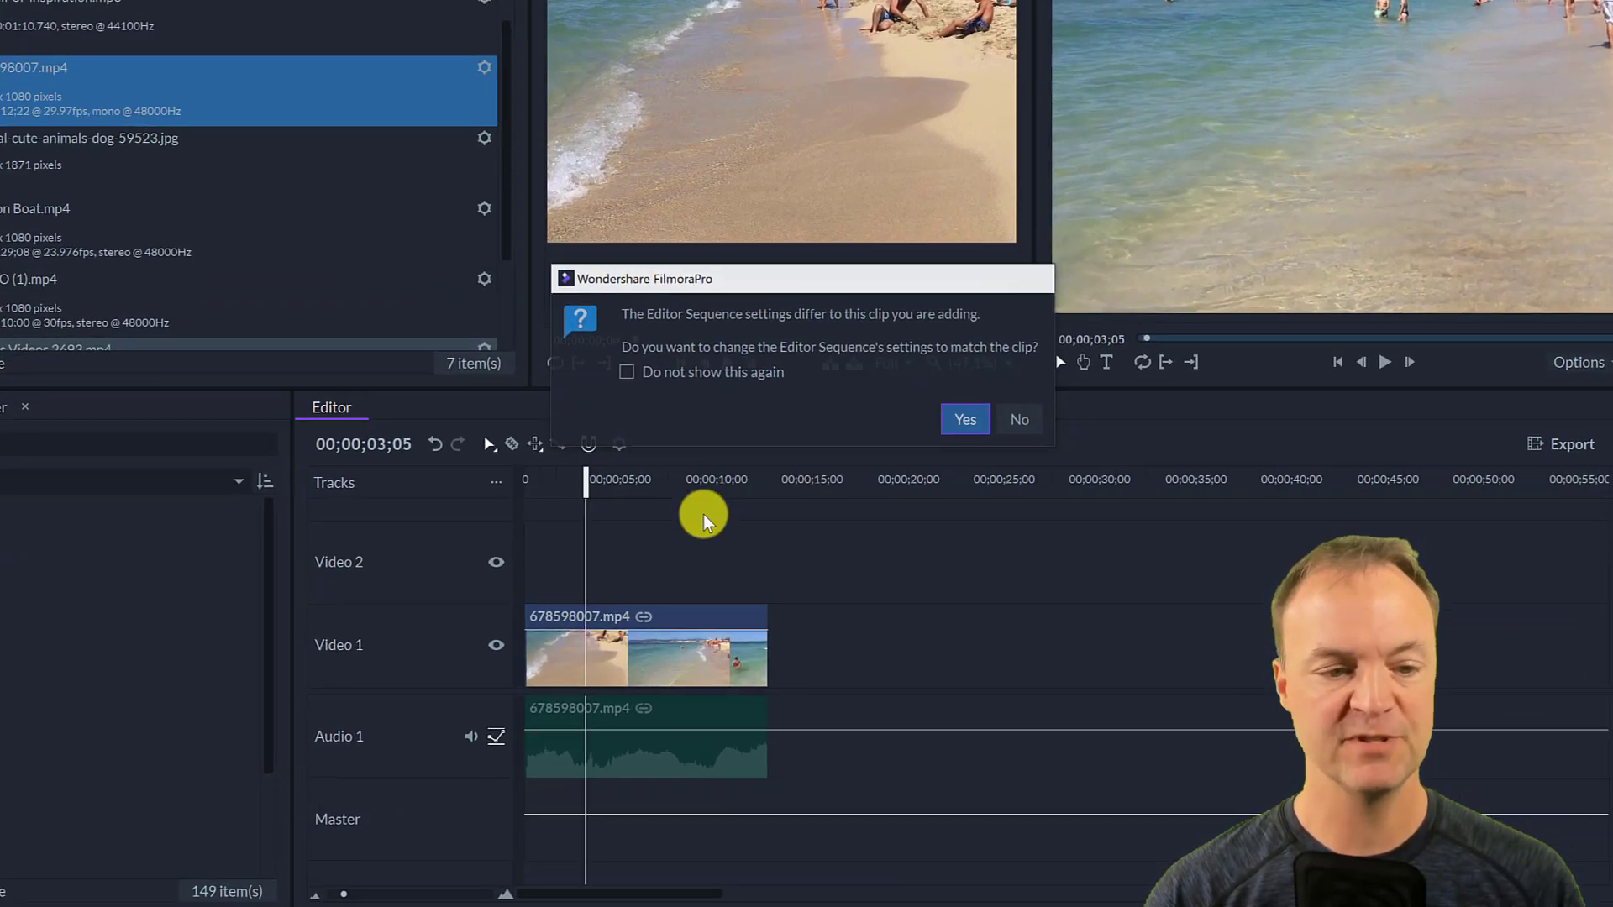
- Scrub through 678598007.mp4 and play back a short stretch from around five seconds to check its sound
drag(639, 555, 703, 563)
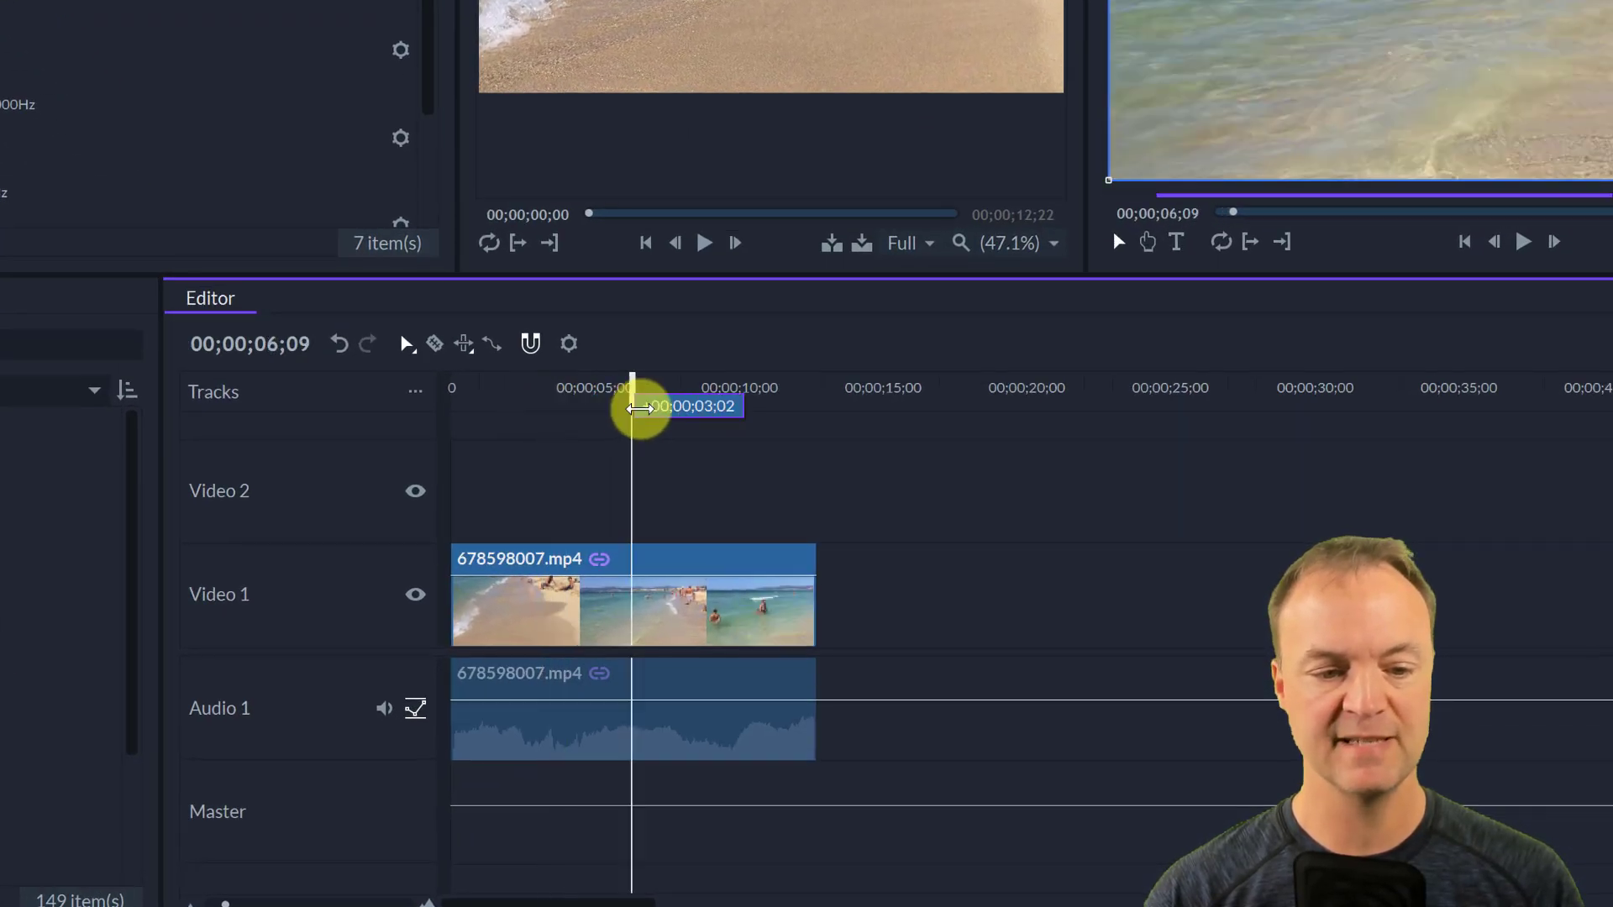
drag(640, 409, 591, 420)
click(1523, 243)
click(1523, 243)
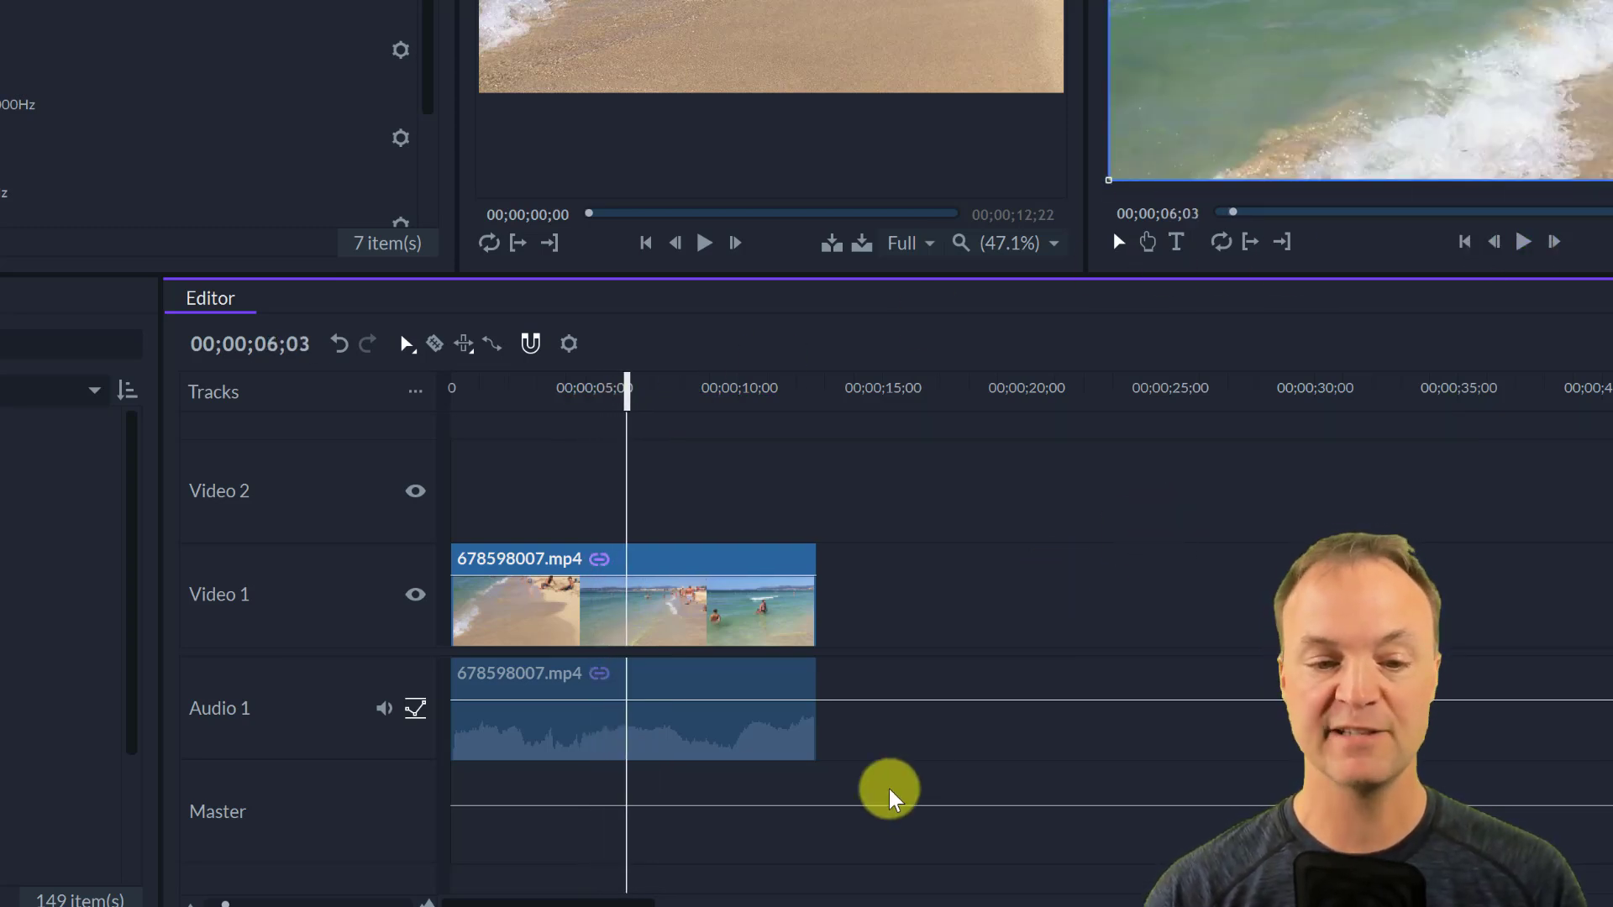
- Unlink the audio of 678598007.mp4 from its video, remove the audio and play back the remaining video
right_click(550, 728)
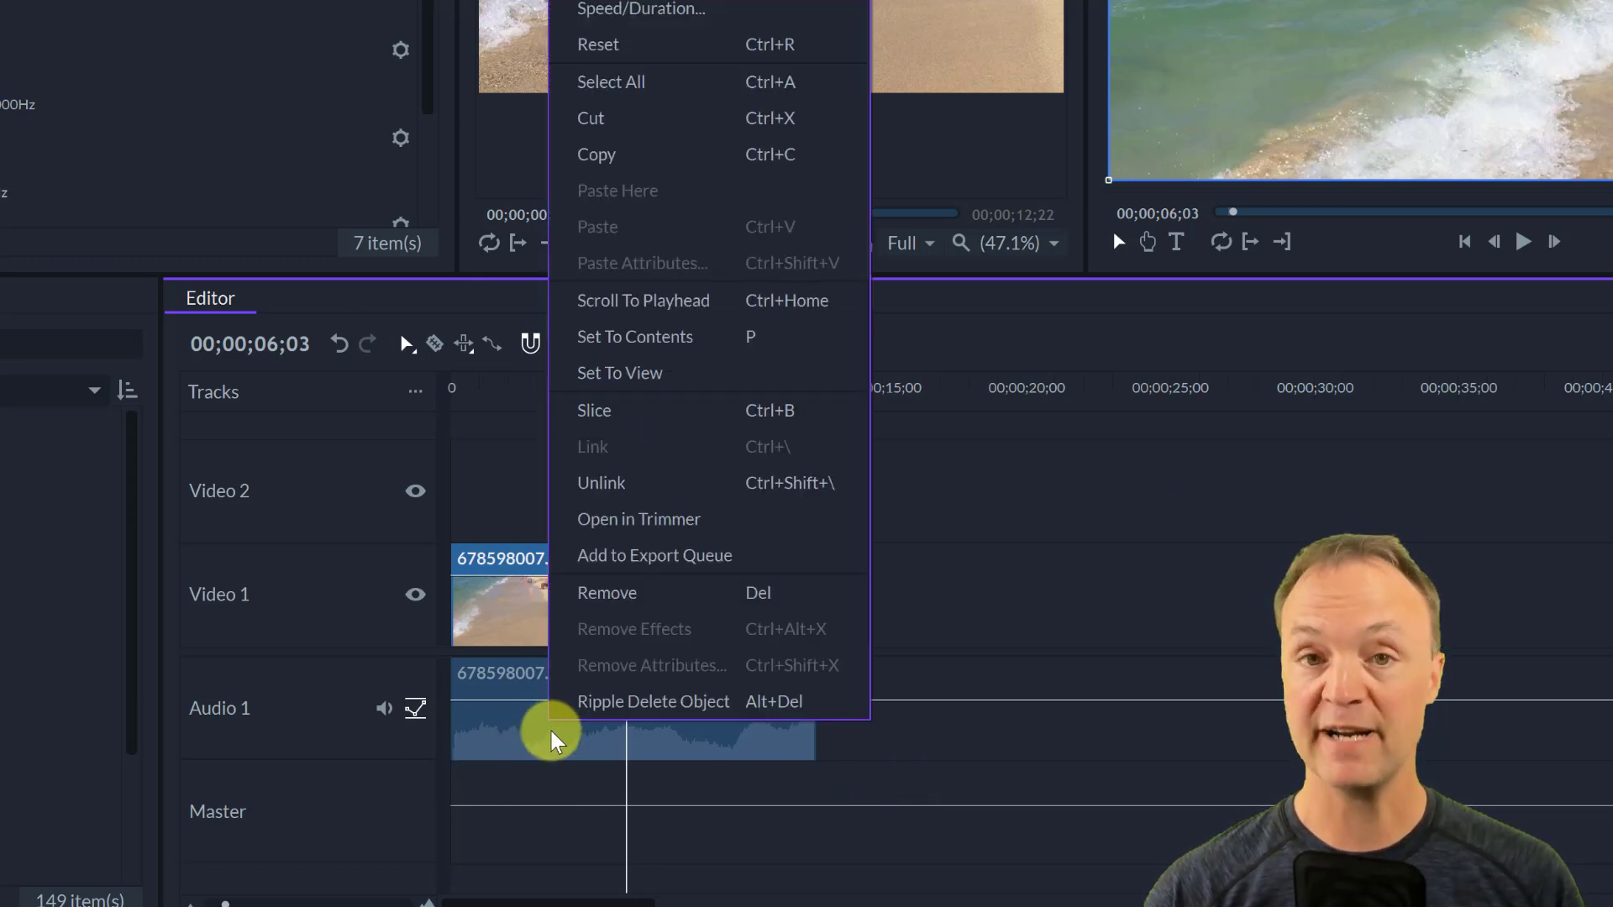
click(622, 503)
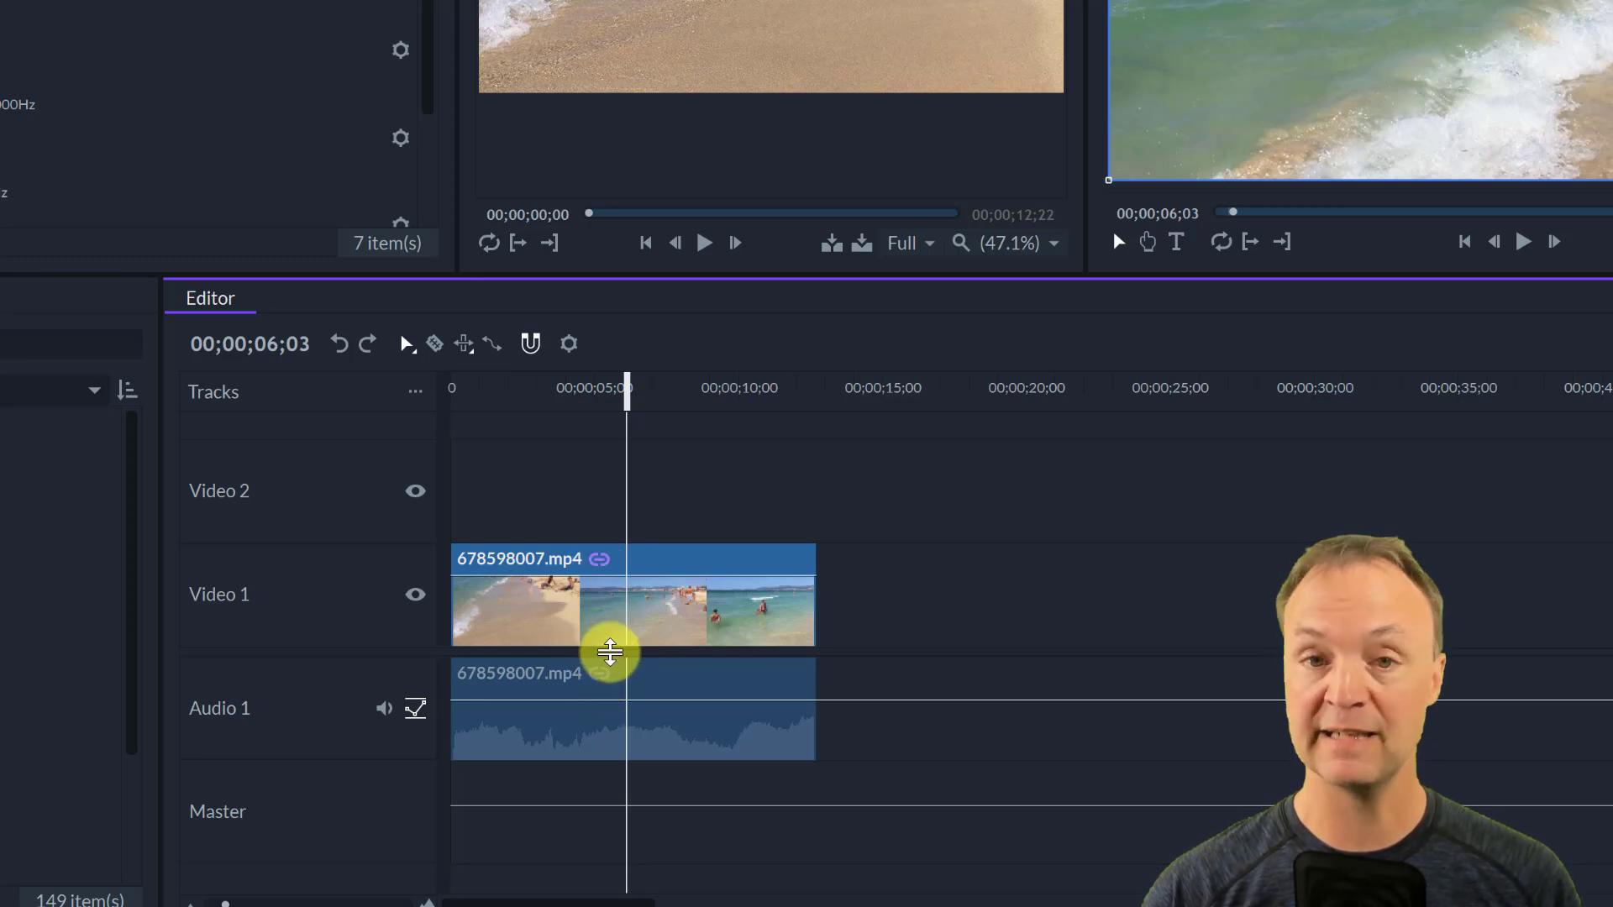
right_click(614, 643)
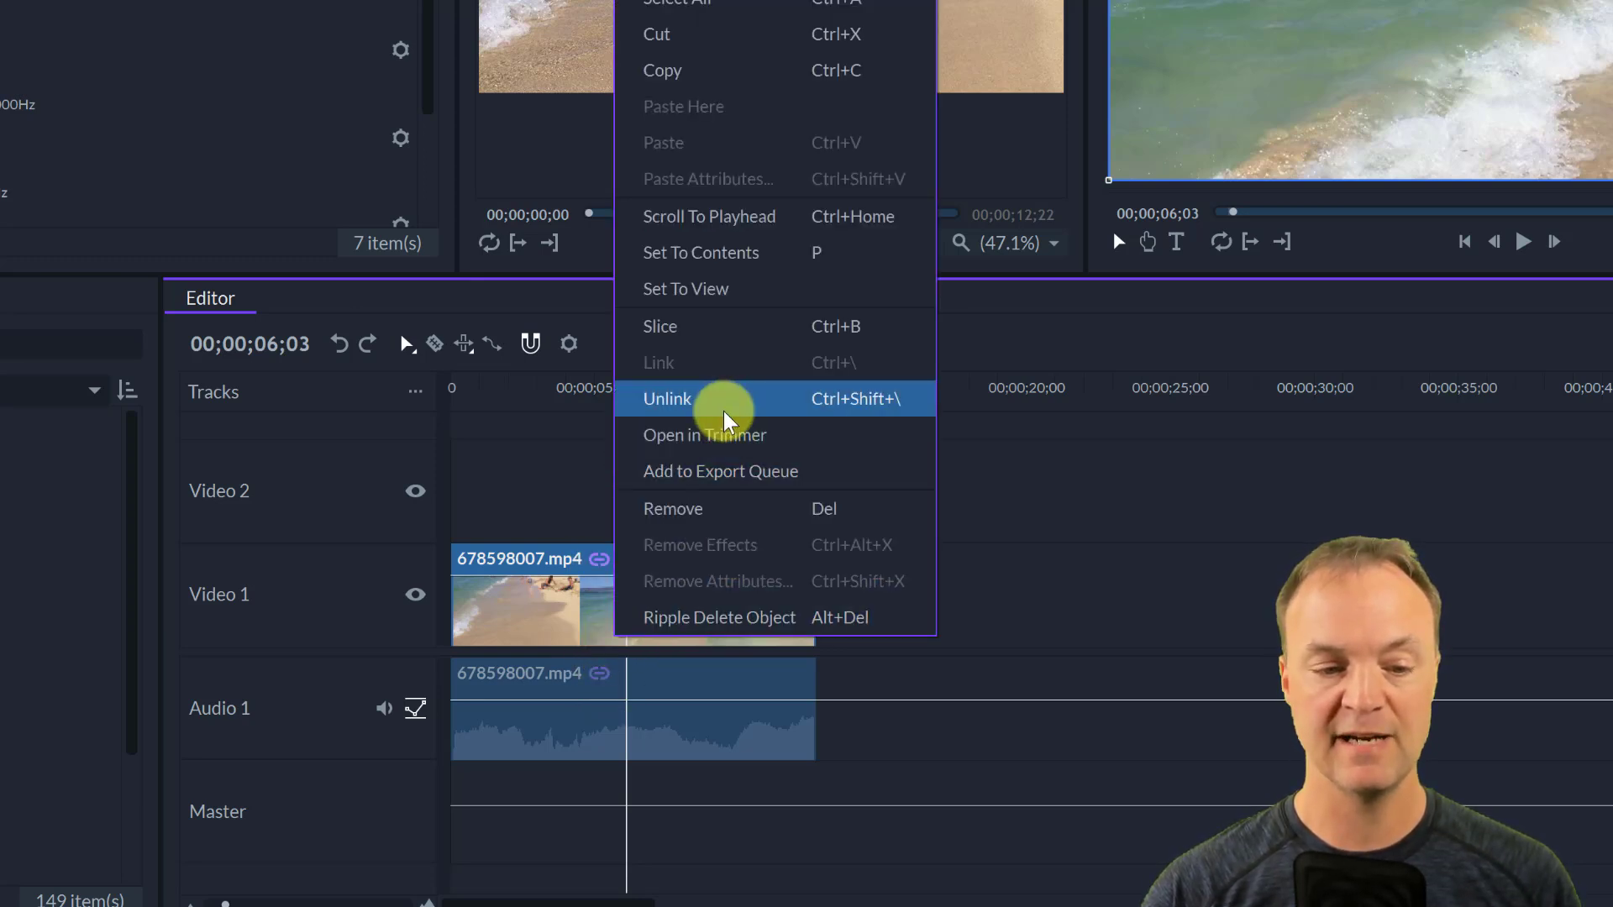
click(720, 401)
drag(696, 723, 1038, 736)
key(Delete)
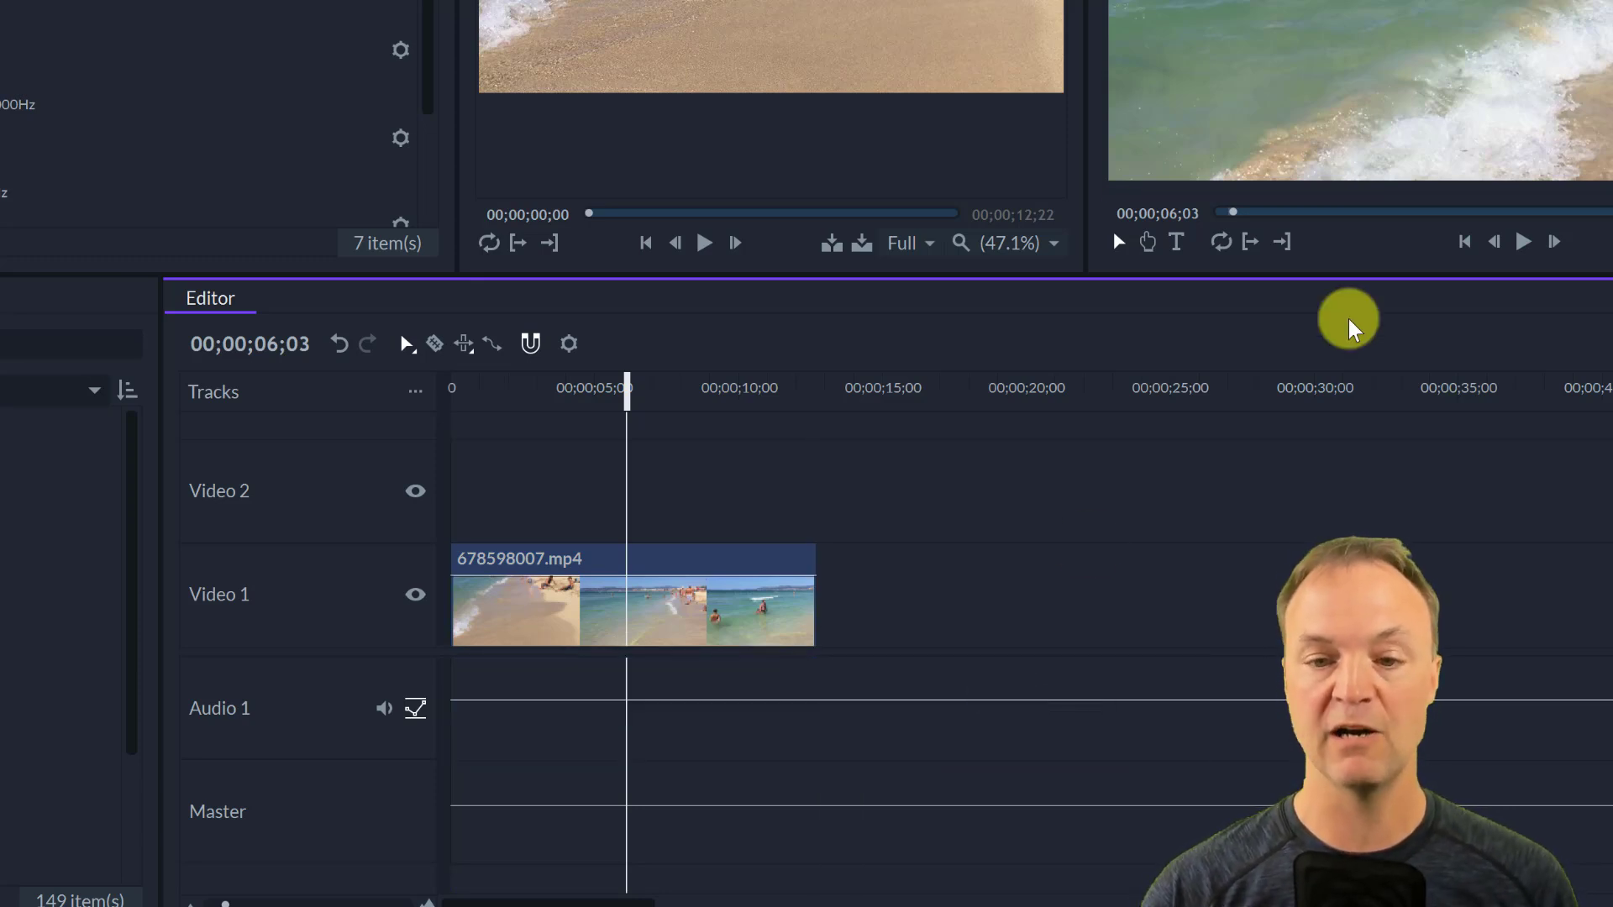
click(1522, 242)
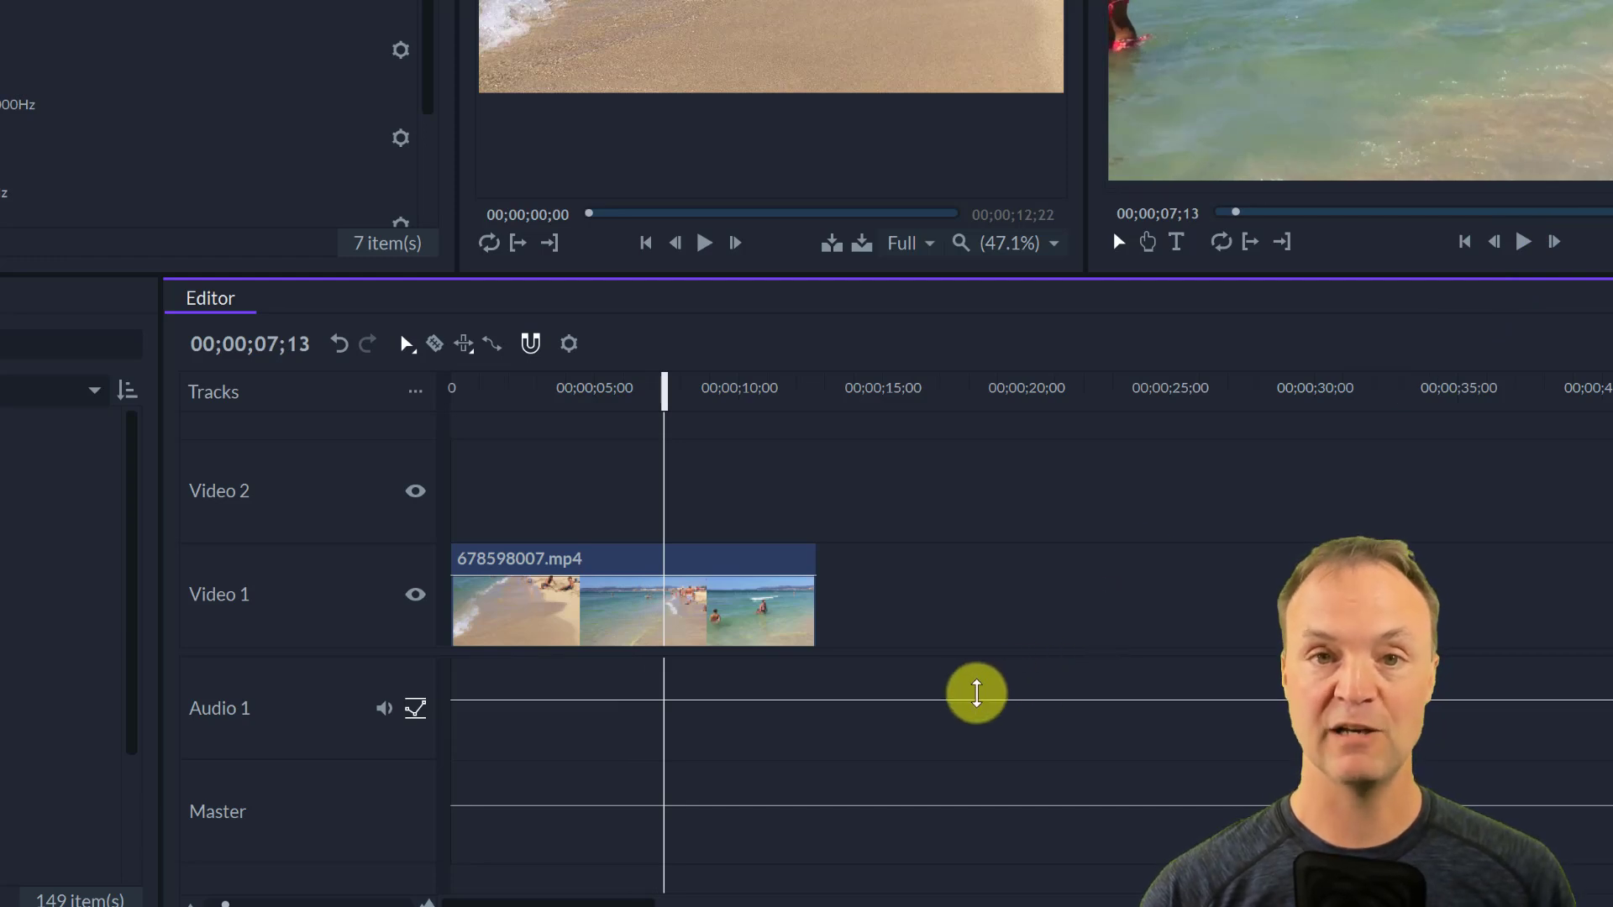
- Restore the removed audio, align it beneath its 678598007.mp4 video and link the two clips again
right_click(553, 626)
click(1016, 647)
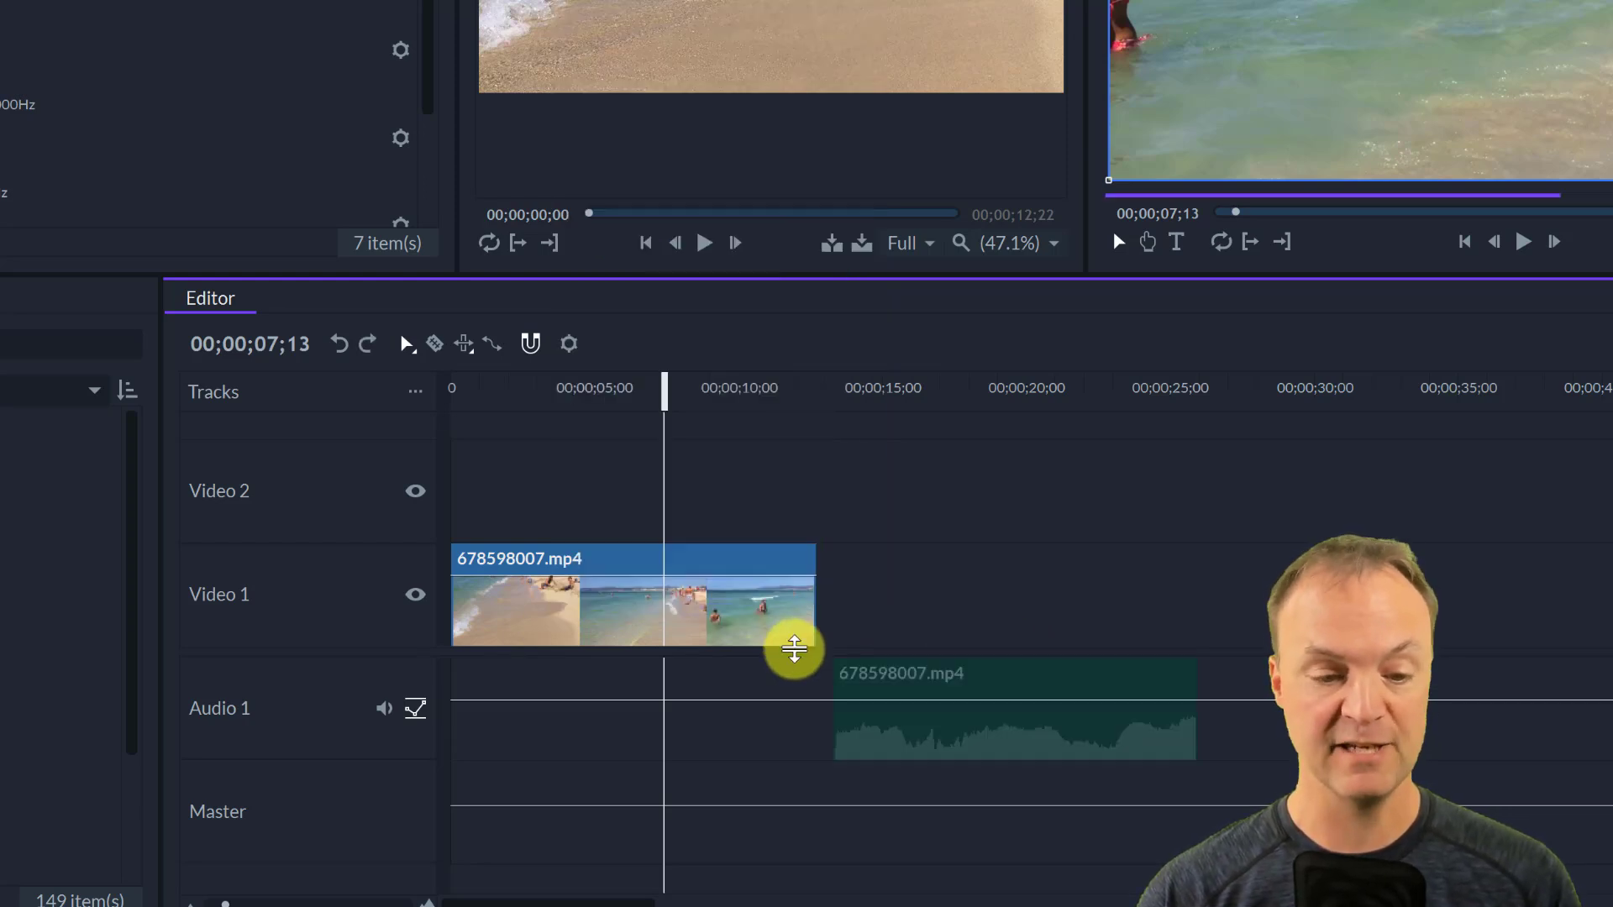
click(1037, 680)
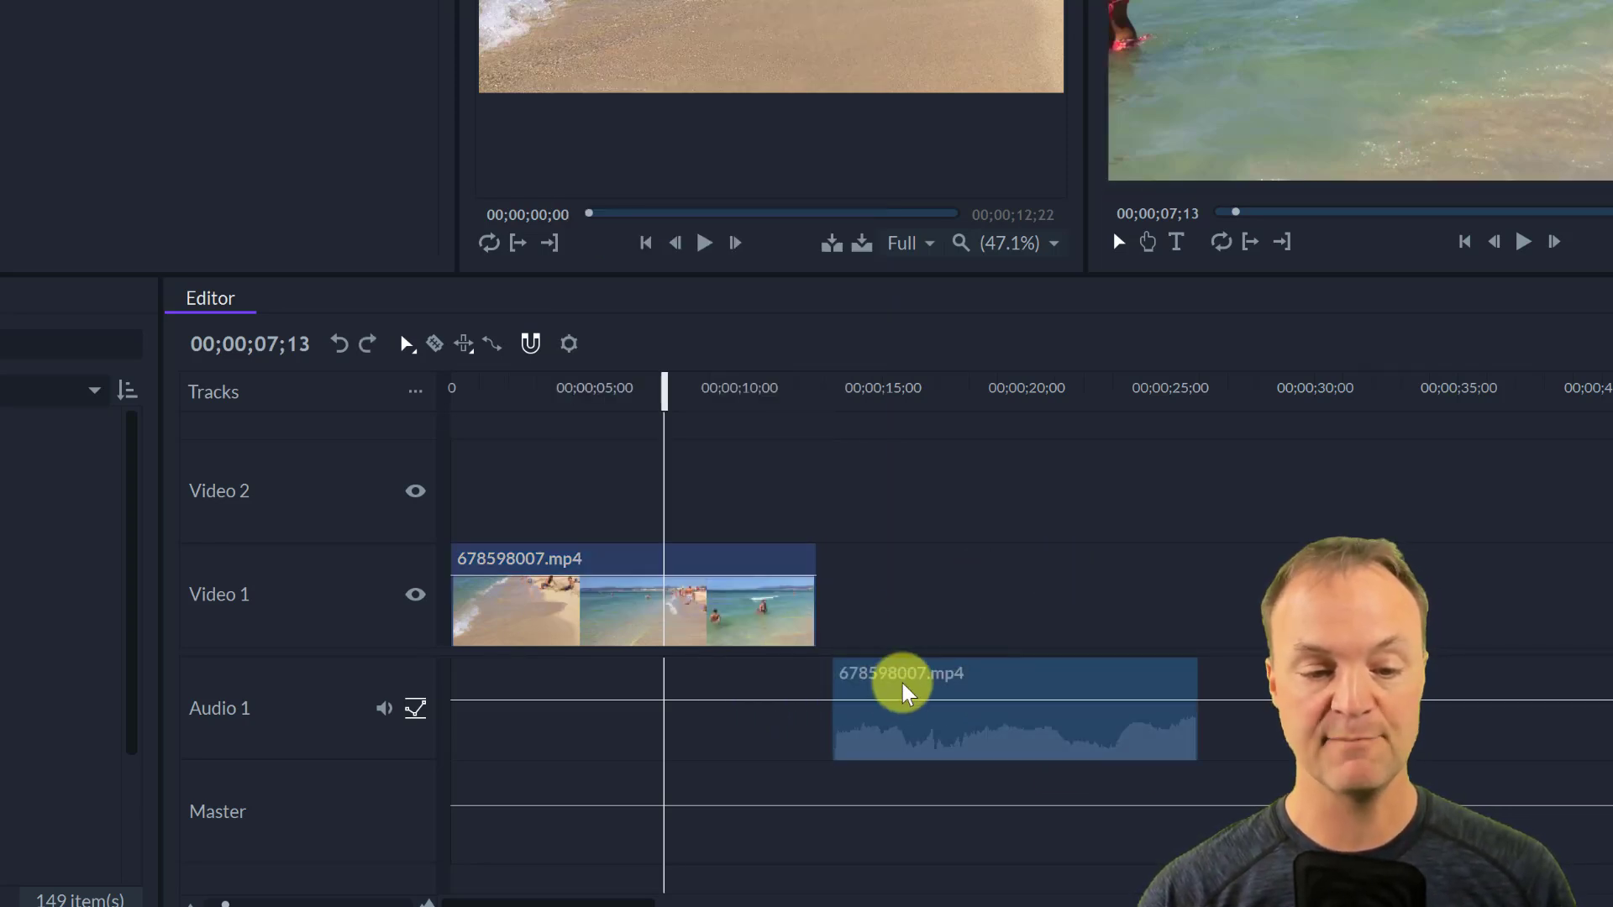
drag(875, 680, 514, 691)
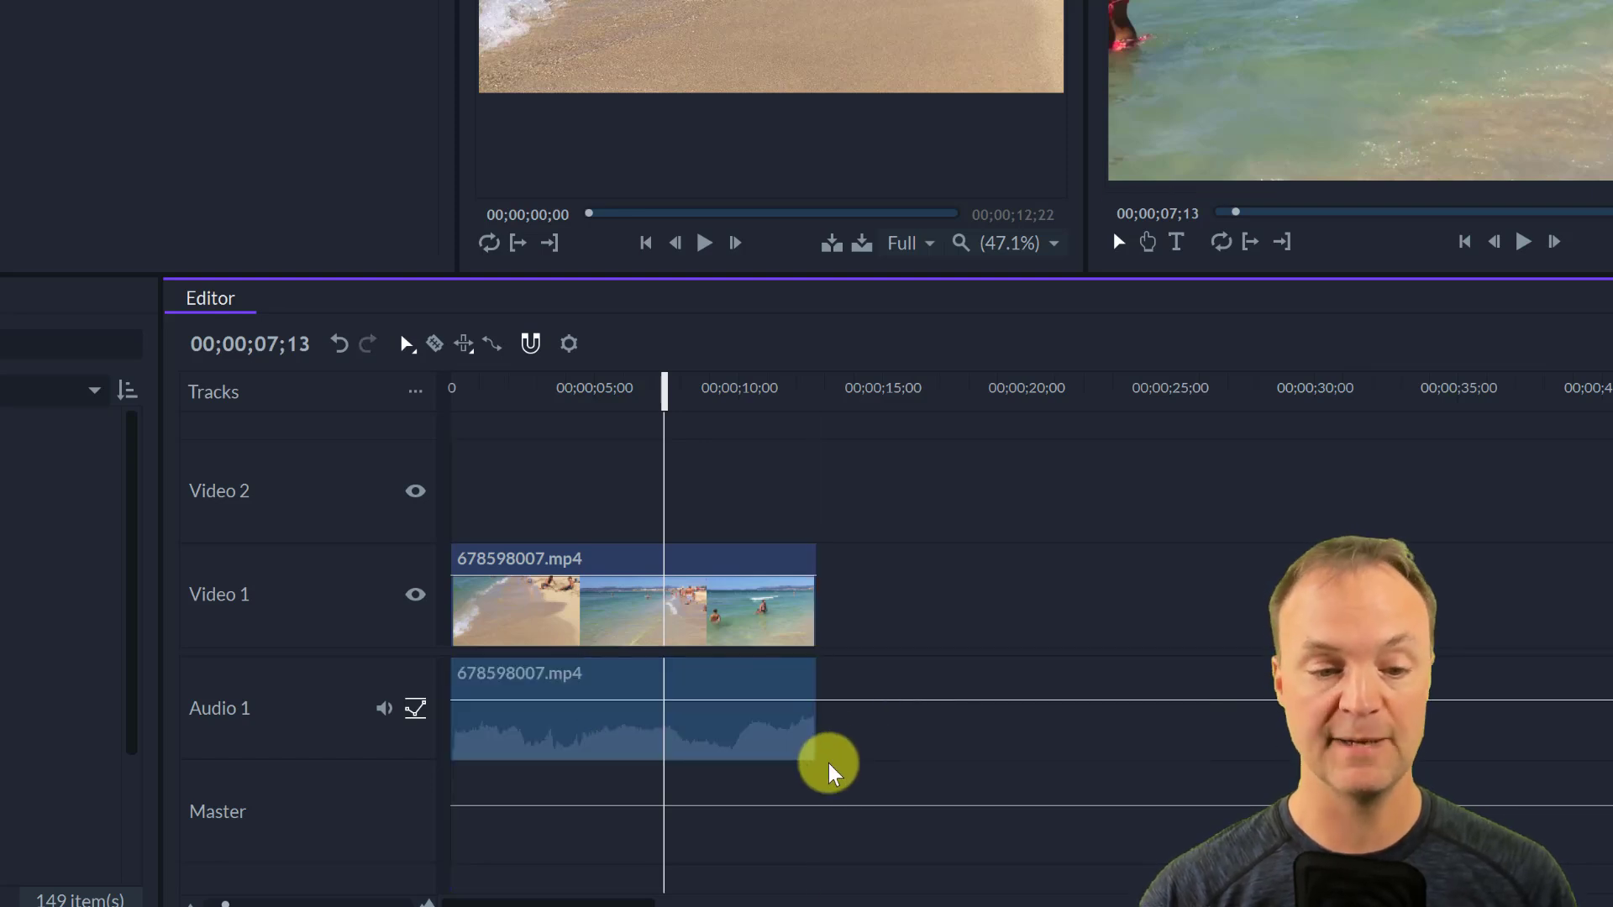
drag(861, 787, 599, 516)
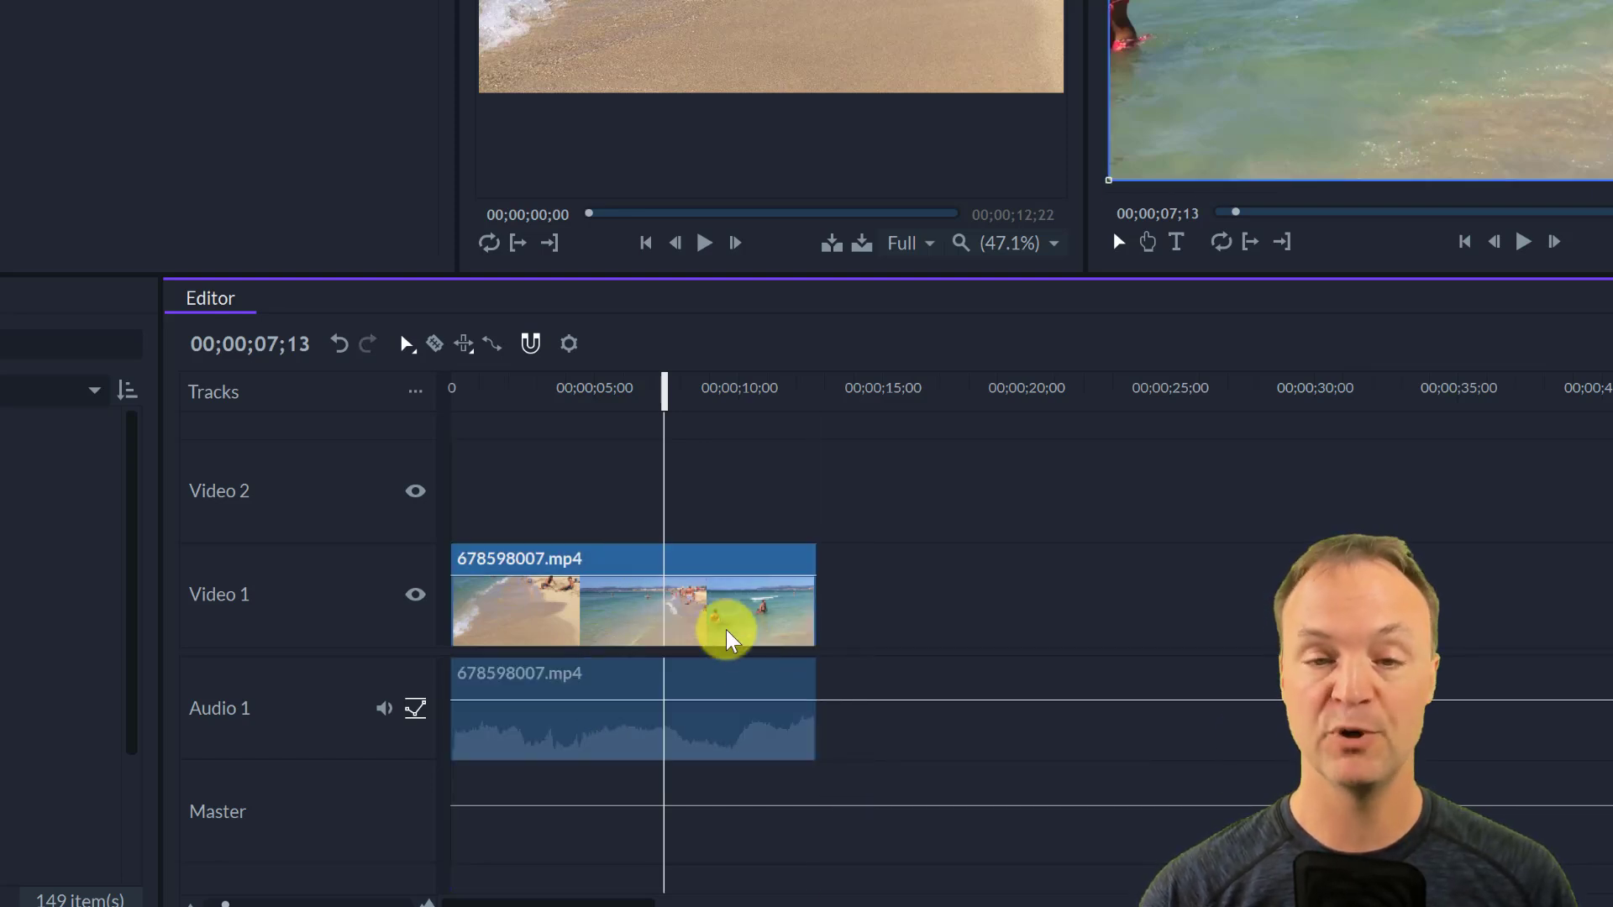
right_click(700, 595)
click(779, 367)
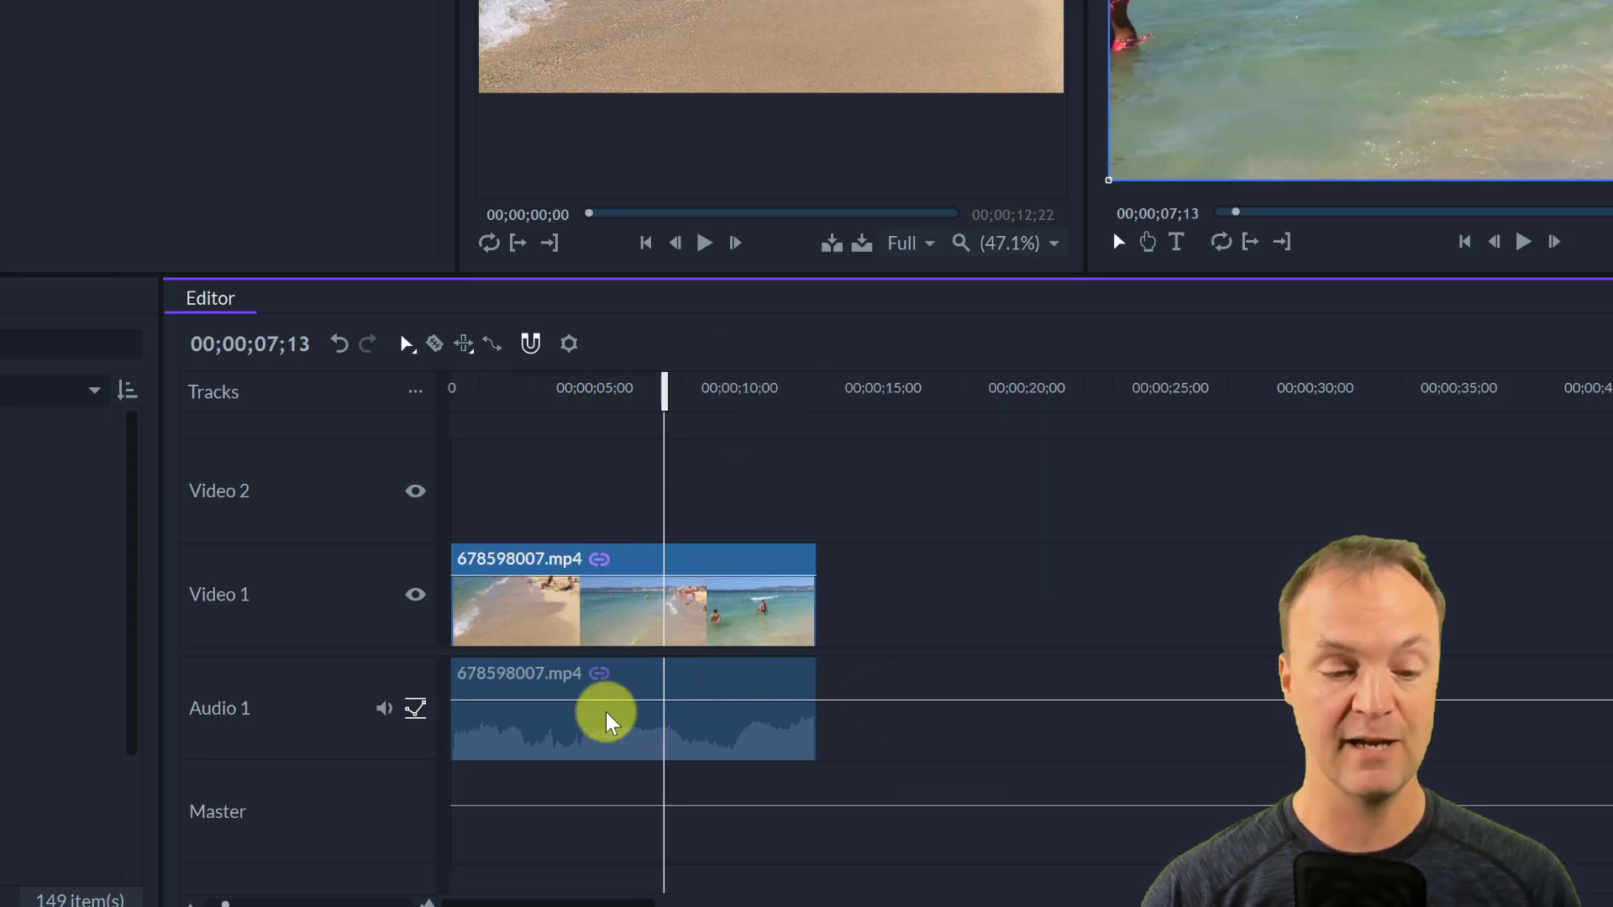
- Replace 678598007.mp4 with Dog on Boat.mp4 at the start of Video 1, matching the sequence settings, and move the playhead to 00;00;00;10
key(Delete)
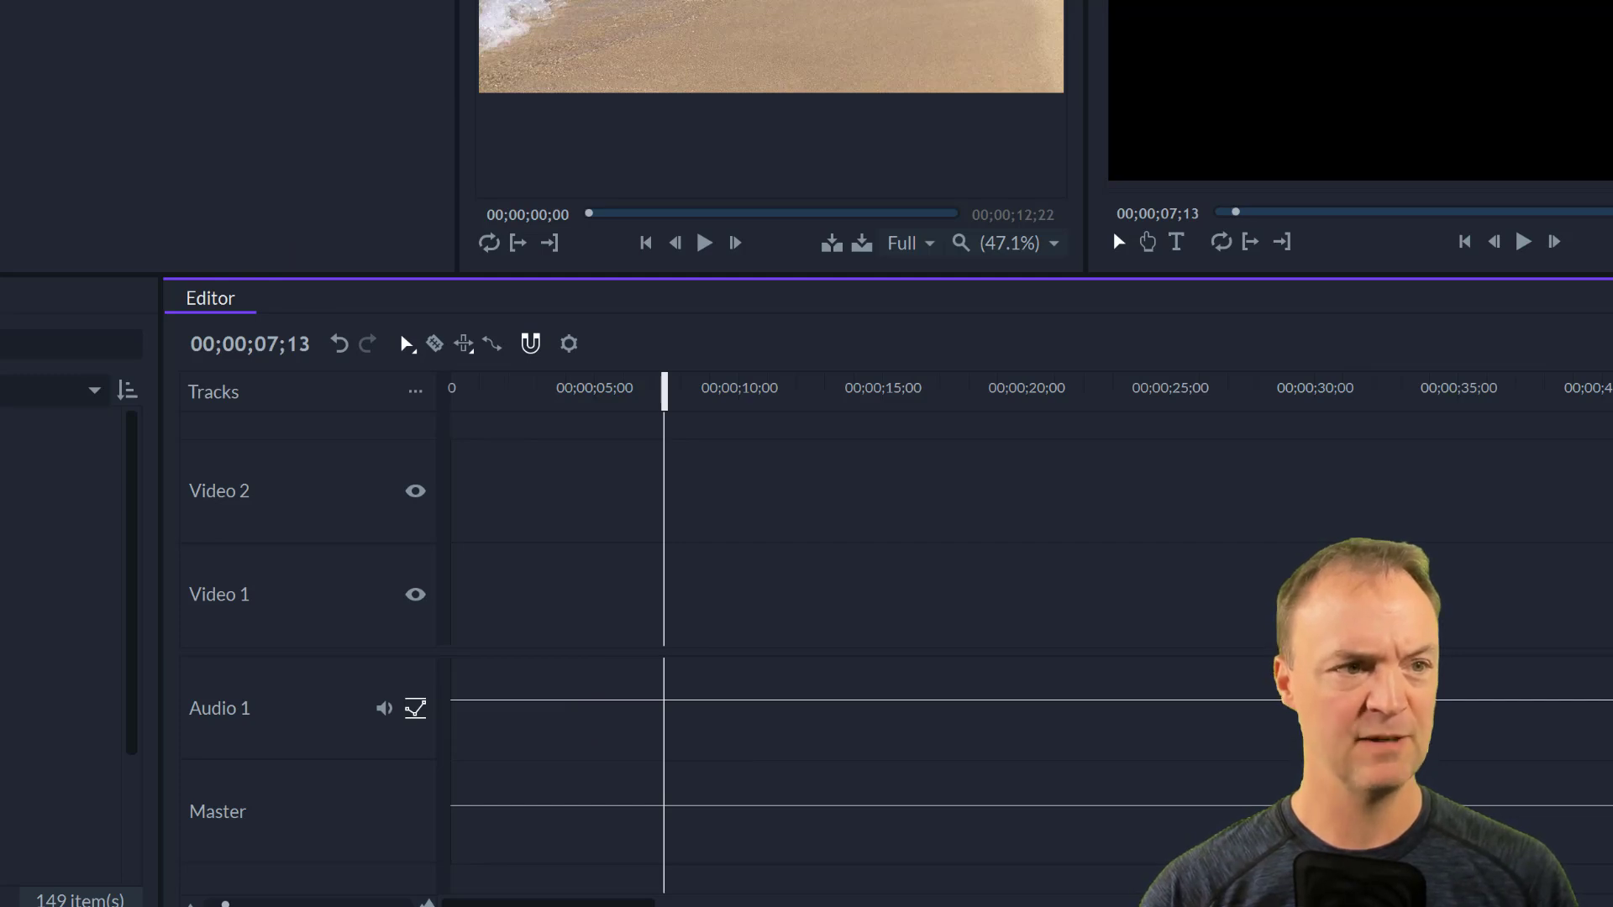
drag(210, 25, 453, 614)
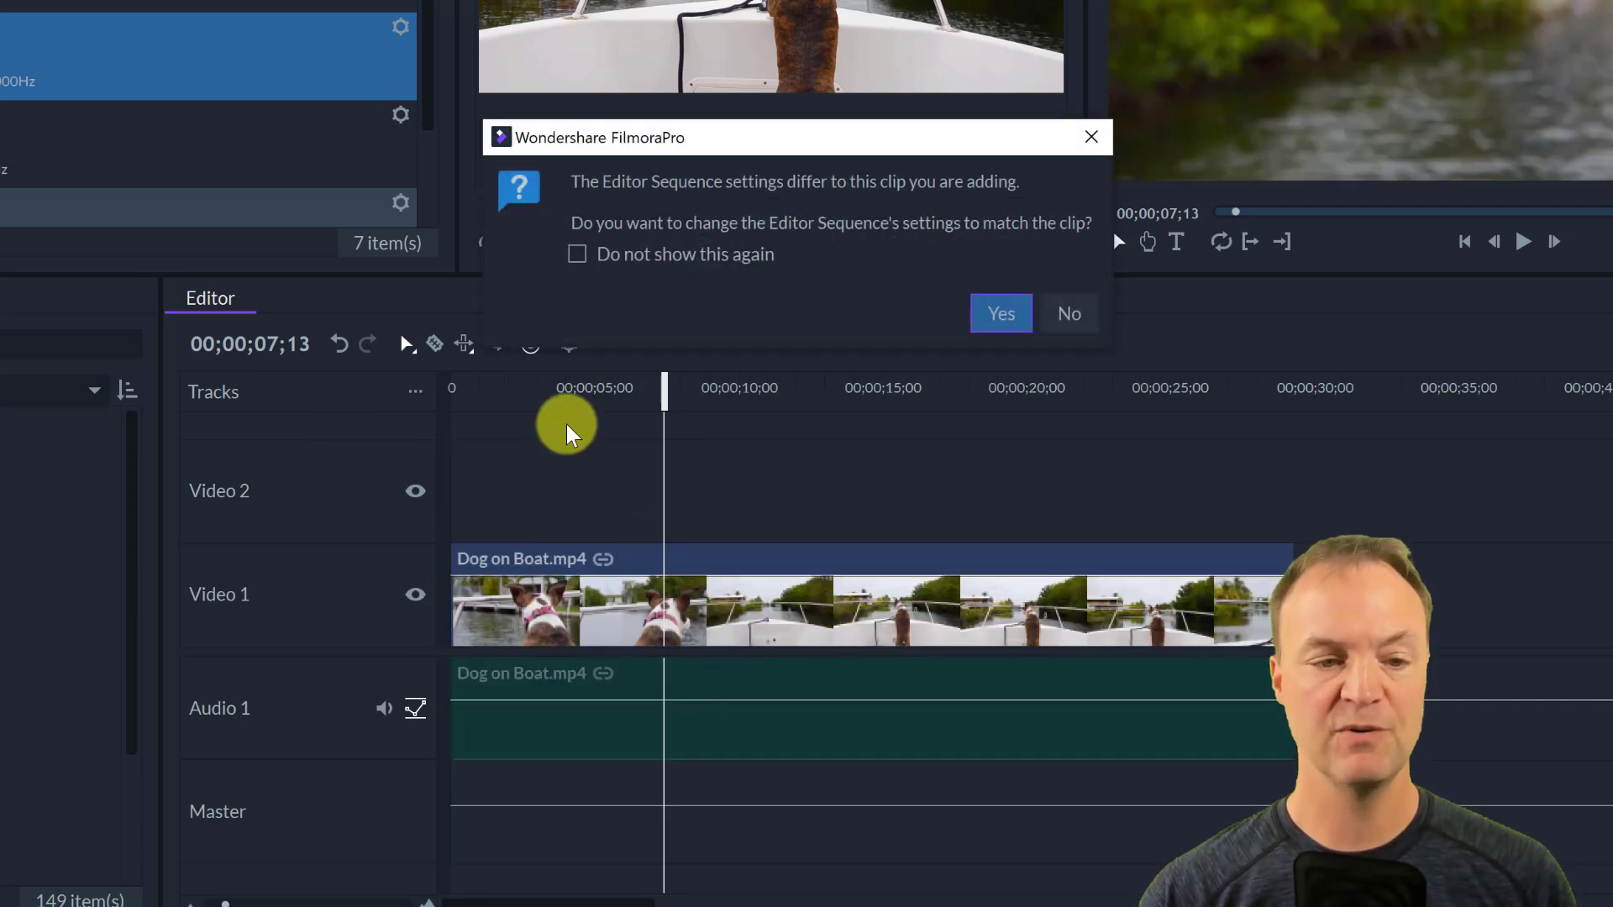
click(1001, 313)
drag(627, 389, 461, 407)
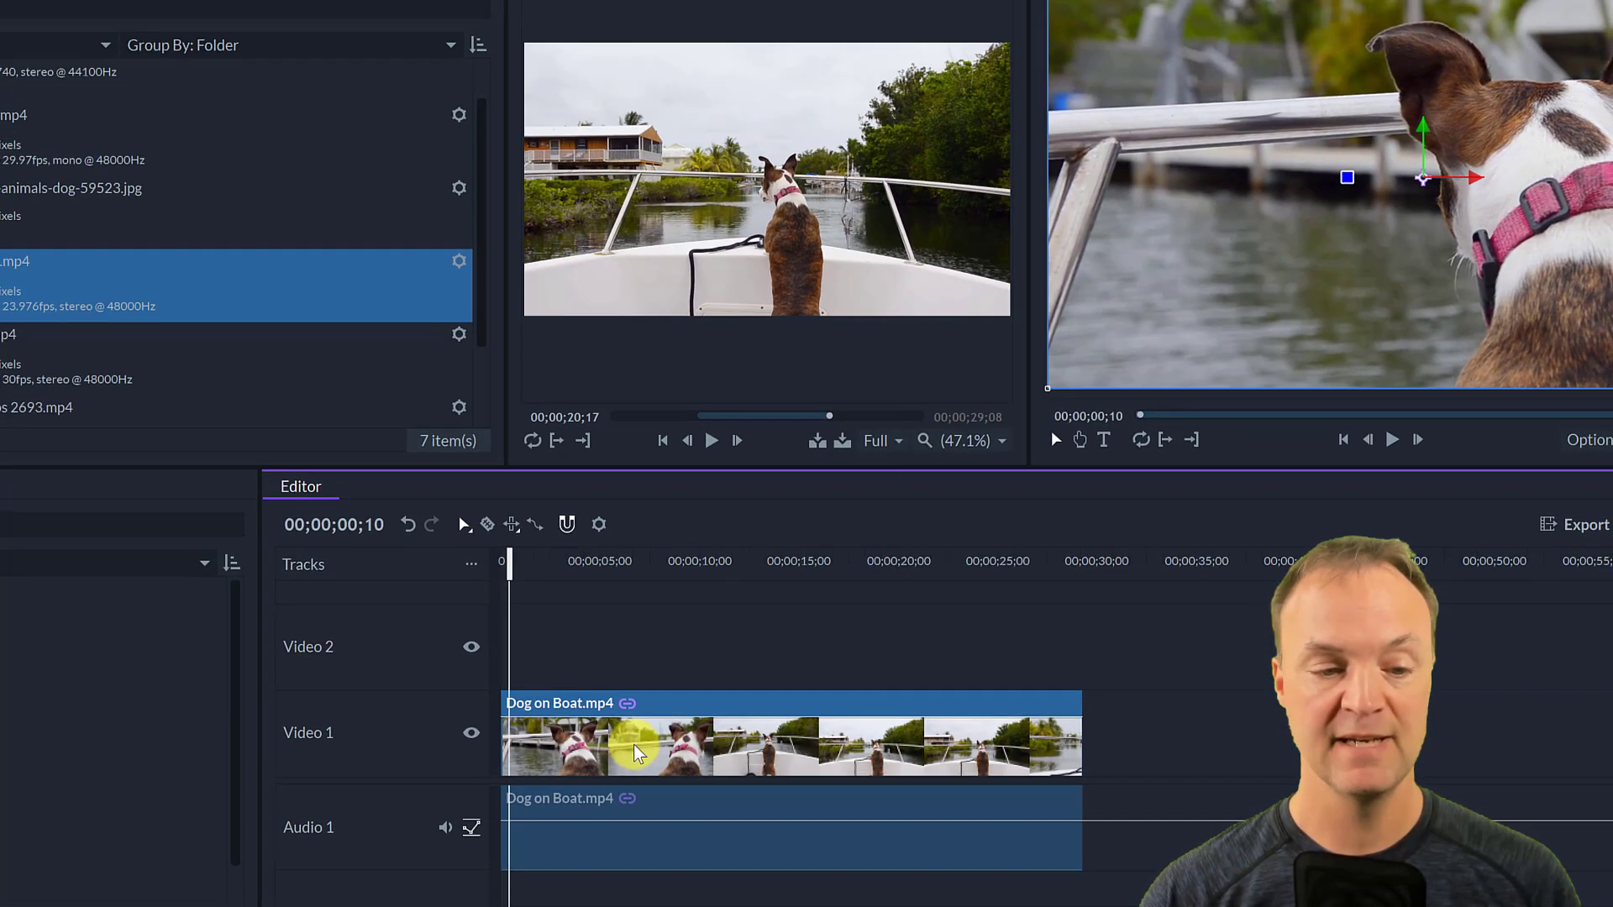
- Set the duration of Dog on Boat.mp4 to 00;00;08;07 through Speed/Duration and play back the sped-up clip
right_click(615, 605)
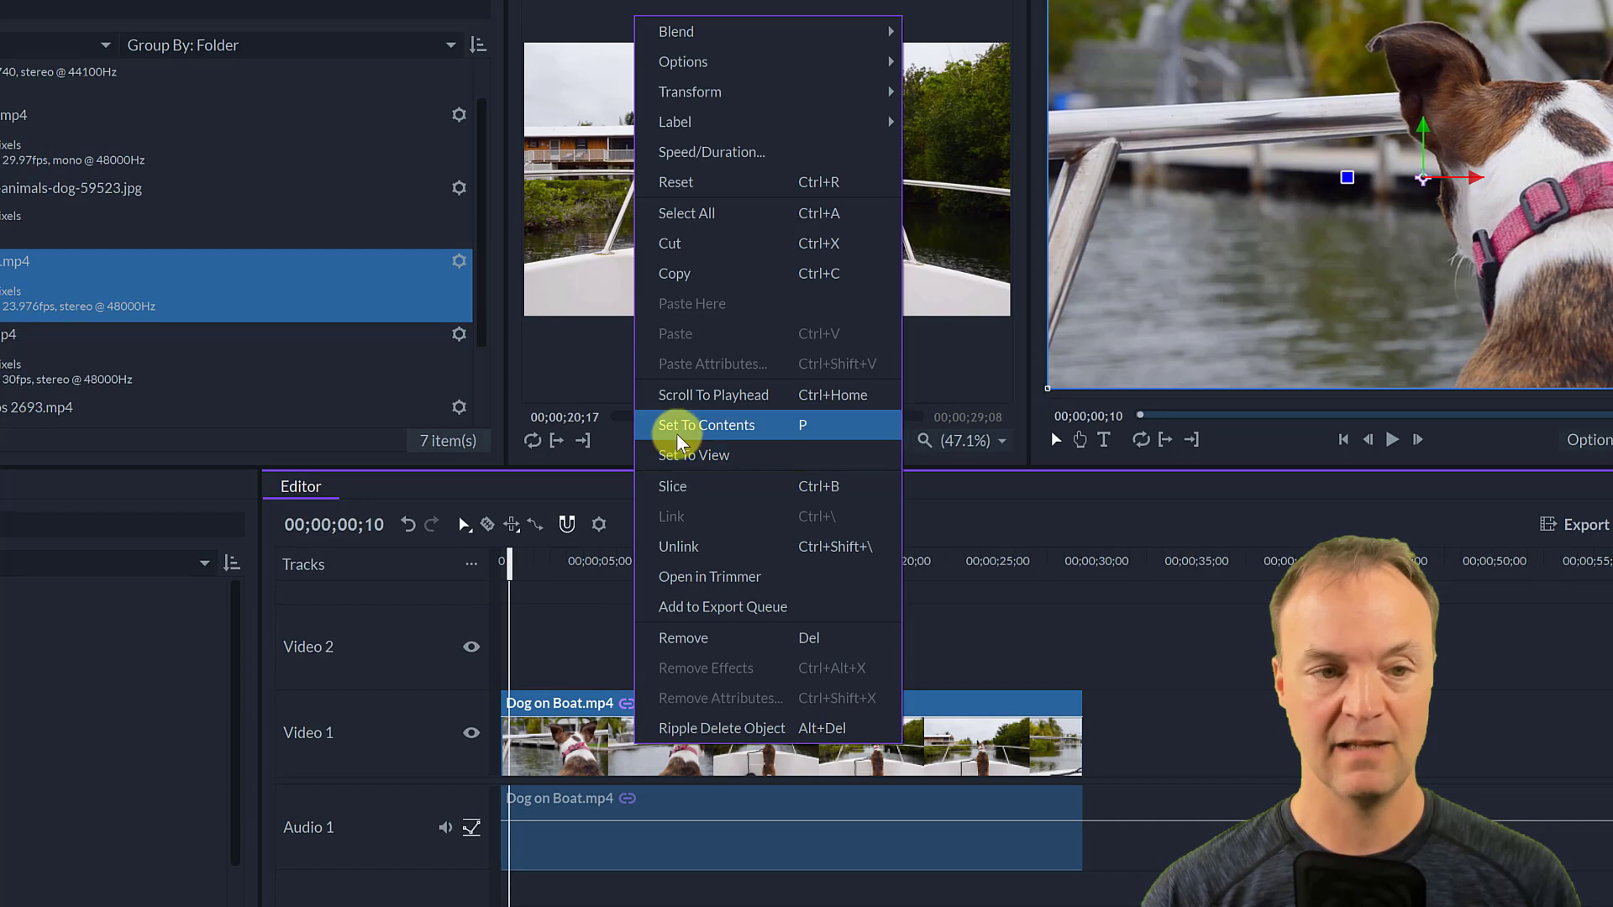
click(725, 155)
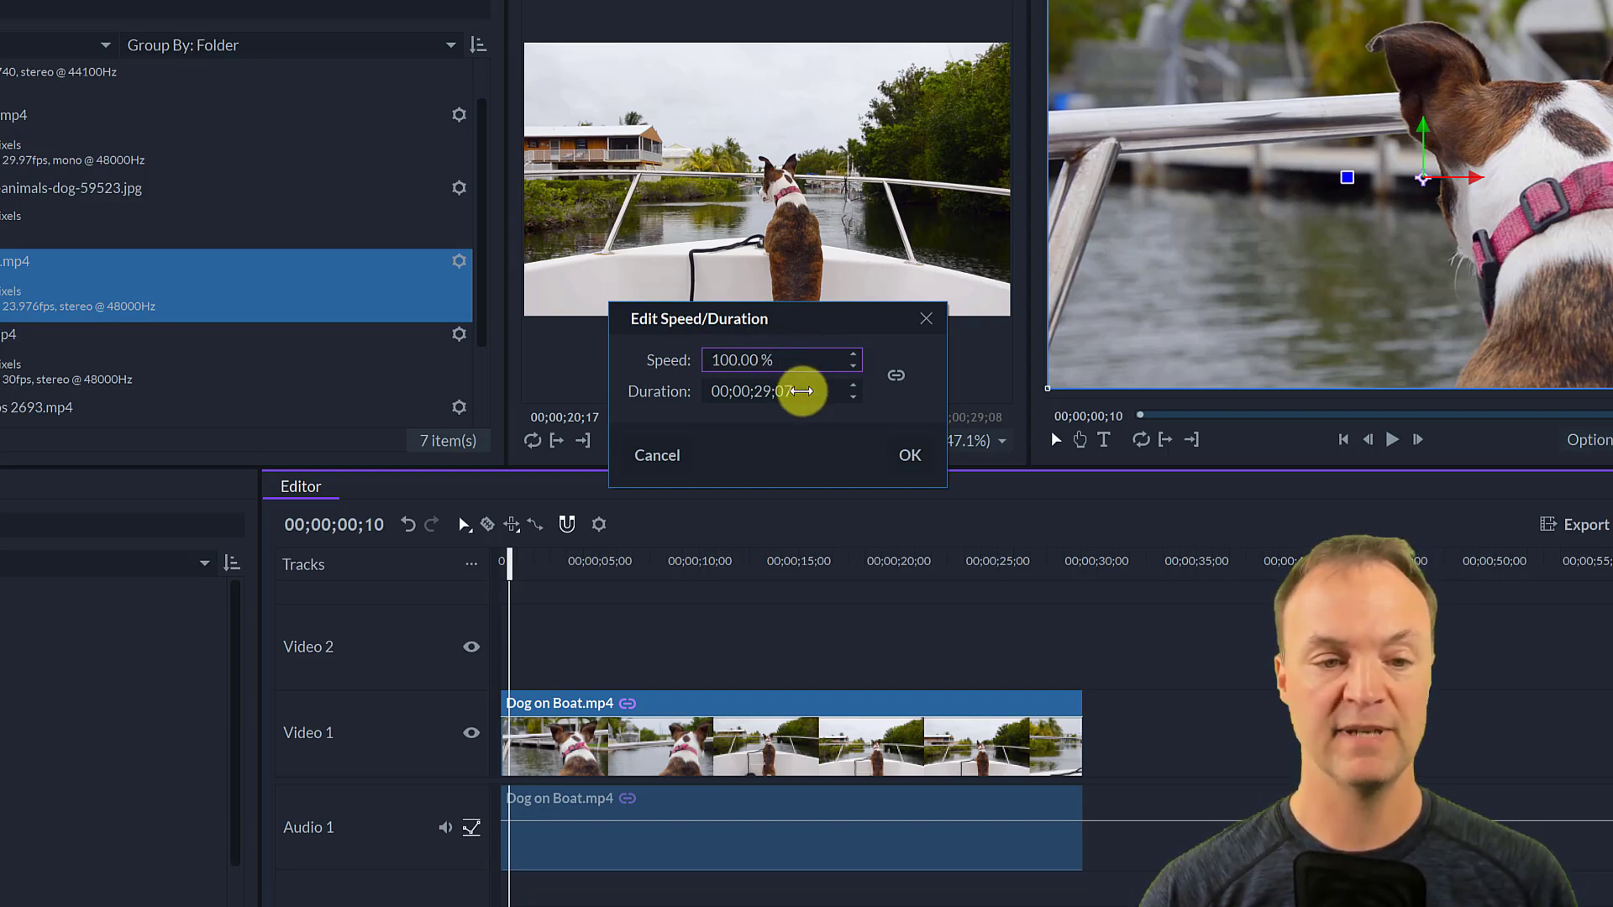
click(761, 391)
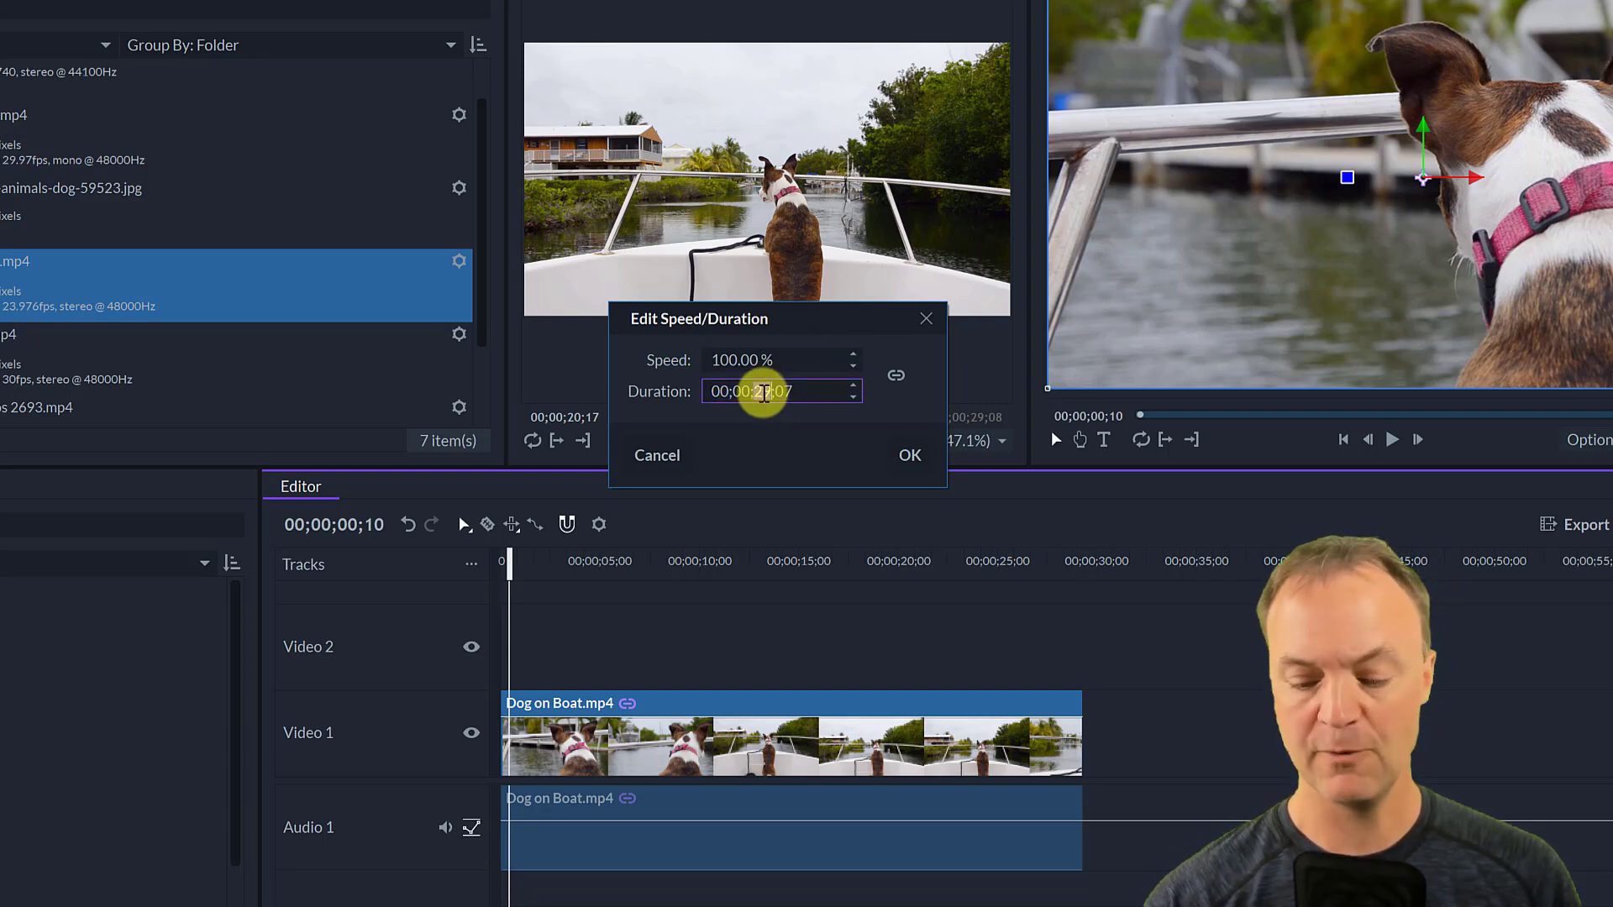
text(8)
key(Return)
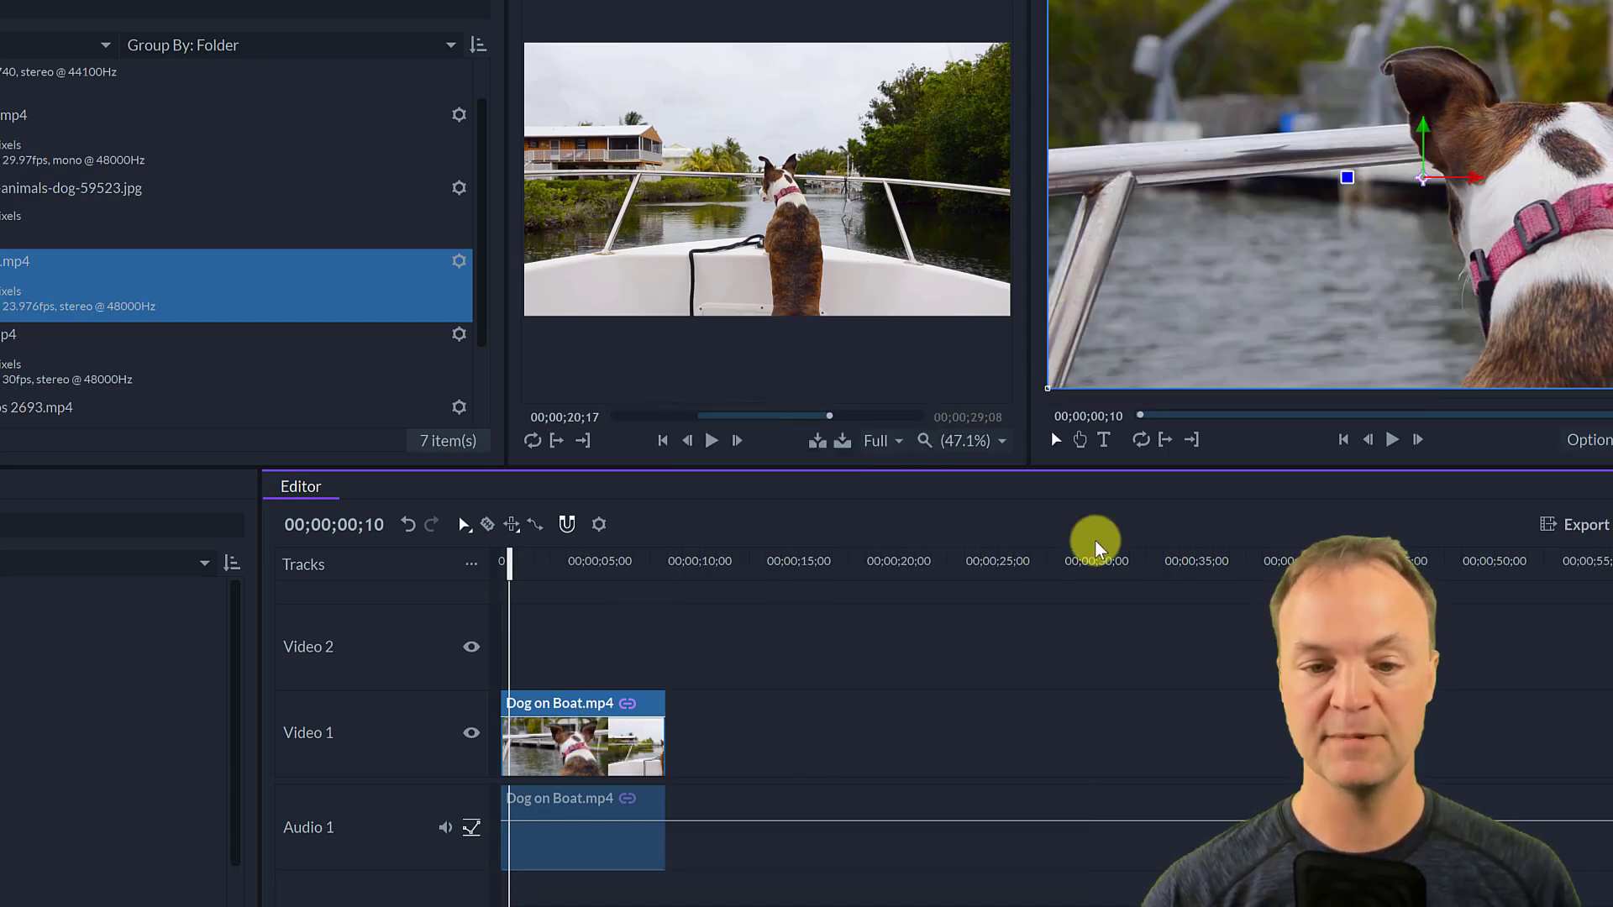
click(1394, 439)
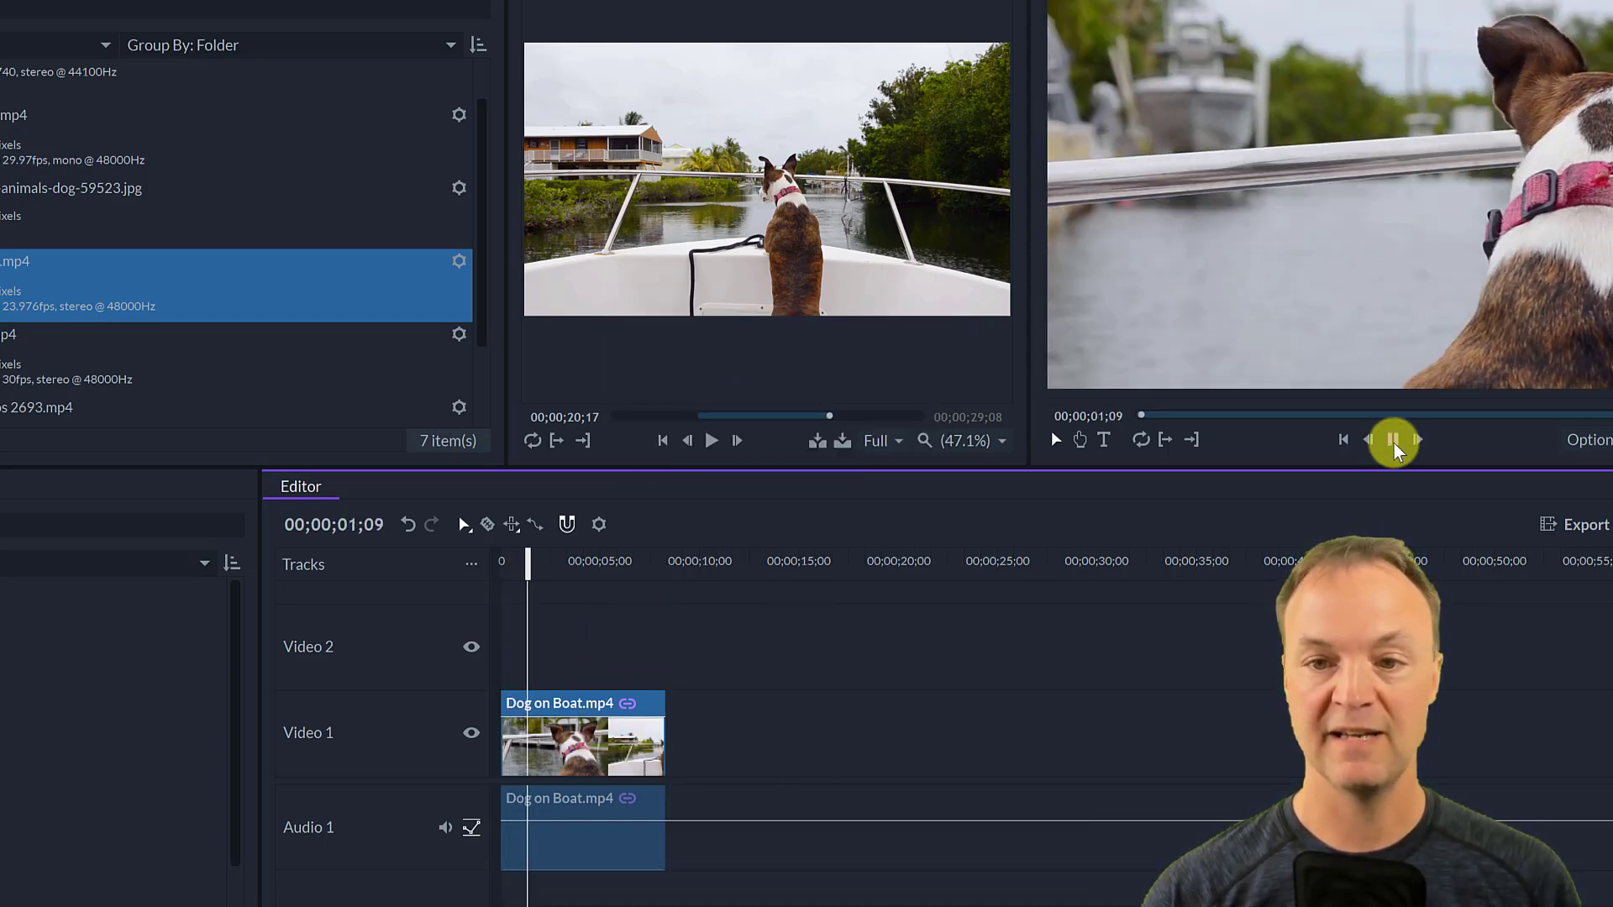
click(1394, 441)
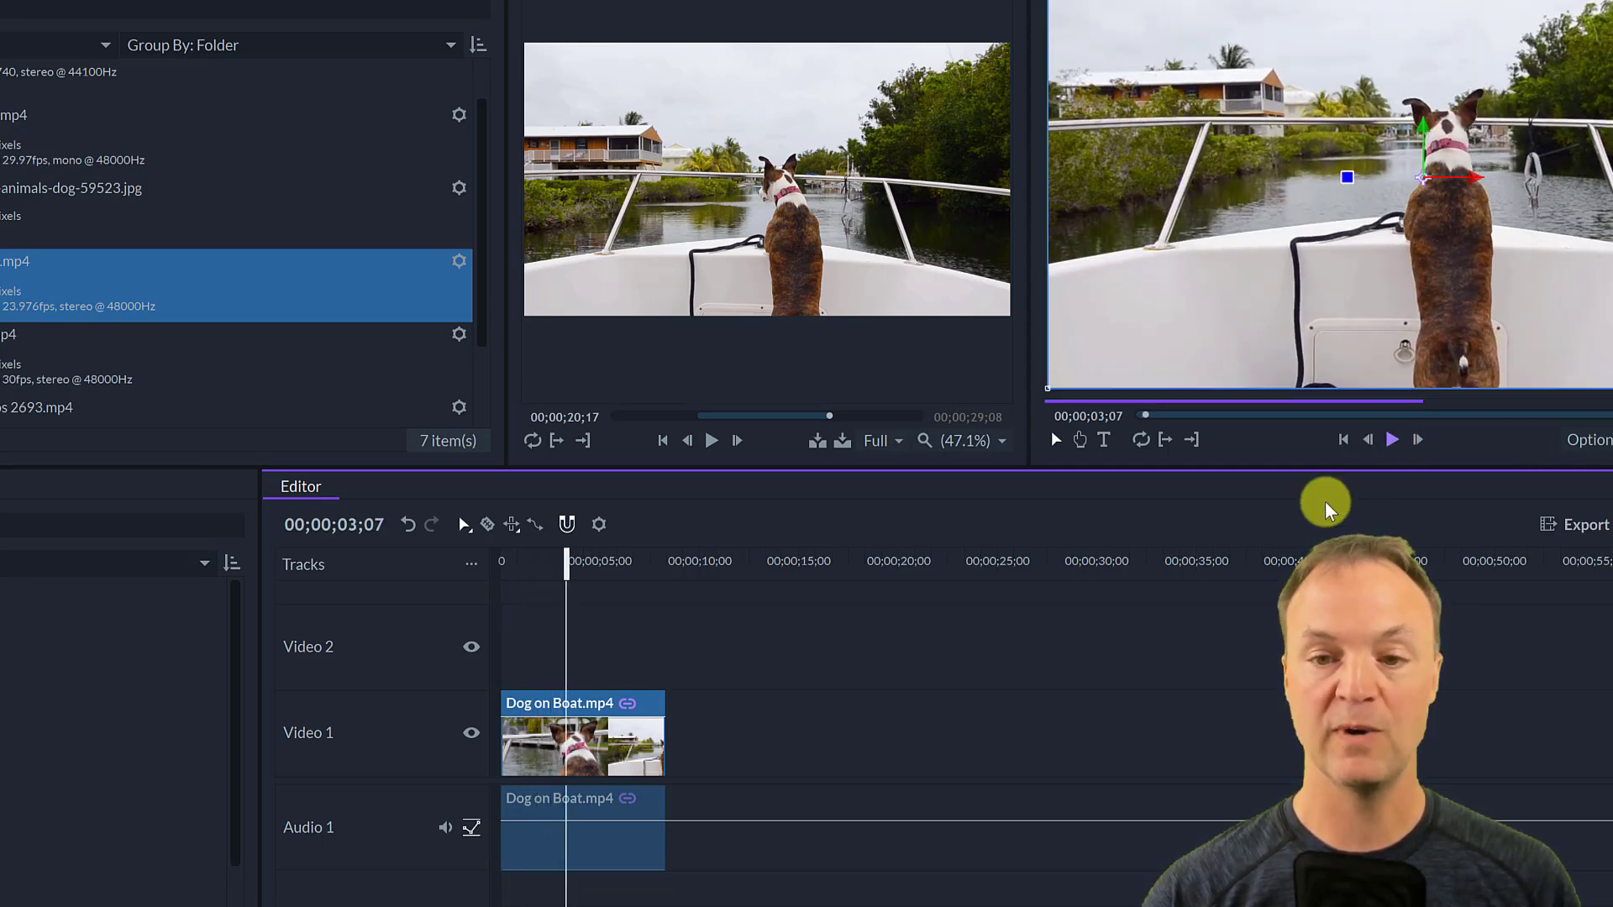
- Check the speed percentage of Dog on Boat.mp4 in its Speed/Duration settings
right_click(559, 739)
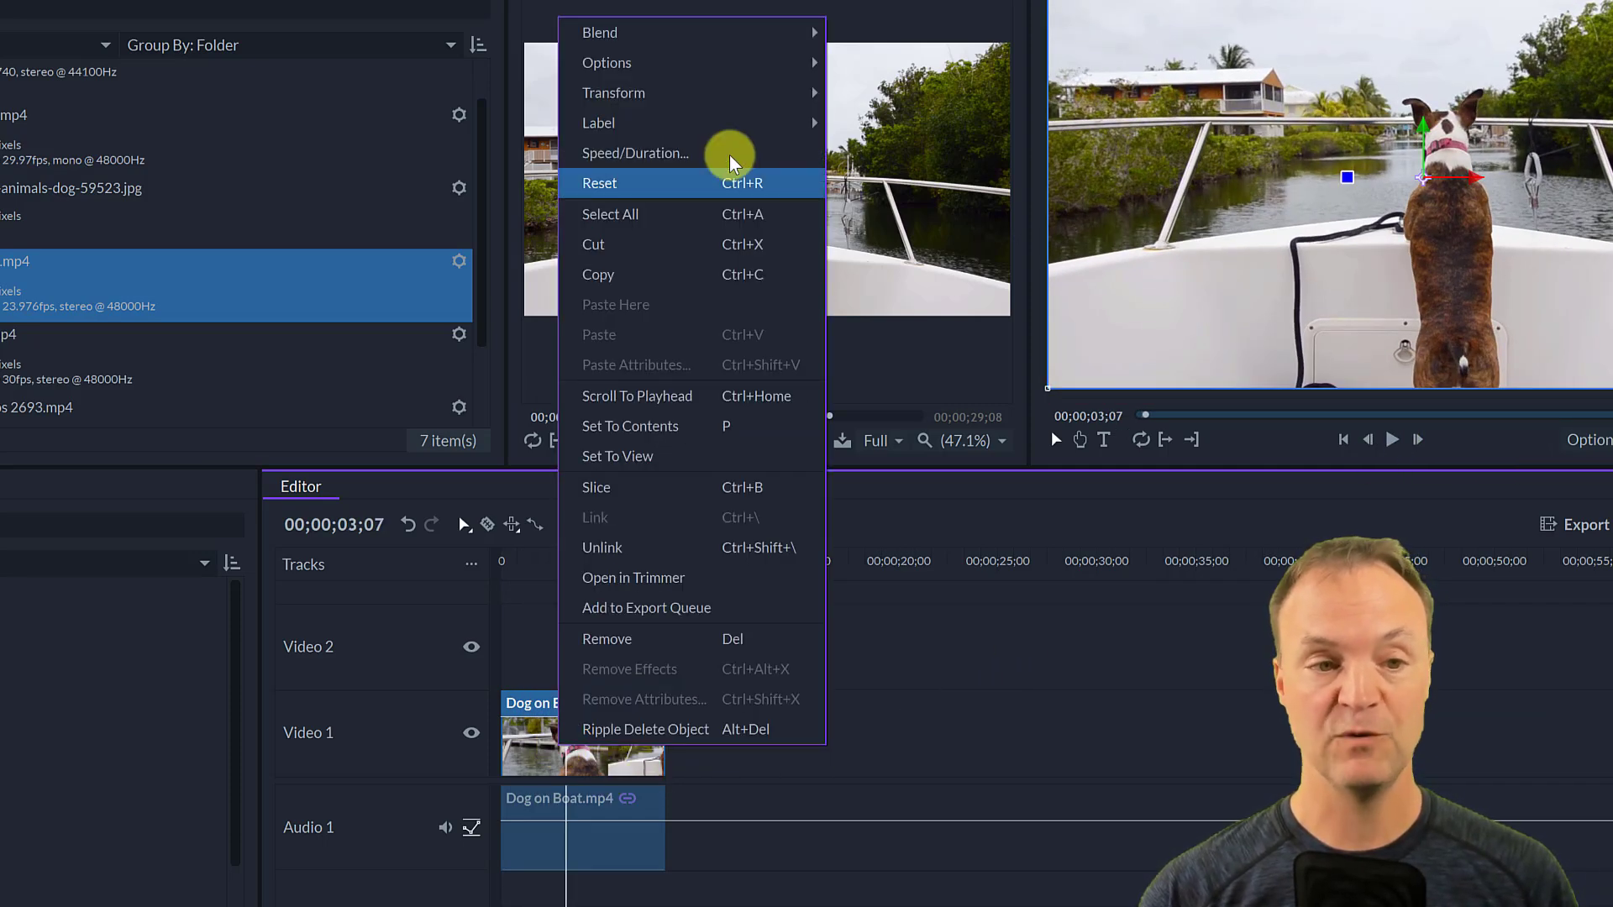
click(682, 152)
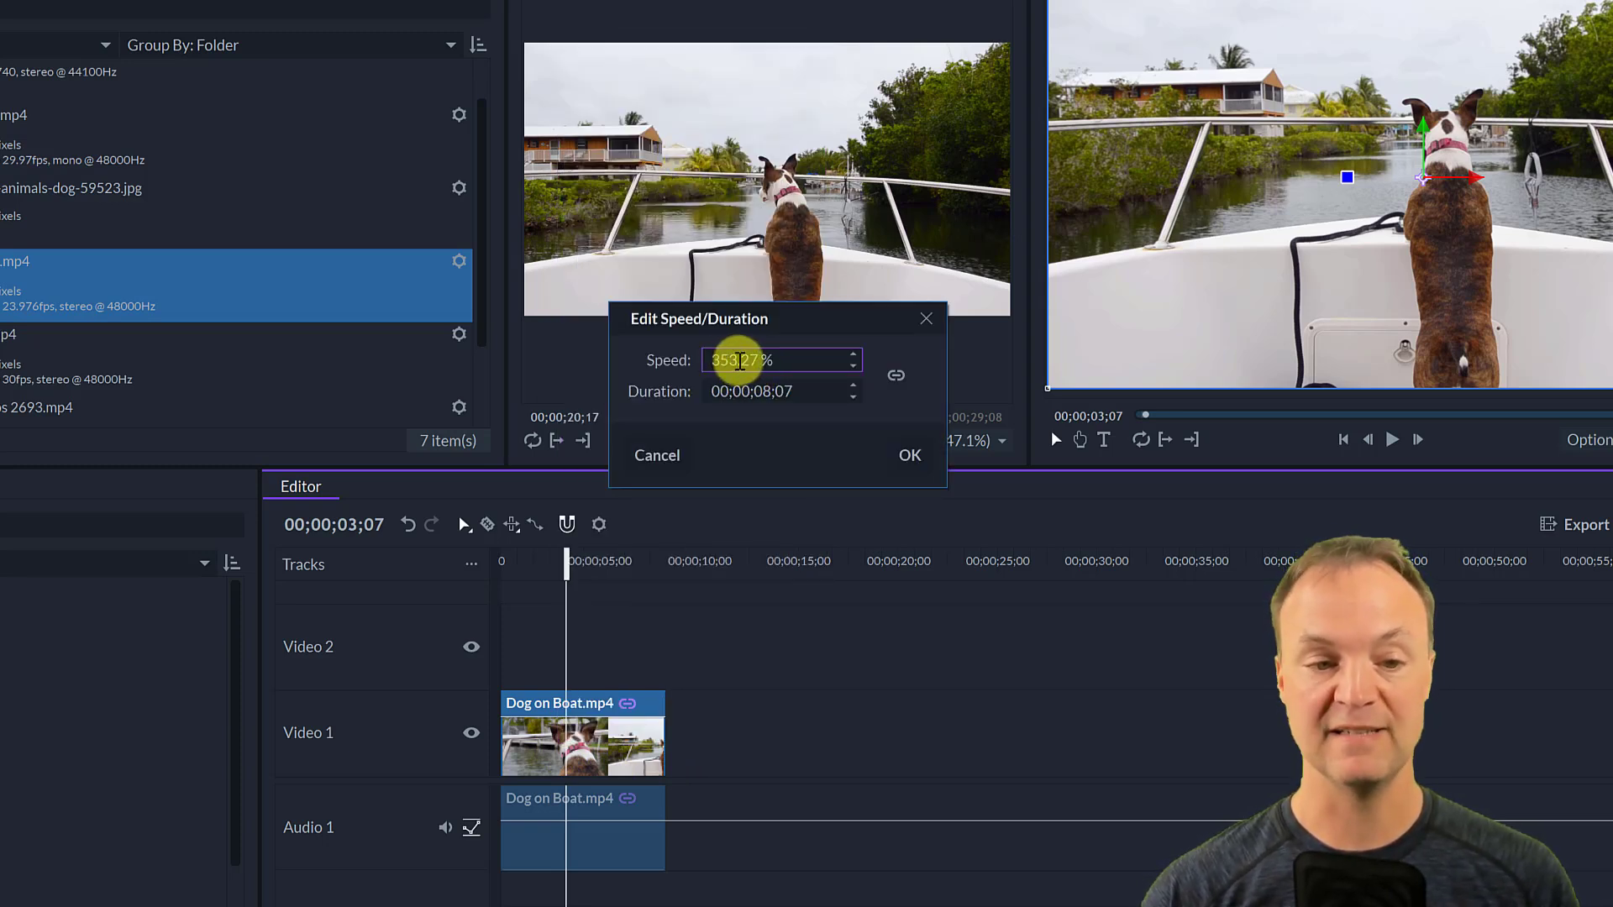
click(910, 454)
- Remove the sped-up Dog on Boat.mp4 from the timeline and add the original clip at the start of Video 1
drag(776, 873, 552, 692)
key(Delete)
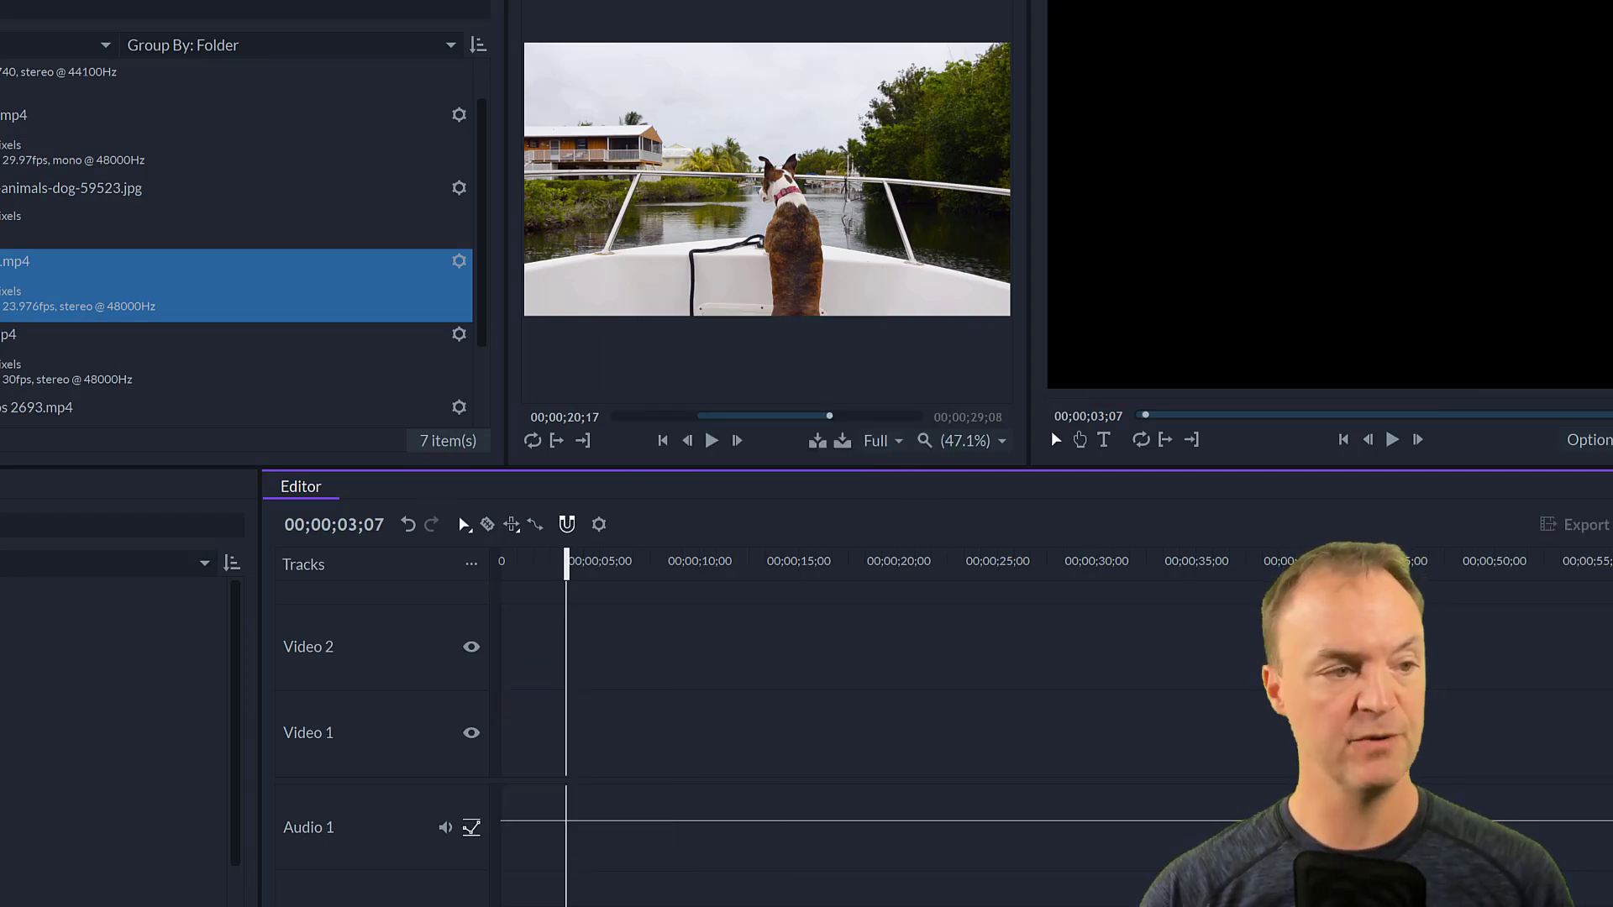
scroll(235, 252, up, 1)
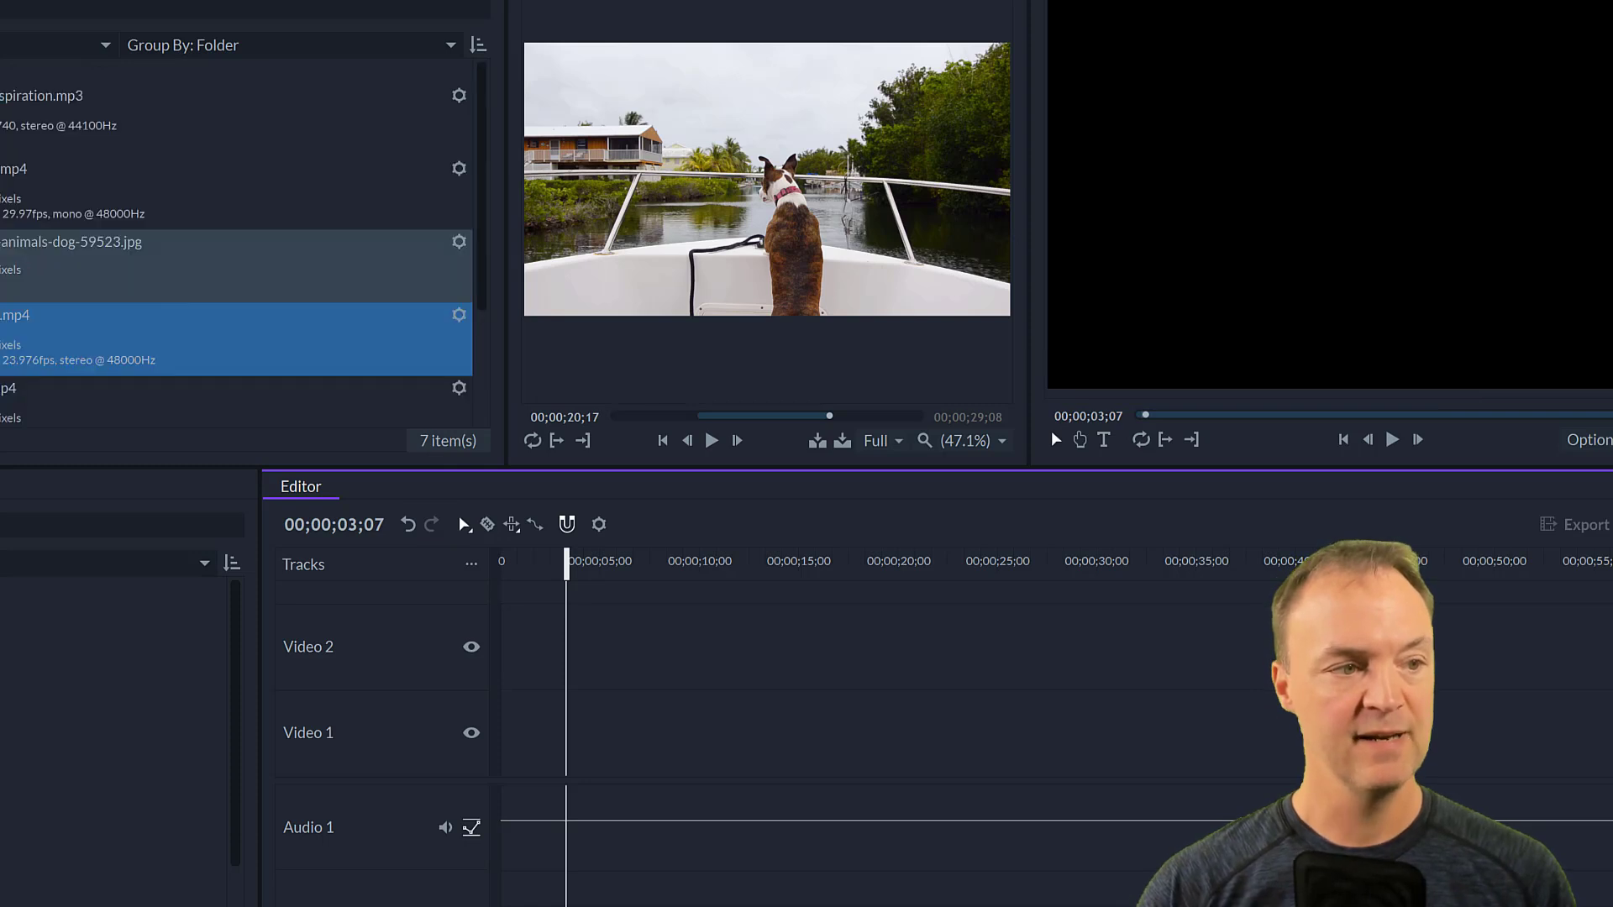
scroll(235, 278, down, 3)
drag(13, 176, 504, 761)
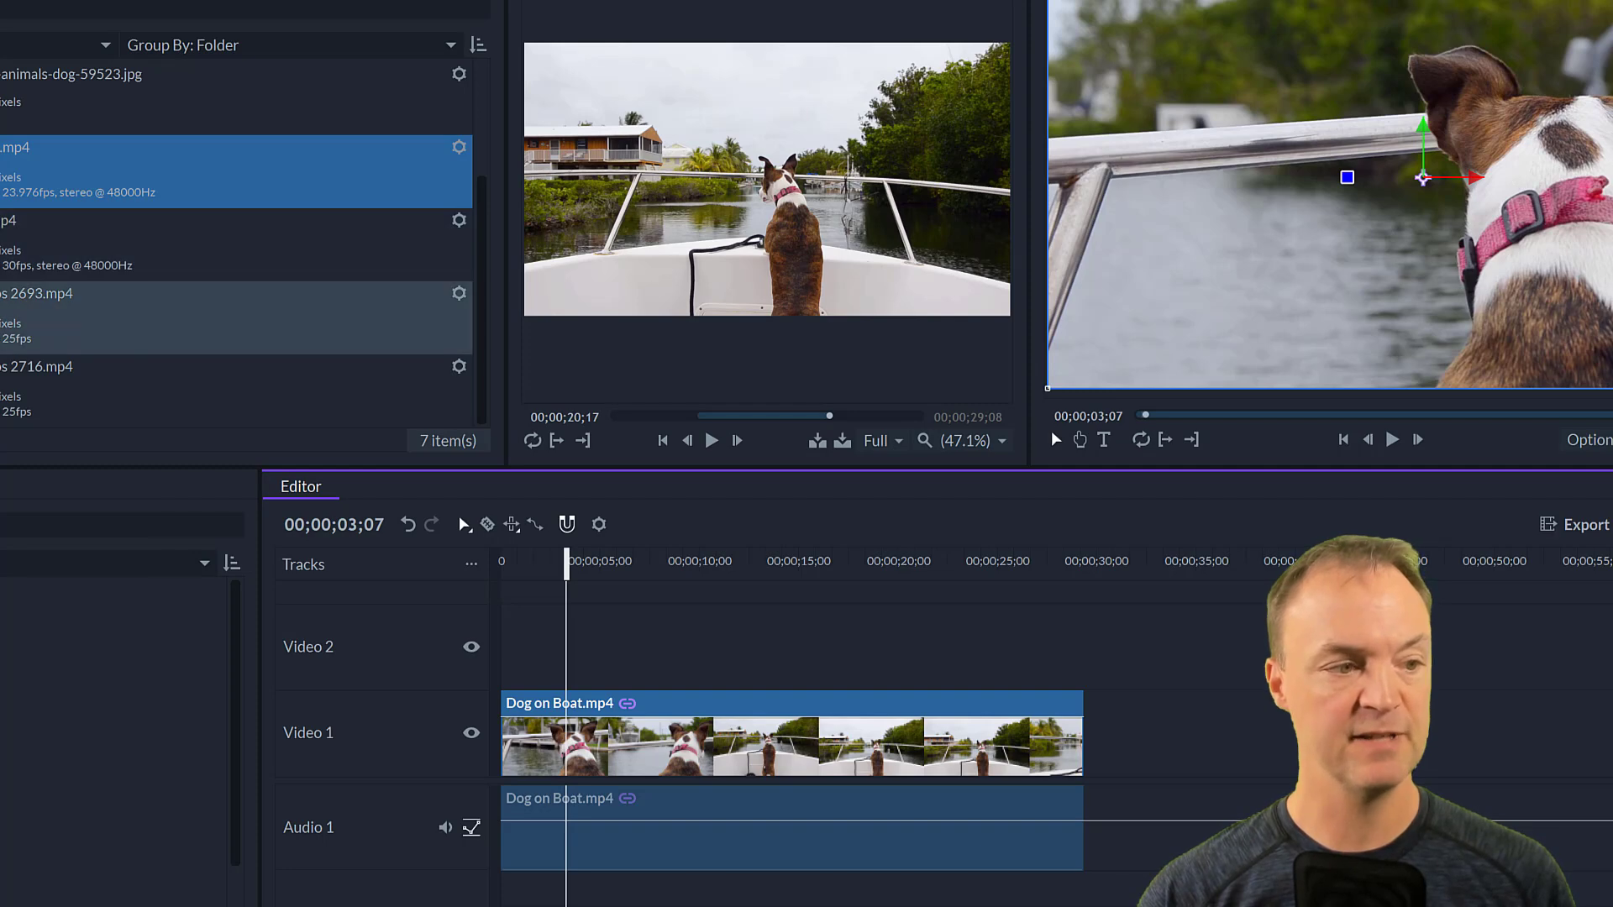
- Place animal-cute-animals-dog-59523.jpg on Video 2 from about 00;00;09;15, move the playhead to 00;00;12;01 and apply Fit To Frame to the photo
drag(25, 101, 706, 638)
click(732, 563)
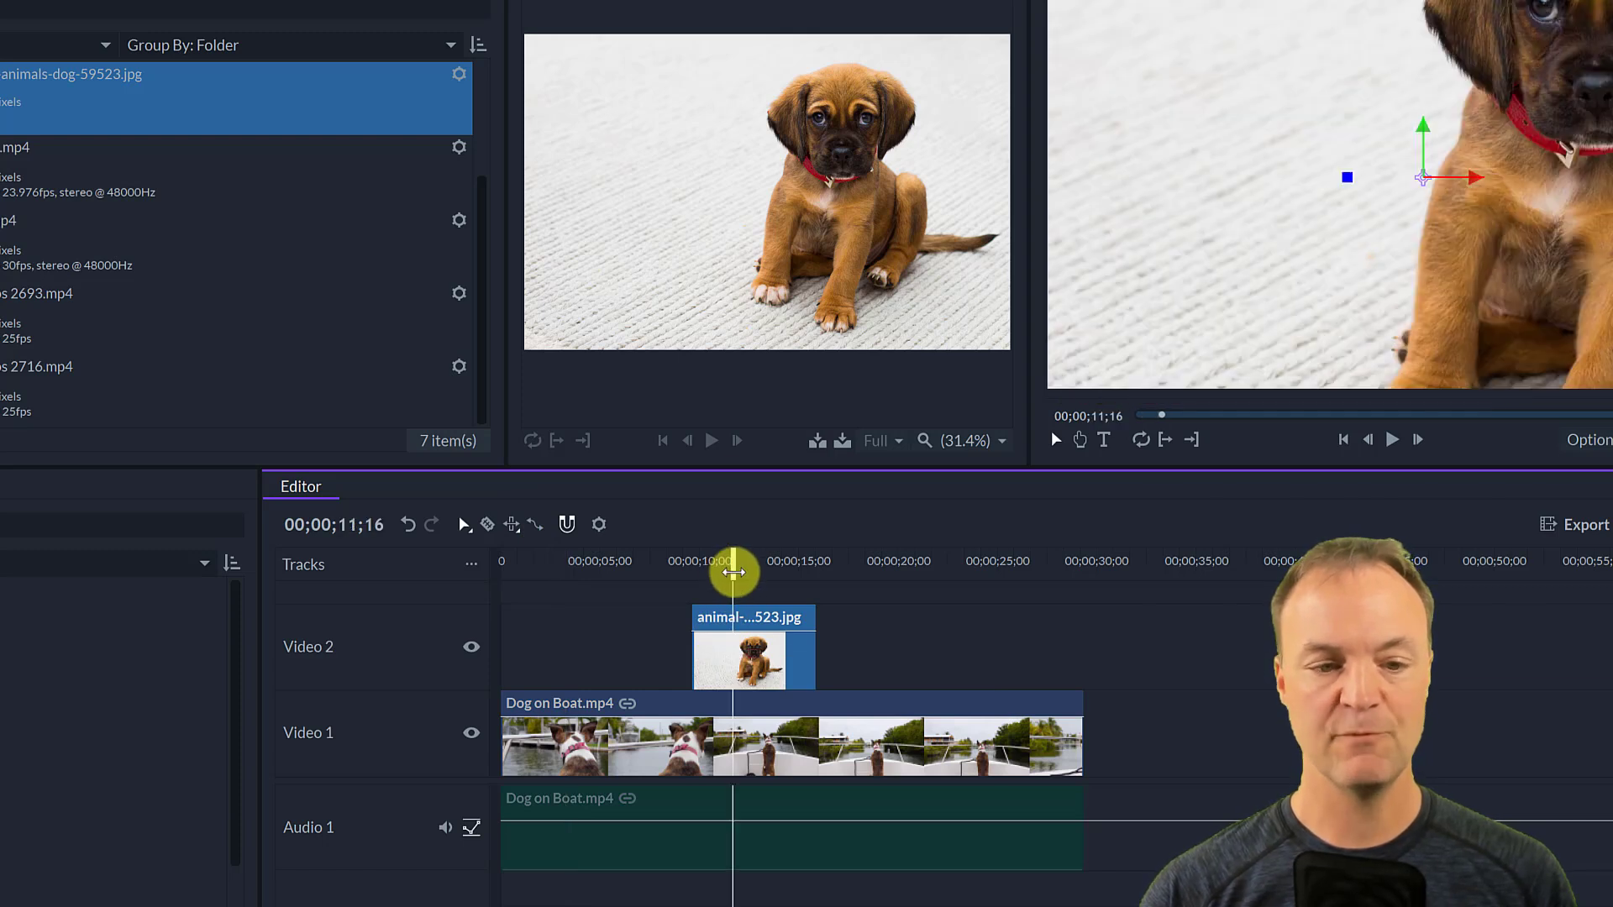
drag(732, 572, 740, 572)
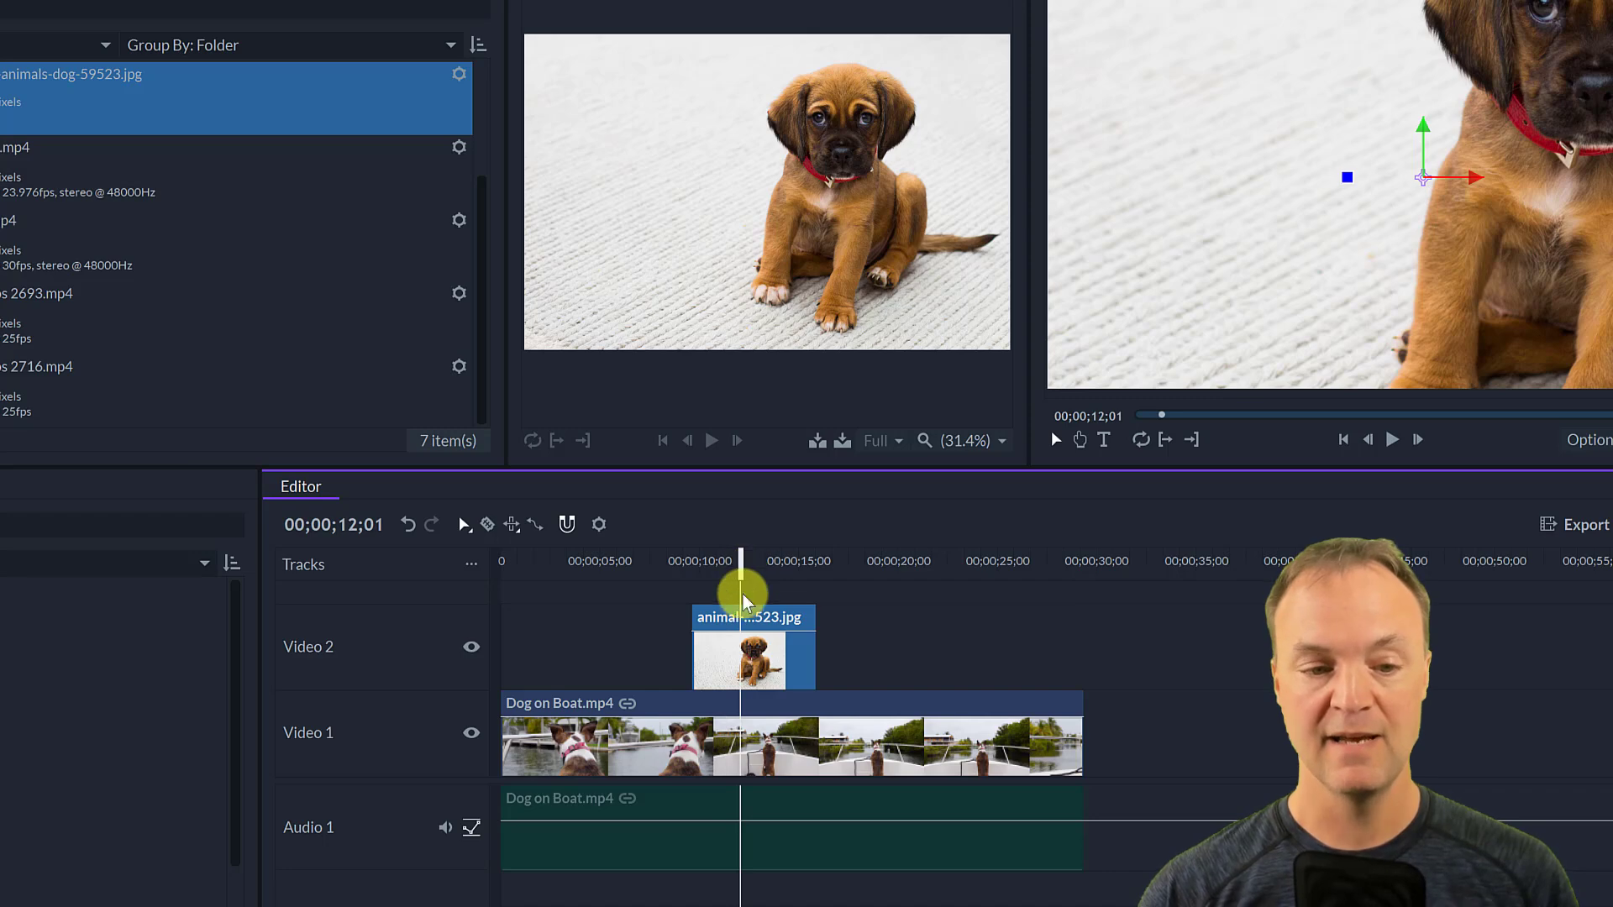
right_click(710, 668)
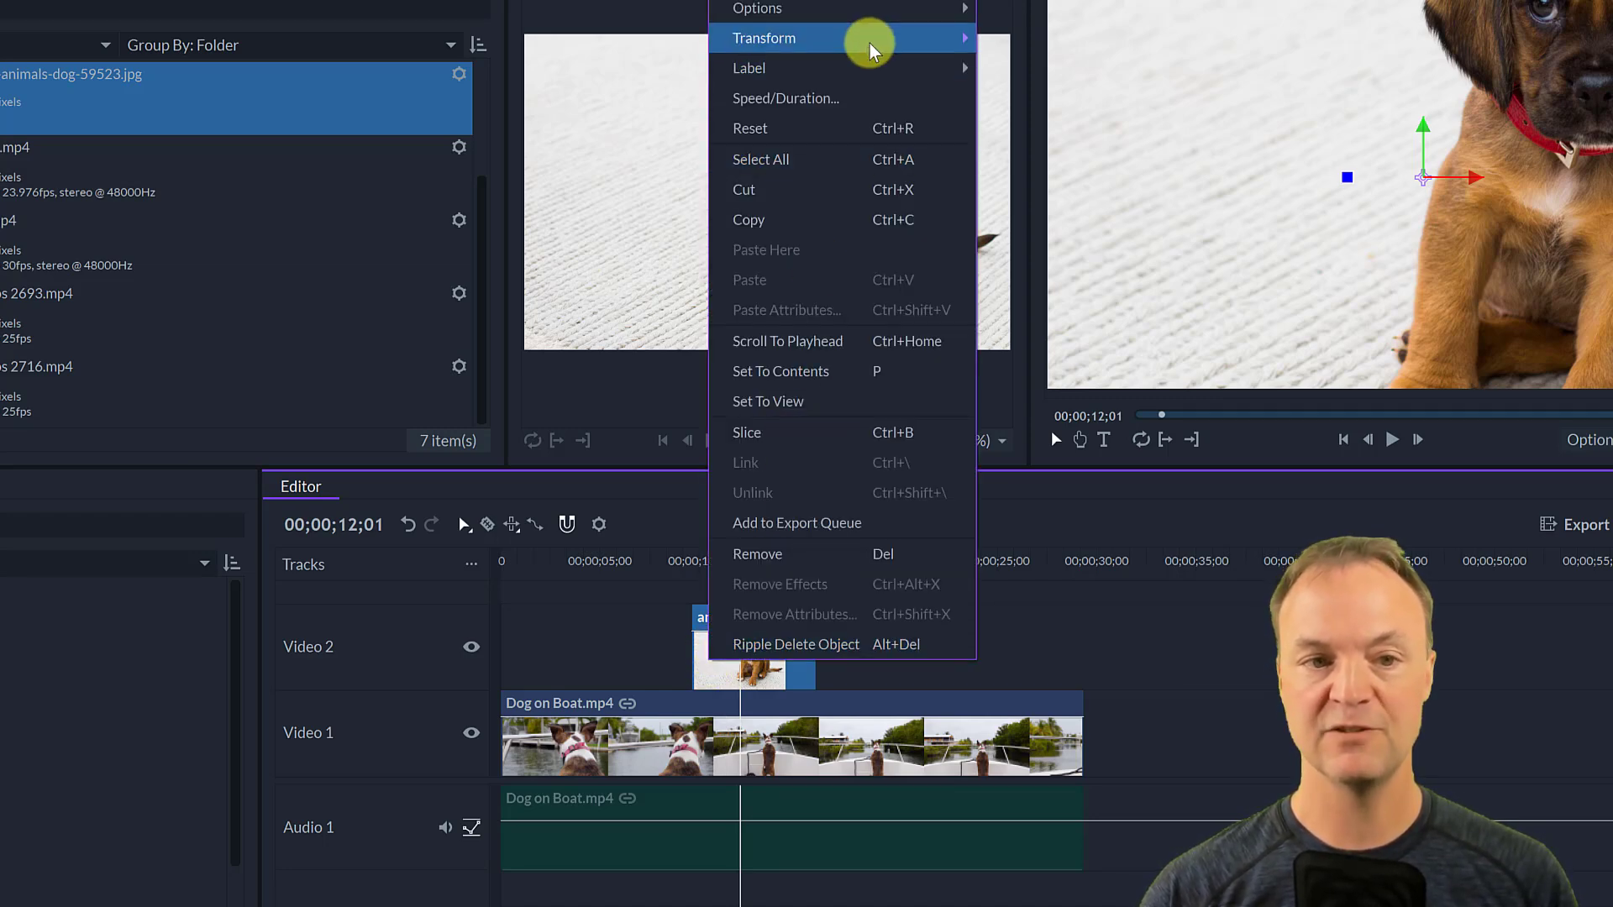
mouse_move(865, 37)
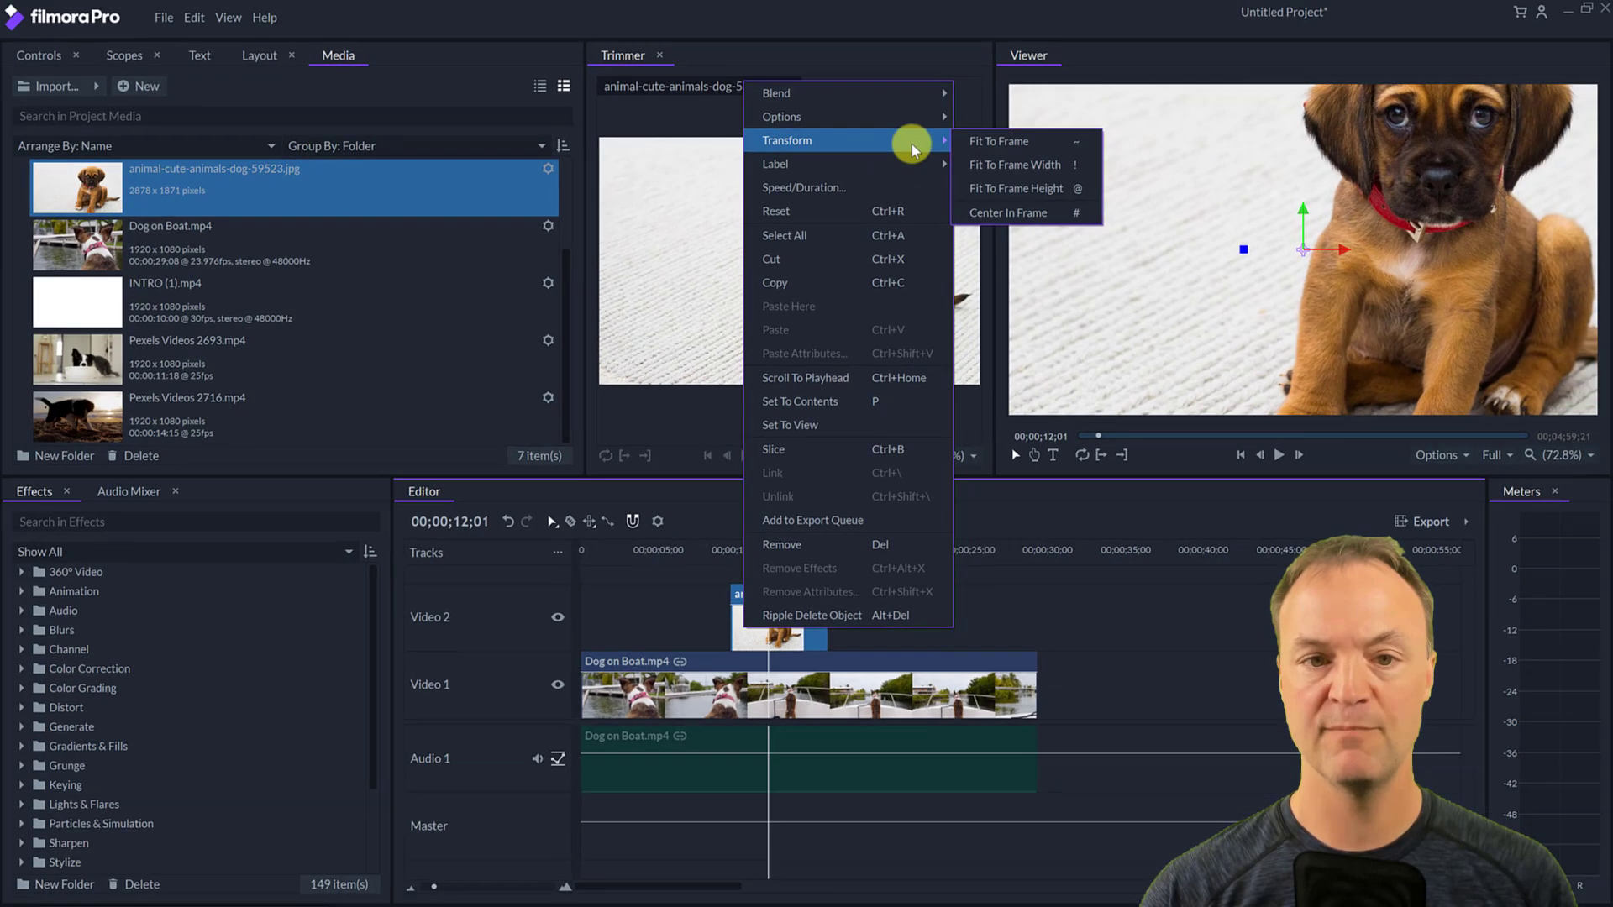
click(998, 143)
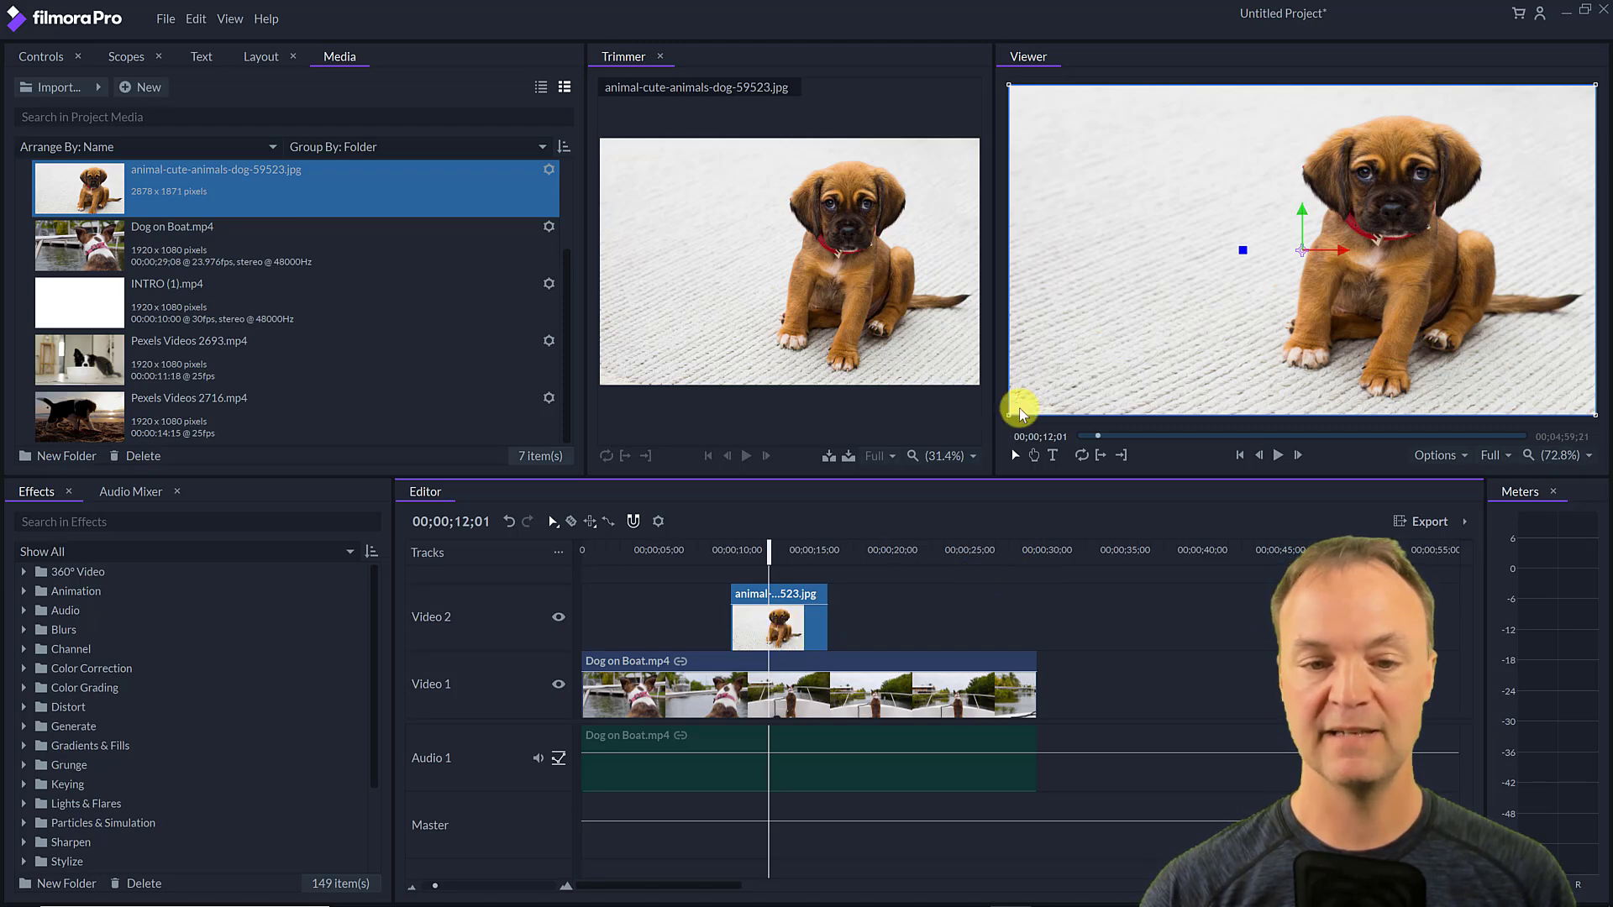
- Scale the puppy photo to about half the frame width in the frame's upper-left area and rotate it about 20° clockwise
drag(1010, 416, 1107, 270)
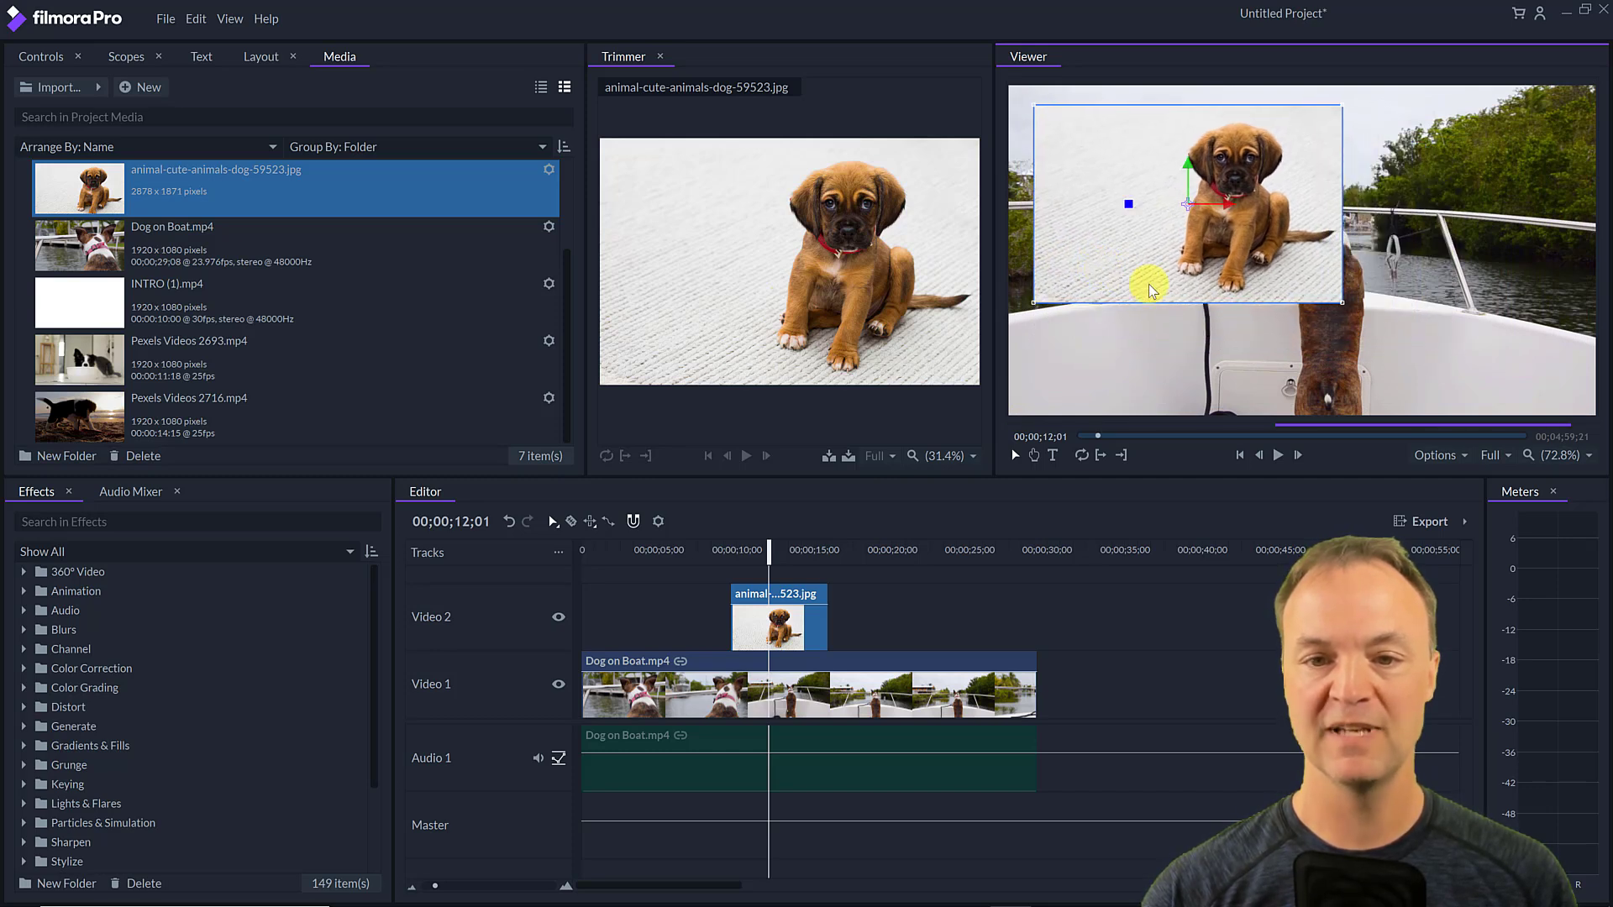
drag(1128, 207, 1132, 183)
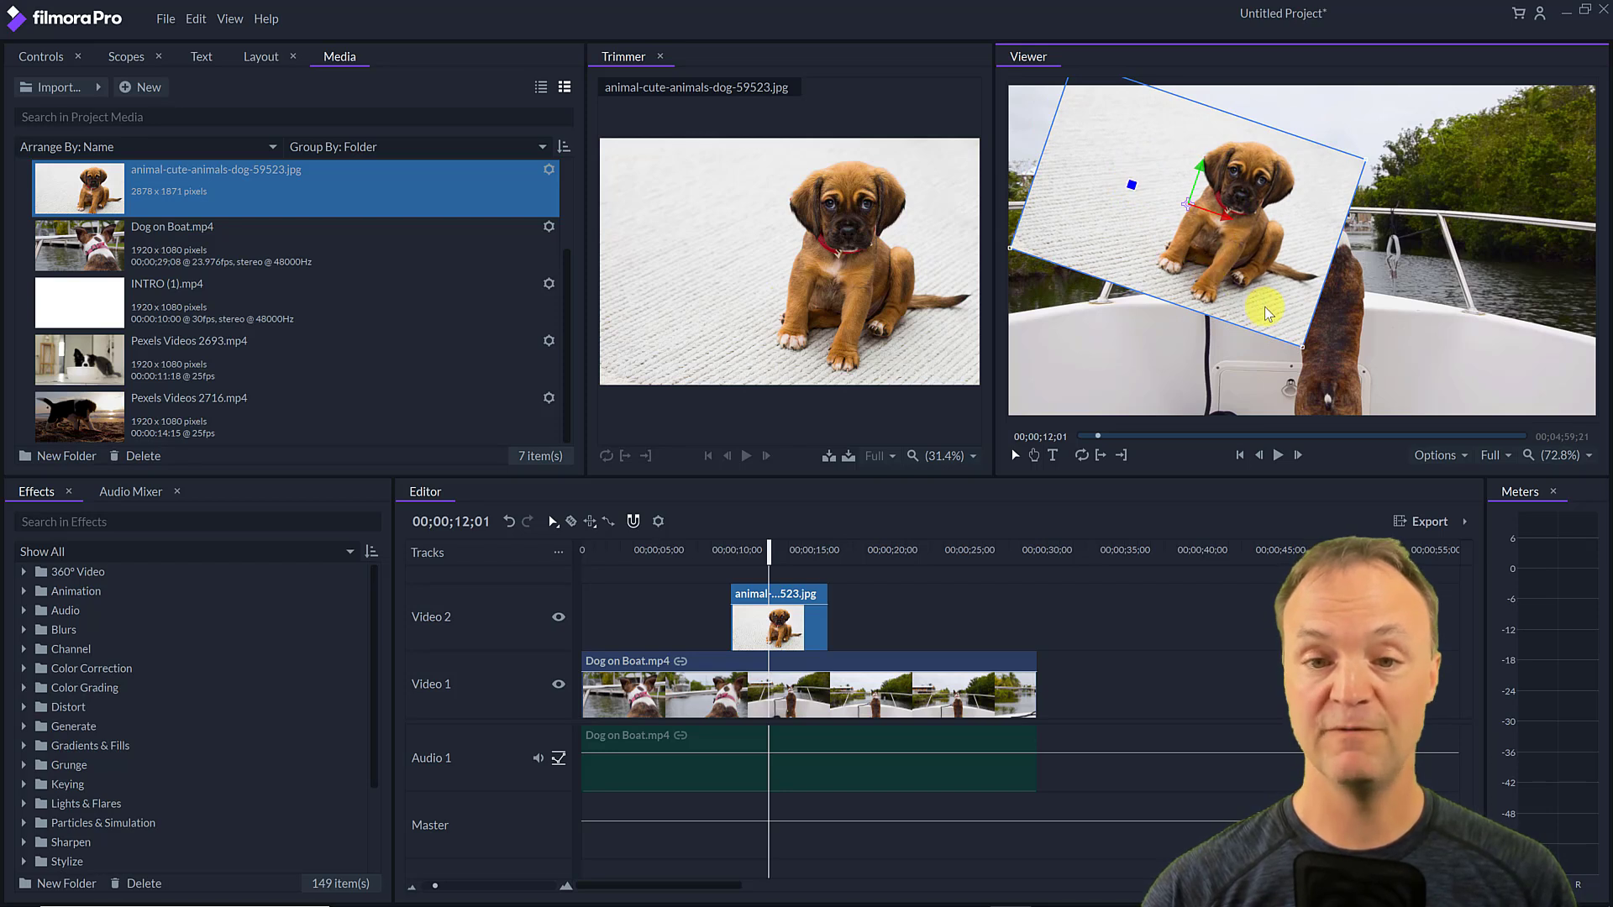
- Shrink the tilted puppy photo to about a third of the frame width in the frame's upper-left area and play the overlay
drag(1264, 306, 1260, 349)
drag(1367, 210, 1252, 197)
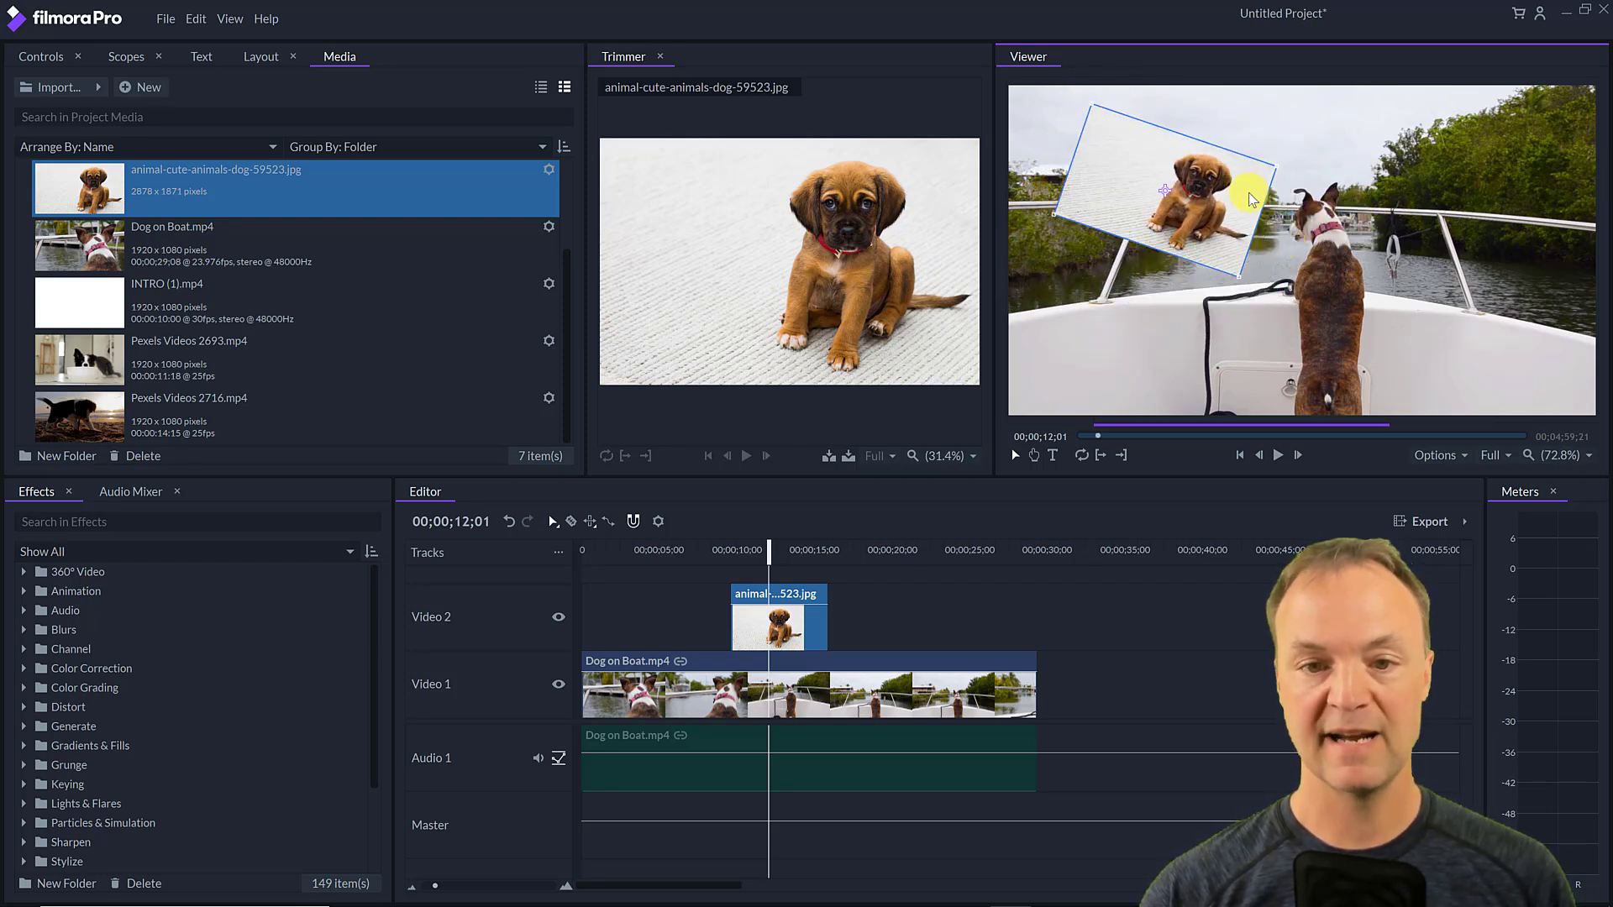
click(1278, 457)
click(1277, 457)
- Overlay Pexels Videos 2716.mp4 on Video 3 from about 00;00;17, at a third of frame width, upper right, rotated about 17° clockwise, and preview it
drag(67, 420, 849, 587)
click(911, 551)
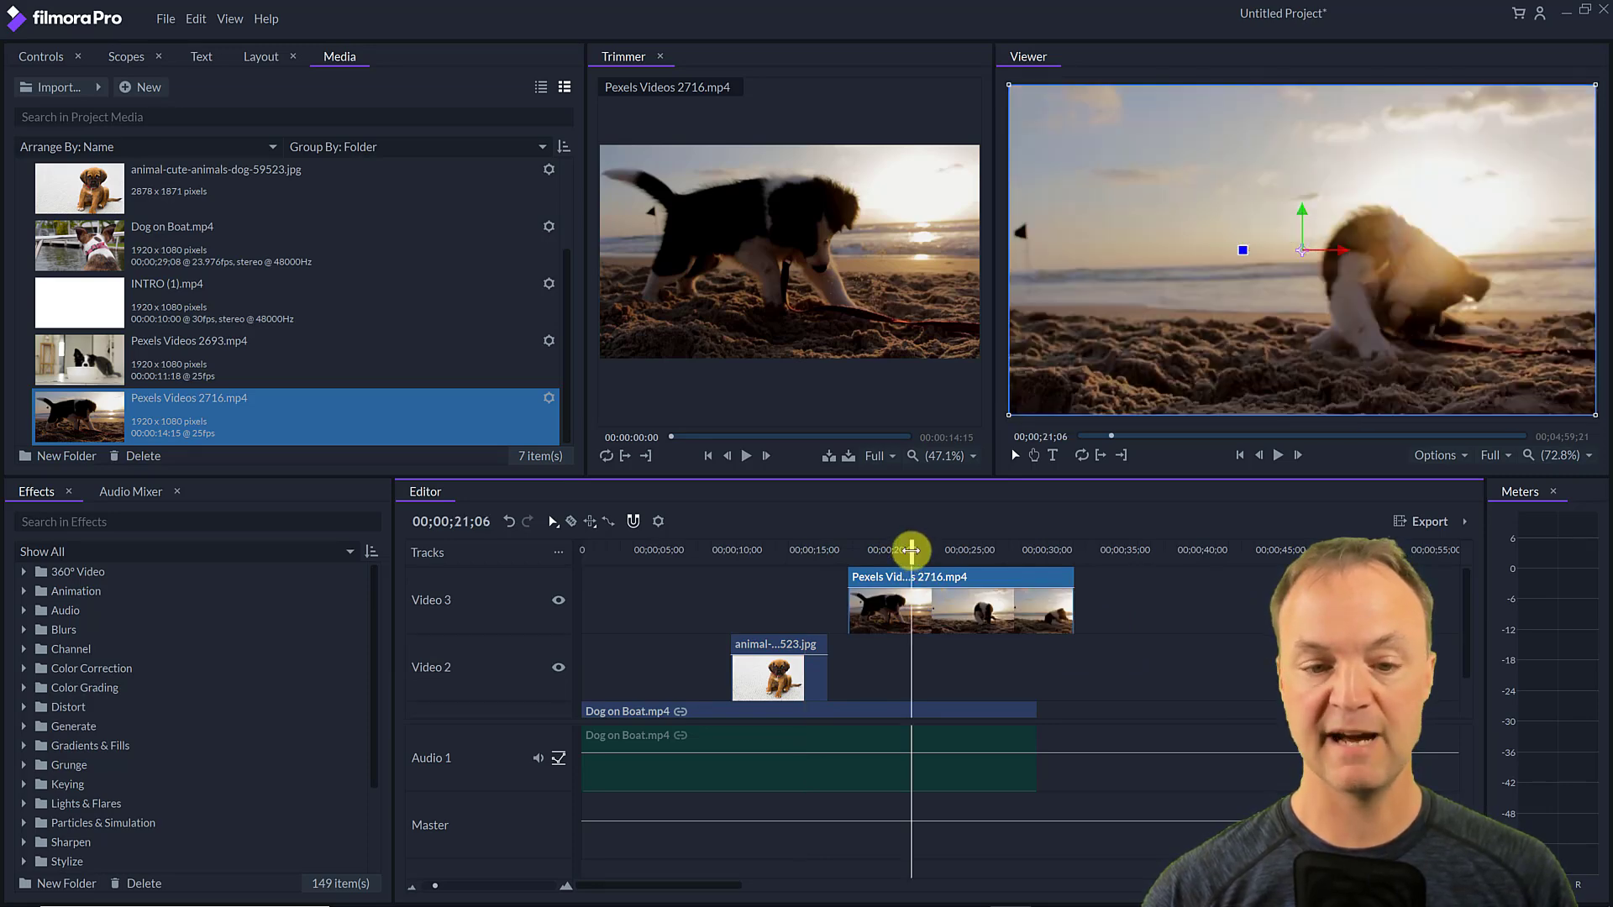
drag(1009, 415, 1489, 209)
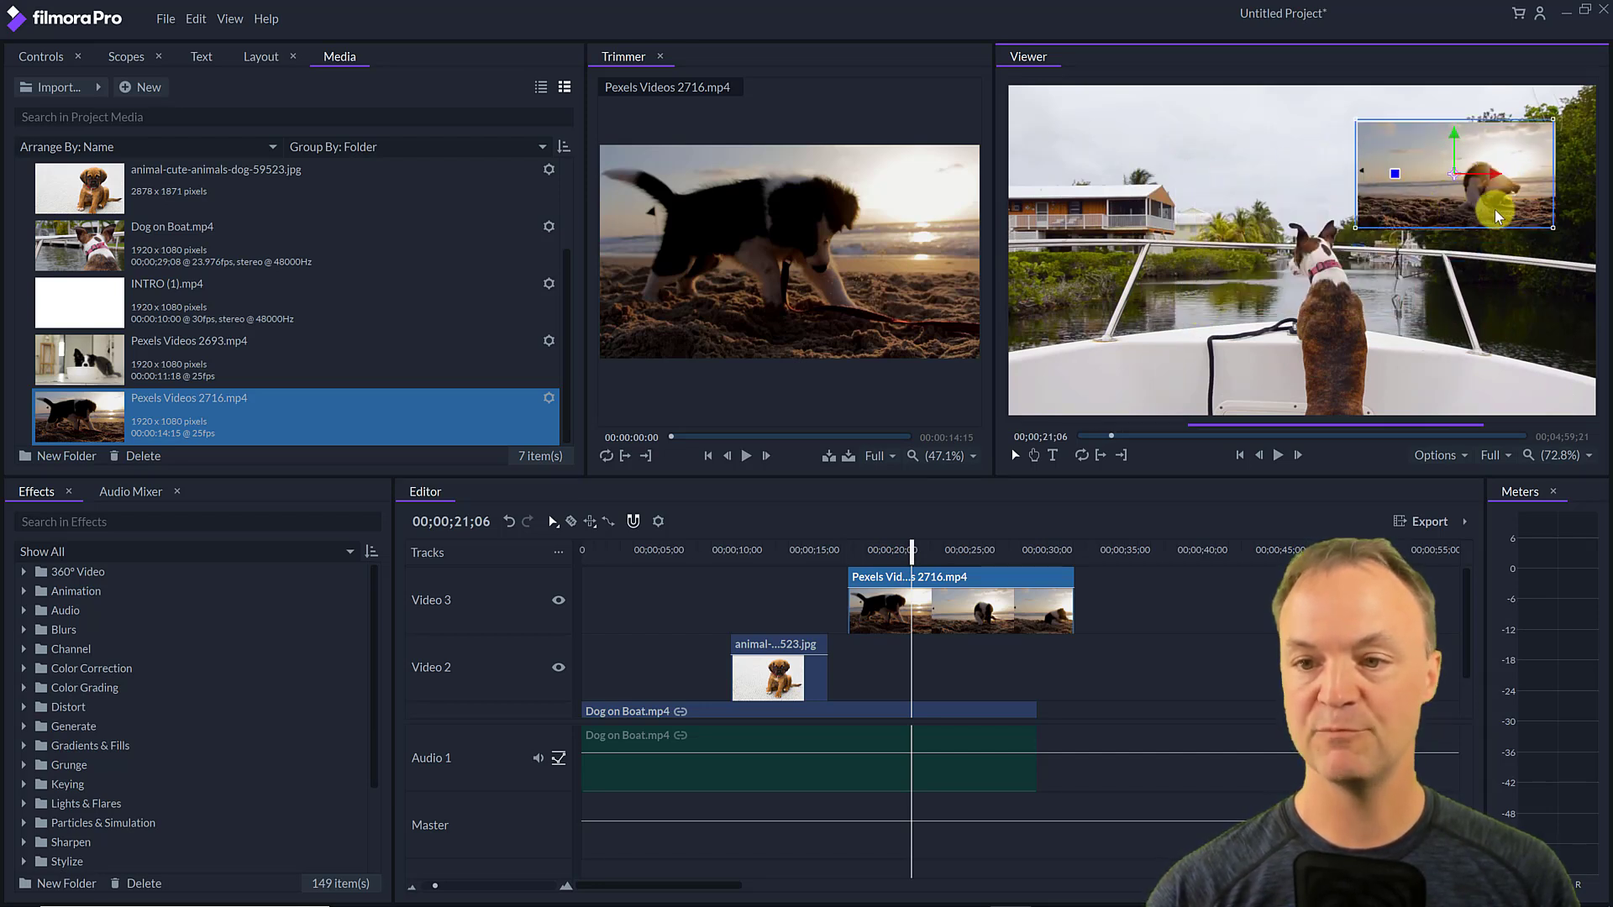
drag(1394, 178, 1401, 148)
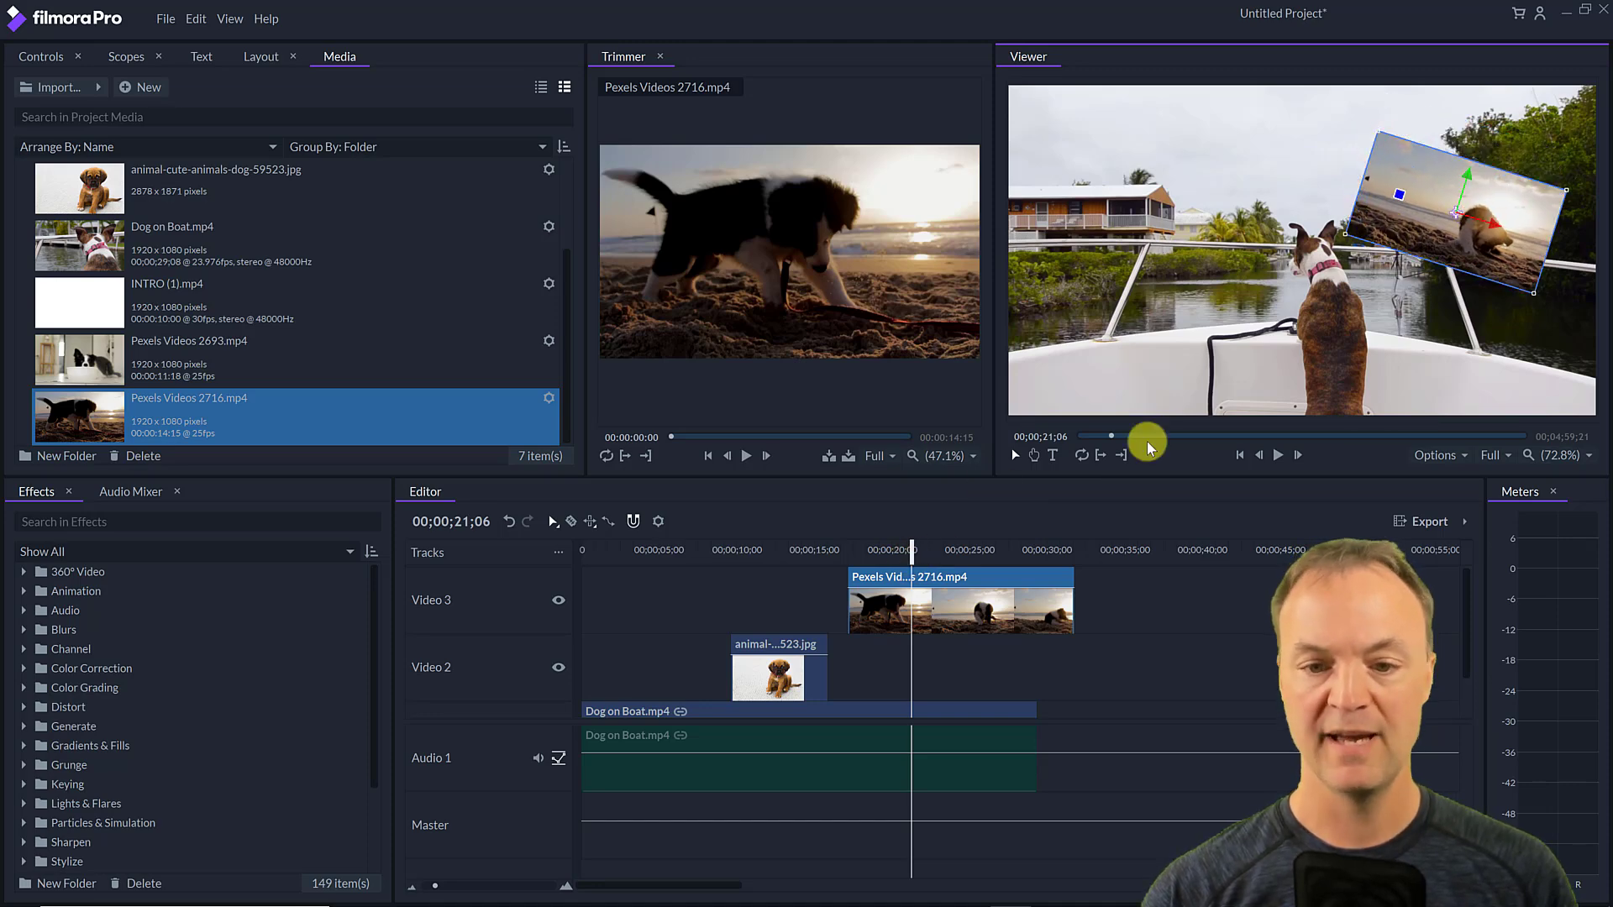
click(1275, 456)
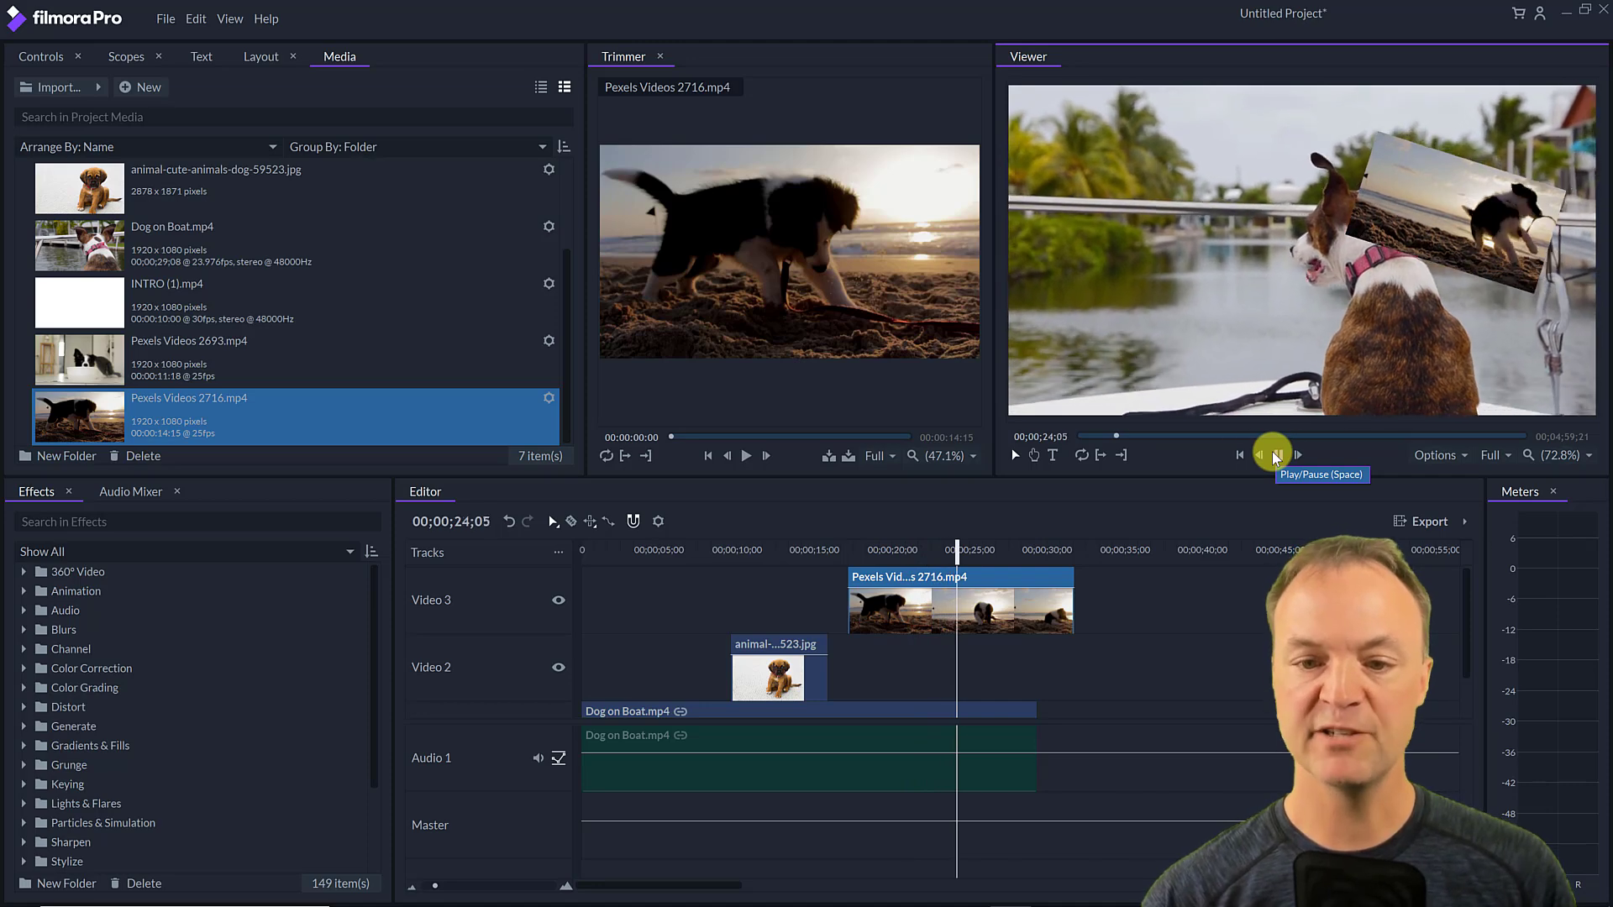
click(1277, 455)
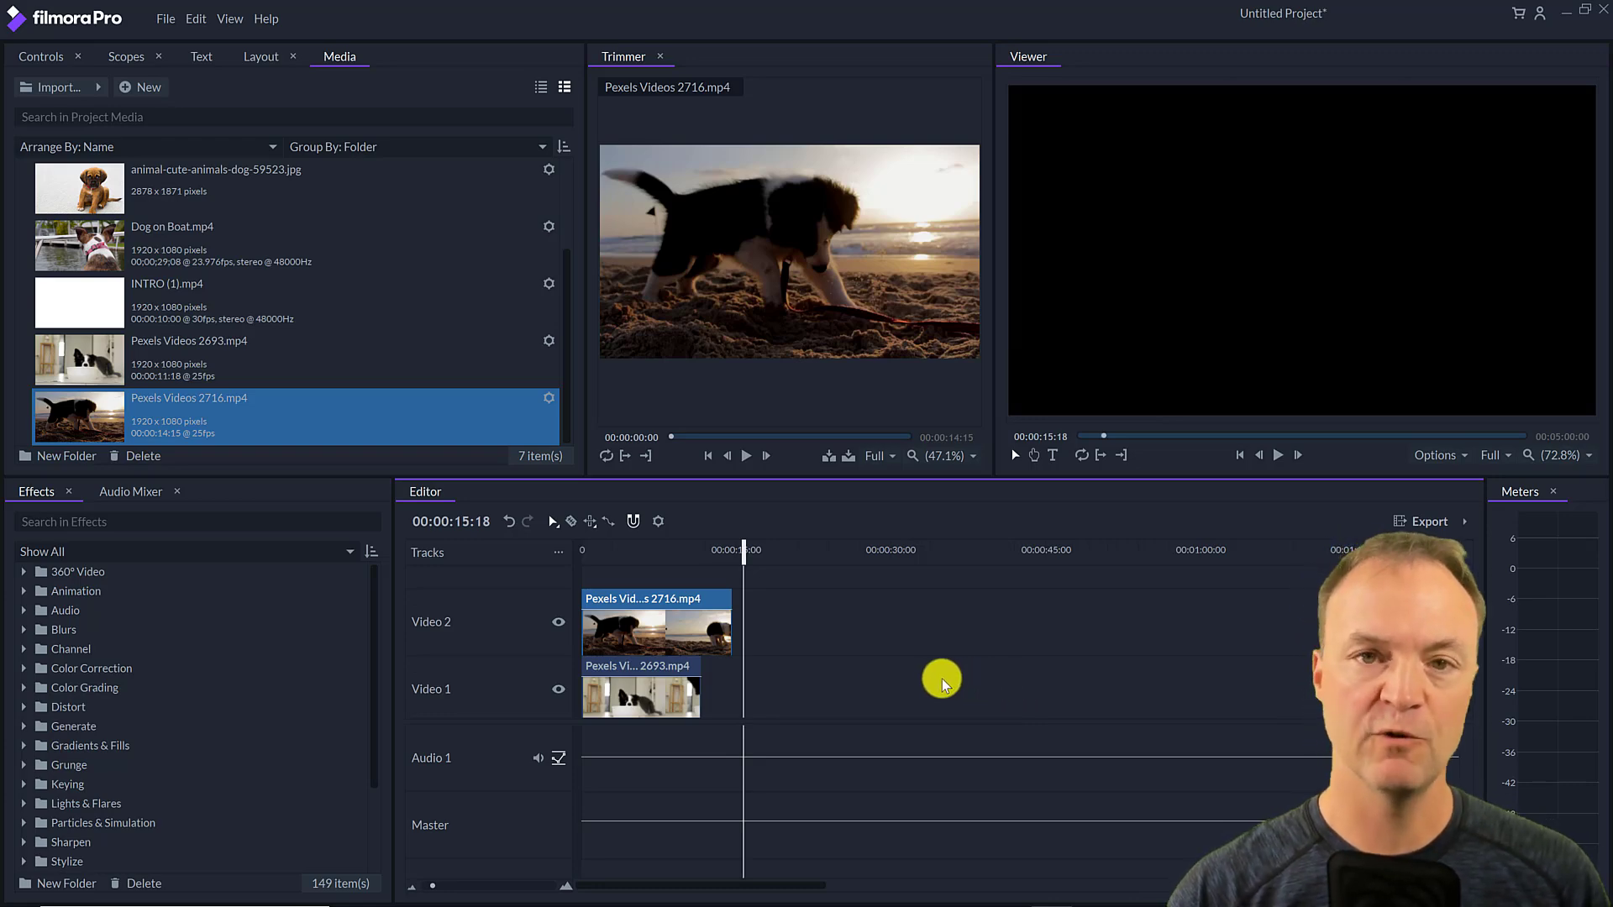
- Play the two stacked Pexels clips from 00:00:03:15 to check which one shows in the frame
drag(739, 552, 618, 566)
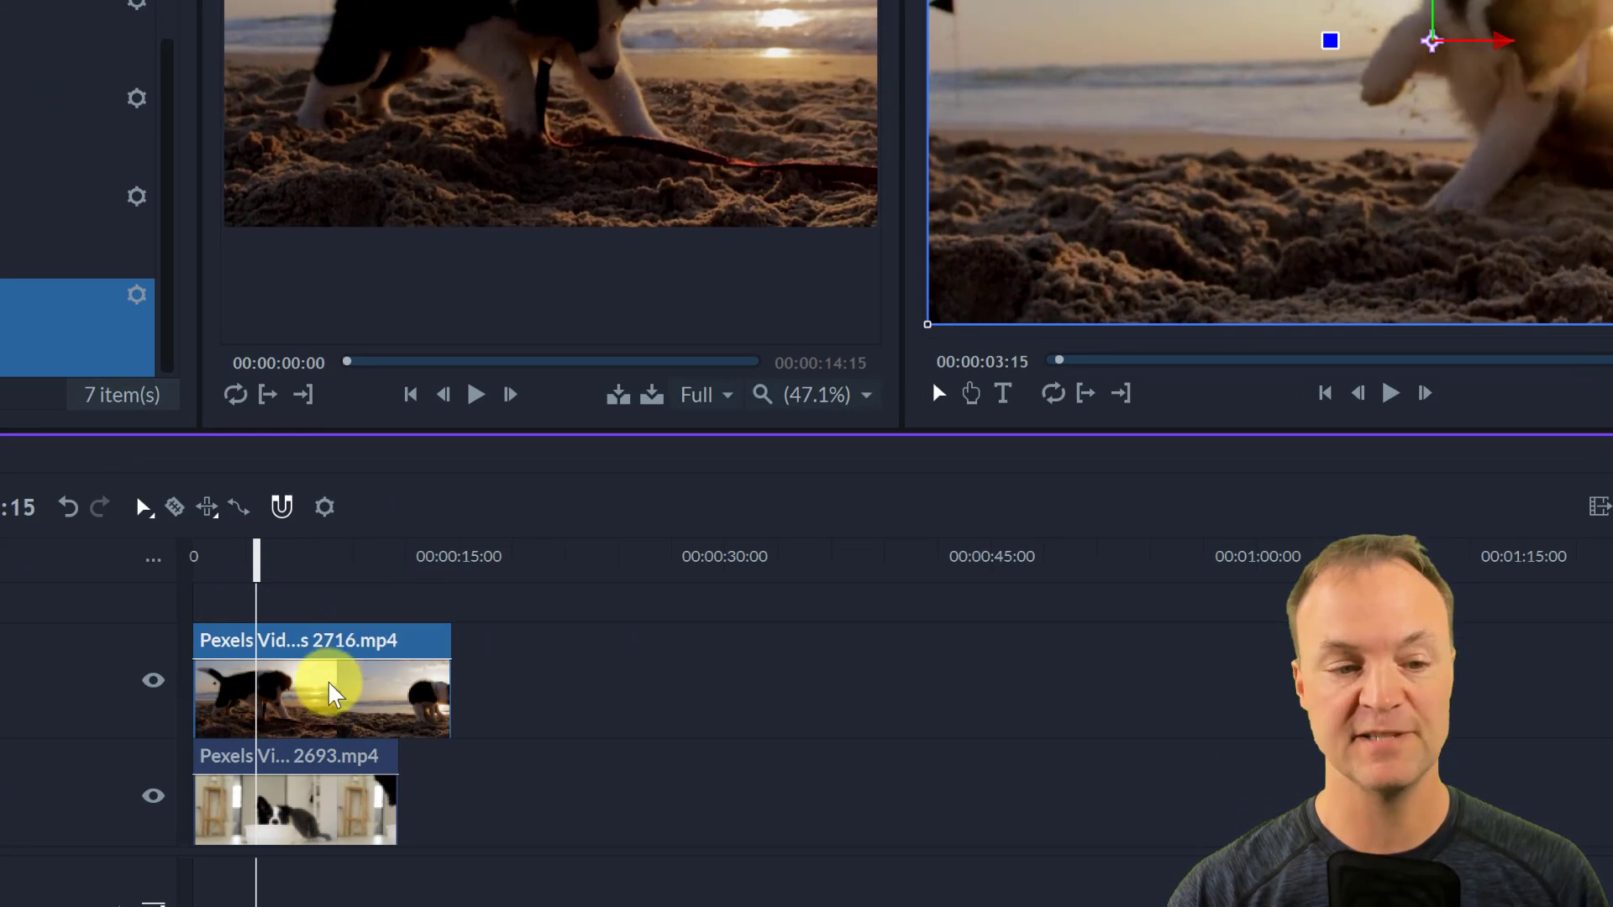
mouse_move(283, 659)
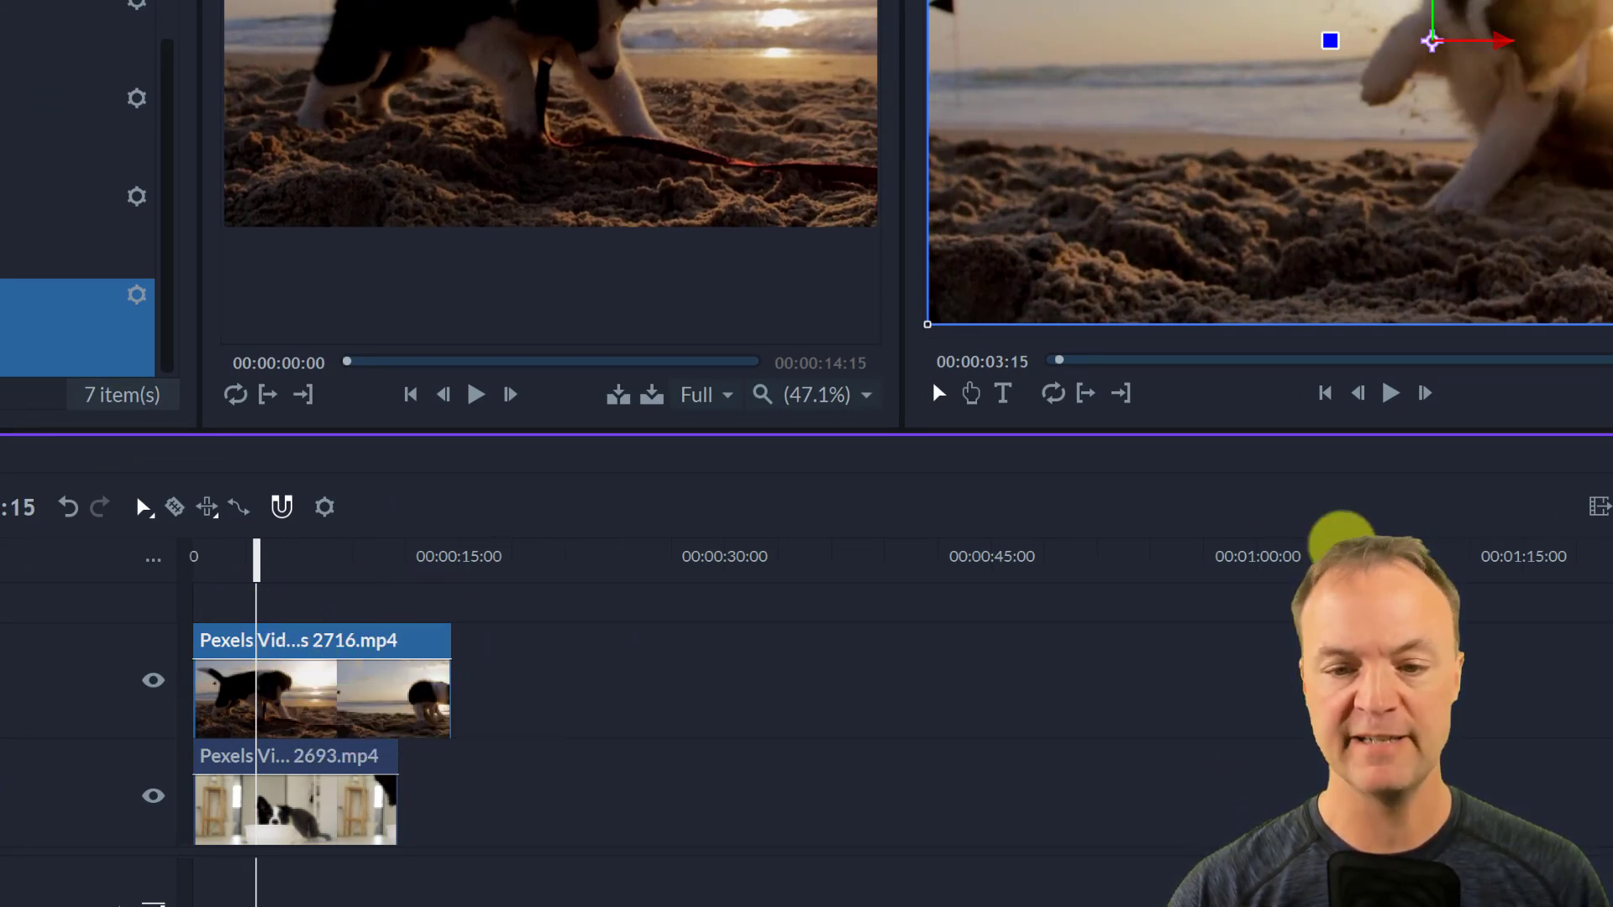
click(1391, 395)
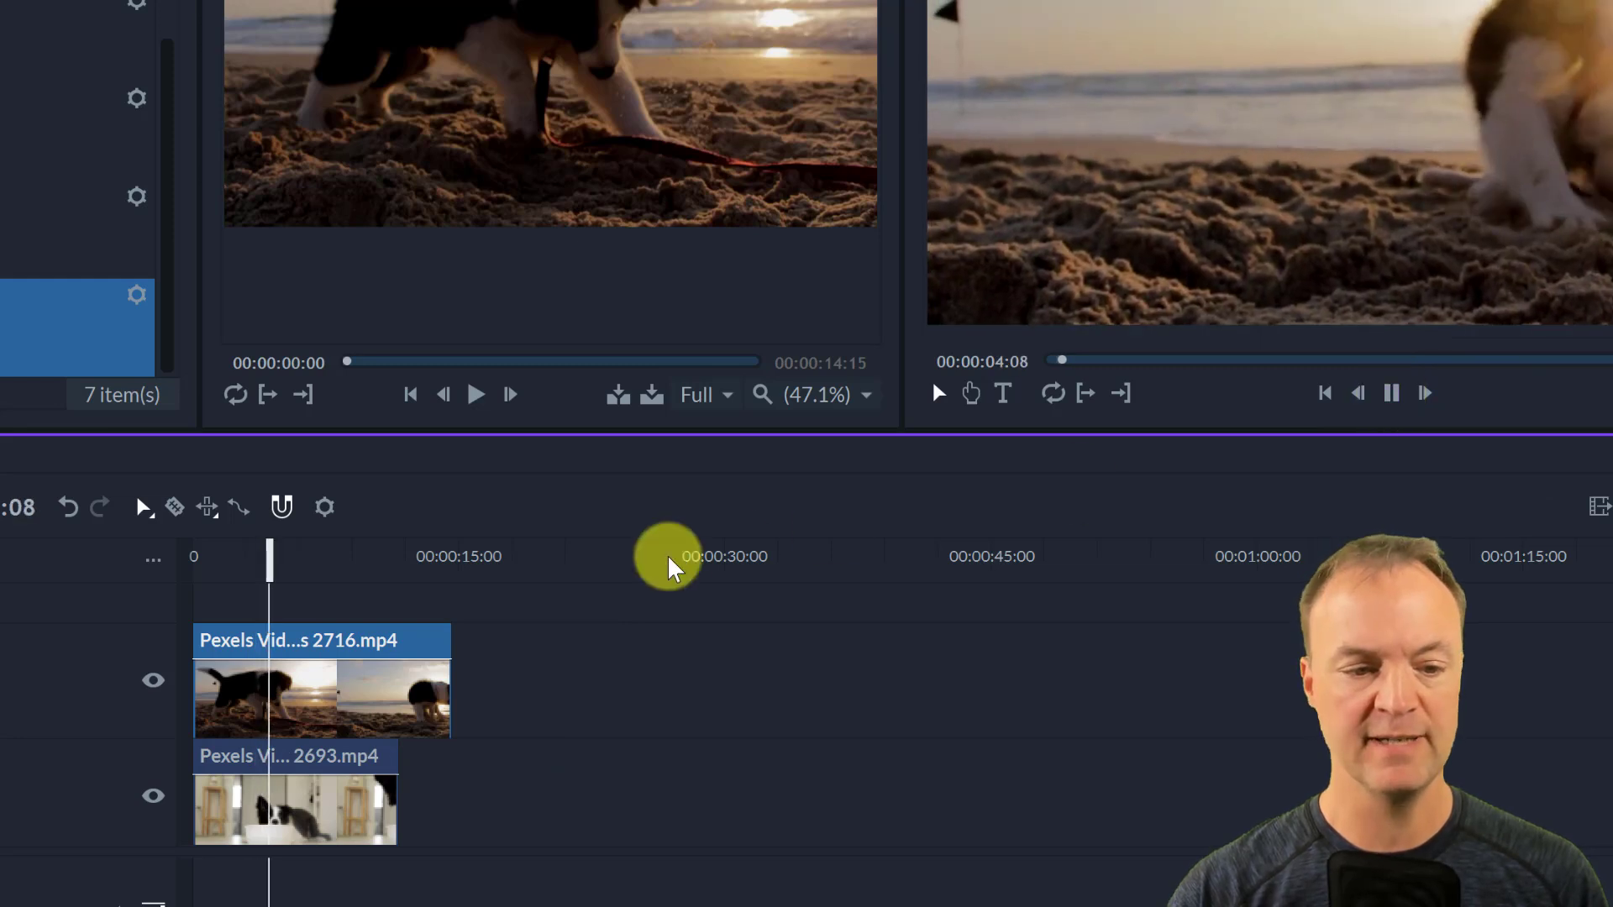
click(1384, 407)
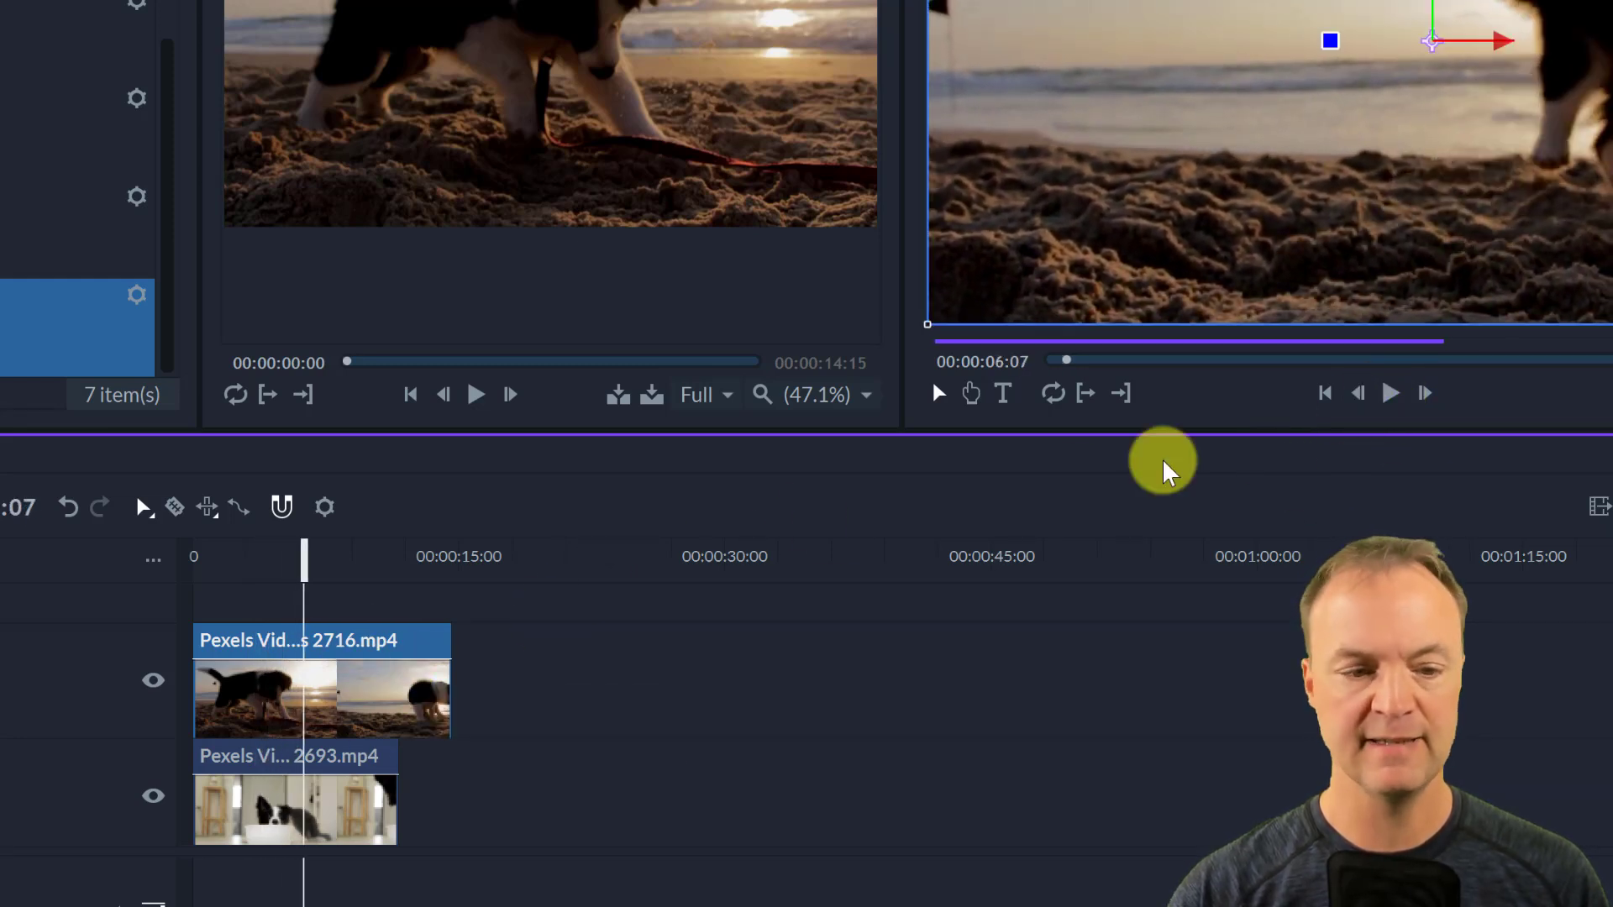
- Lower the opacity of Pexels Videos 2716.mp4 on Video 2 to about half and play the blend from about 00:00:02
drag(224, 662, 234, 696)
drag(305, 575, 227, 576)
click(1395, 400)
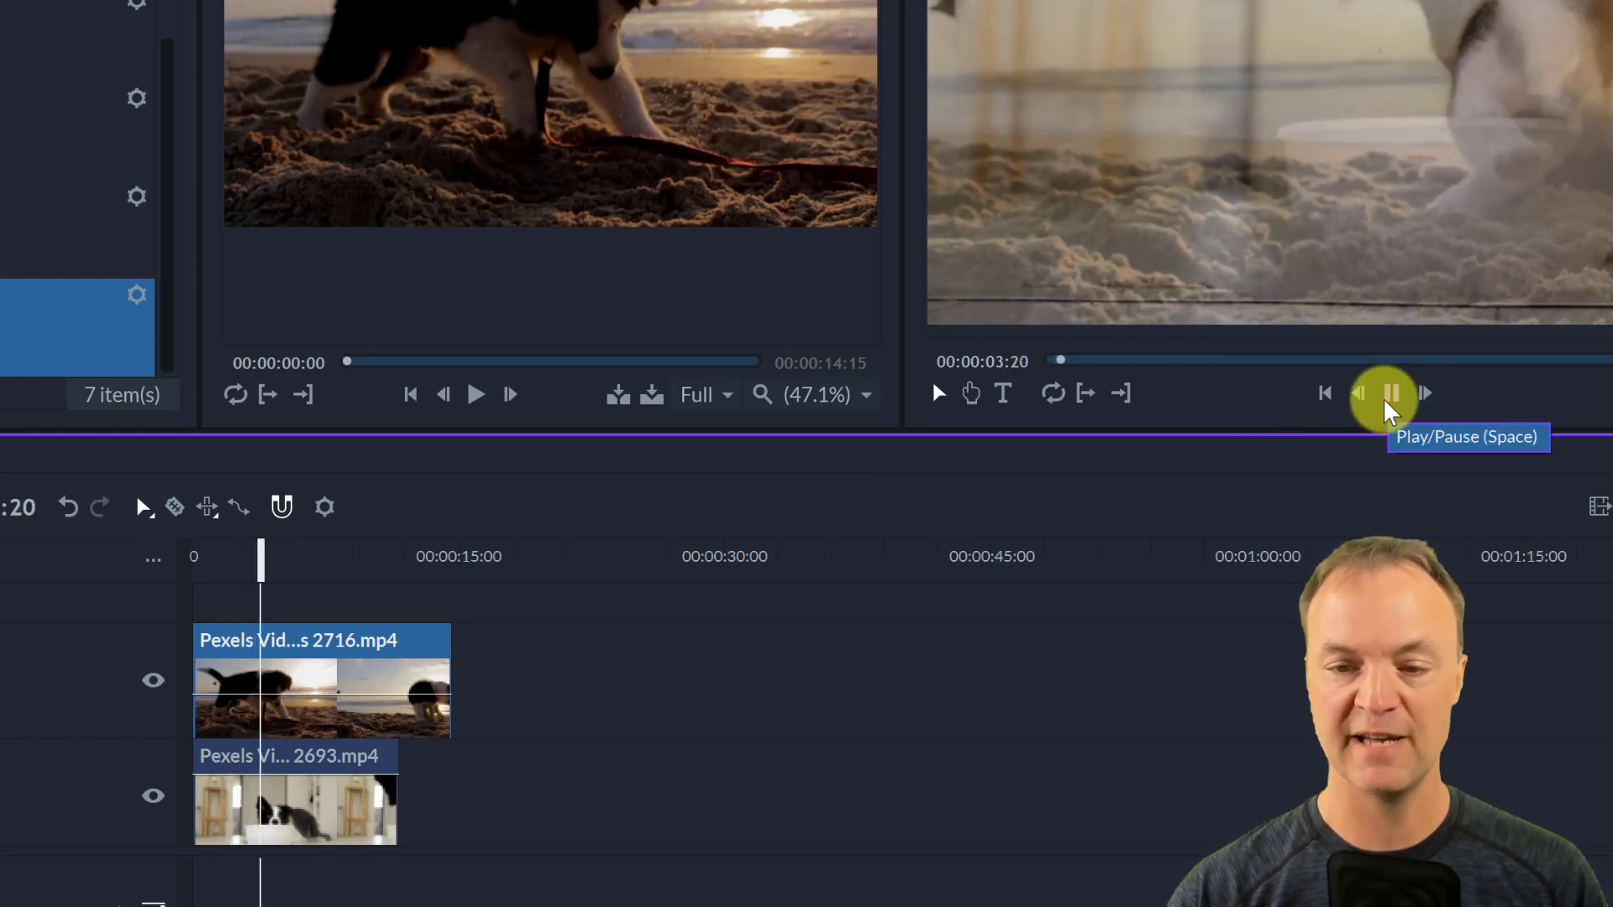
click(1388, 397)
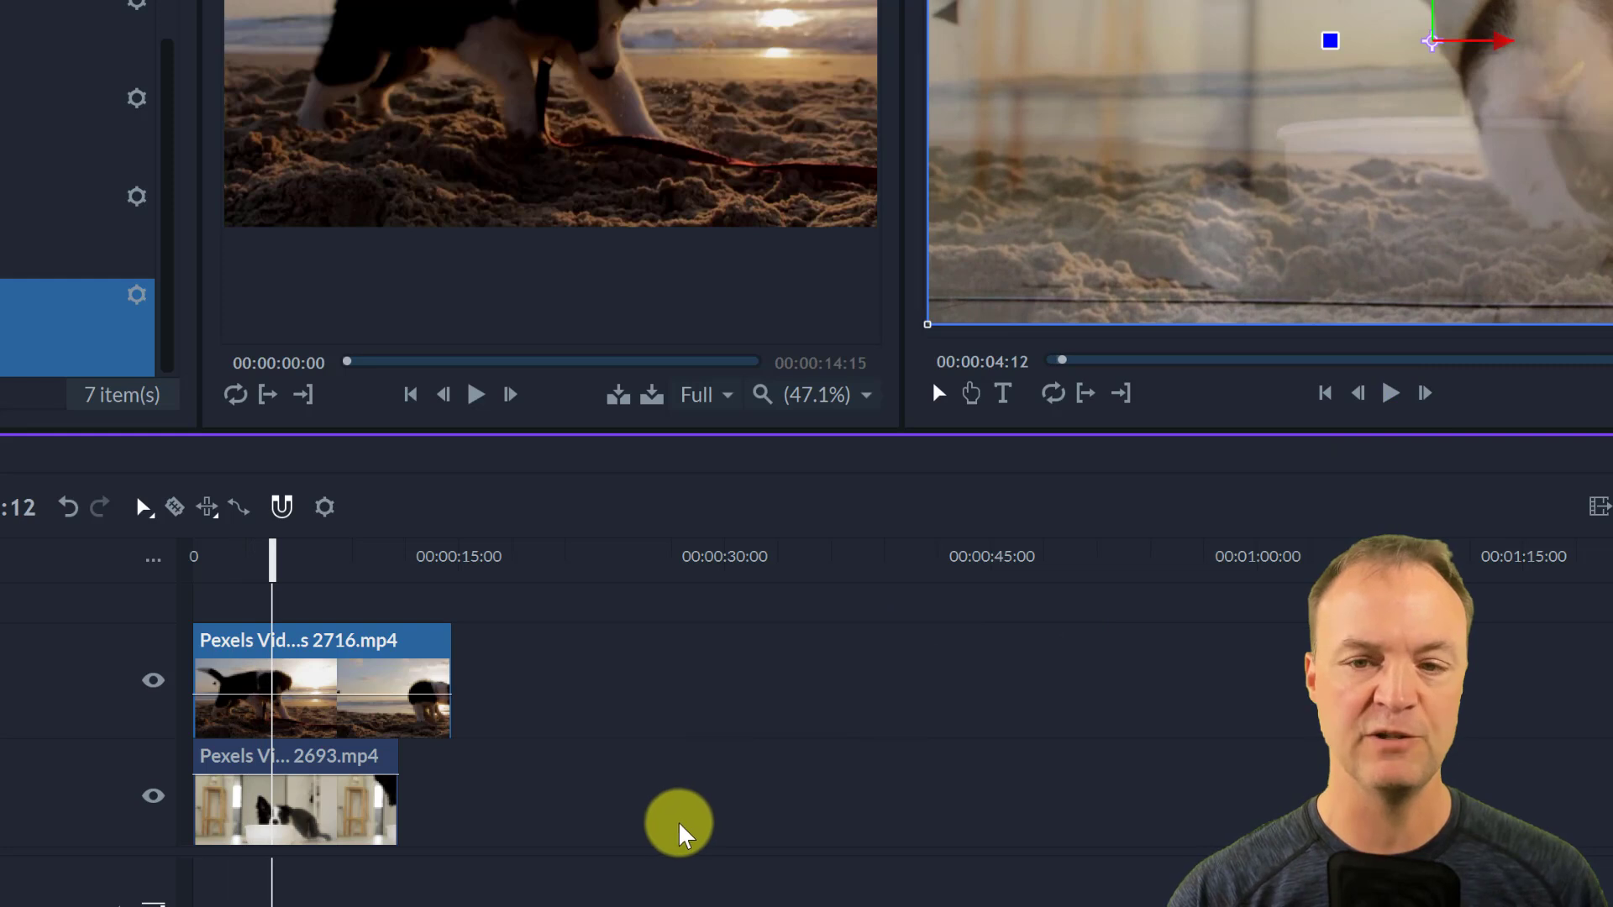
- Delete both Pexels clips from the timeline and add full-of-inspiration.mp3 at the start of Audio 1
drag(533, 840, 283, 670)
key(Delete)
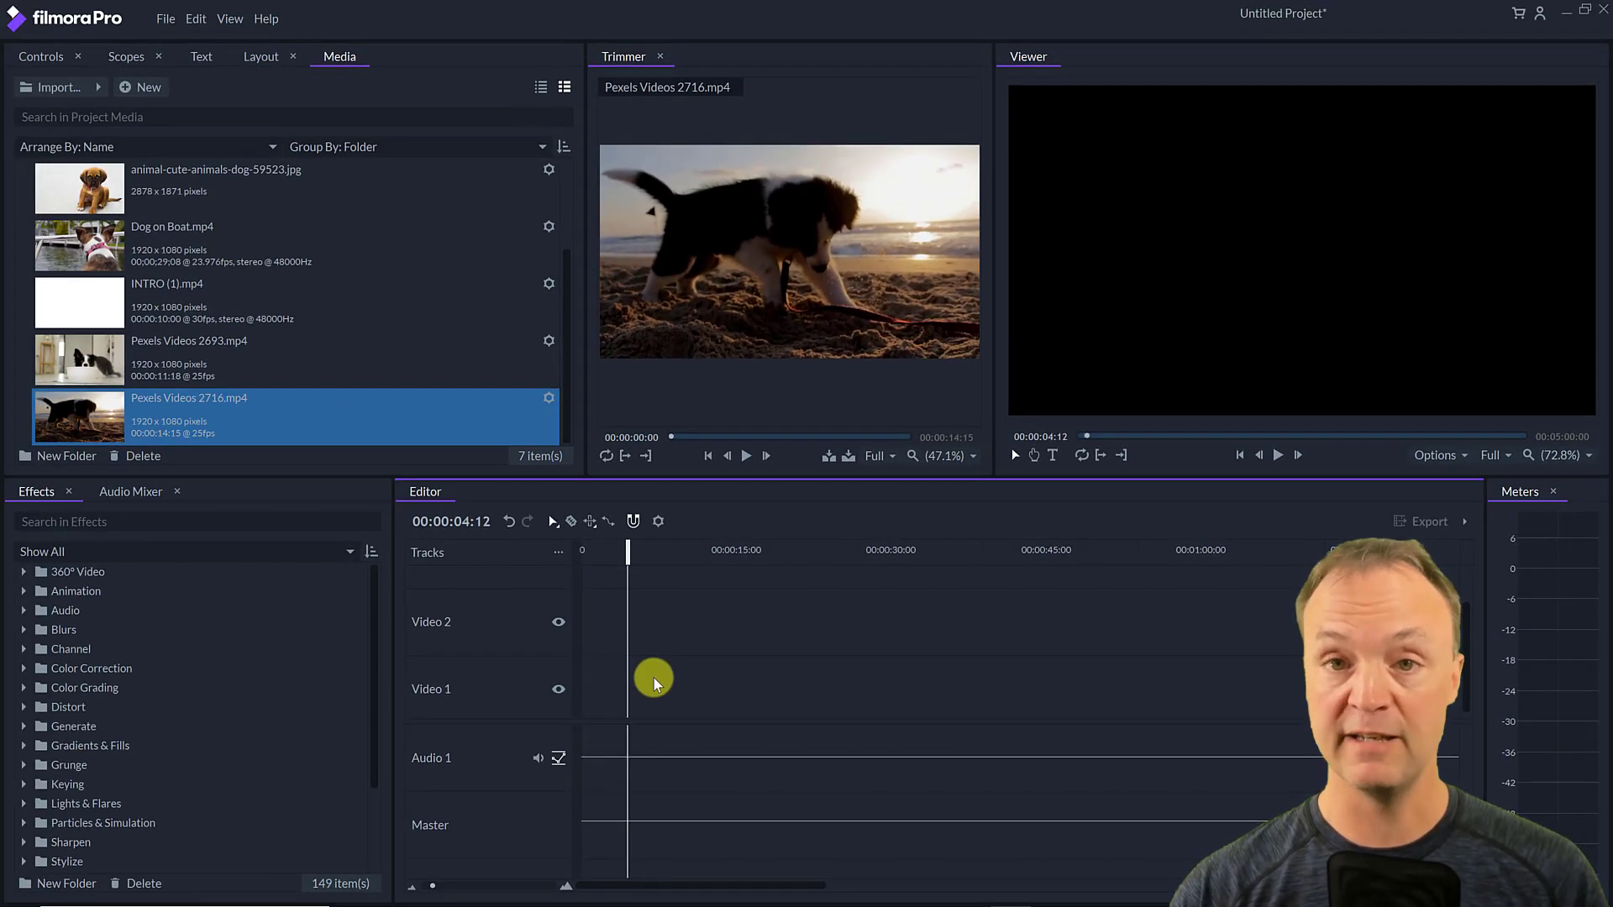
scroll(189, 347, up, 5)
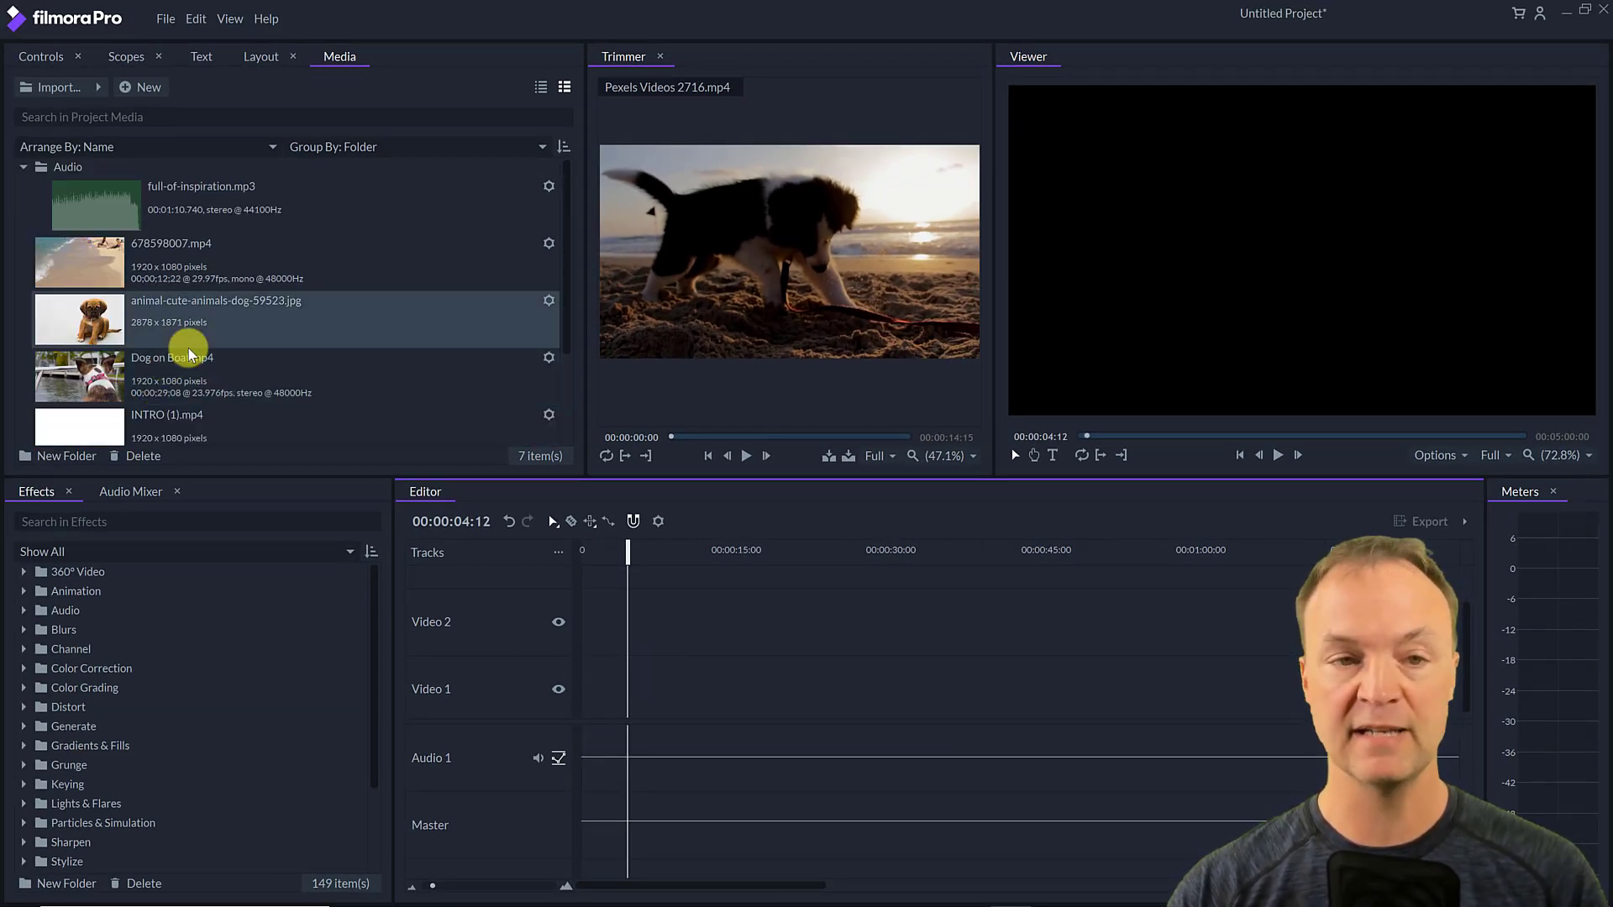
drag(78, 223, 647, 781)
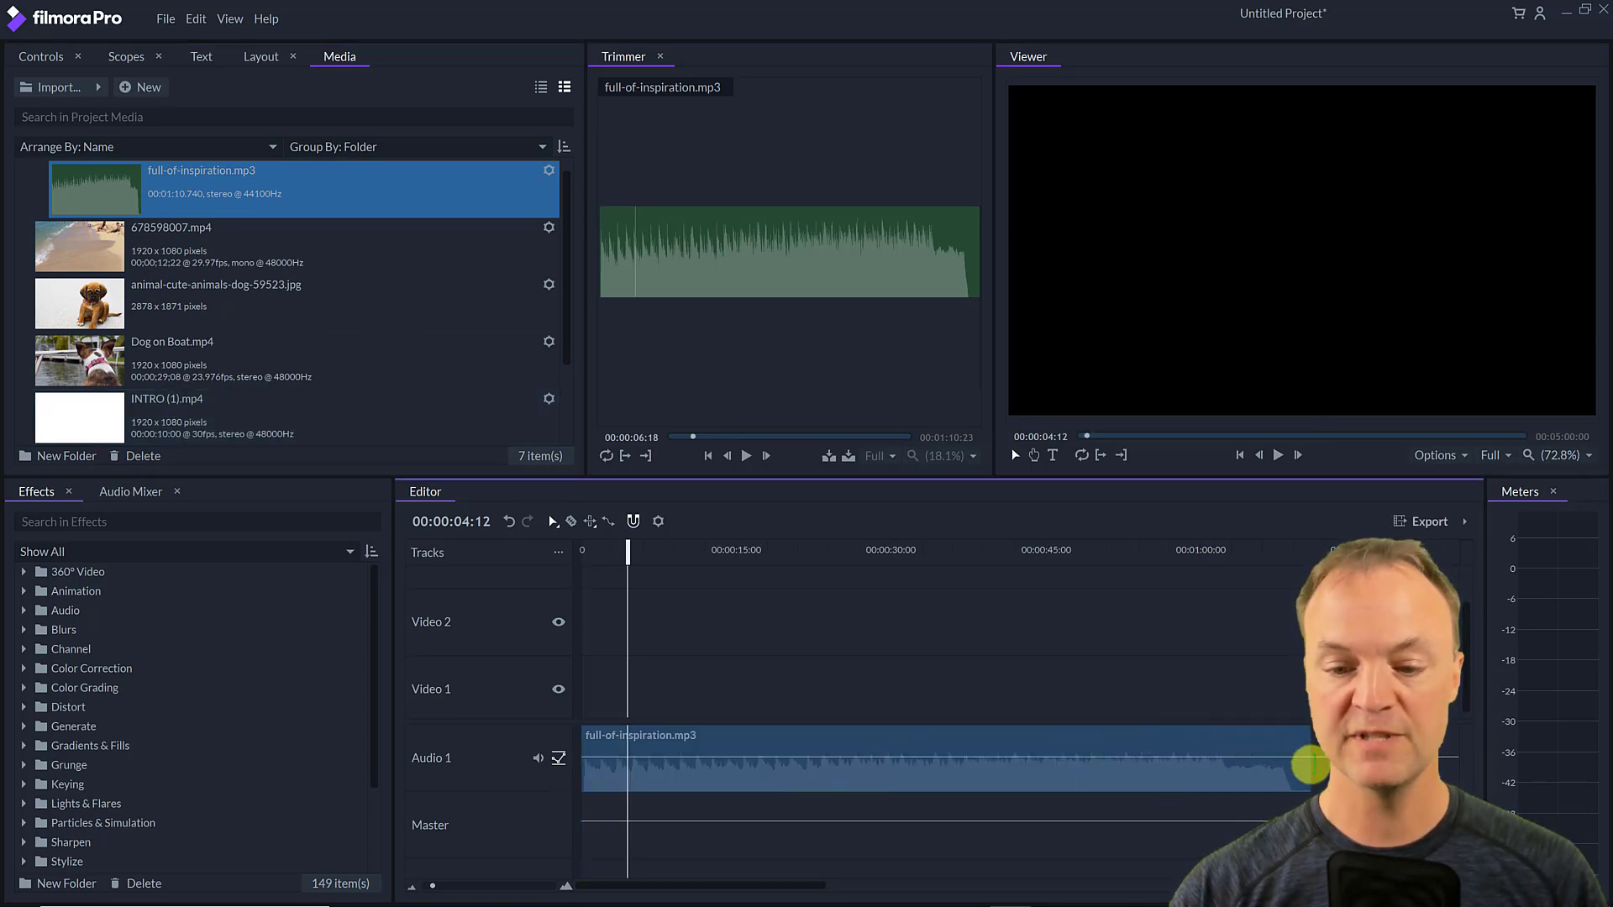
- Trim the music's end to about 00:00:55 and cut out the section from about 00:00:28 to 00:00:31, leaving a gap
drag(1309, 764, 1151, 763)
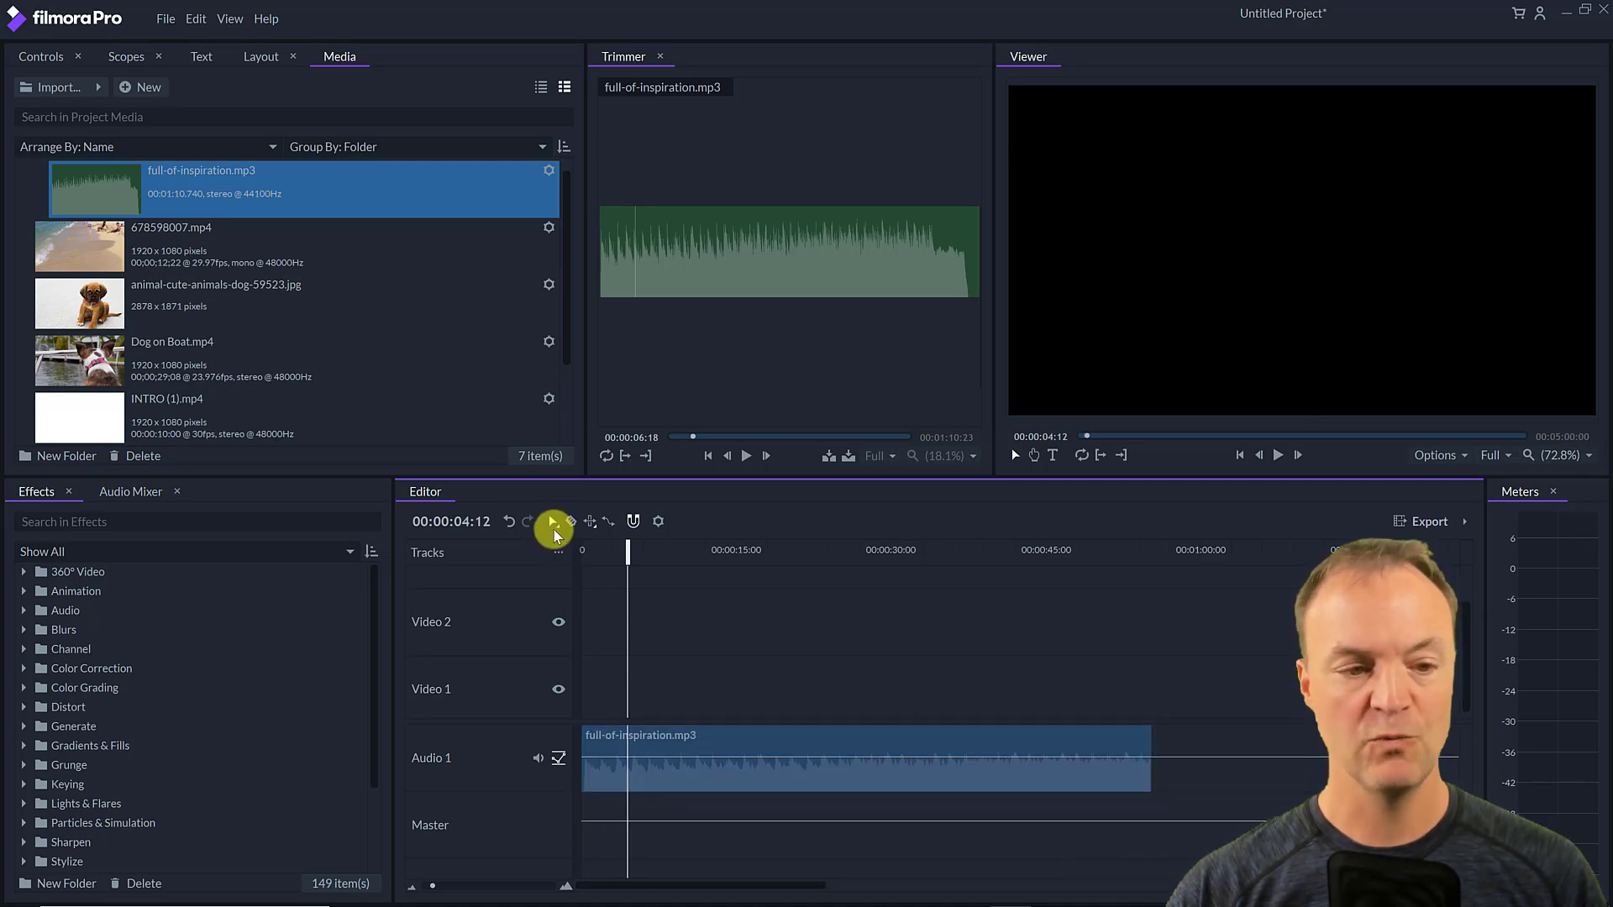
click(568, 522)
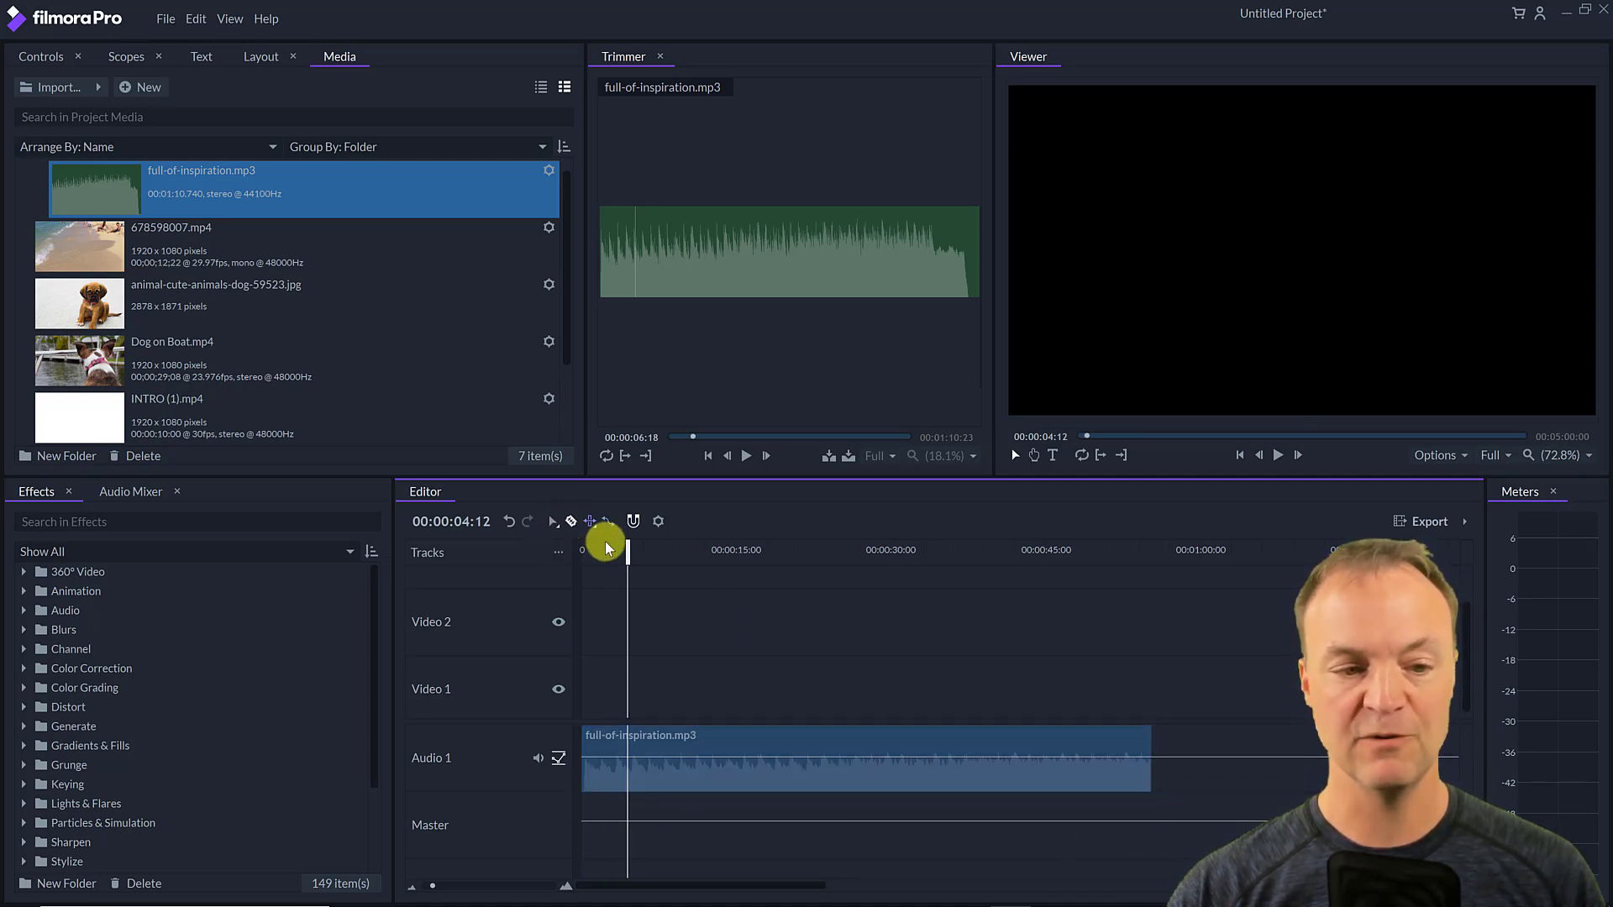
click(900, 758)
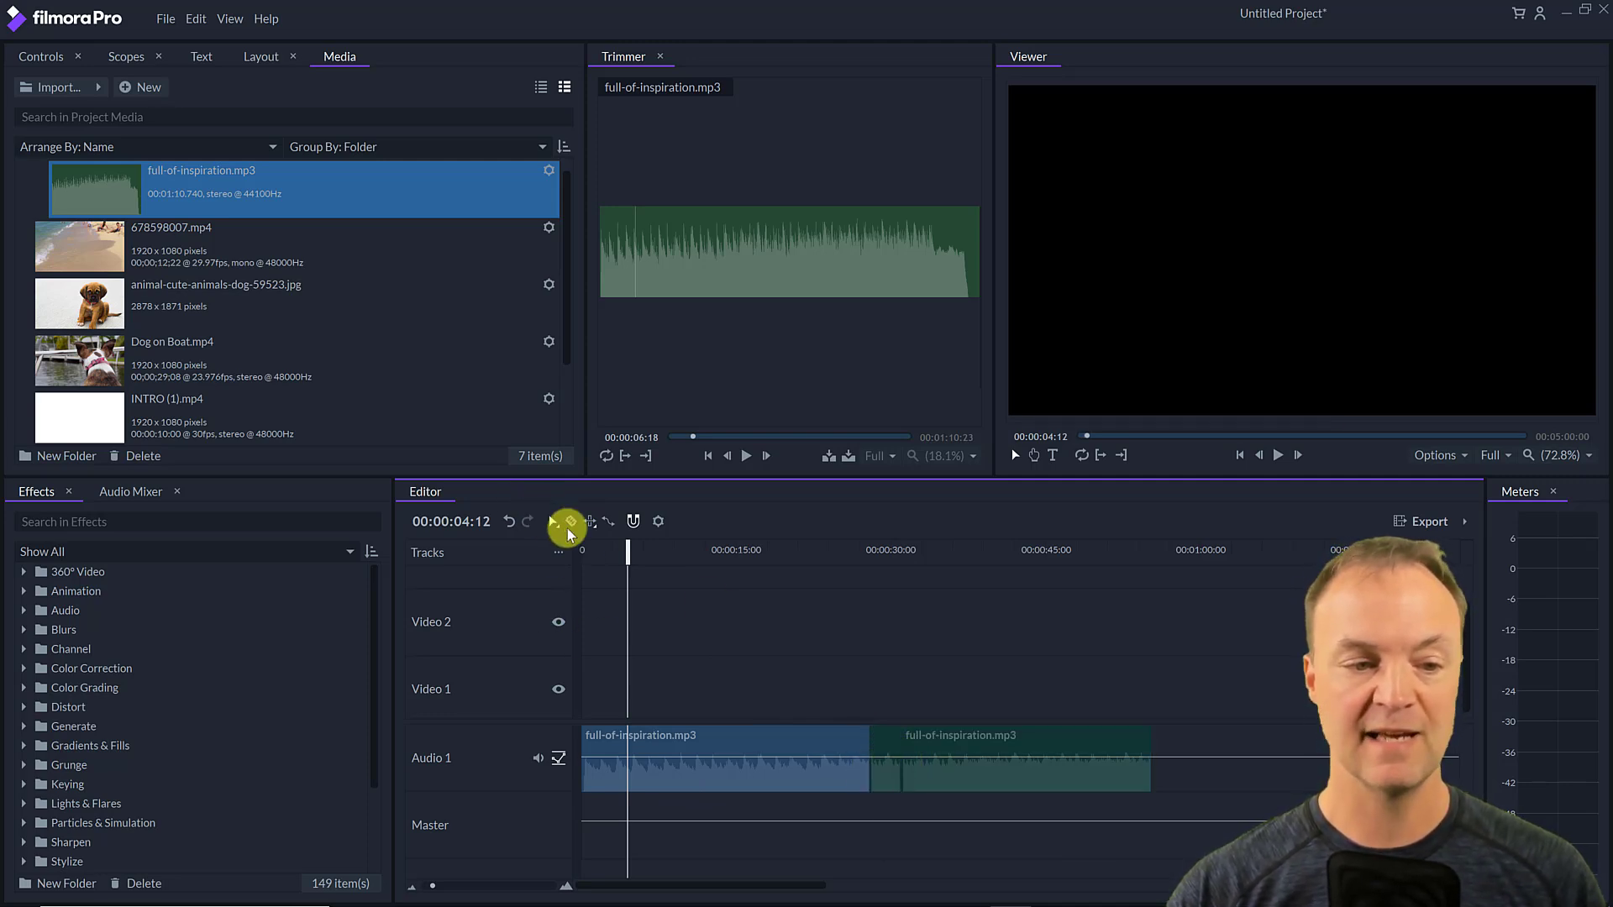
click(890, 748)
key(Delete)
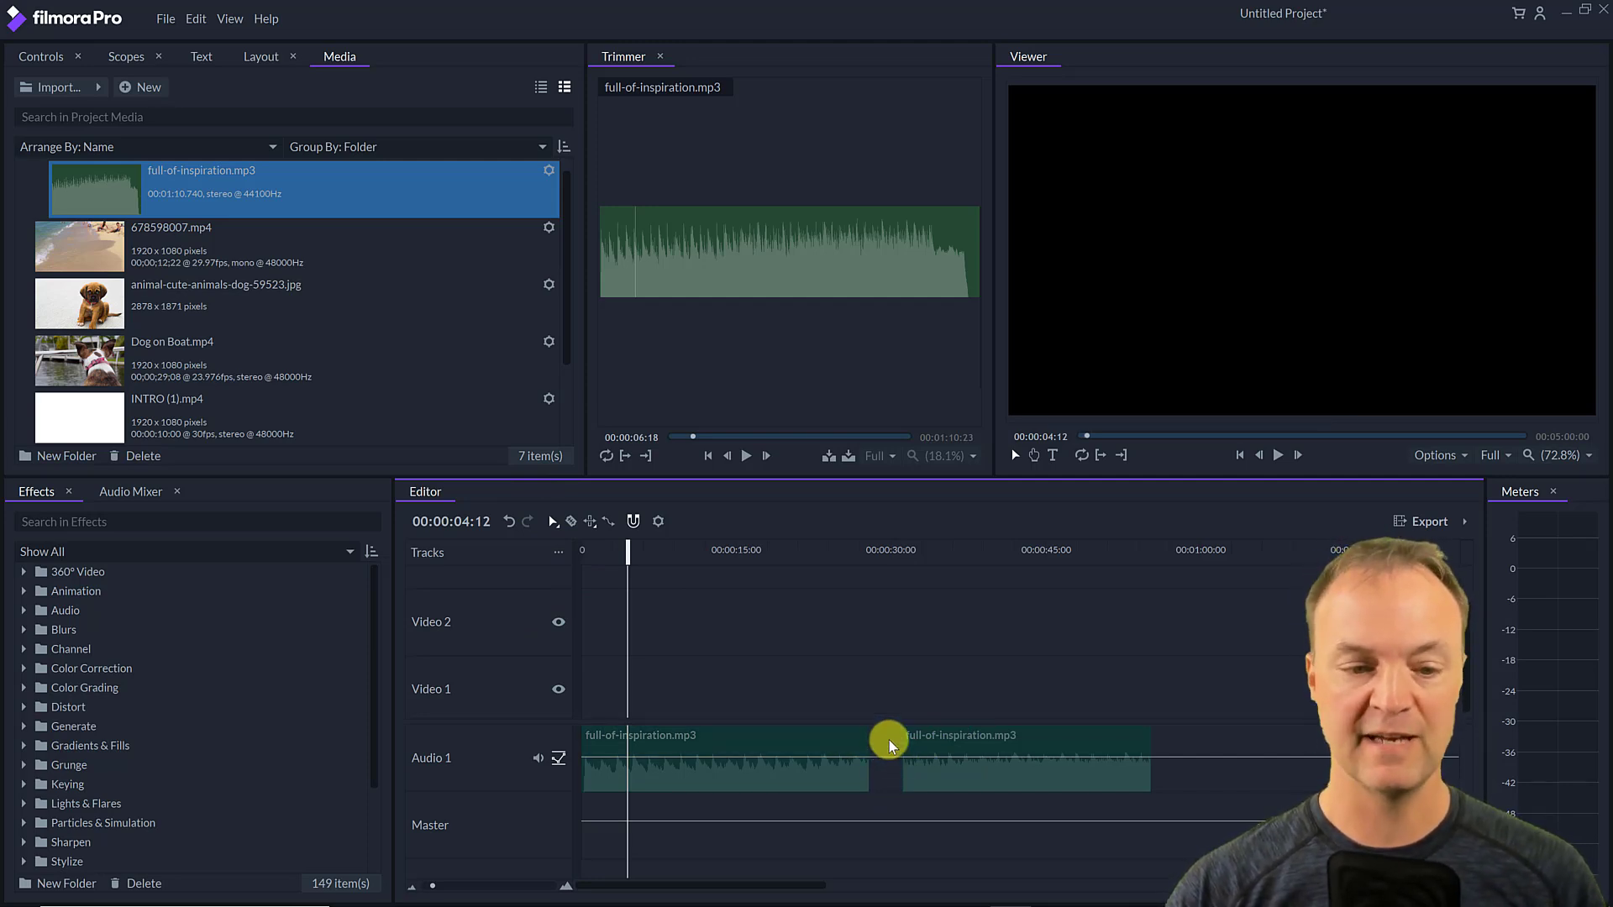
click(769, 746)
right_click(770, 744)
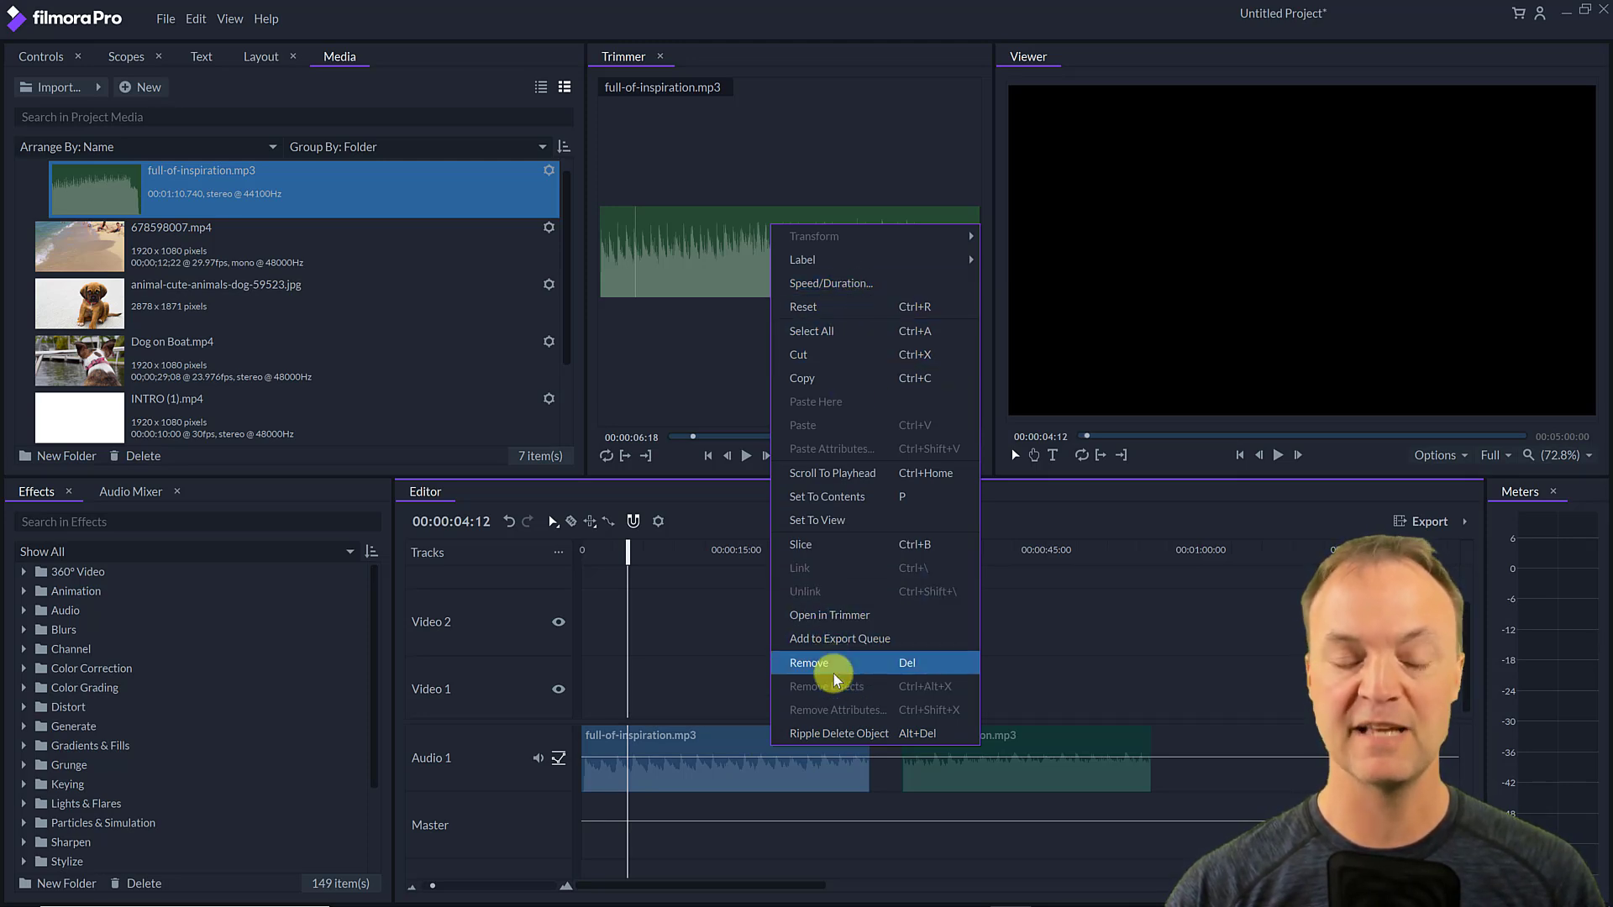
click(844, 821)
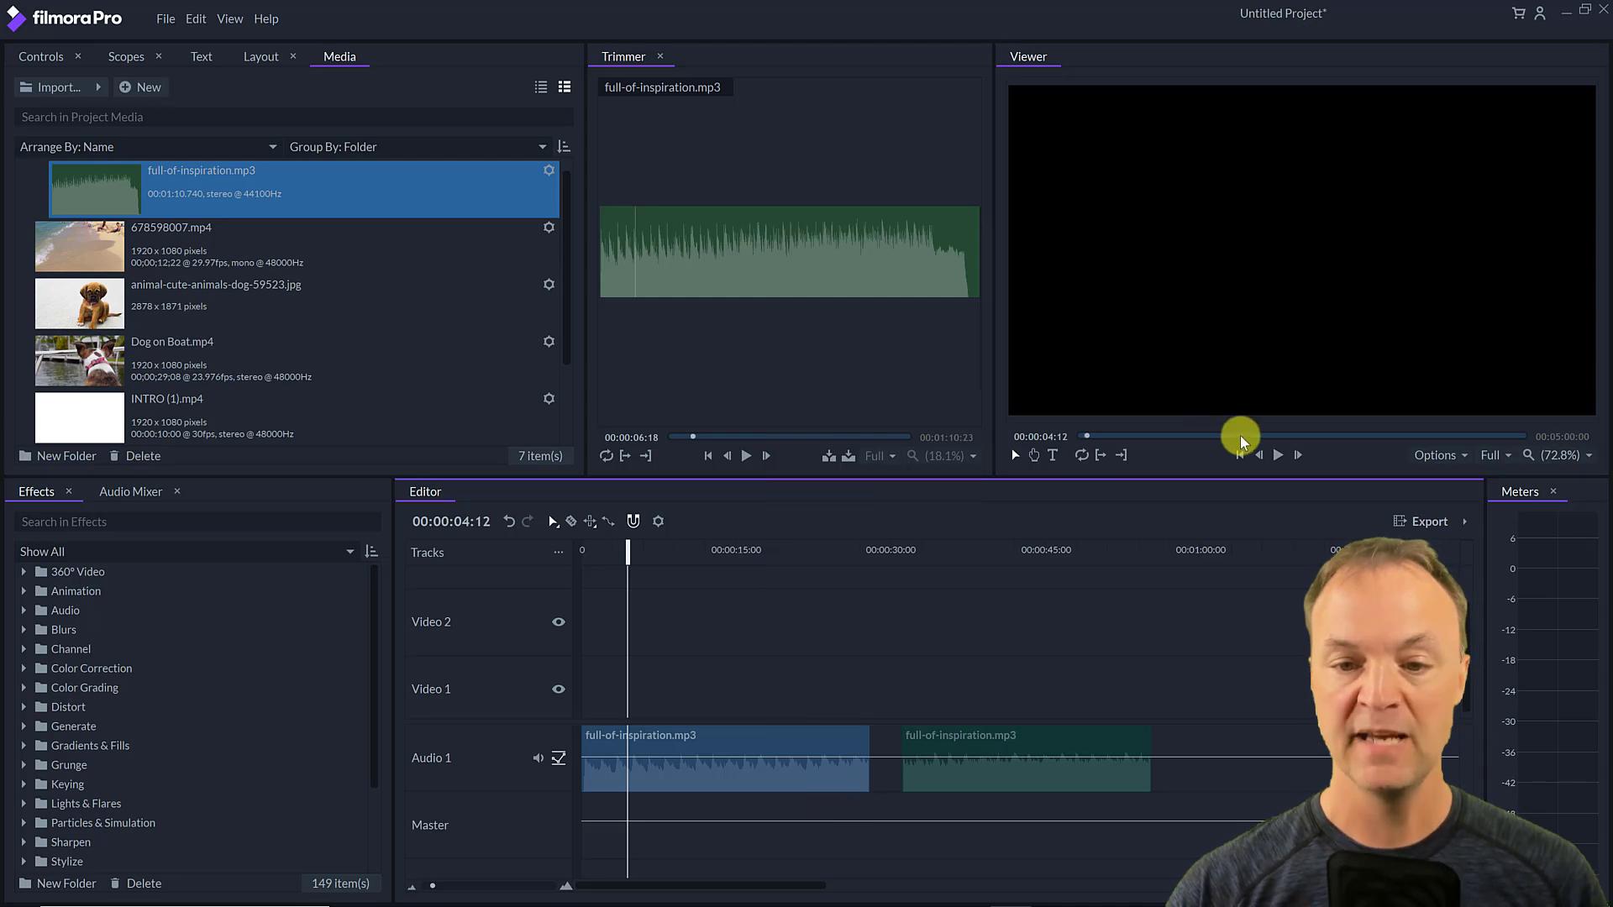
- Lower the Audio 1 volume line to about -34.6 dB, playing the music before and after the change
click(1276, 458)
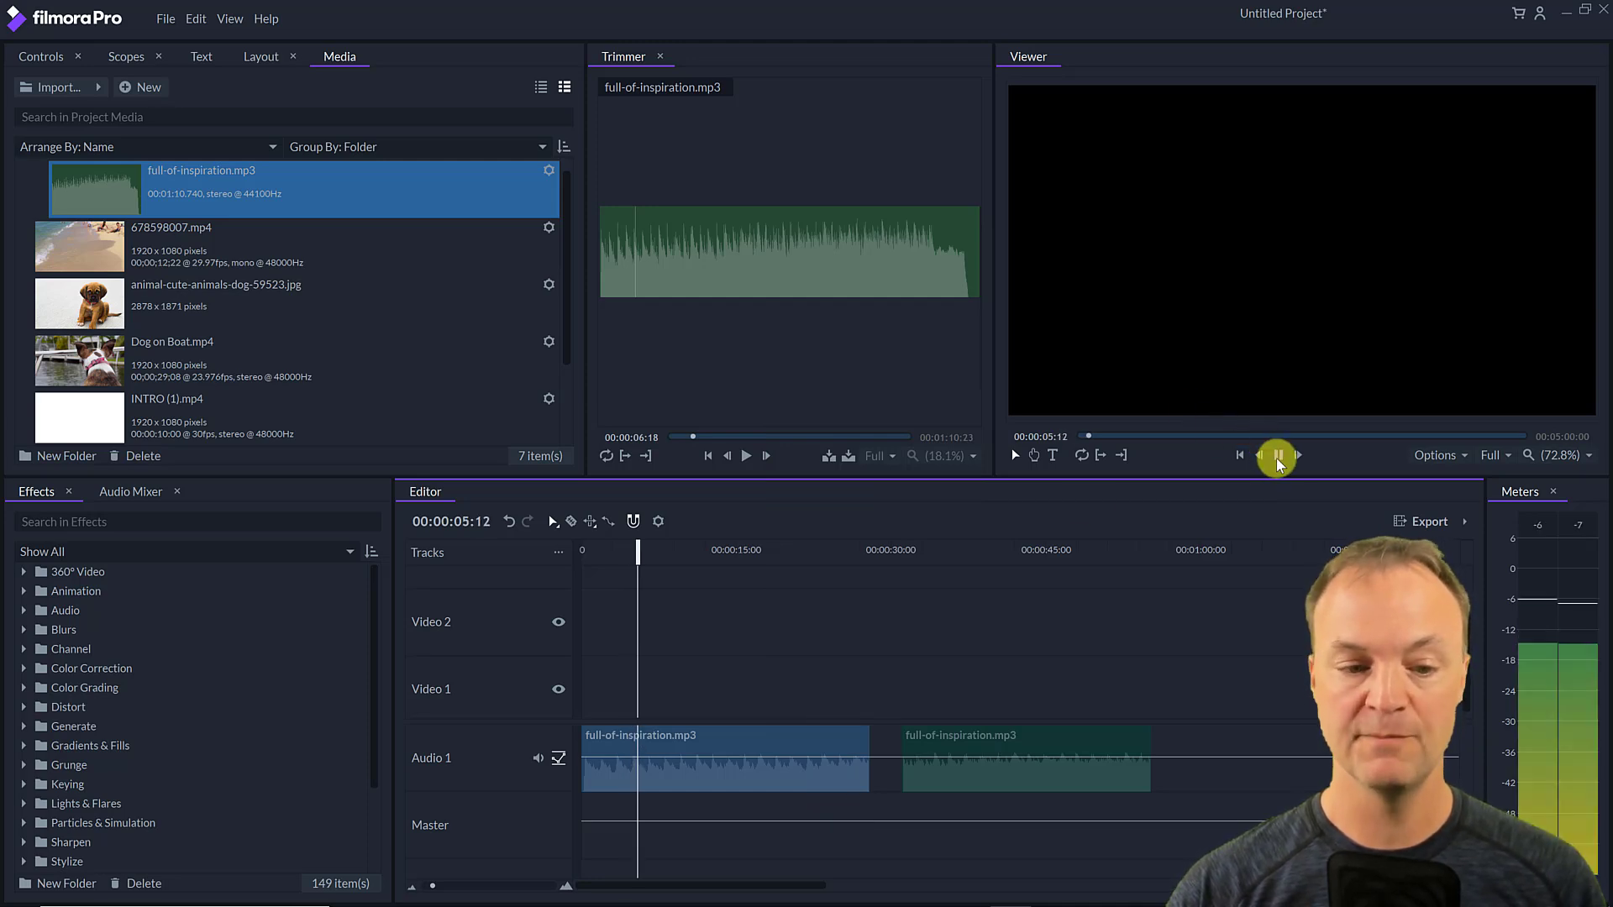
click(1277, 458)
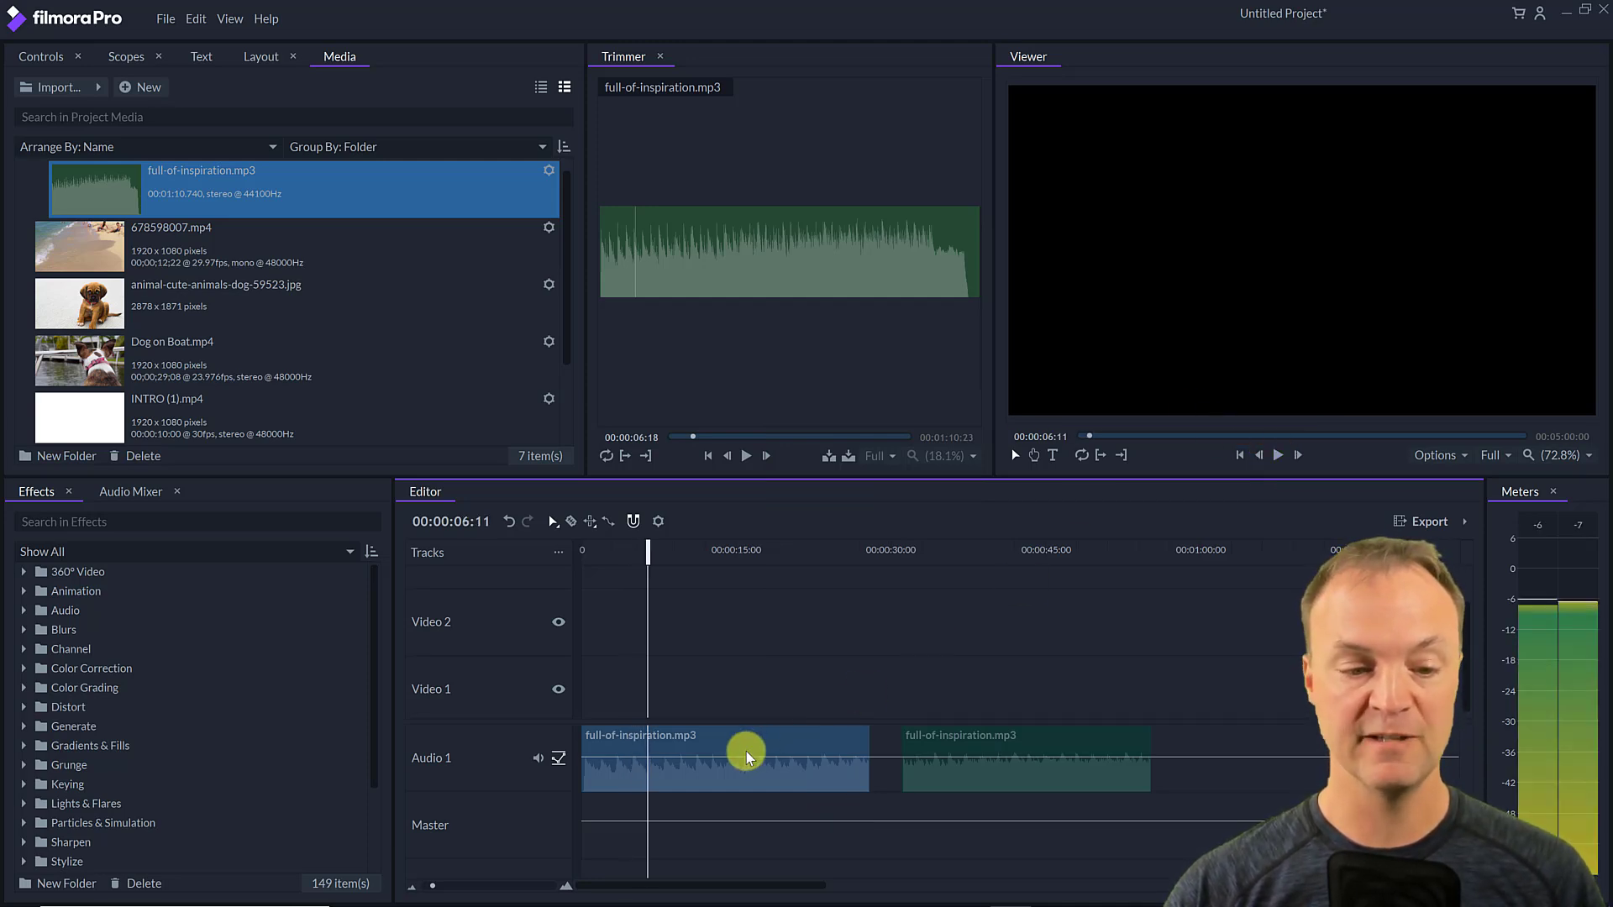
drag(739, 758, 739, 775)
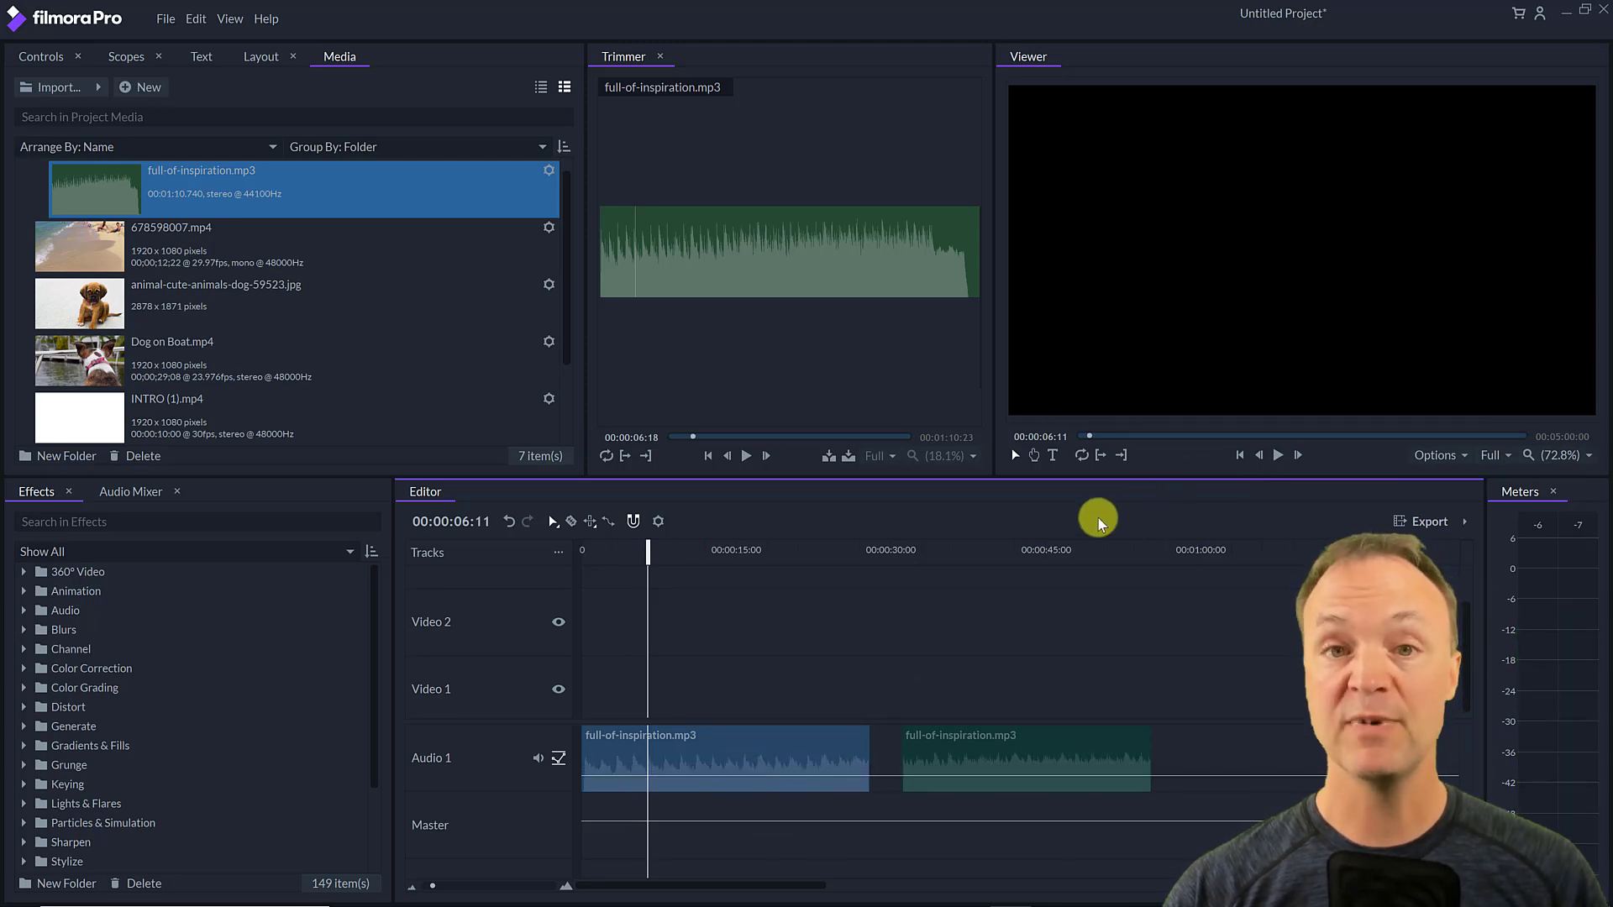
click(1276, 456)
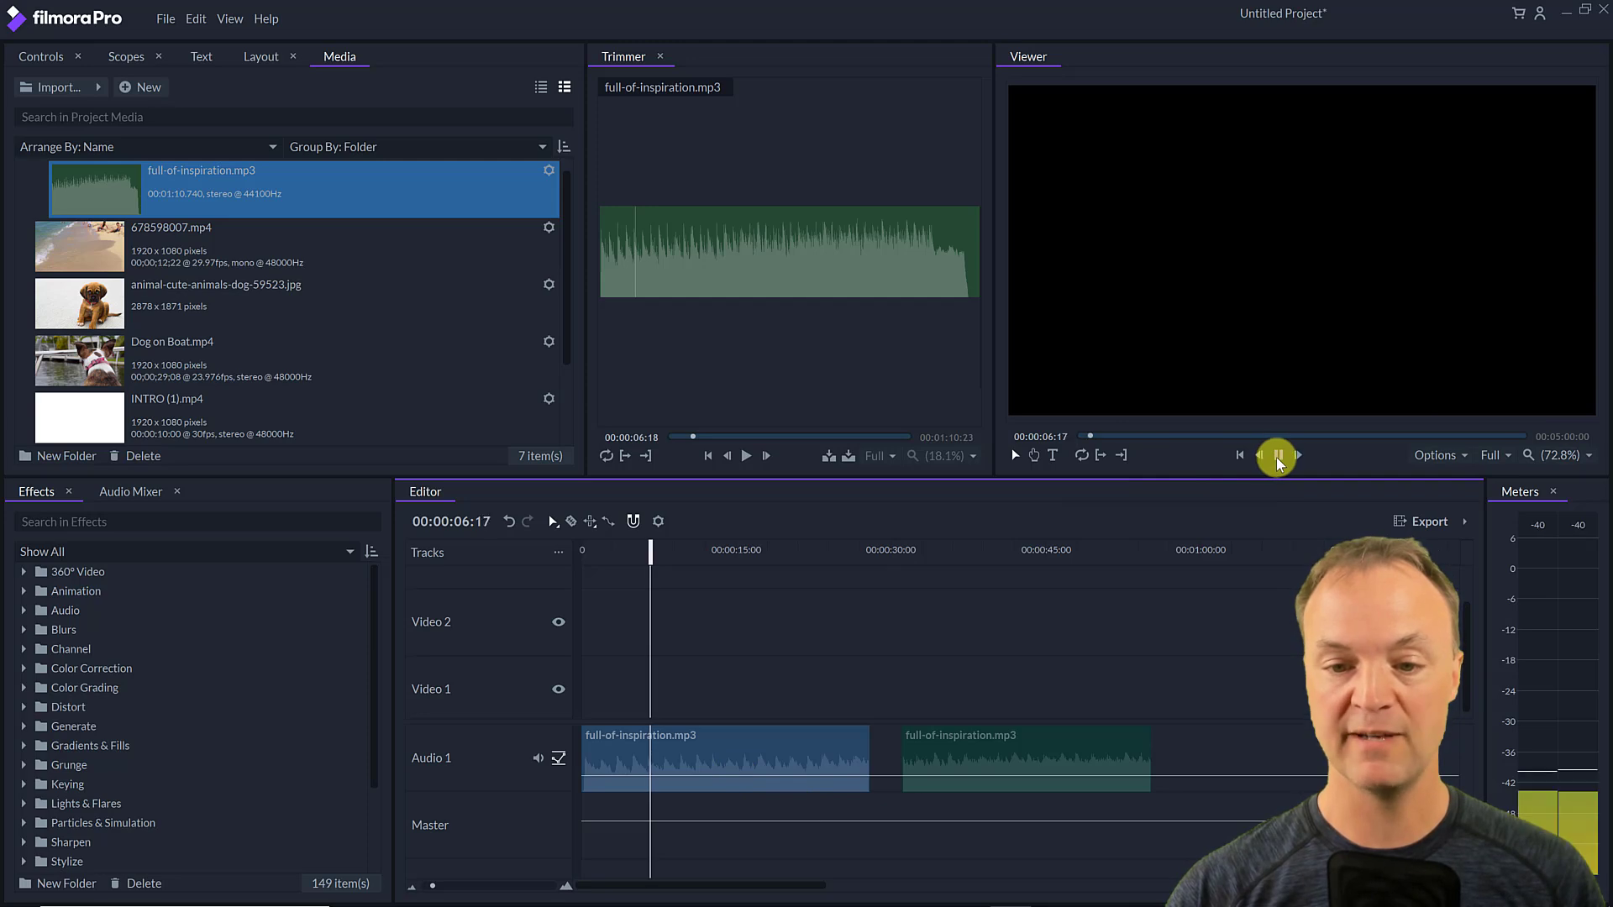
- Set the Audio 1 level to -12.0 dB in the Audio Mixer while the music plays
click(150, 496)
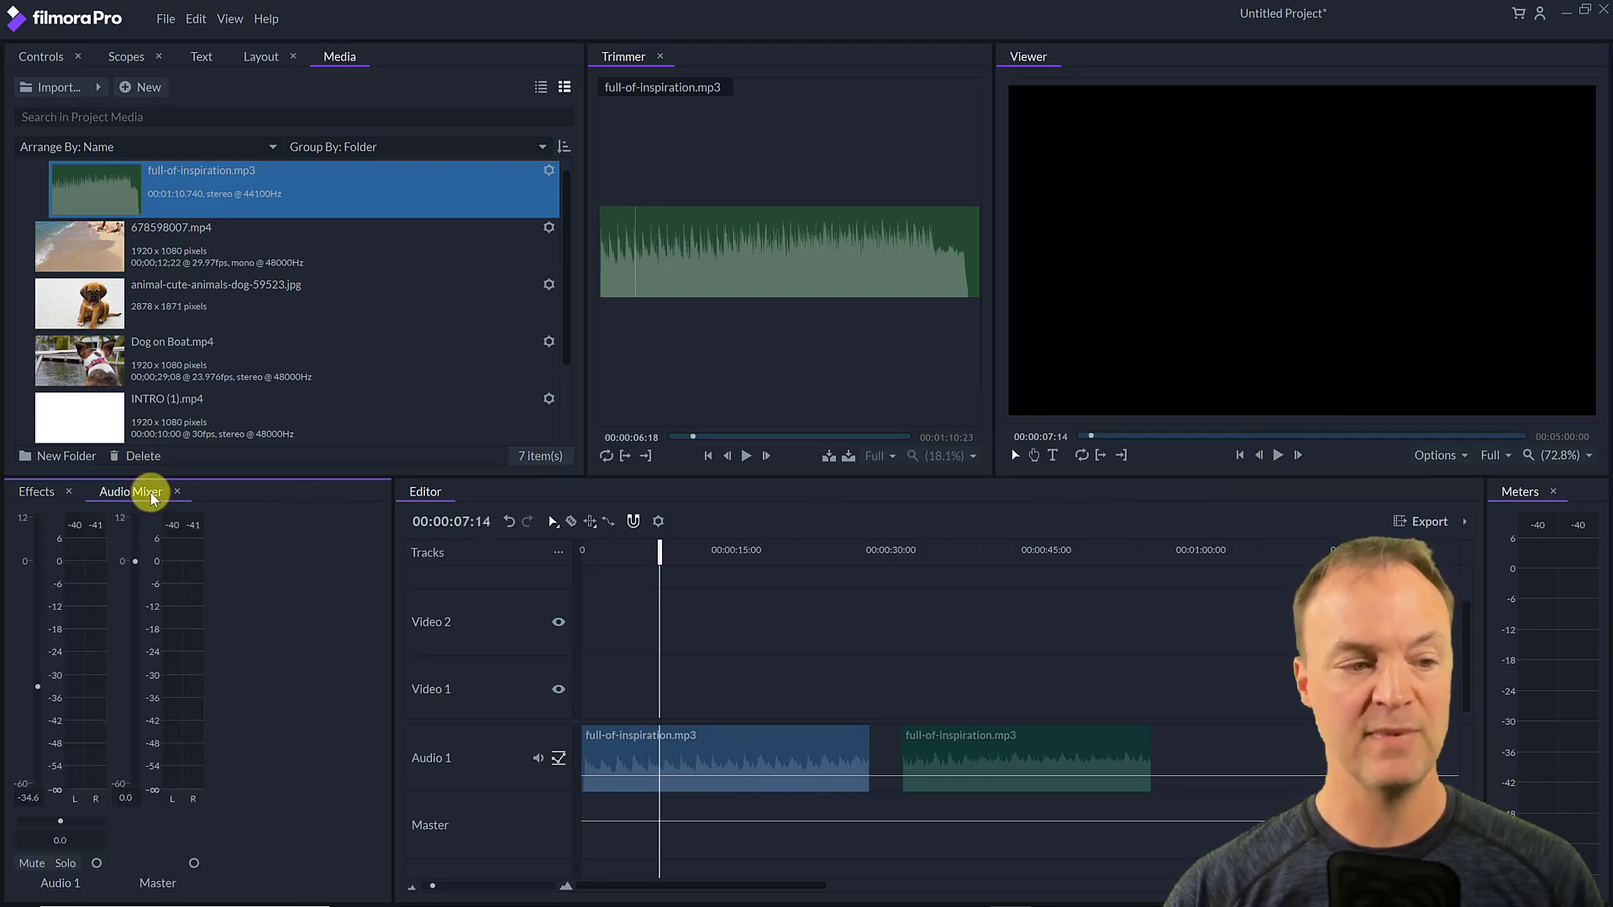
click(1277, 456)
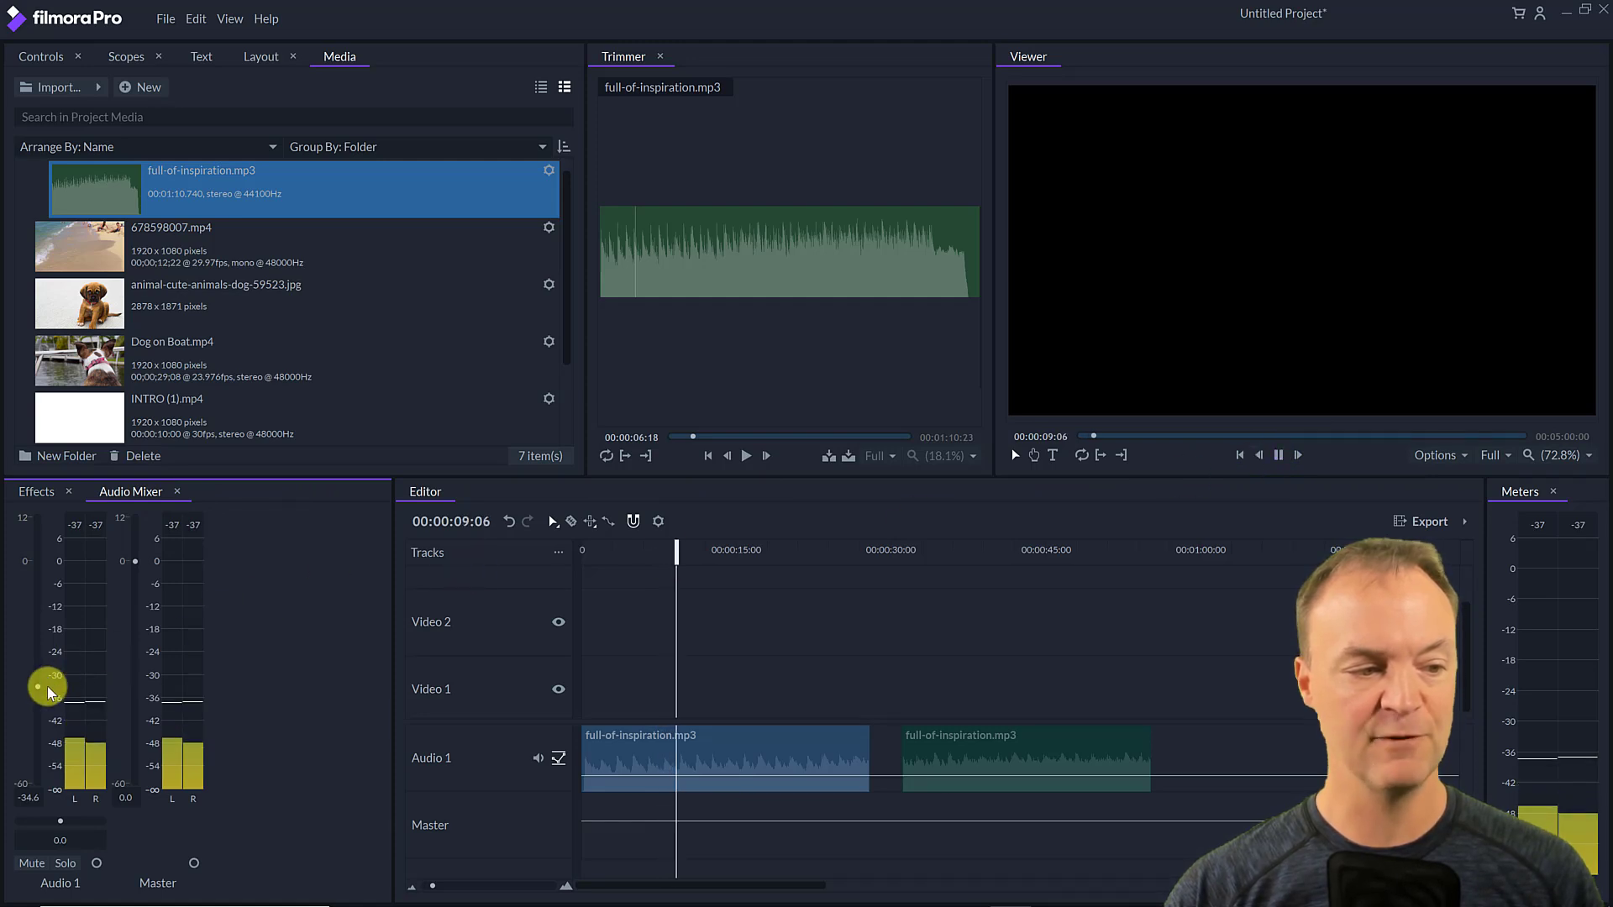
drag(37, 689, 28, 603)
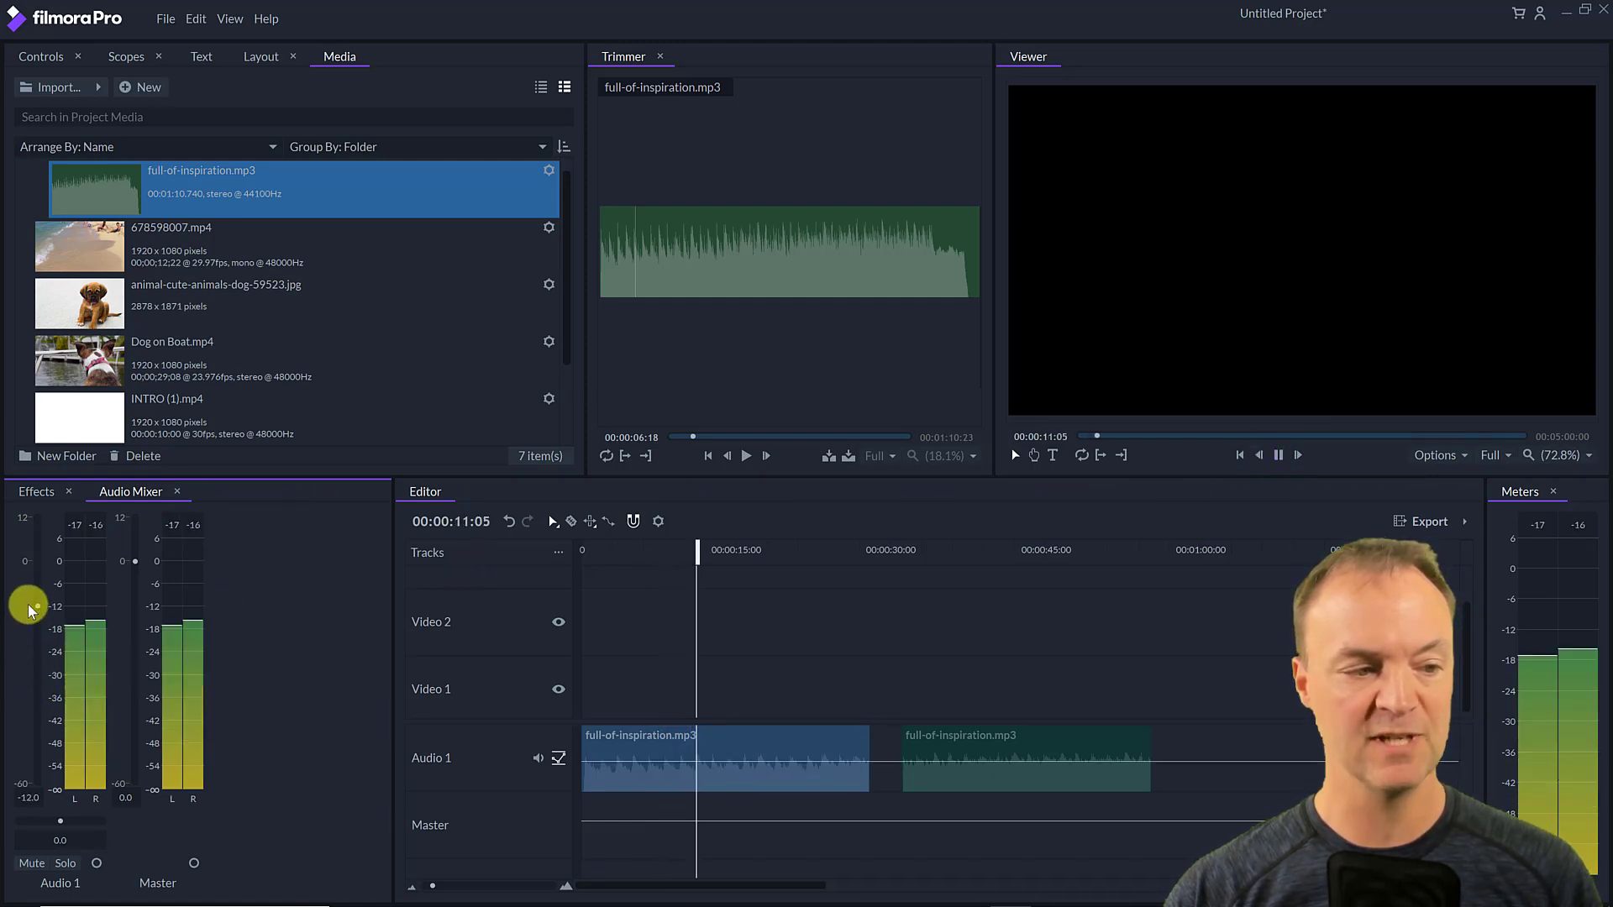
click(1278, 455)
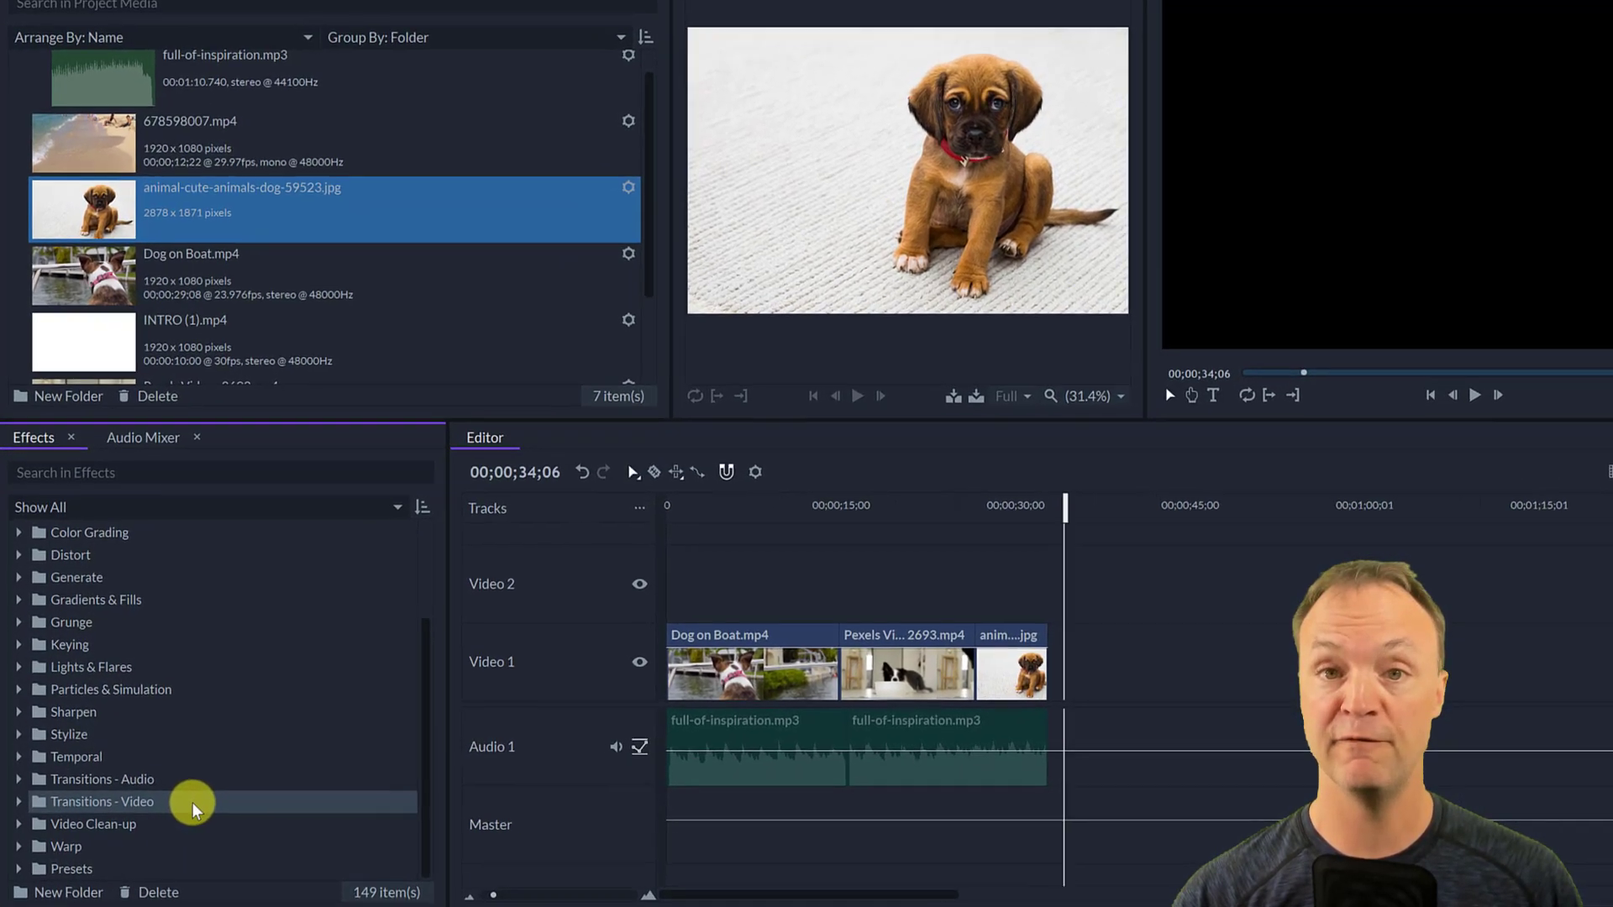
- Apply a Cross Dissolve between Dog on Boat.mp4 and Pexels Videos 2693.mp4 on Video 1 and play it from 00;00;13;07
click(19, 802)
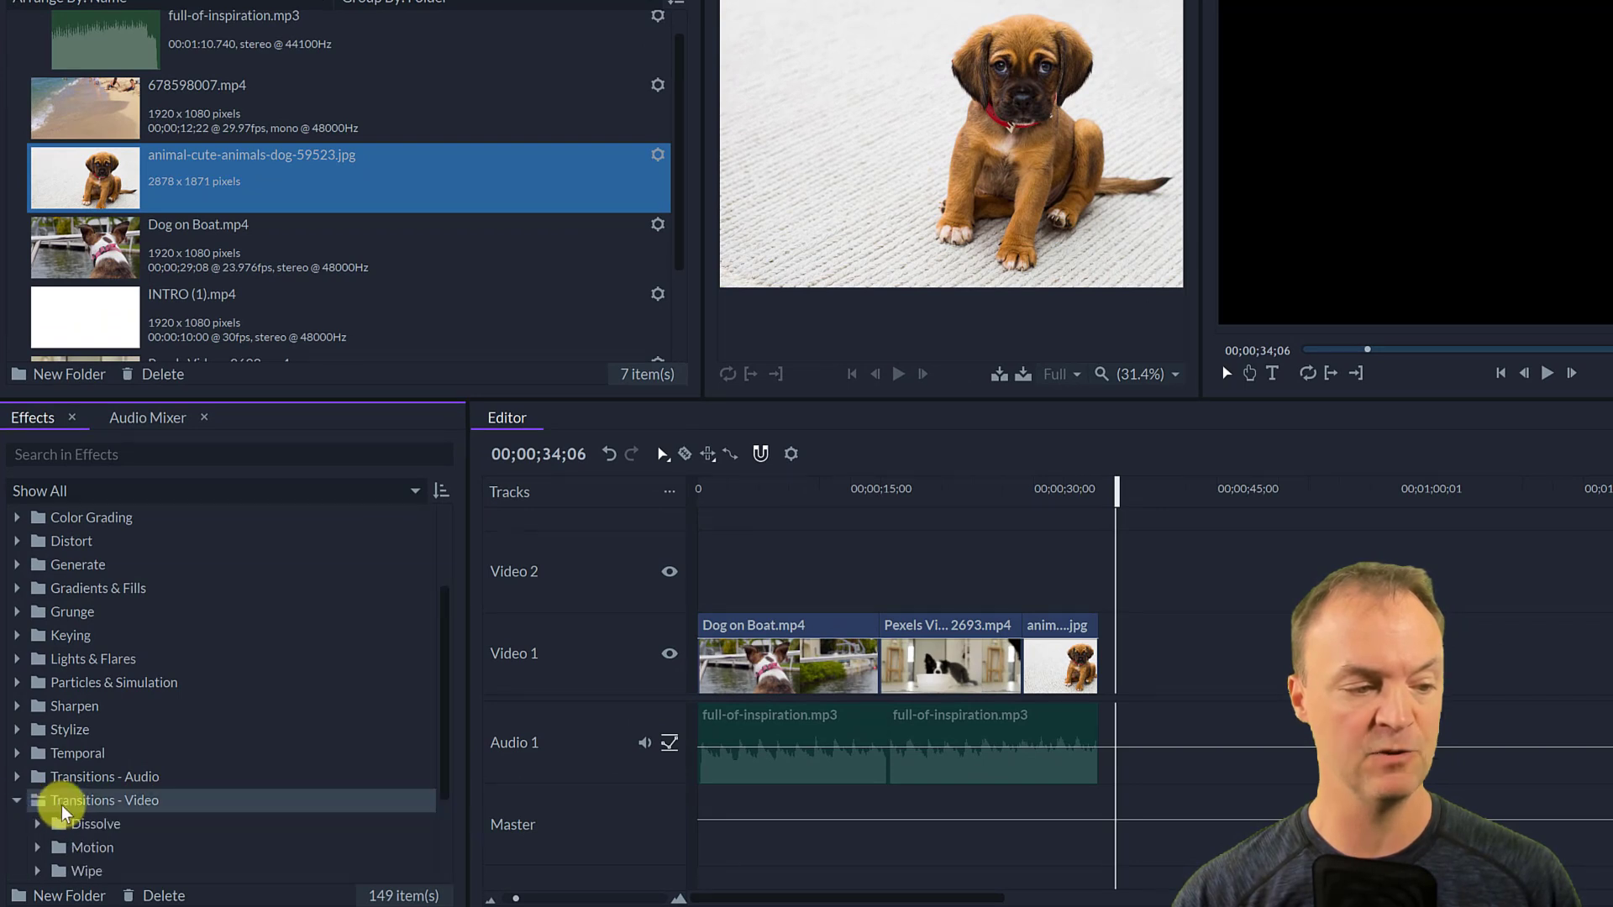
scroll(63, 813, down, 2)
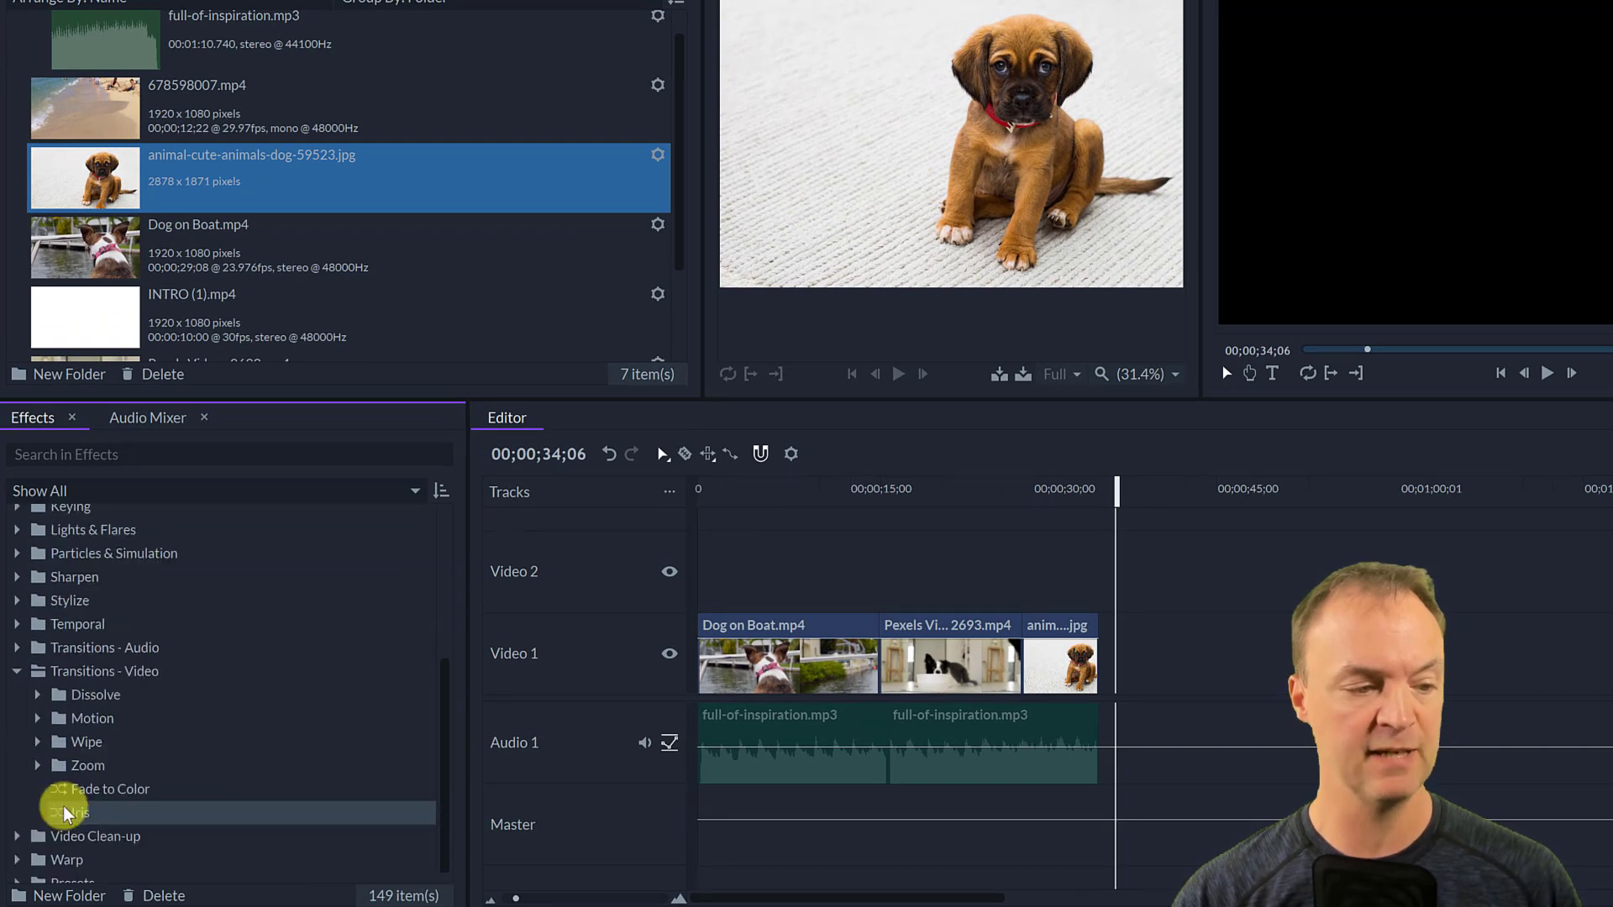
click(37, 698)
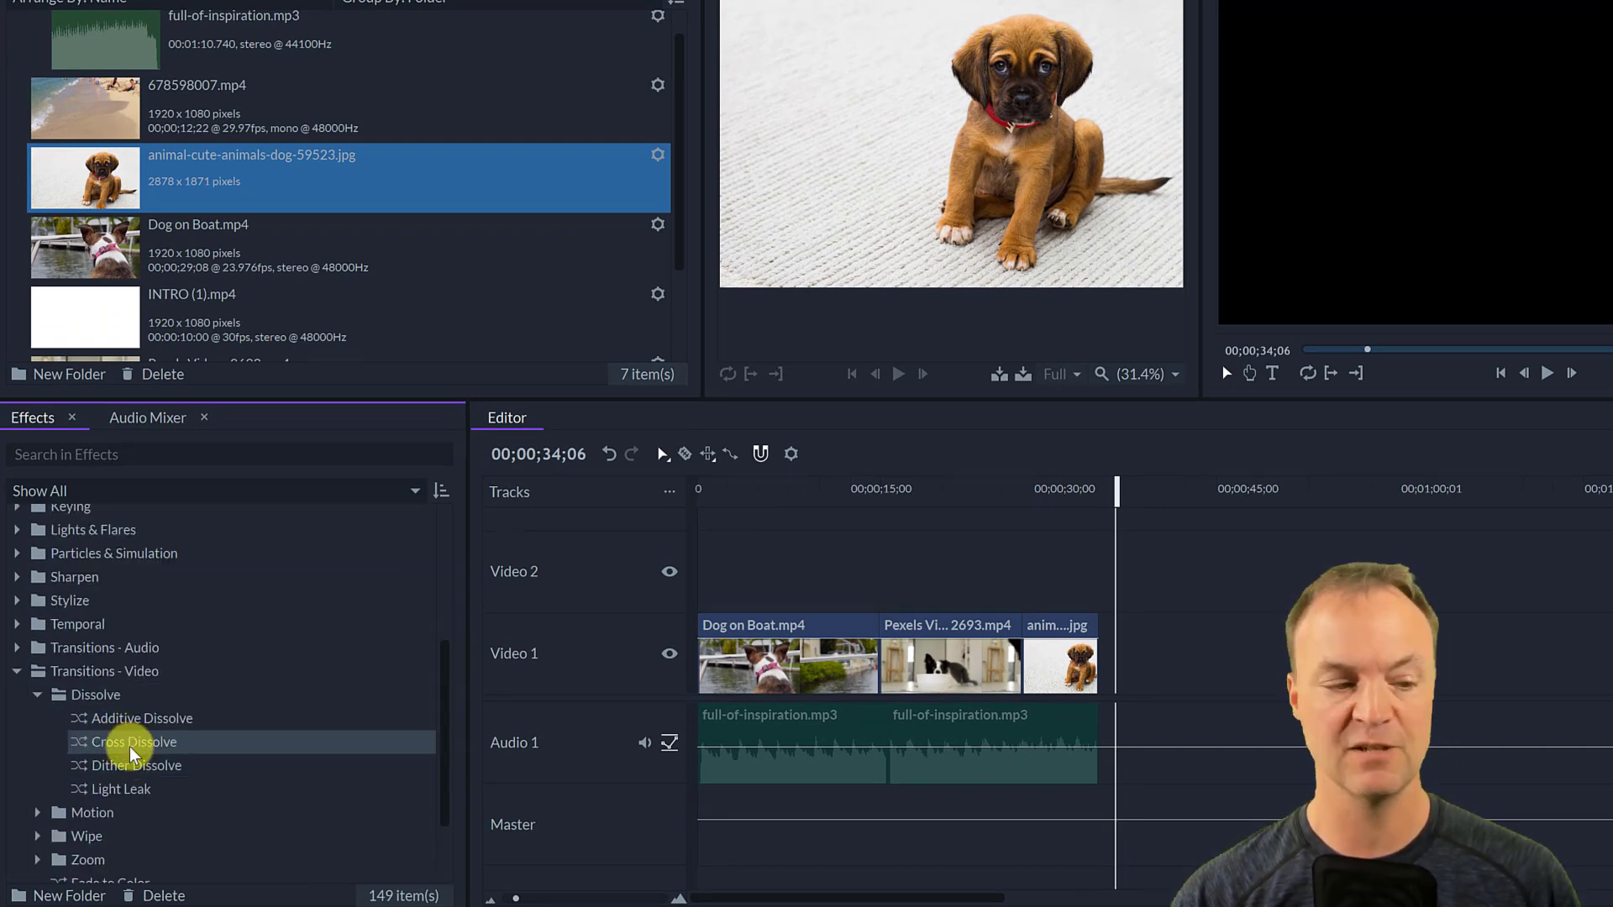
mouse_move(123, 747)
mouse_down()
mouse_move(780, 645)
mouse_move(881, 653)
mouse_up()
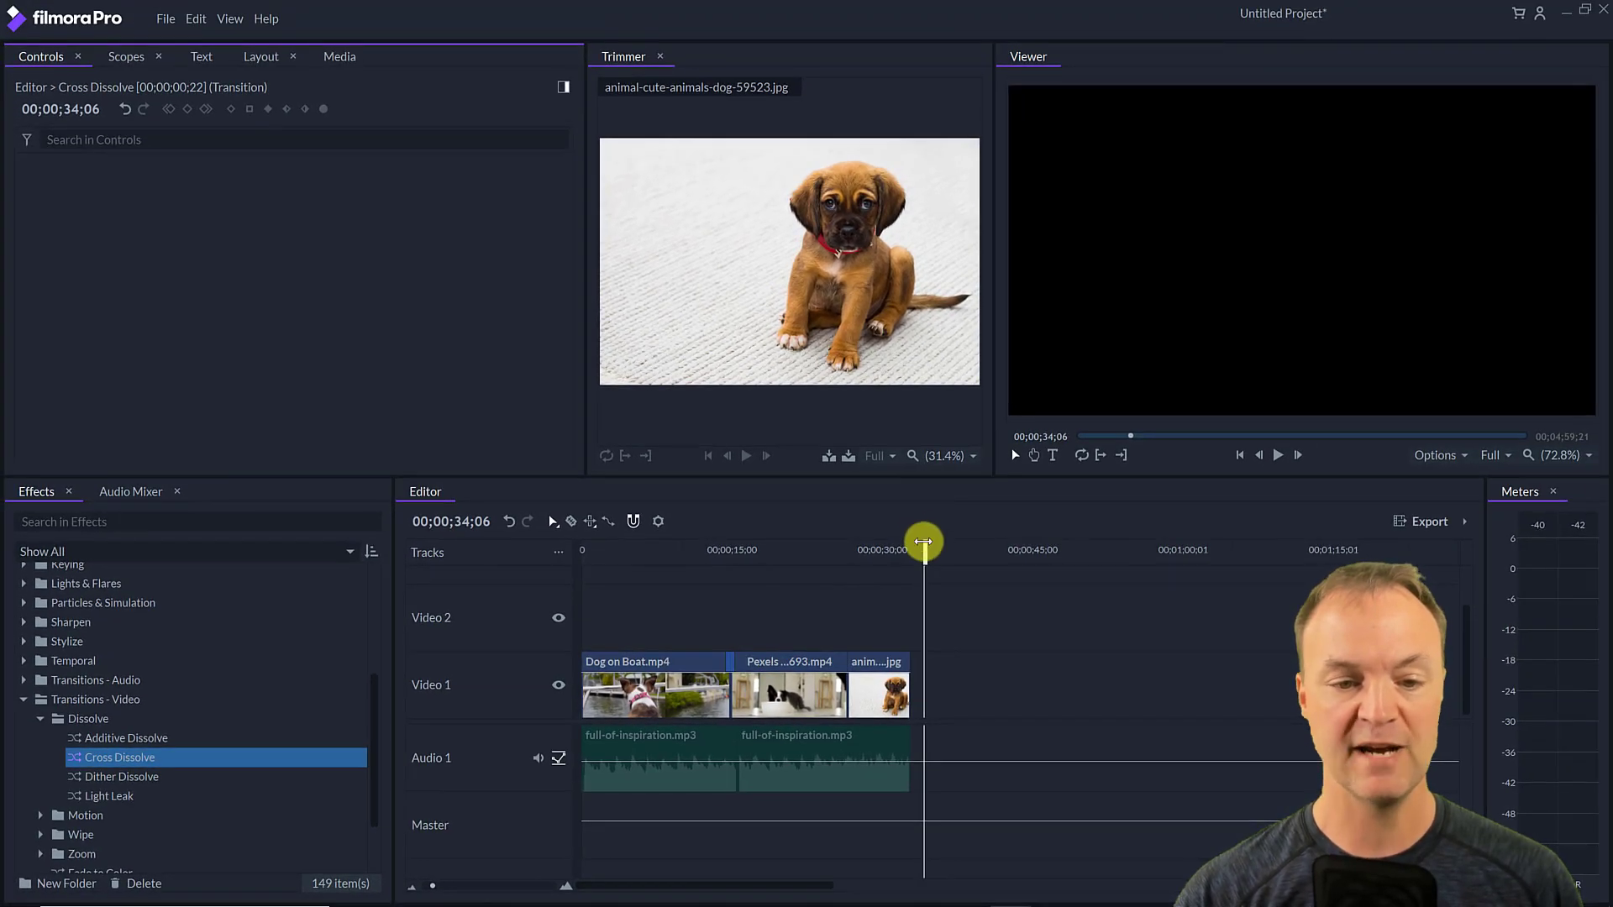
drag(809, 552, 716, 555)
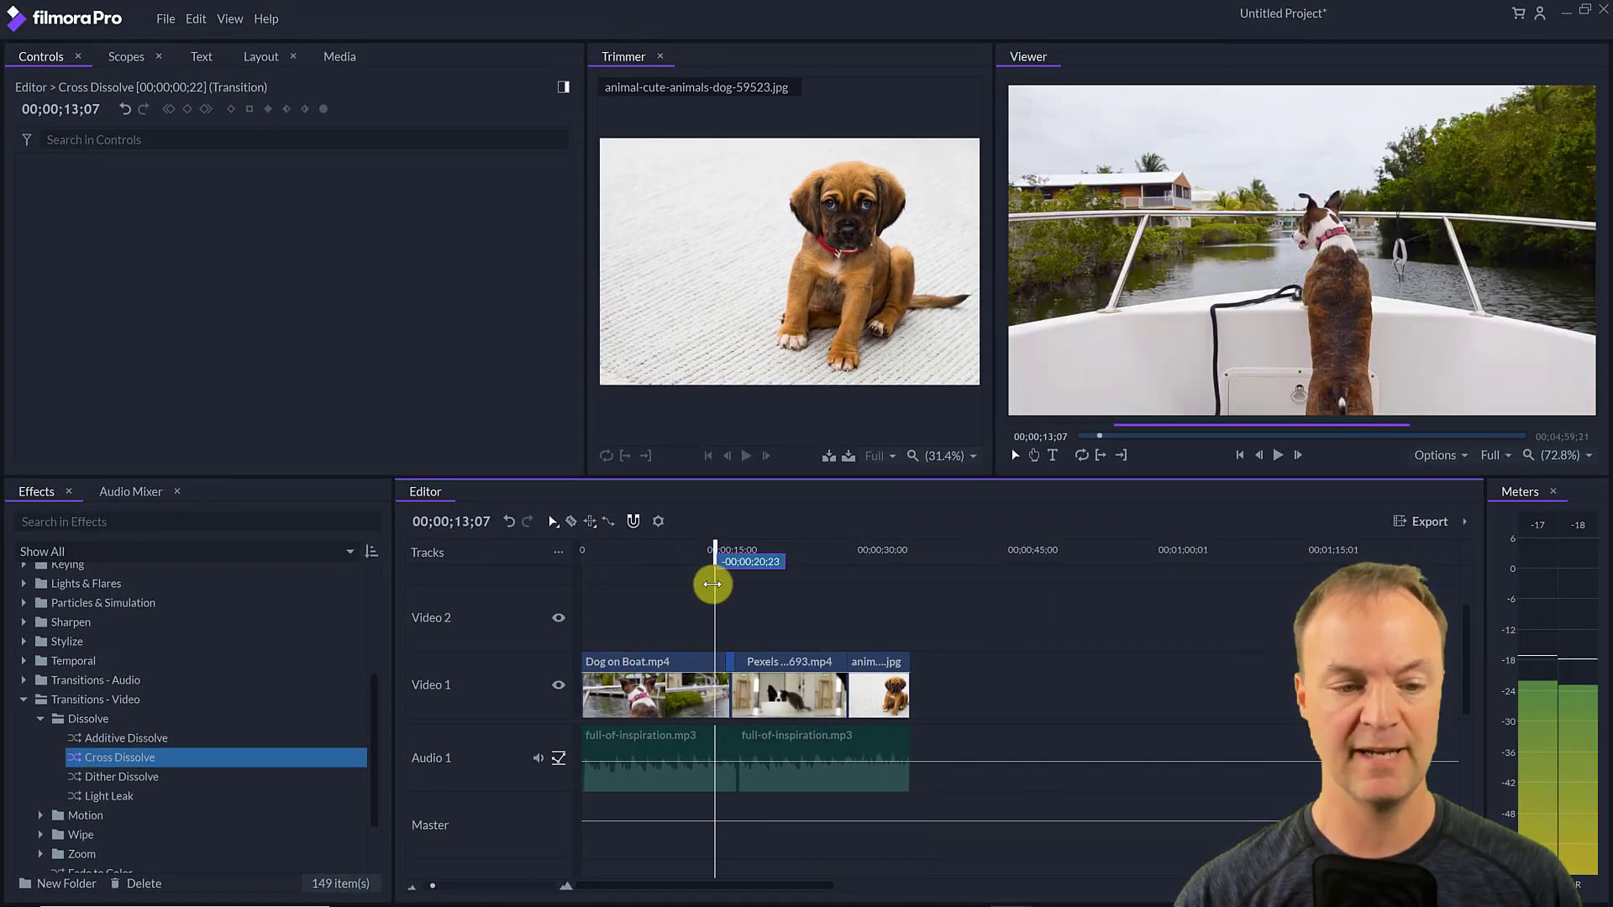
click(1279, 457)
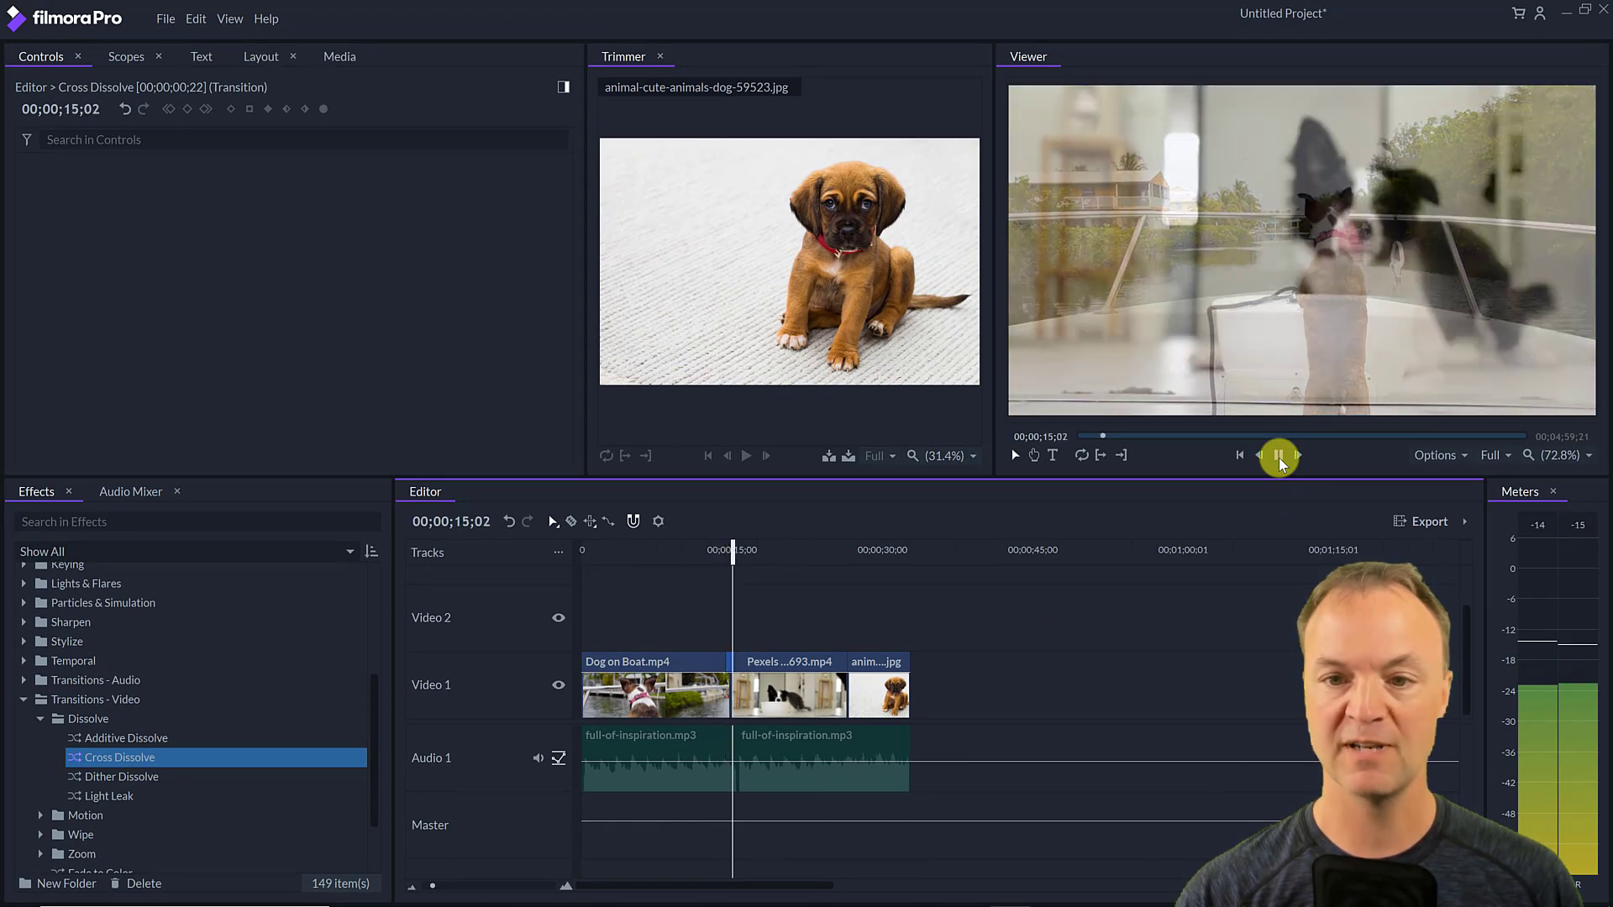
- Lengthen the Cross Dissolve between Dog on Boat.mp4 and Pexels Videos 2693.mp4 to about 5 seconds and play it from 00;00;12;03
click(1279, 457)
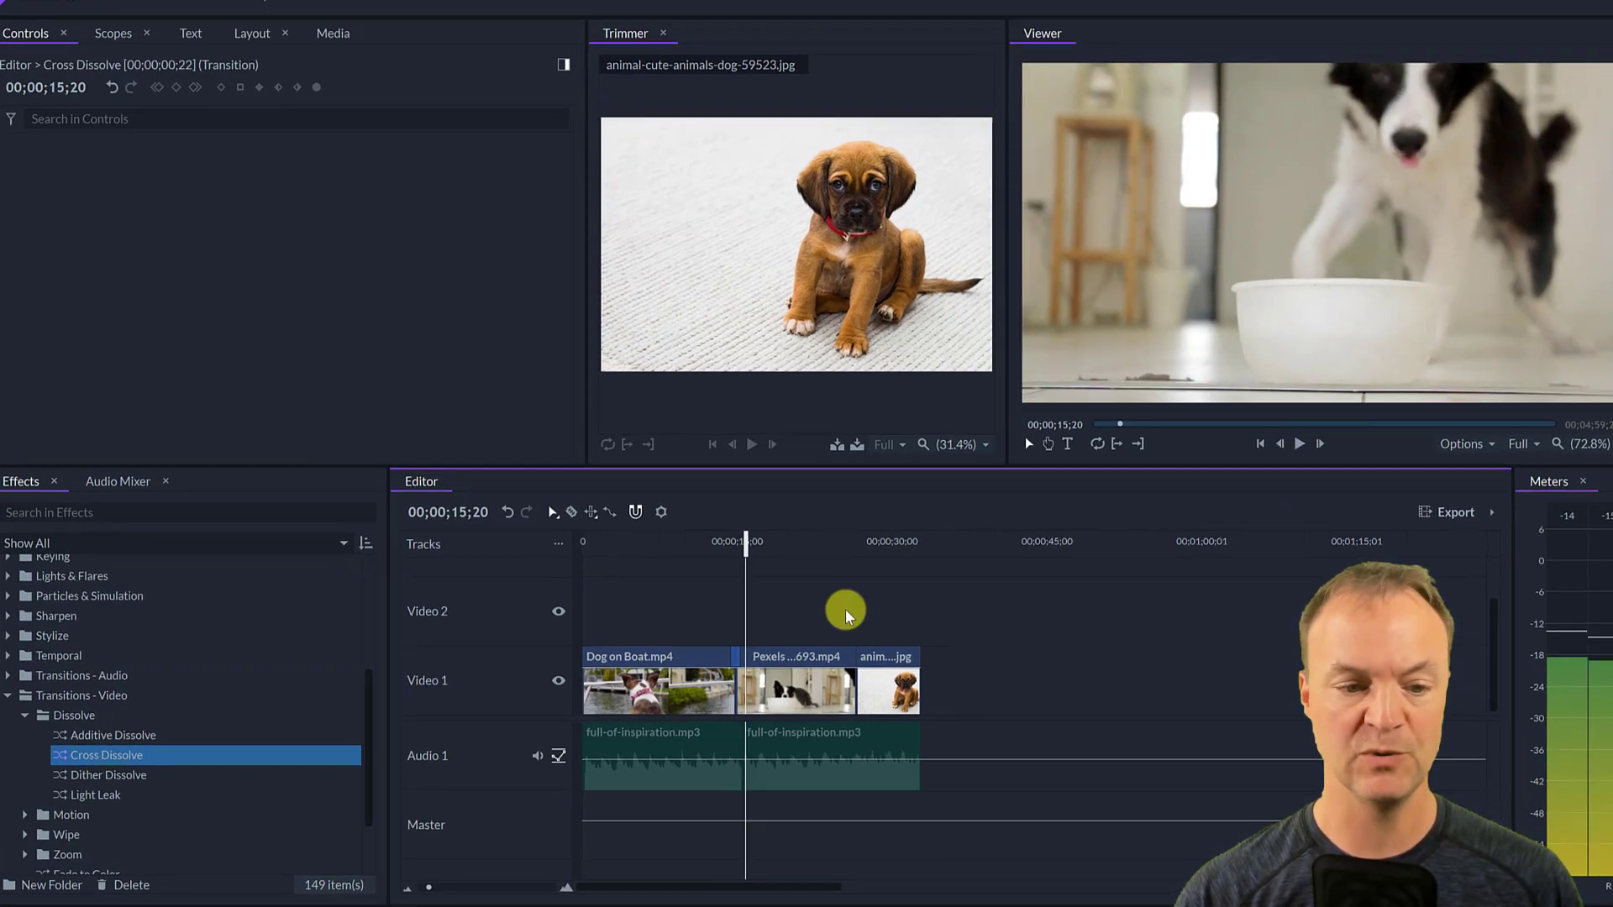
drag(831, 572, 865, 569)
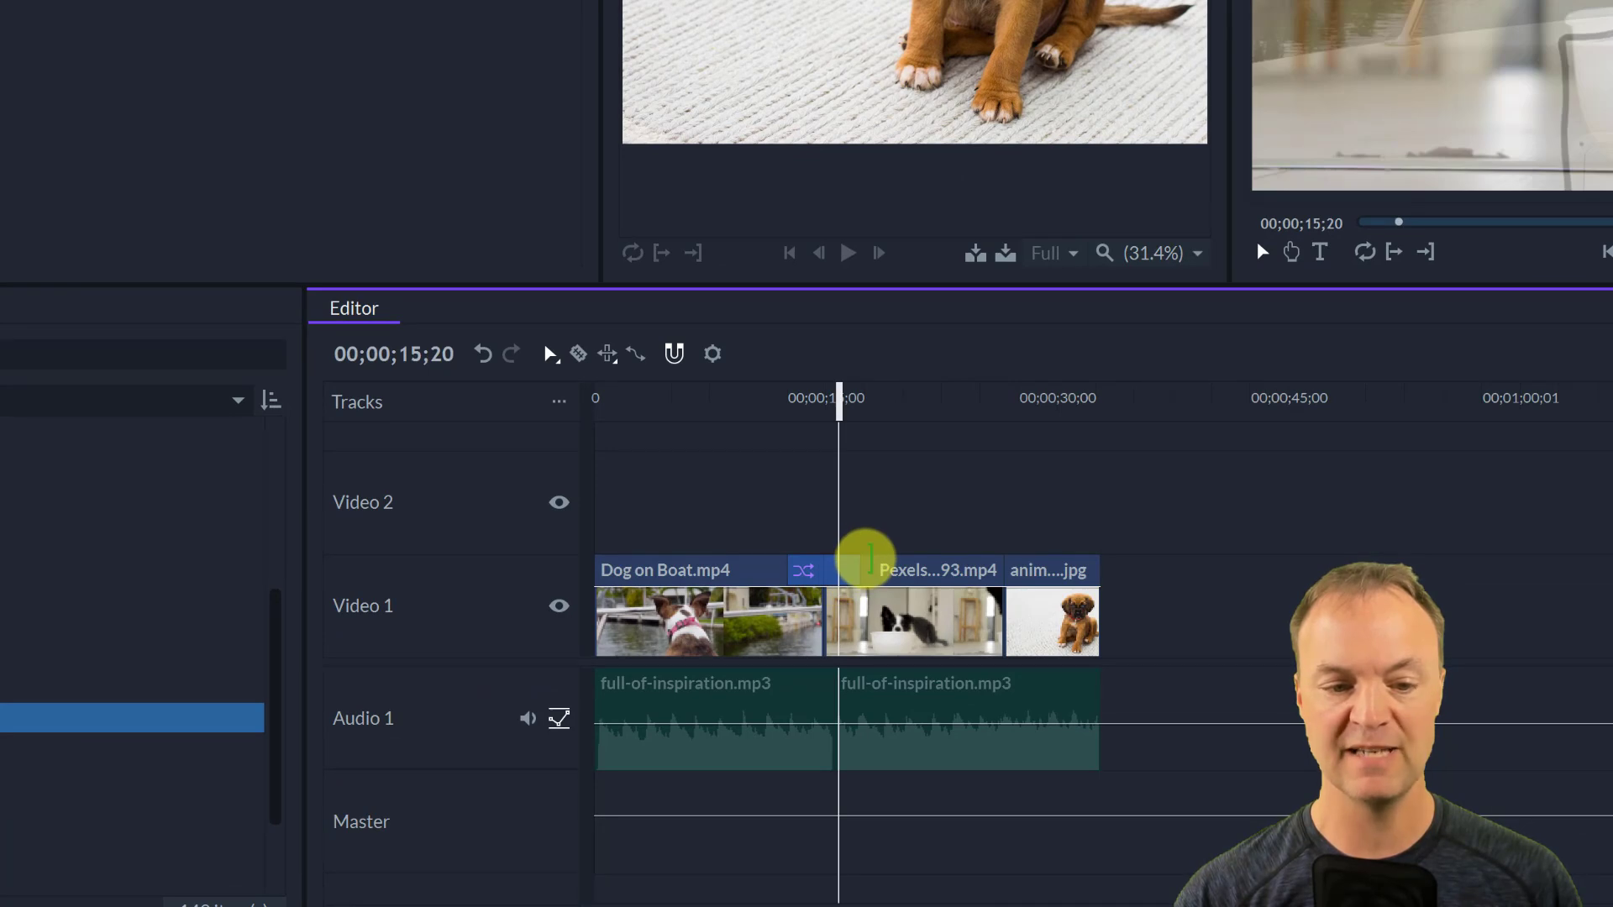
drag(839, 406, 780, 419)
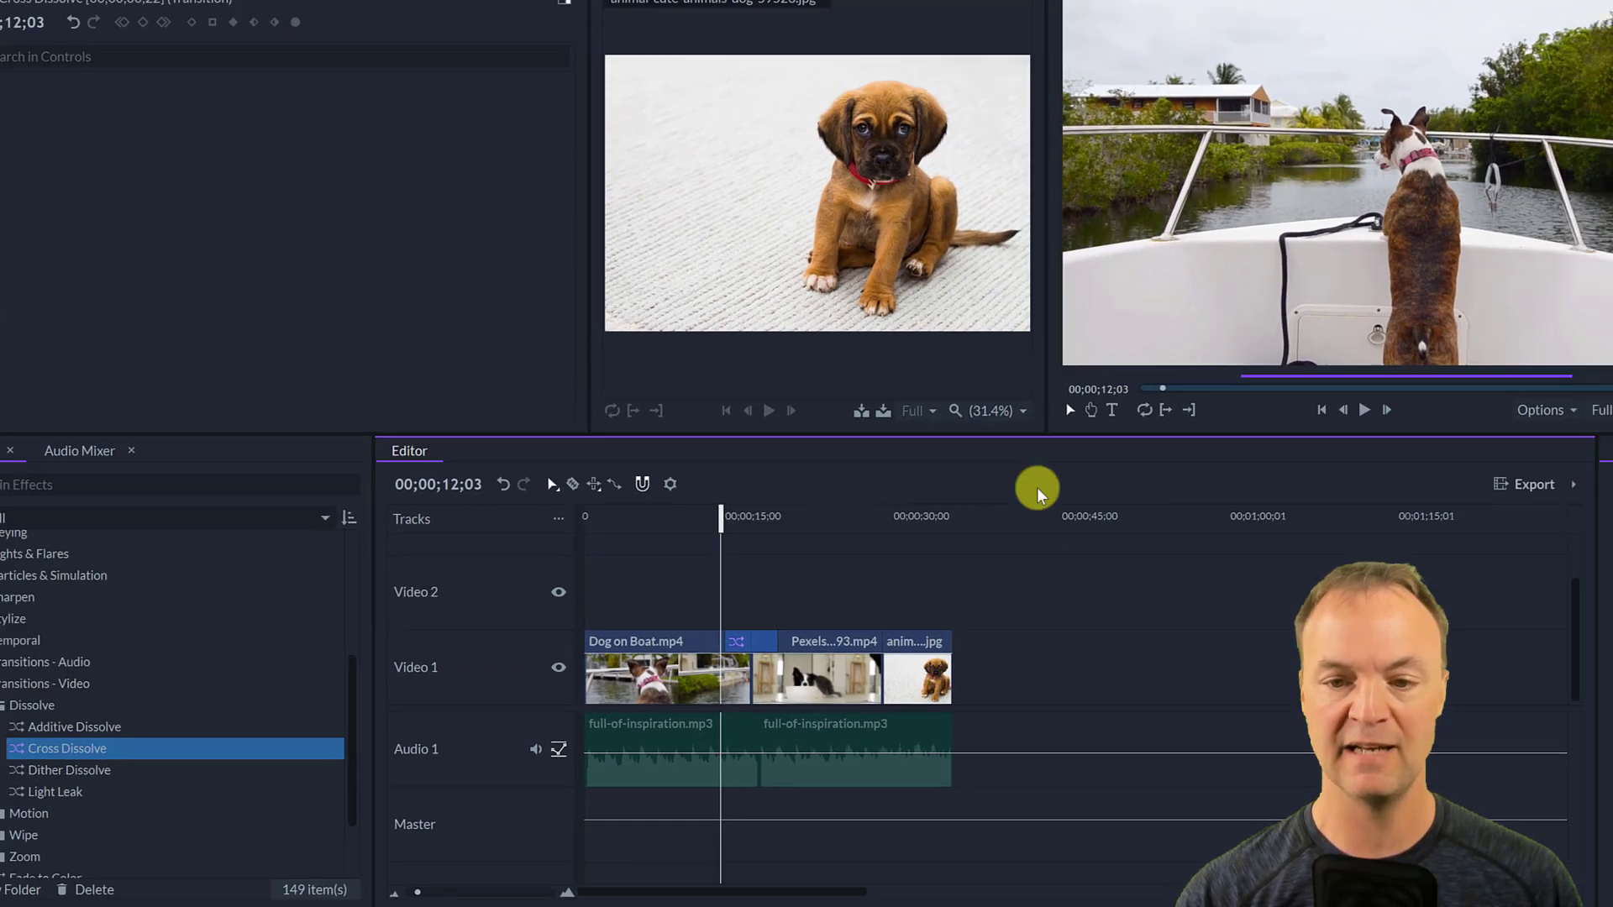
click(1359, 414)
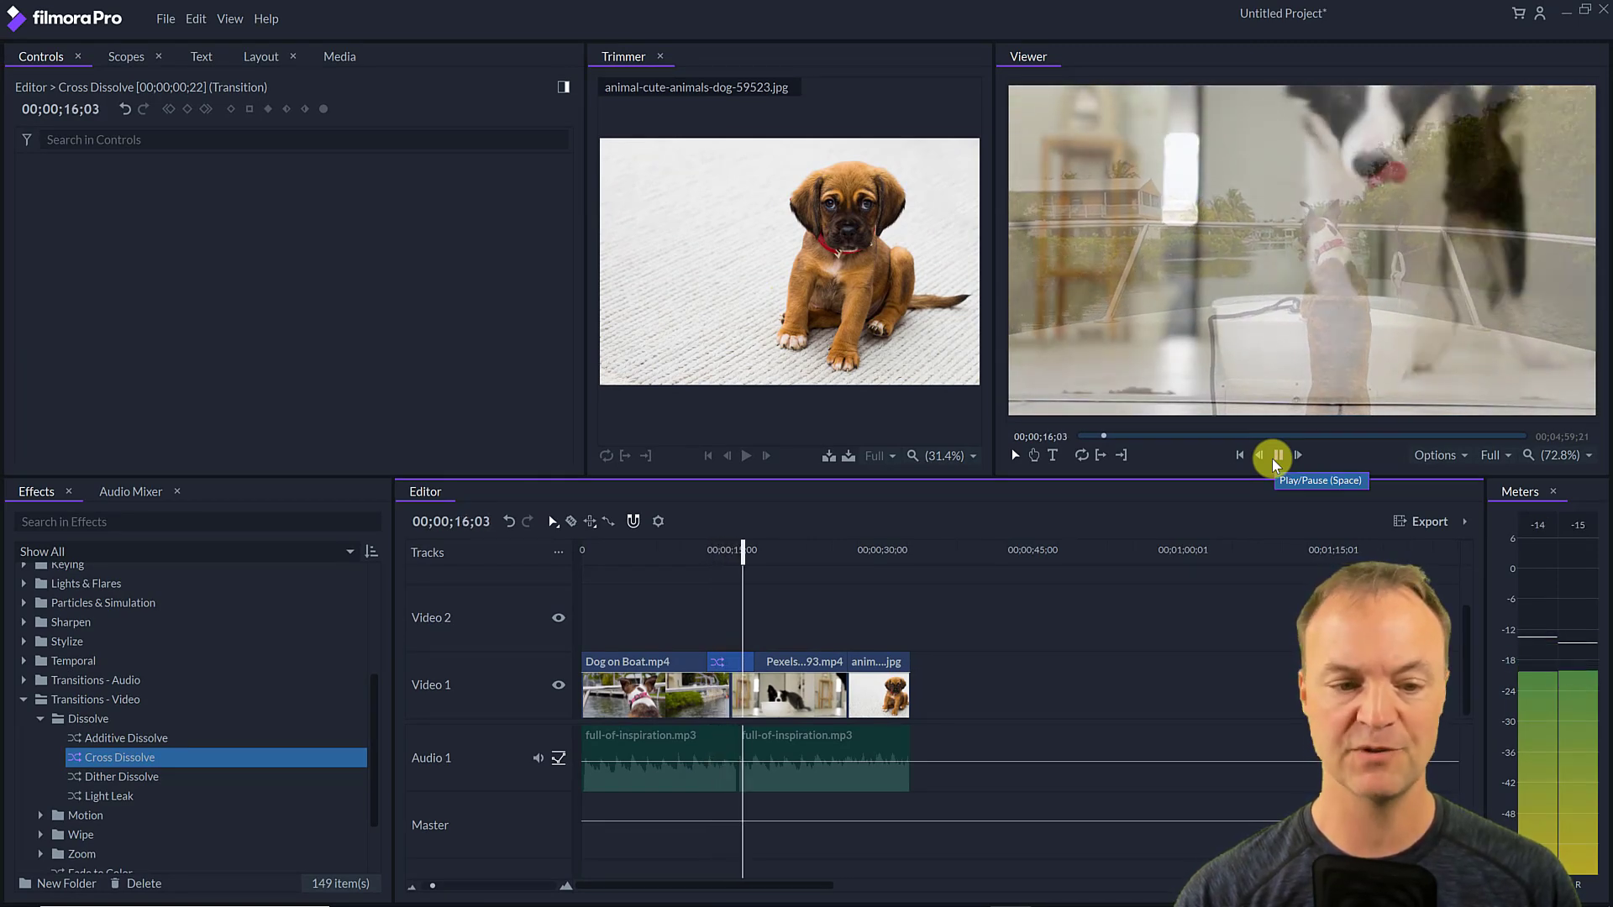
click(1277, 456)
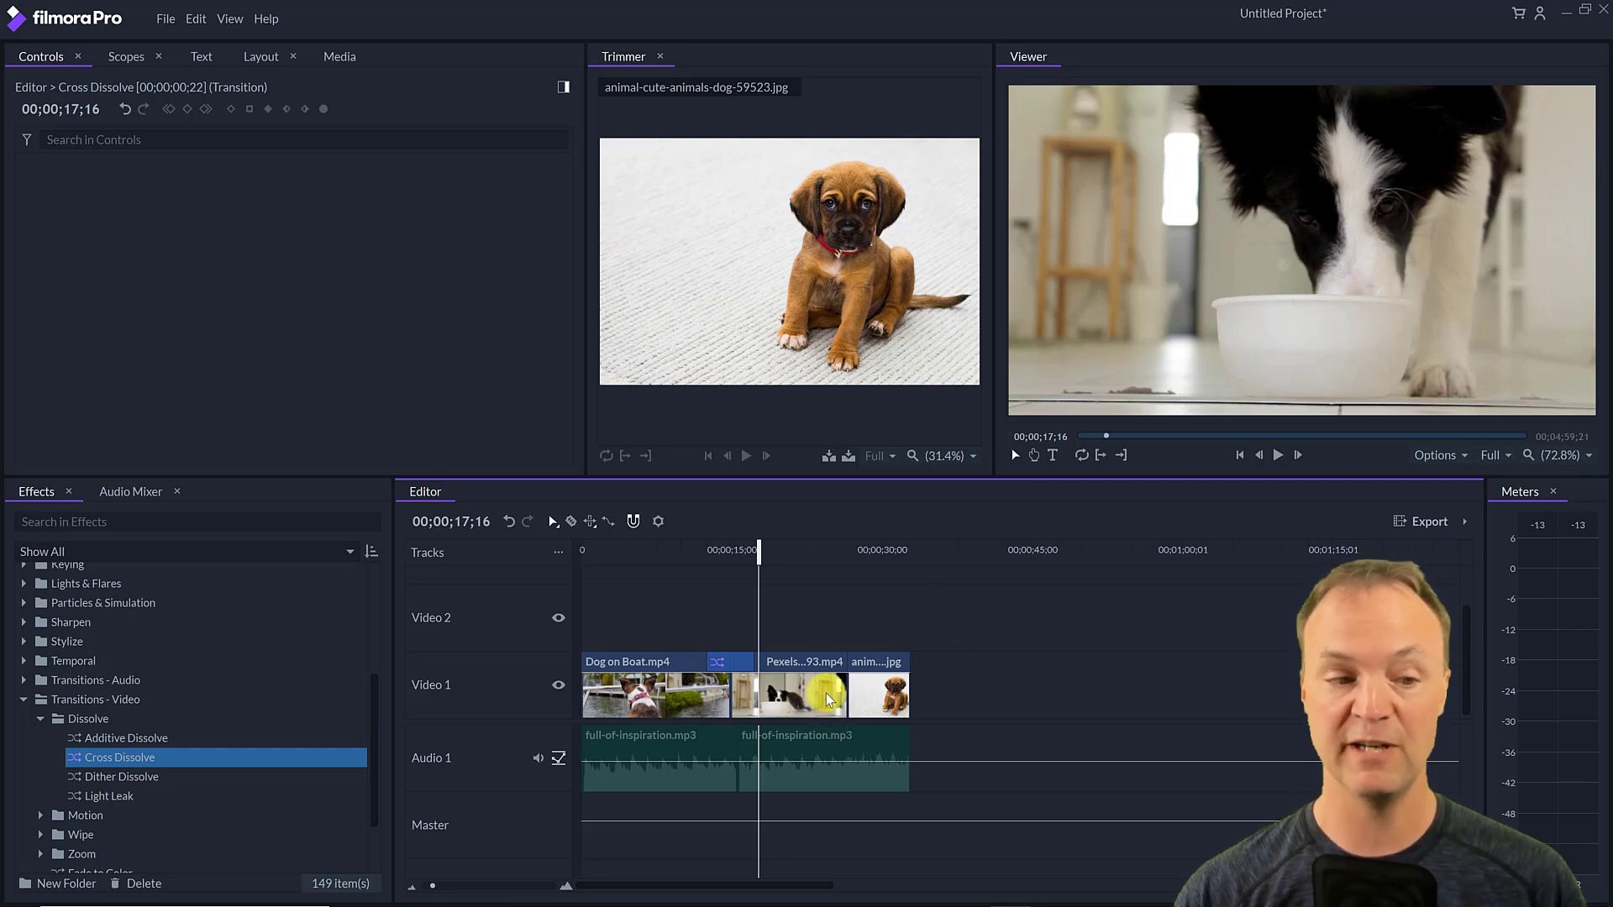
- Apply a Dither Dissolve between Pexels Videos 2693.mp4 and the puppy picture on Video 1 and play it from 00;00;24;07
drag(139, 775, 365, 756)
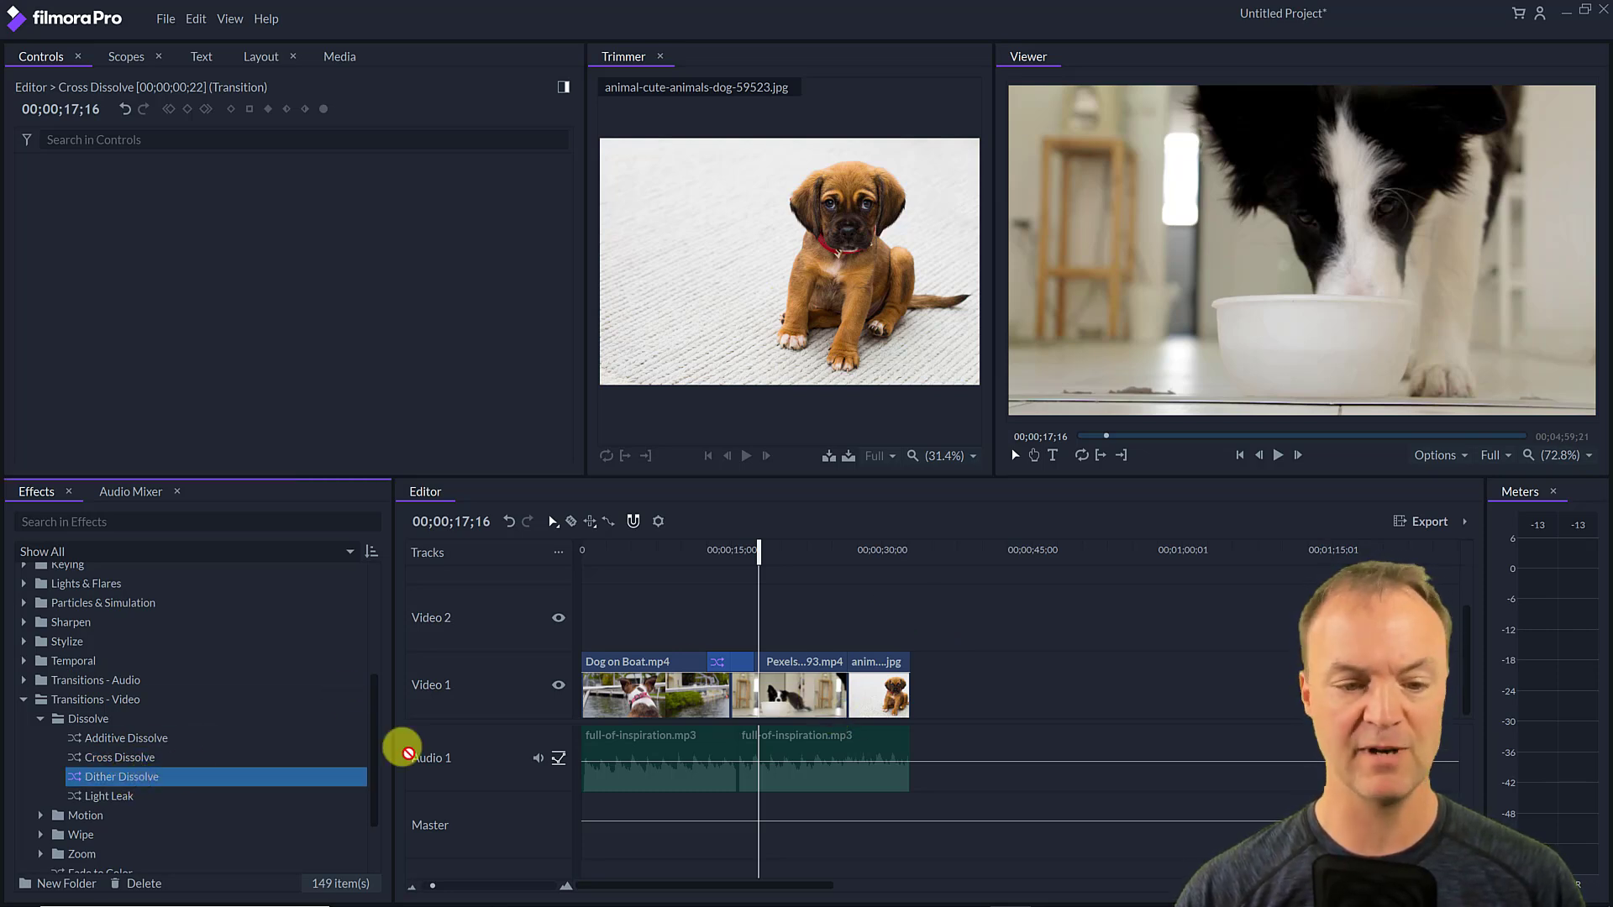
drag(728, 721, 845, 694)
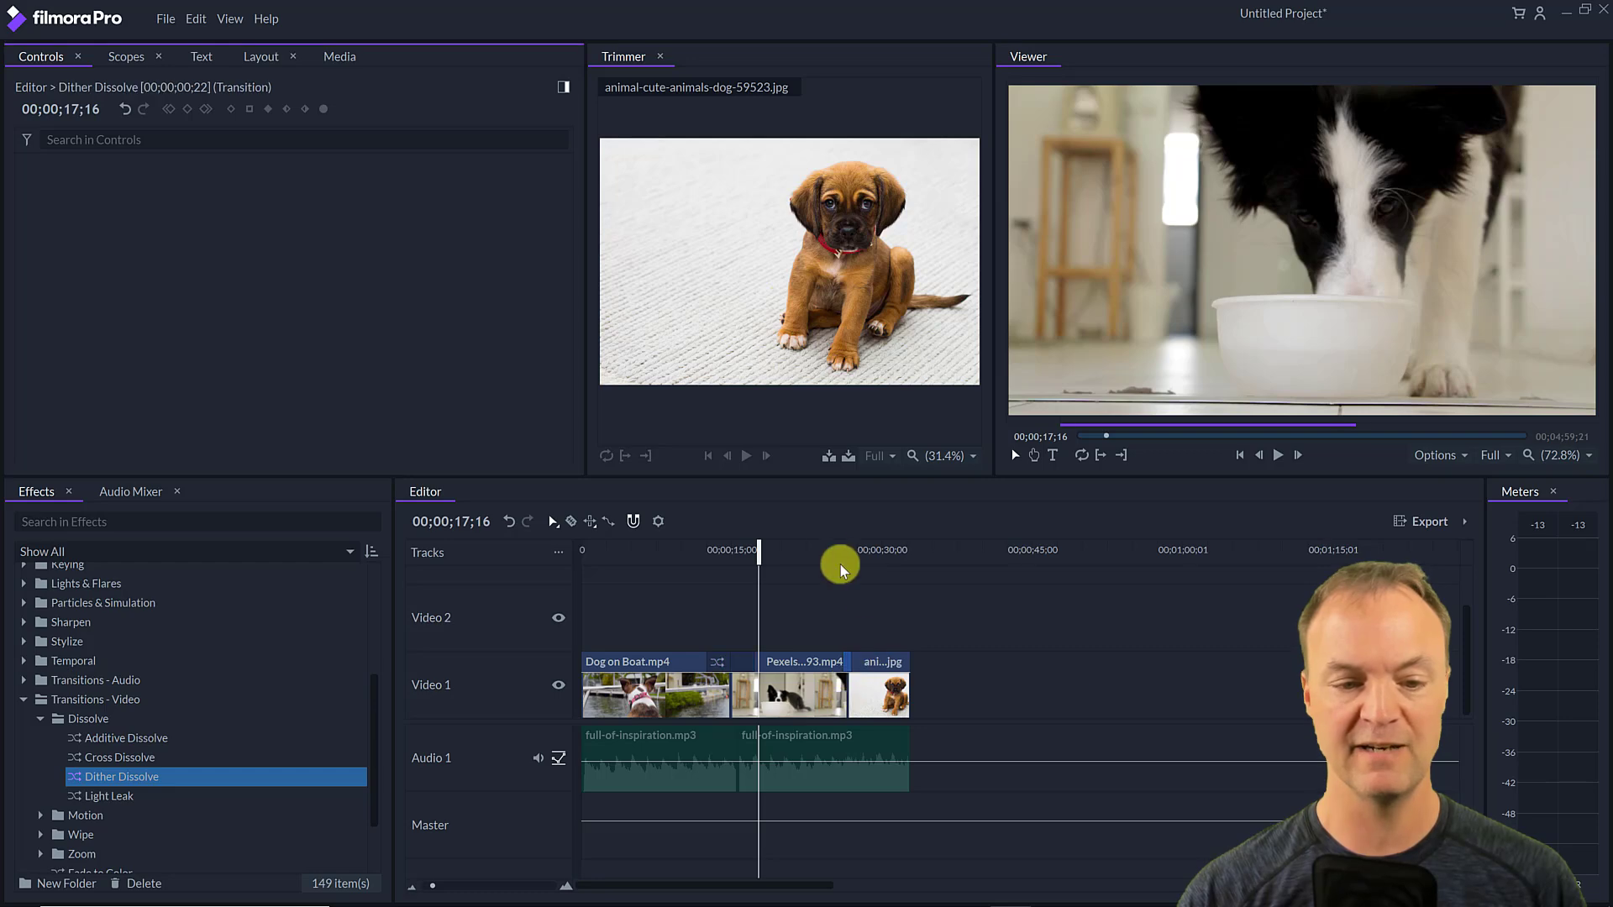
drag(759, 551, 841, 561)
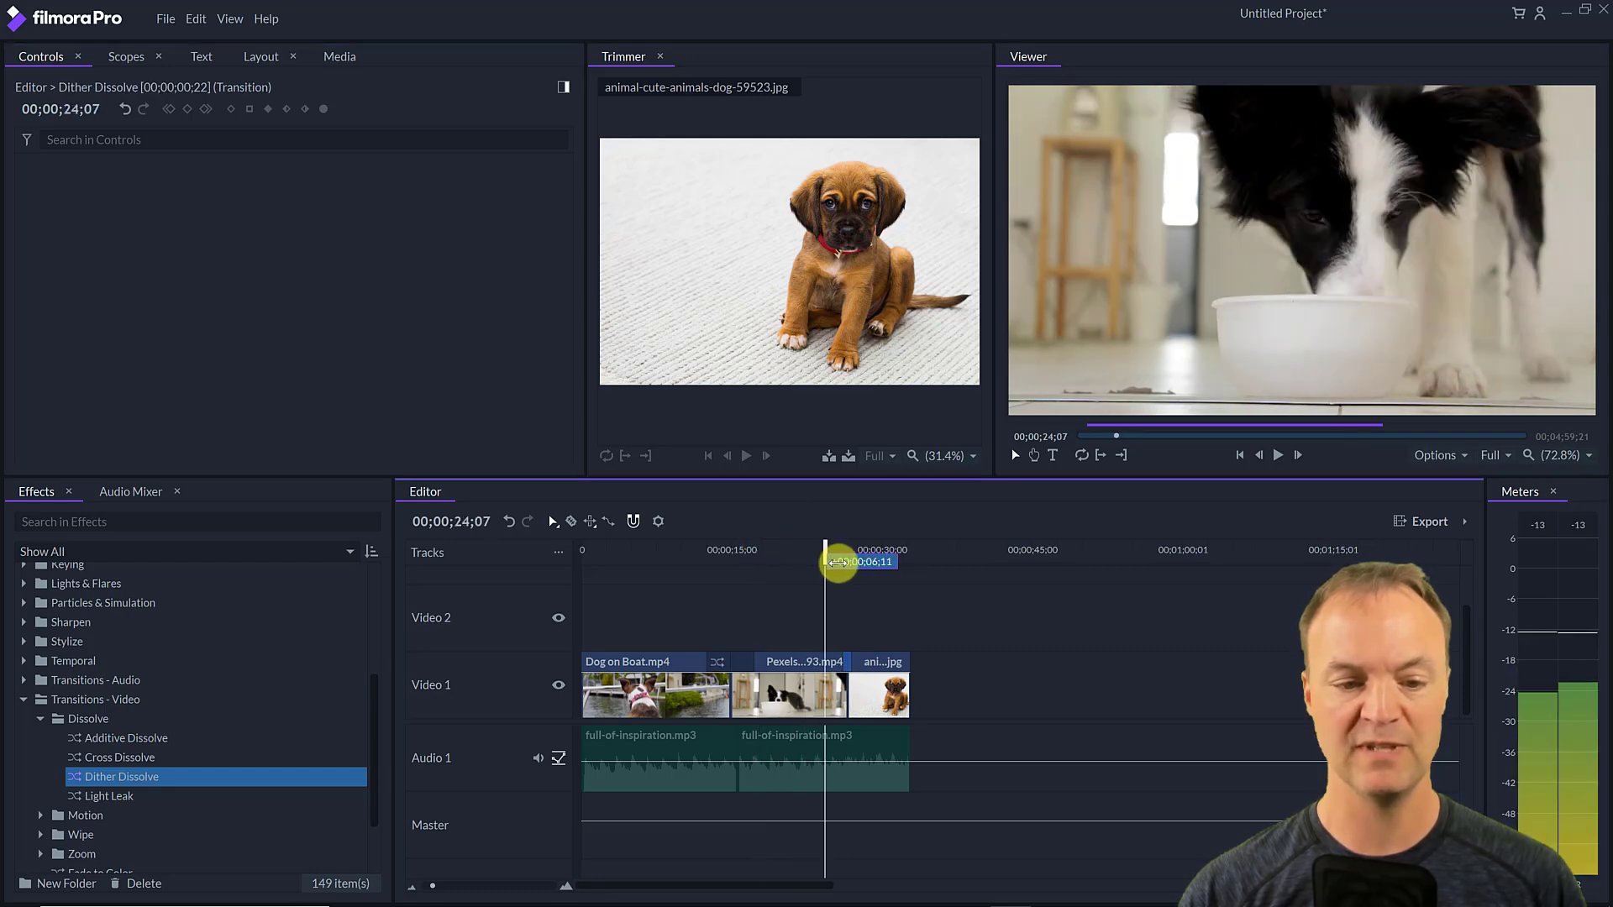
click(1305, 458)
click(1278, 456)
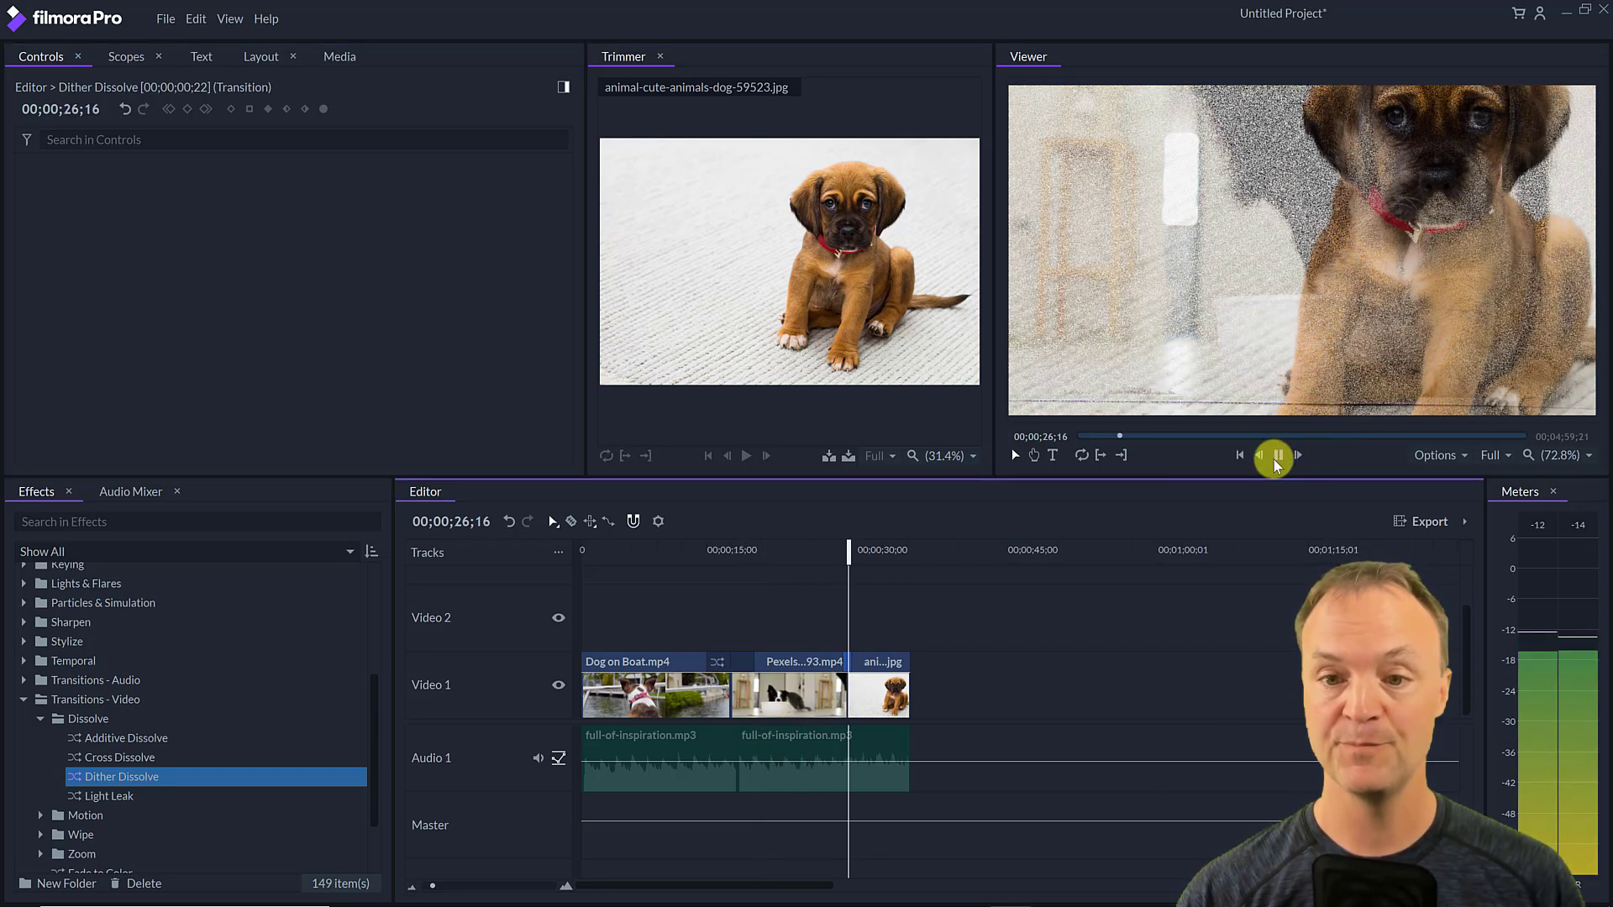
click(1278, 456)
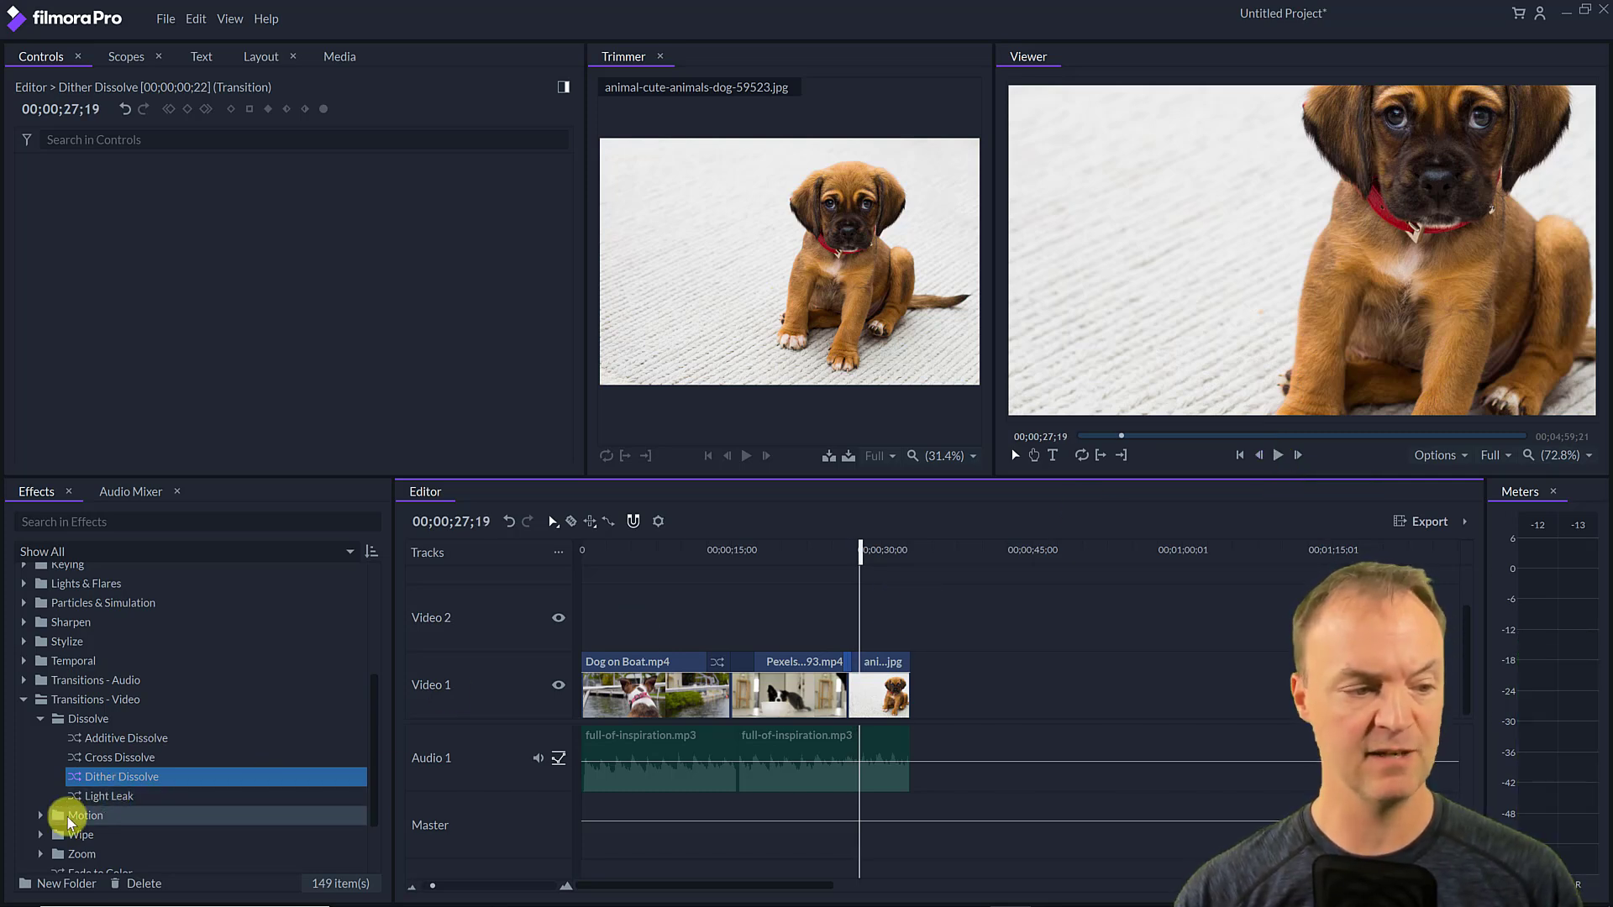
- Add an audio Fade at the music's end, extend it to begin at about 00;00;29;07, and play it from there
click(25, 680)
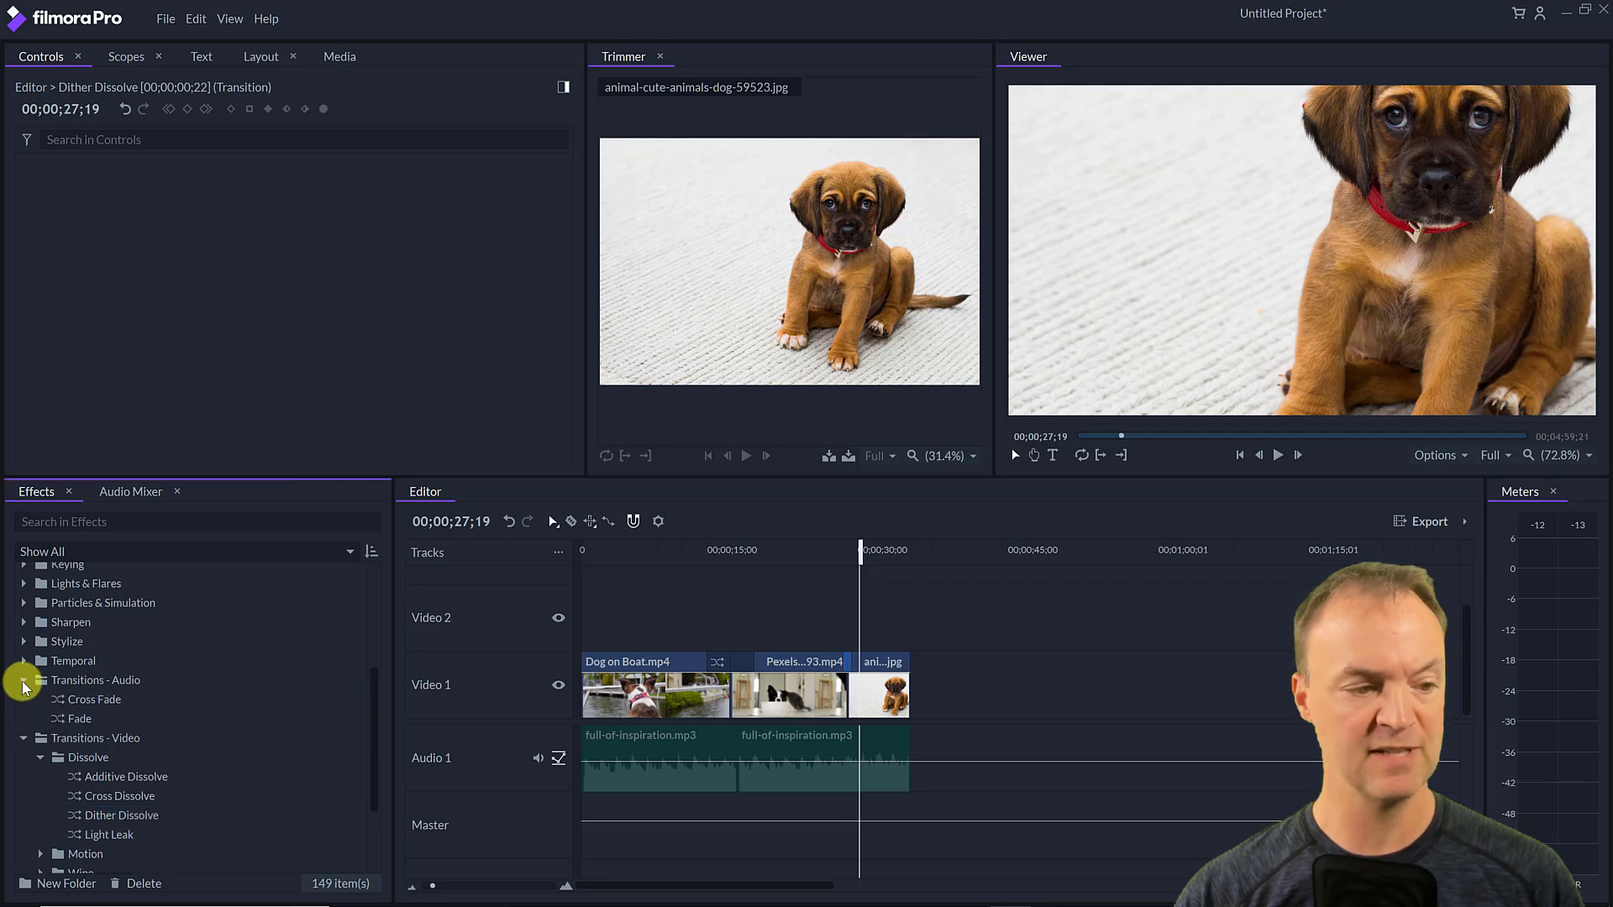
drag(71, 726, 580, 754)
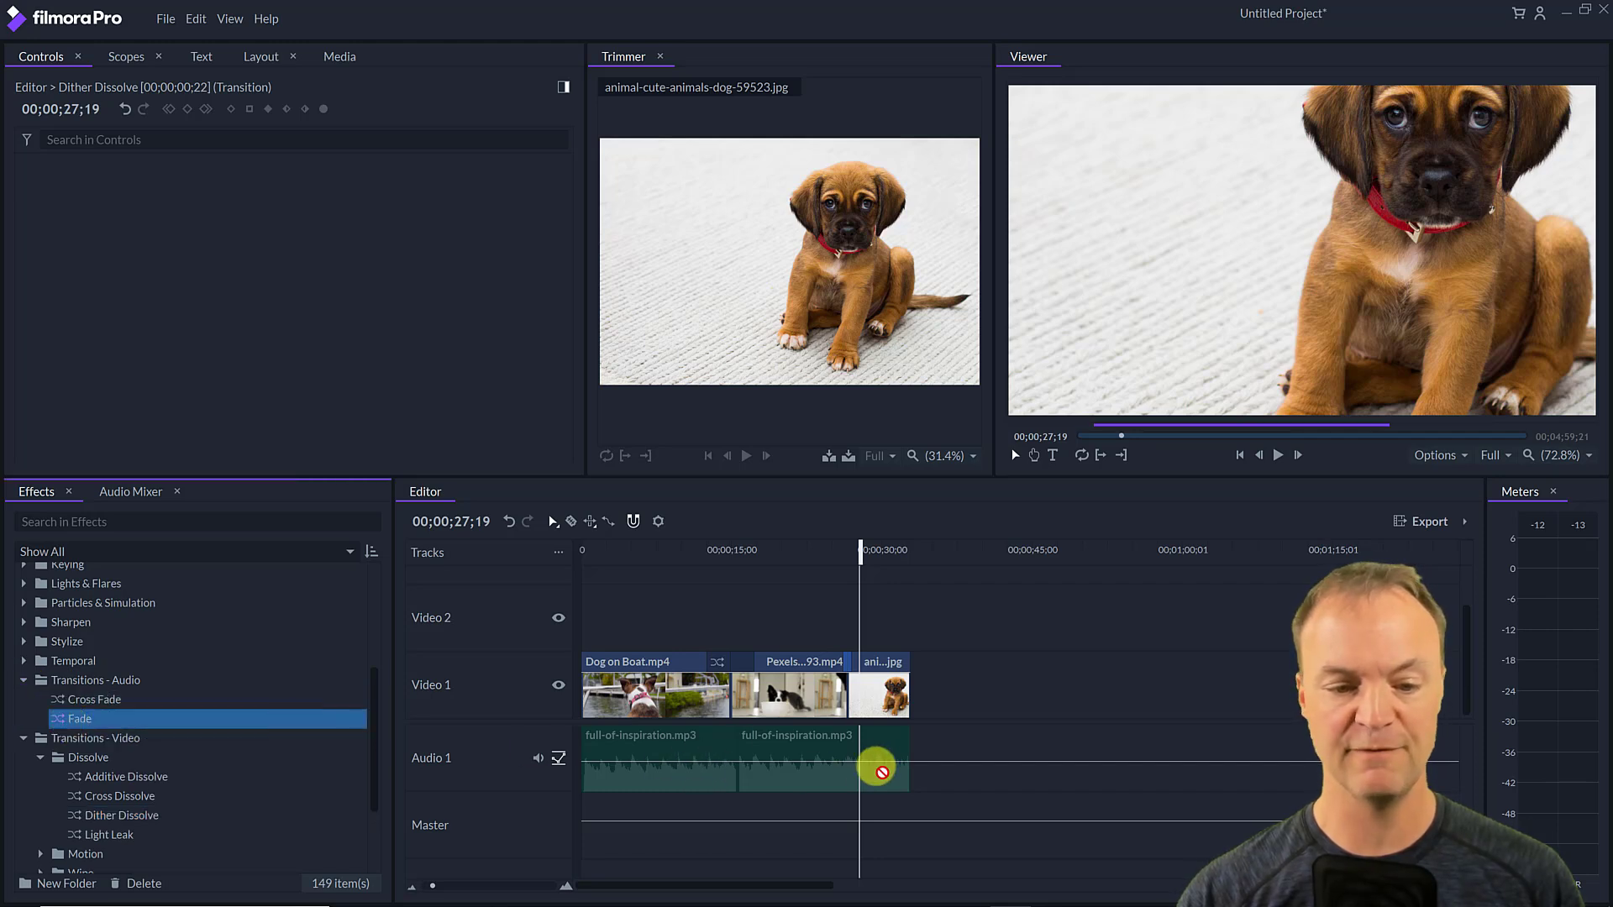
drag(903, 741, 875, 739)
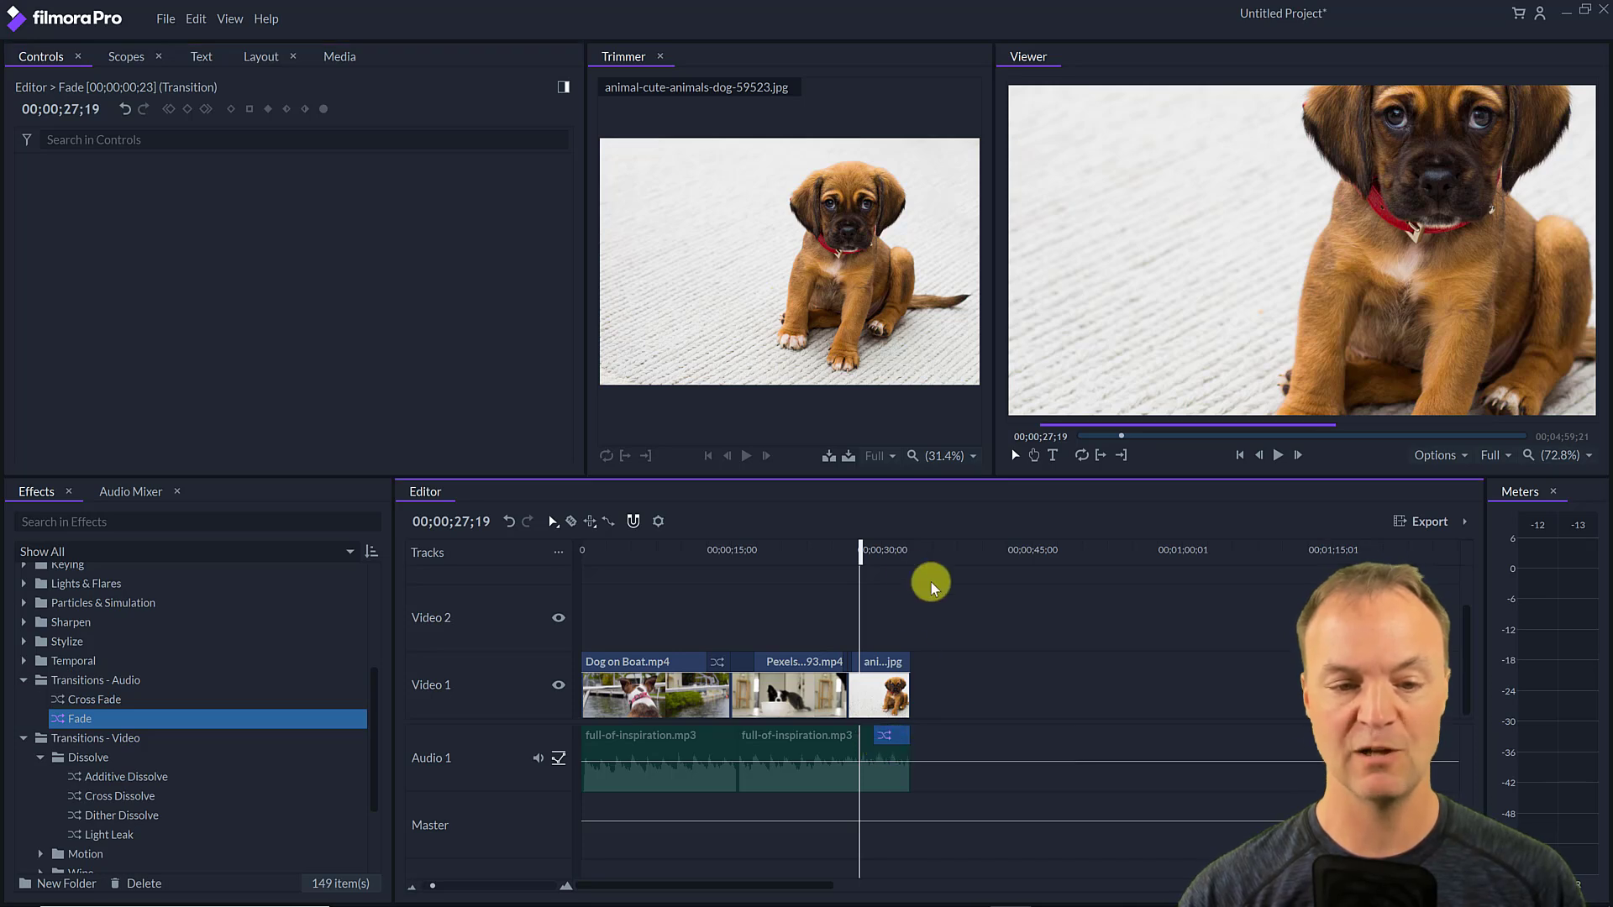
drag(866, 555, 875, 556)
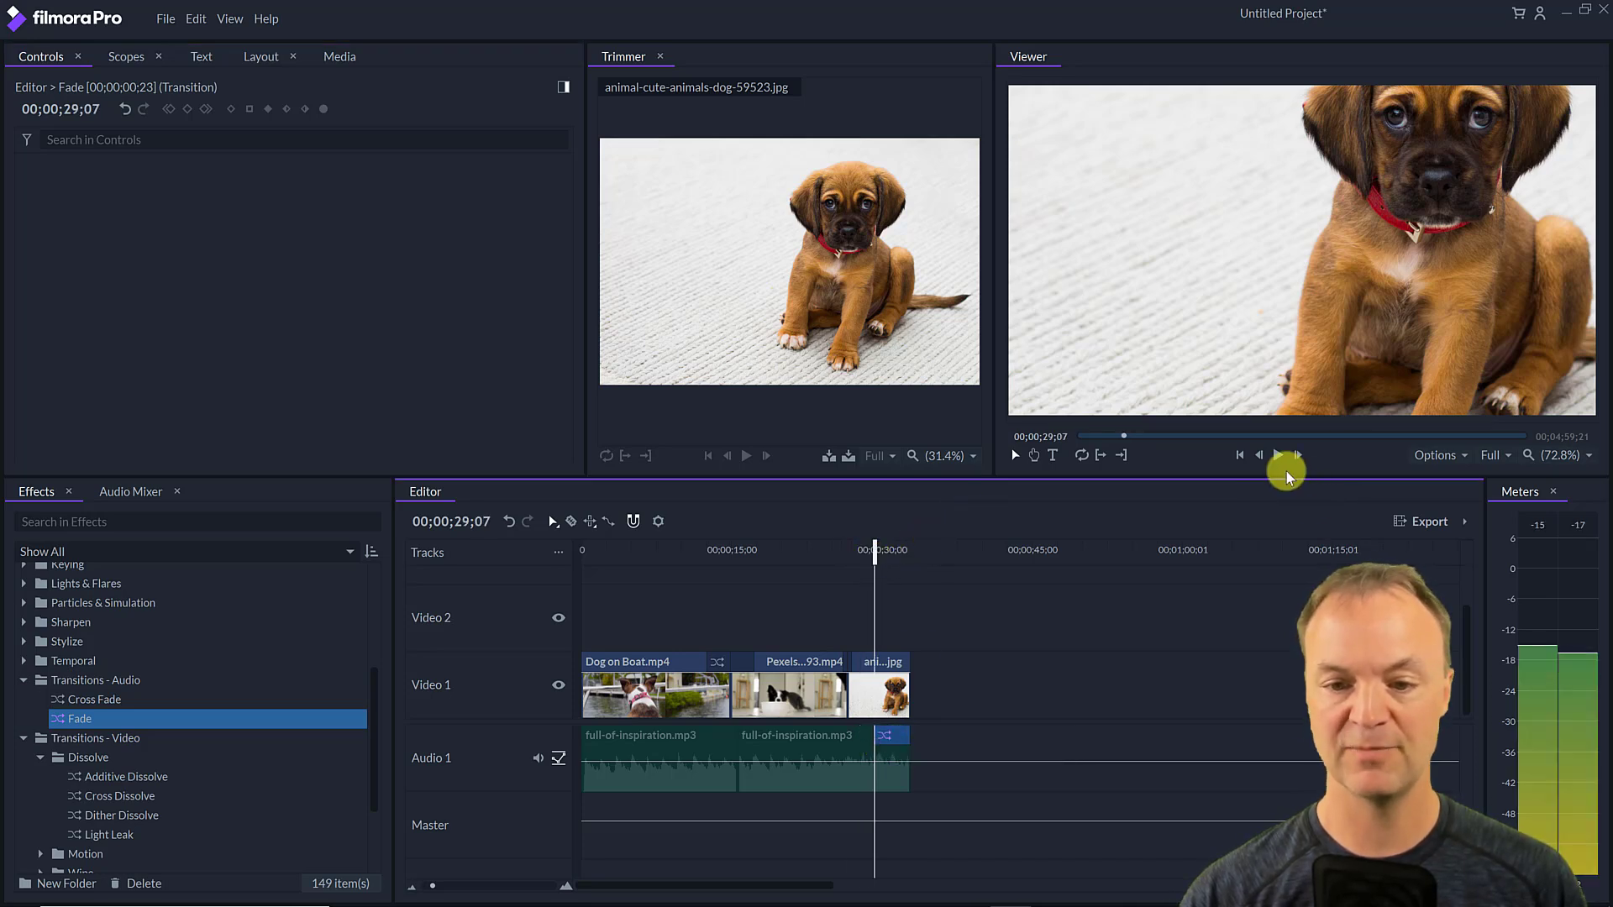
click(1277, 456)
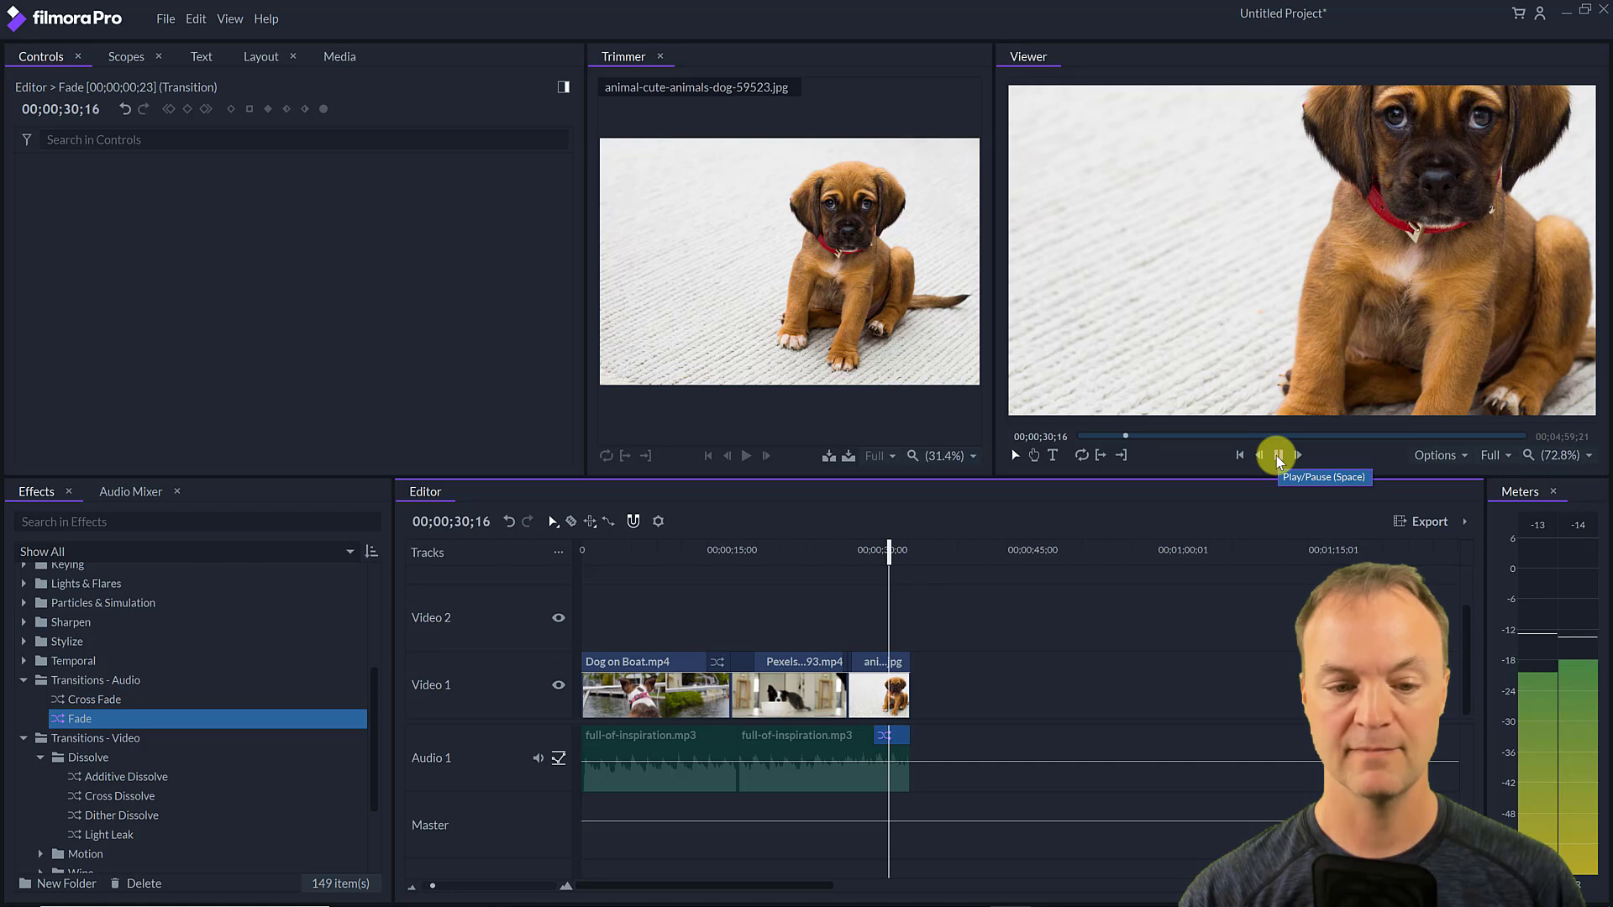
click(1278, 455)
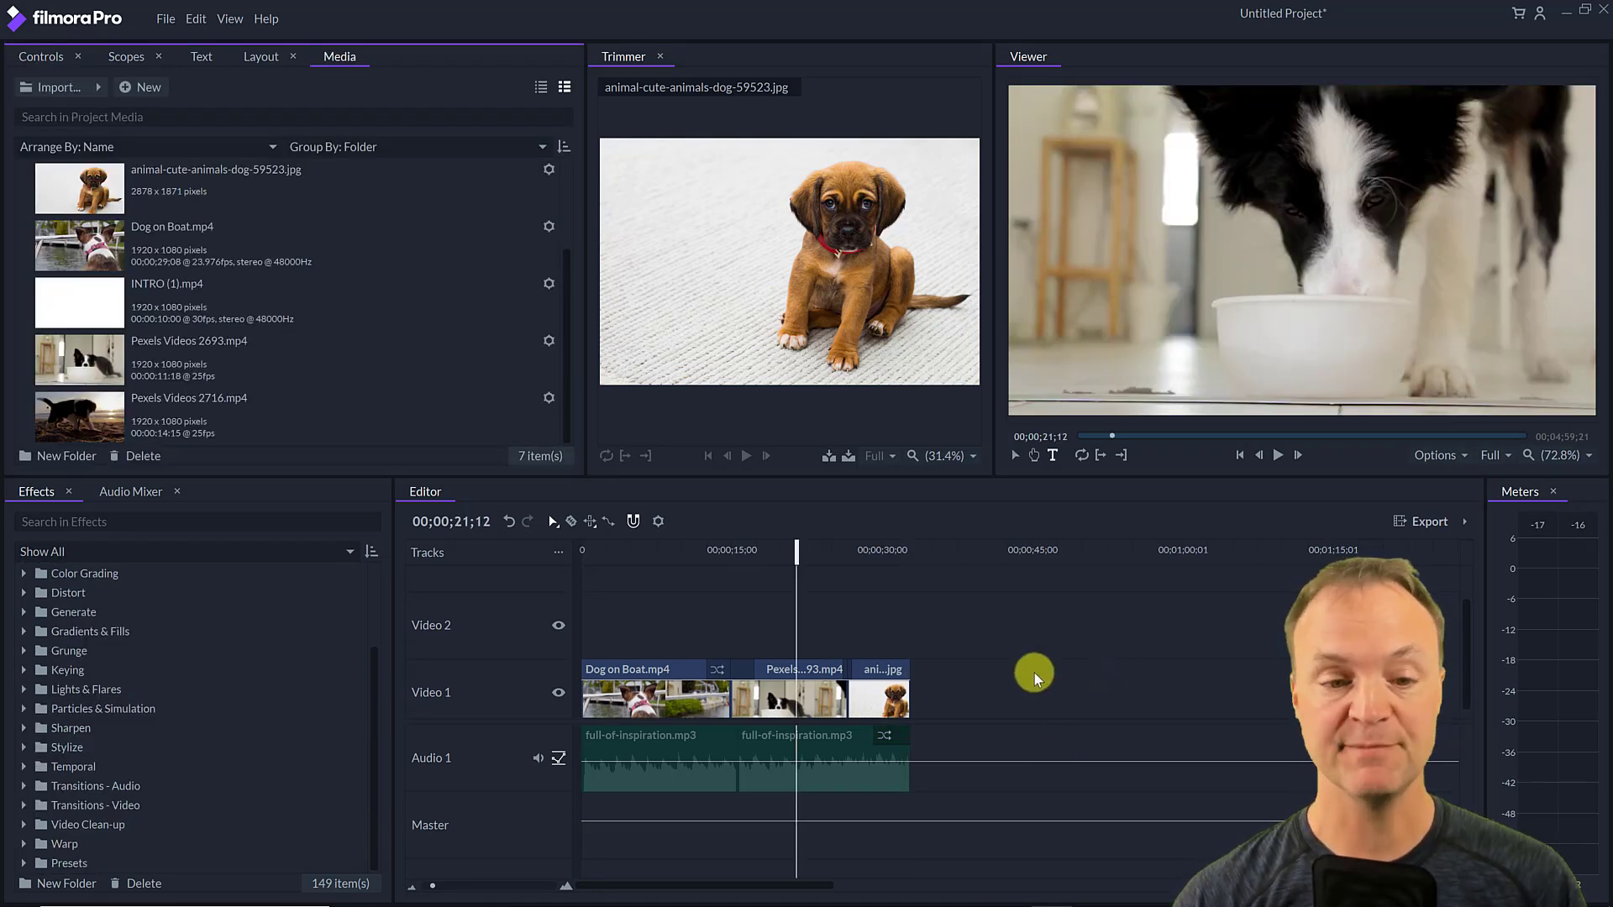
- Add the title text "DOG ON A BOAT" over the dog's head in the Viewer at 00;00;06;20
click(792, 558)
drag(758, 562, 650, 558)
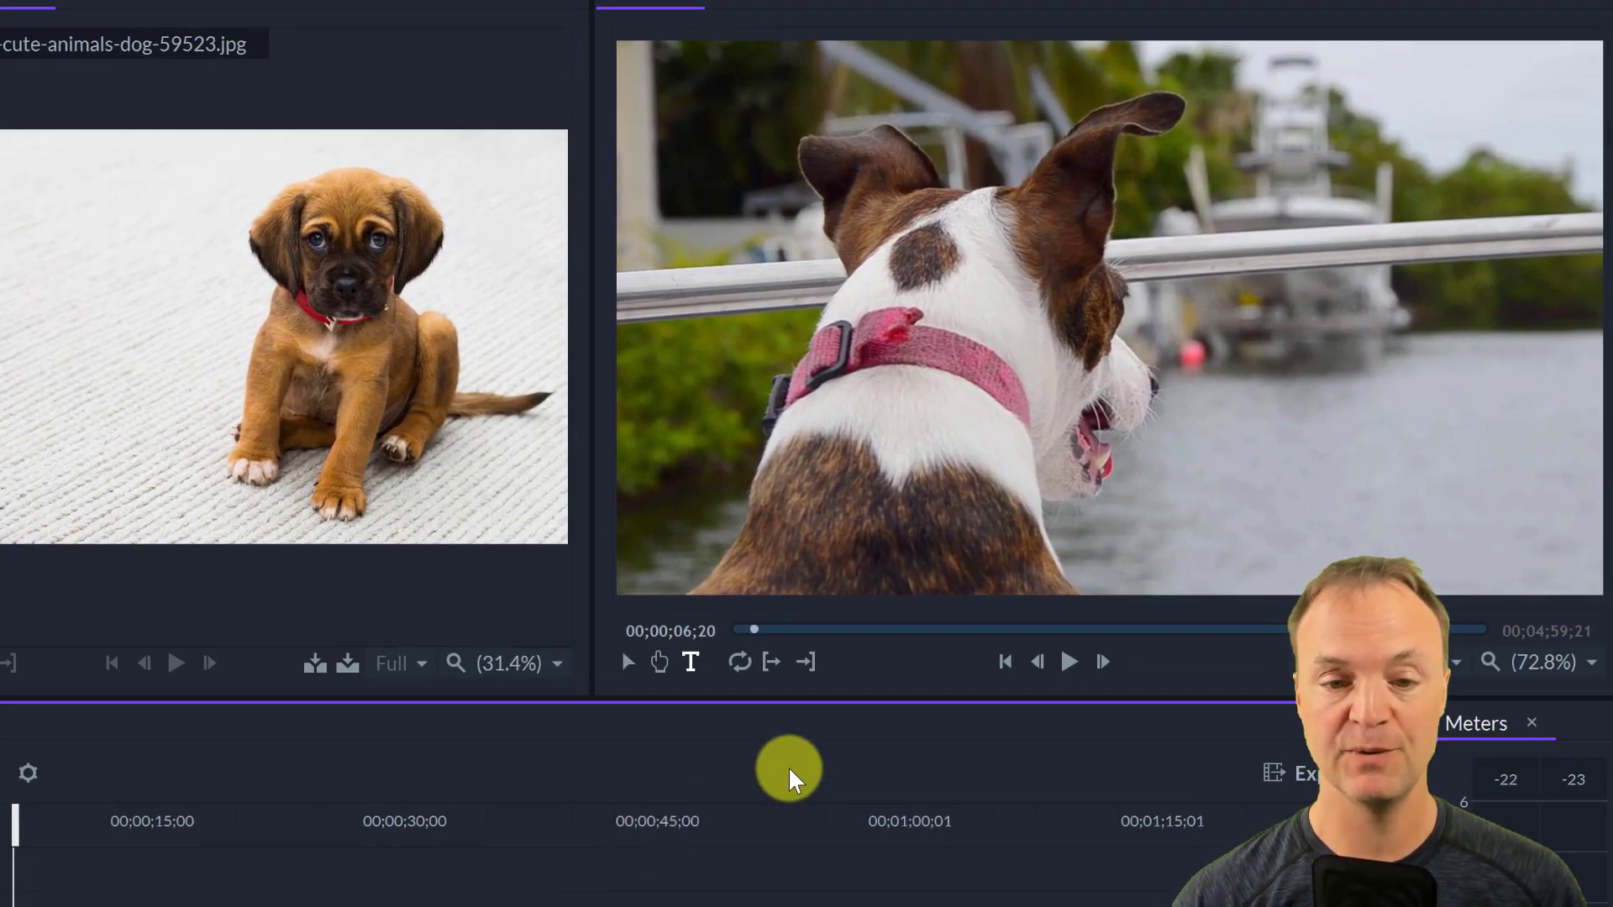
click(691, 662)
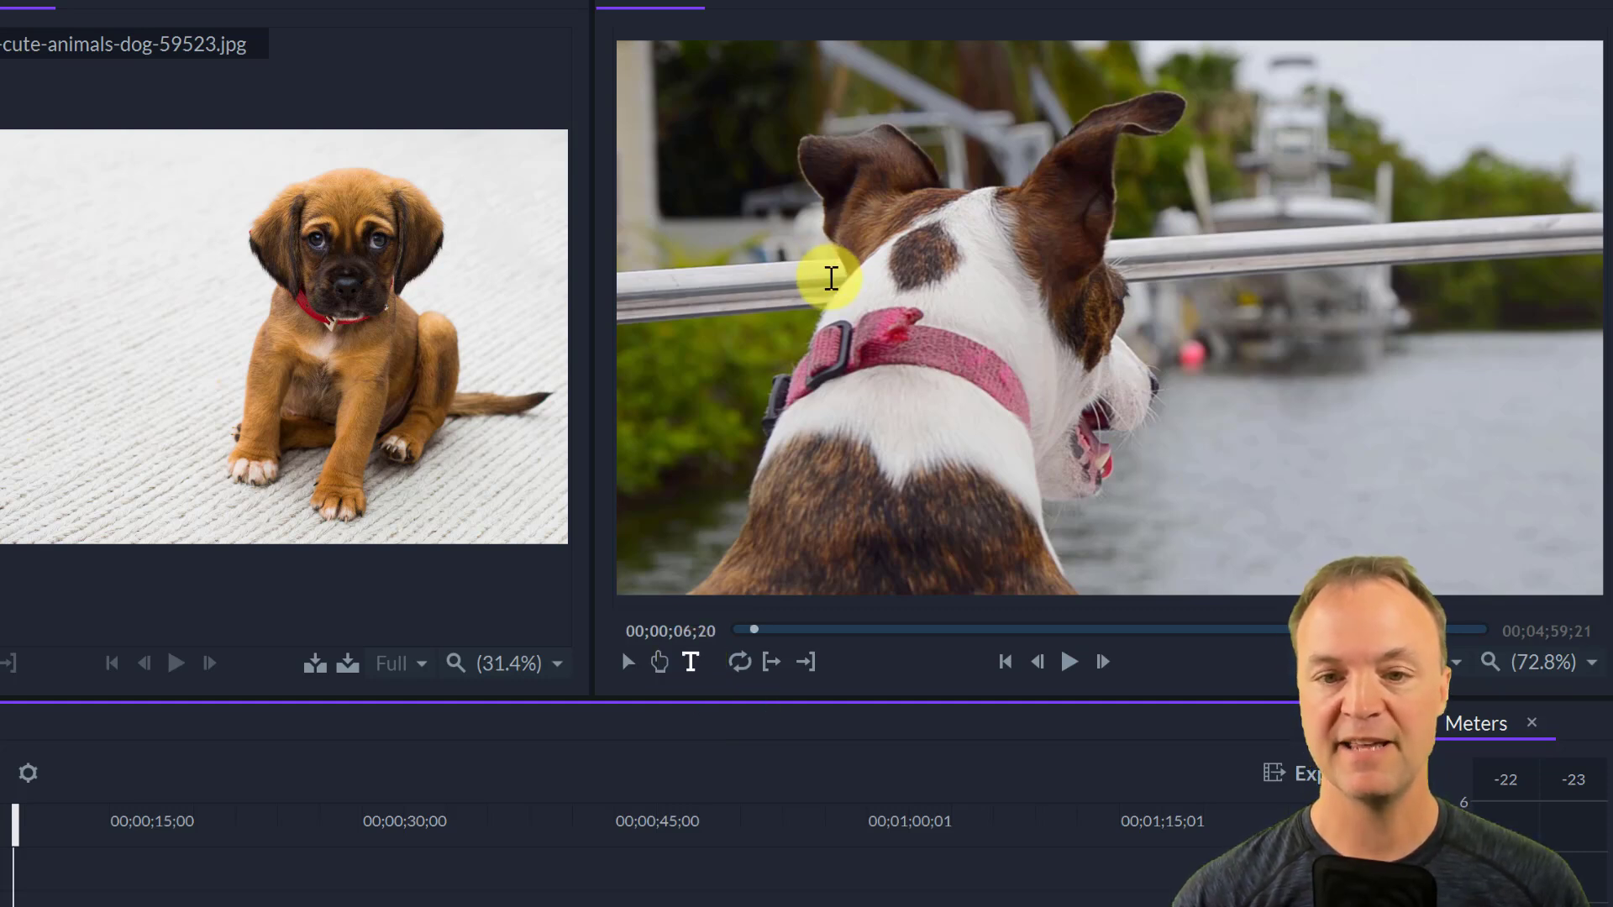
click(830, 278)
text(DOG)
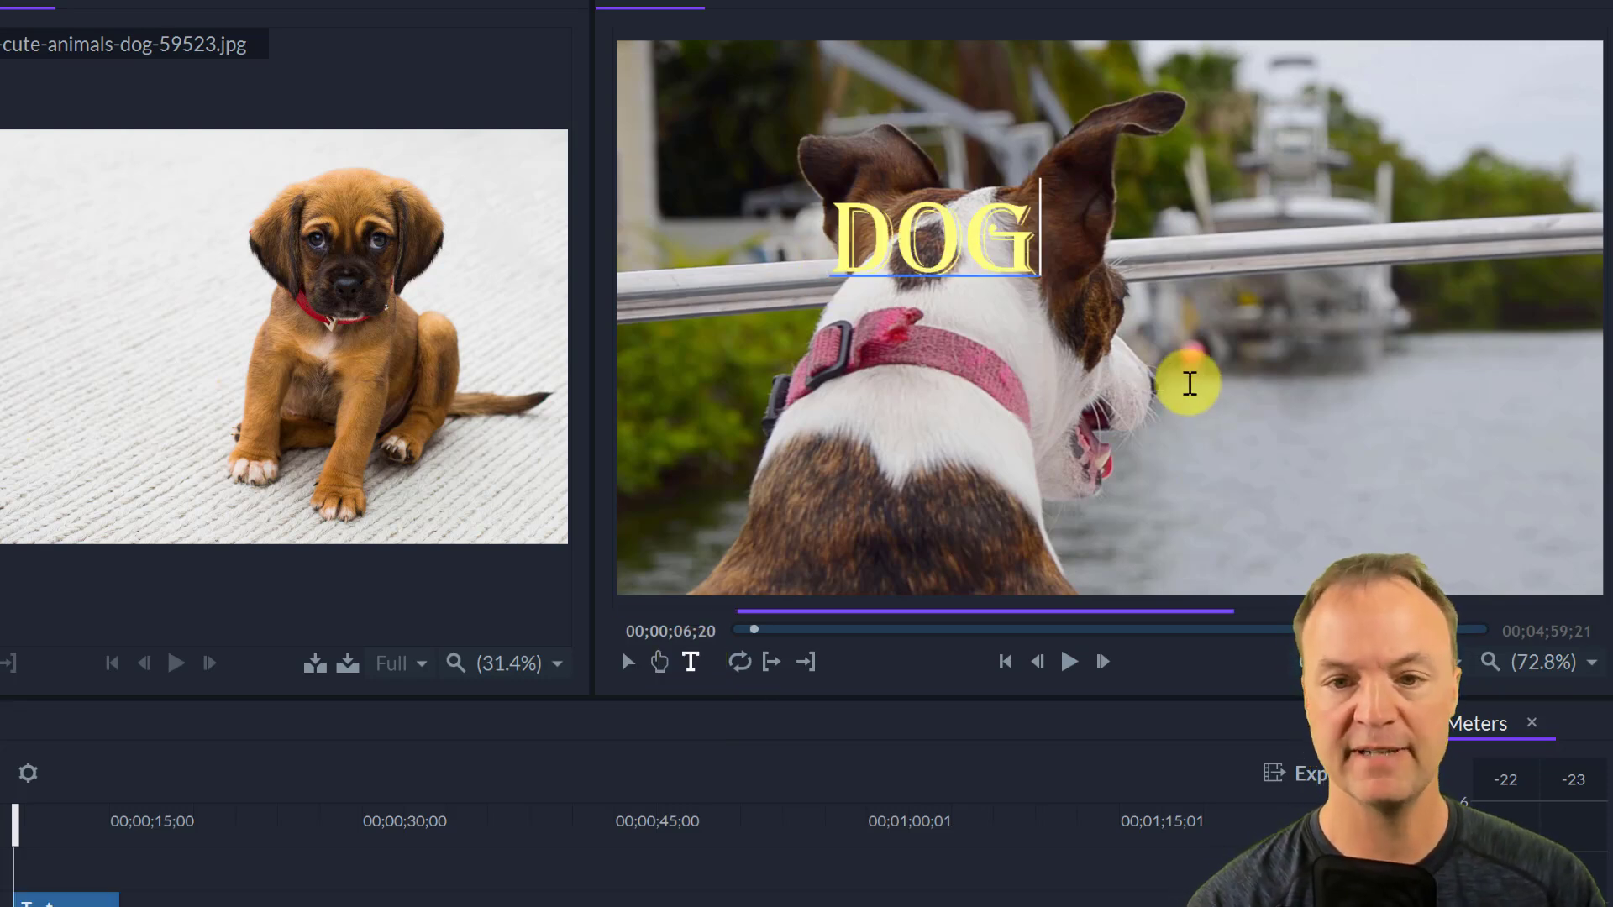
text( ON A)
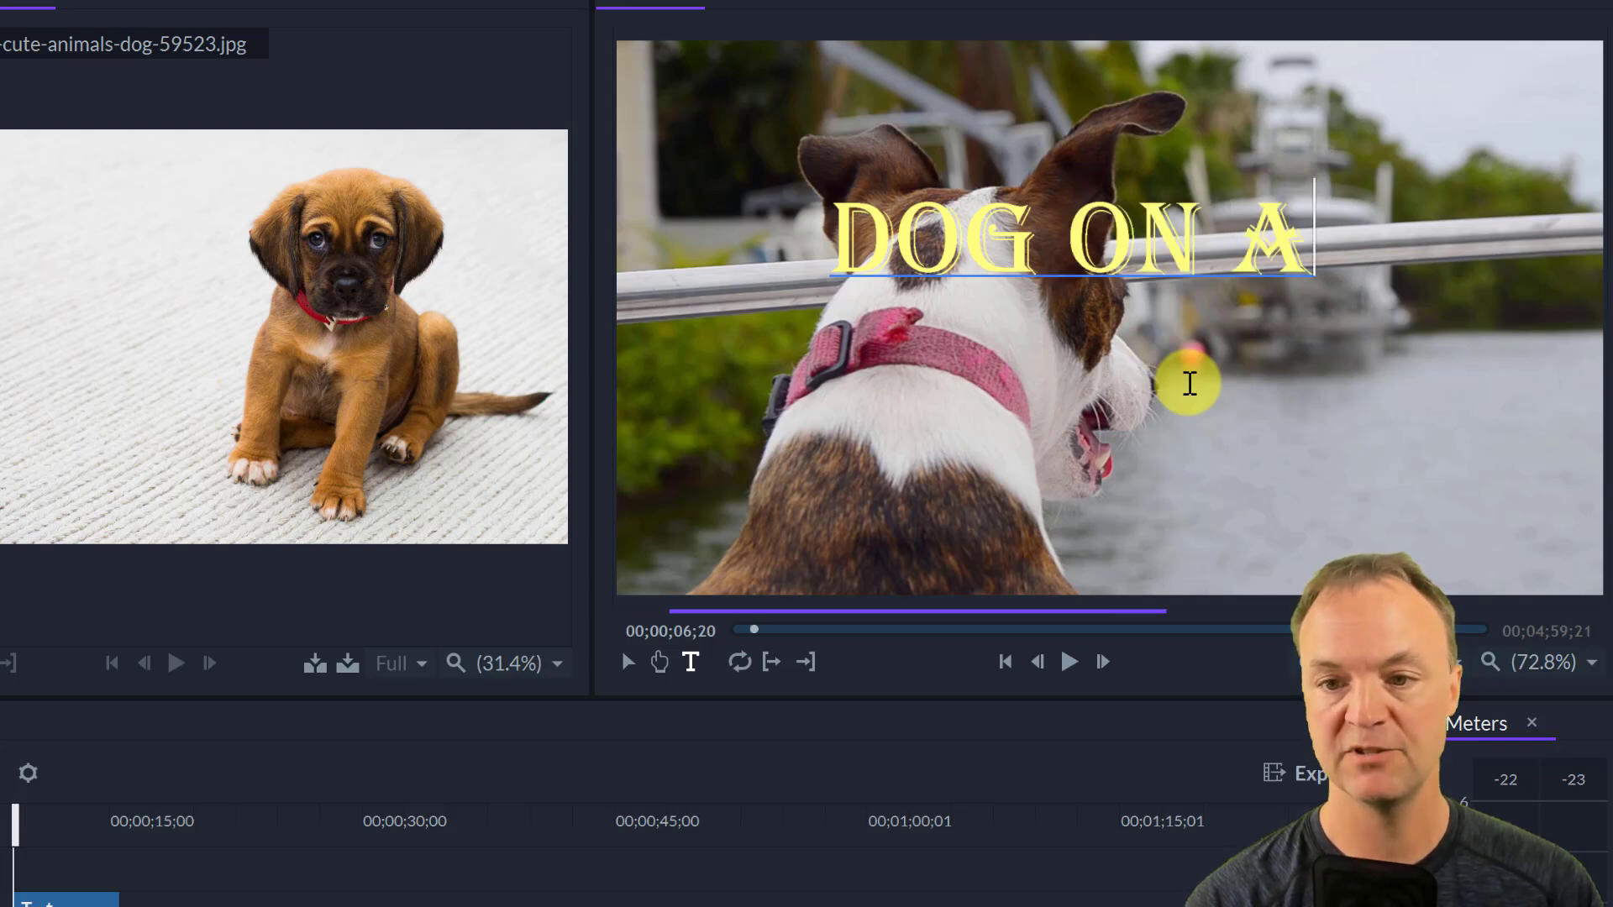
text( BOU)
key(BackSpace)
text(AT)
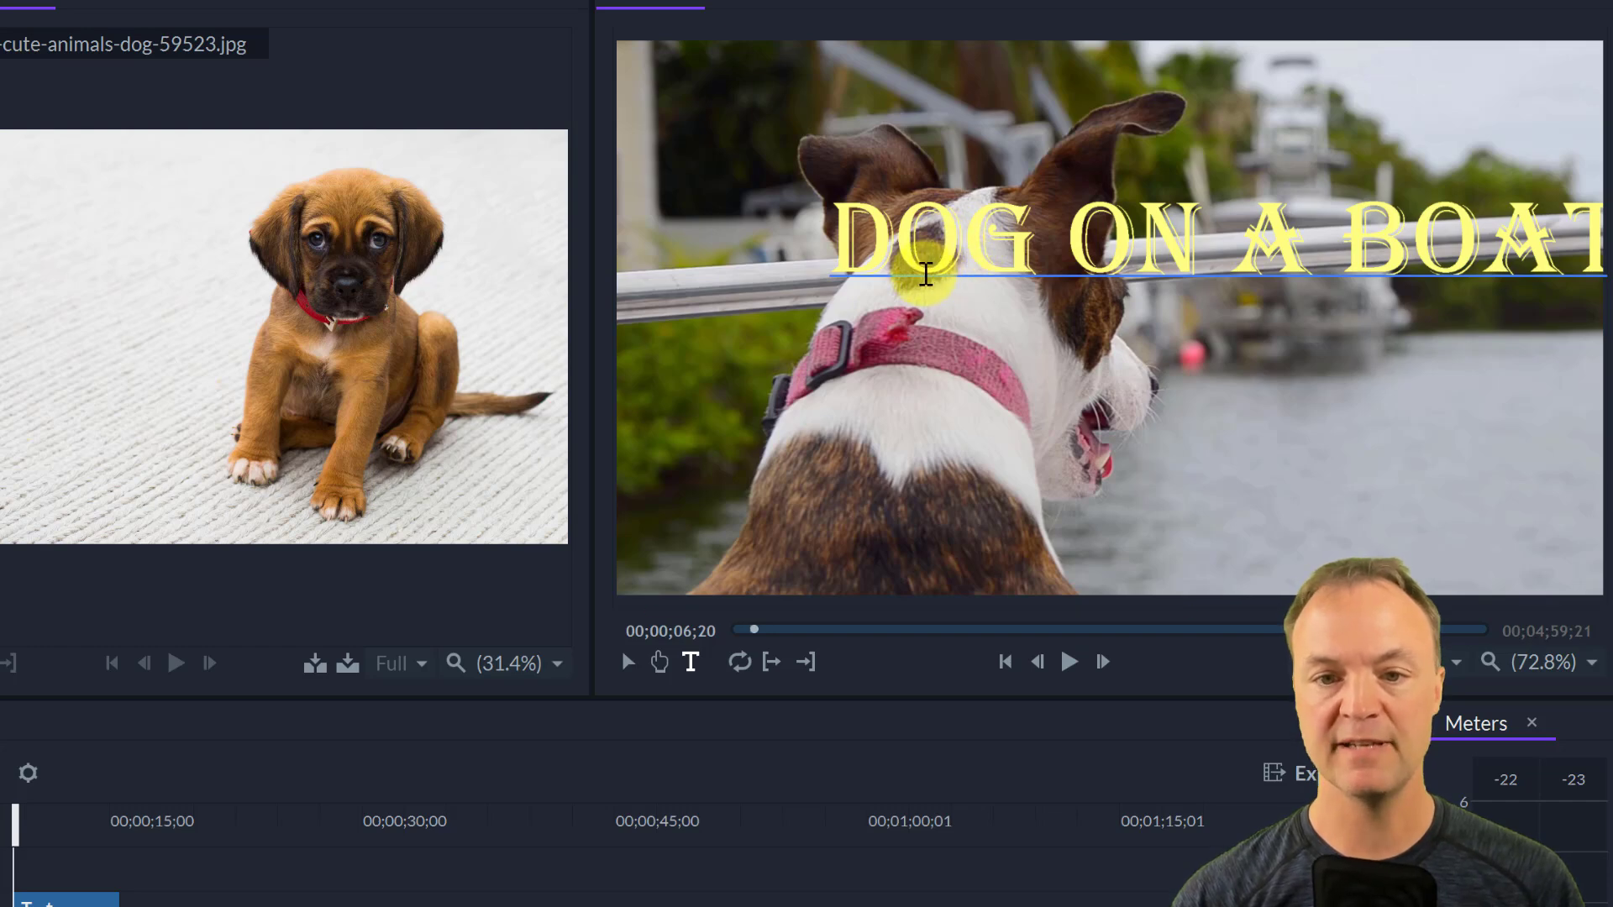
- Move the title down and to the left so it fits inside the frame, and tilt it slightly upward to the right
click(627, 662)
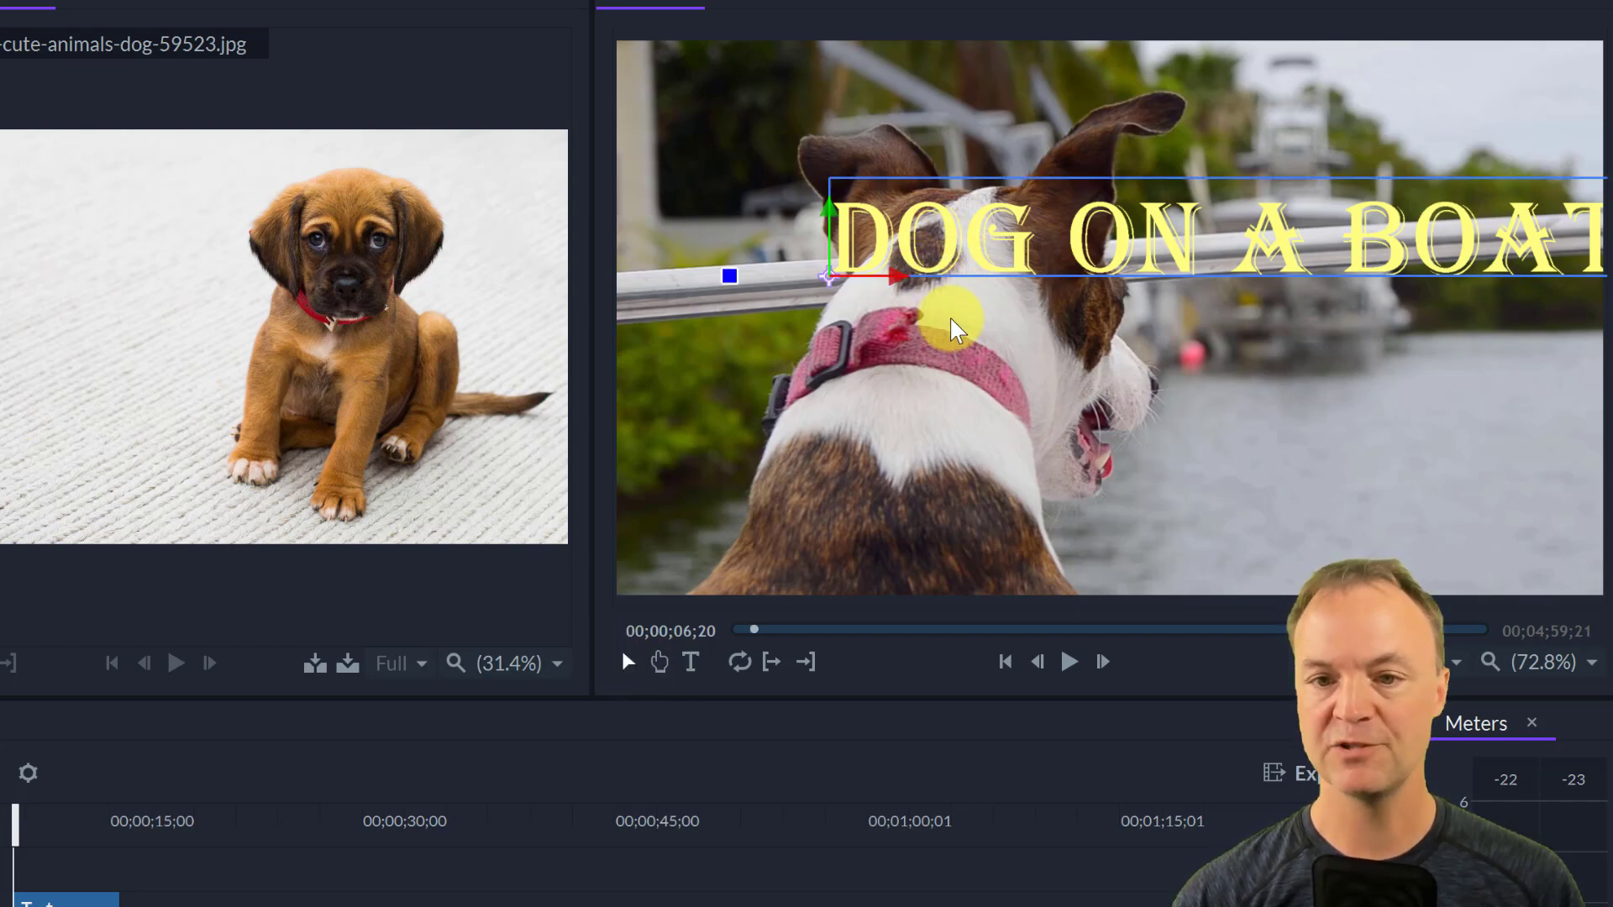
drag(993, 264, 879, 335)
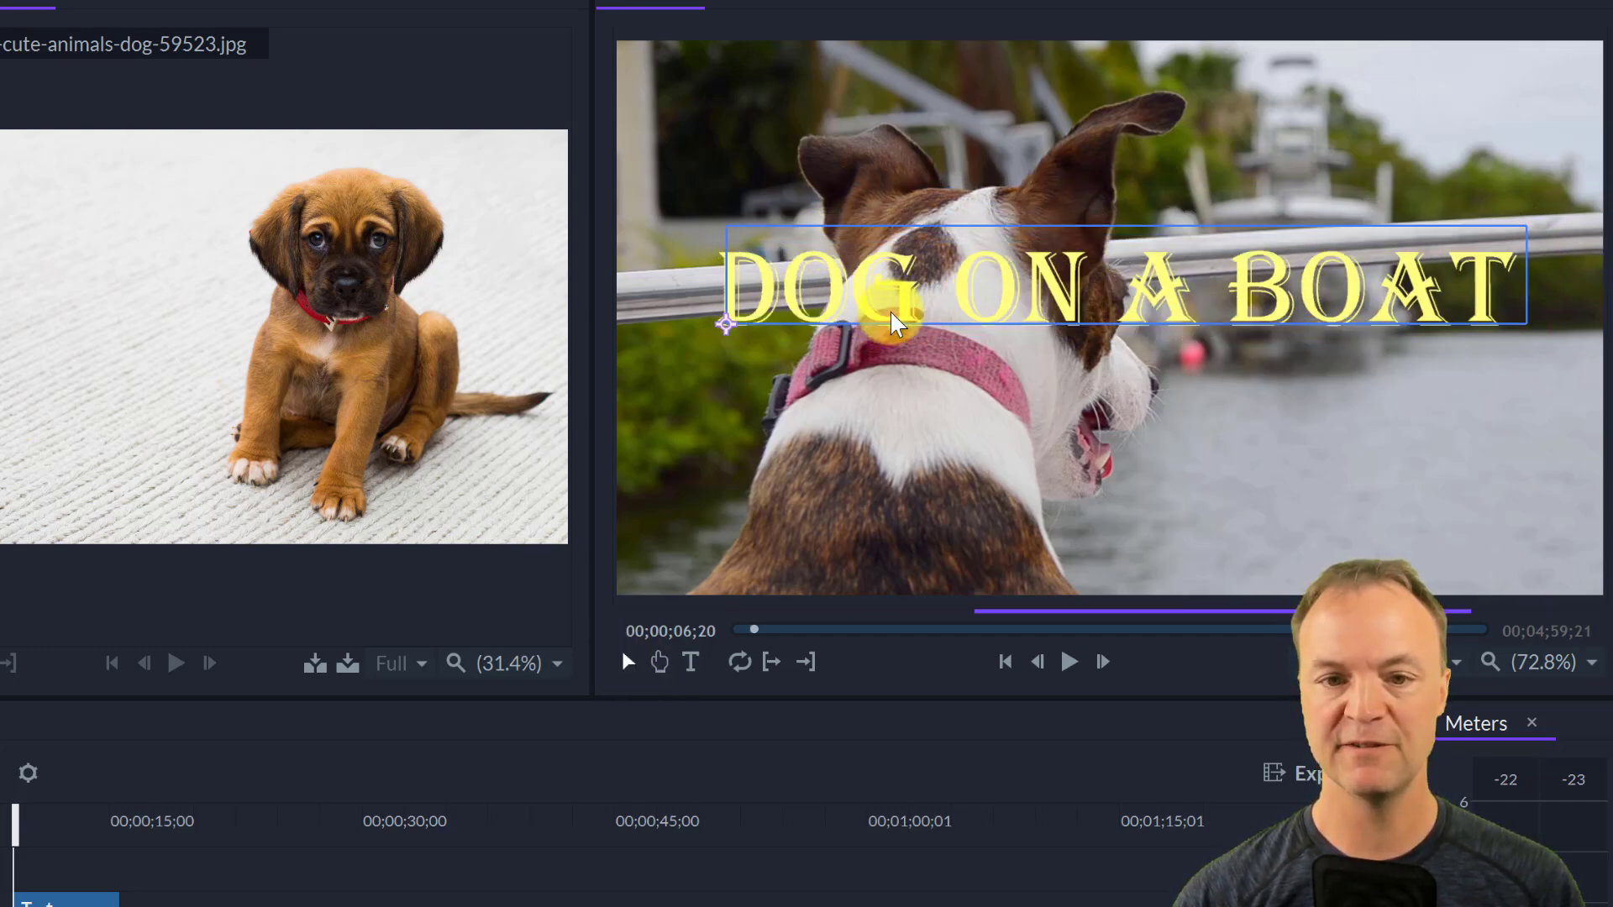
drag(638, 327, 638, 344)
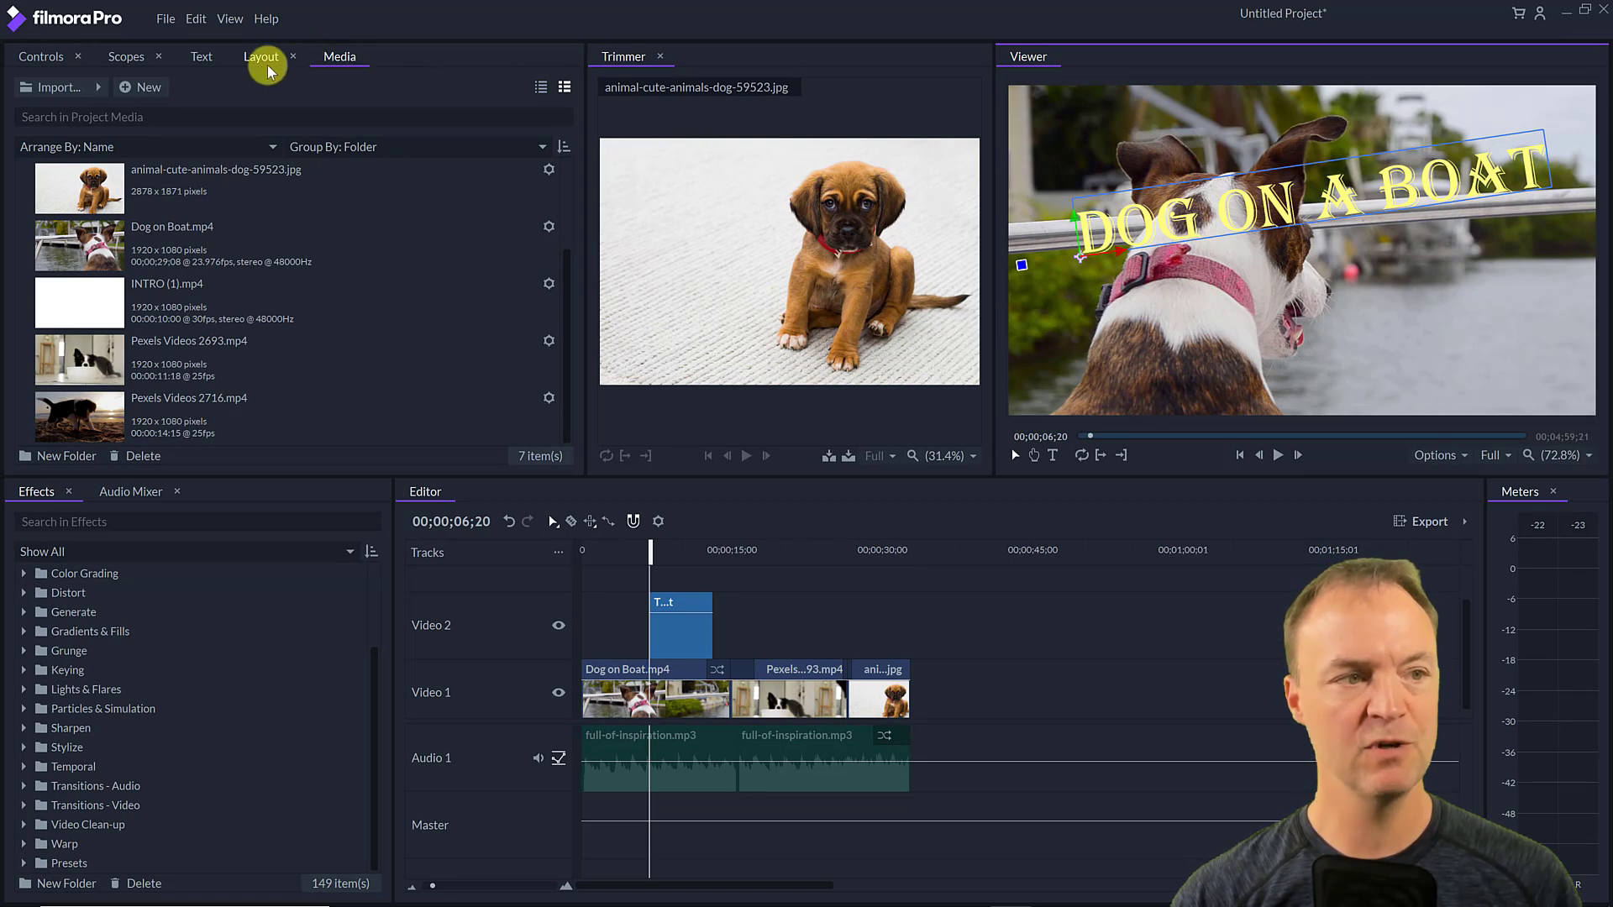
- Change the title's font to Baloo
click(203, 57)
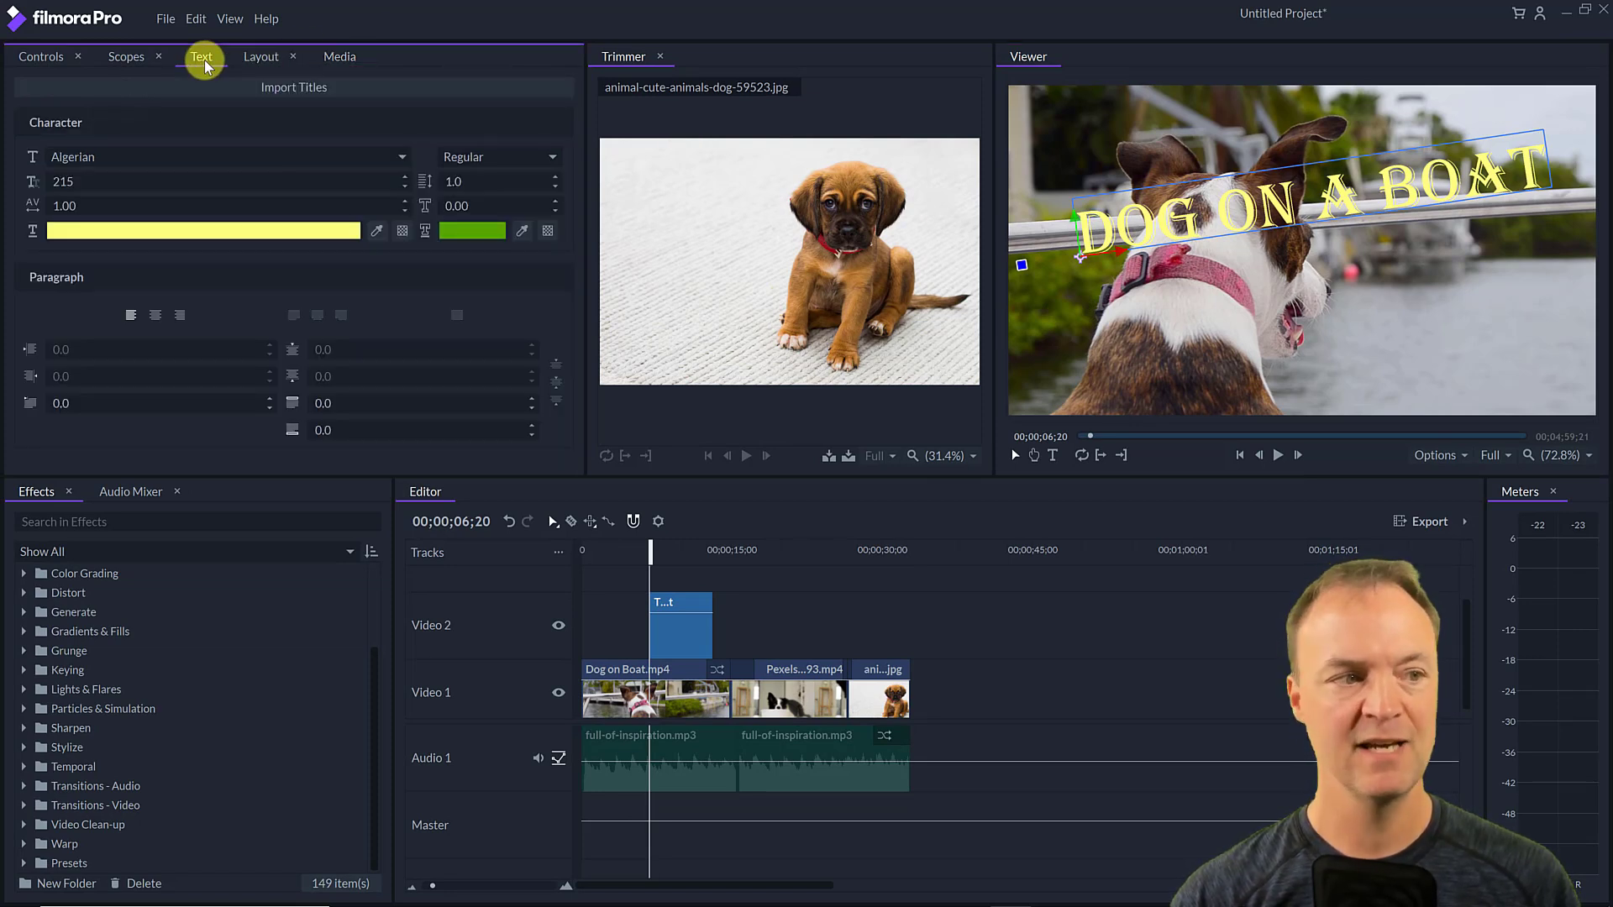
click(204, 158)
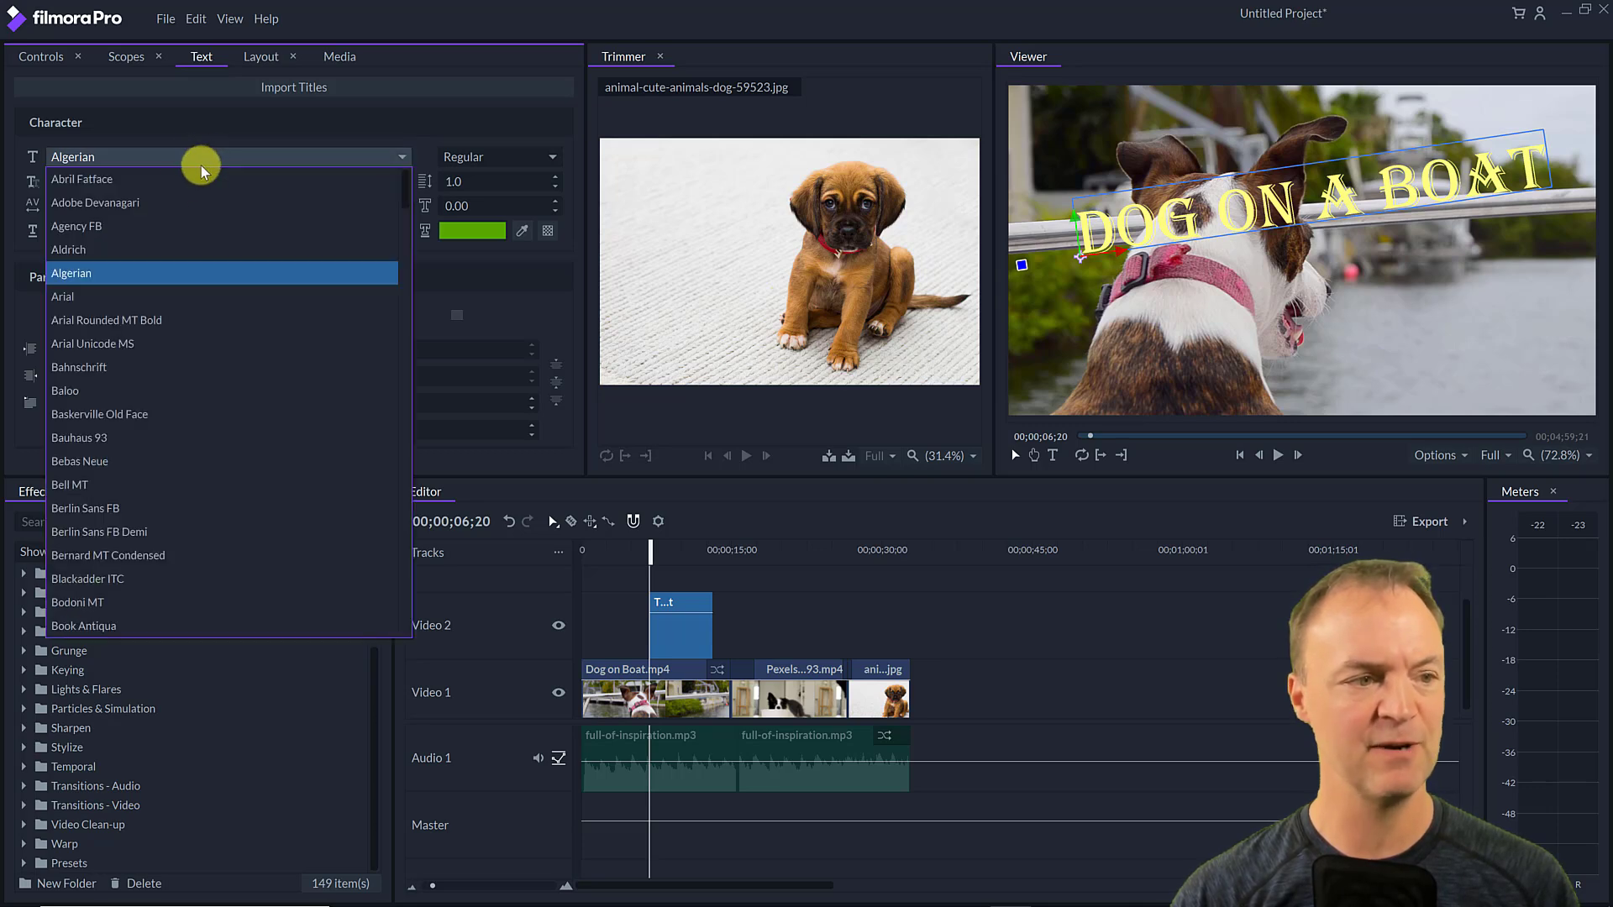
click(140, 392)
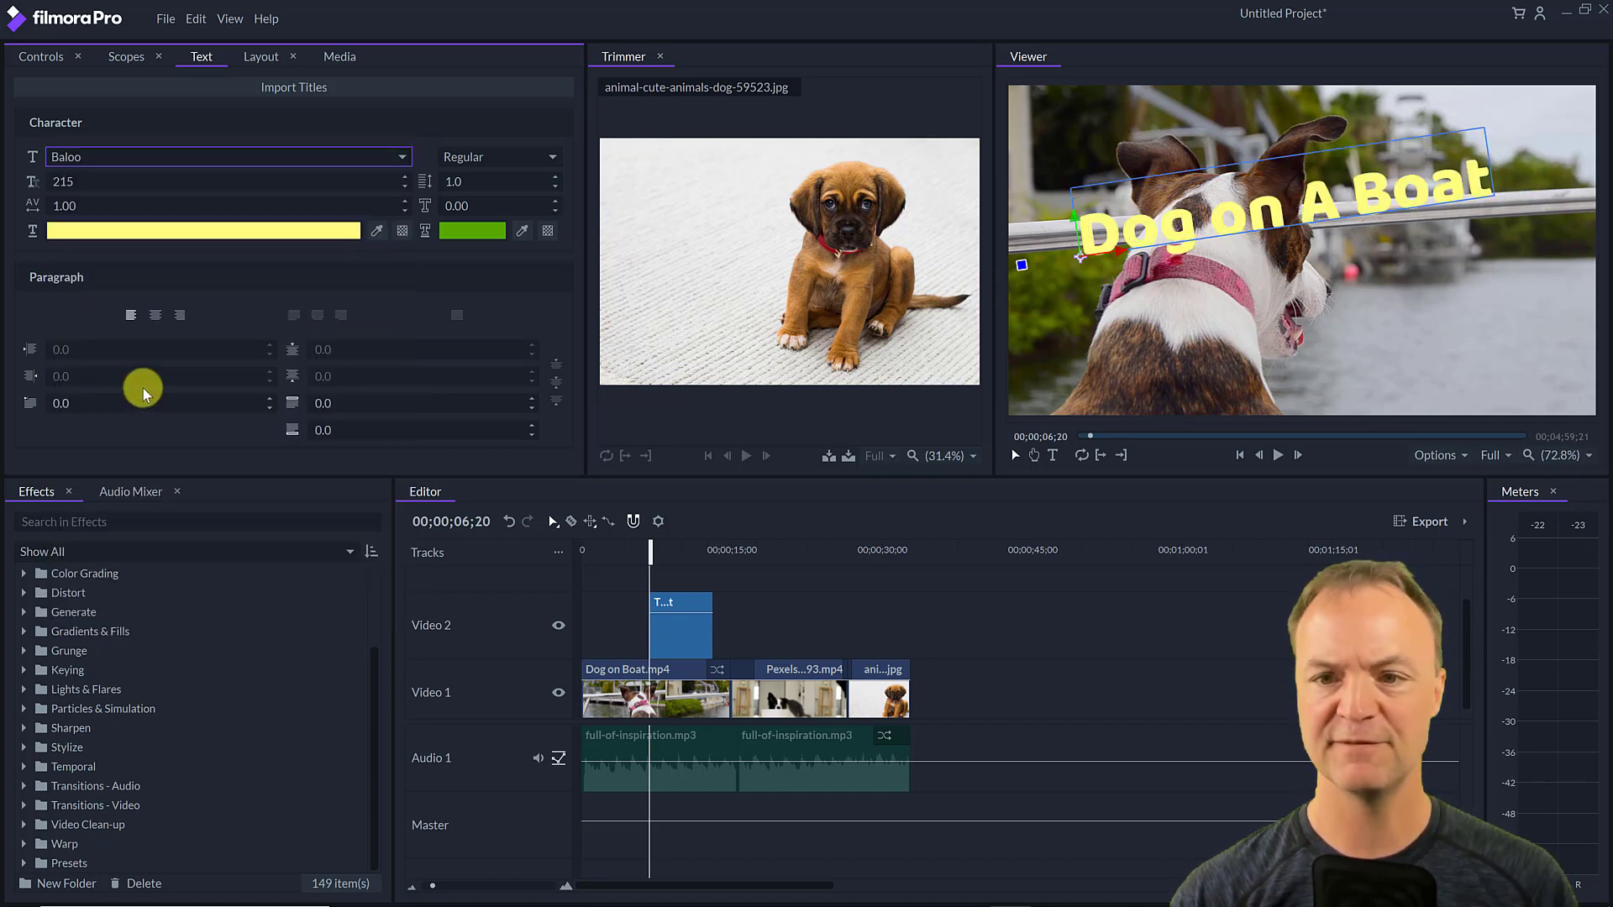
- Set the title's fill color to blue #5555ff and its font size to 237
click(257, 236)
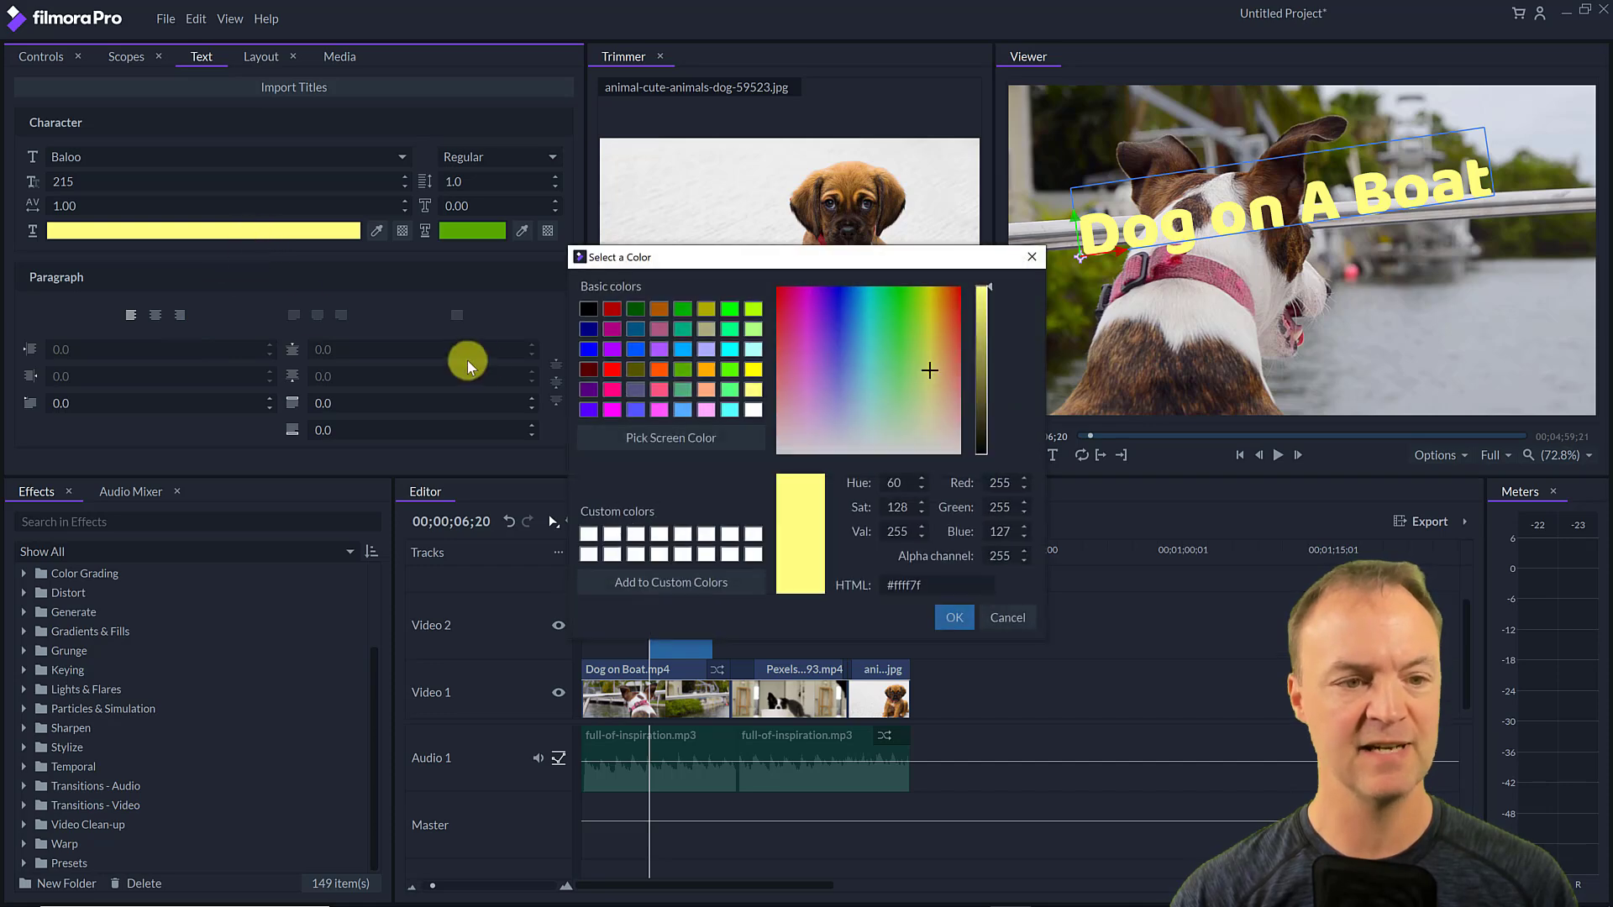
click(636, 409)
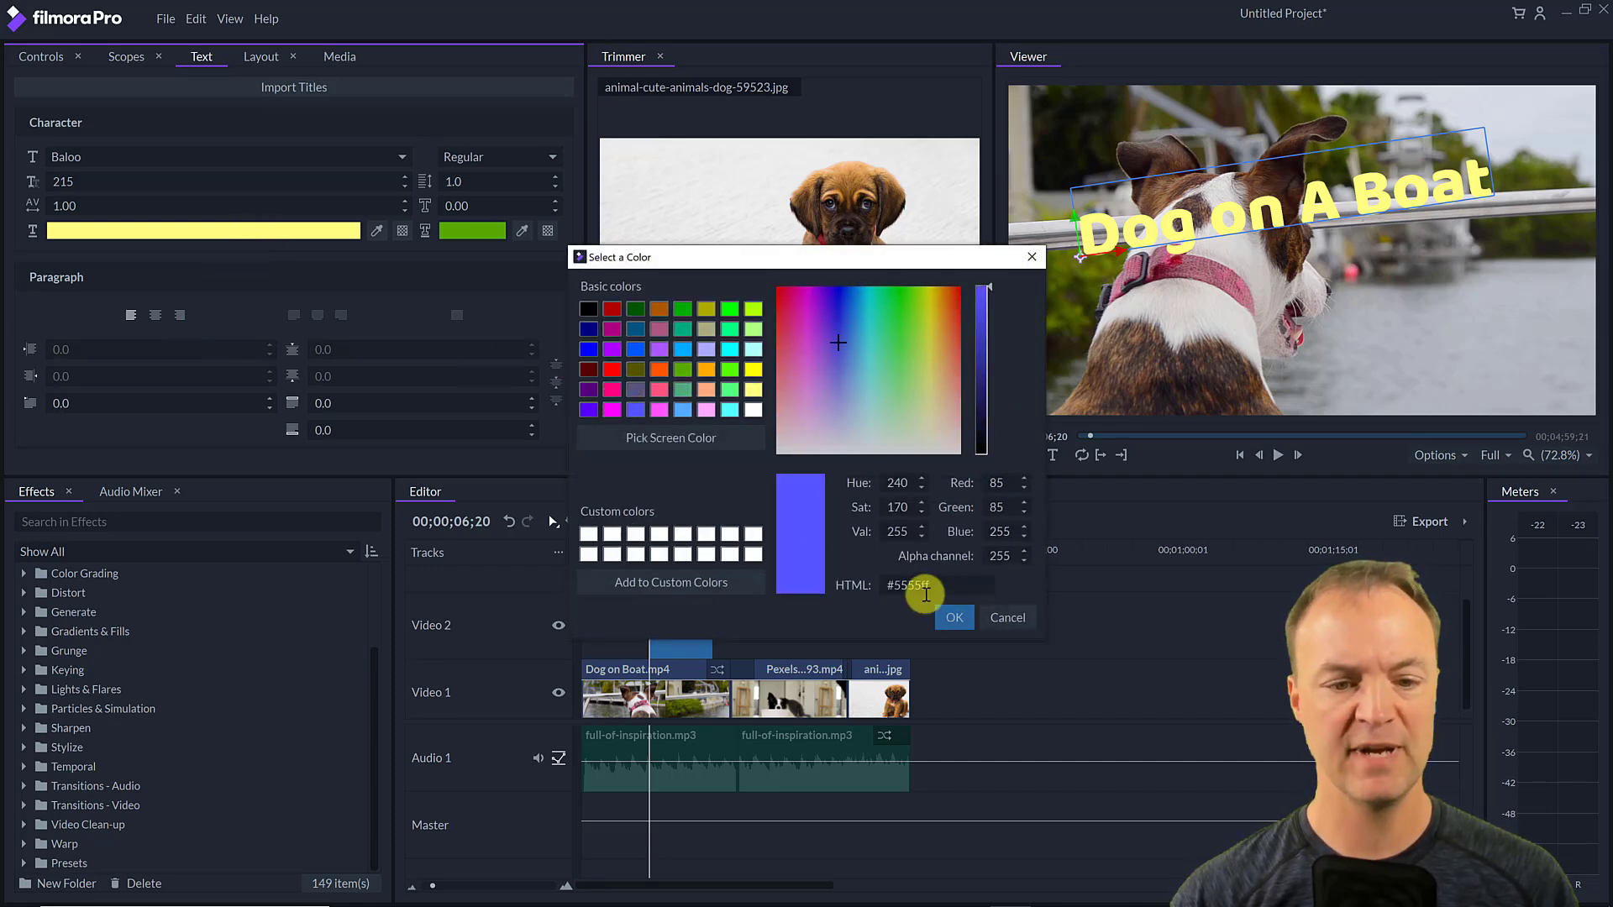
click(955, 618)
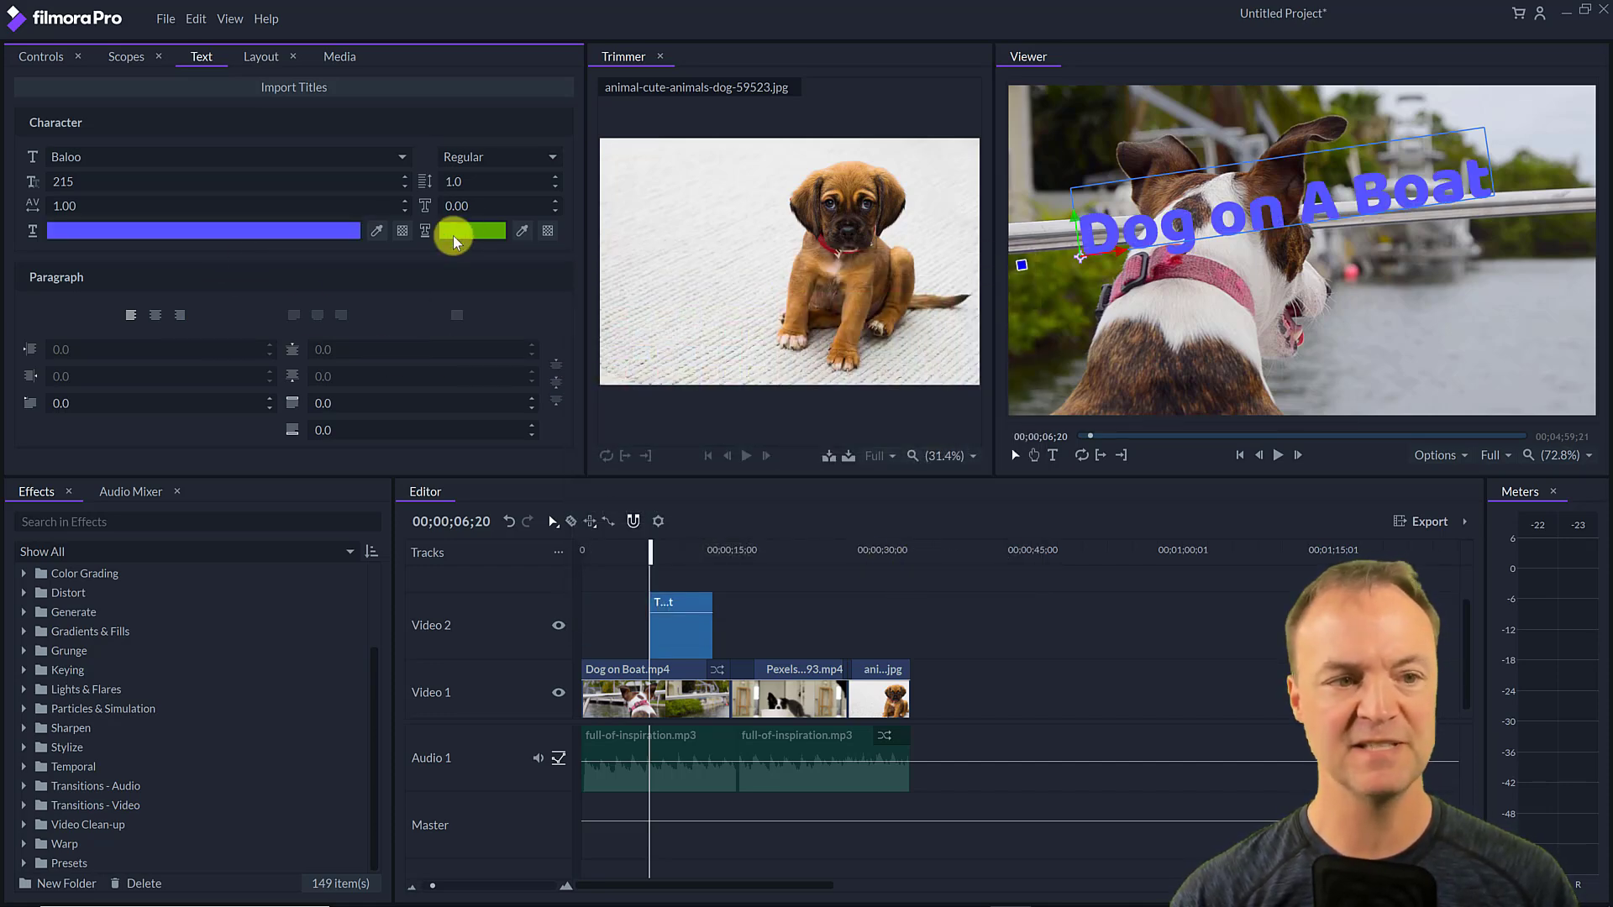
drag(70, 182, 71, 183)
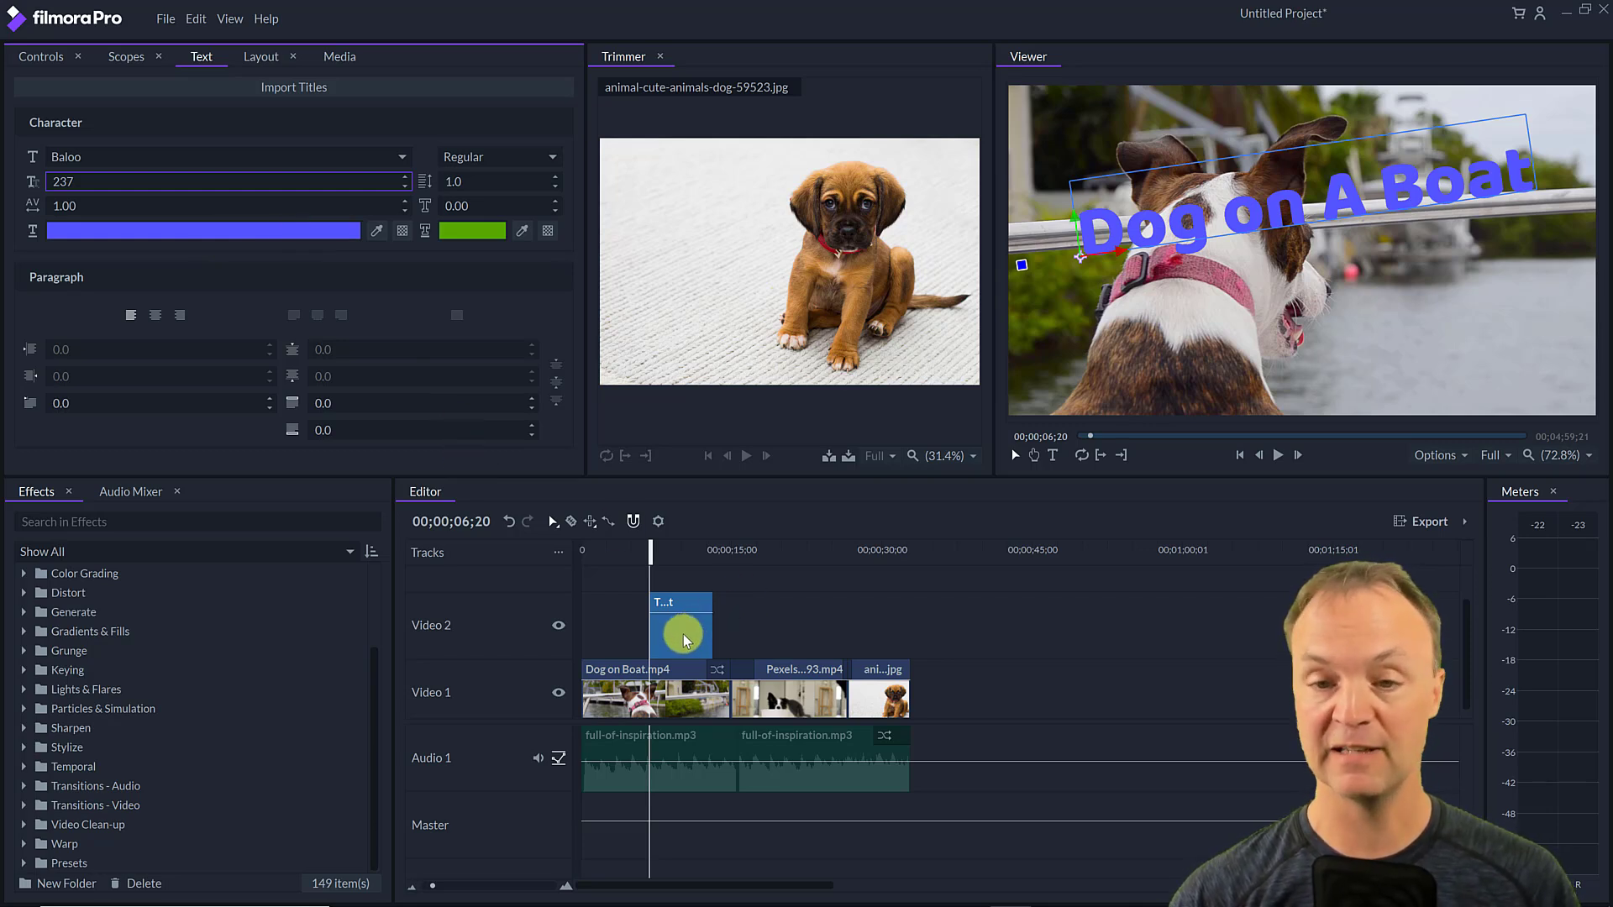
- Try the title clip over Pexels Videos 2693.mp4 at 00;00;19;15, and return it above Dog on Boat.mp4, starting at about 4.5 seconds
drag(682, 640, 783, 644)
click(778, 561)
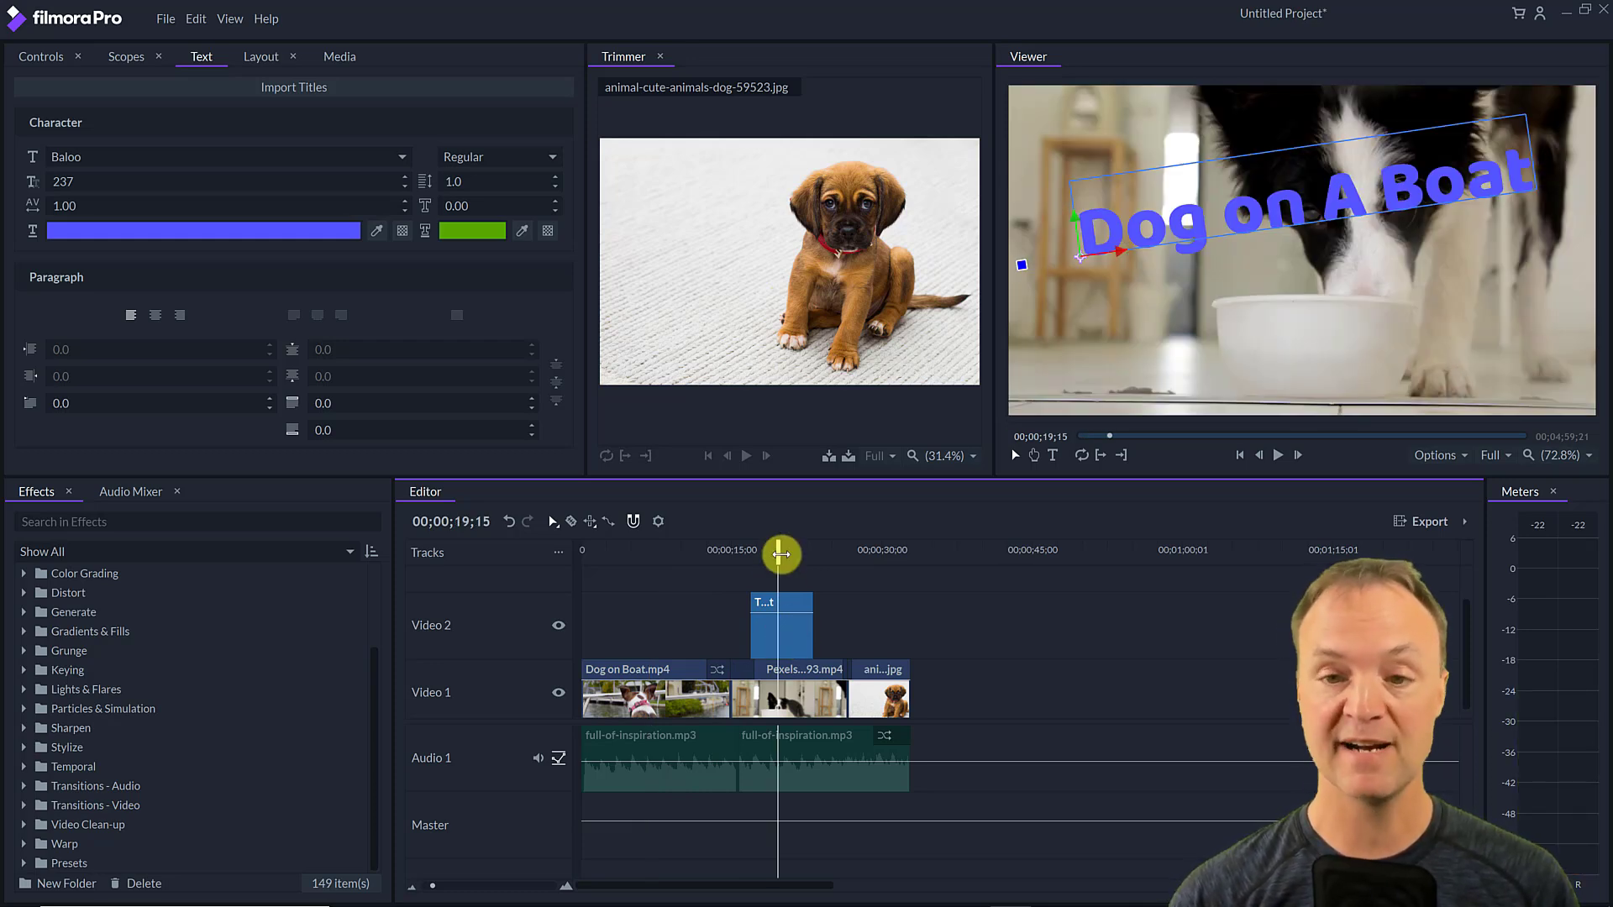
drag(792, 643, 669, 634)
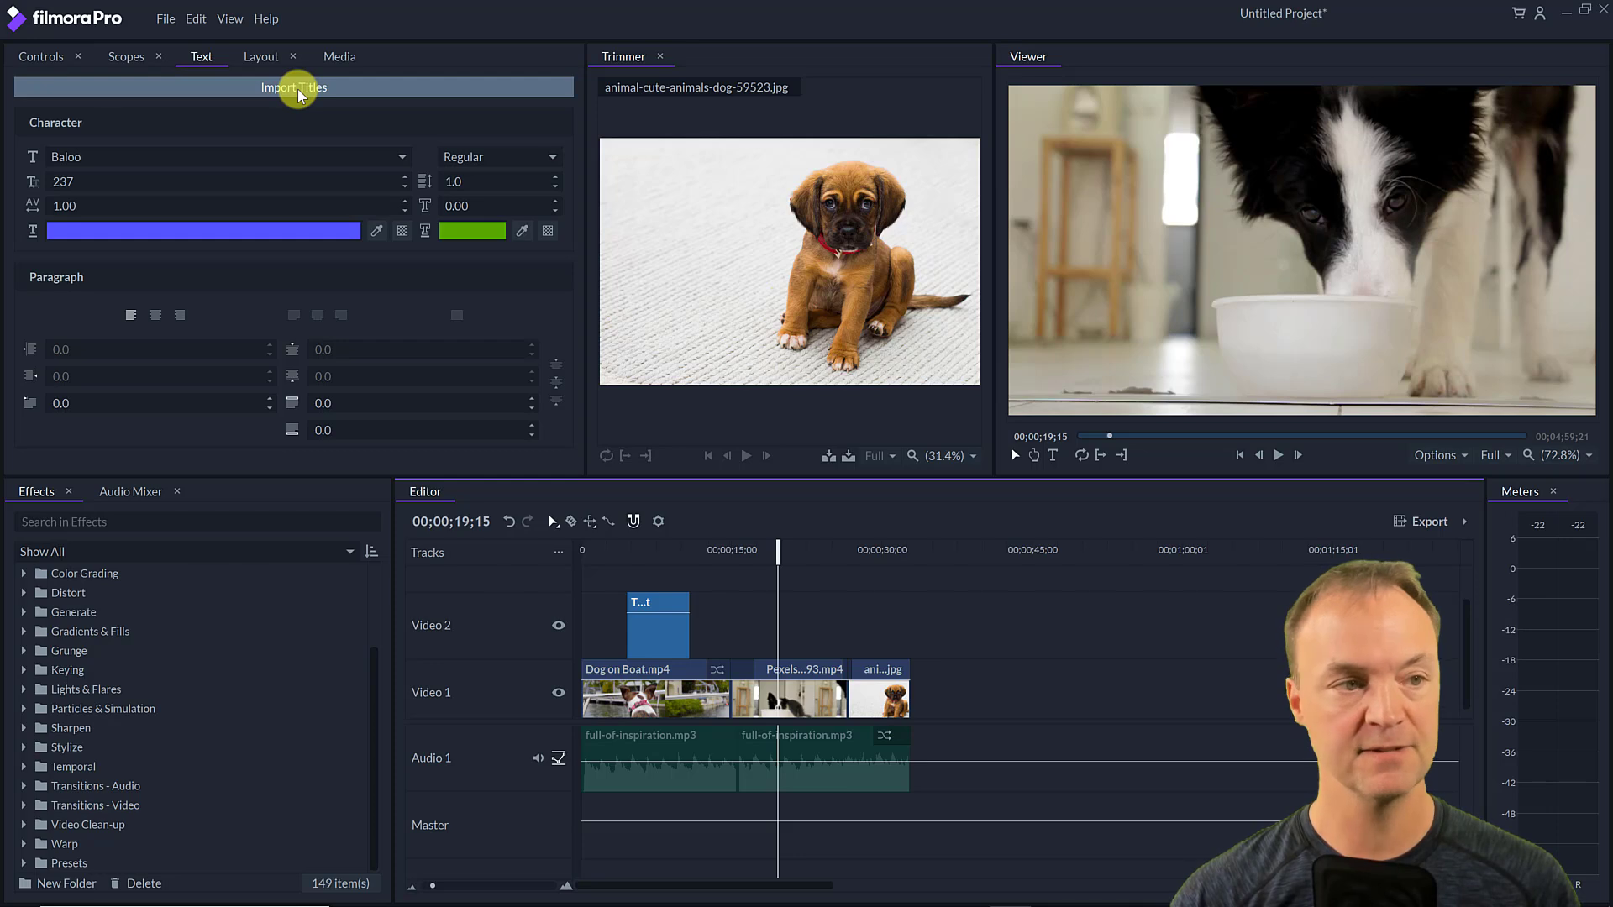
- Import the Title 16 preset from the installed titles into the project
click(297, 89)
scroll(730, 420, down, 5)
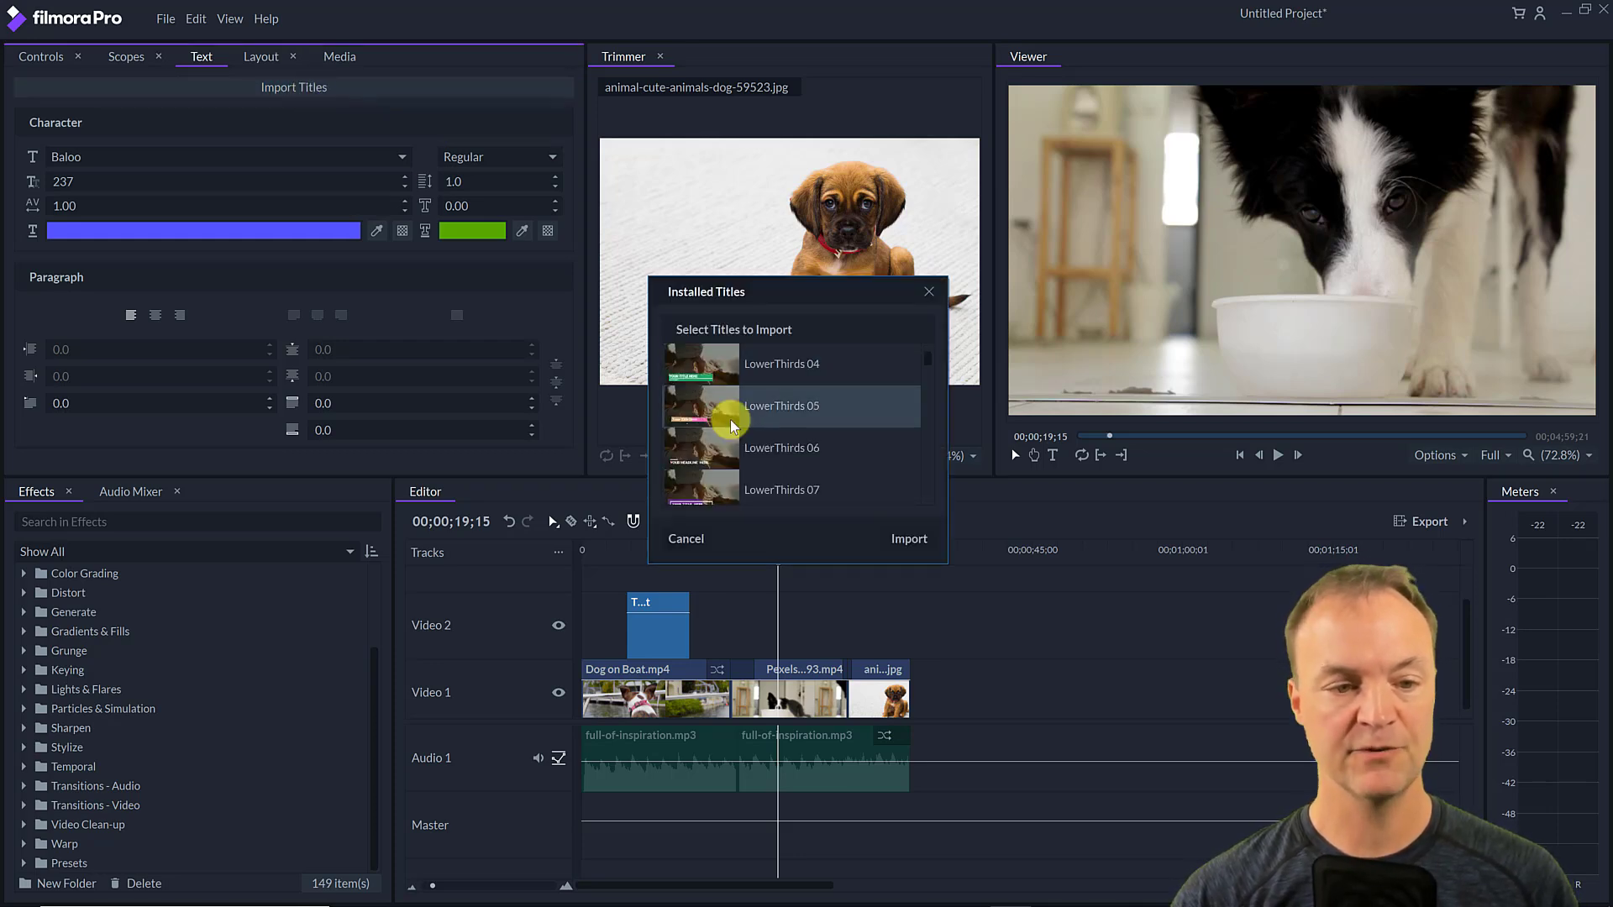
scroll(731, 420, down, 6)
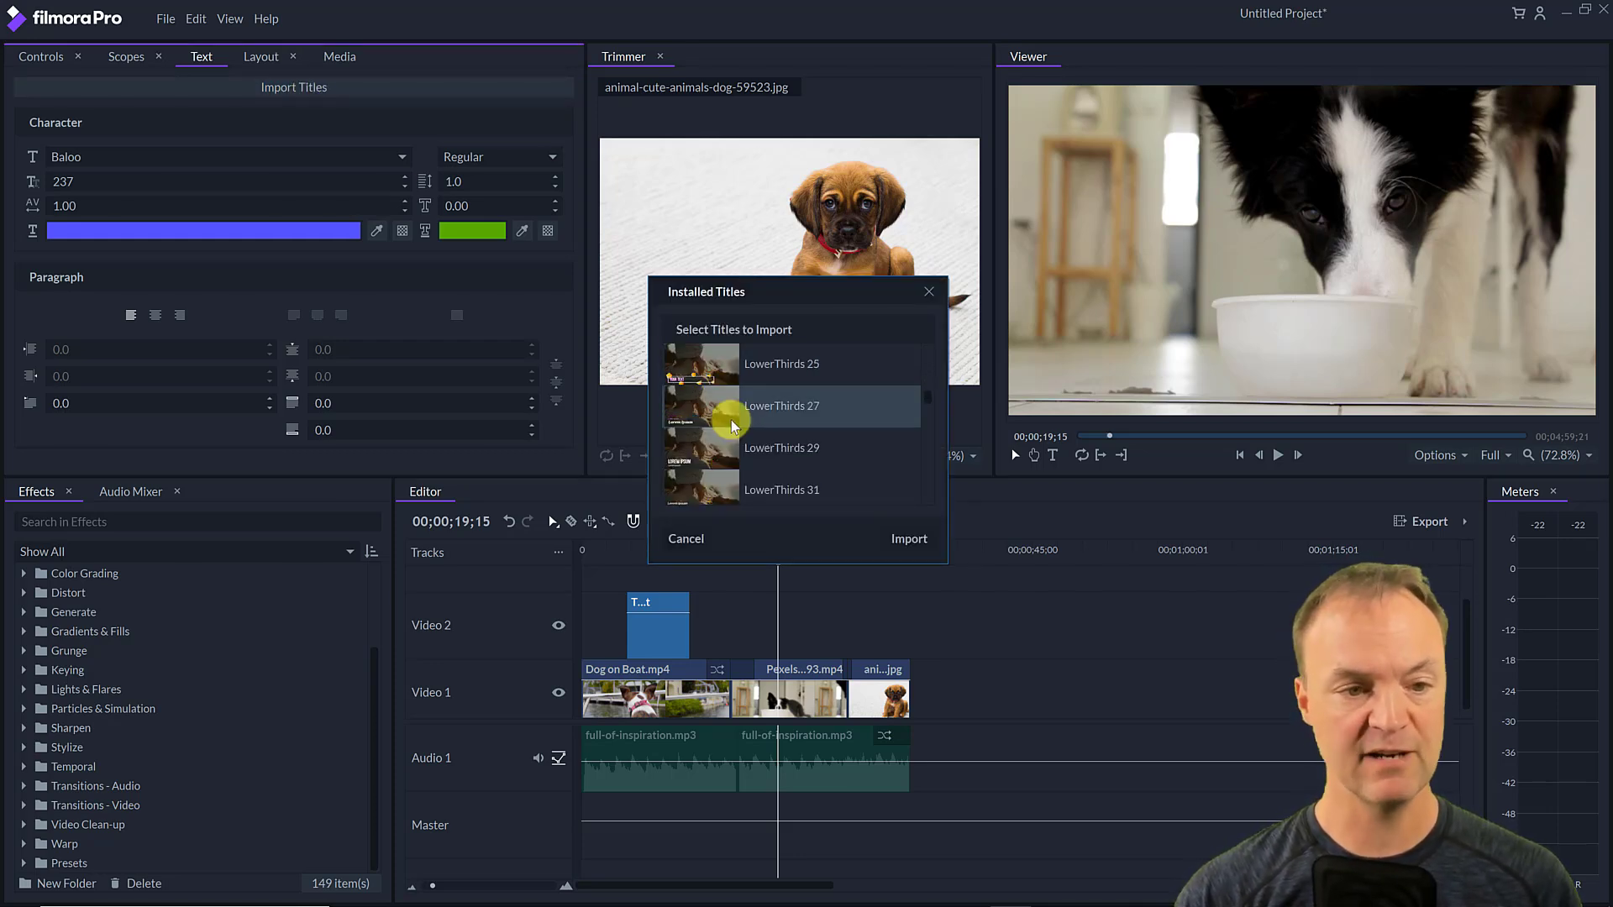
scroll(731, 420, down, 4)
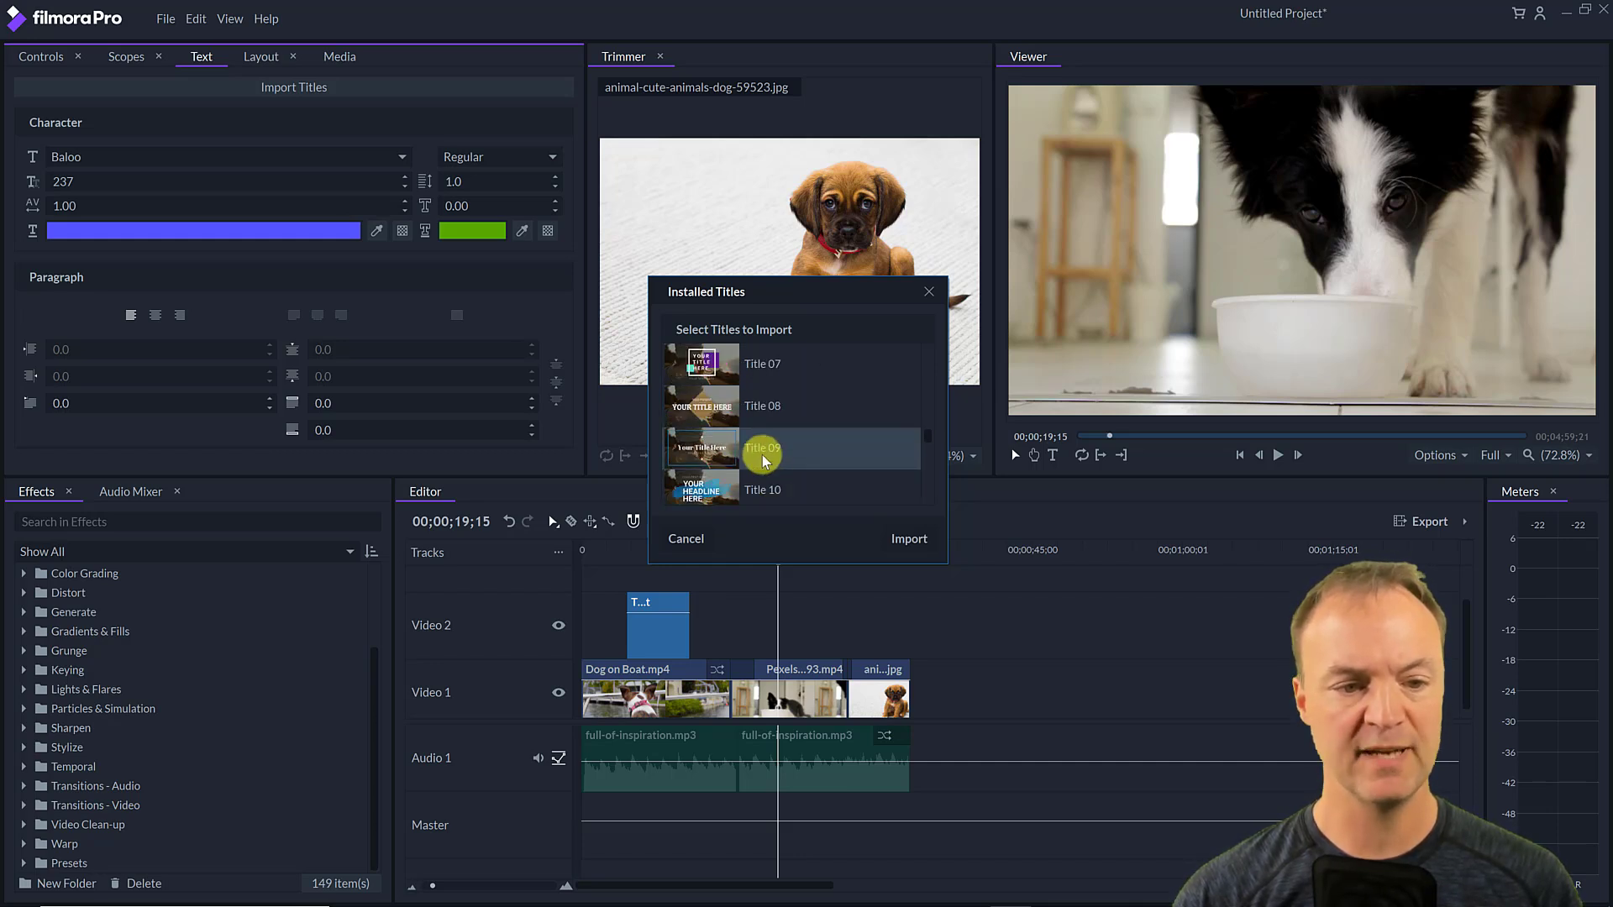
scroll(737, 472, down, 3)
click(708, 484)
click(910, 538)
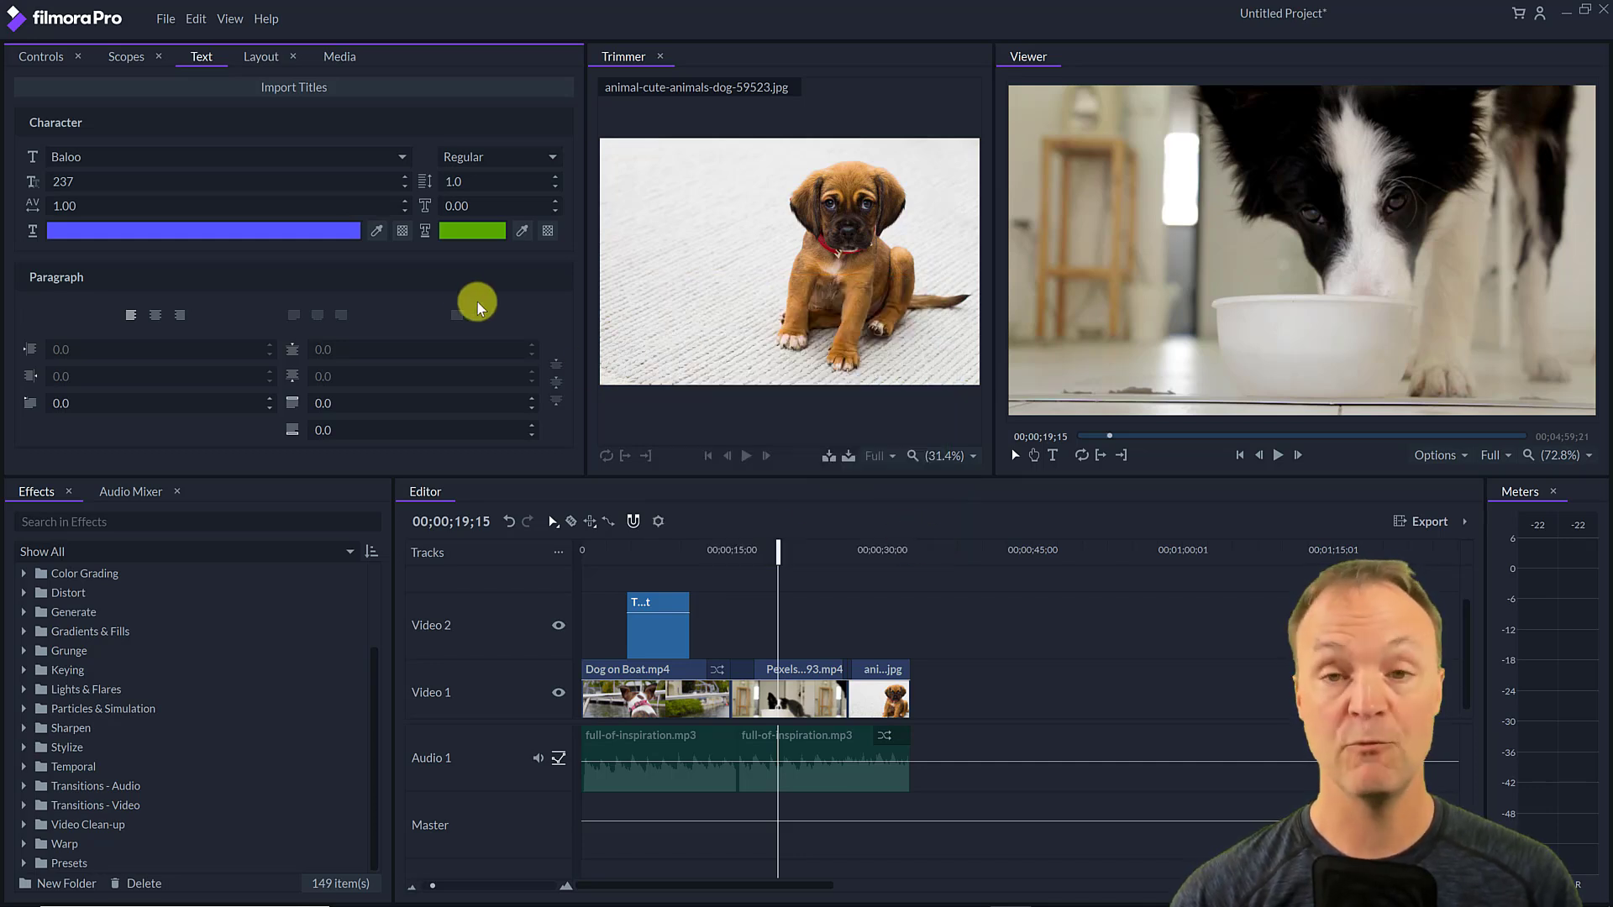
- Place Title 16 on the Video 2 track above Pexels Videos 2693.mp4, starting at about 18 seconds
click(340, 57)
click(165, 279)
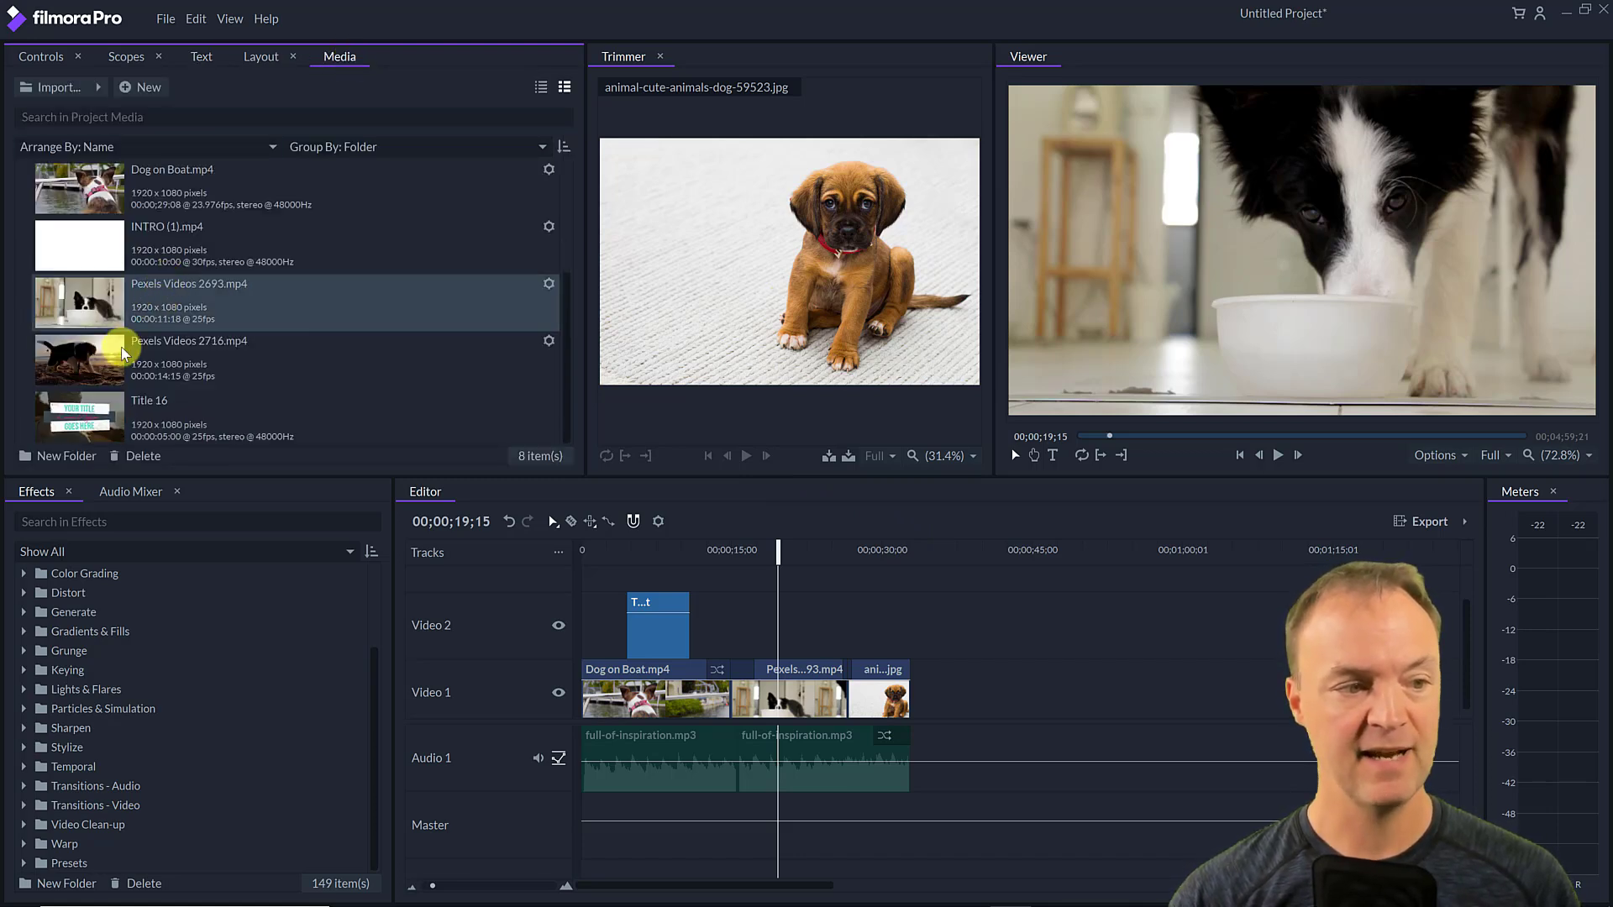
click(84, 411)
click(70, 430)
drag(636, 508, 789, 631)
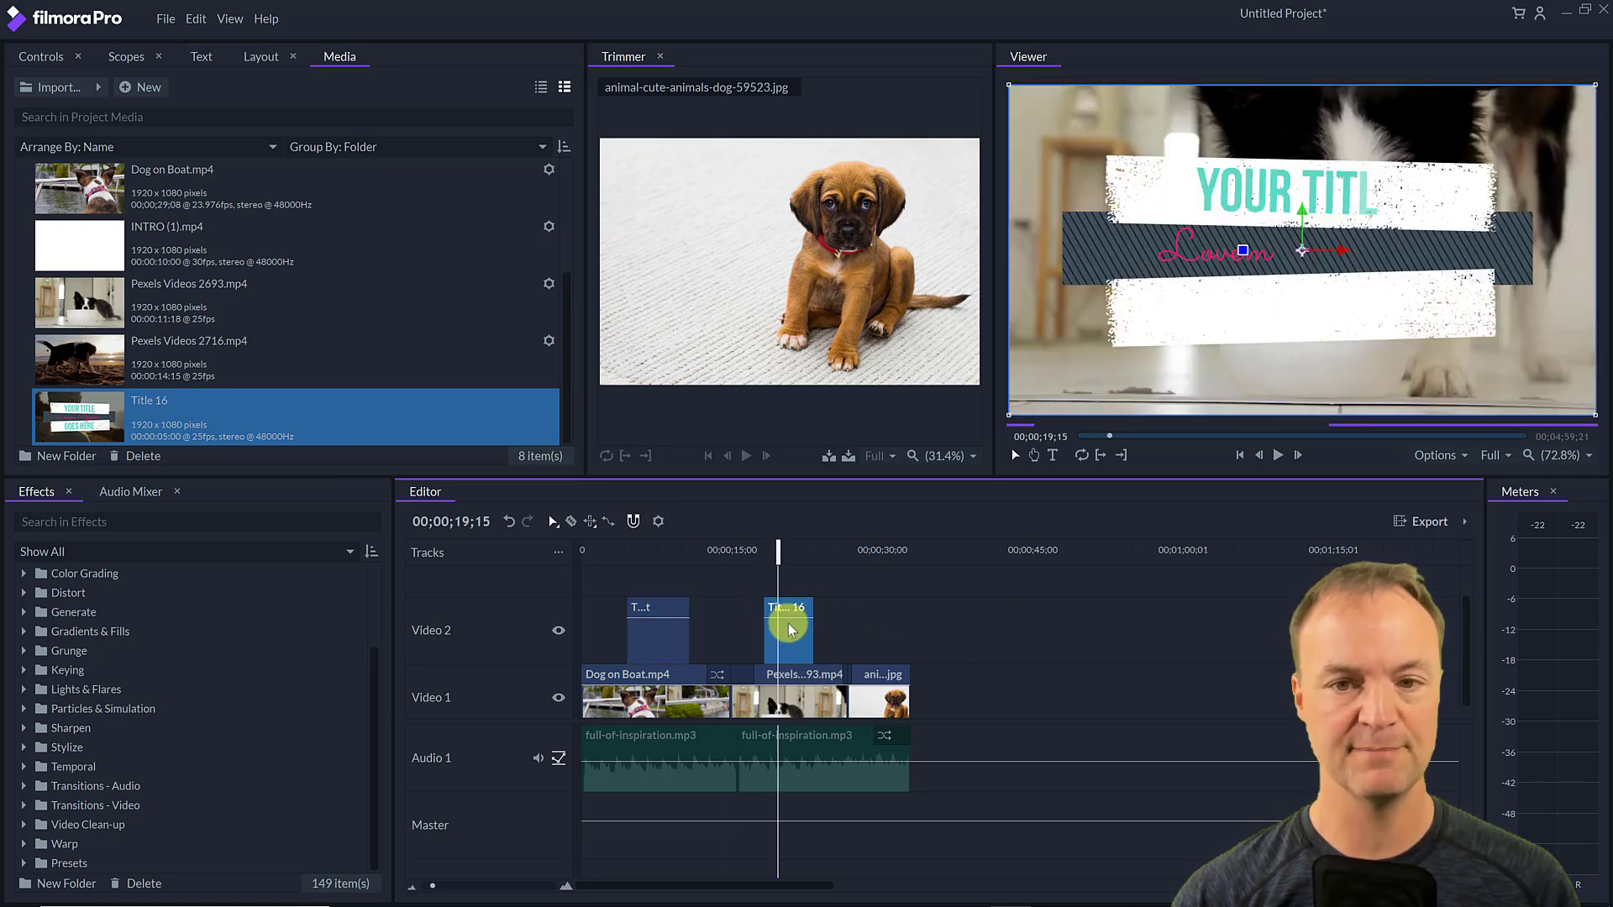
- Play Title 16 from the start of its clip to preview the animation
drag(779, 557, 767, 557)
click(1277, 454)
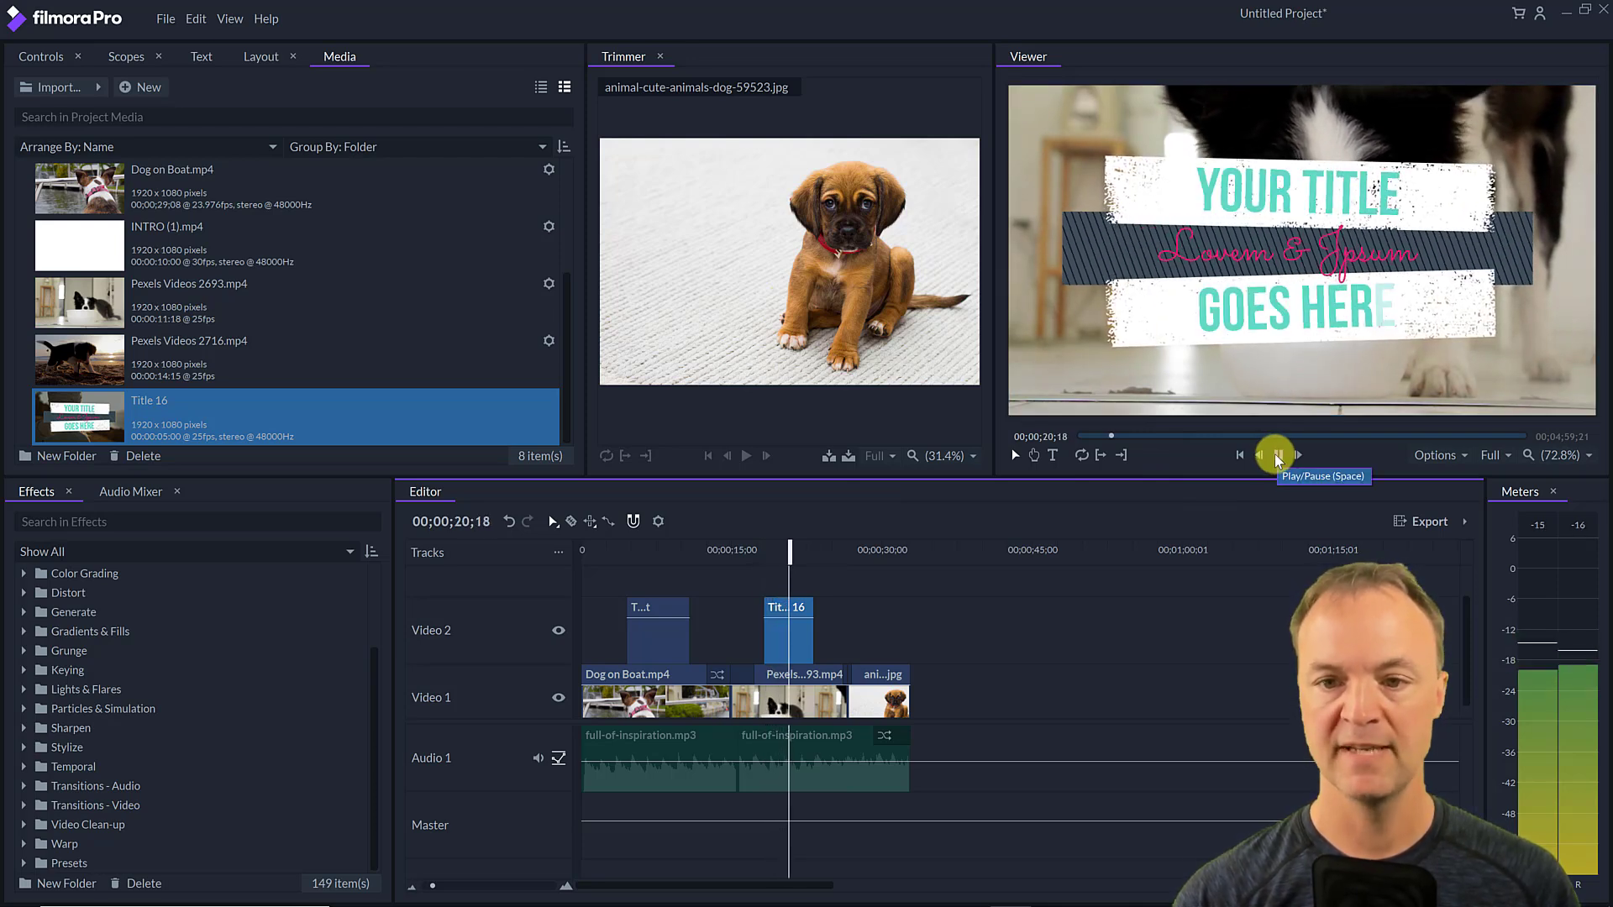
click(1275, 454)
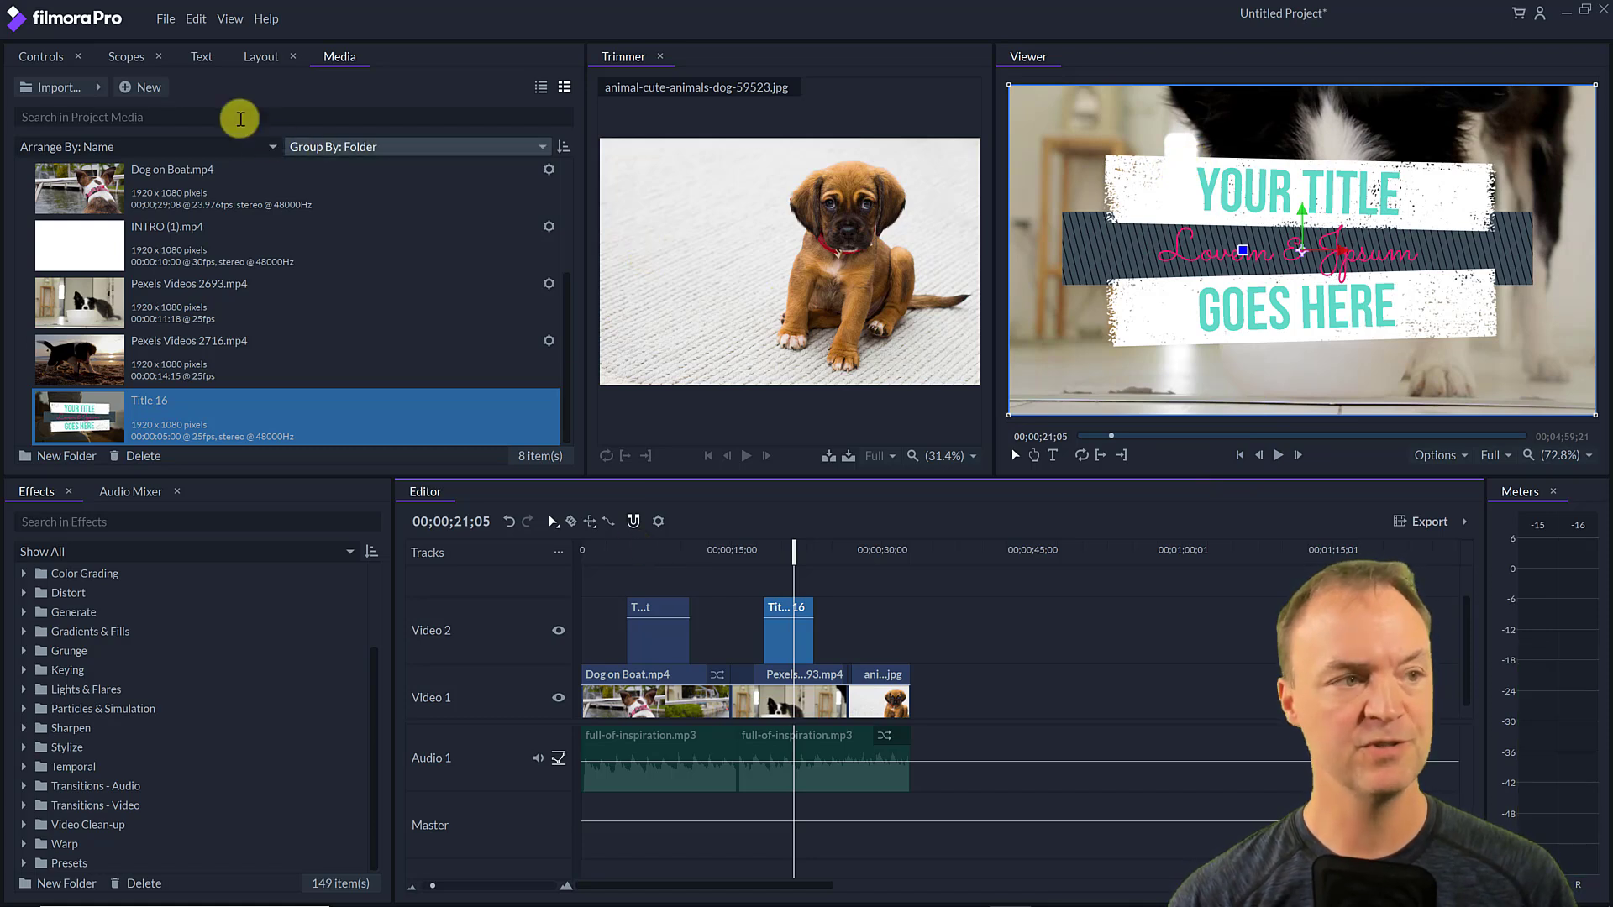
- Replace the first text line of Title 16, "YOUR TITLE", with "DOG"
click(52, 59)
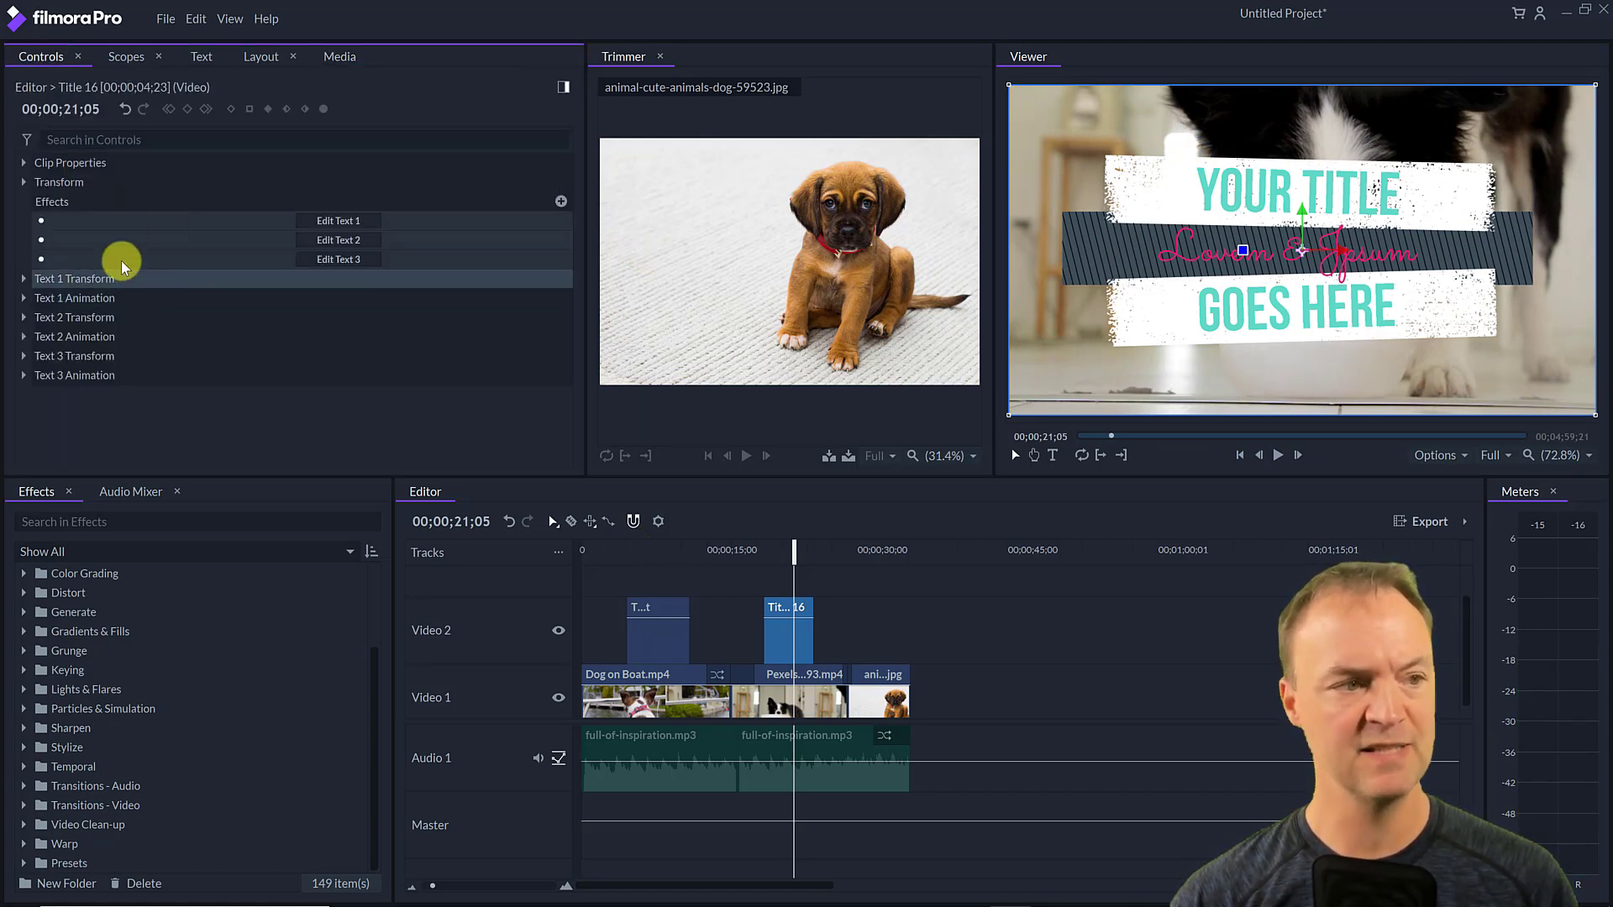
click(25, 185)
click(25, 185)
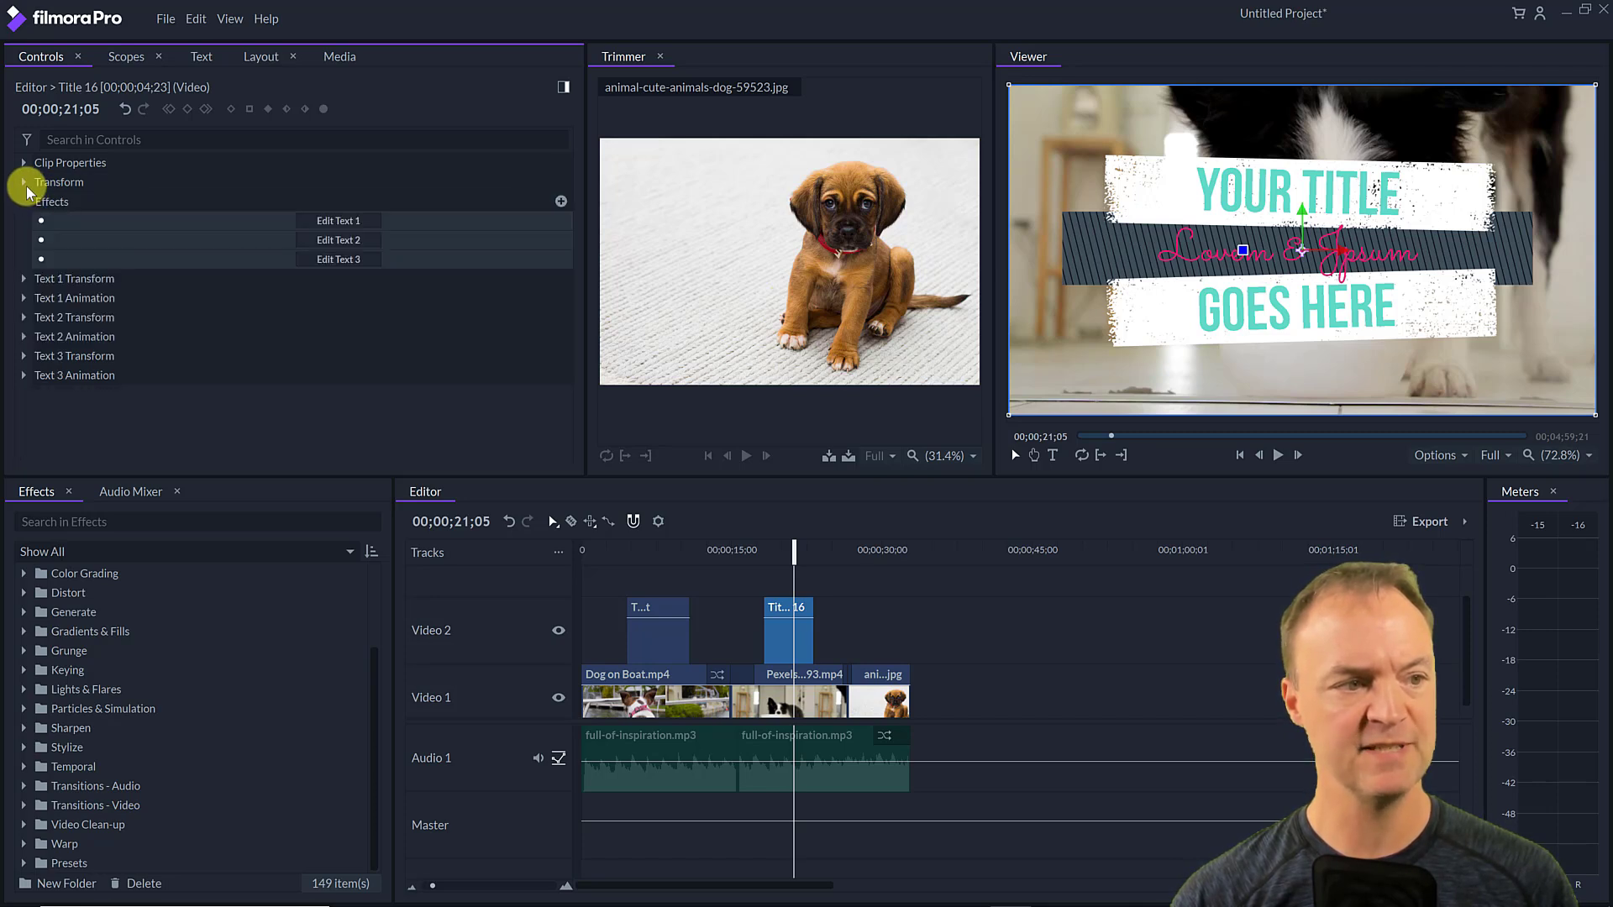
click(322, 222)
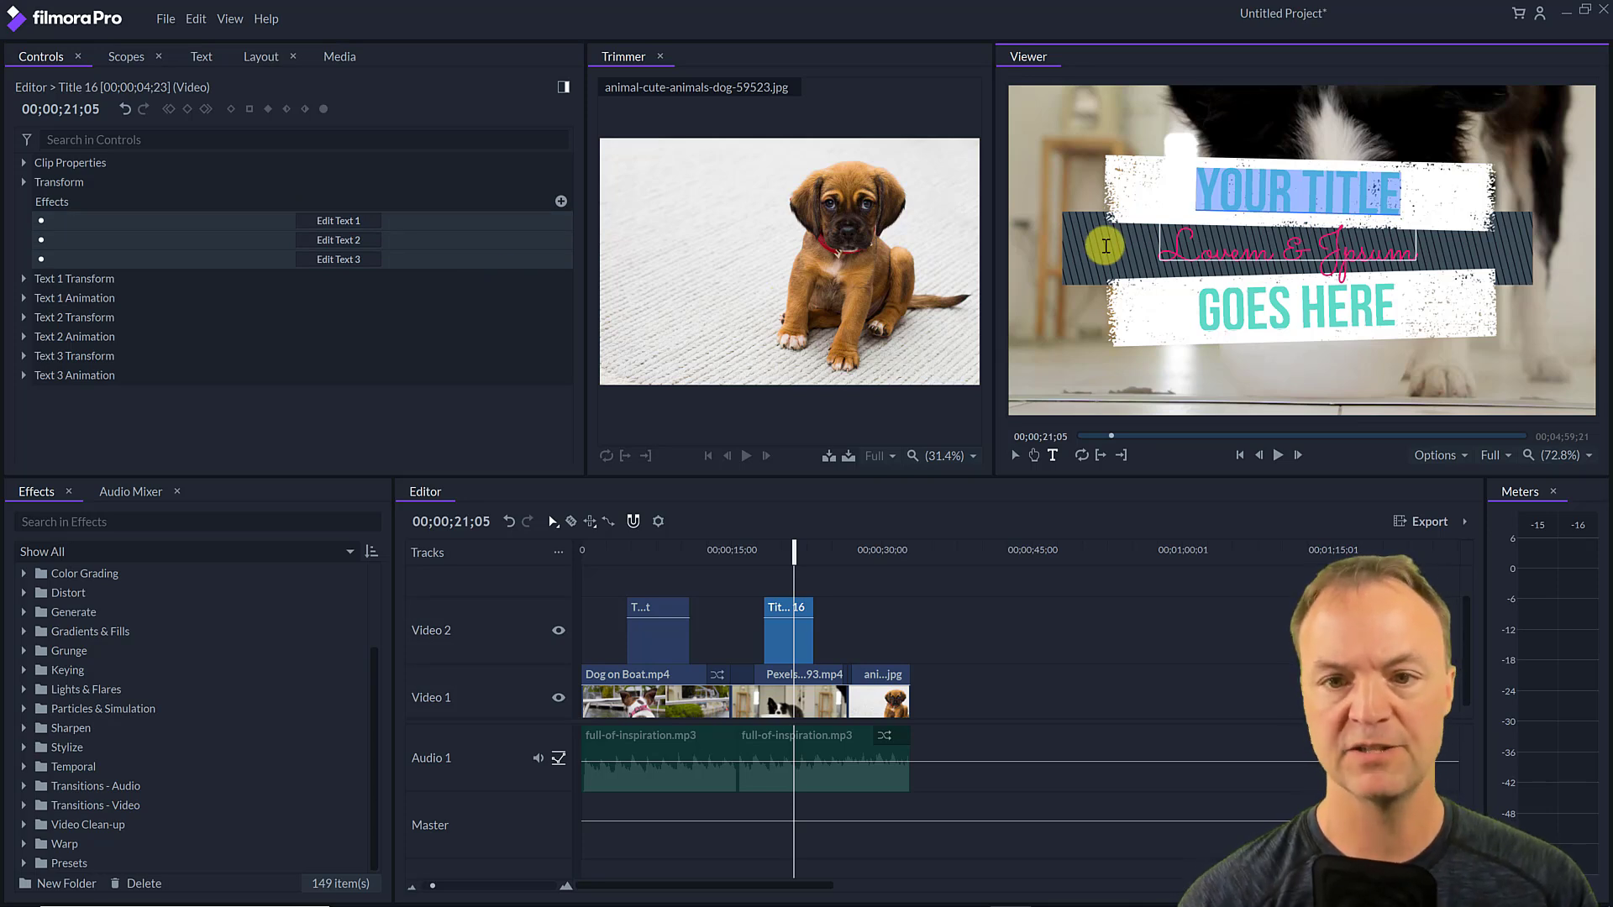
double_click(1306, 192)
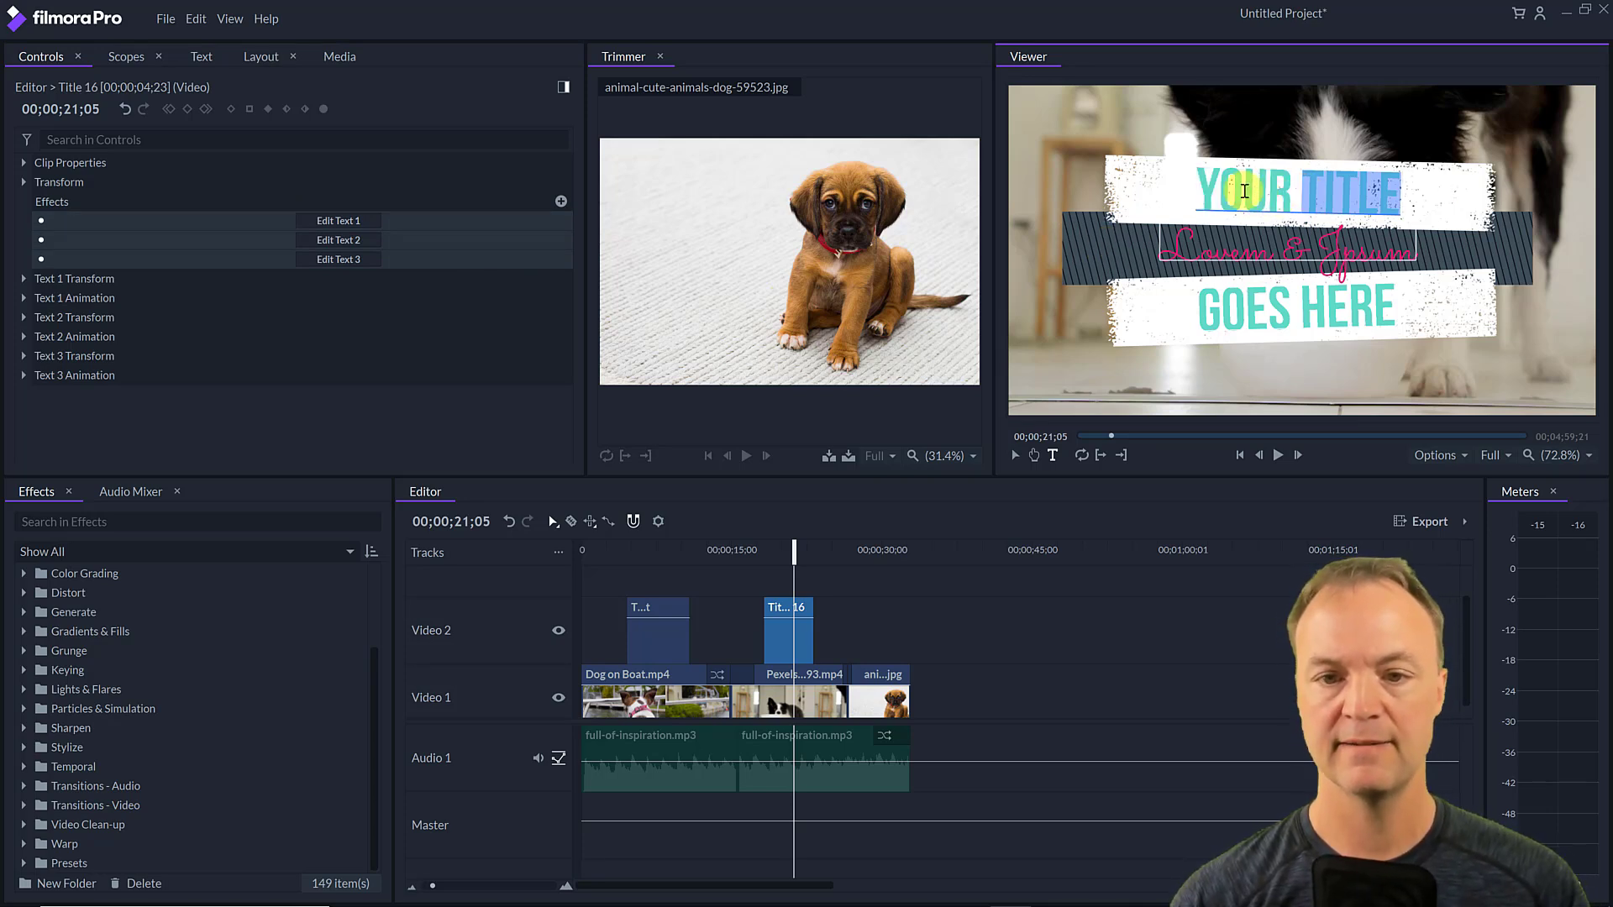
drag(1206, 197, 1378, 205)
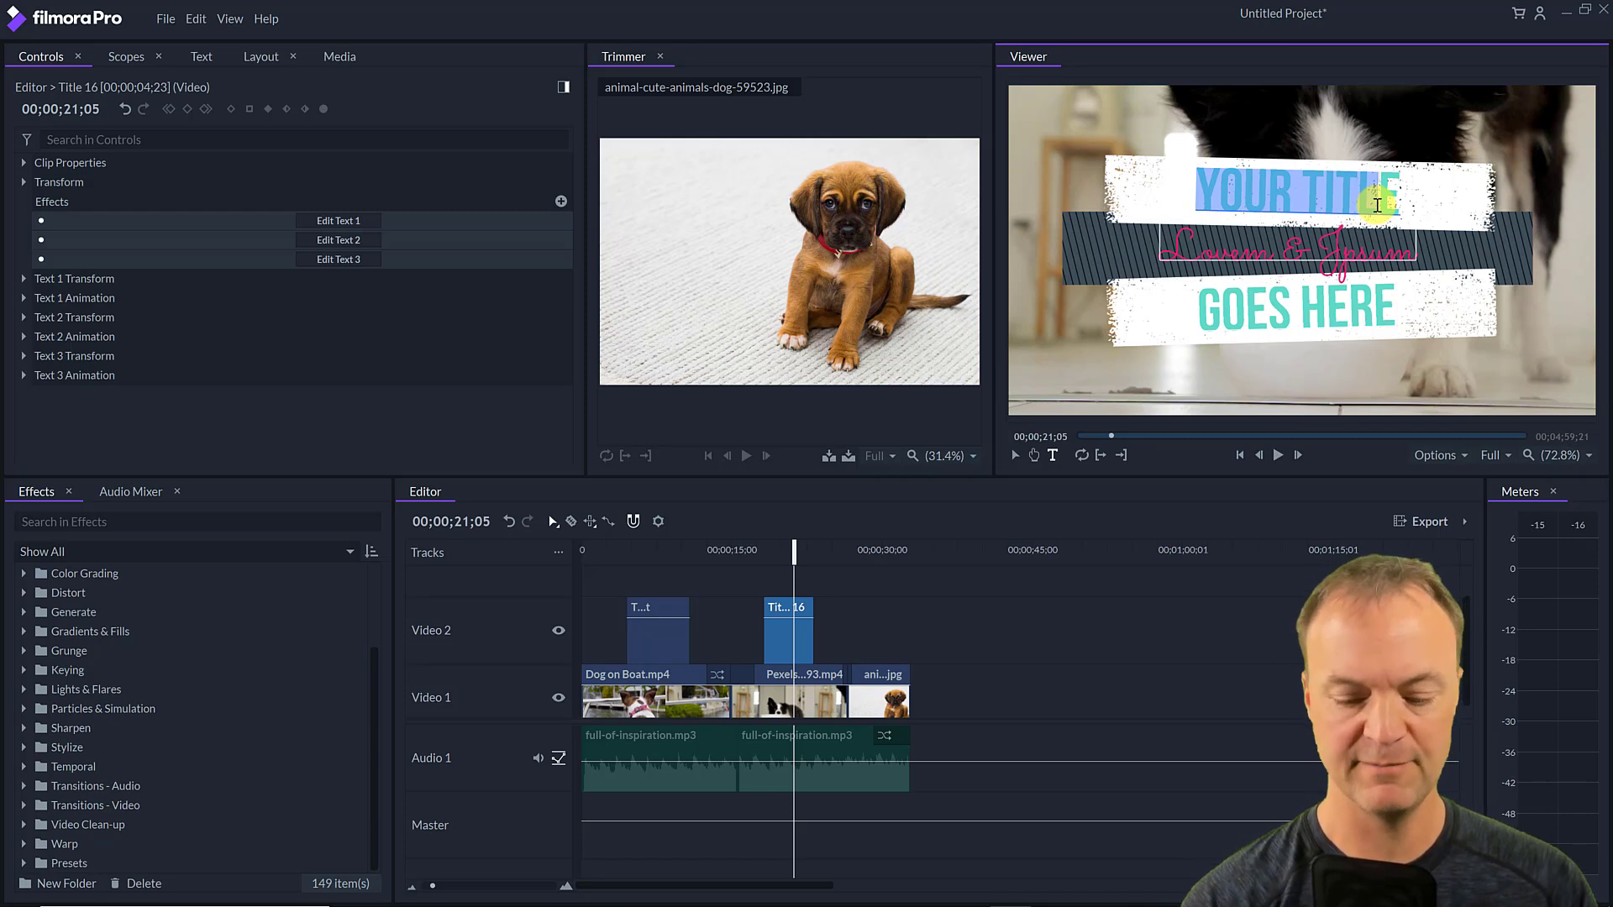
key(BackSpace)
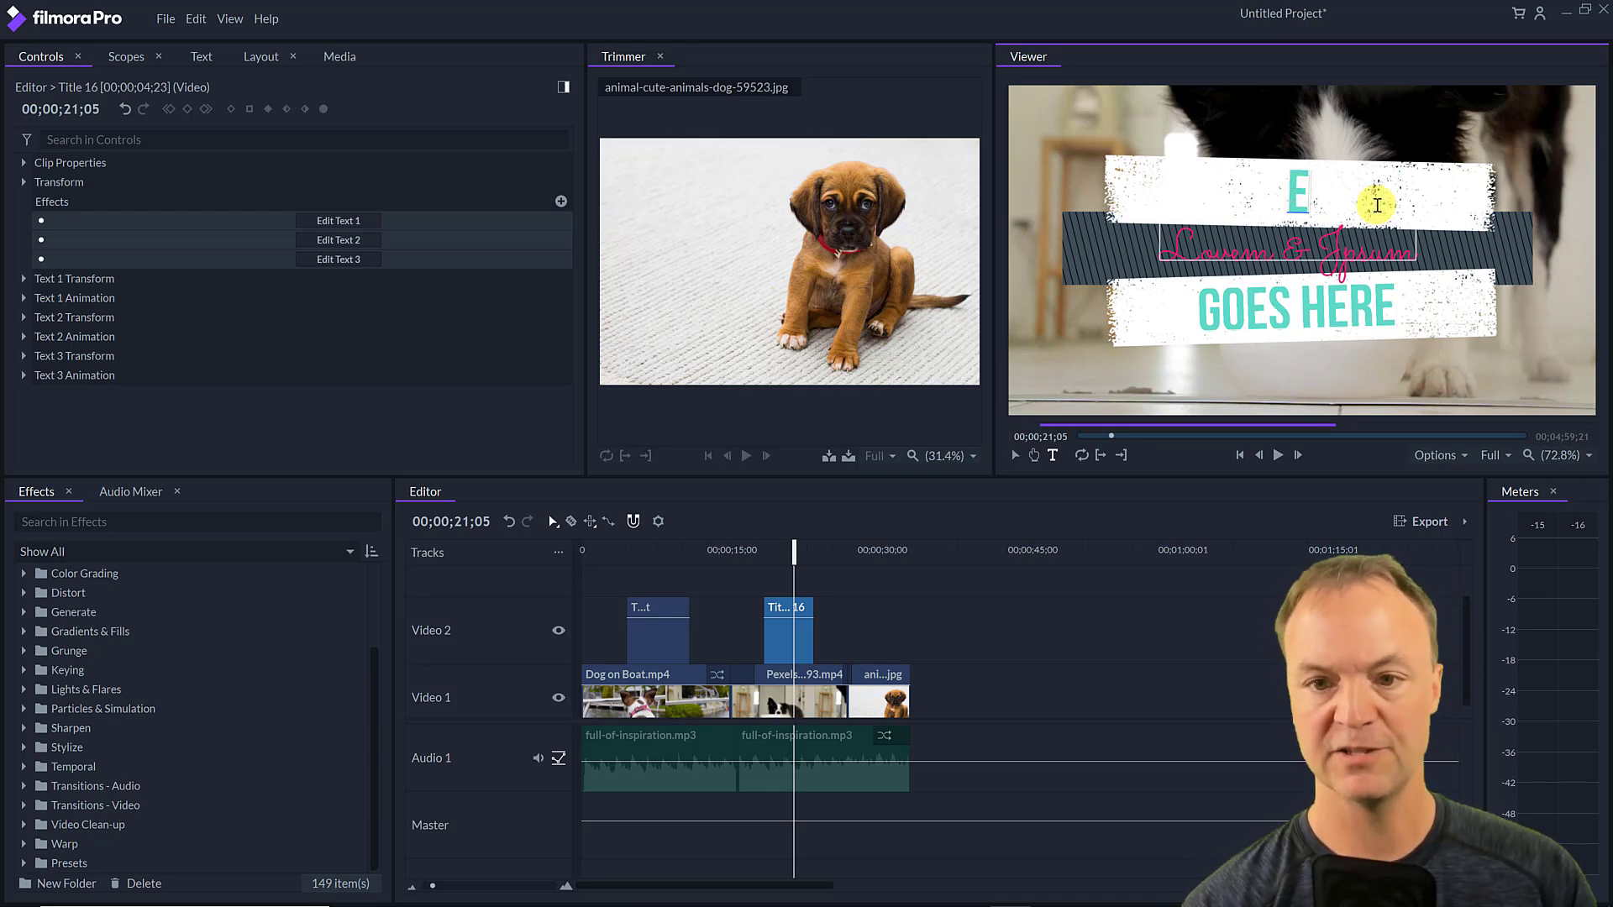
text(DOG)
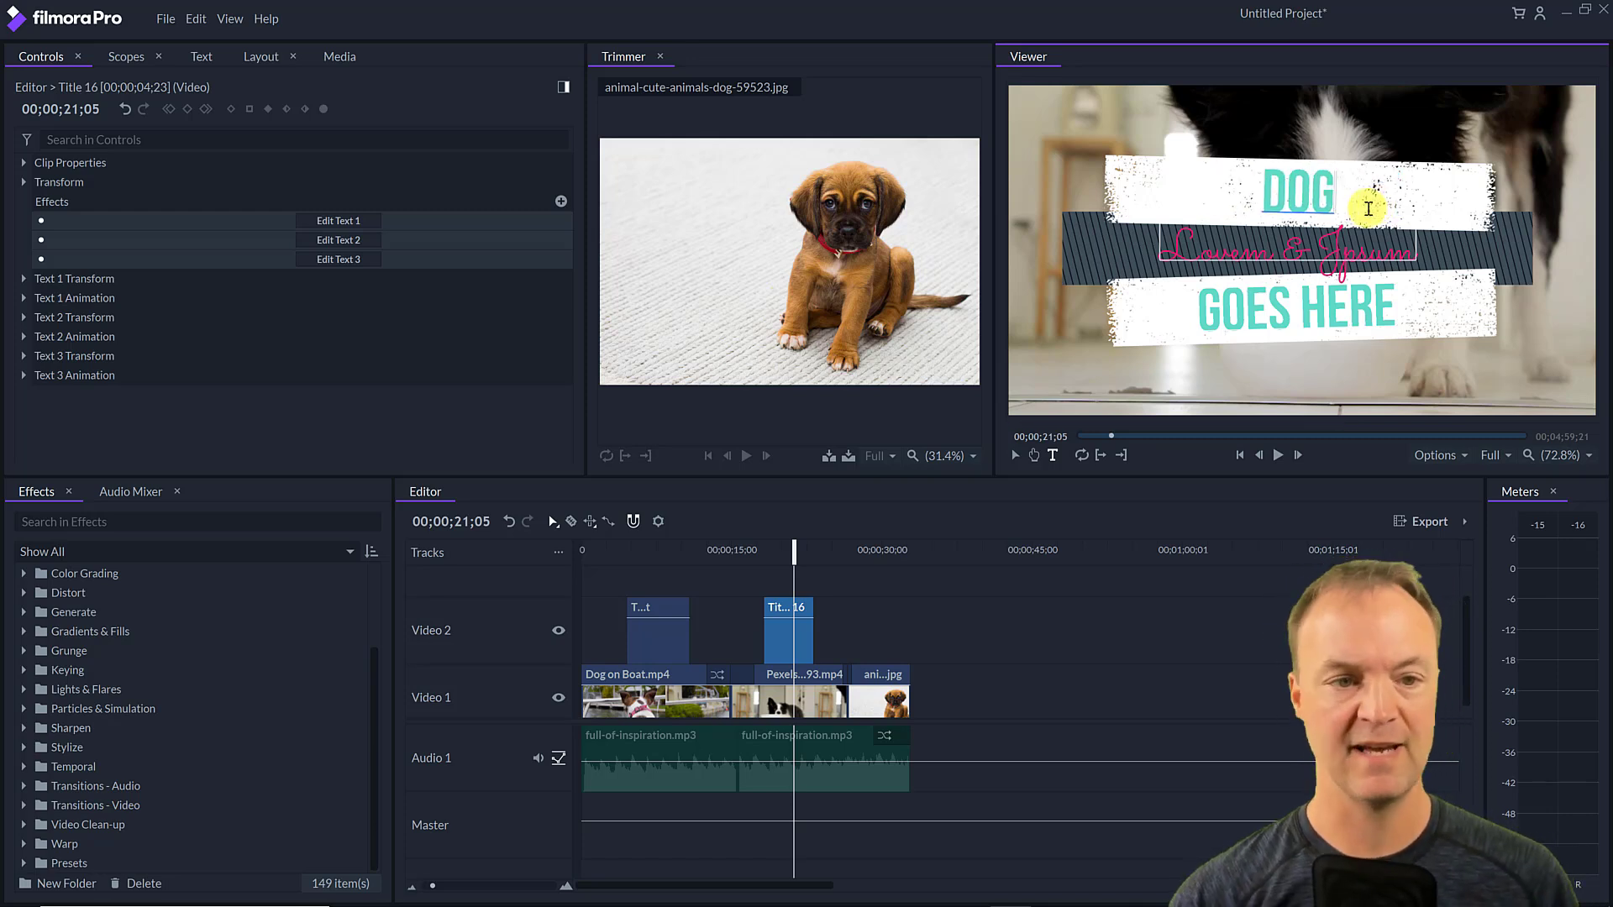
- Preview the edited title from about 00;00;18;09 and pause once all its text lines have been revealed
click(818, 607)
drag(792, 564, 766, 556)
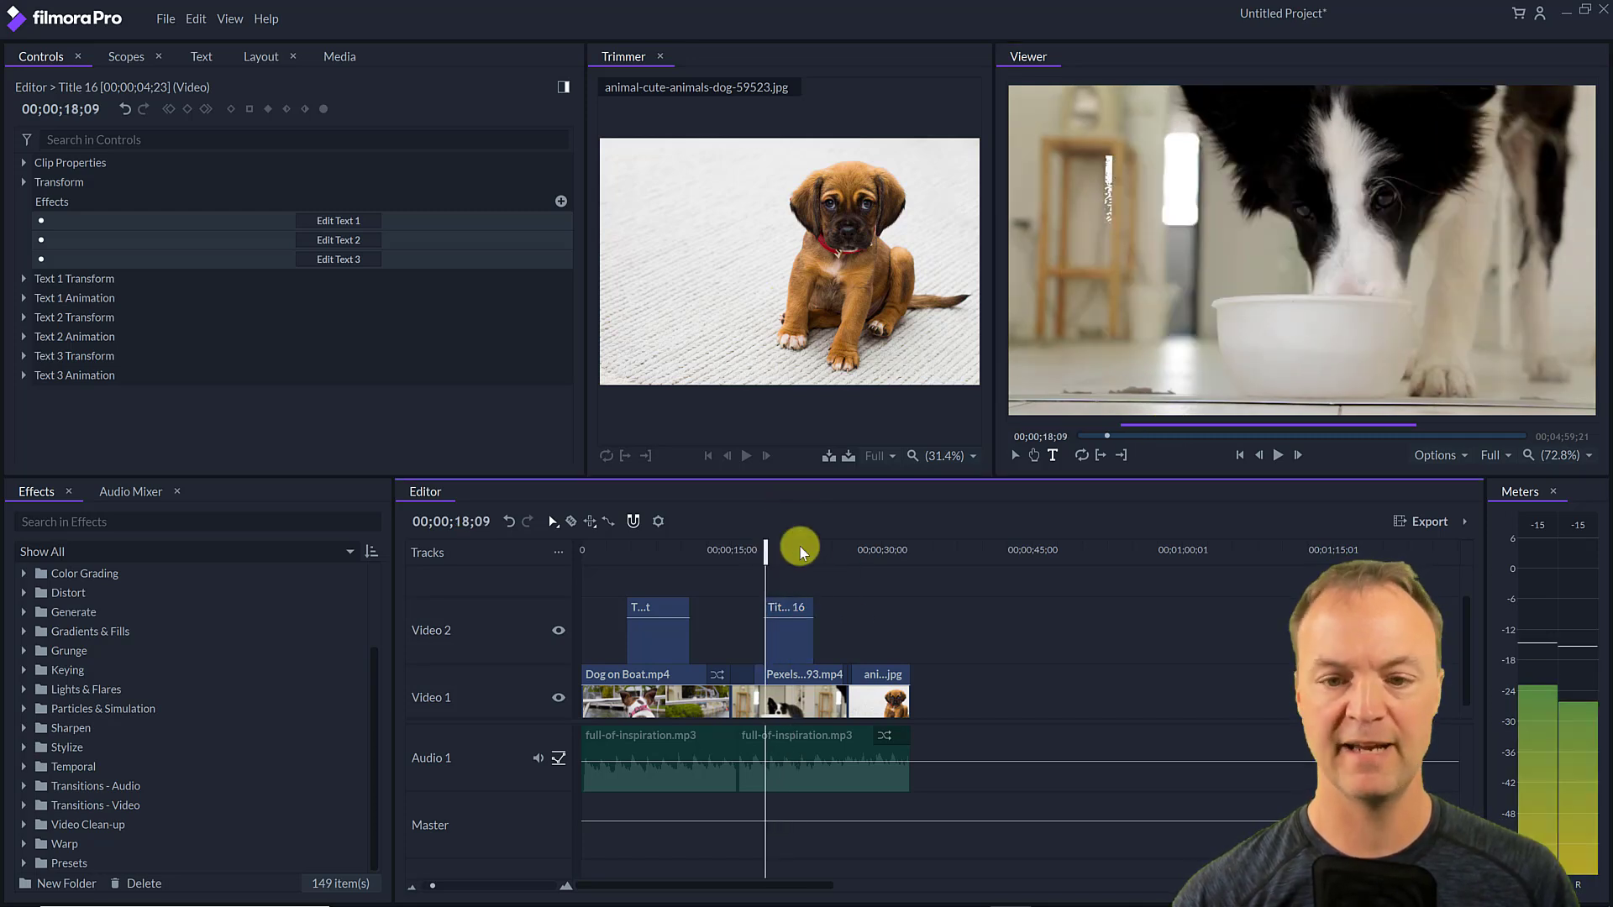
click(1278, 457)
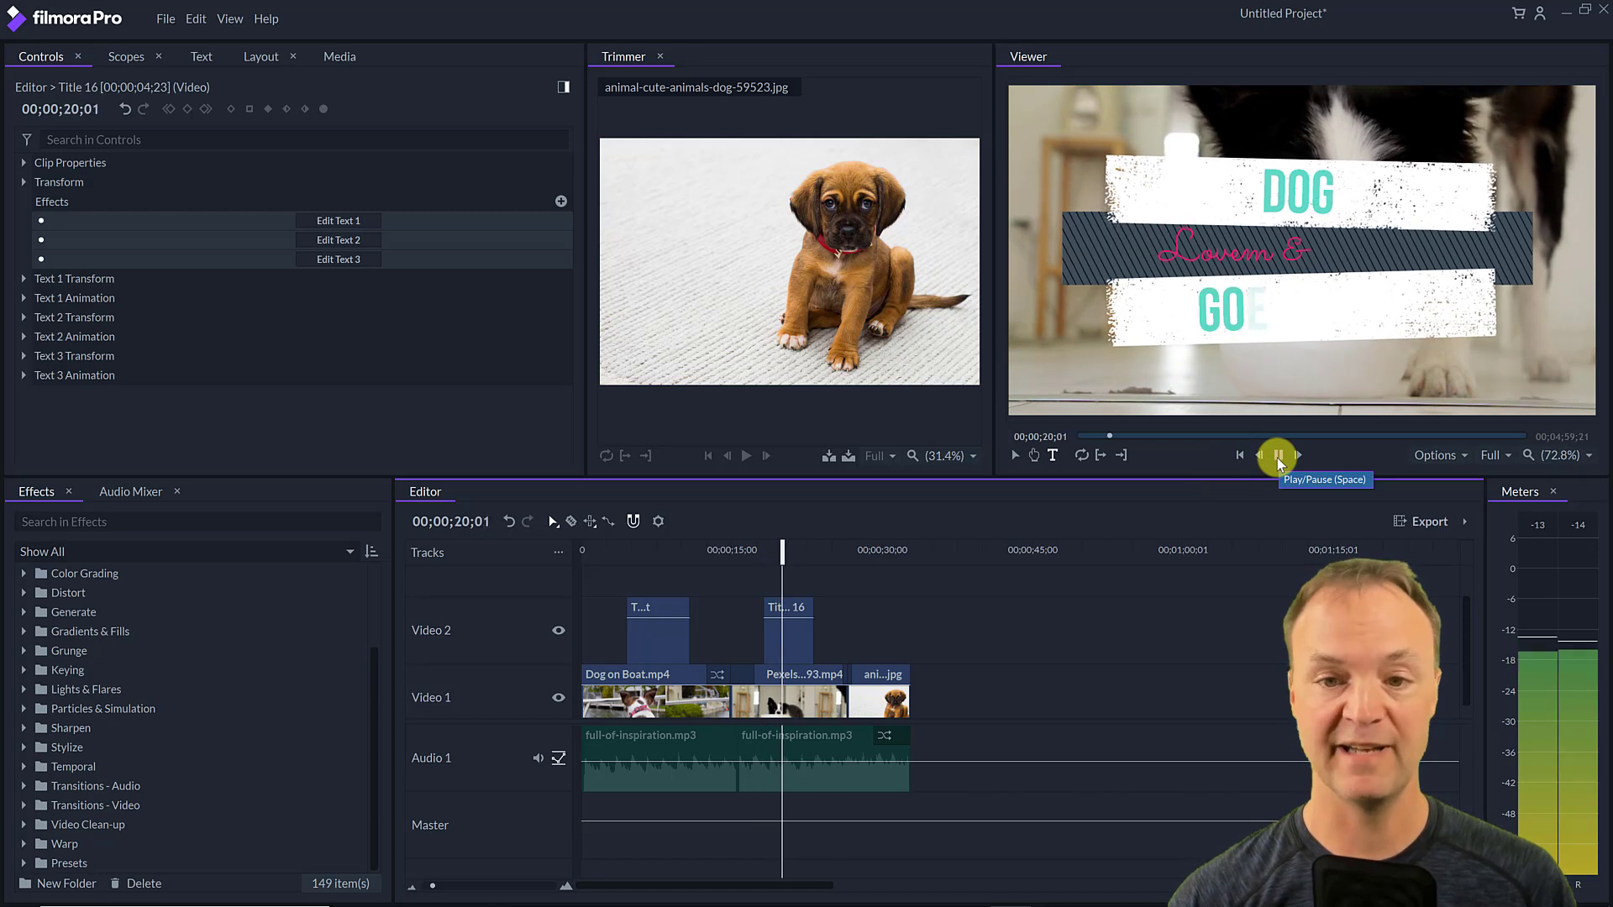
click(1277, 457)
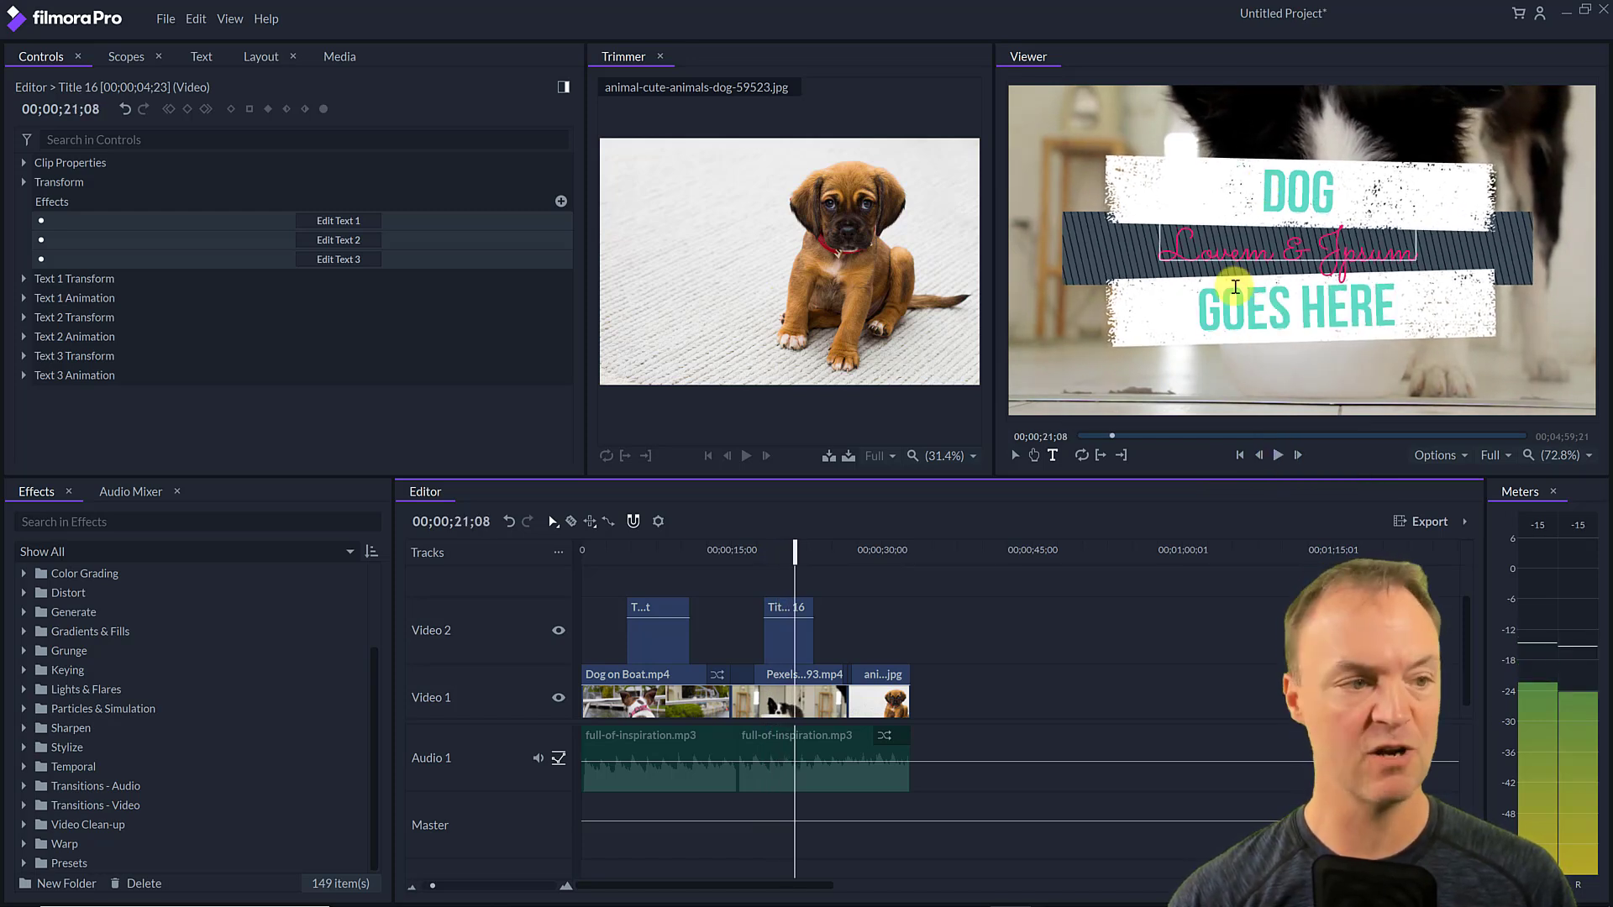
- Examine the title's second text line and its Text 1 Transform settings, and play the title from 00;00;18;00
click(336, 242)
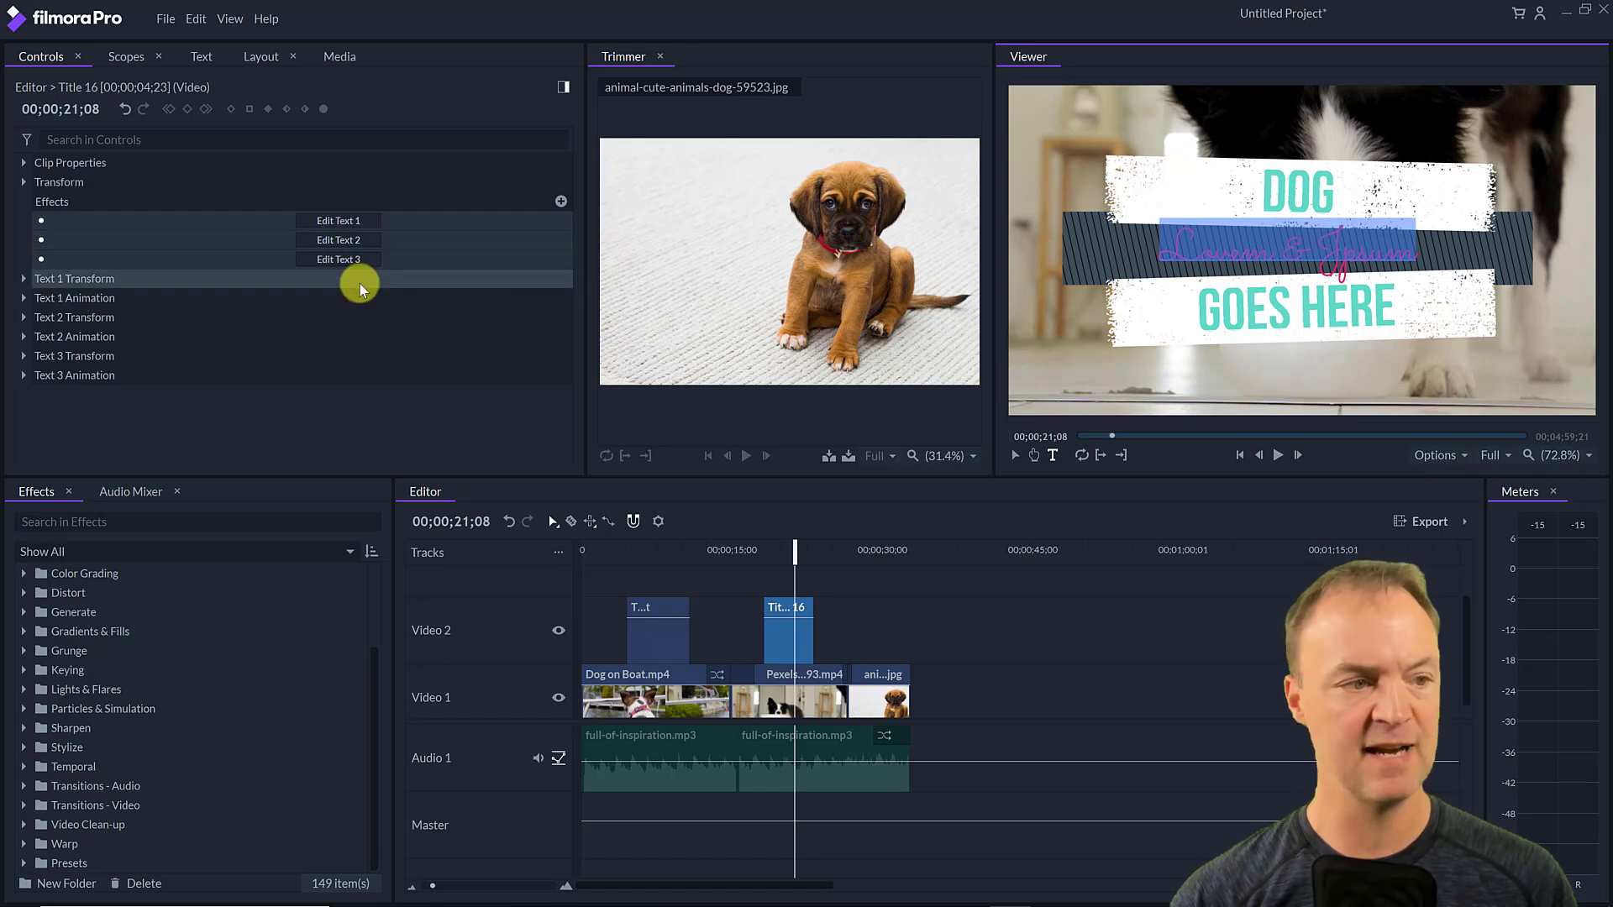
click(23, 280)
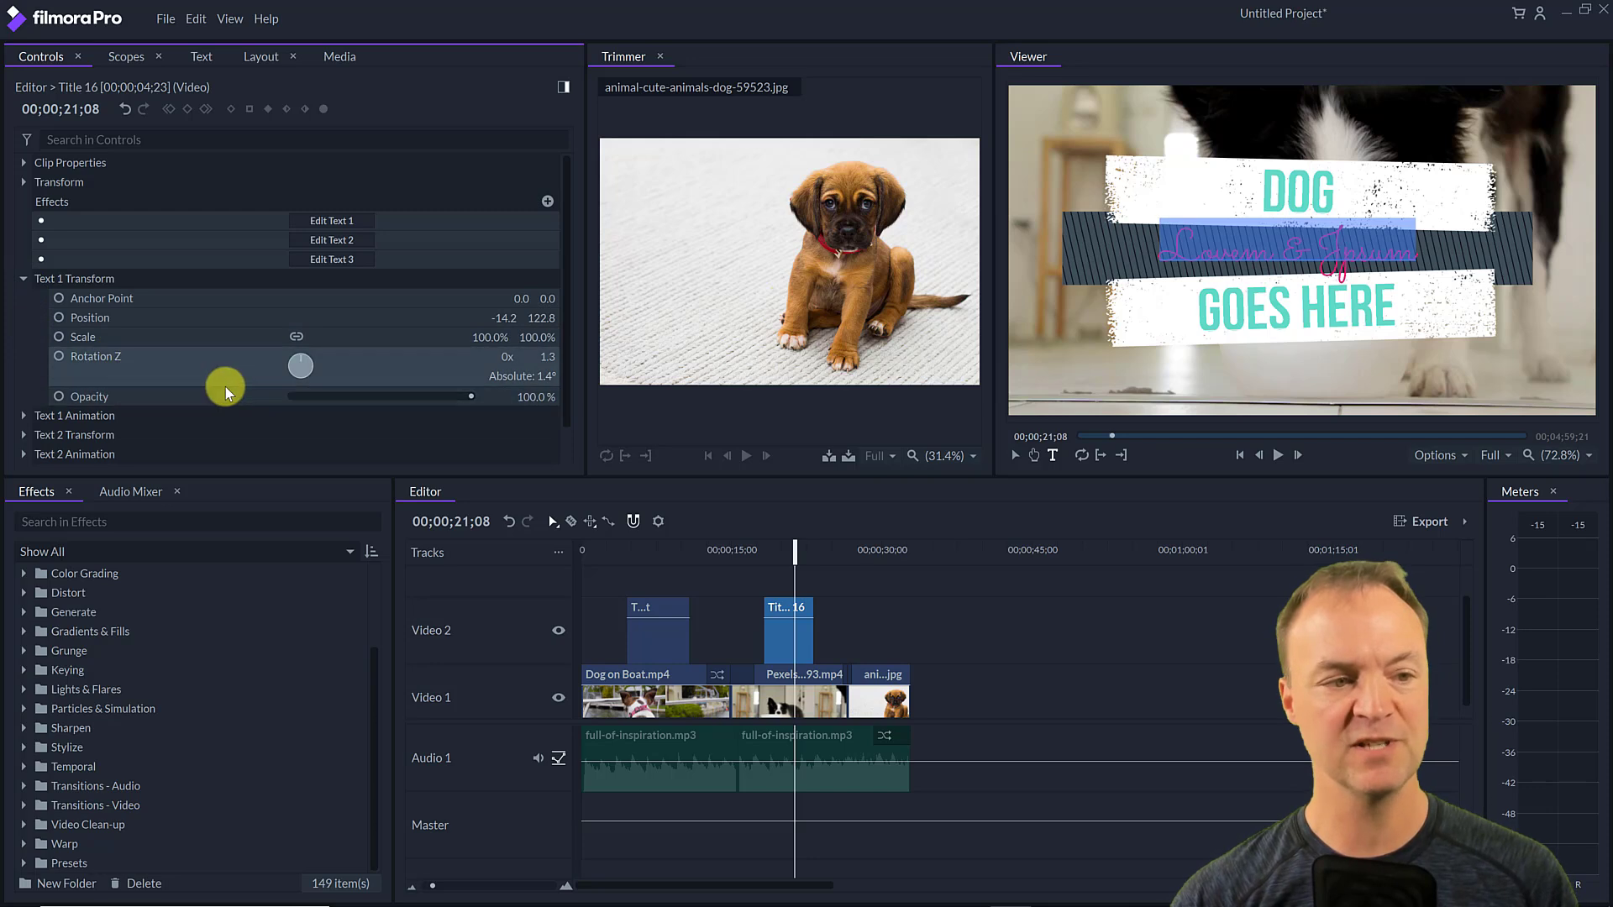
drag(801, 558, 762, 559)
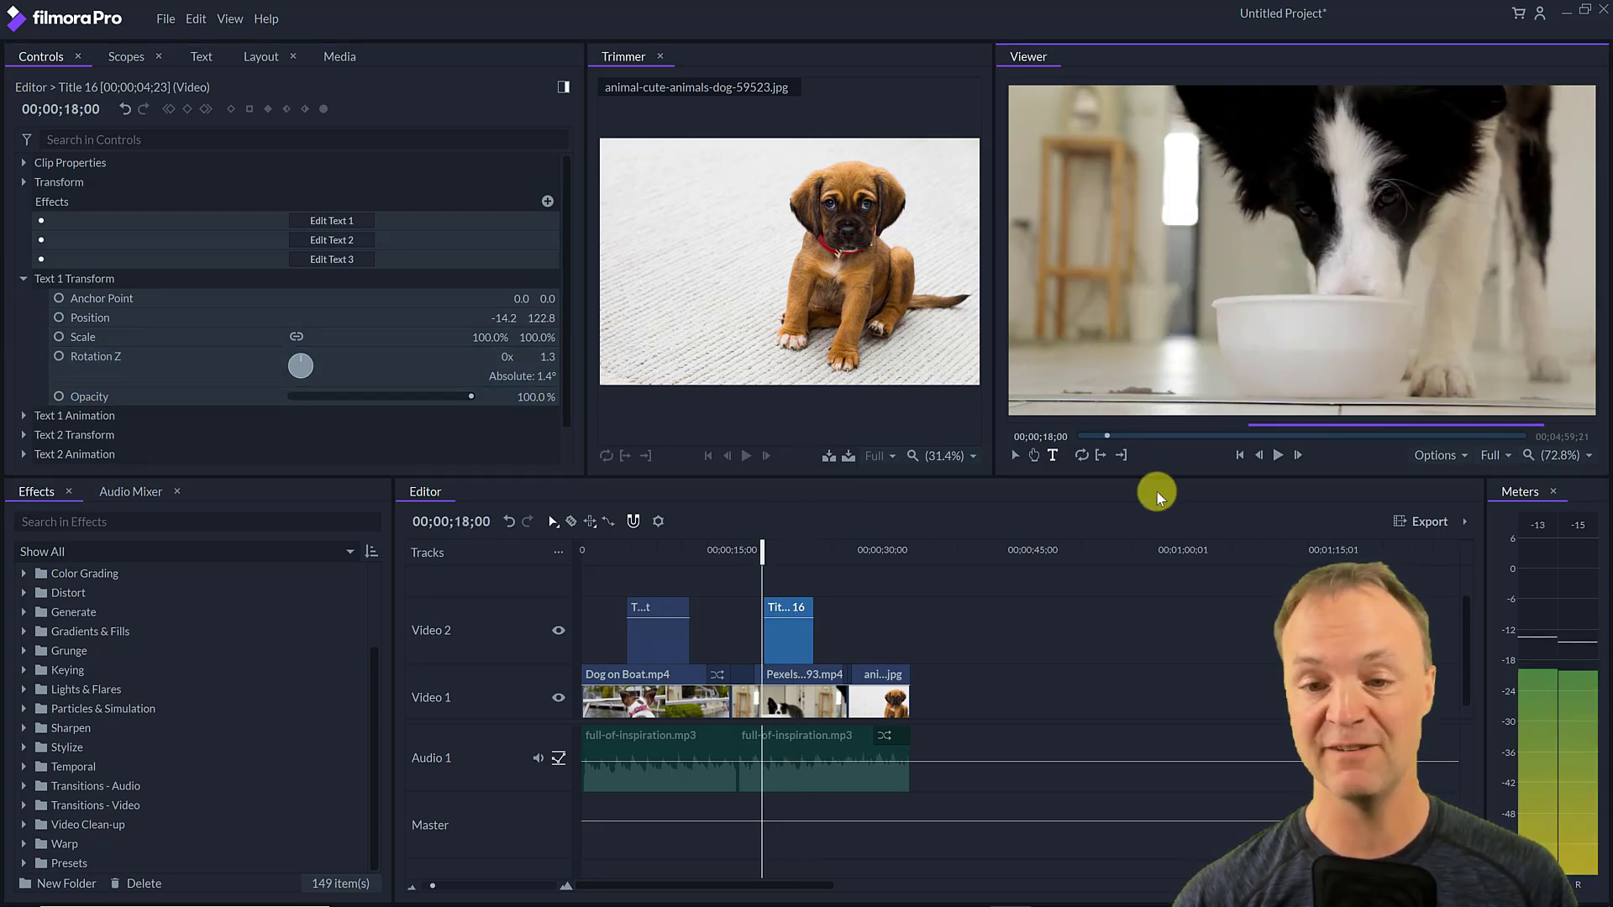
click(1279, 456)
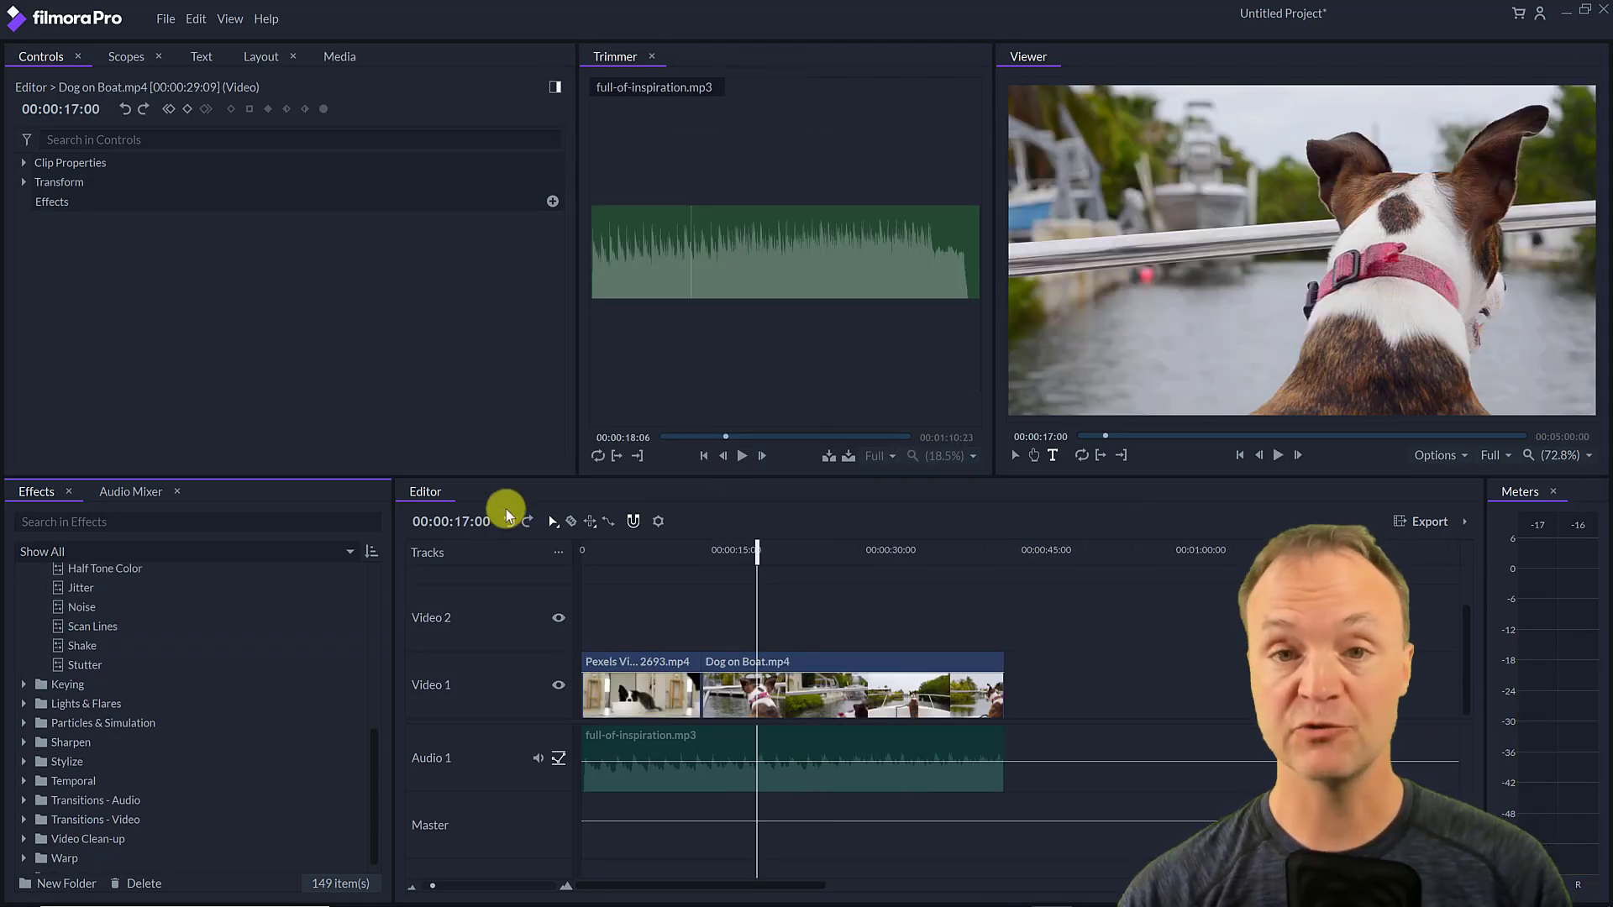
- Apply the Film Grain effect from the Grunge group to Dog on Boat.mp4 and play a short preview
scroll(171, 602, up, 4)
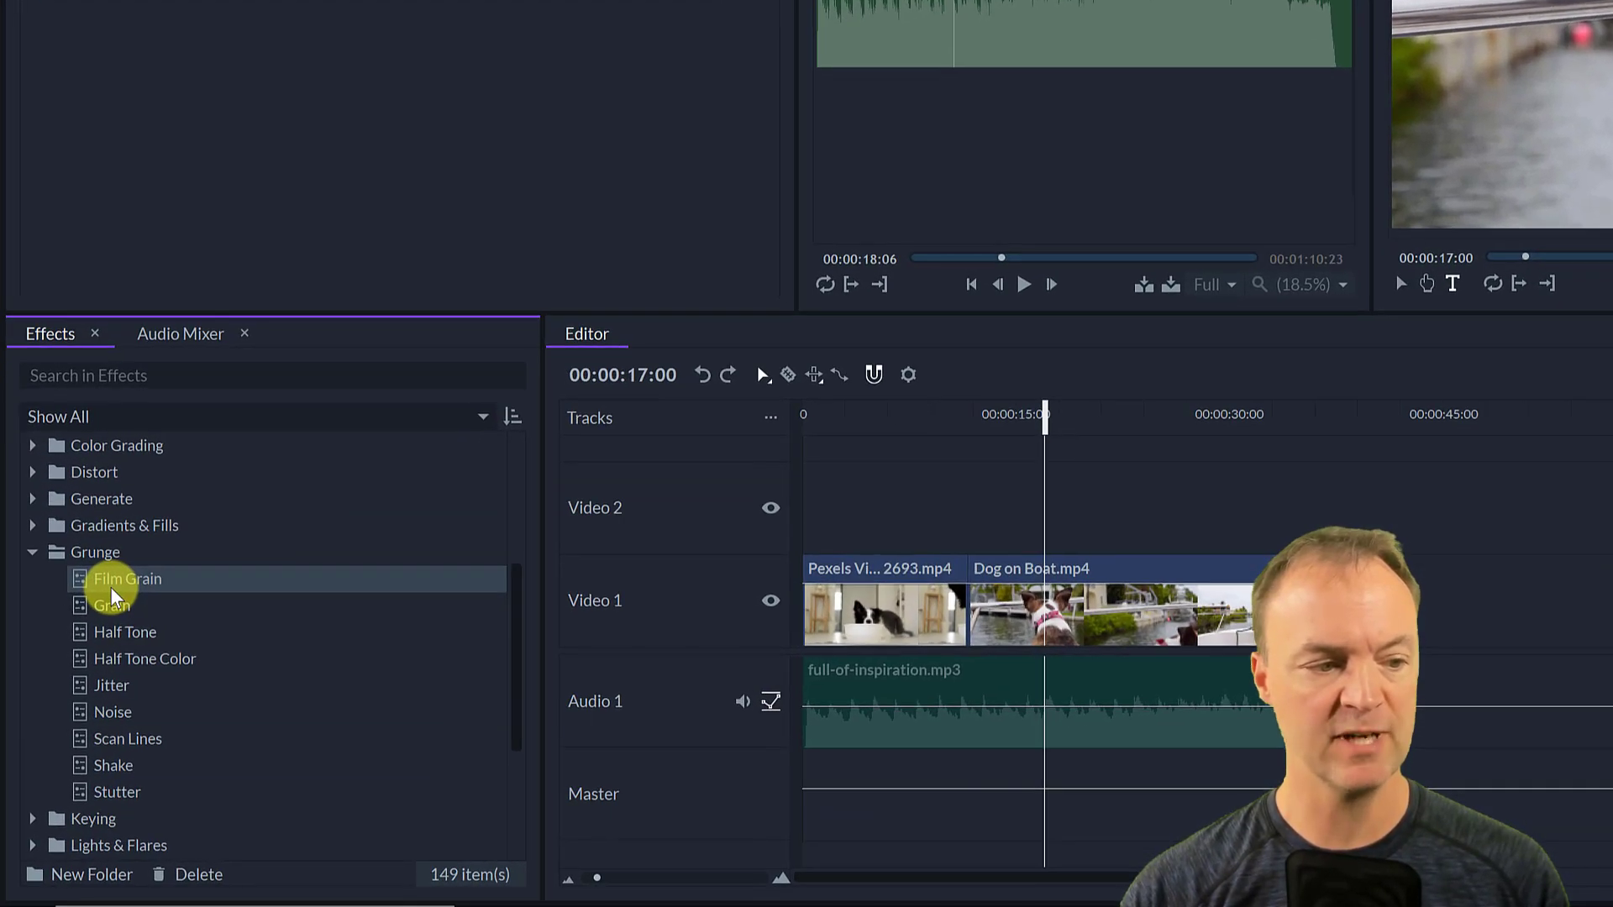
drag(79, 675, 197, 677)
drag(272, 588, 1044, 595)
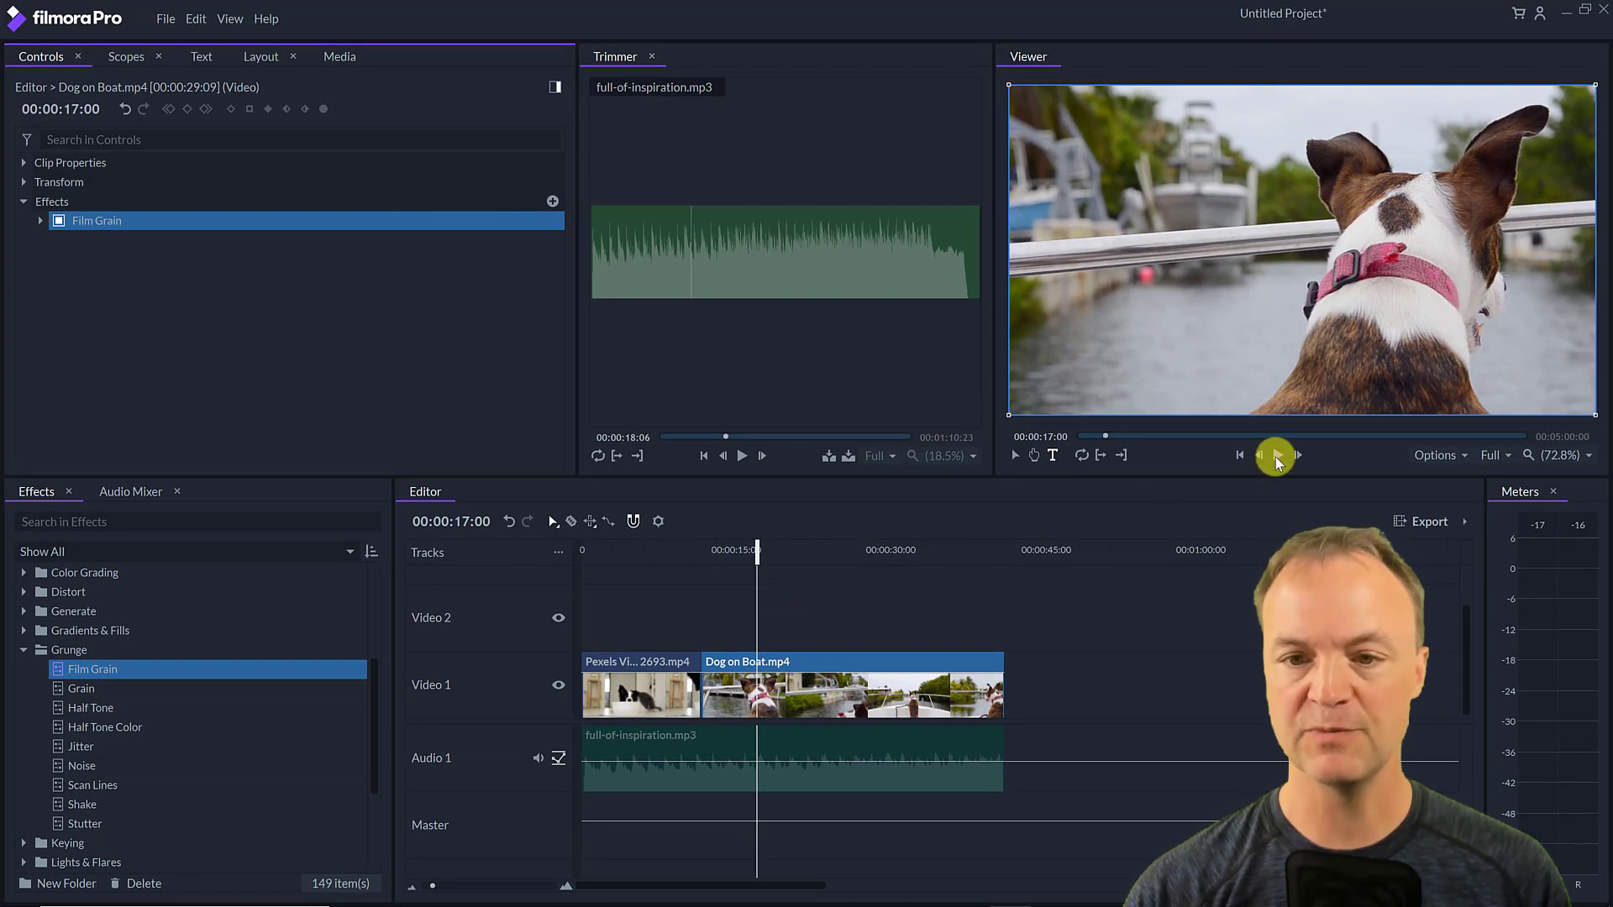
click(1276, 457)
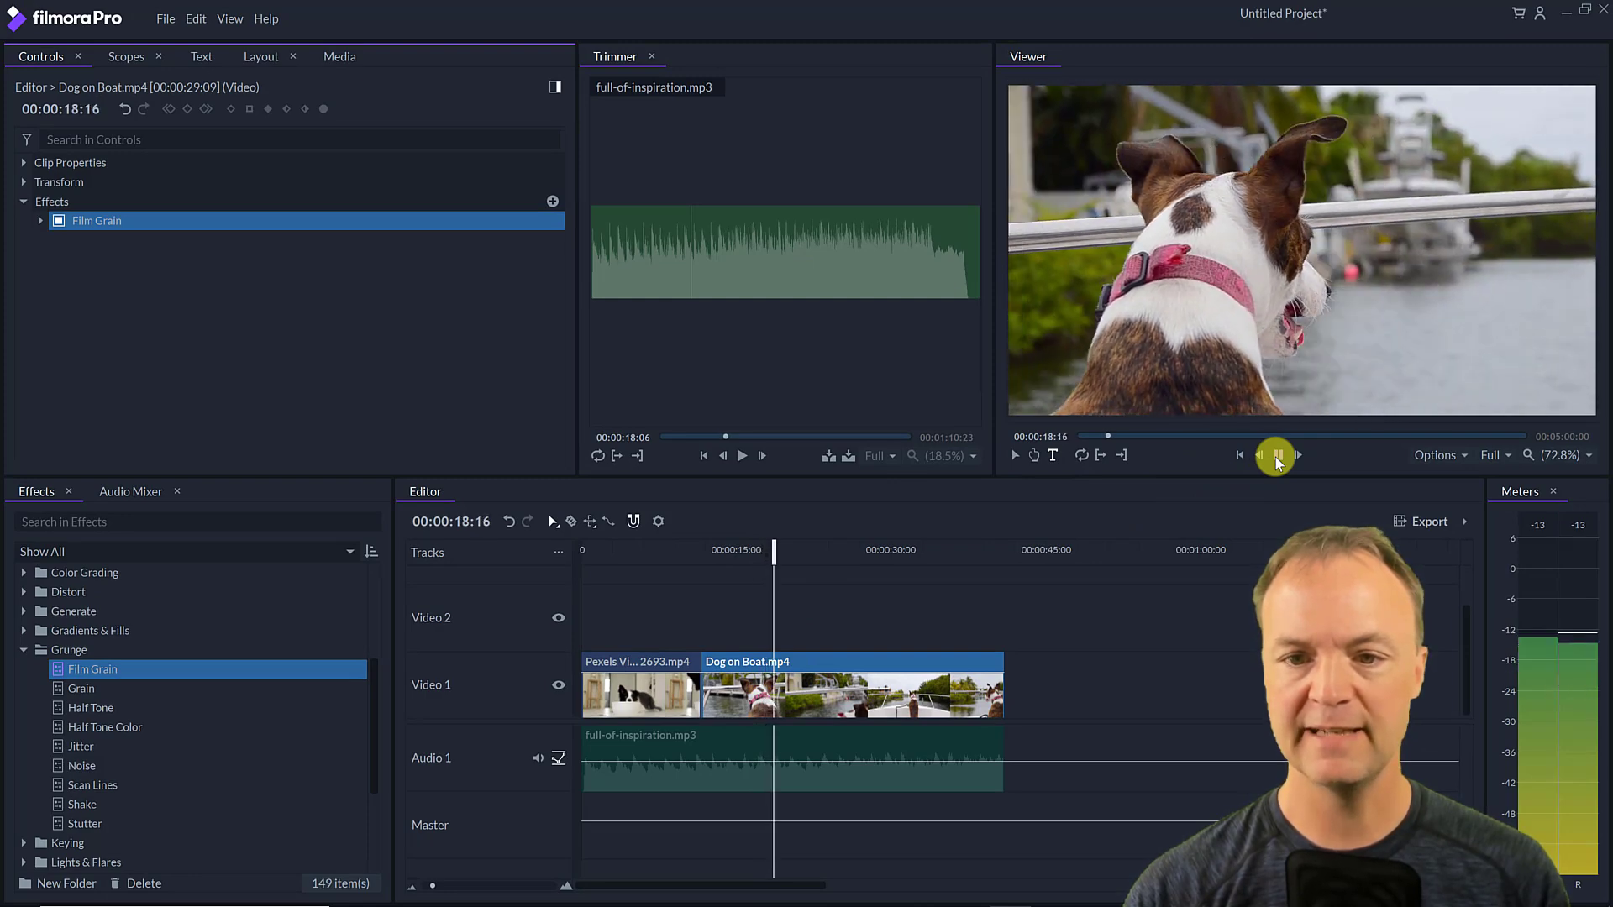
click(1275, 458)
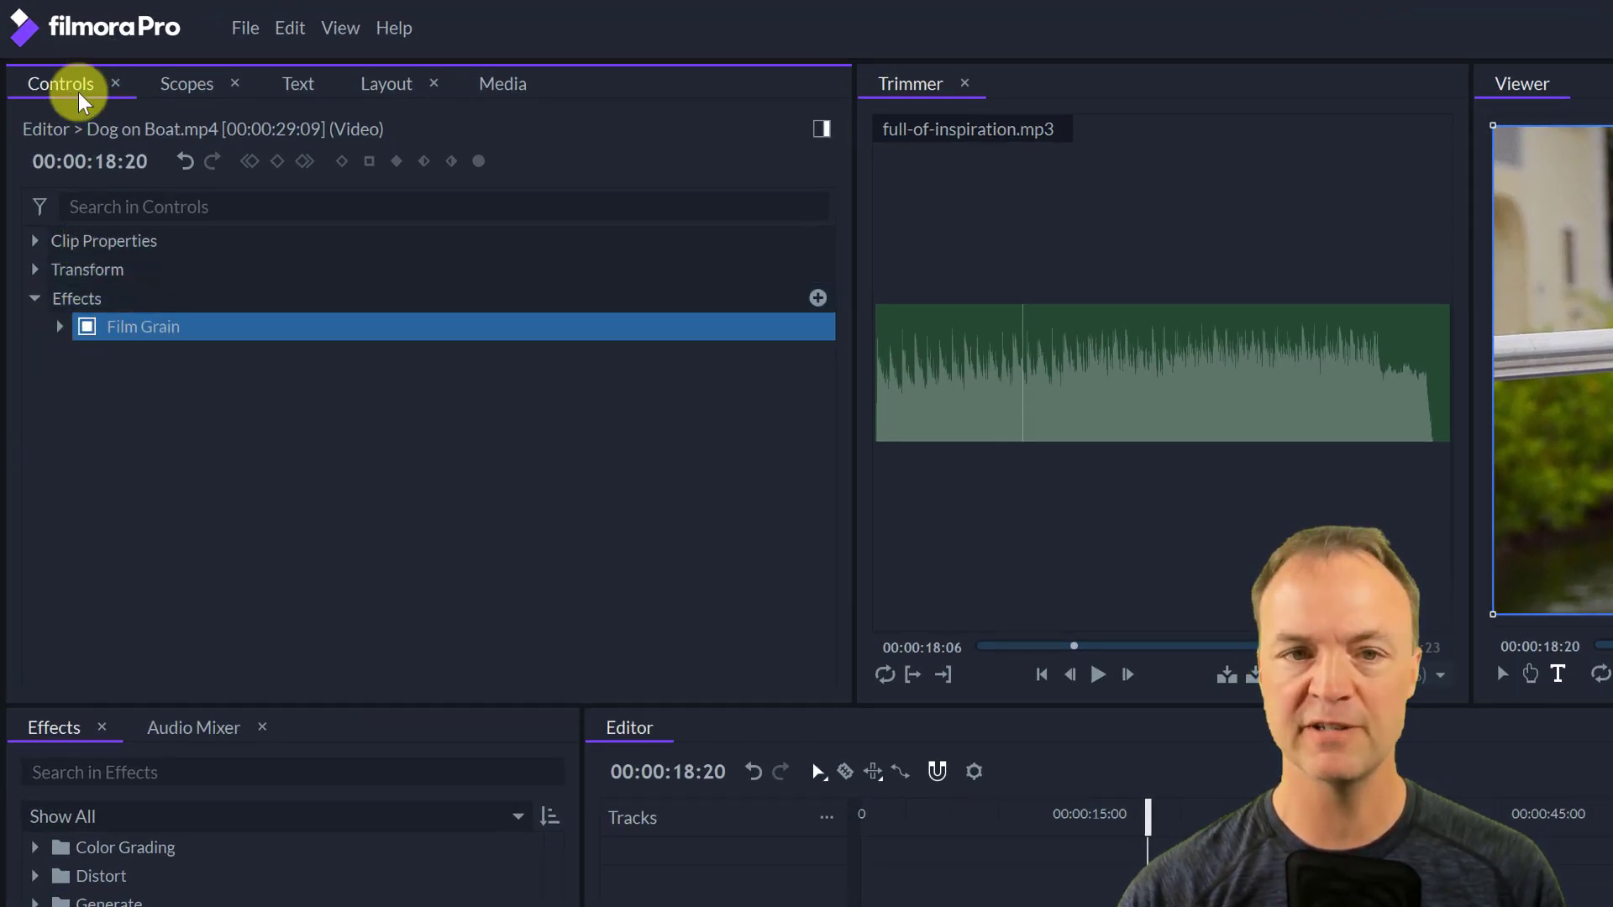
- Set the Film Grain effect's grain strength to 108% and preview the result on Dog on Boat.mp4
click(61, 333)
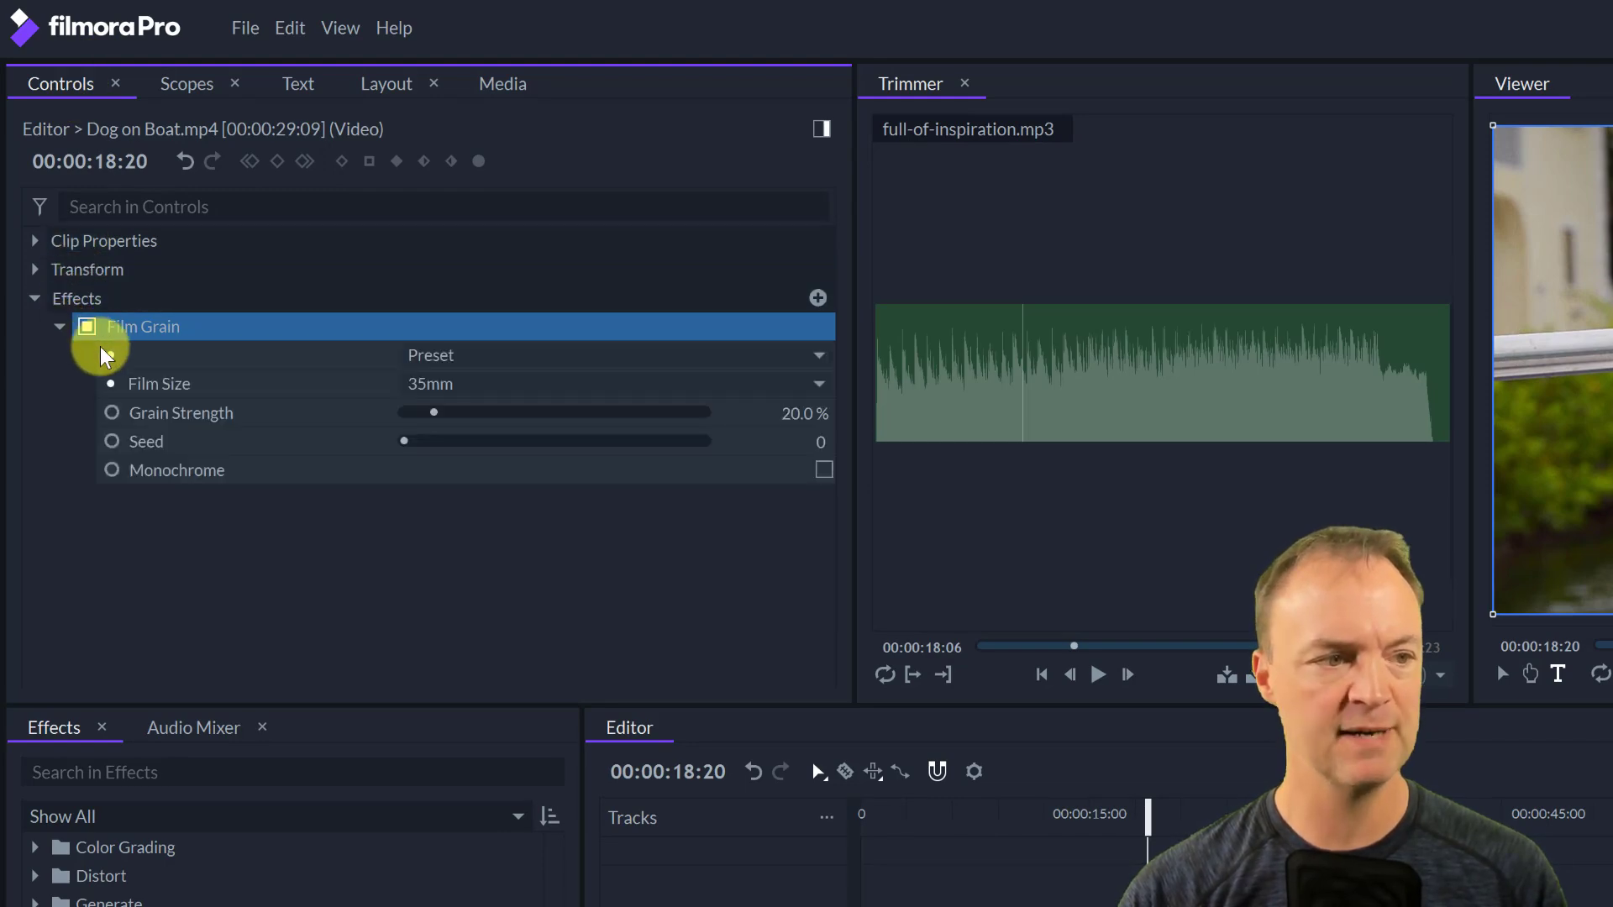
drag(434, 412, 487, 413)
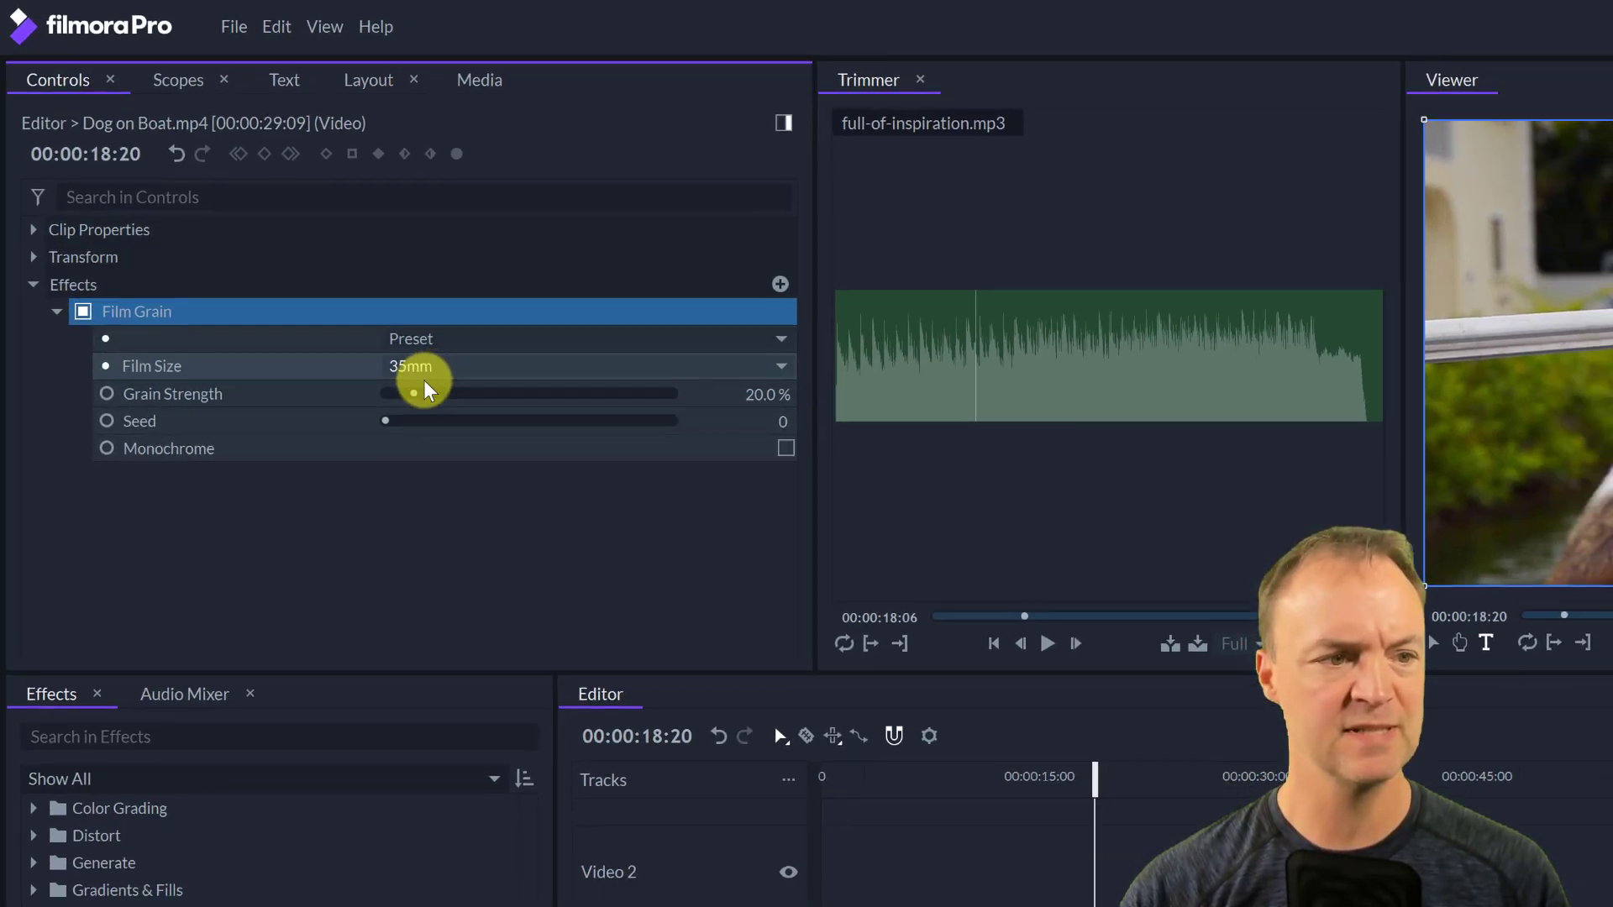
drag(330, 279, 382, 279)
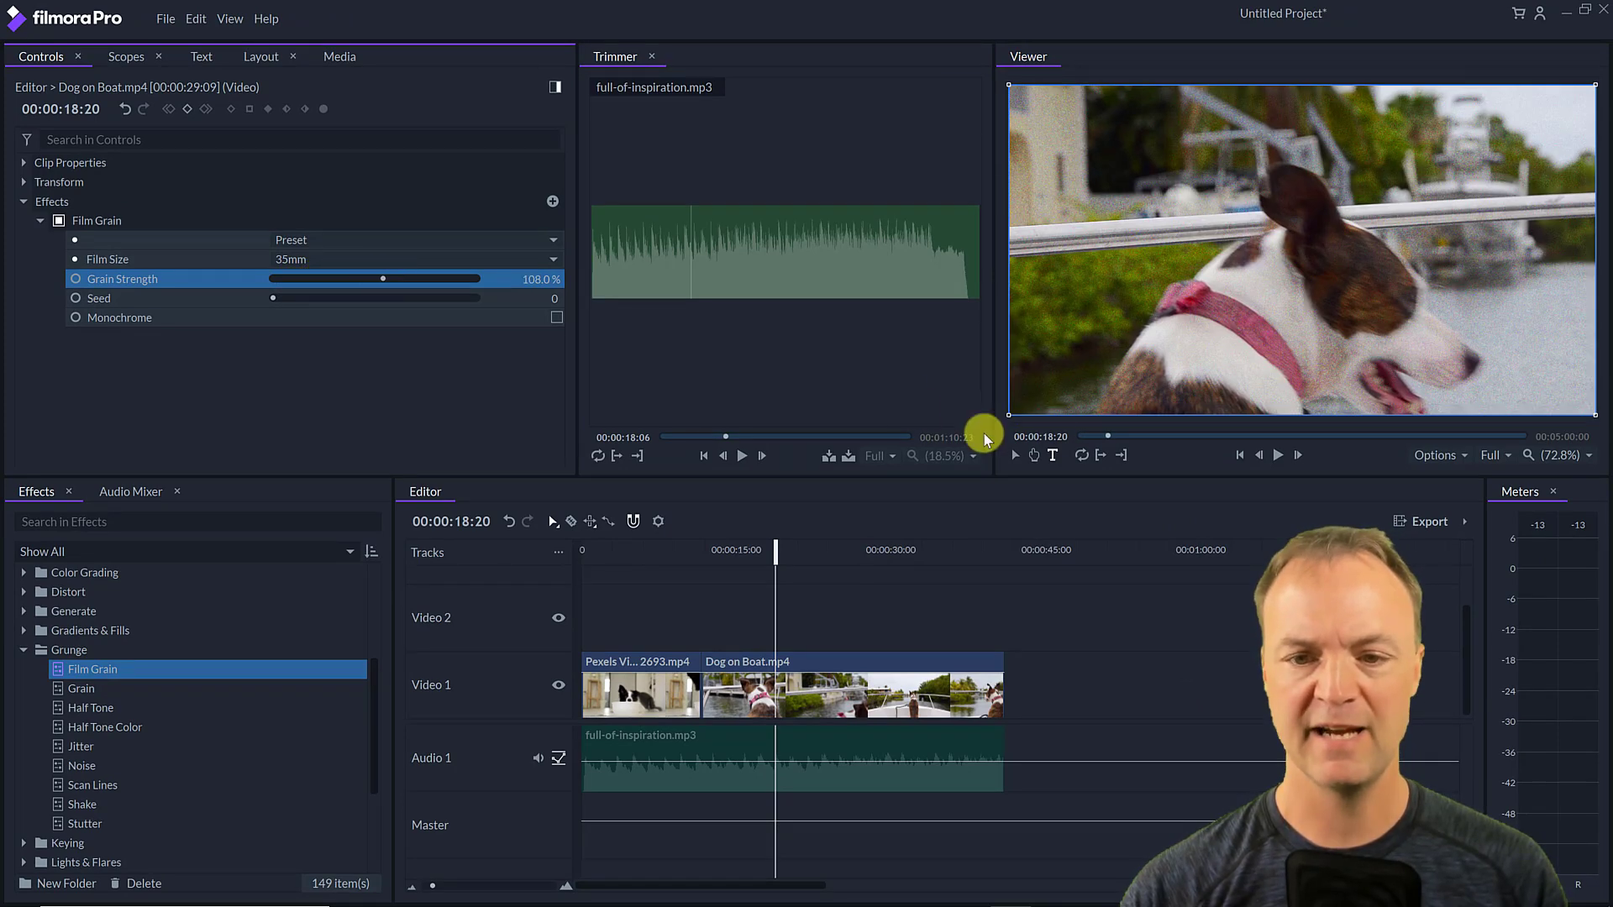
click(1278, 455)
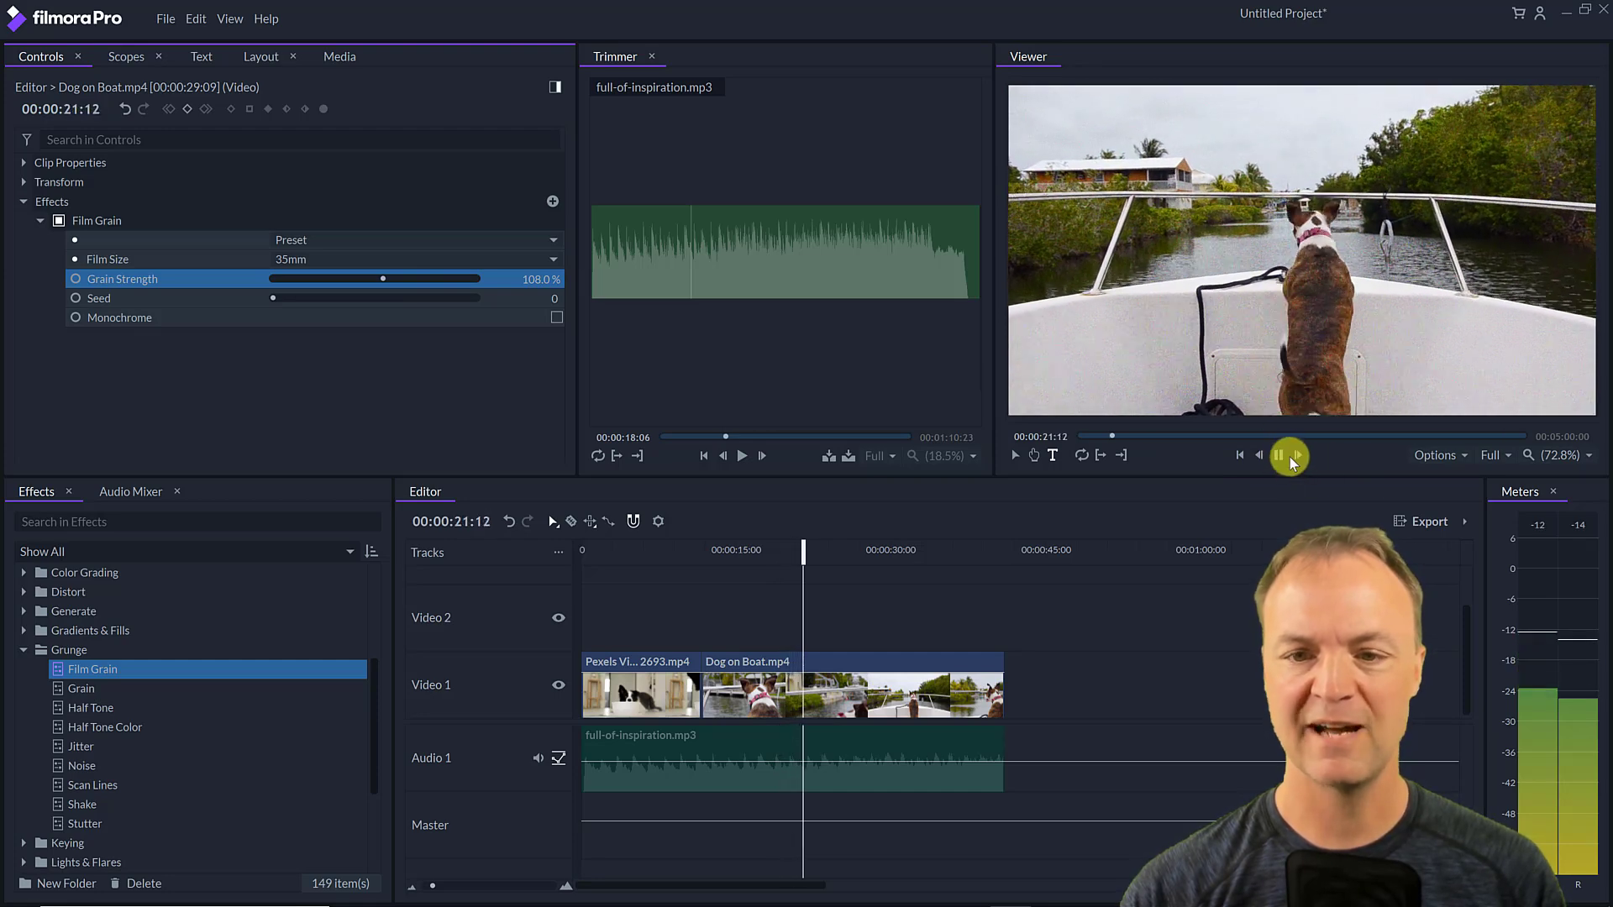
click(1279, 455)
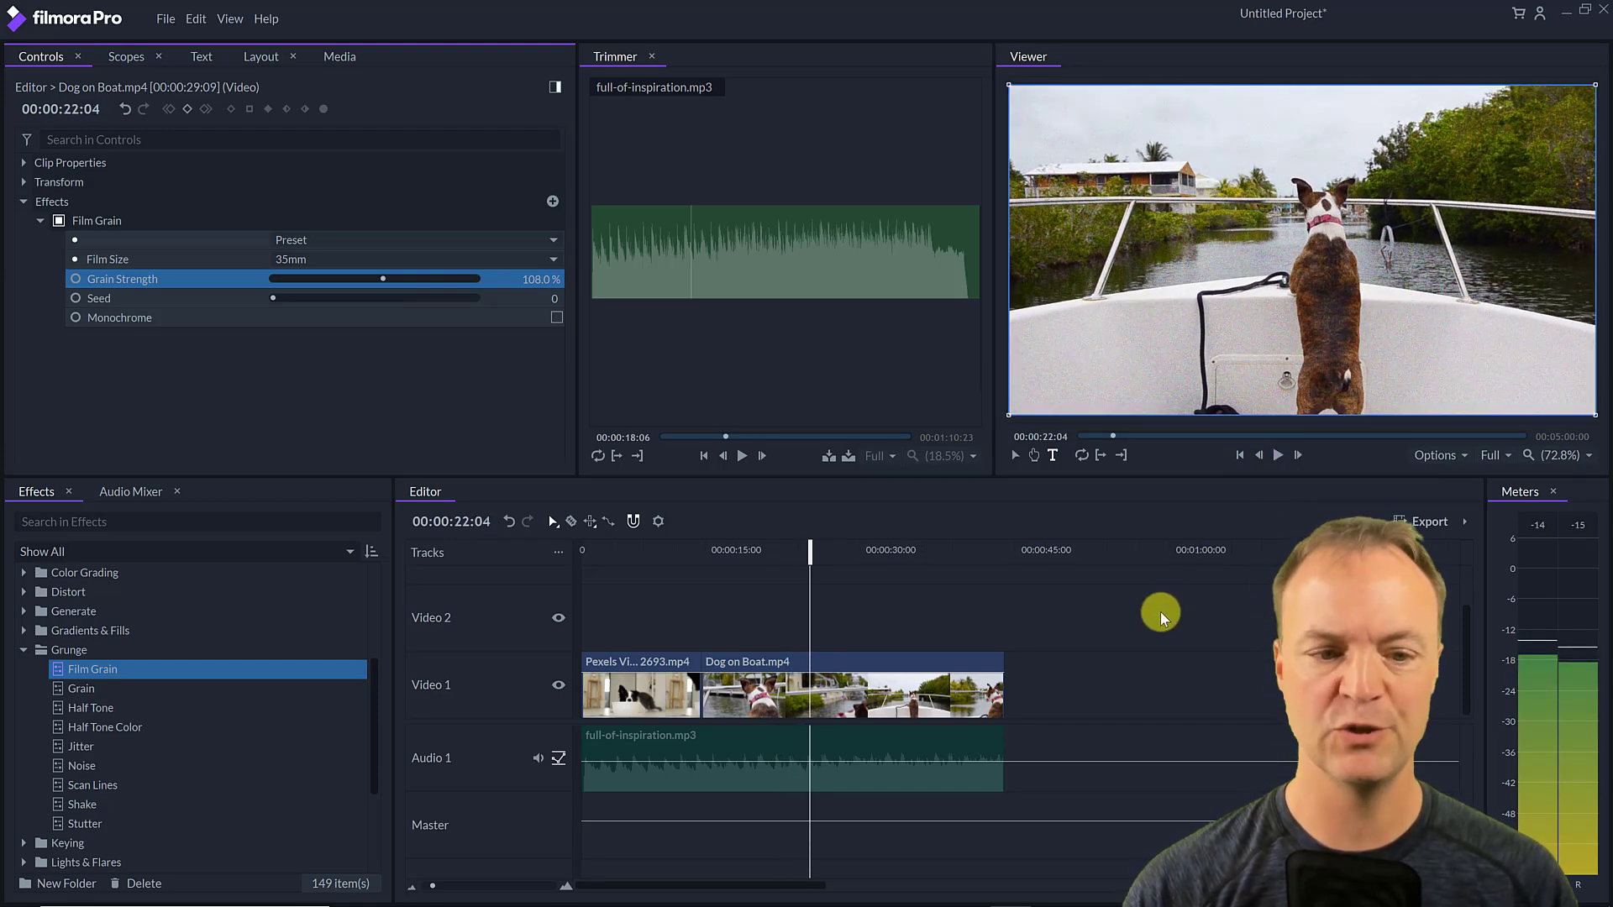
- Undo the grain strength change and the Film Grain effect on Dog on Boat.mp4
key(ctrl+z)
key(ctrl+z)
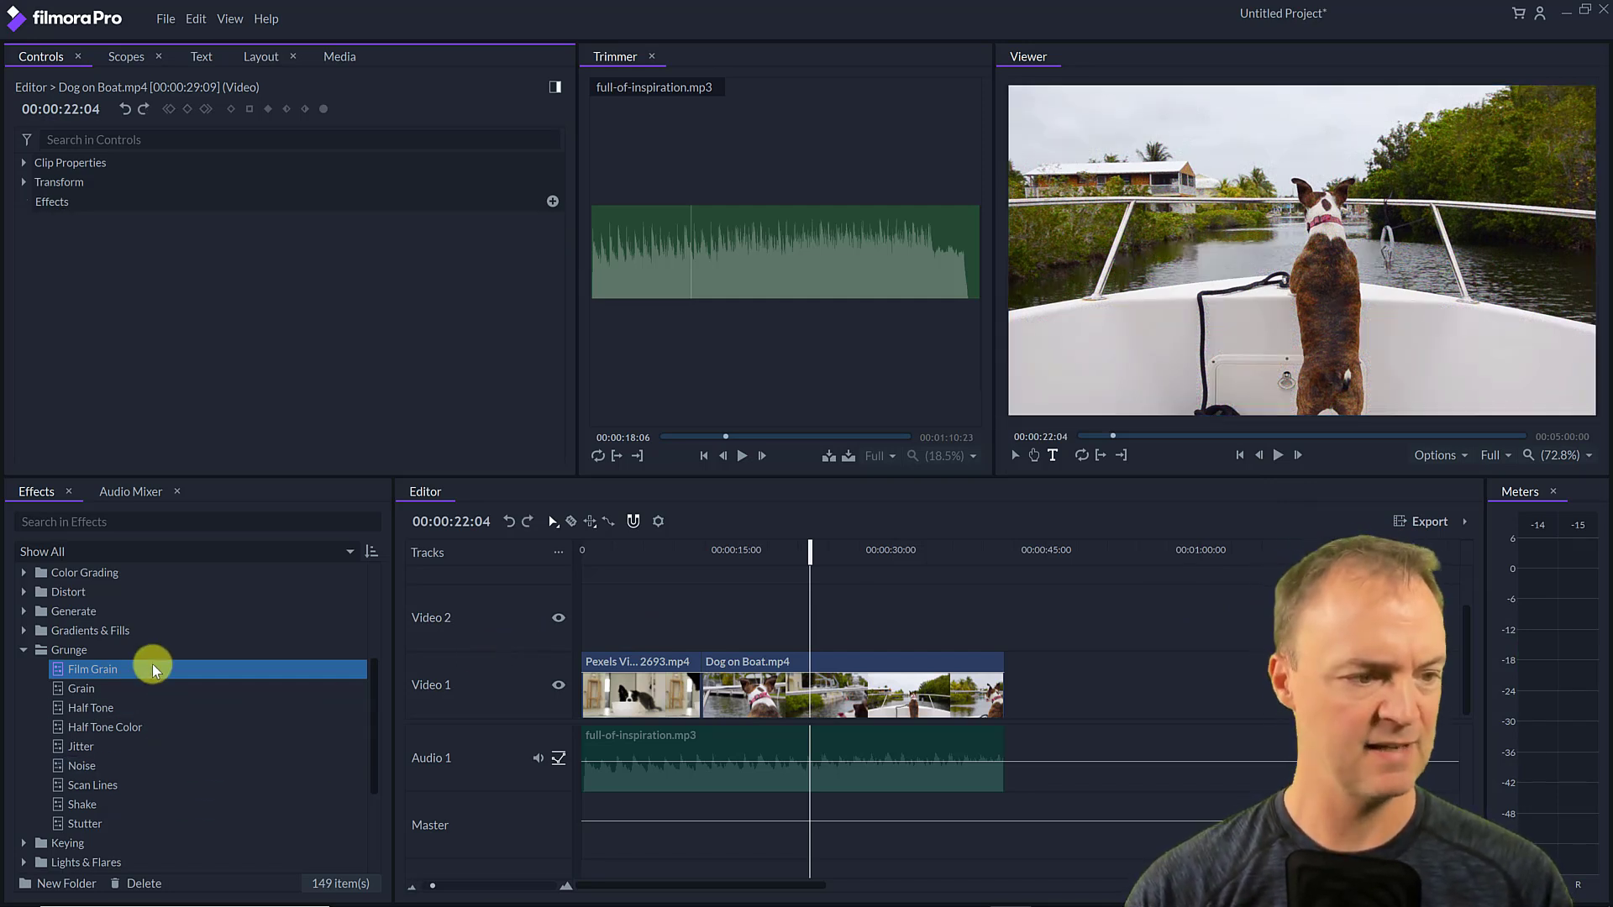
- Apply the Center Wipe animation effect to Dog on Boat.mp4 and move the playhead to 00:00:11:22 near the clip's start
scroll(126, 639, up, 3)
scroll(57, 618, up, 3)
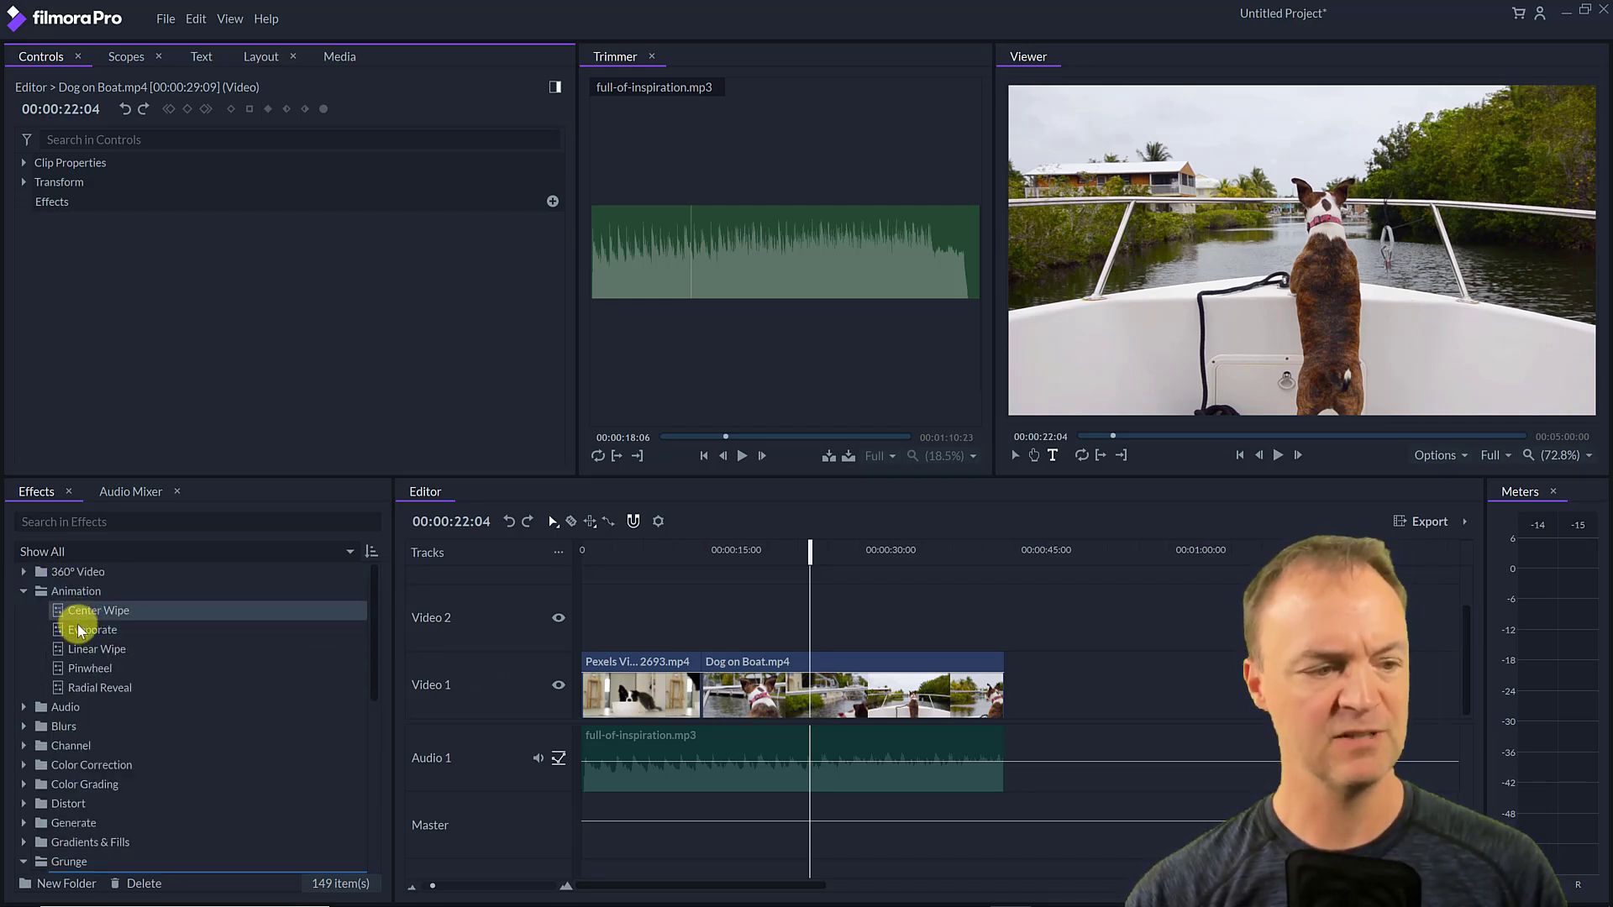
drag(80, 610, 748, 703)
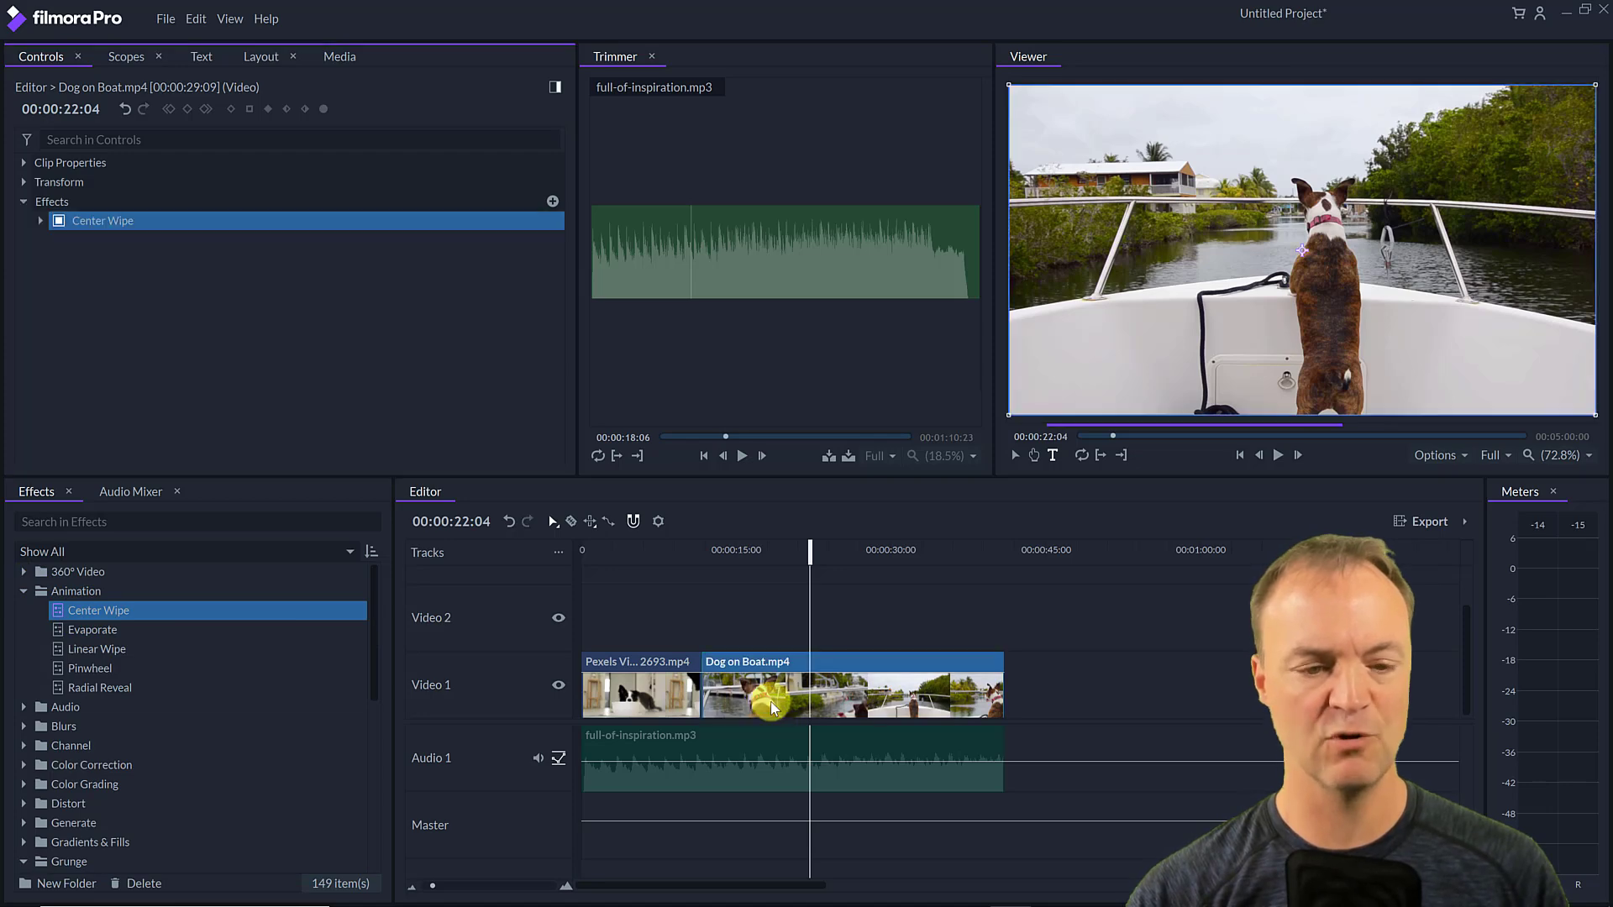
drag(778, 566, 704, 570)
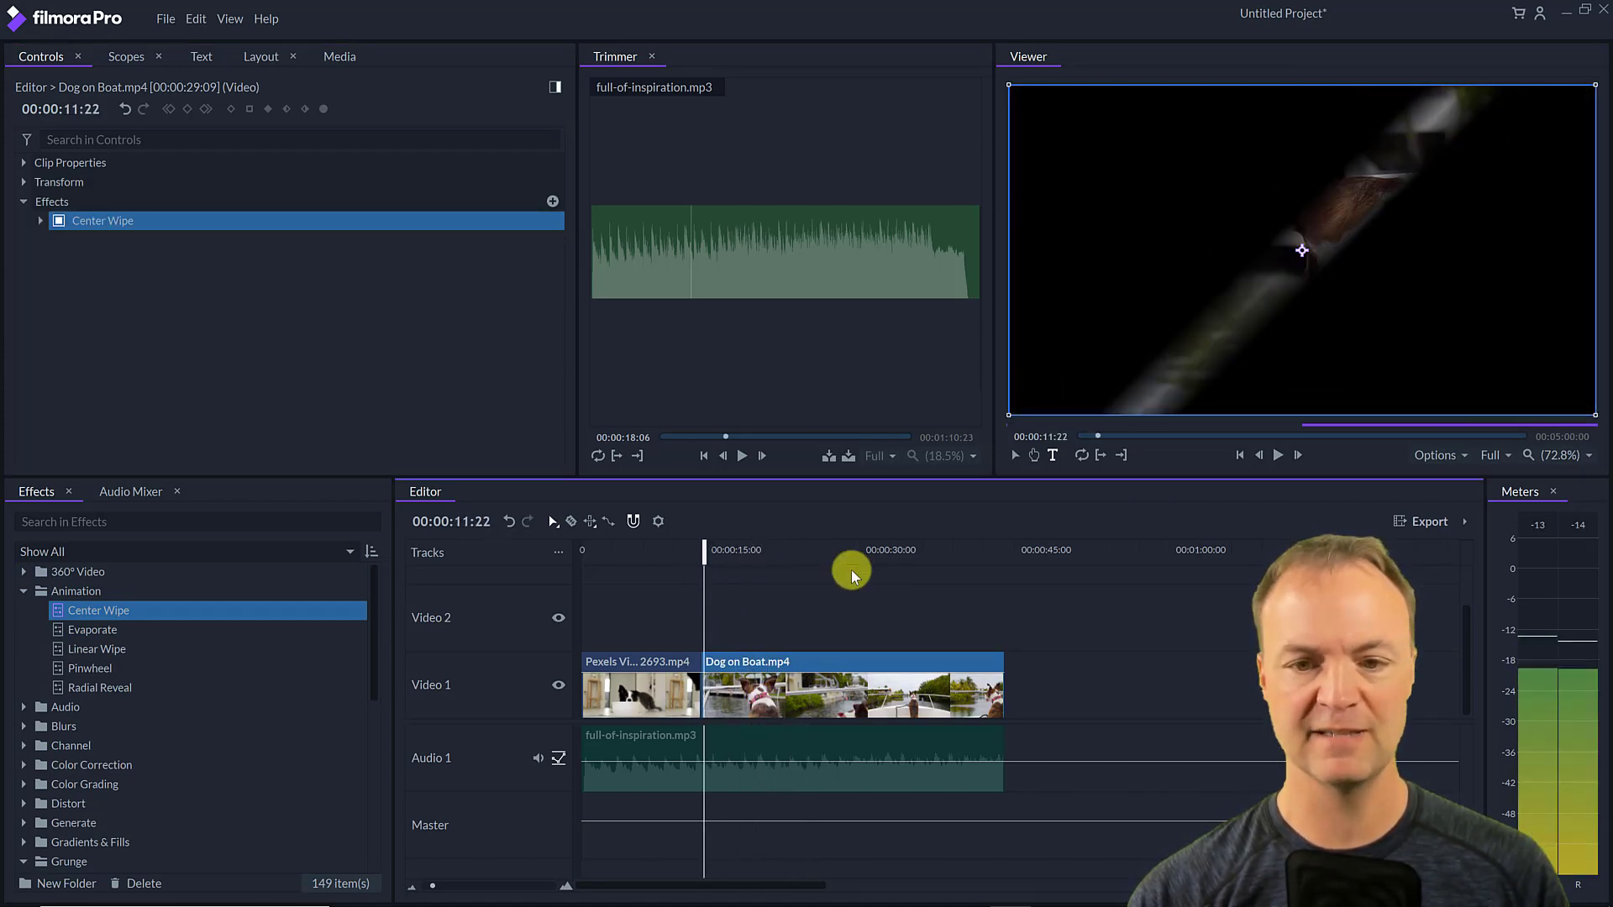
- Play the Center Wipe animation at the start of Dog on Boat.mp4 and stop once the wipe has finished
click(1278, 456)
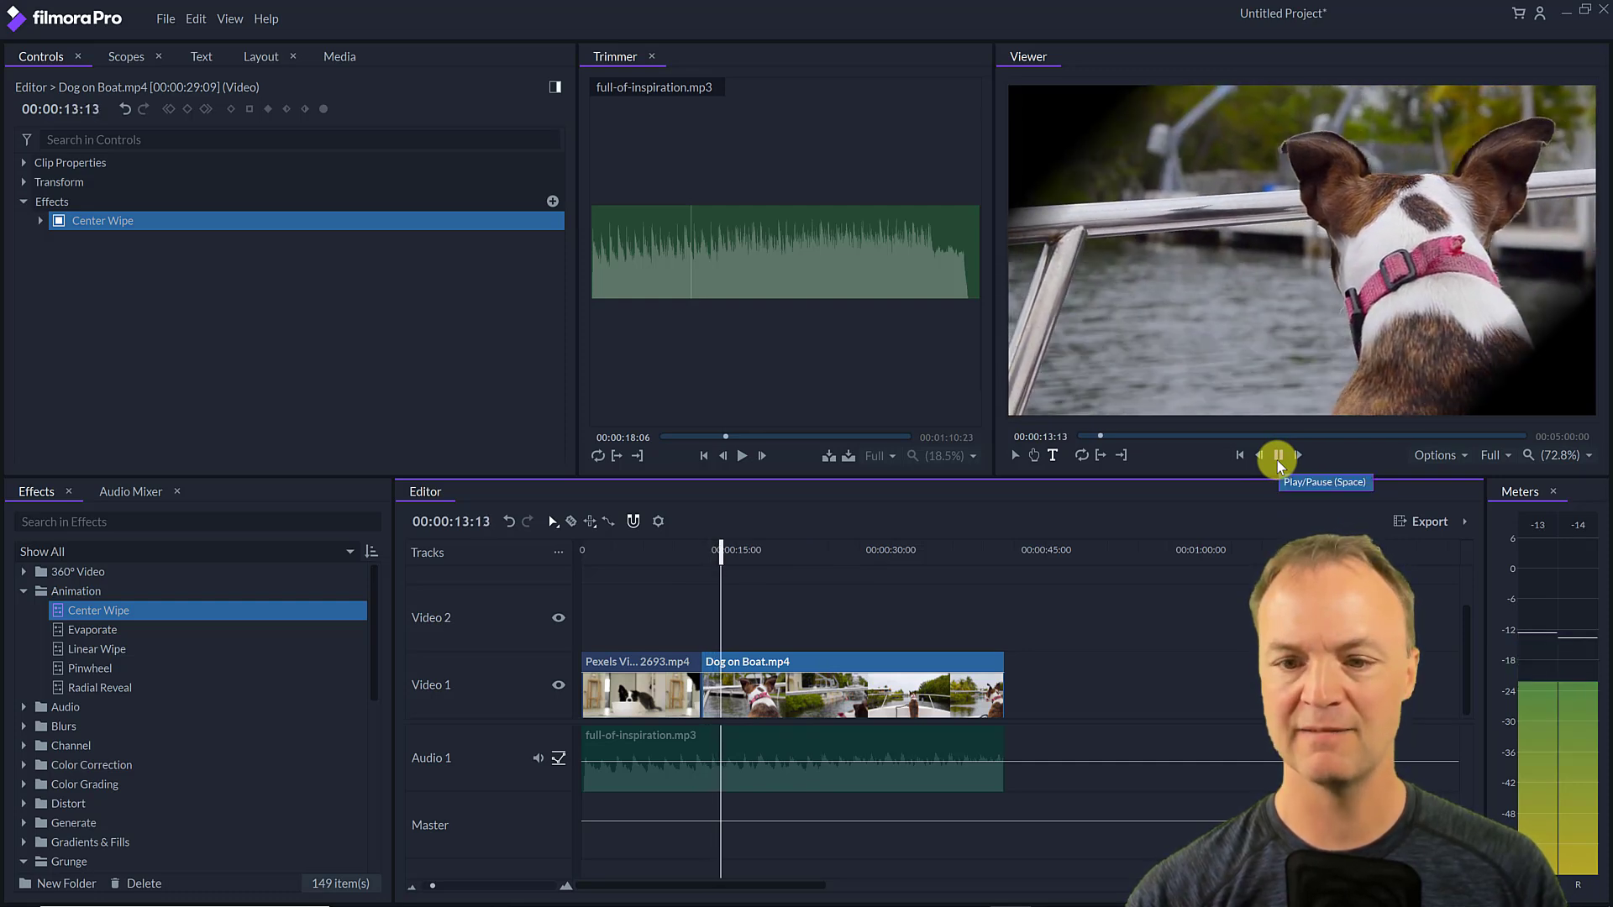
click(1278, 455)
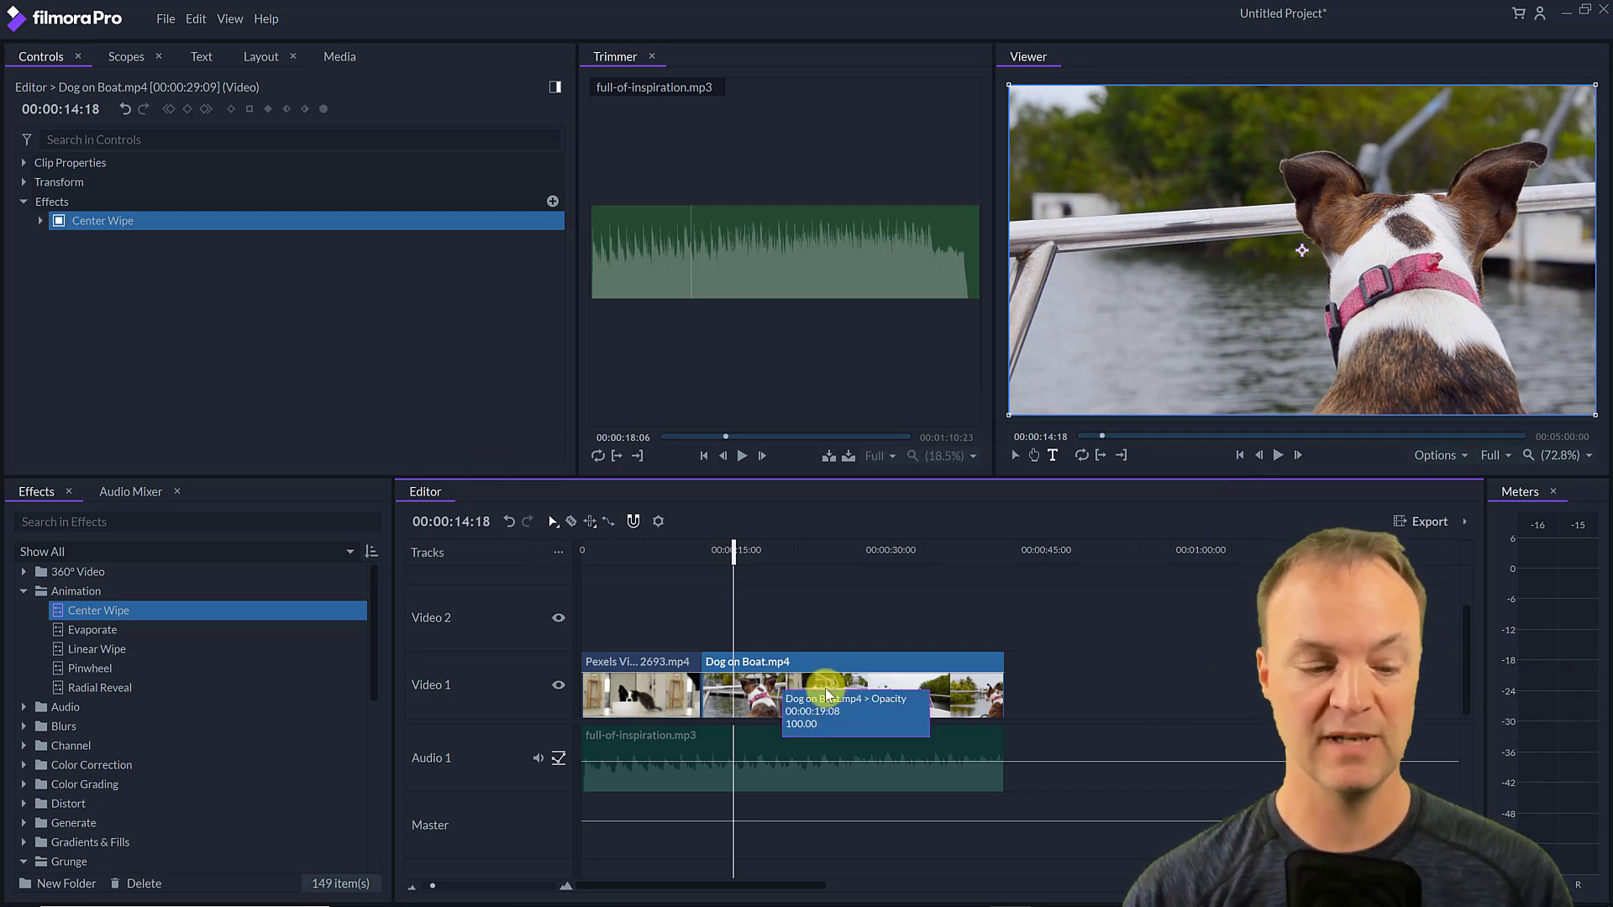
drag(1061, 700, 878, 679)
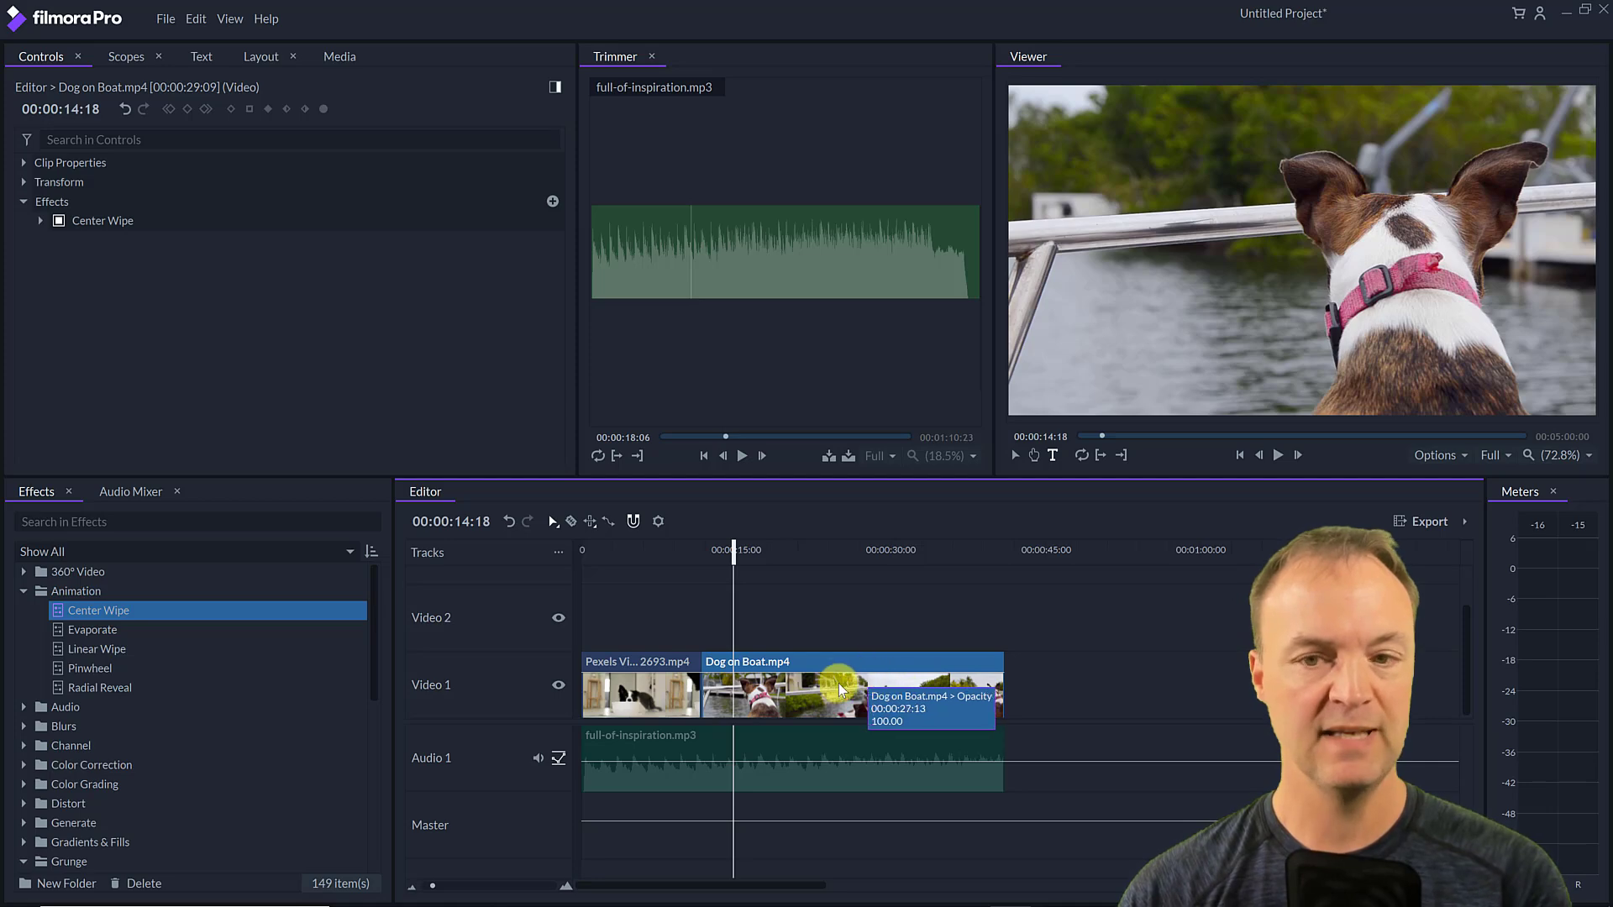
- Keyframe the scale of Dog on Boat.mp4 at 126% at 00:00:16:24 and show the keyframe timeline
drag(733, 556, 767, 561)
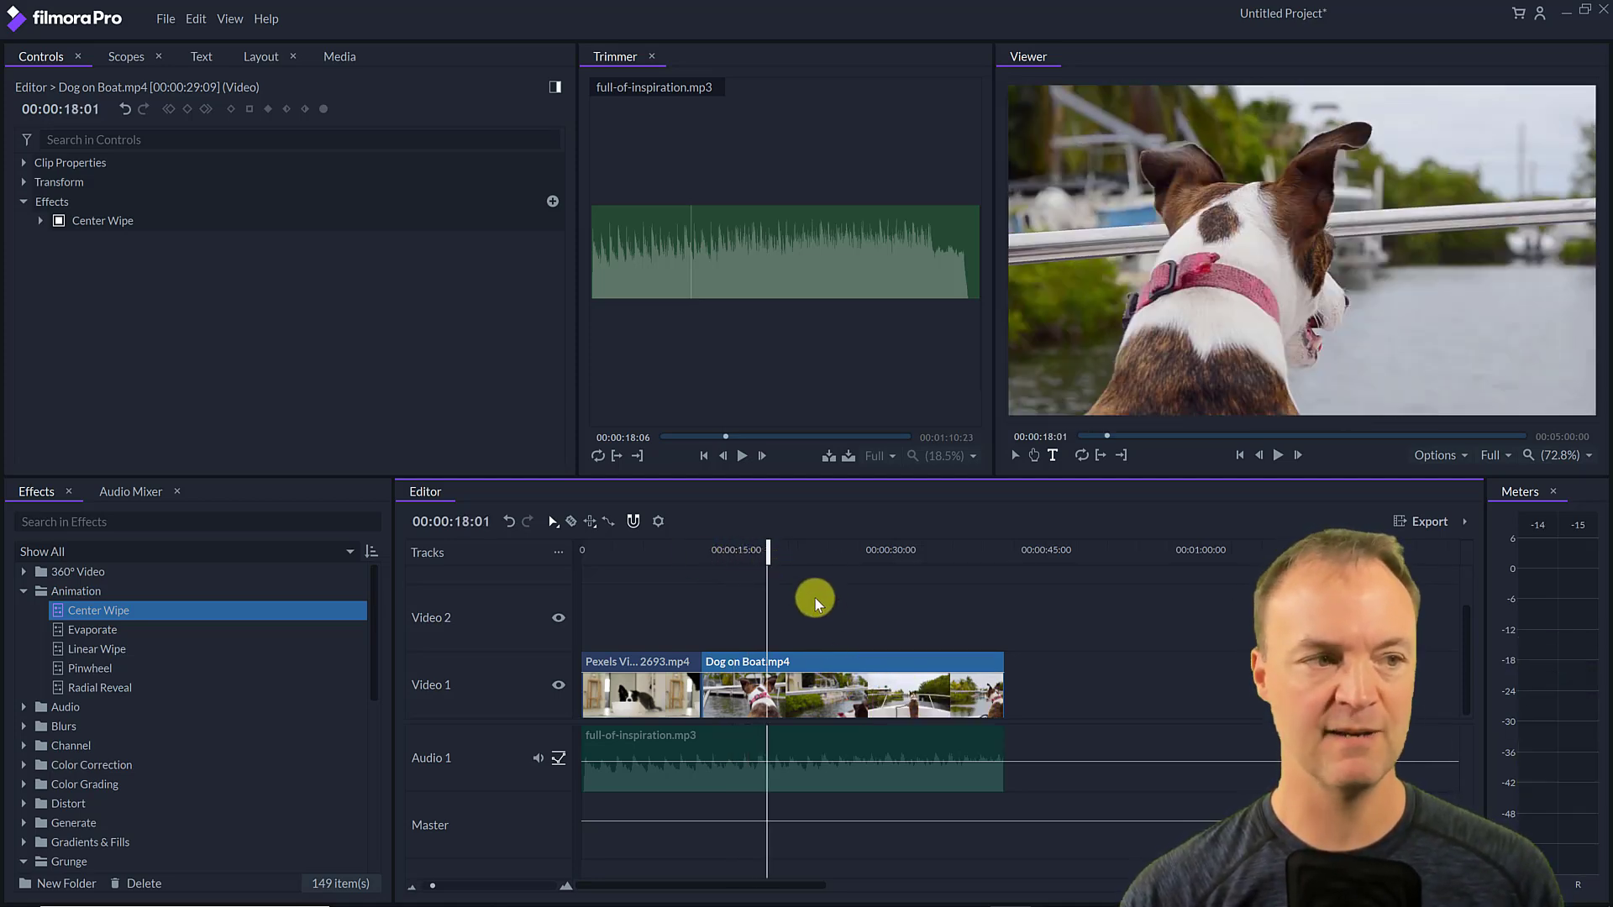
drag(769, 558, 752, 560)
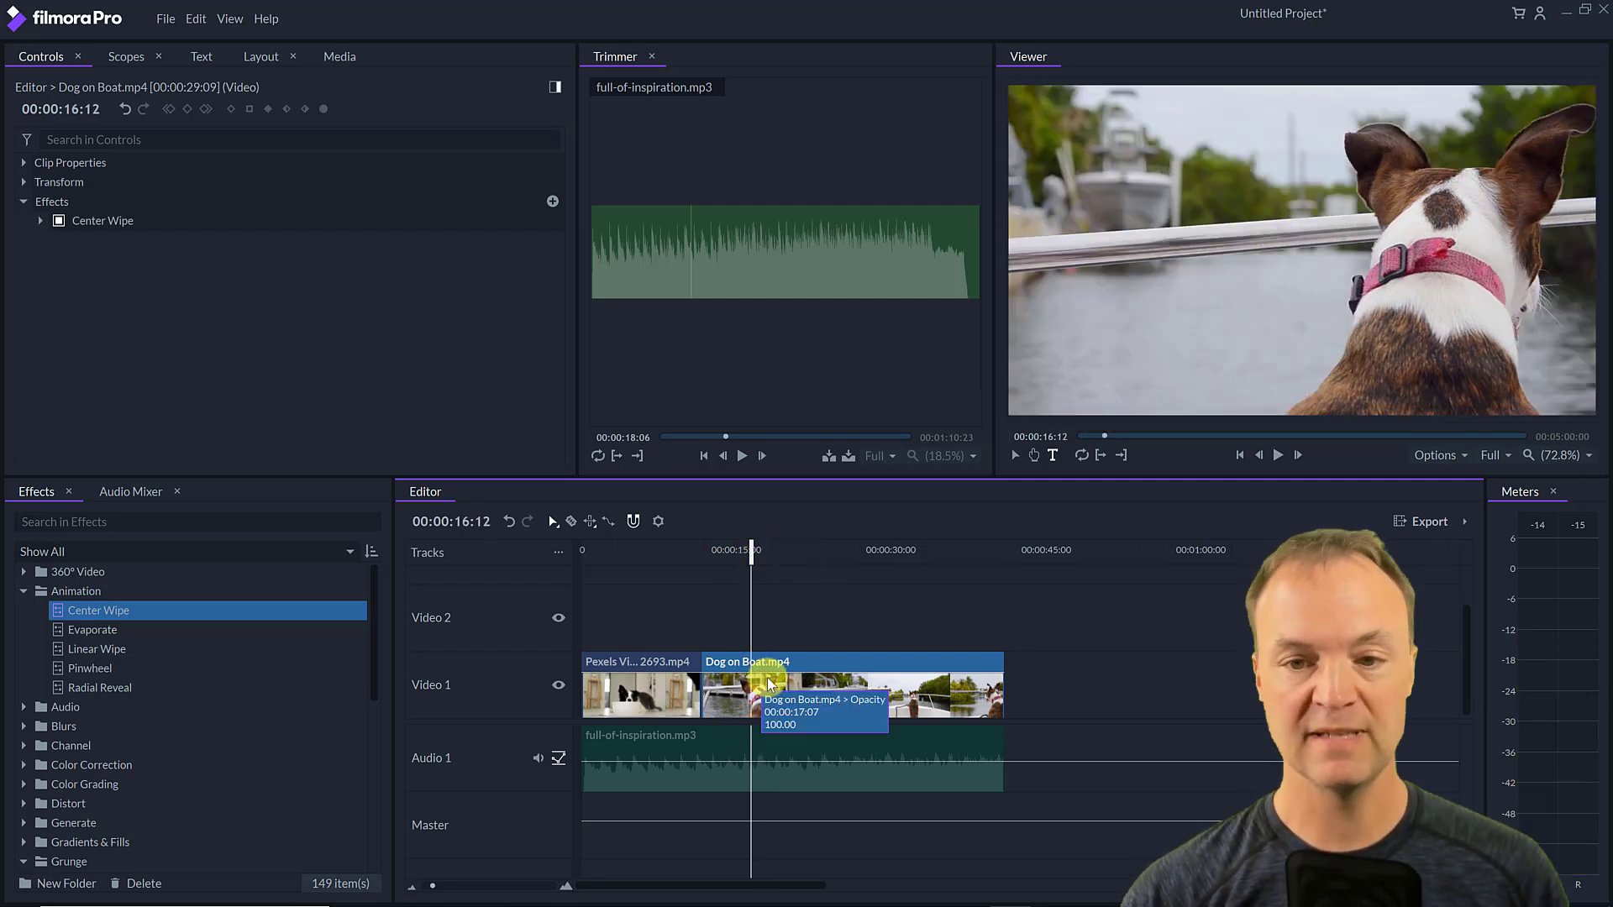
drag(748, 559, 756, 557)
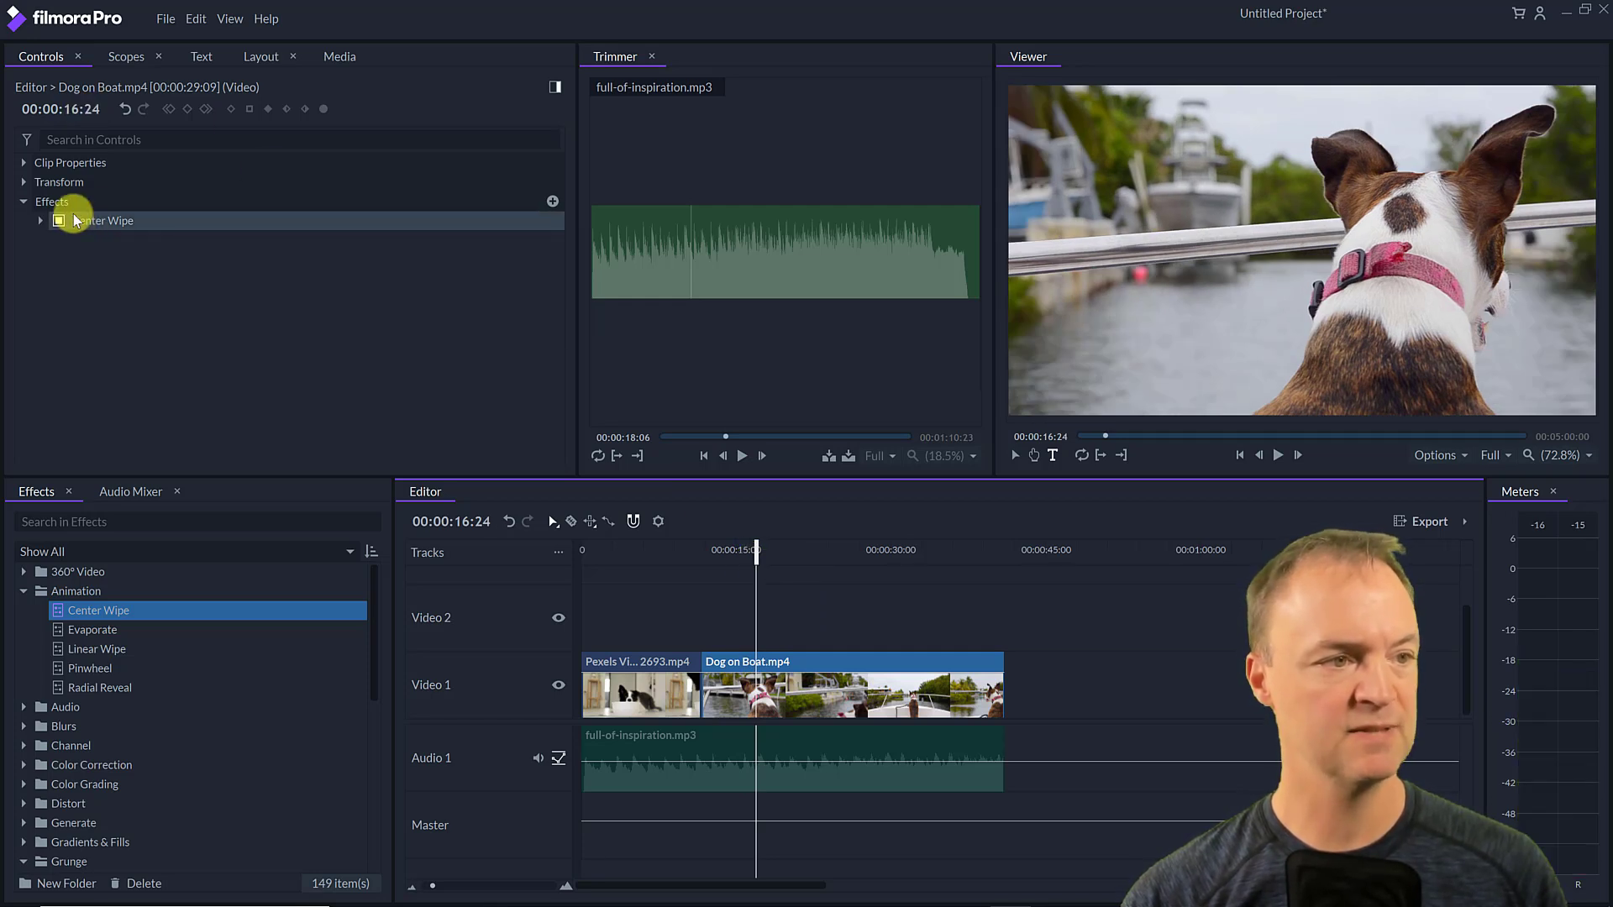
click(23, 182)
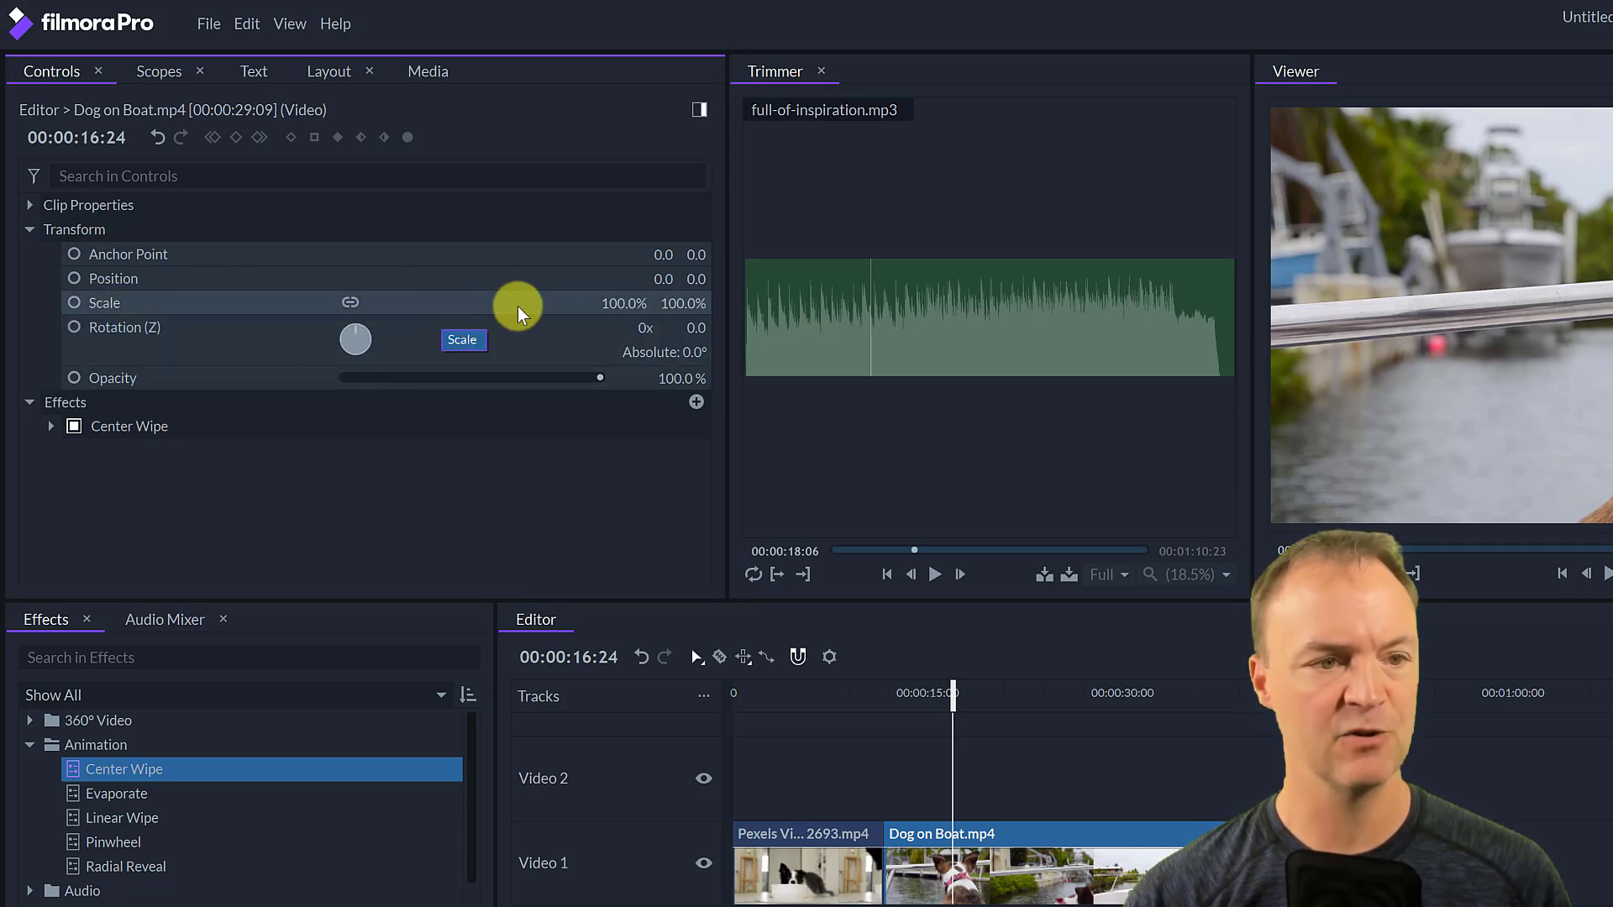
drag(626, 307, 626, 307)
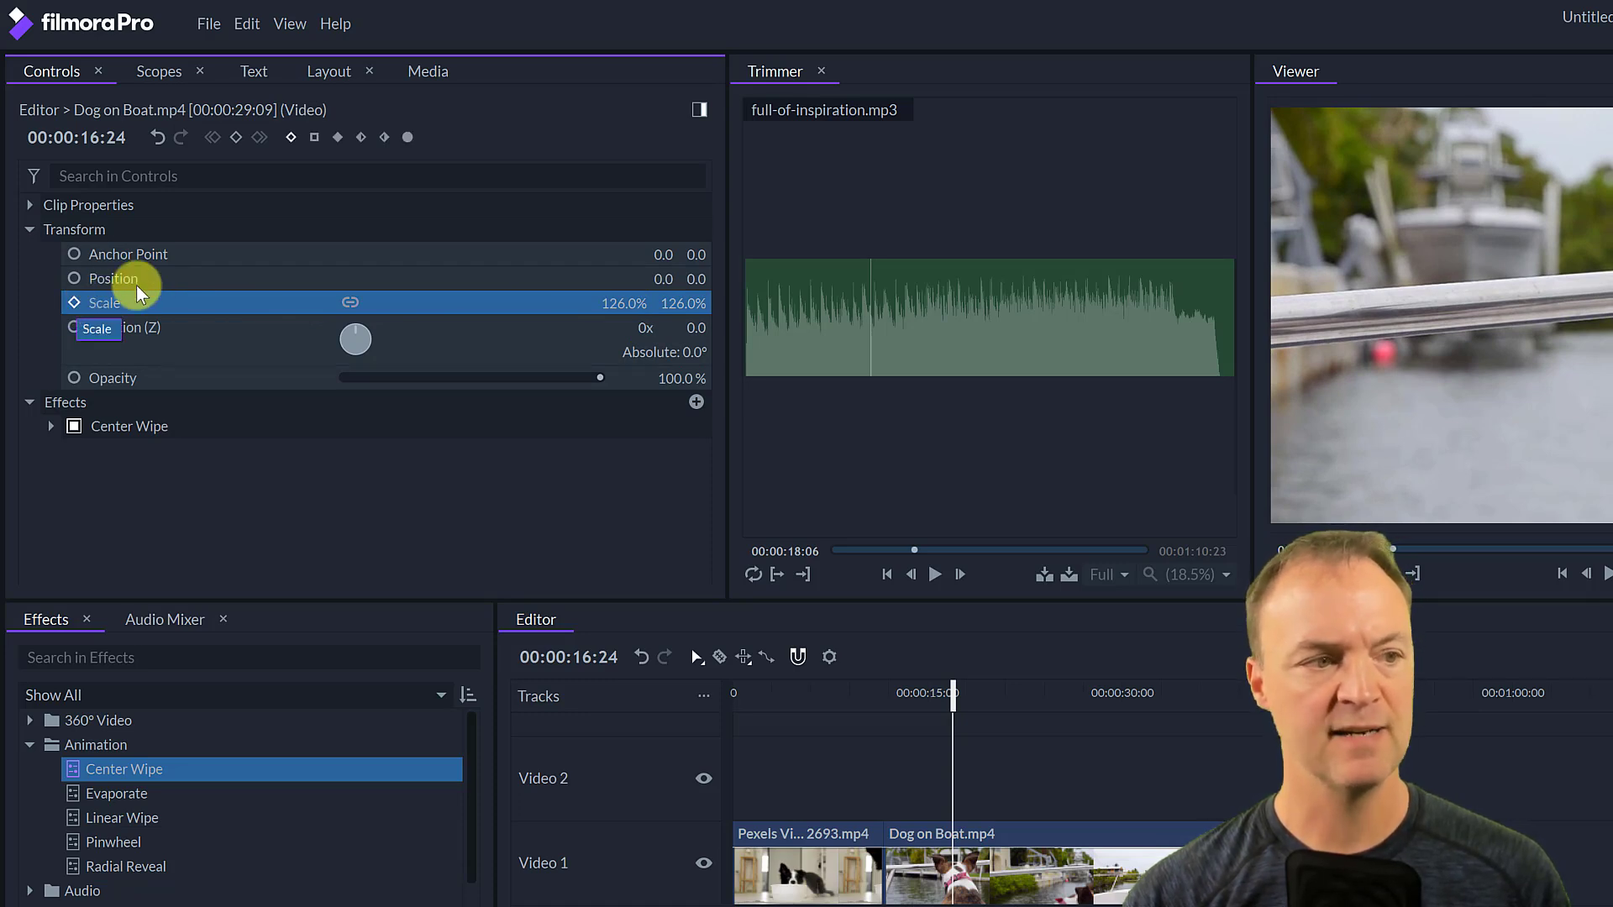
click(700, 110)
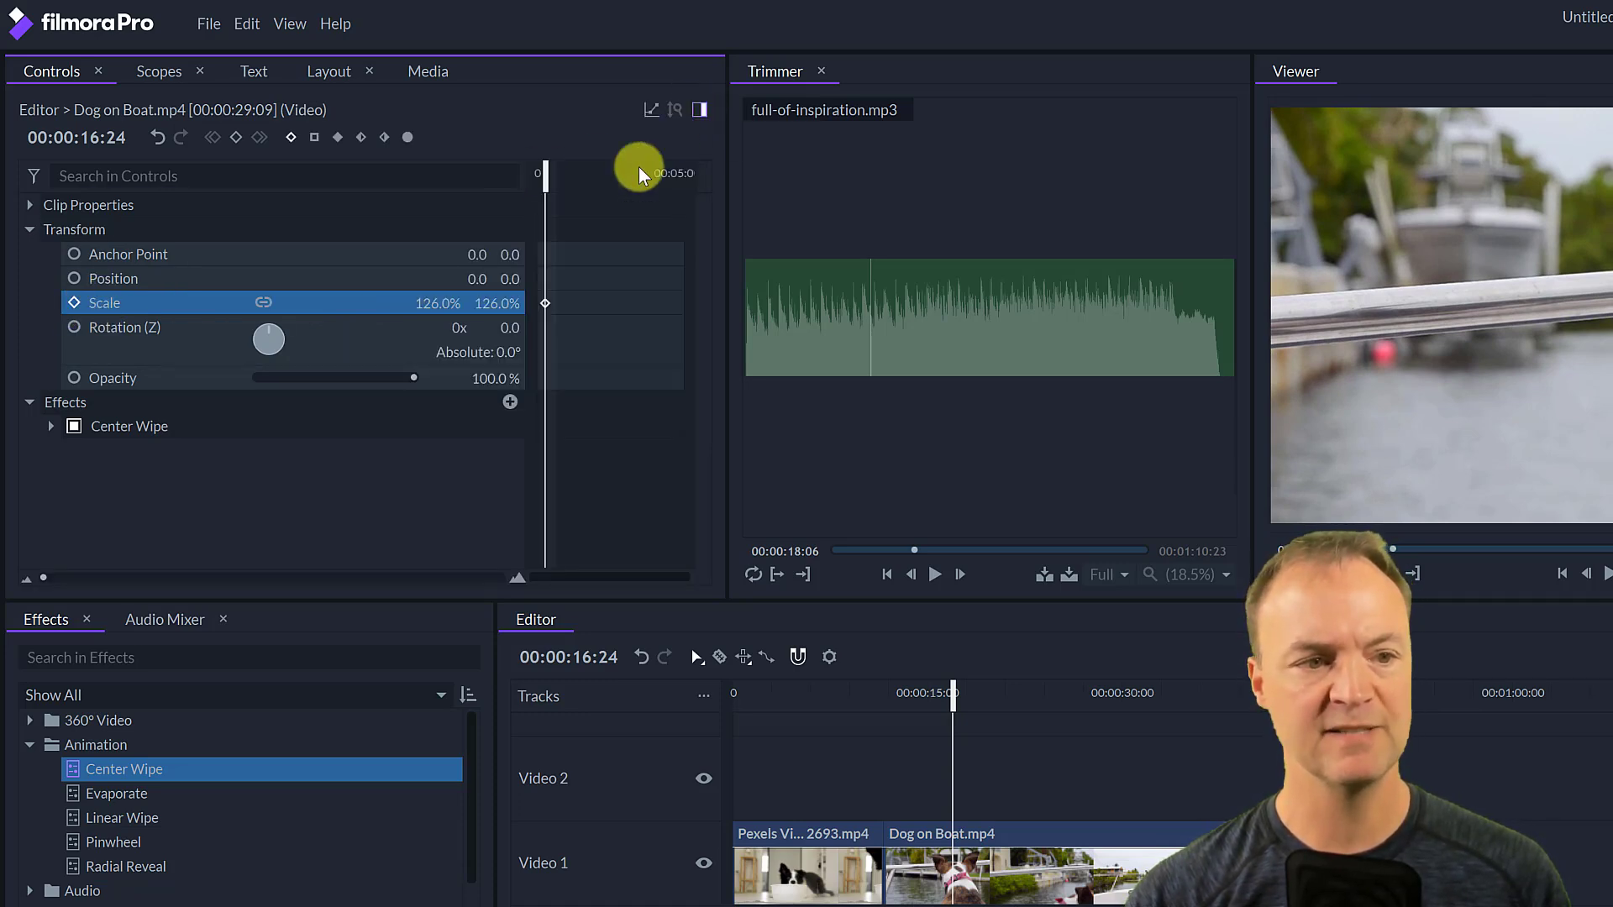
mouse_move(544, 307)
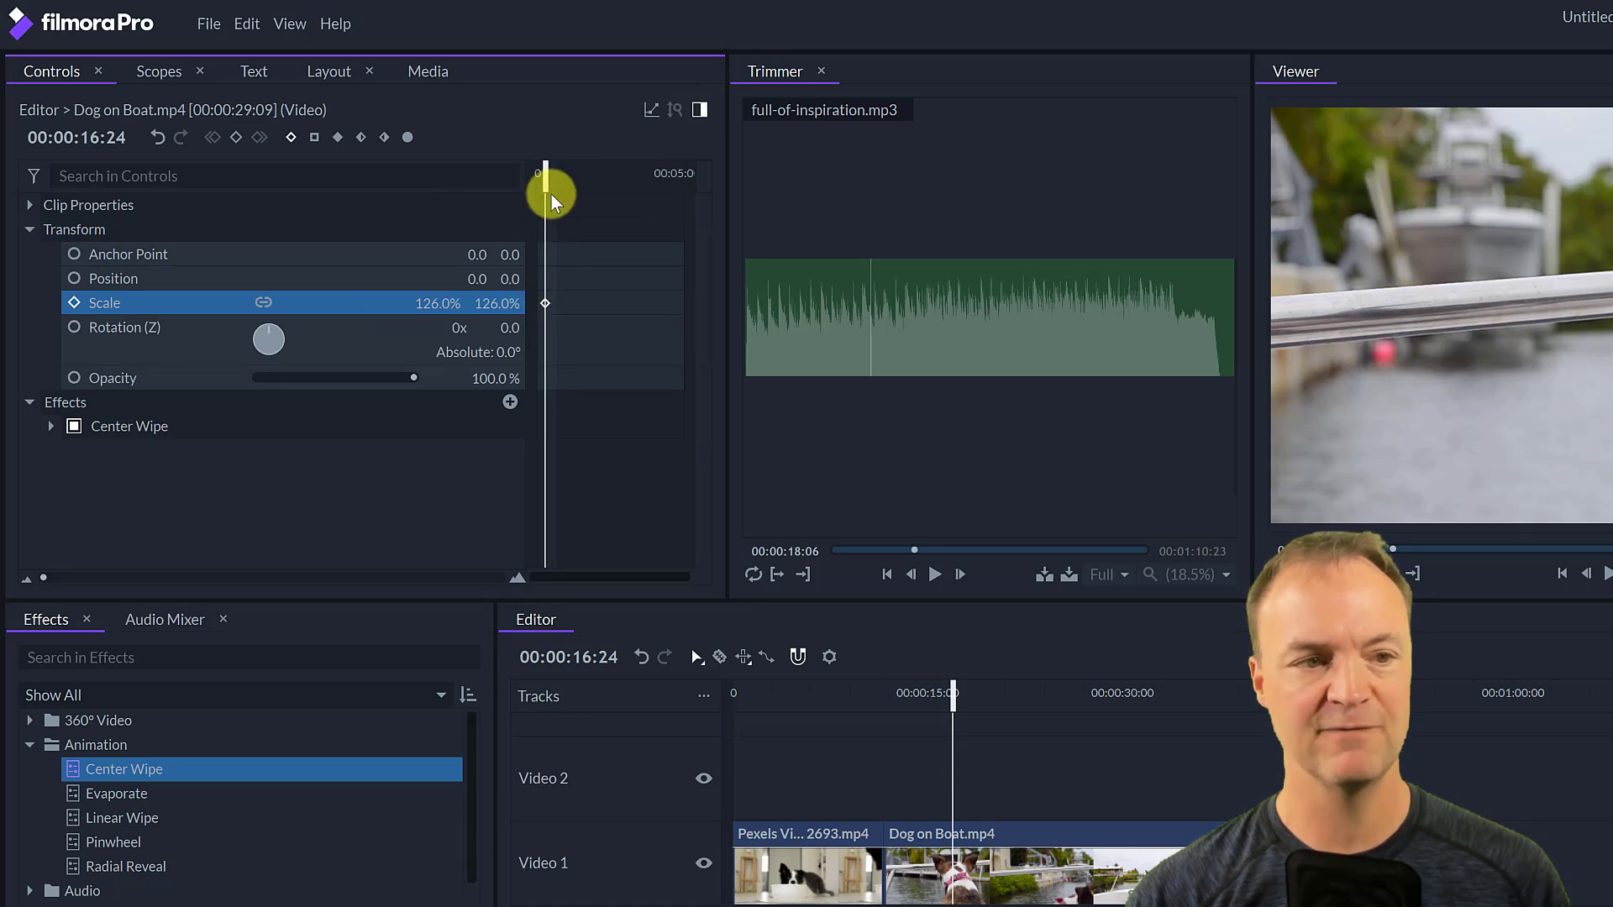
- Keyframe the scale of Dog on Boat.mp4 at 47% at 00:00:11:17 and preview the zoom animation
drag(946, 698, 893, 708)
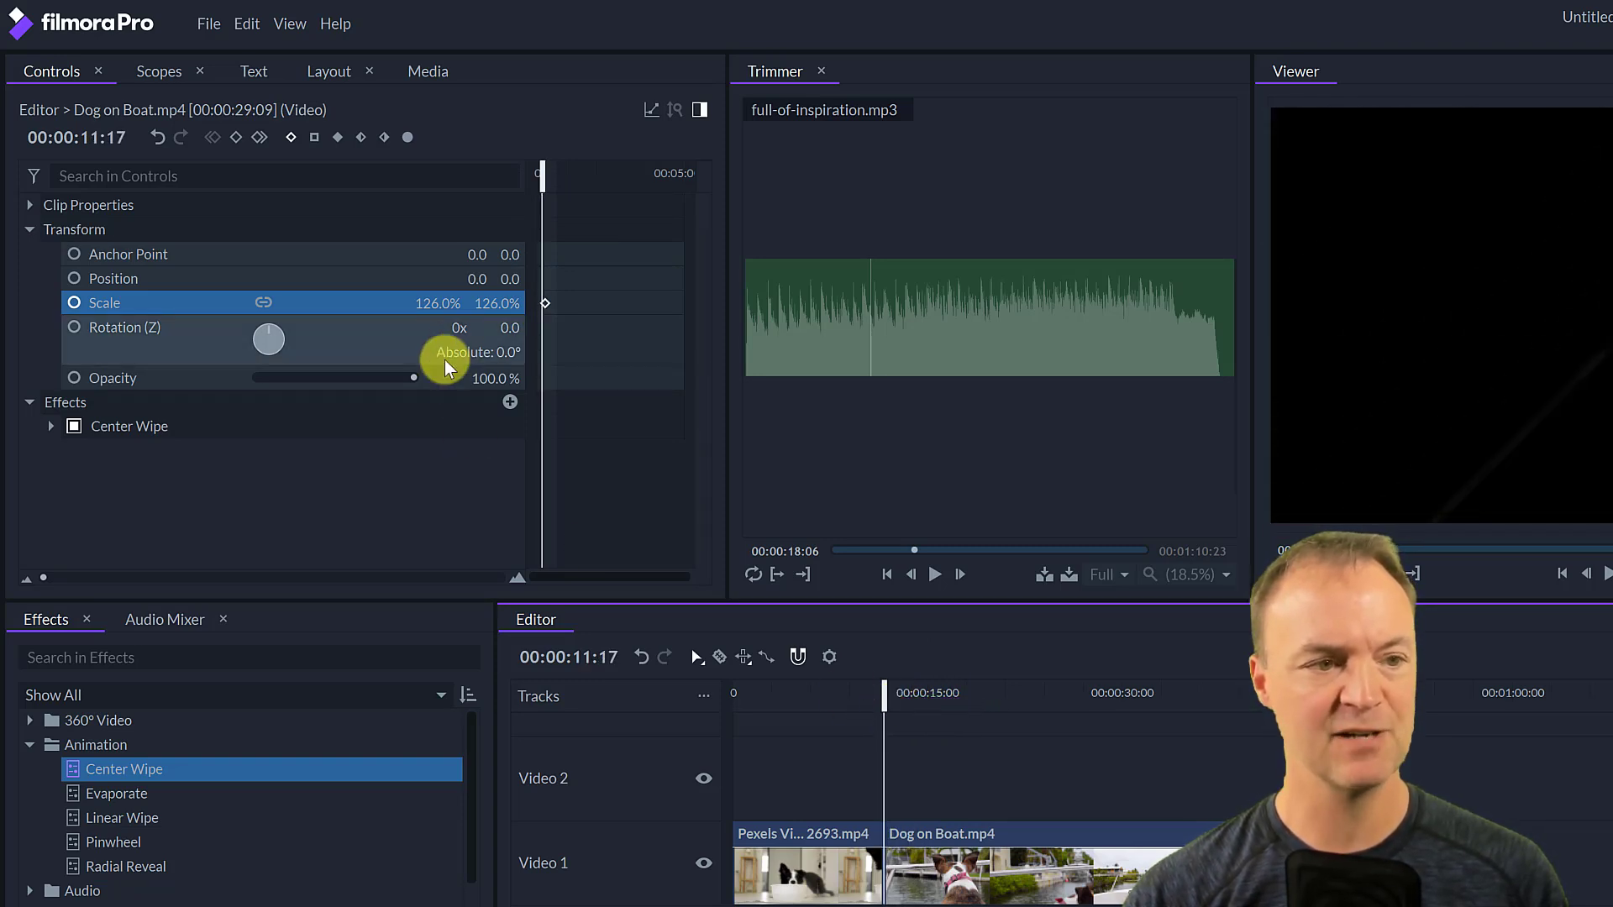
drag(432, 309, 473, 315)
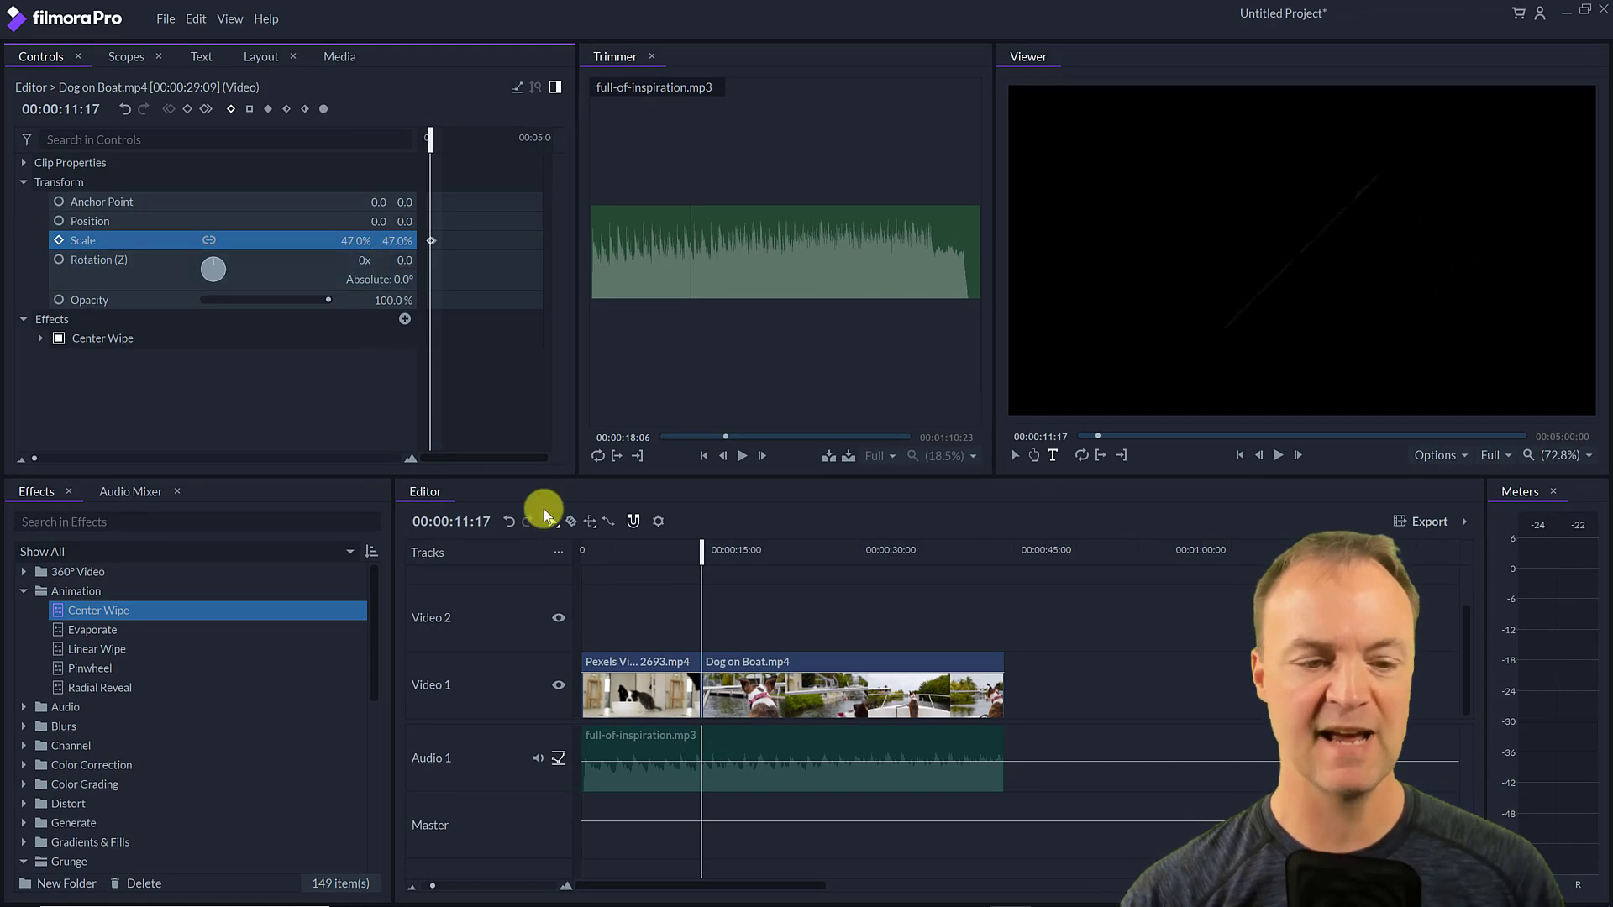
click(1274, 457)
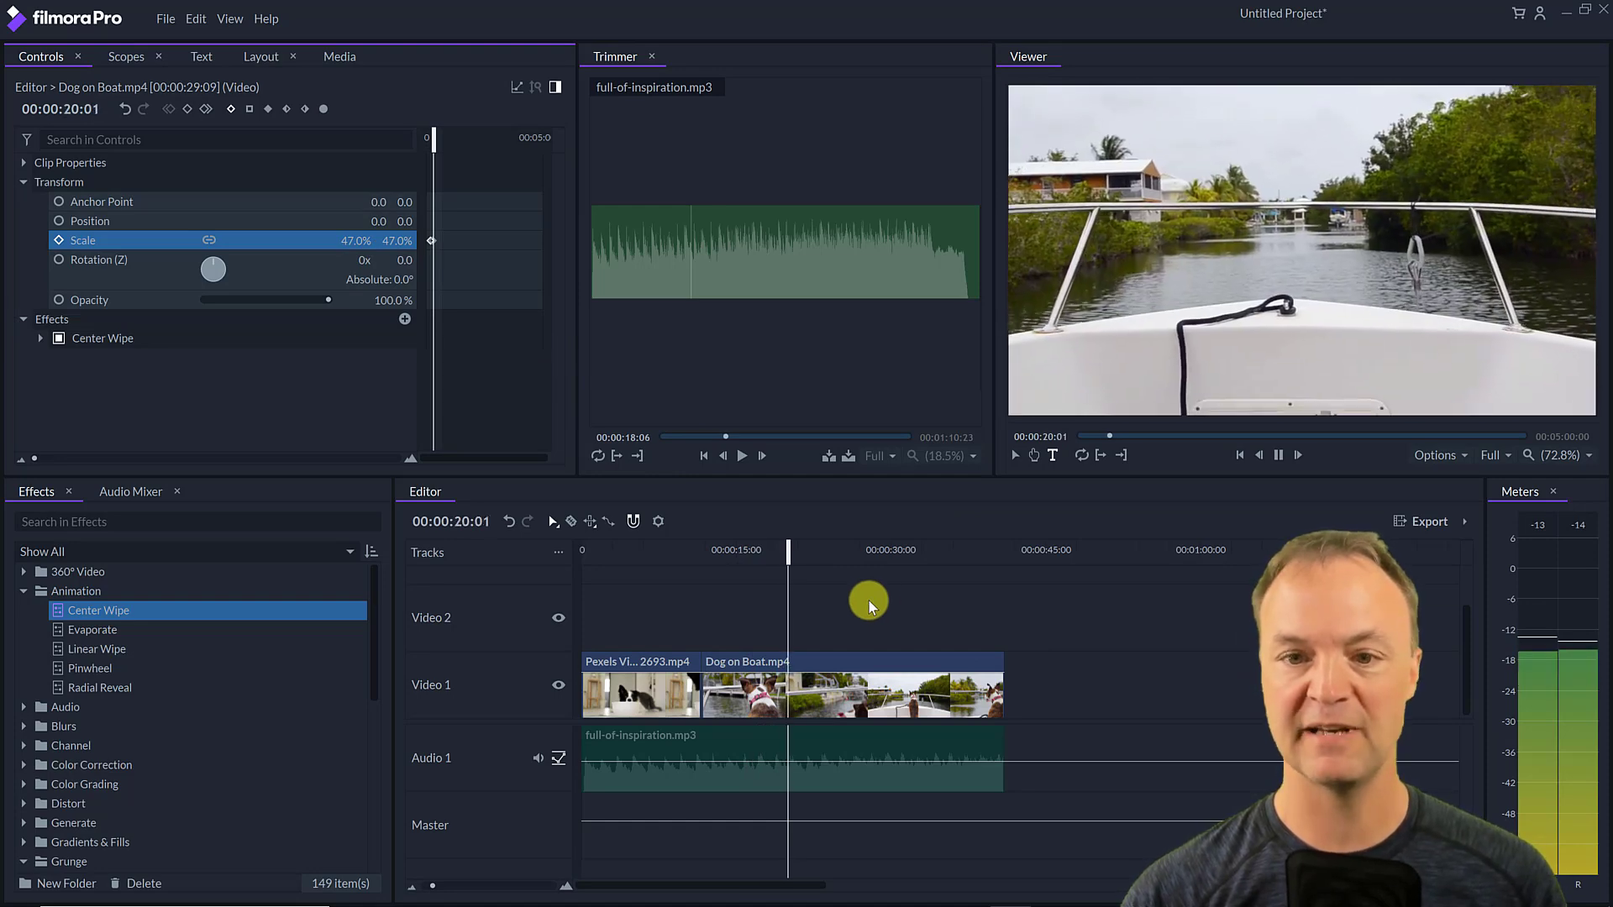
click(1278, 454)
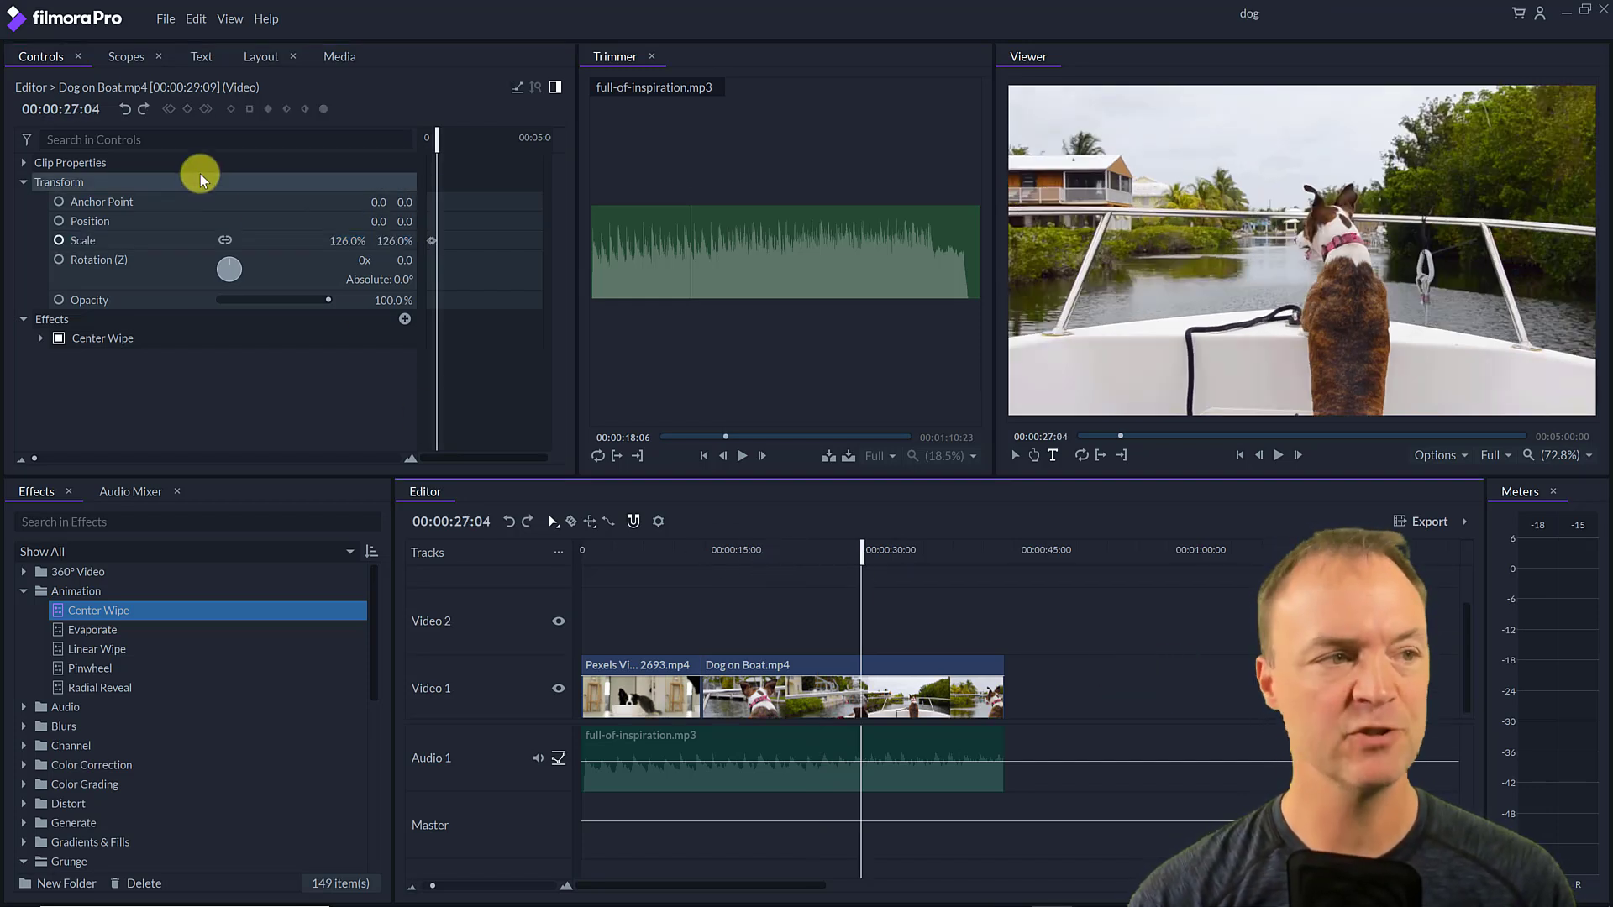
- Look over the project's save commands and the resolution and frame rate templates in Project Settings, making no changes
click(164, 21)
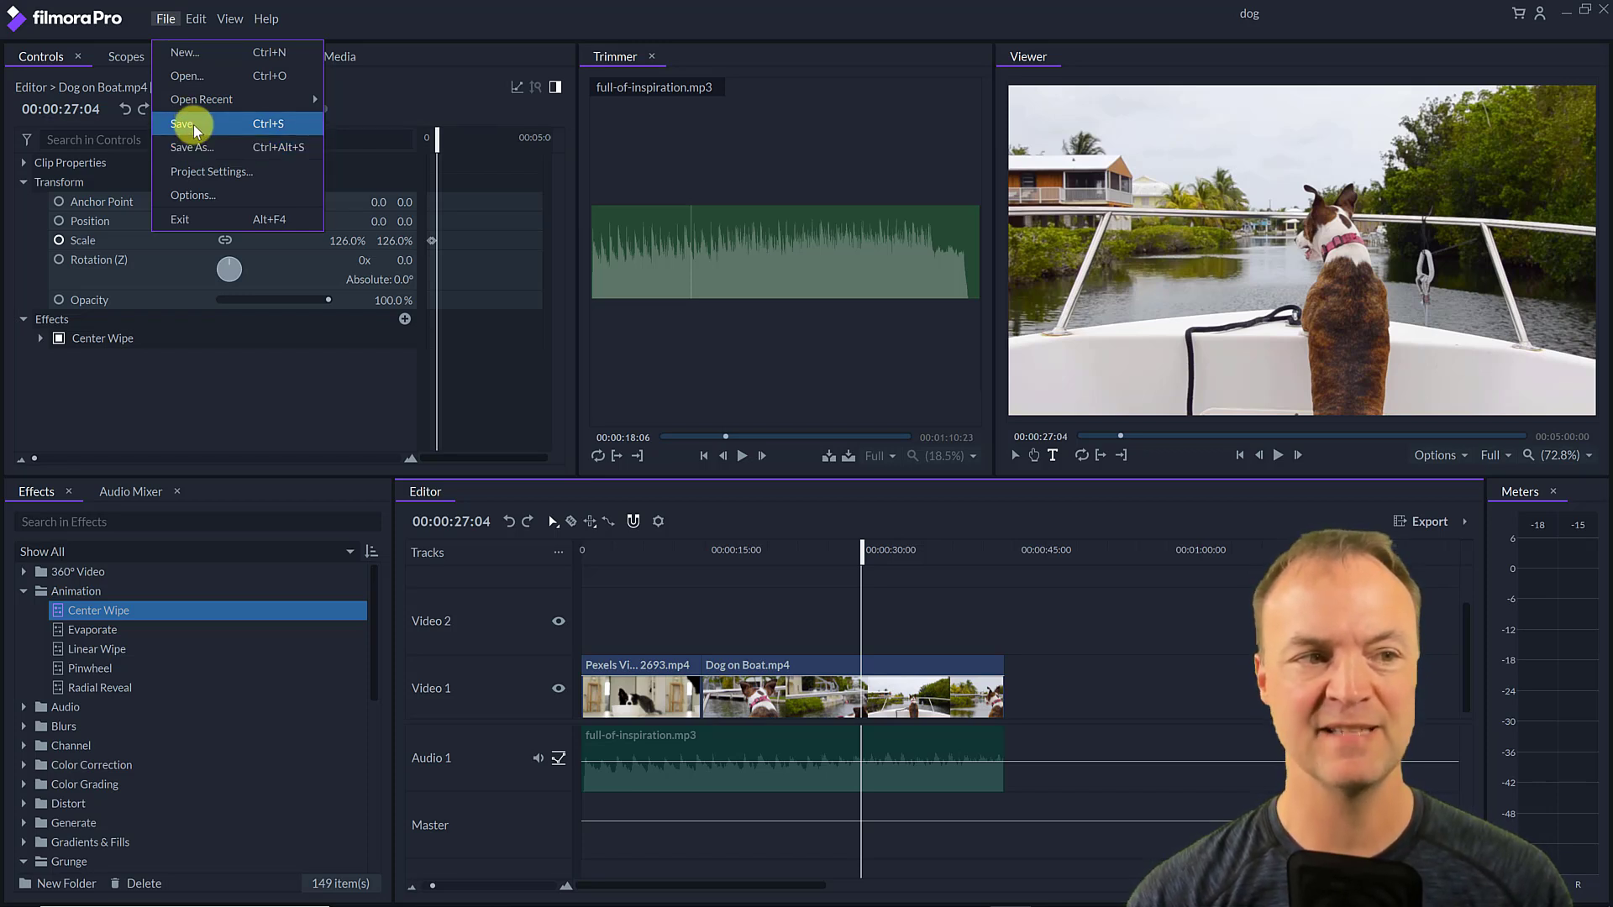
click(726, 521)
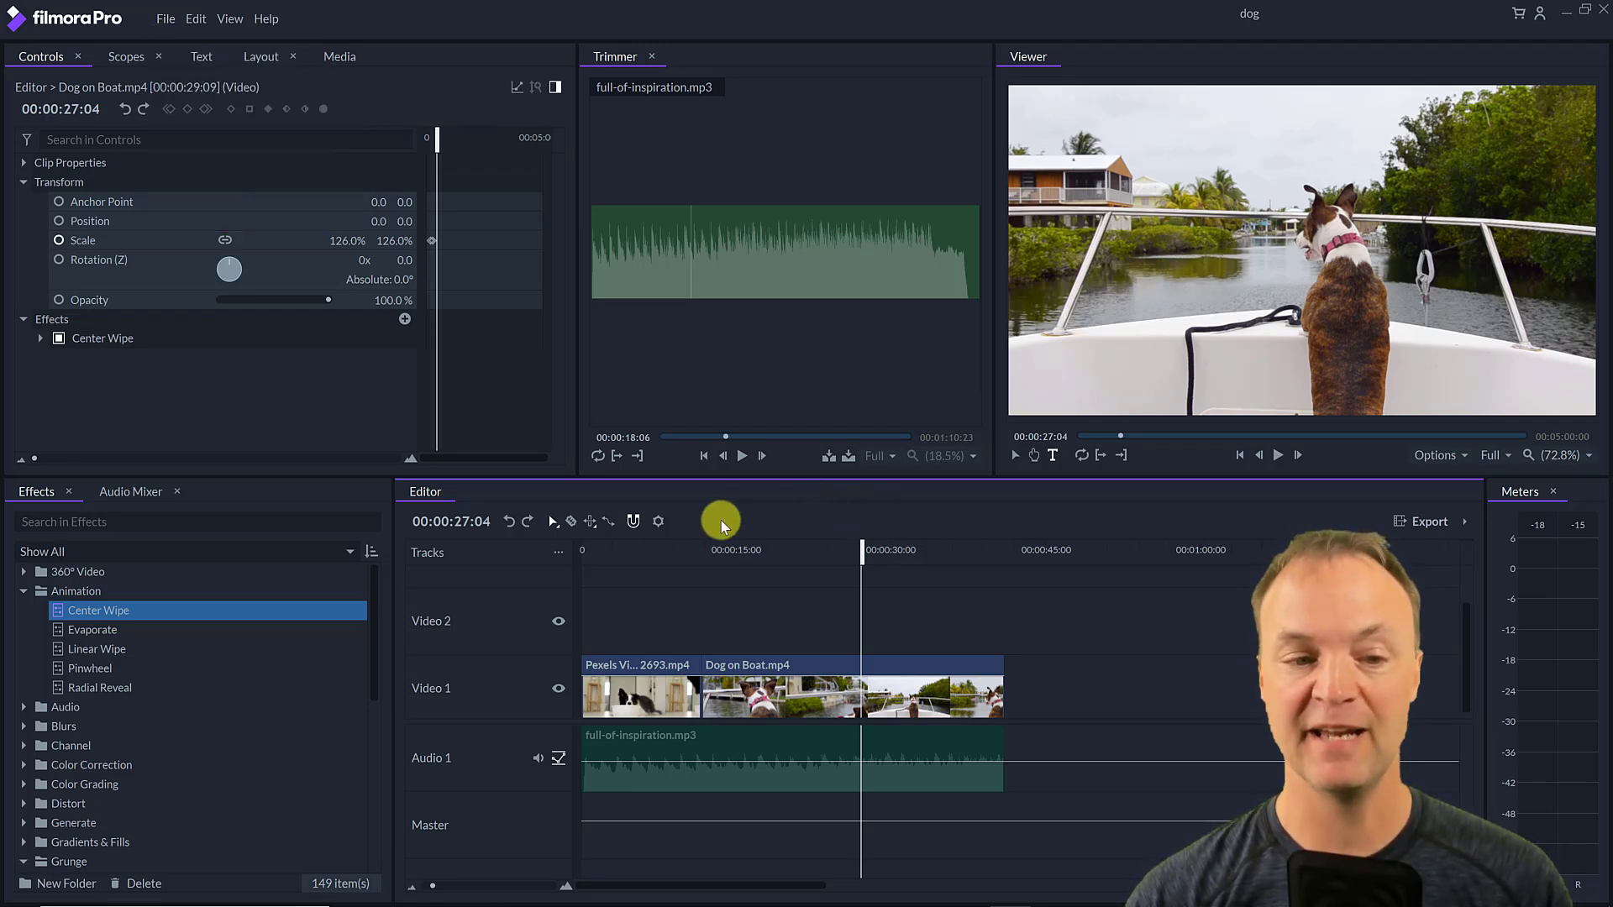
click(659, 523)
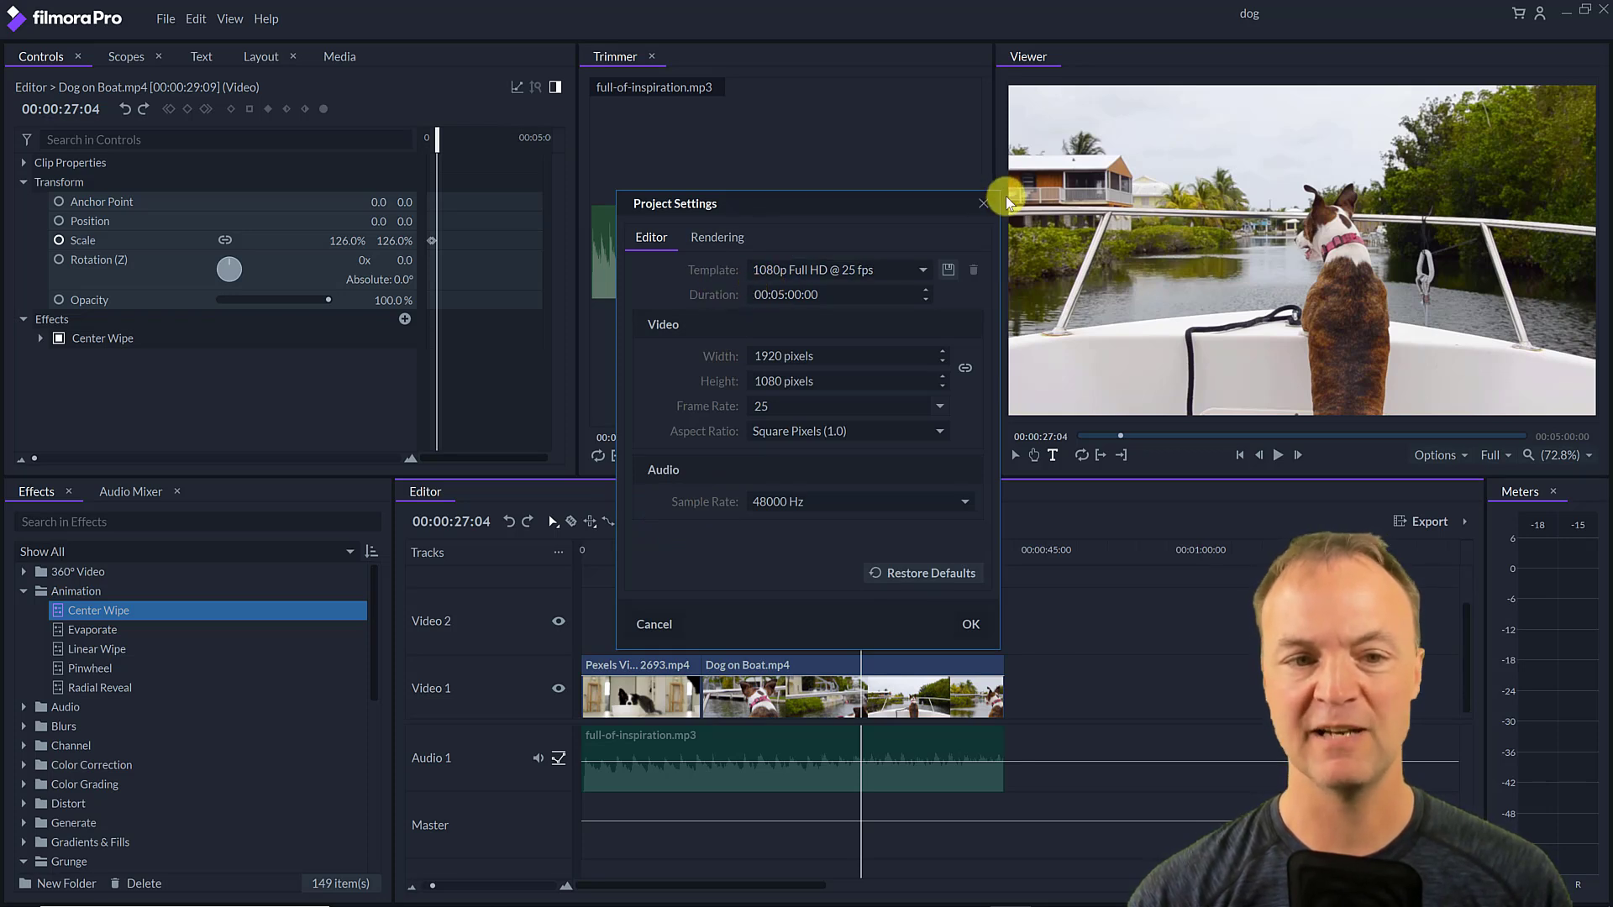
click(925, 269)
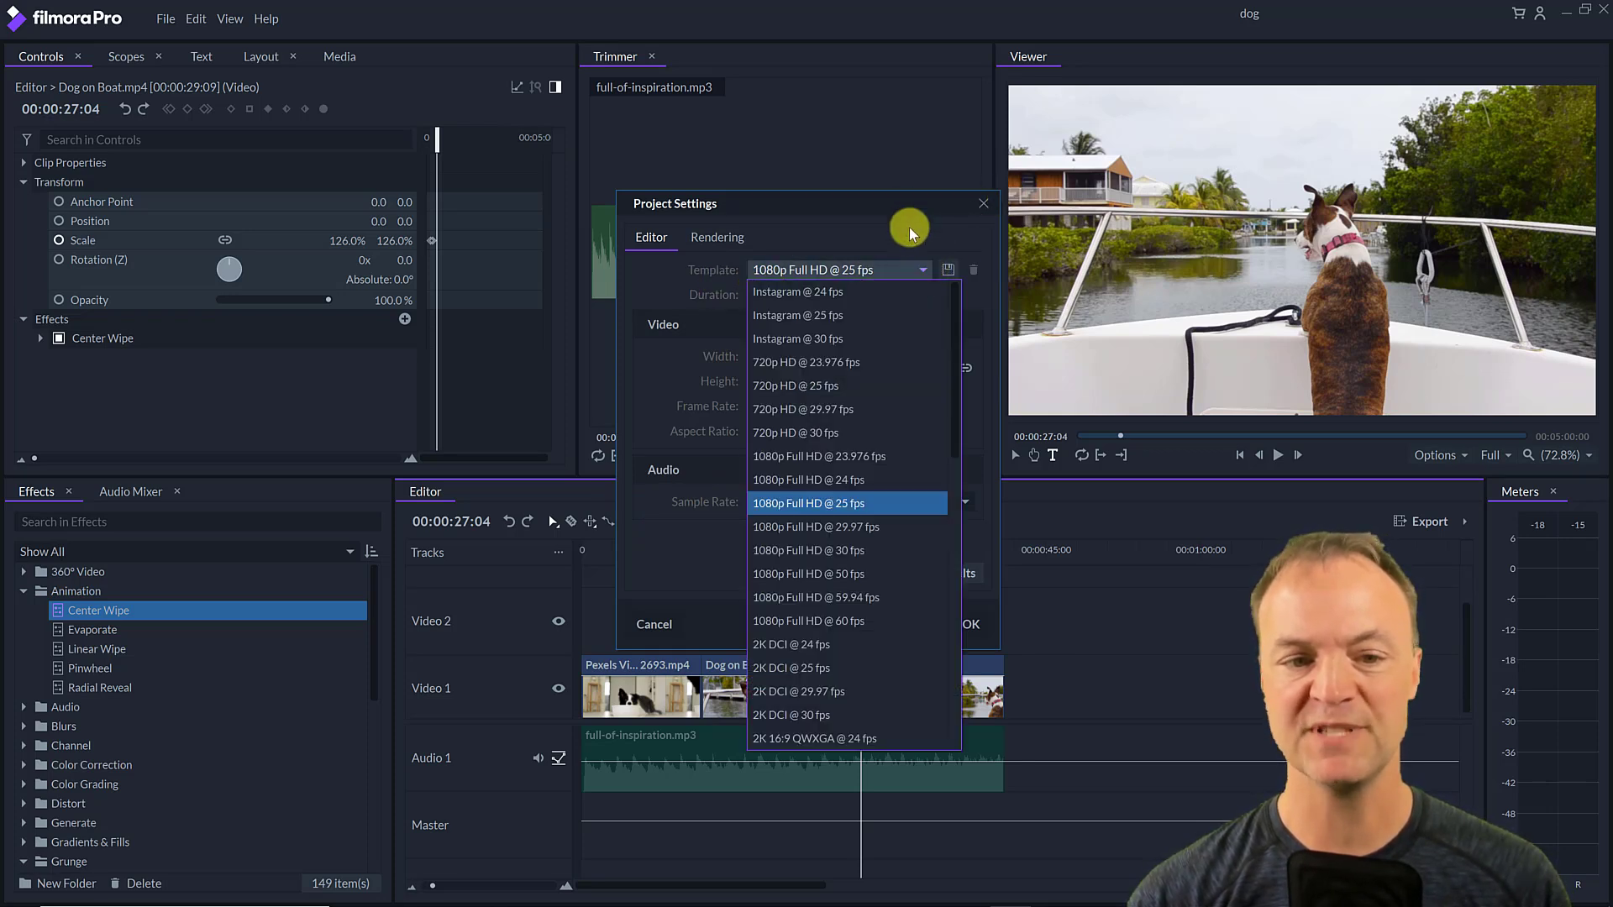
click(910, 229)
click(985, 202)
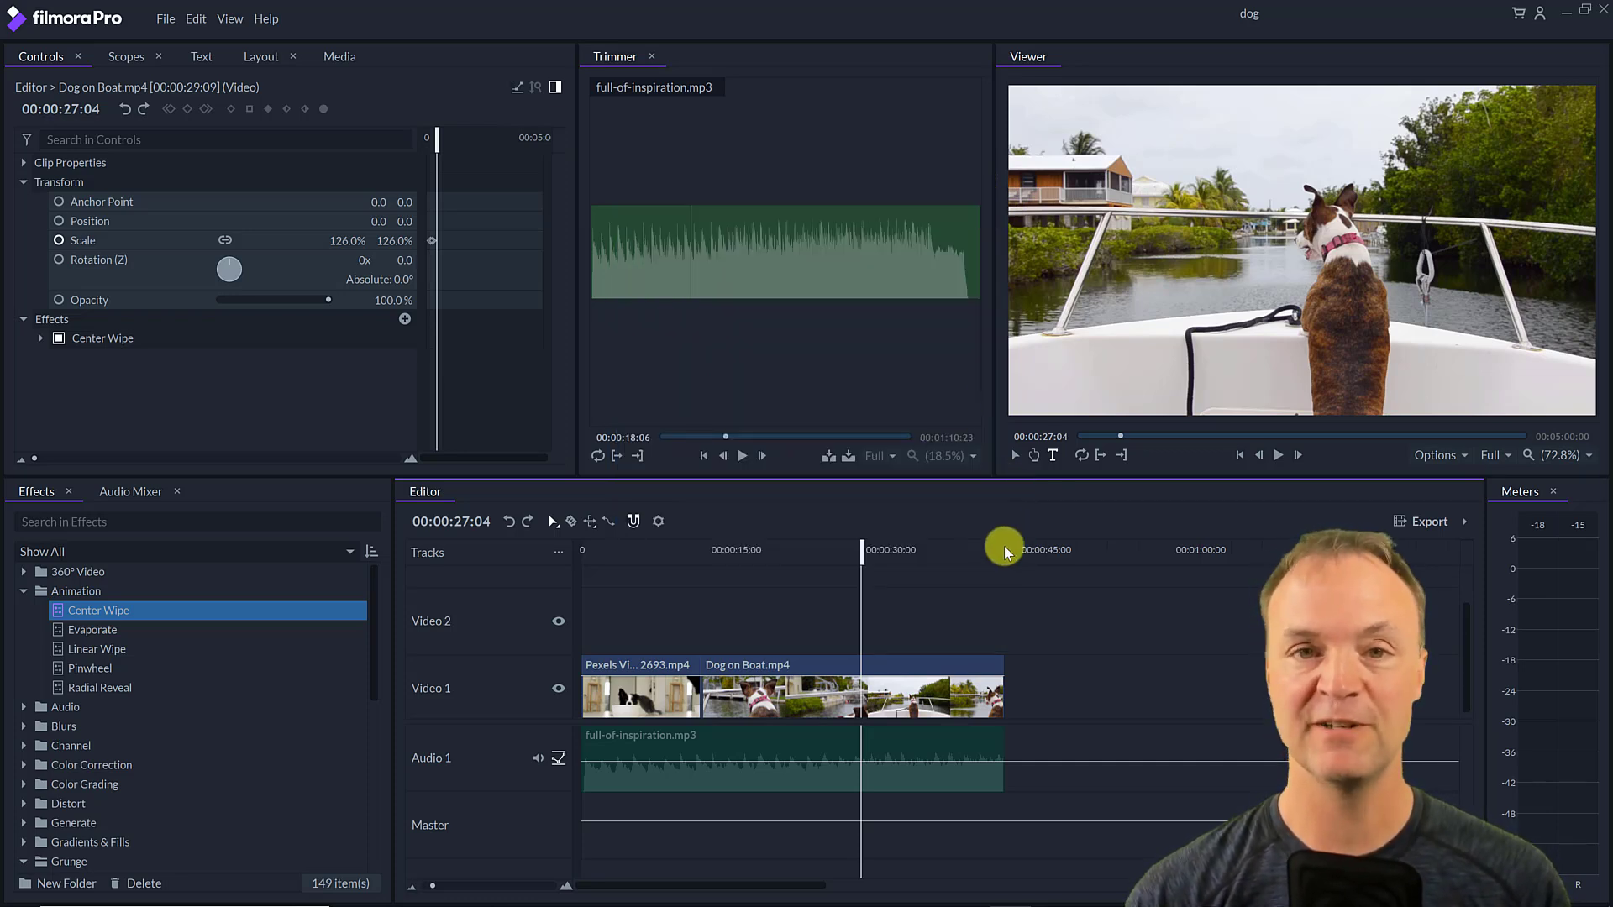
- Set the timeline's in point at 00:00:13:10 and move the playhead to 00:00:29:21
drag(871, 556, 747, 552)
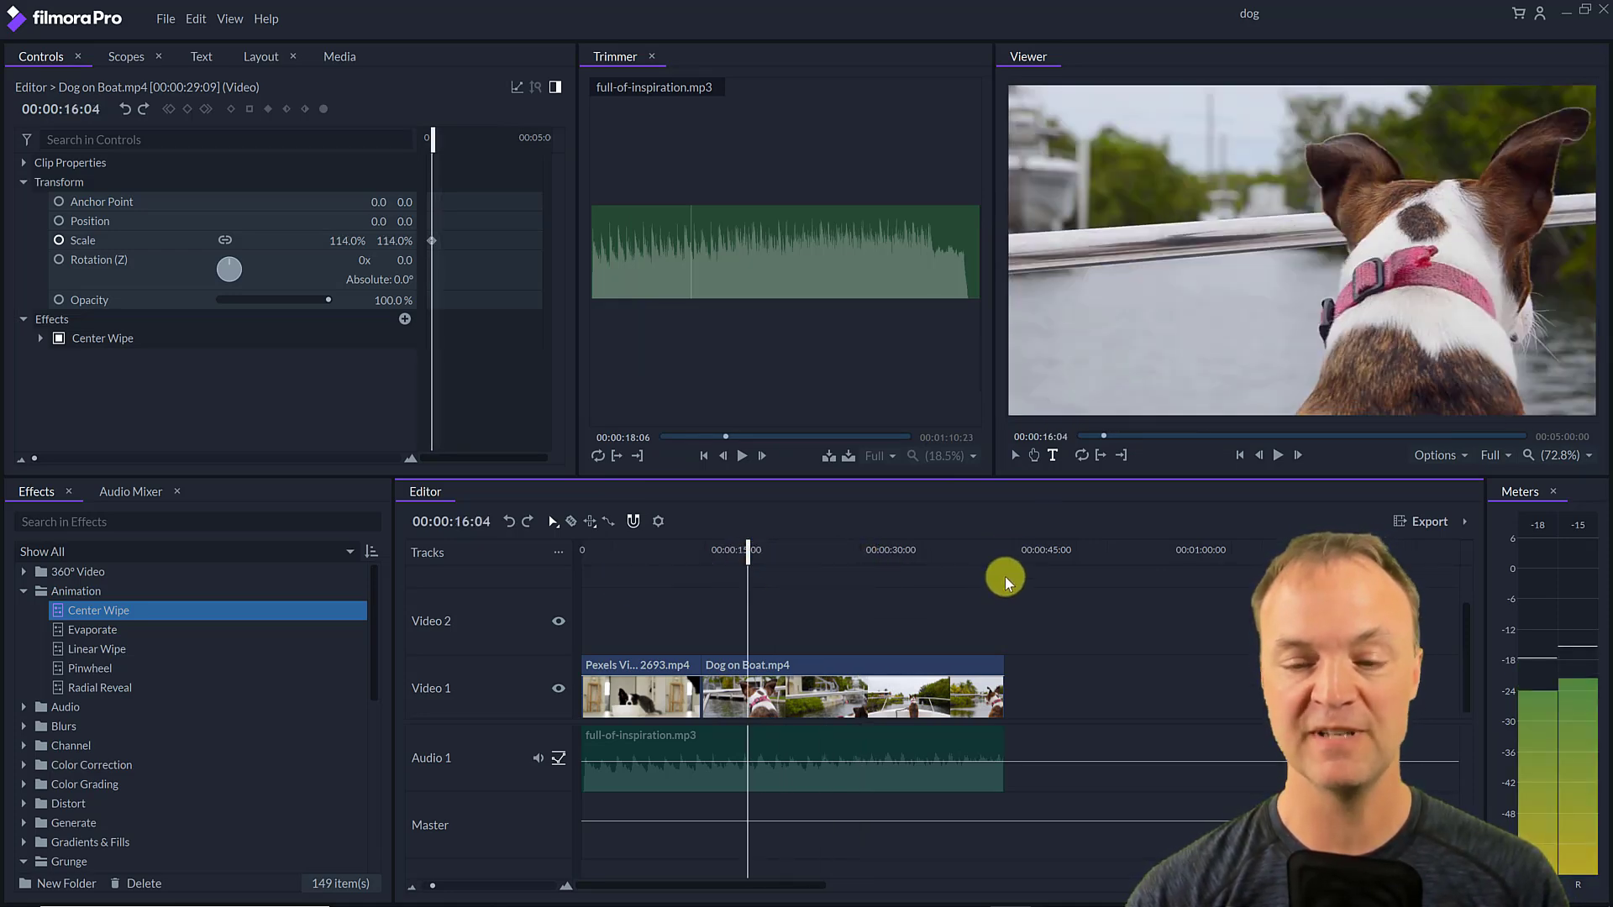
click(1465, 522)
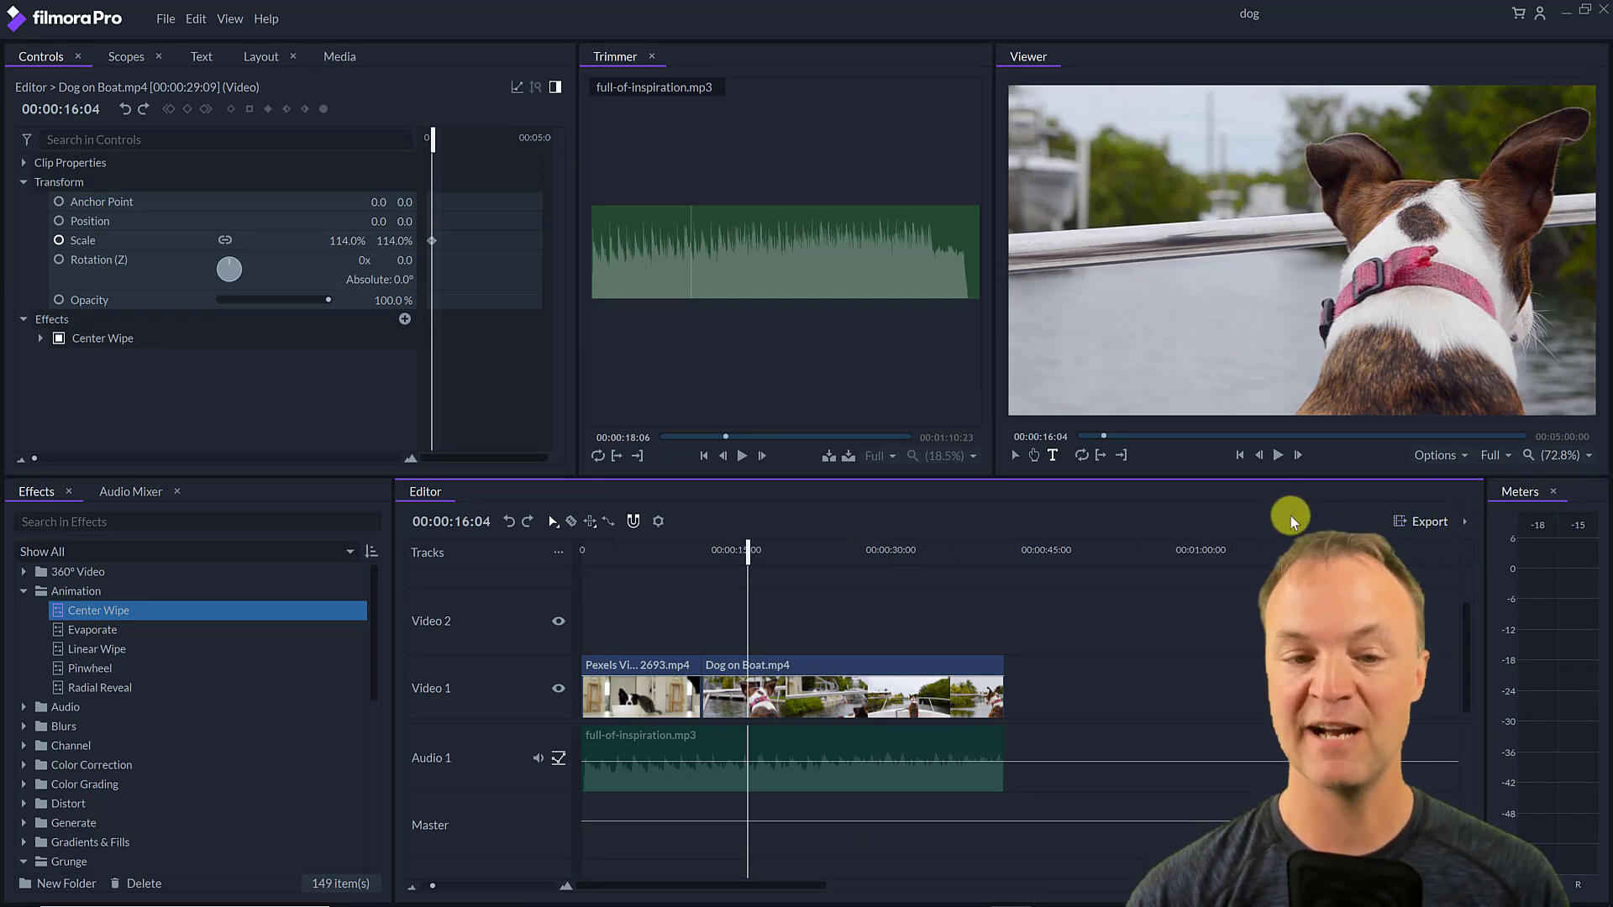
mouse_move(729, 551)
mouse_down()
mouse_move(699, 551)
mouse_move(715, 552)
mouse_up()
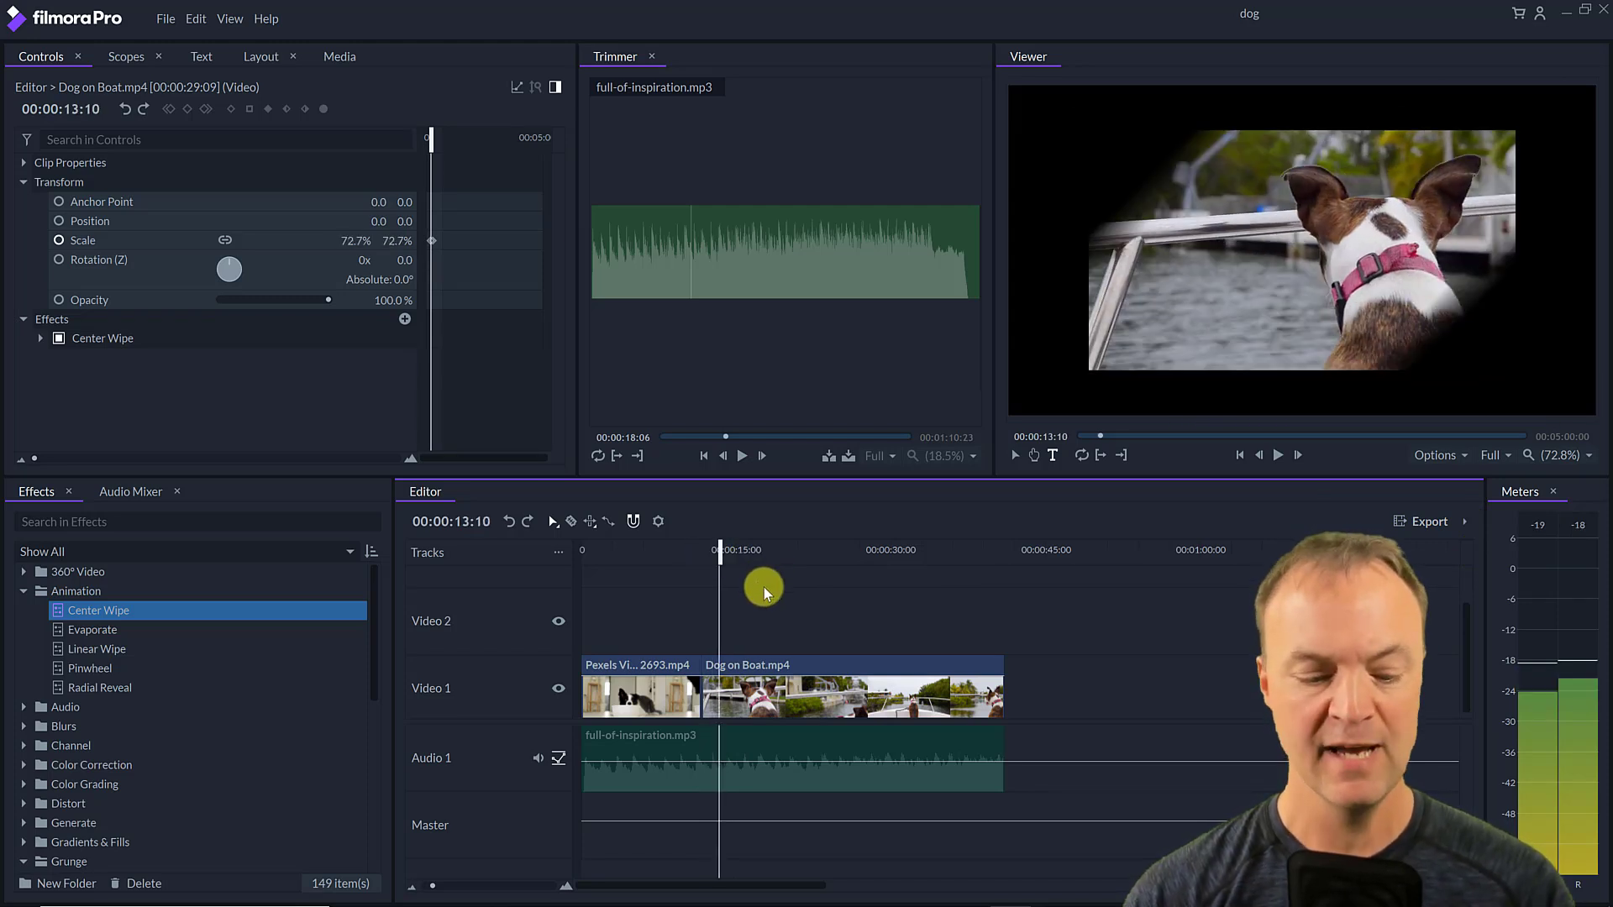
click(764, 590)
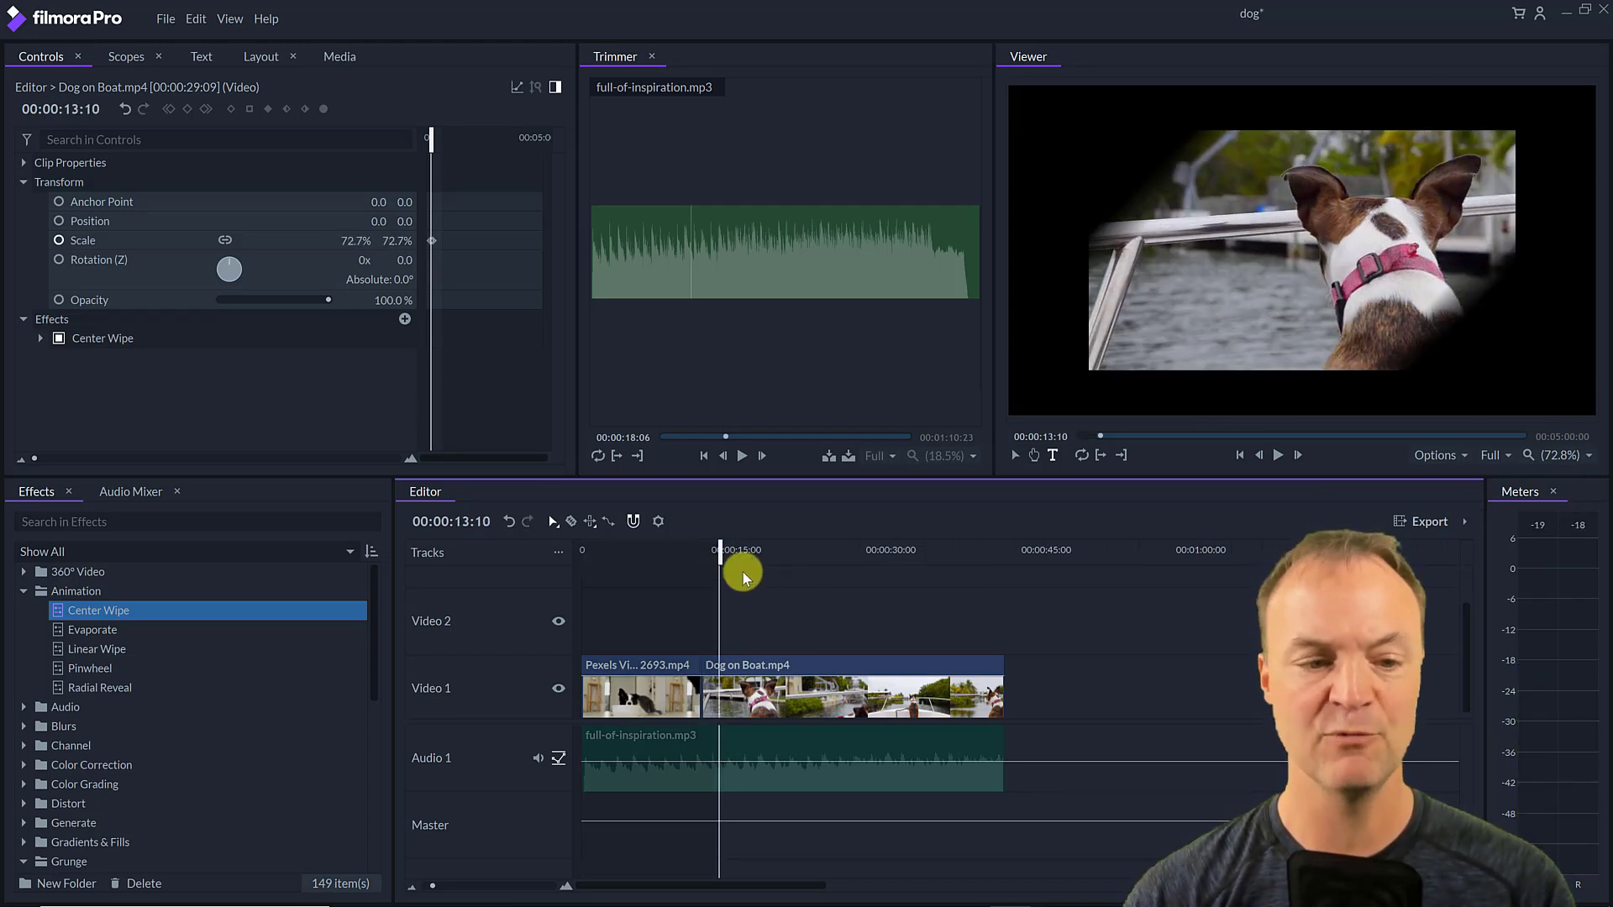
drag(715, 557, 891, 580)
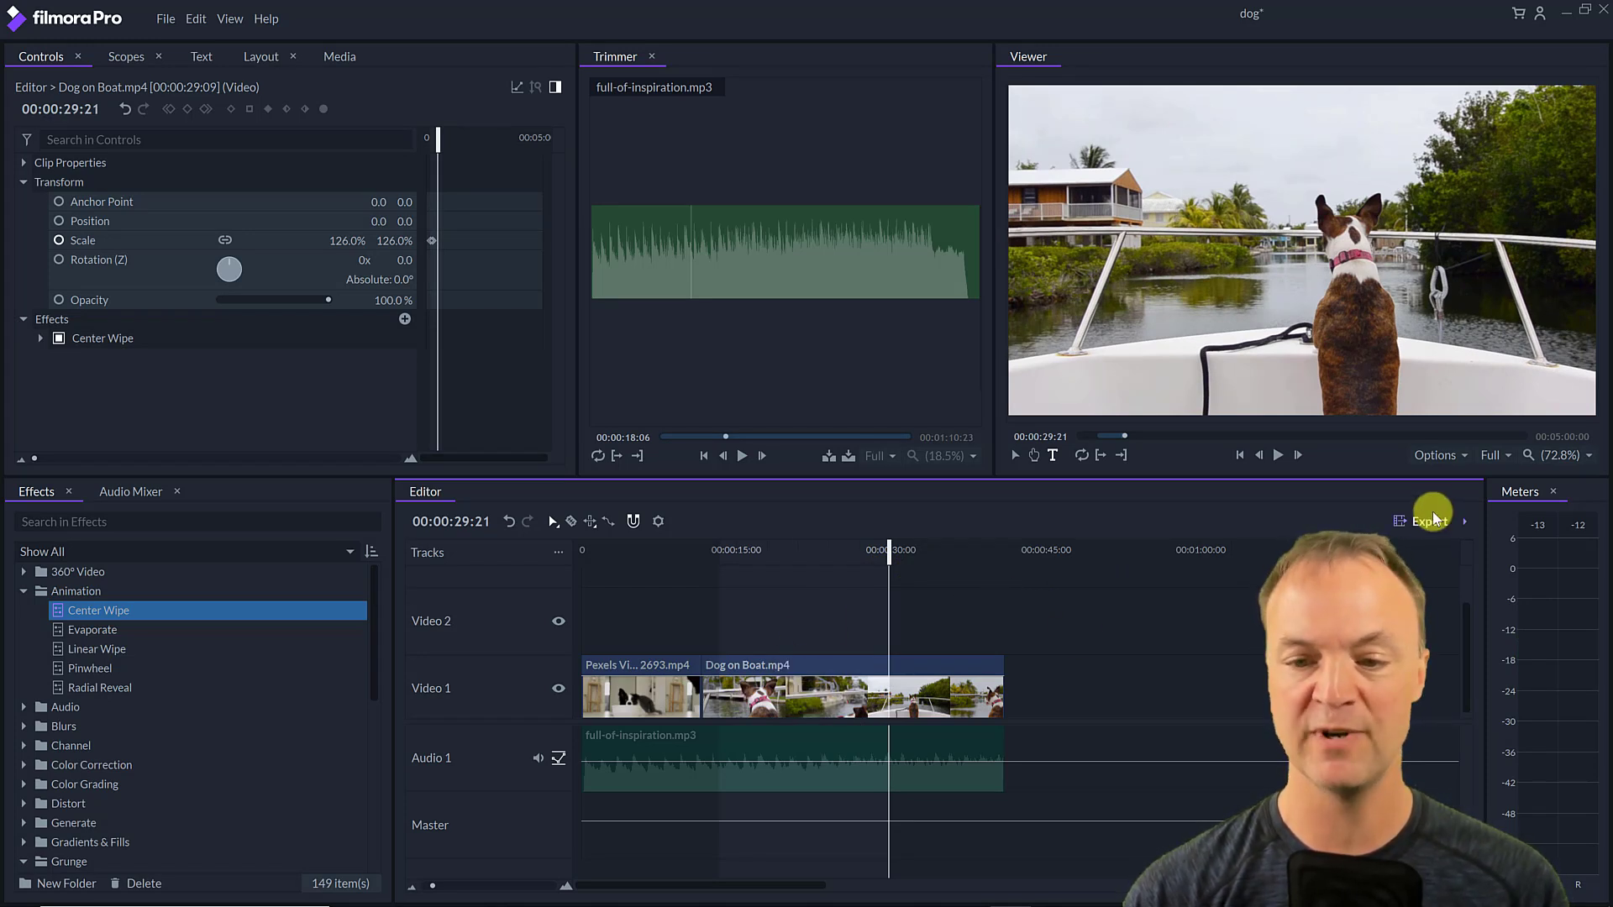
- Add the timeline's contents, rather than the in-out area, to the export queue and switch to the export screen
click(1464, 526)
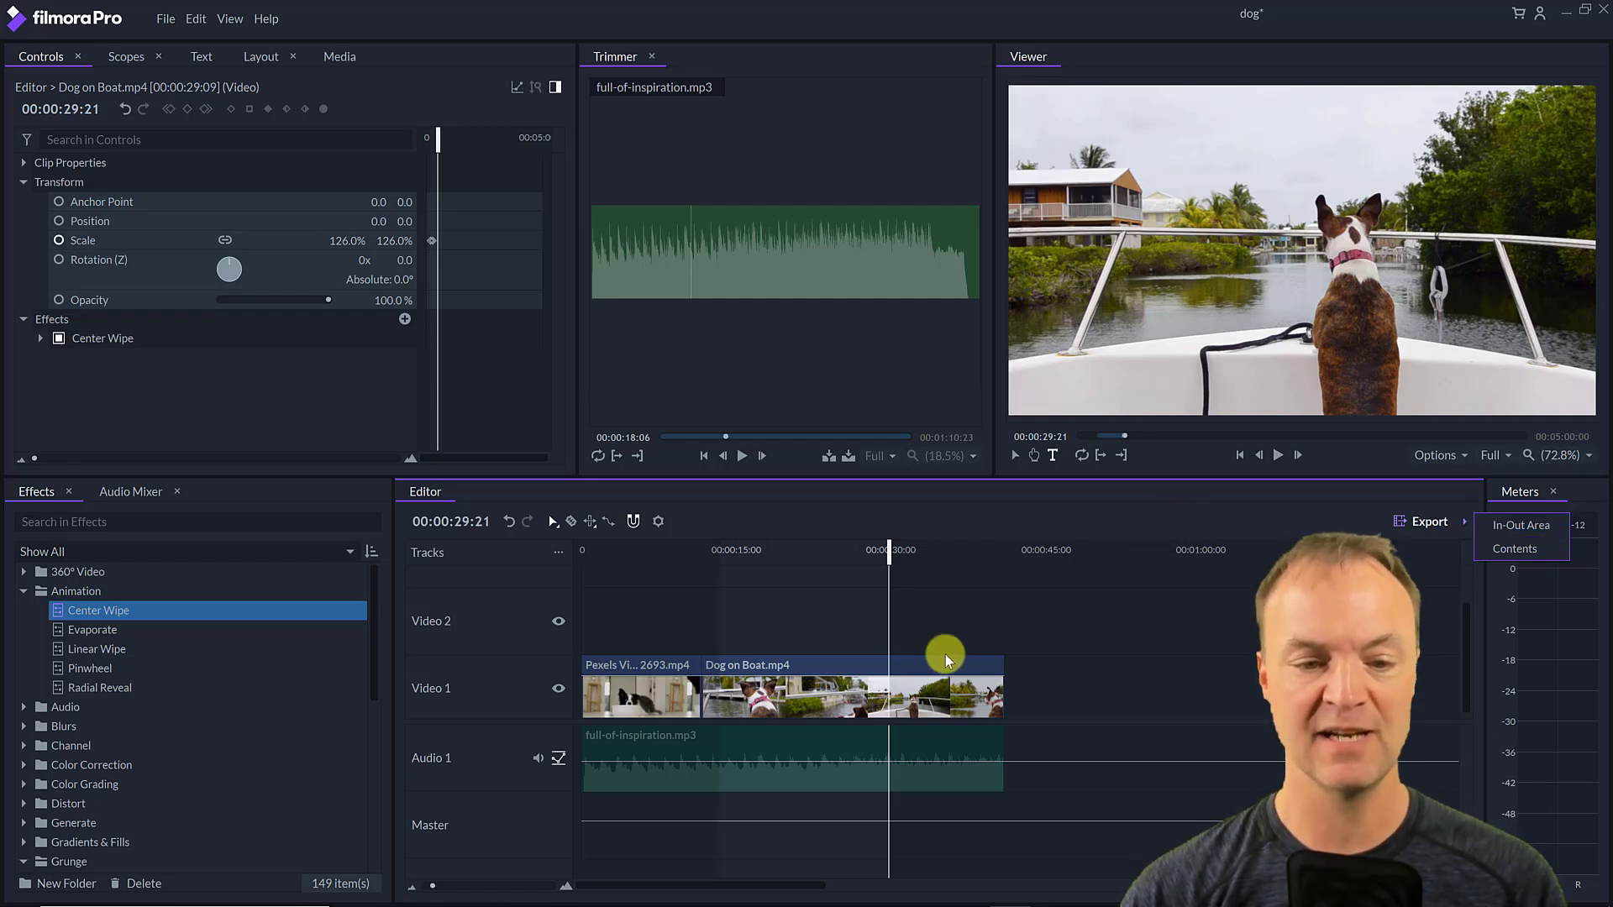
click(1508, 546)
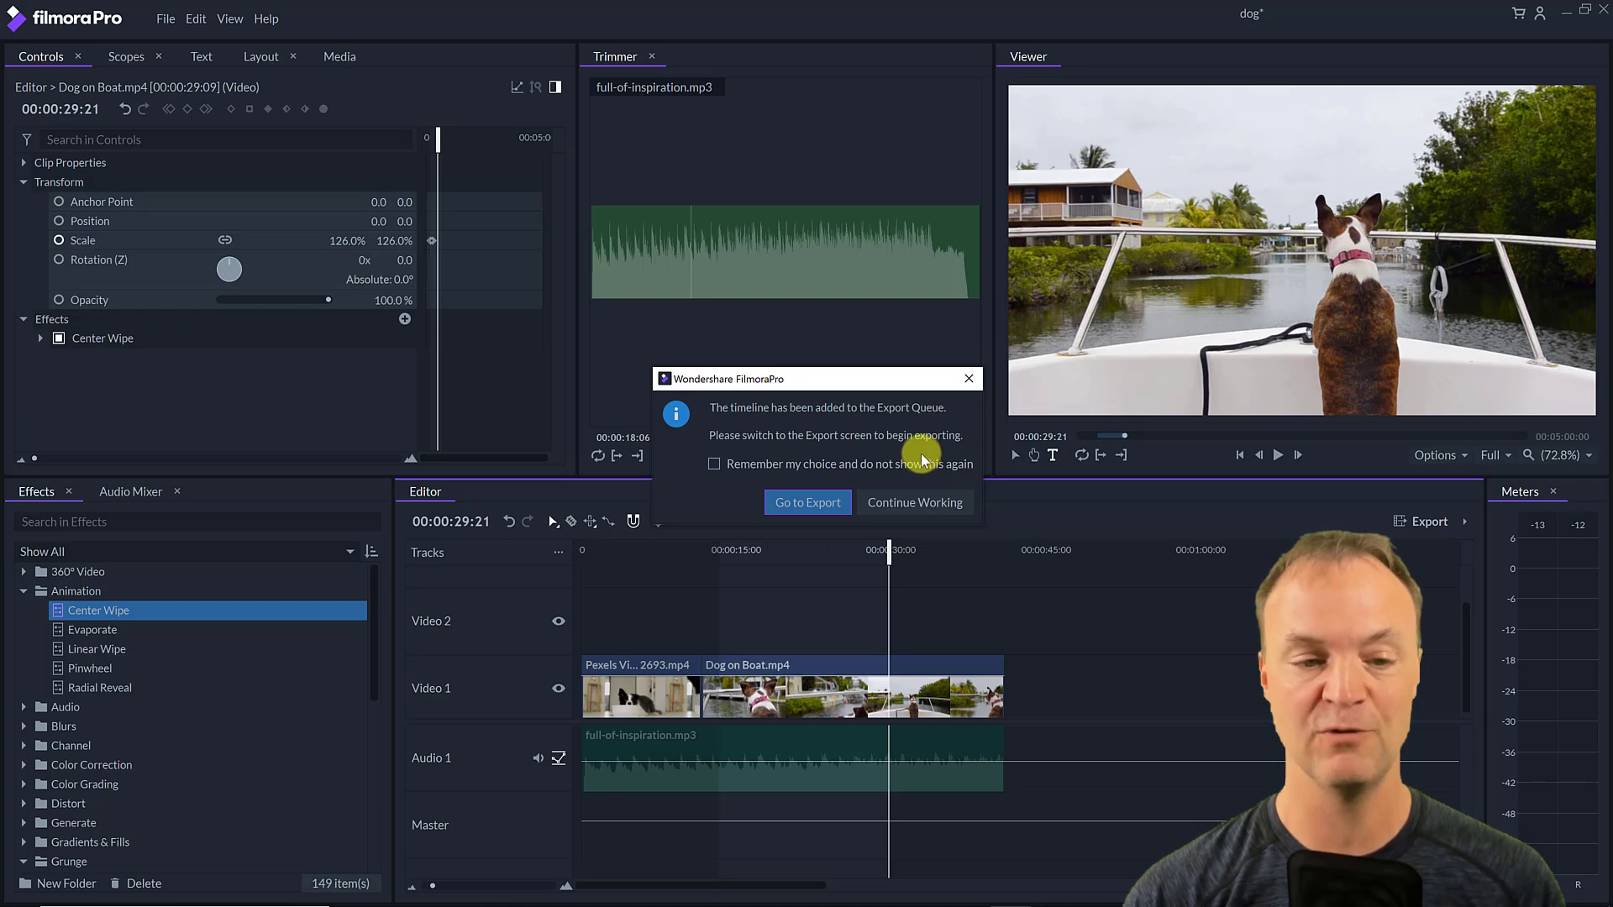
click(832, 500)
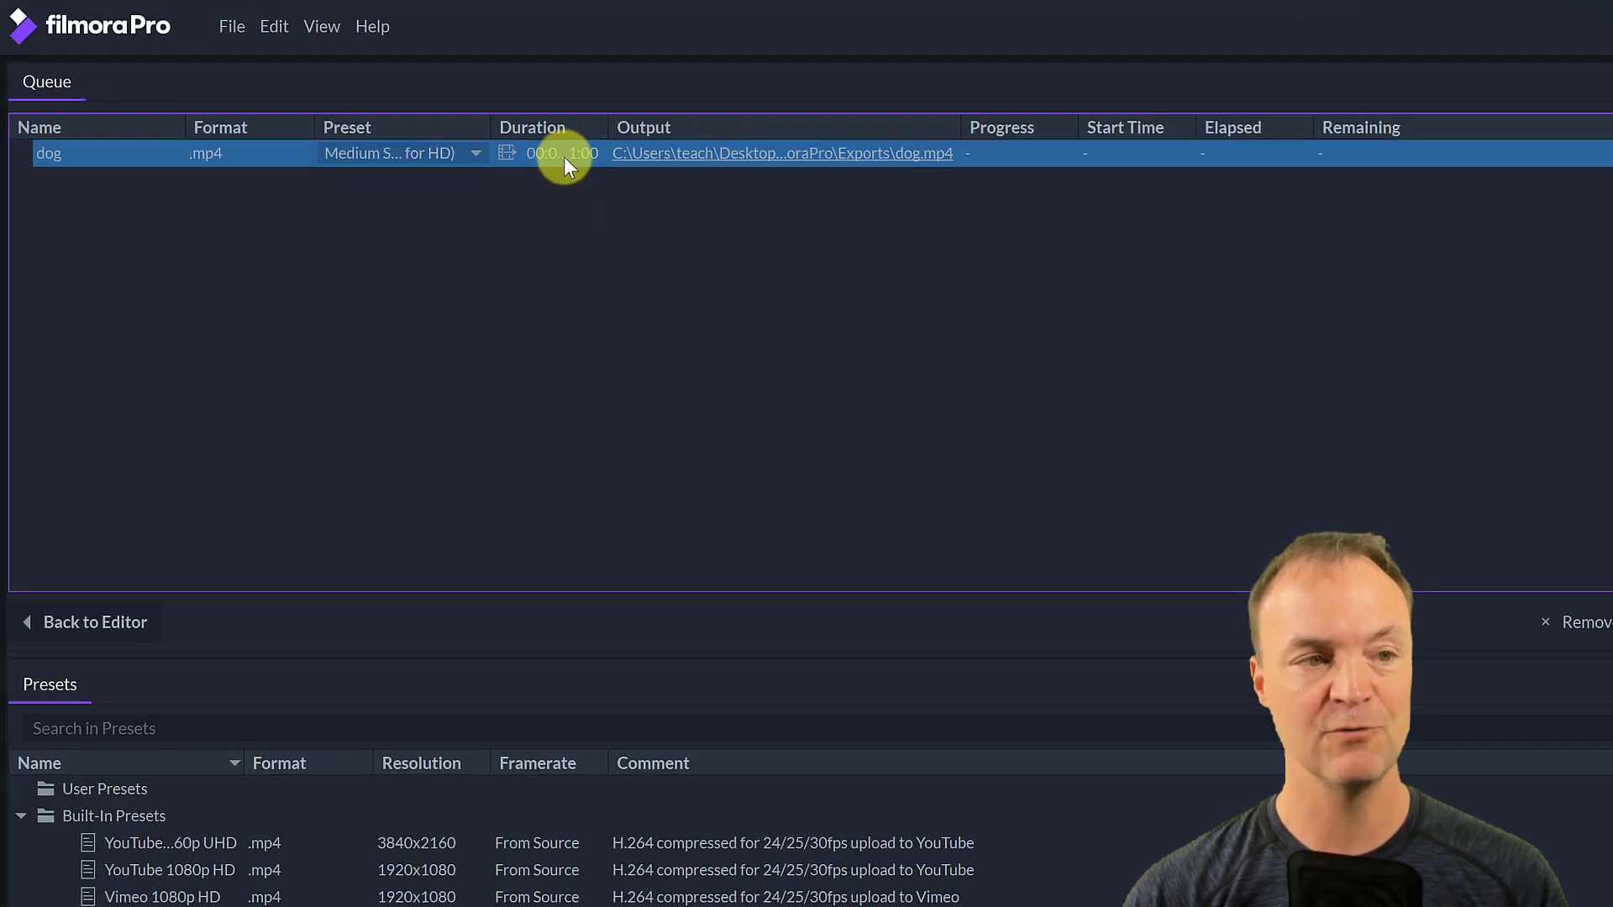
- Set the export preset of the queued dog task to YouTube 1080p HD
click(482, 156)
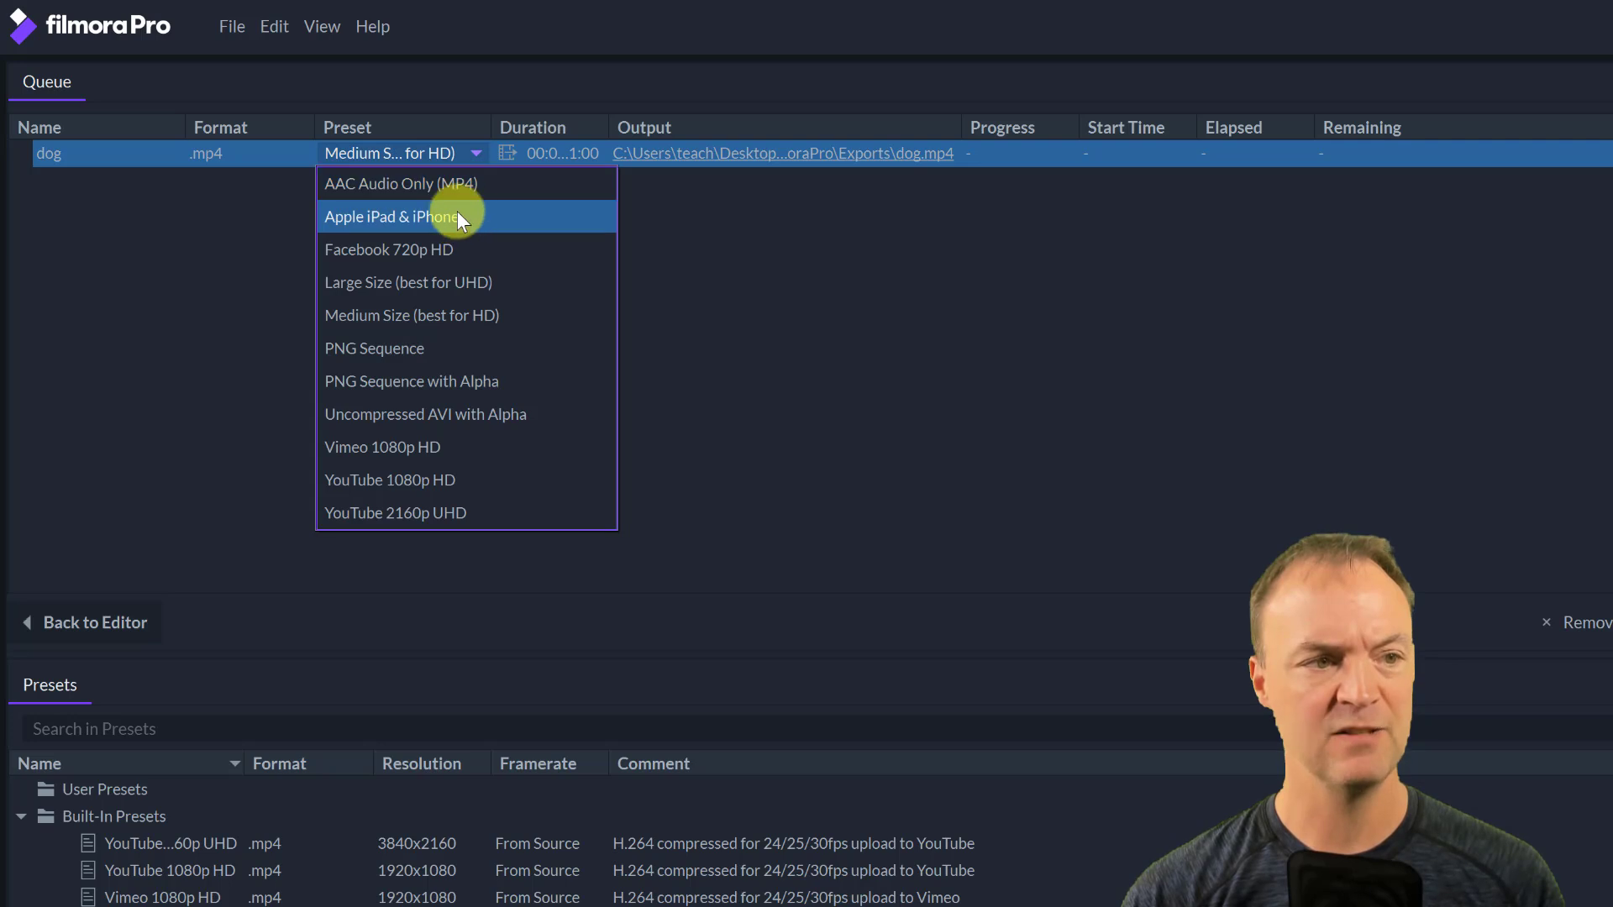
click(450, 482)
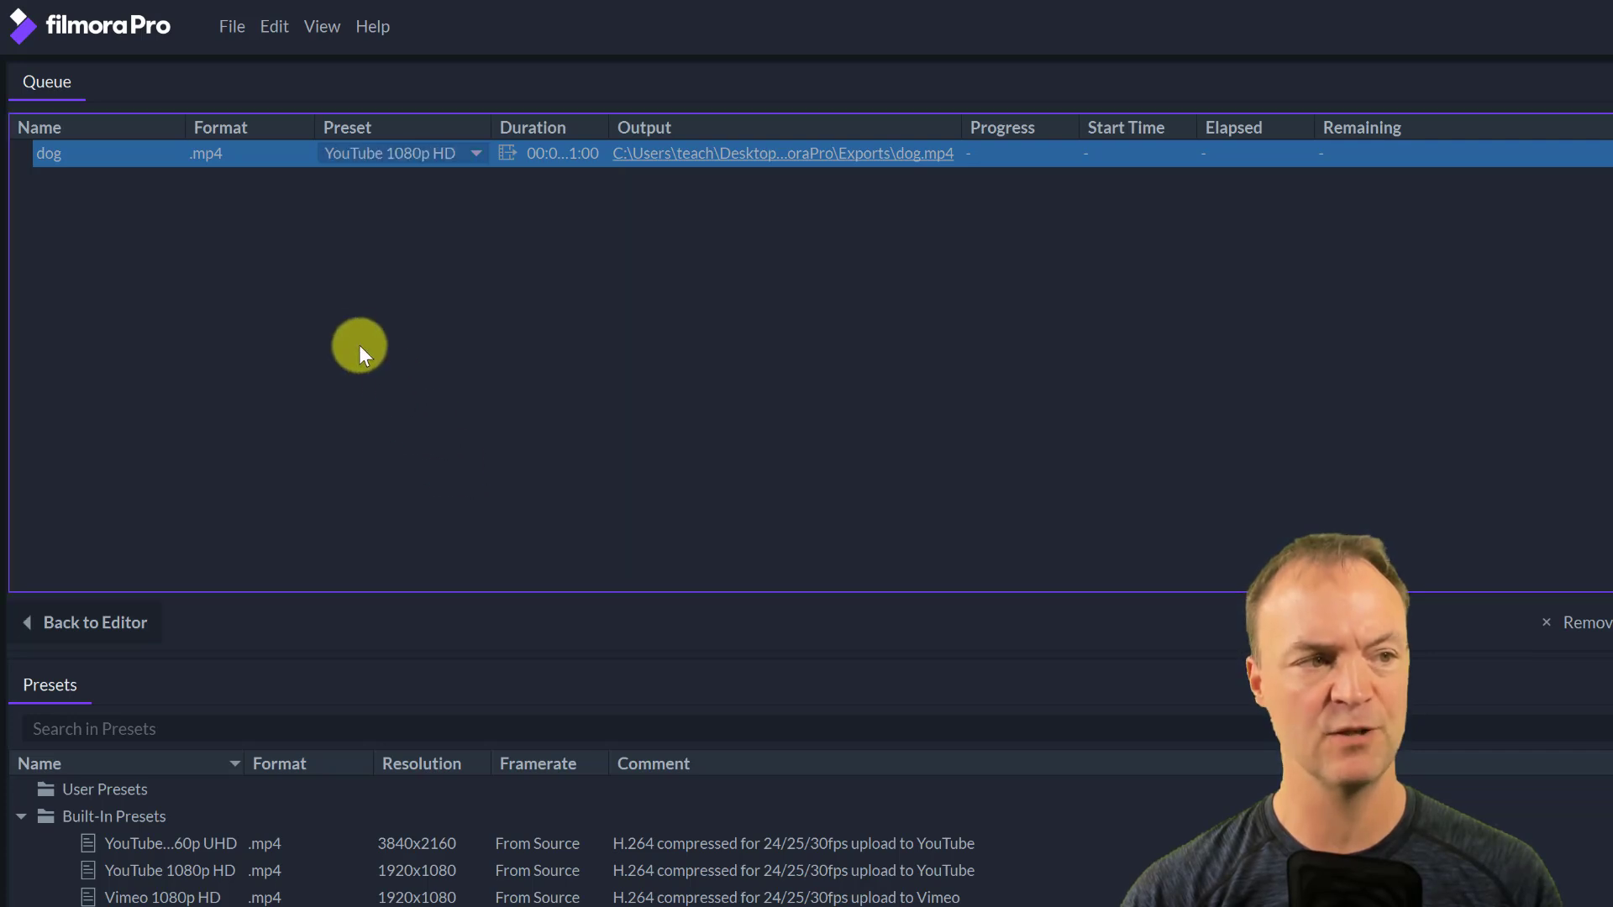
click(333, 337)
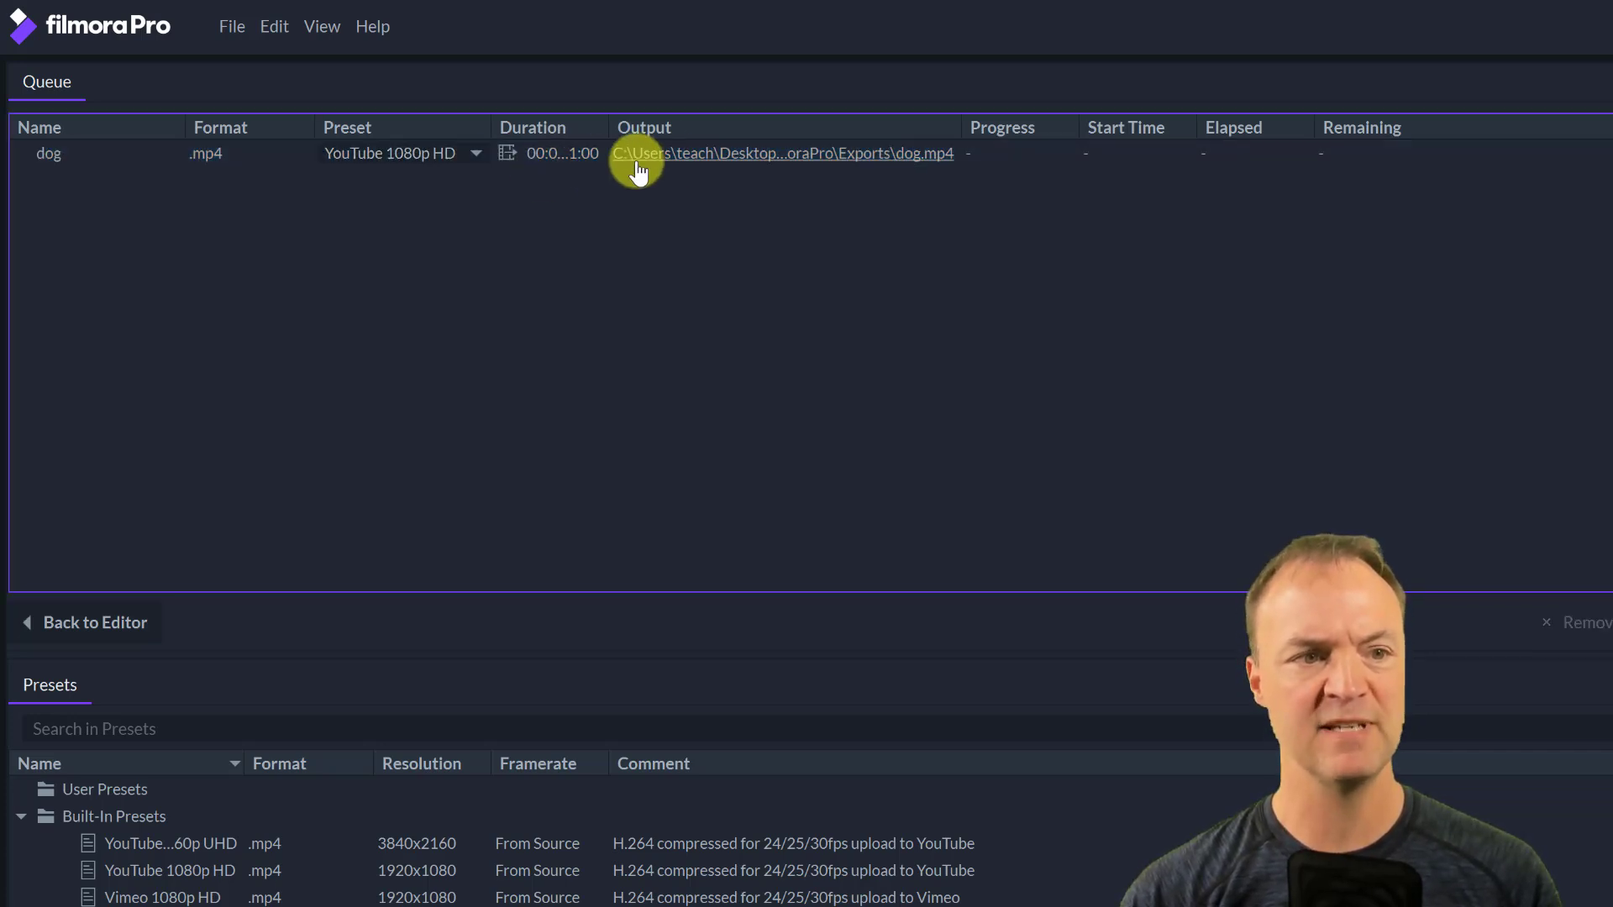
- Check the save location and file name of dog.mp4, keep them, and start exporting the queued task
click(693, 160)
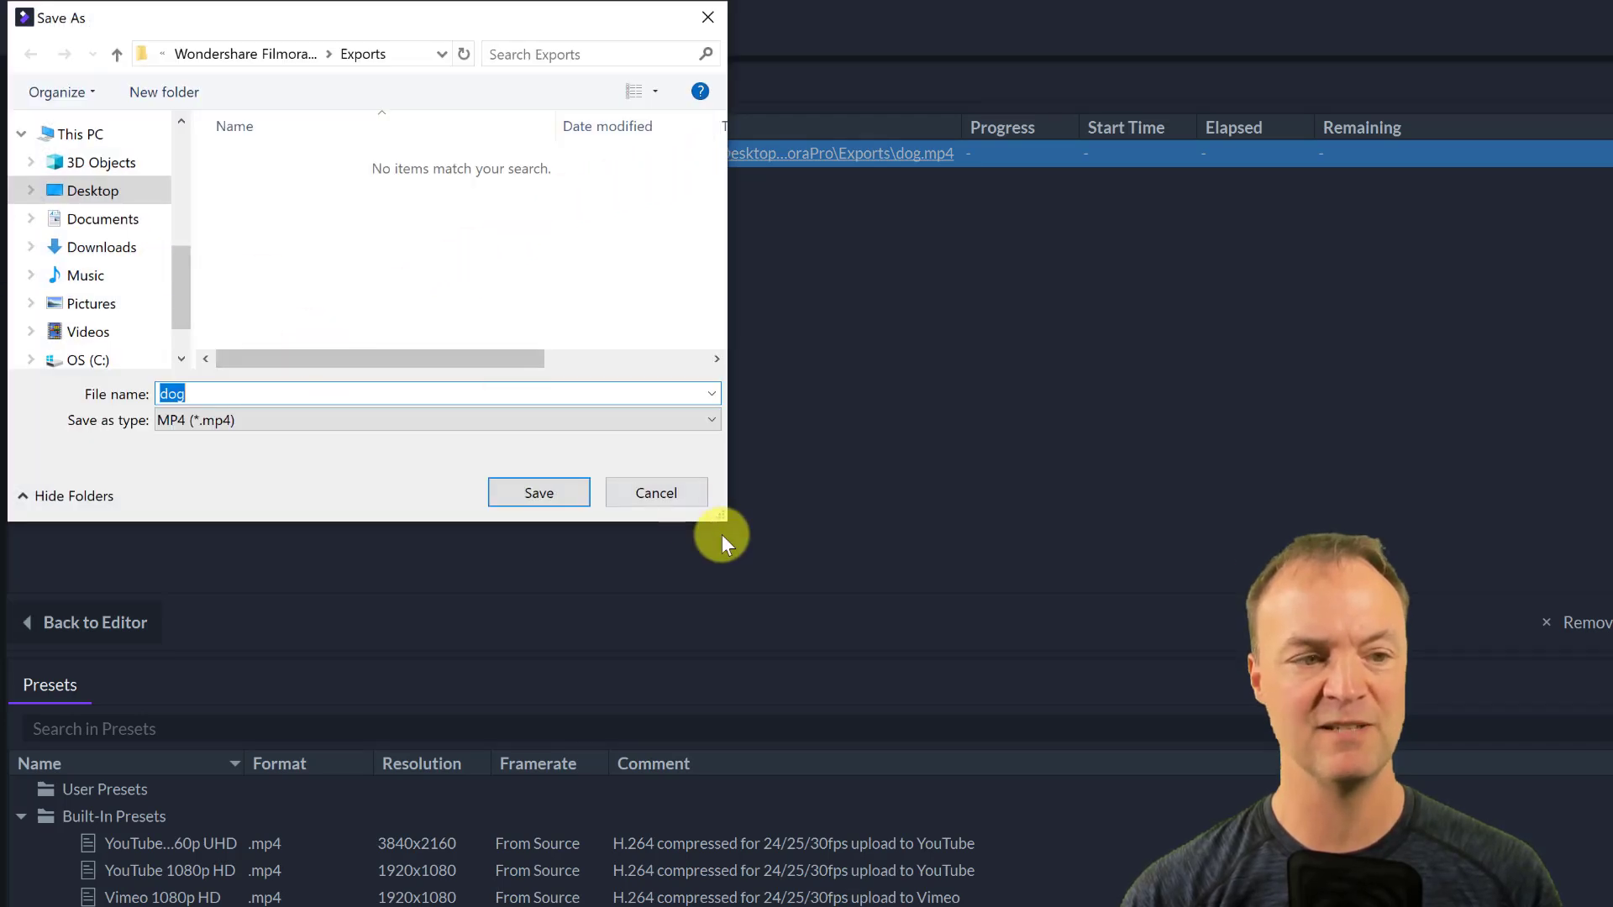
click(680, 494)
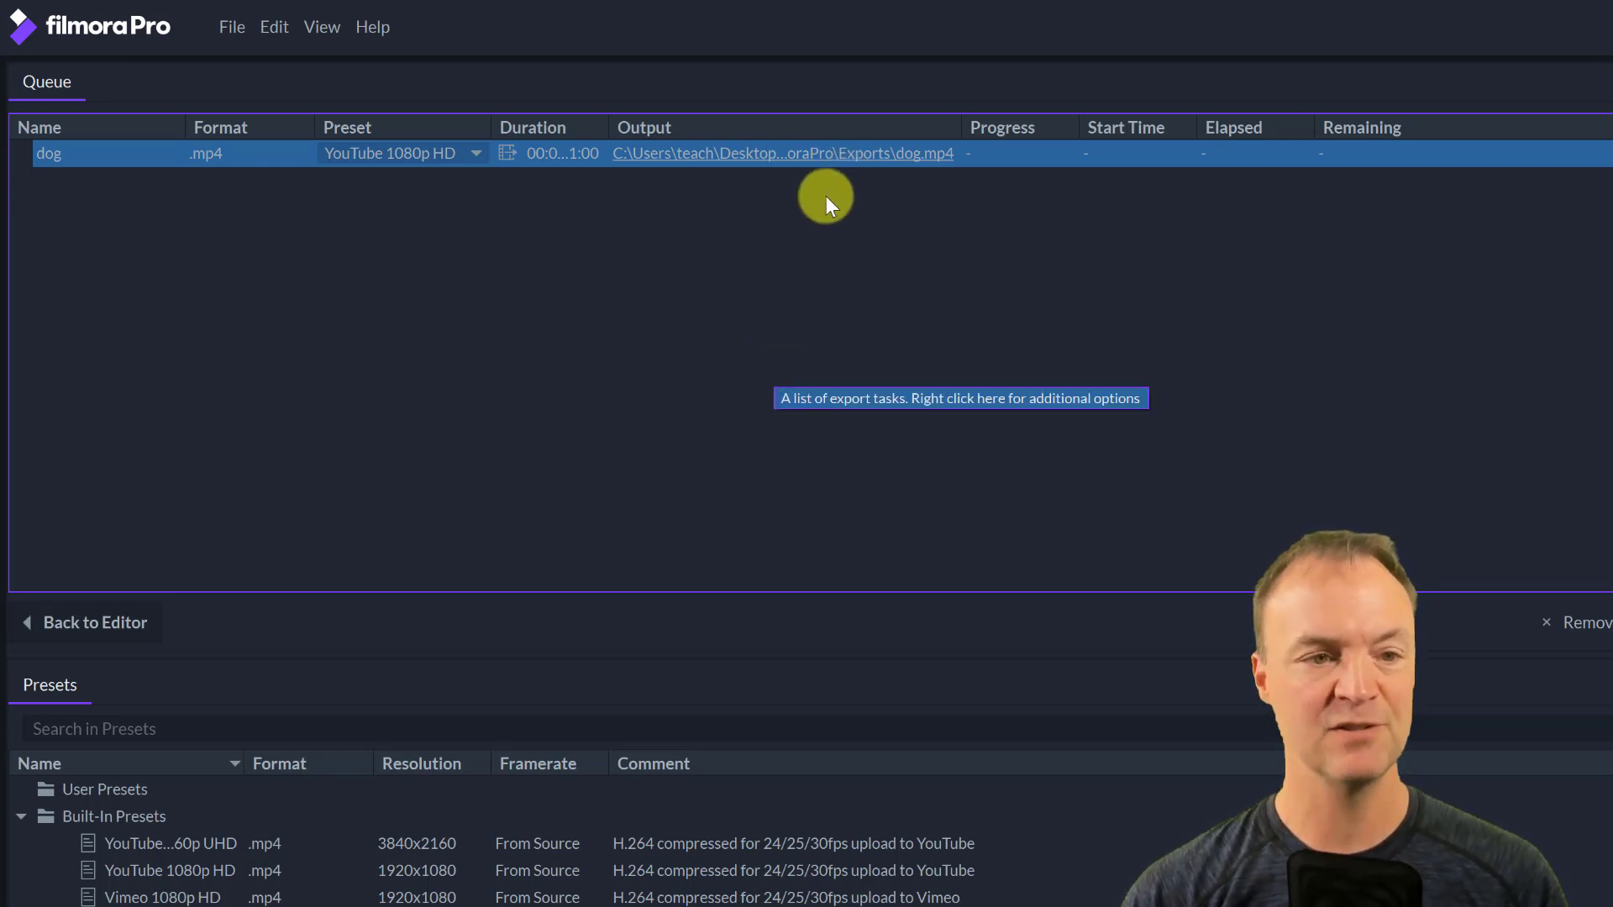
right_click(815, 161)
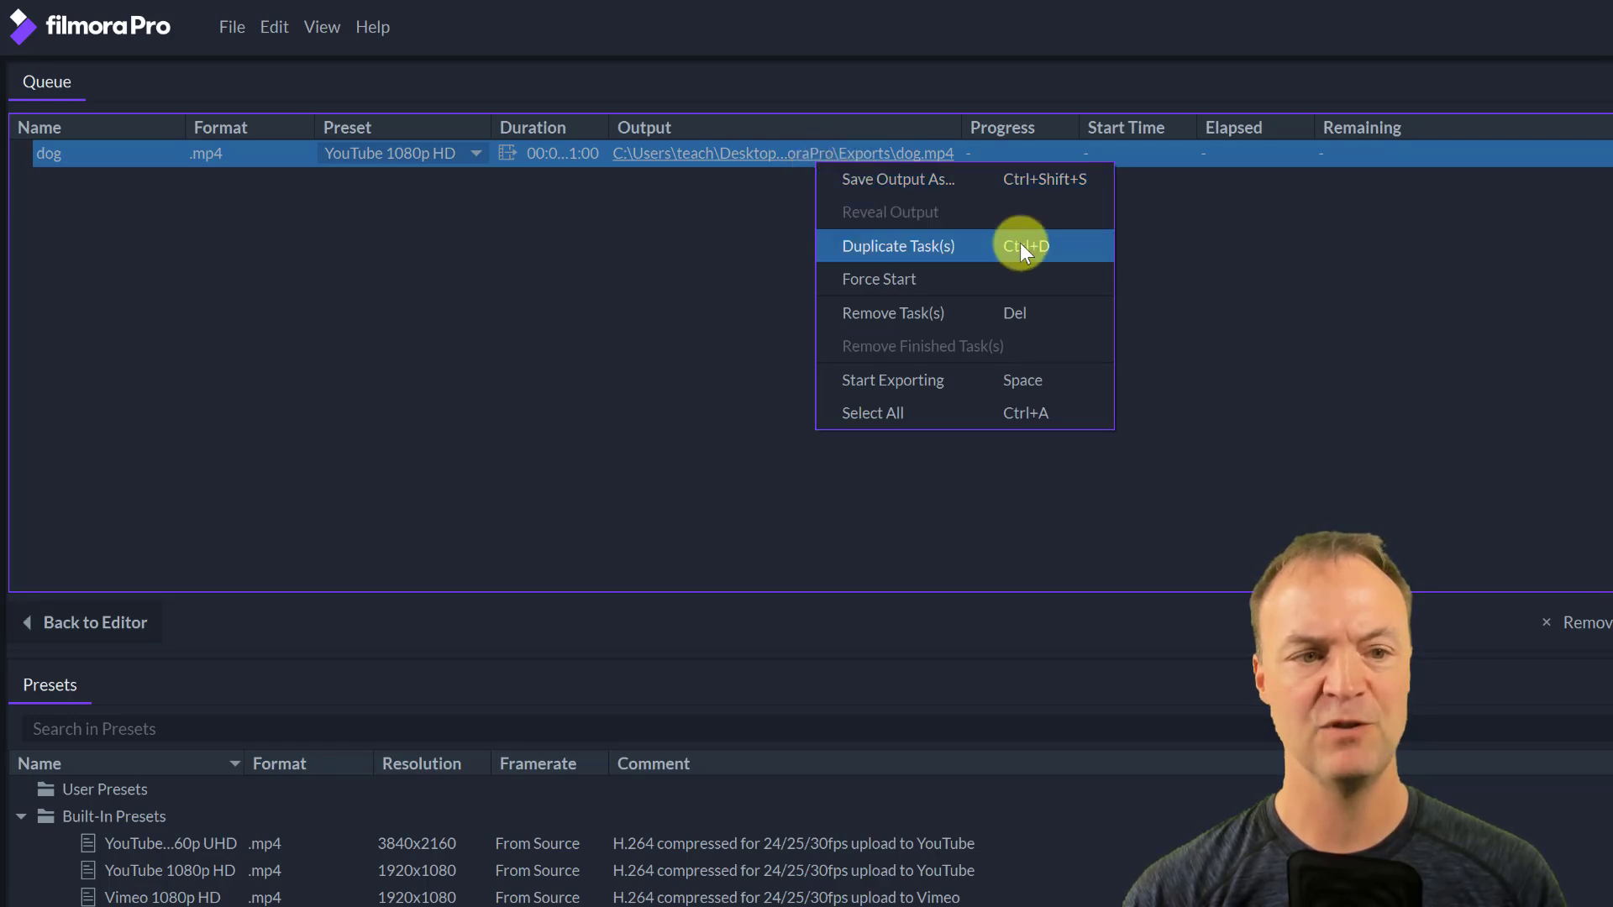
click(977, 381)
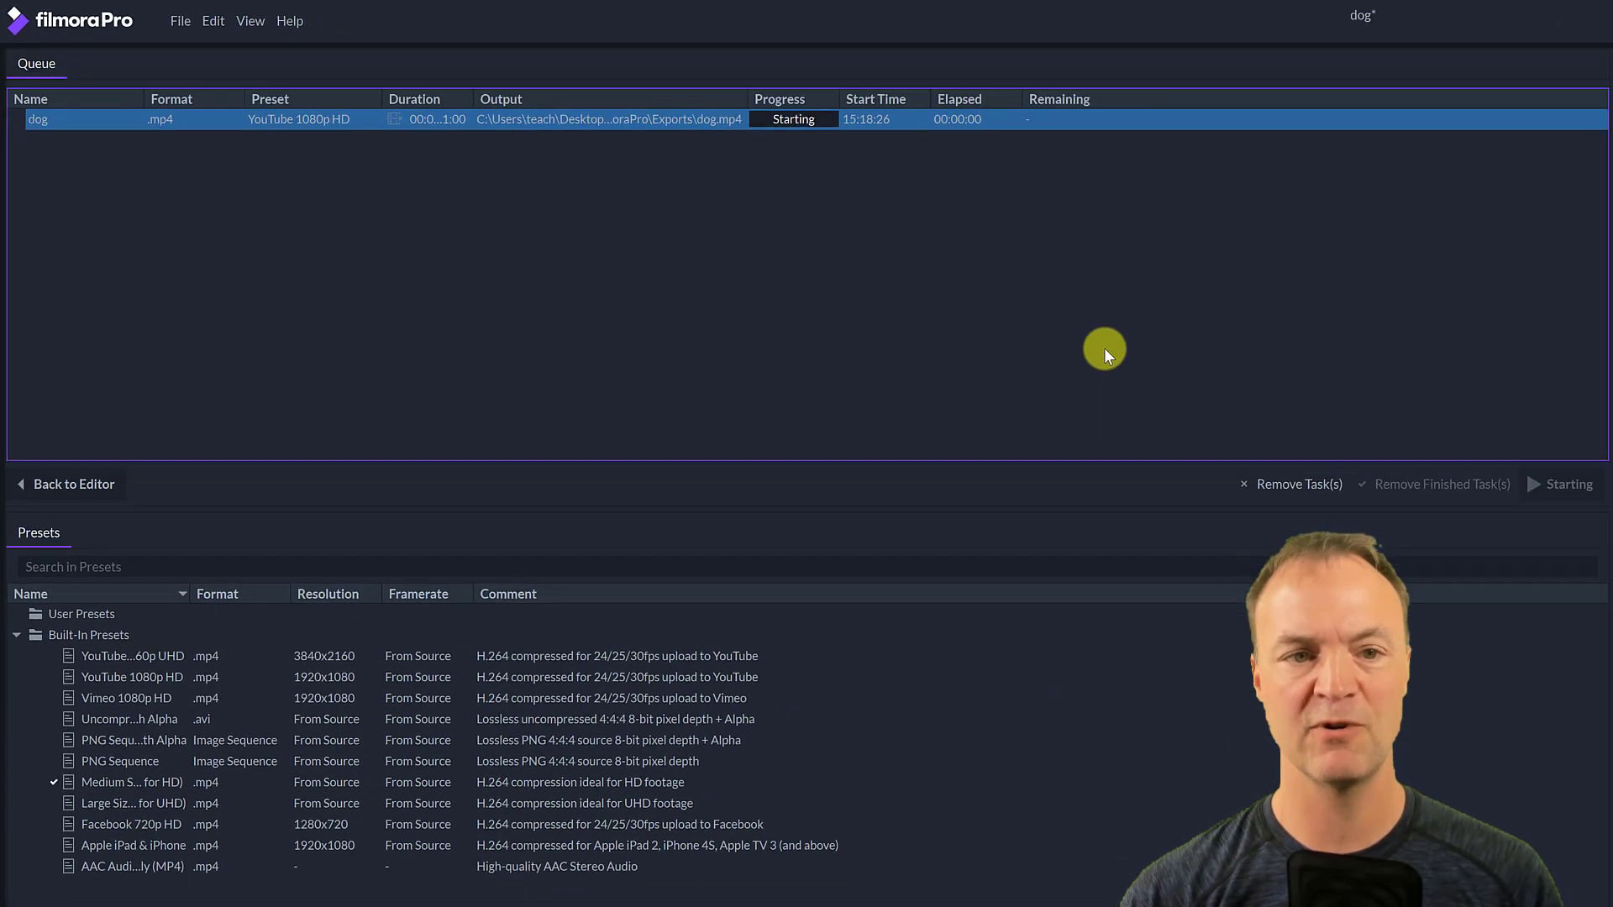